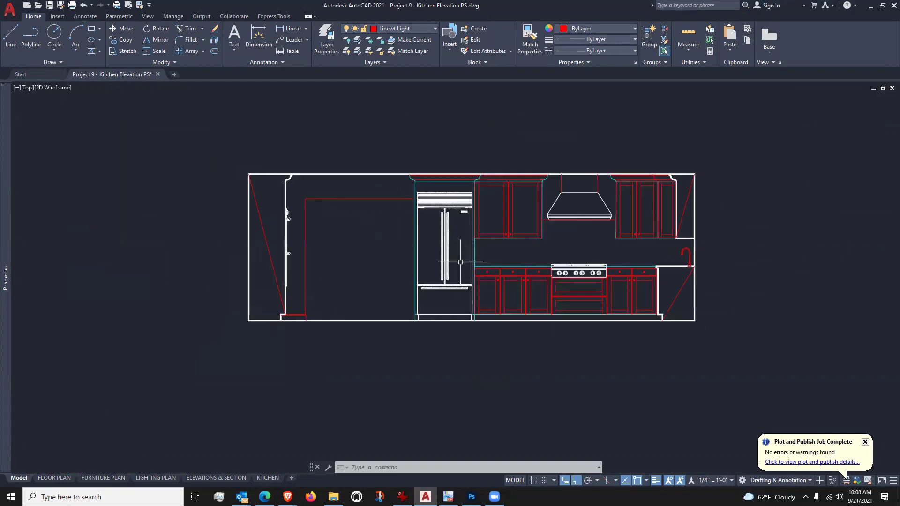
Step: Examine the kitchen elevation's linework and check which layer the countertop line is on
{"action": "scroll", "coordinate": [515, 255], "scroll_direction": "up", "scroll_amount": 4}
{"action": "left_click_drag", "start_coordinate": [530, 253], "coordinate": [512, 259]}
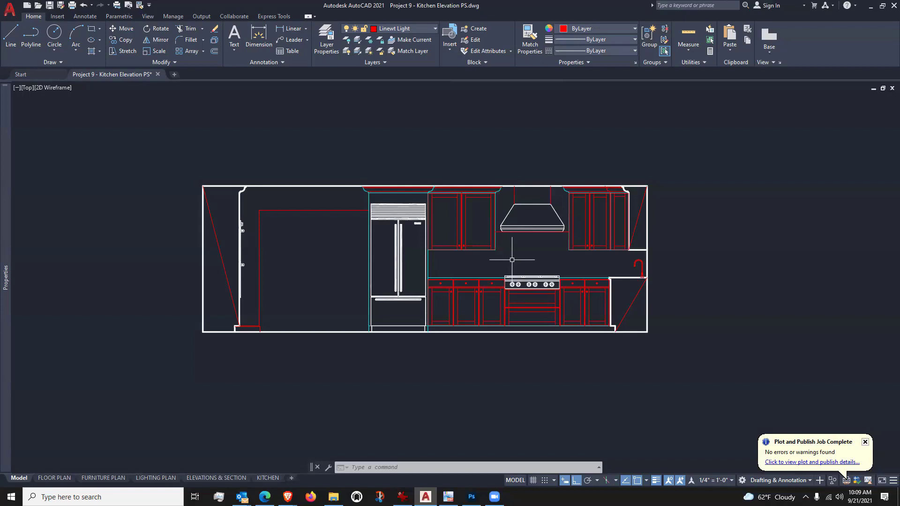
{"action": "scroll", "coordinate": [512, 260], "scroll_direction": "up", "scroll_amount": 2}
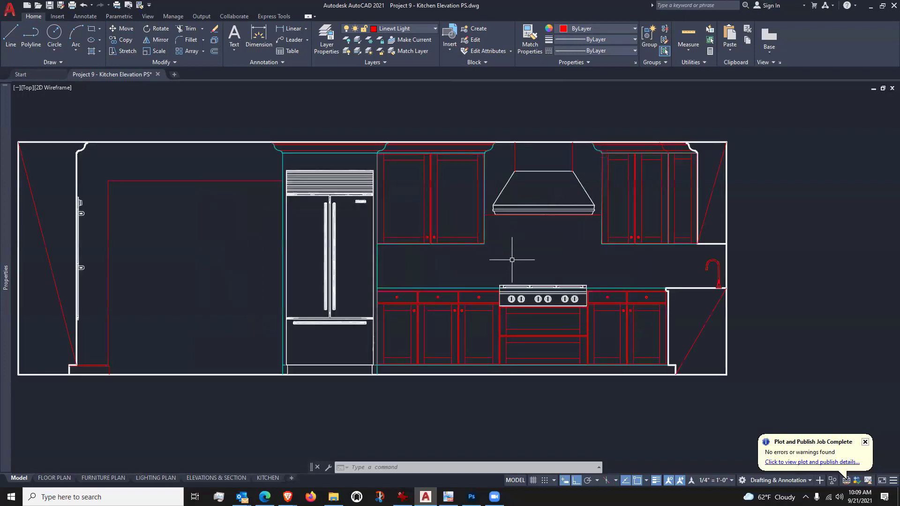
{"action": "left_click_drag", "start_coordinate": [457, 241], "coordinate": [465, 233]}
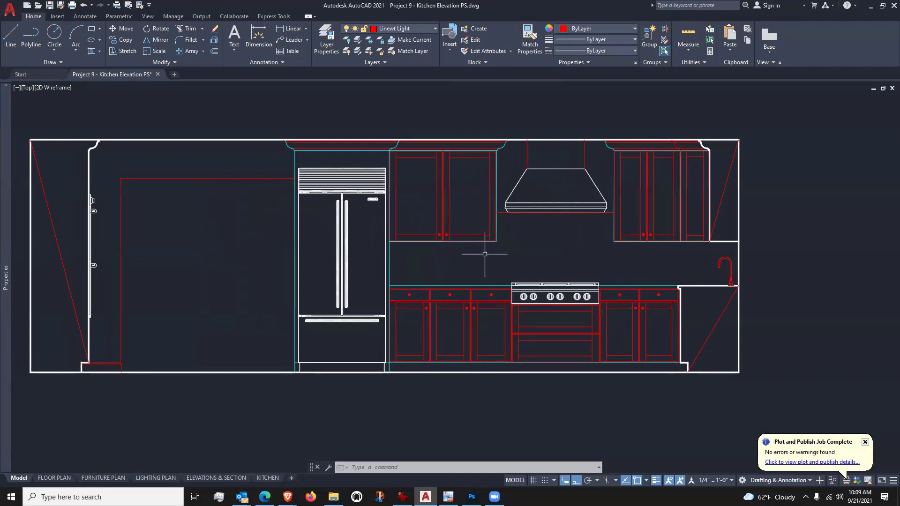
{"action": "scroll", "coordinate": [474, 285], "scroll_direction": "up", "scroll_amount": 3}
{"action": "left_click", "coordinate": [472, 288]}
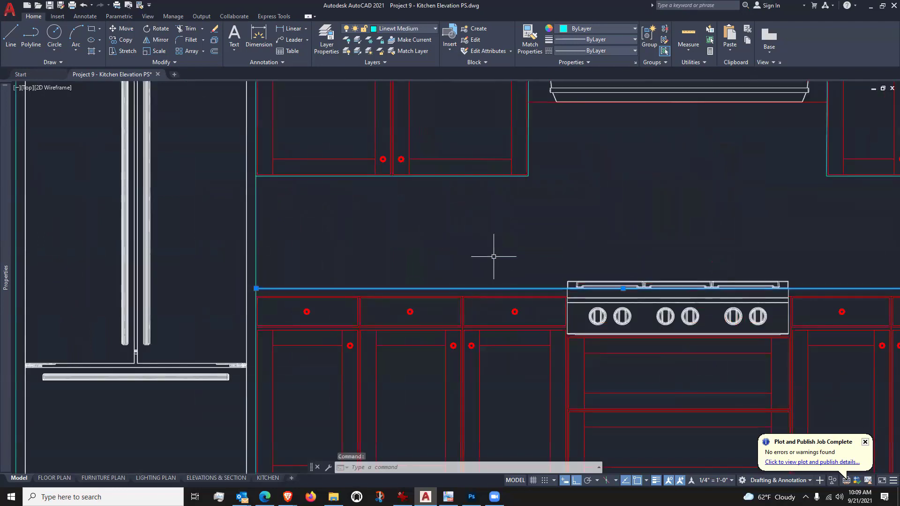
{"action": "scroll", "coordinate": [493, 256], "scroll_direction": "down", "scroll_amount": 2}
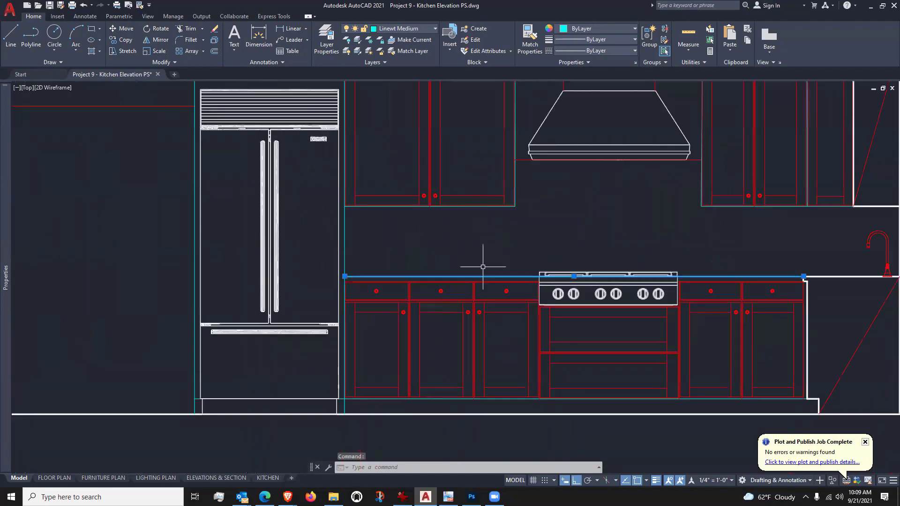
{"action": "key", "text": "Escape"}
{"action": "scroll", "coordinate": [457, 308], "scroll_direction": "down", "scroll_amount": 4}
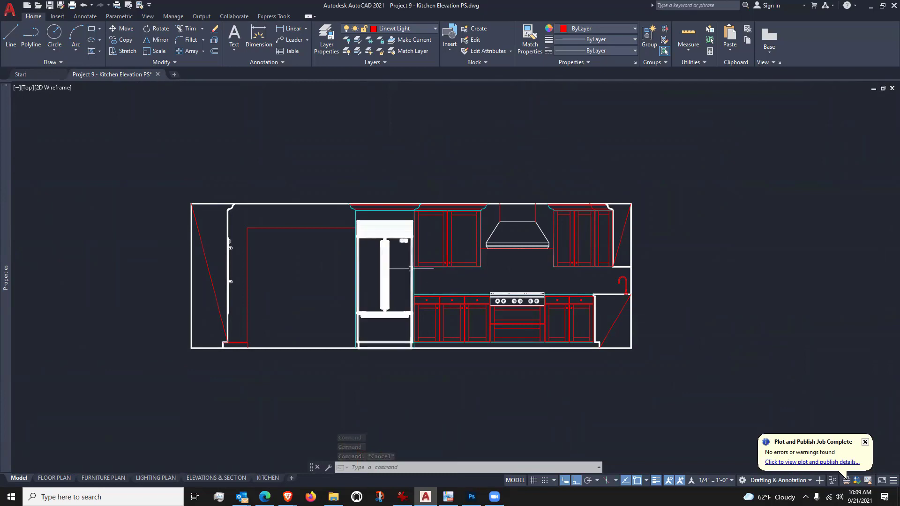
Step: Open the layer properties and review the color assignments of the Linewt Dark and Linewt Light layers
{"action": "left_click", "coordinate": [327, 37]}
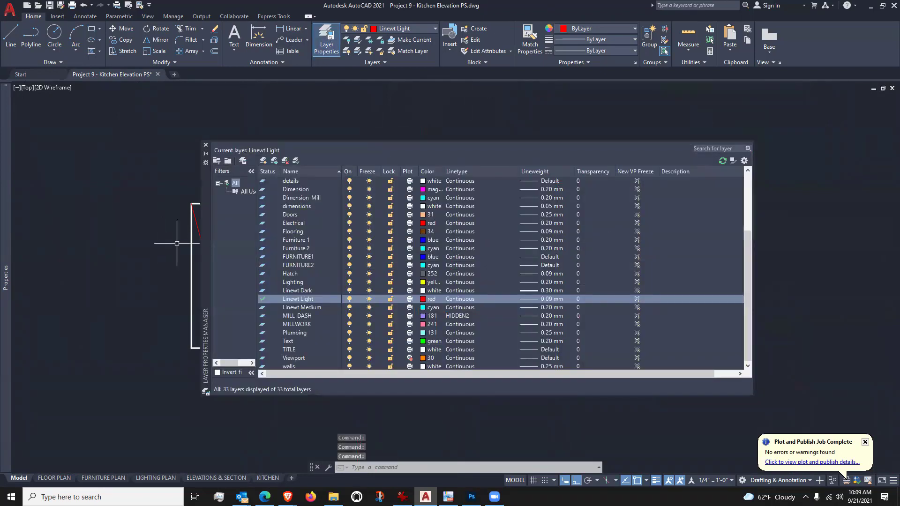
{"action": "left_click_drag", "start_coordinate": [204, 227], "coordinate": [177, 193]}
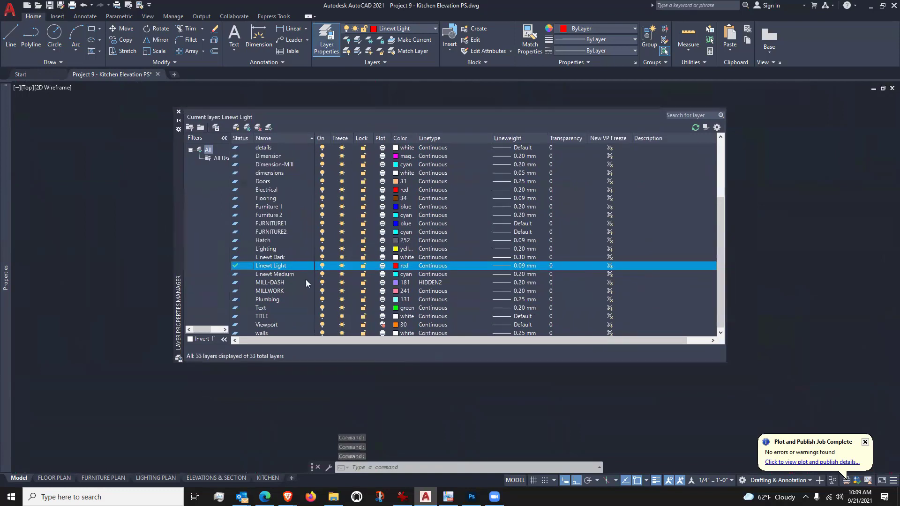
{"action": "left_click", "coordinate": [272, 258]}
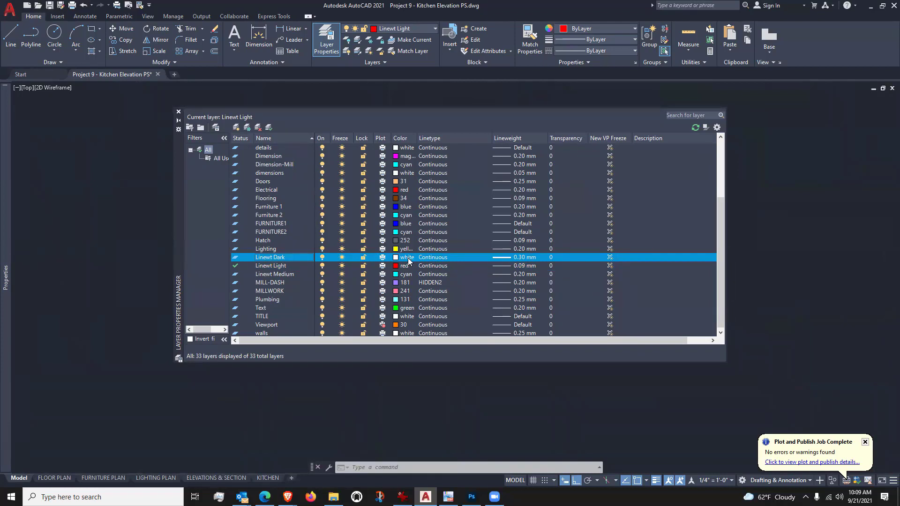
{"action": "left_click", "coordinate": [278, 267]}
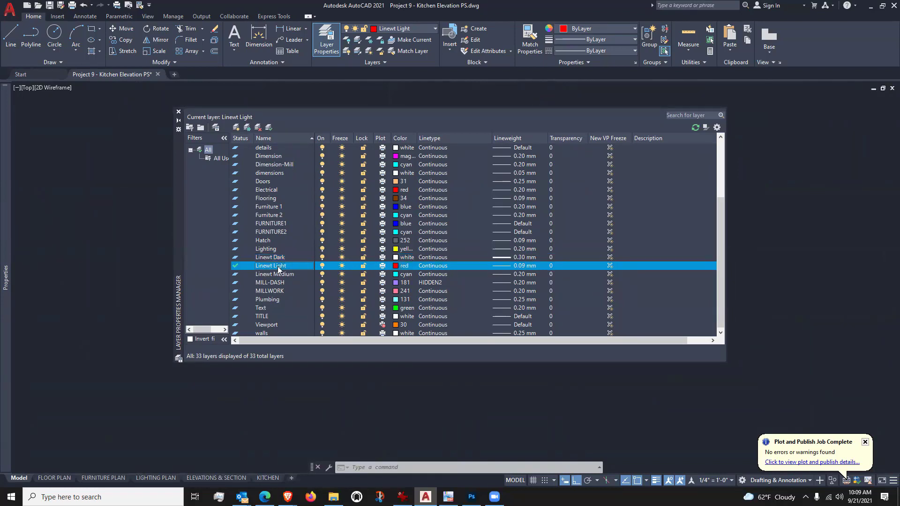
{"action": "left_click", "coordinate": [396, 266]}
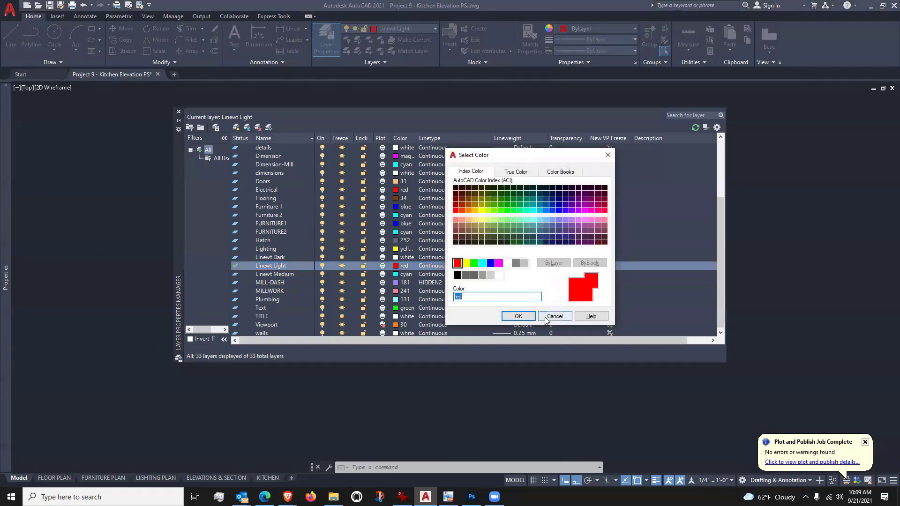
{"action": "left_click", "coordinate": [518, 316]}
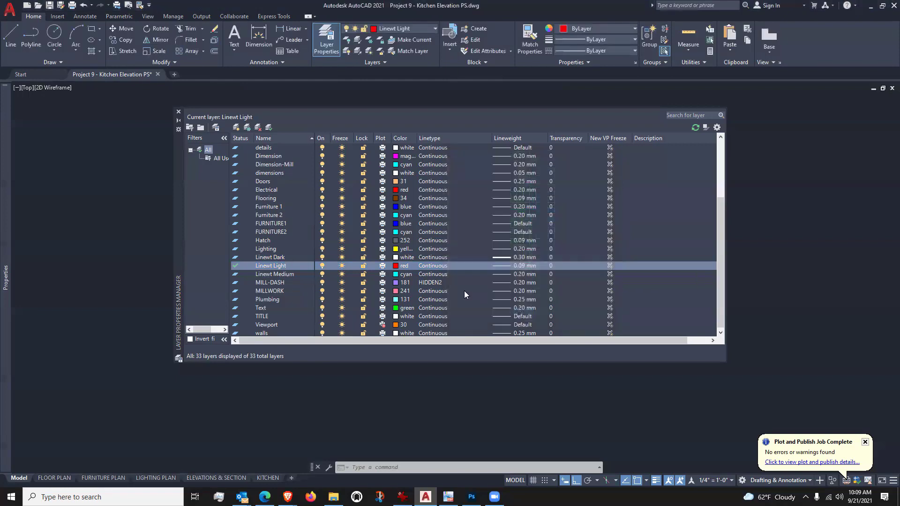
Step: Check the index colors of the Linewt Medium and Linewt Light layers and close the layer manager
{"action": "left_click", "coordinate": [395, 274]}
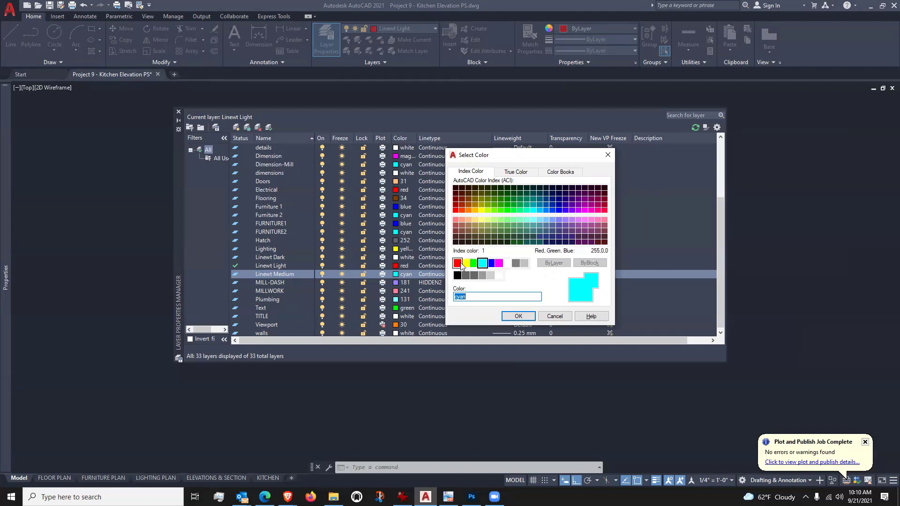
{"action": "left_click", "coordinate": [511, 314]}
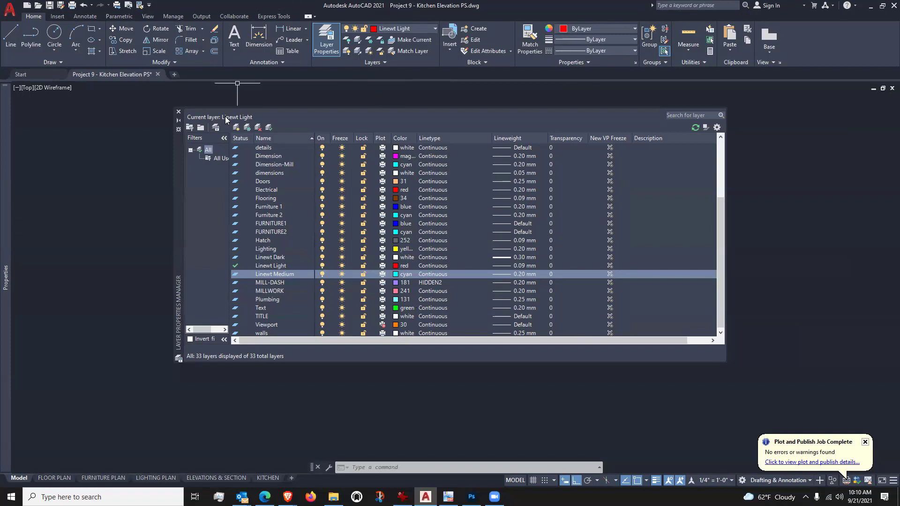
{"action": "left_click", "coordinate": [406, 266]}
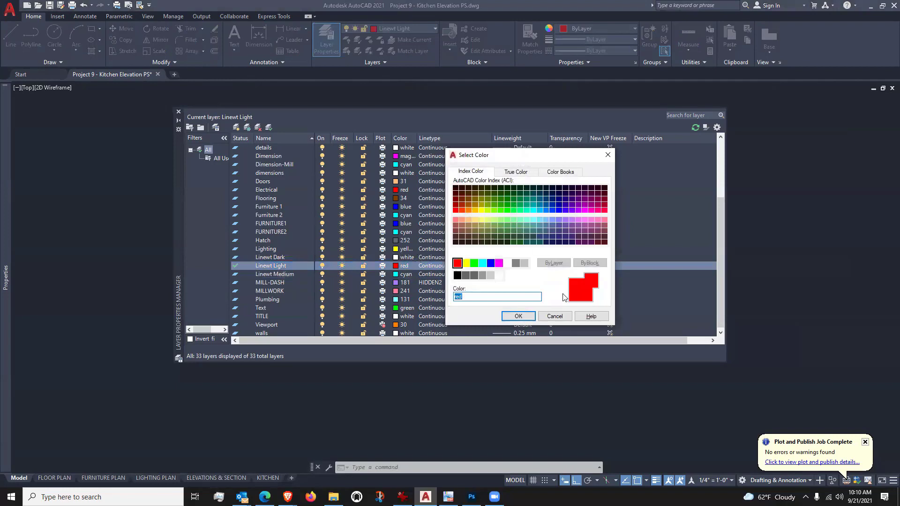
{"action": "left_click", "coordinate": [607, 155]}
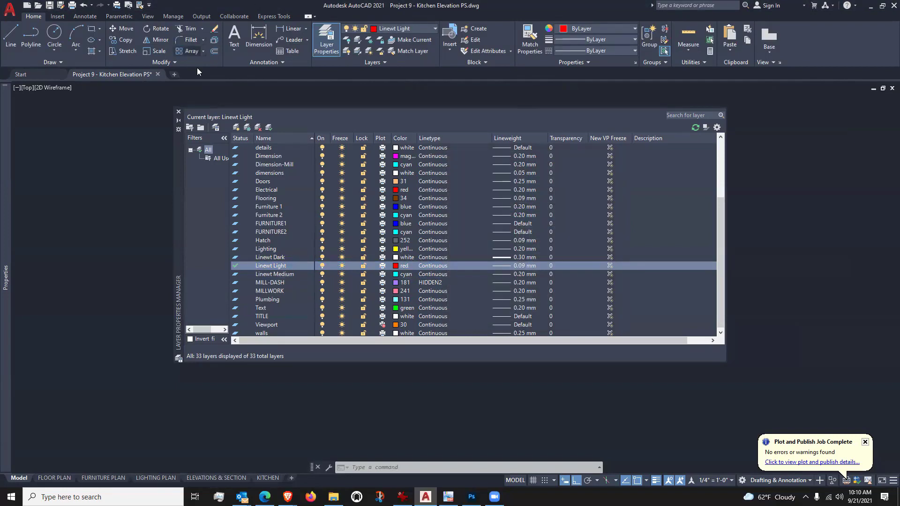
{"action": "left_click", "coordinate": [178, 114]}
Step: Switch to the ELEVATIONS & SECTION layout and bring the whole sheet into view
{"action": "scroll", "coordinate": [411, 190], "scroll_direction": "down", "scroll_amount": 4}
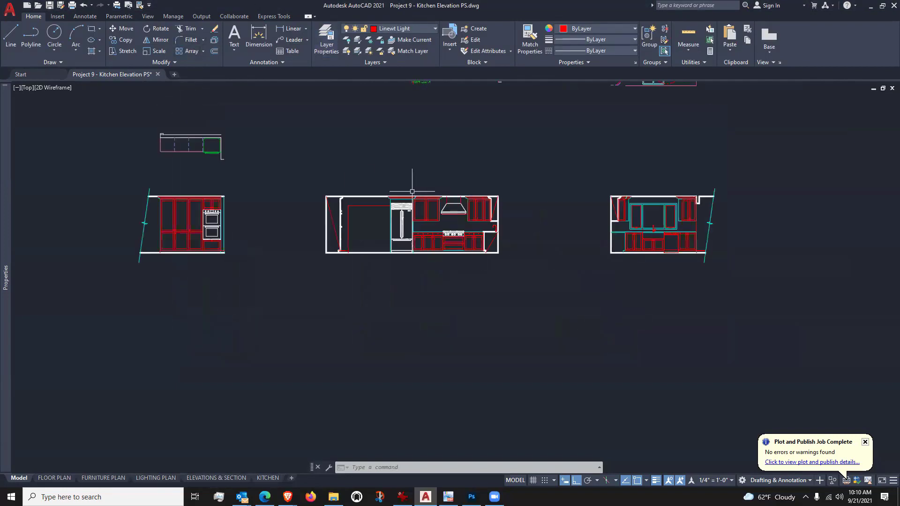
{"action": "scroll", "coordinate": [403, 192], "scroll_direction": "up", "scroll_amount": 4}
{"action": "left_click_drag", "start_coordinate": [371, 280], "coordinate": [381, 282]}
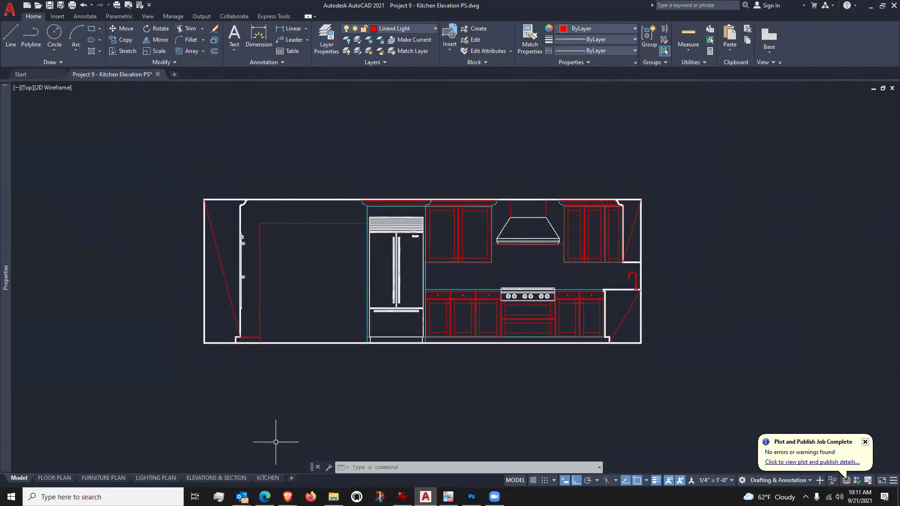
{"action": "mouse_move", "coordinate": [256, 483]}
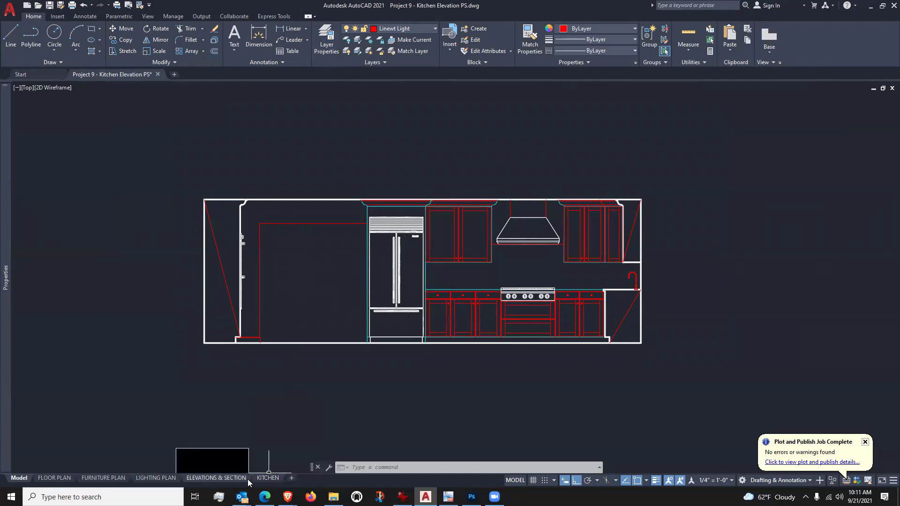
{"action": "left_click", "coordinate": [237, 478]}
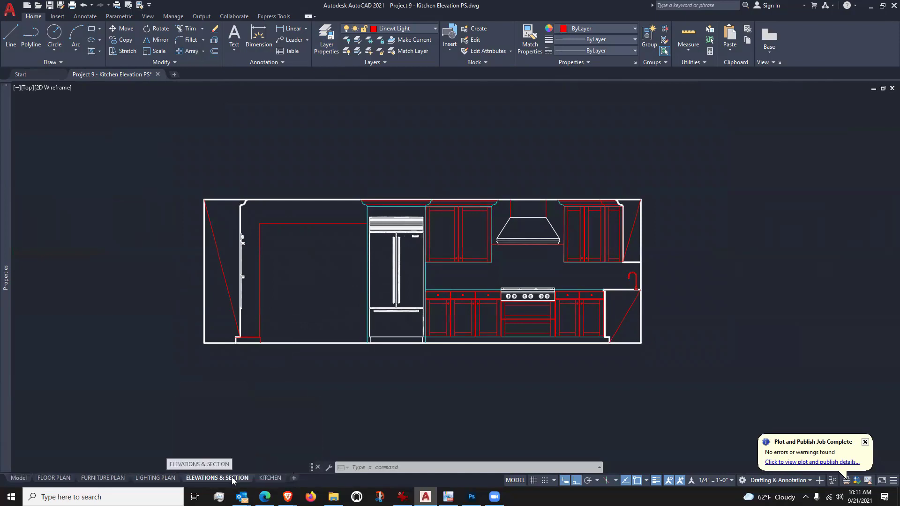
{"action": "scroll", "coordinate": [372, 225], "scroll_direction": "down", "scroll_amount": 4}
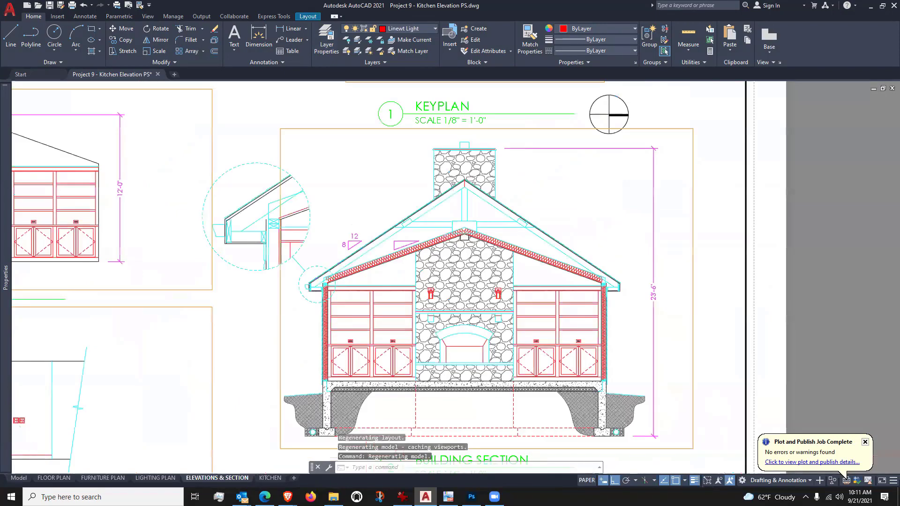
{"action": "scroll", "coordinate": [373, 226], "scroll_direction": "down", "scroll_amount": 5}
{"action": "left_click_drag", "start_coordinate": [409, 245], "coordinate": [510, 274]}
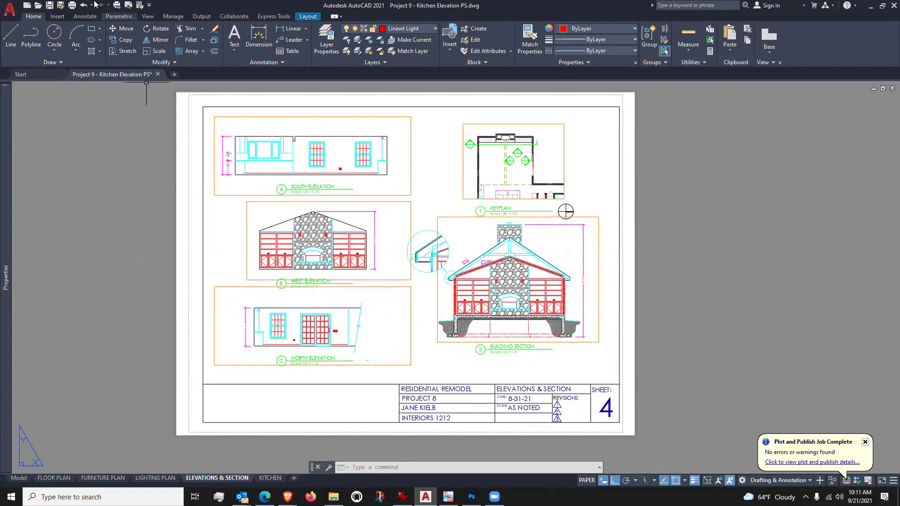
Step: Start the Plot command for the ELEVATIONS & SECTION layout with the extended plot options shown
{"action": "left_click", "coordinate": [71, 5]}
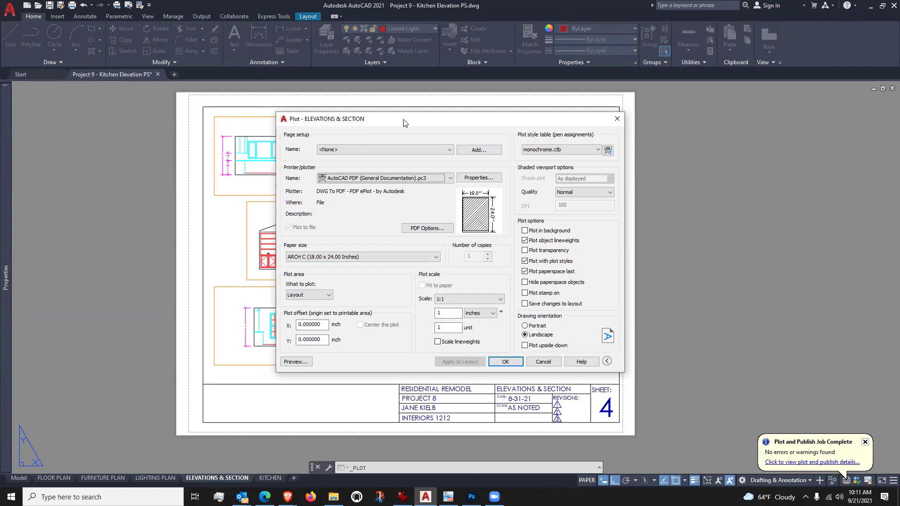
{"action": "left_click_drag", "start_coordinate": [404, 123], "coordinate": [367, 142]}
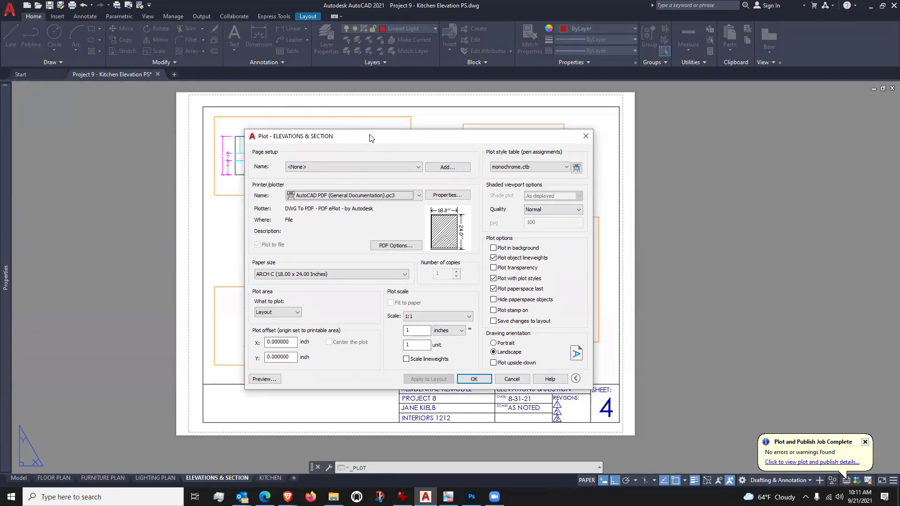
{"action": "left_click_drag", "start_coordinate": [366, 138], "coordinate": [394, 130]}
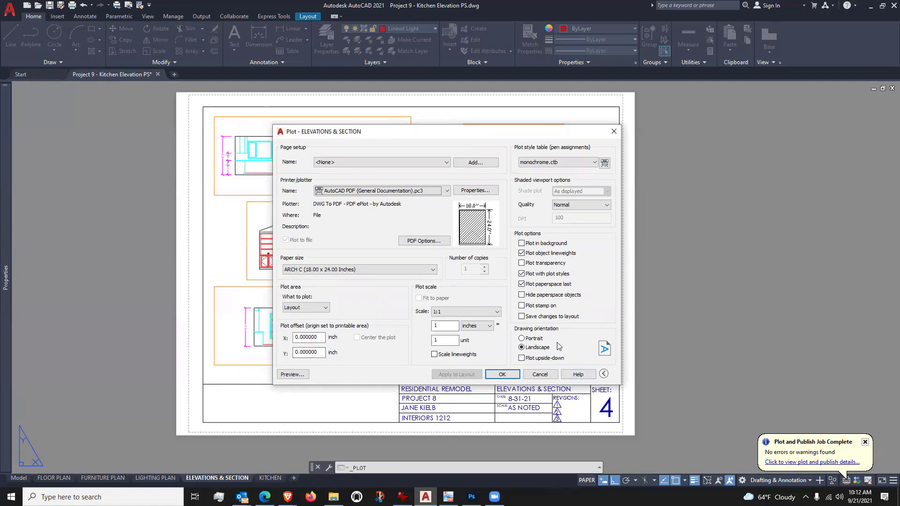
{"action": "left_click", "coordinate": [604, 374]}
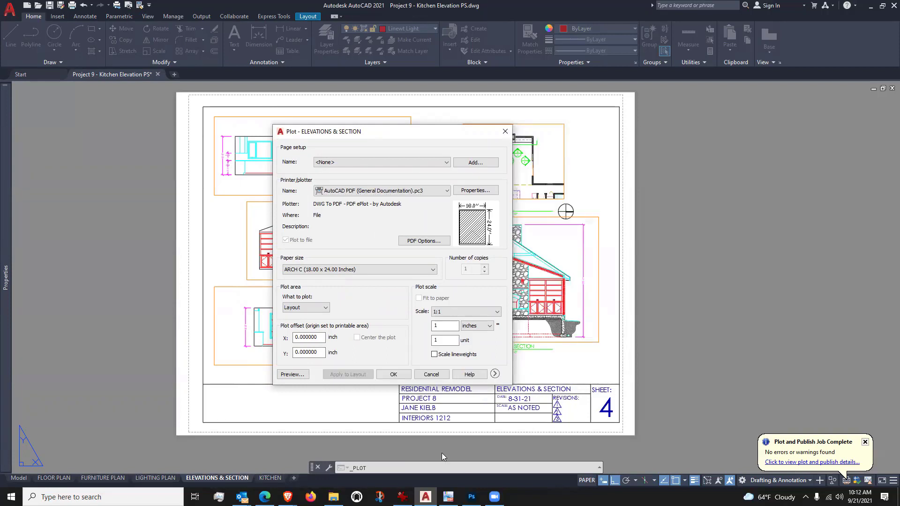
{"action": "left_click", "coordinate": [495, 374]}
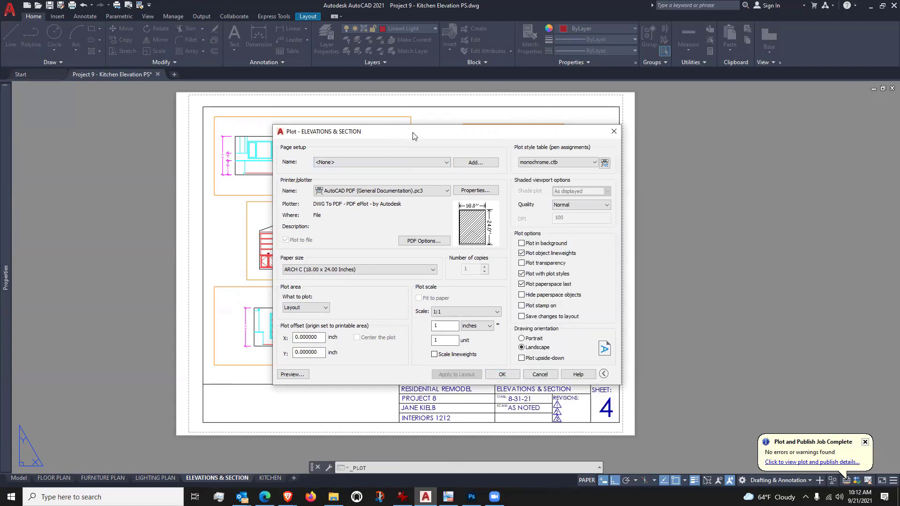
{"action": "left_click_drag", "start_coordinate": [406, 136], "coordinate": [398, 140]}
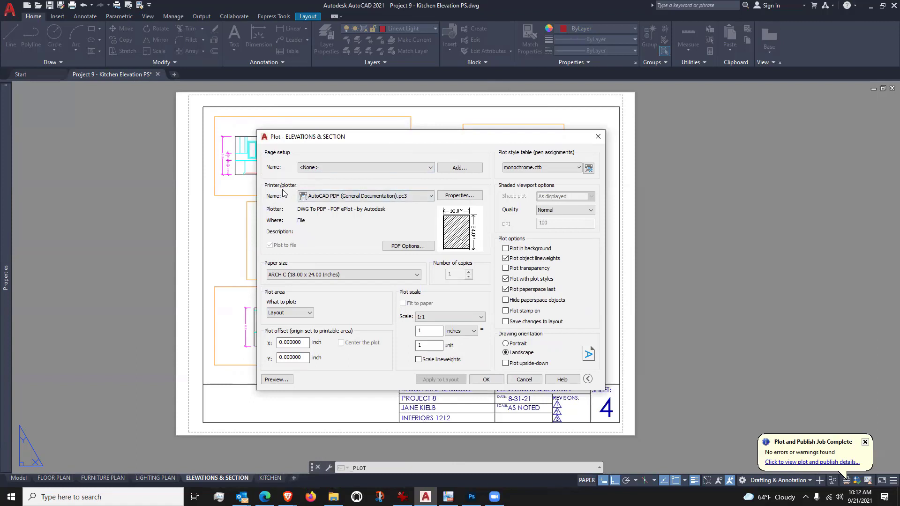
Step: Select AutoCAD PDF (General Documentation).pc3 as the plotter for the sheet
{"action": "left_click", "coordinate": [430, 196]}
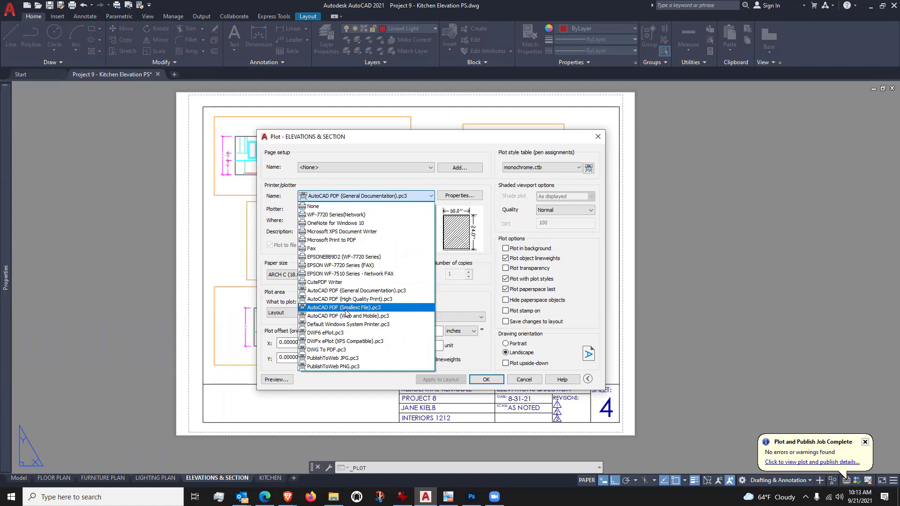
{"action": "left_click", "coordinate": [330, 291]}
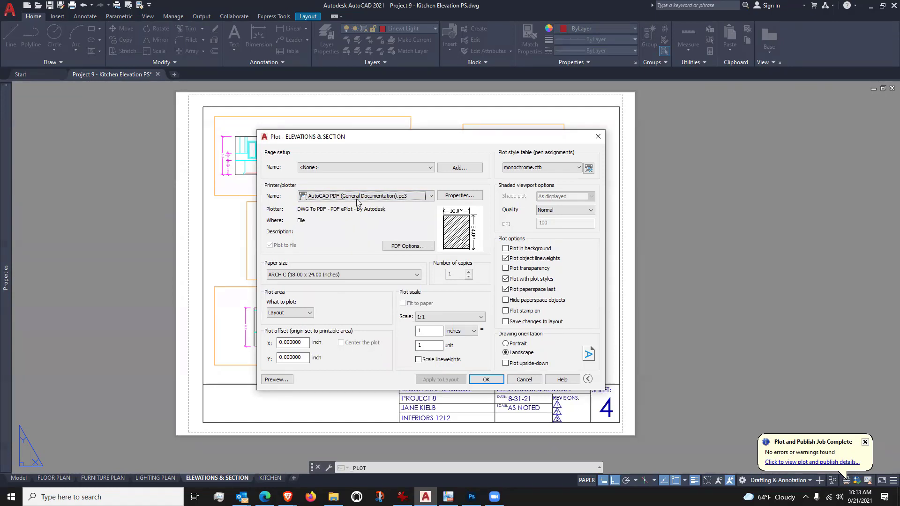
{"action": "left_click", "coordinate": [333, 198]}
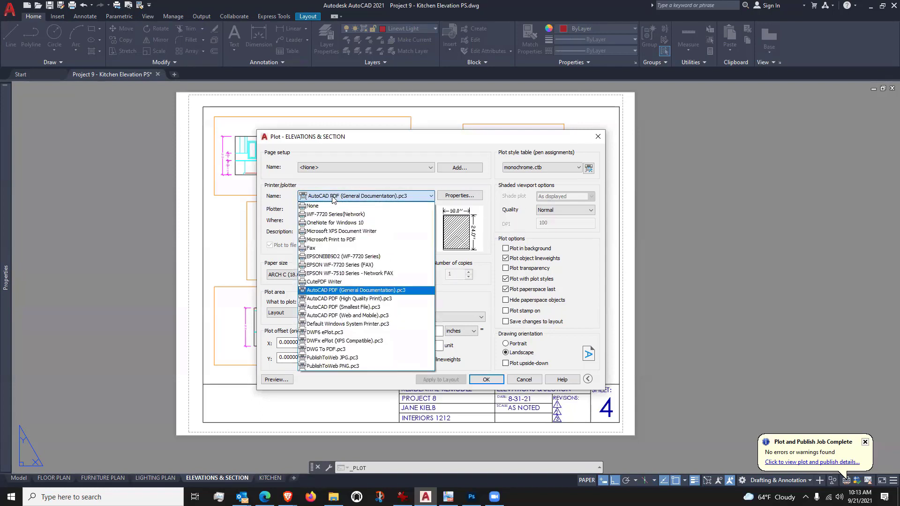
{"action": "left_click", "coordinate": [333, 199]}
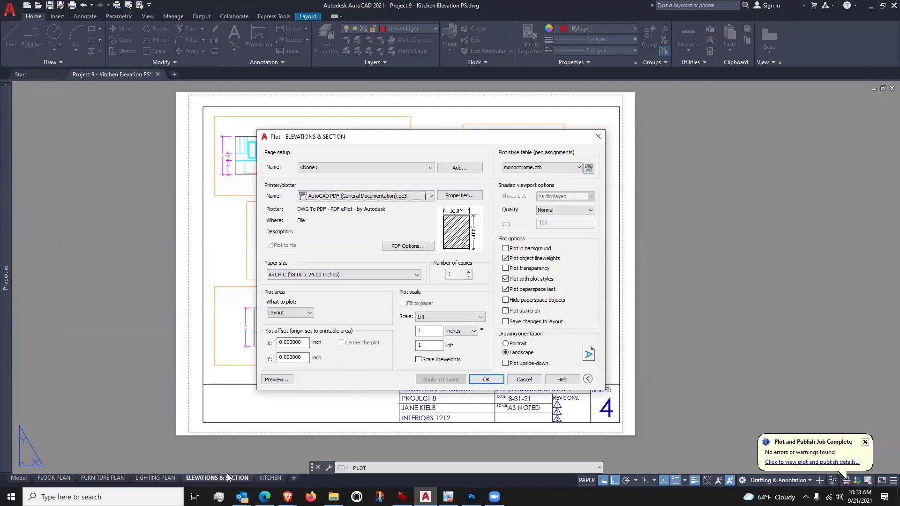
Step: Keep the ARCH C (18.00 x 24.00 Inches) paper size and set the plot area to Layout
{"action": "left_click", "coordinate": [378, 280]}
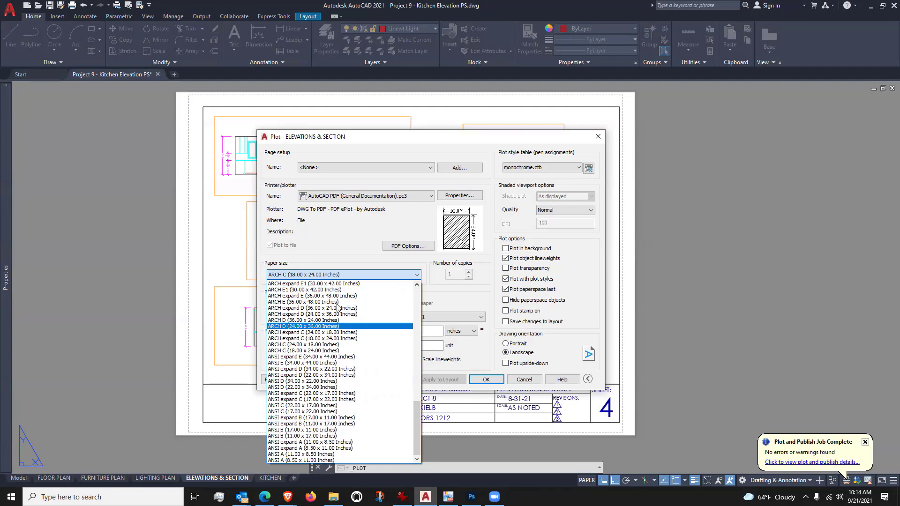
{"action": "left_click", "coordinate": [337, 235]}
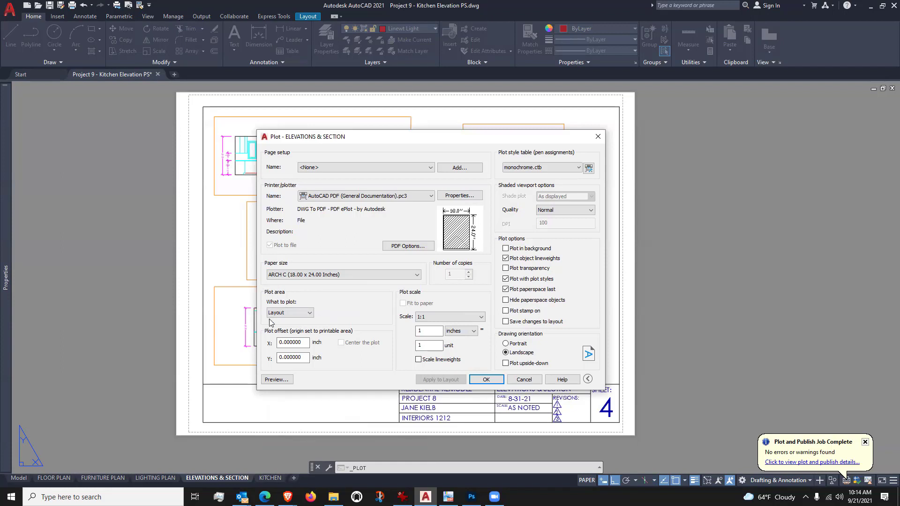
{"action": "left_click", "coordinate": [311, 313]}
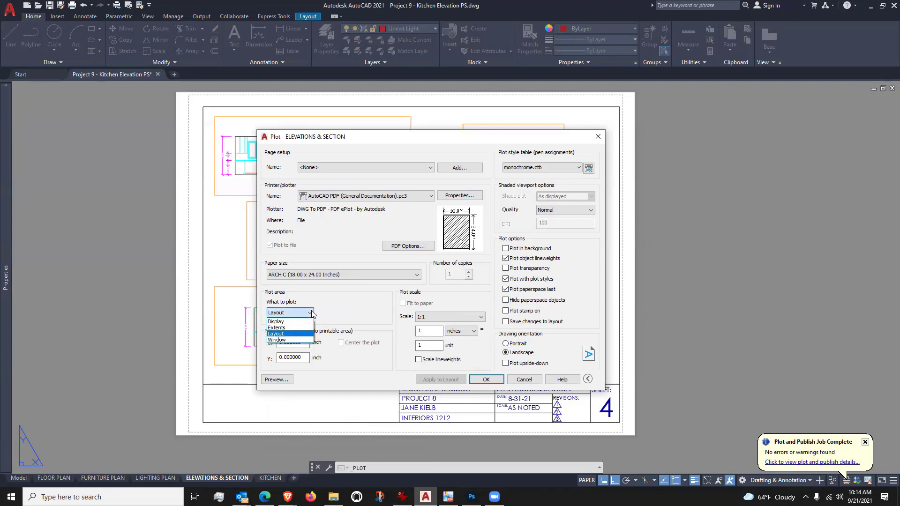
{"action": "left_click", "coordinate": [287, 334]}
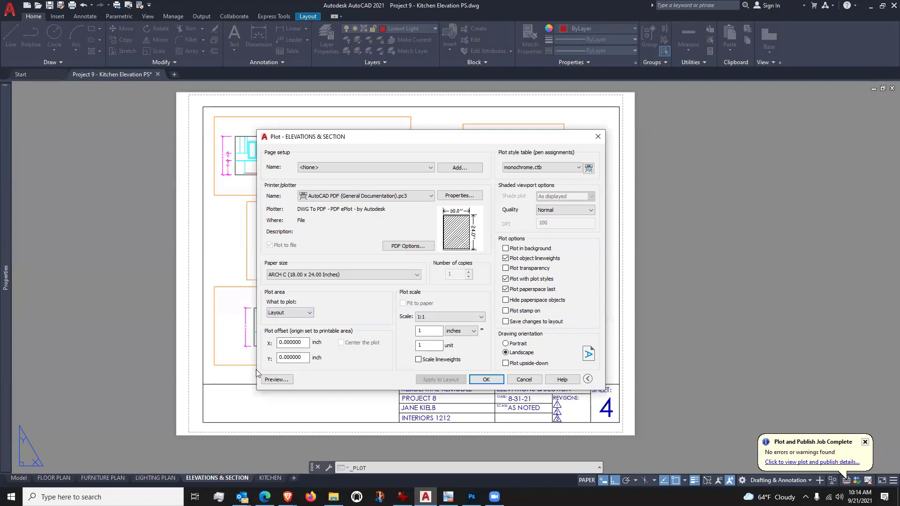
{"action": "left_click", "coordinate": [299, 313]}
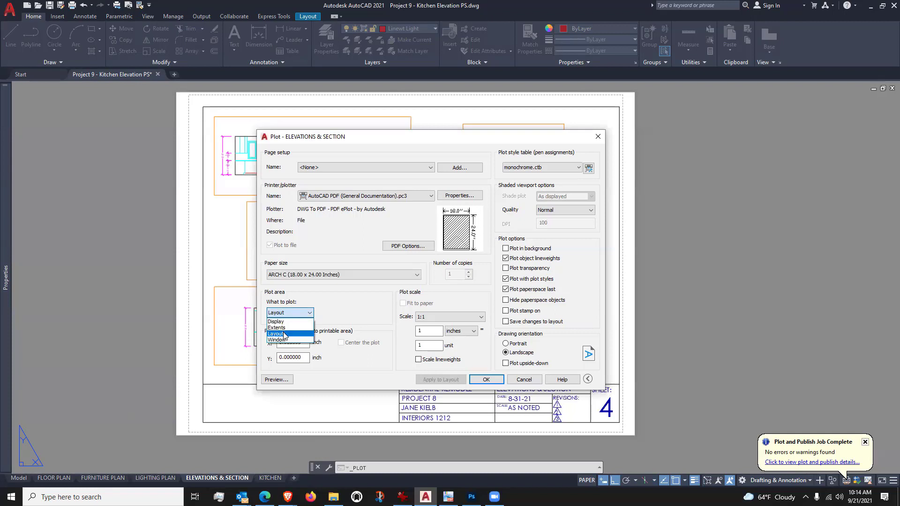
{"action": "left_click", "coordinate": [284, 334]}
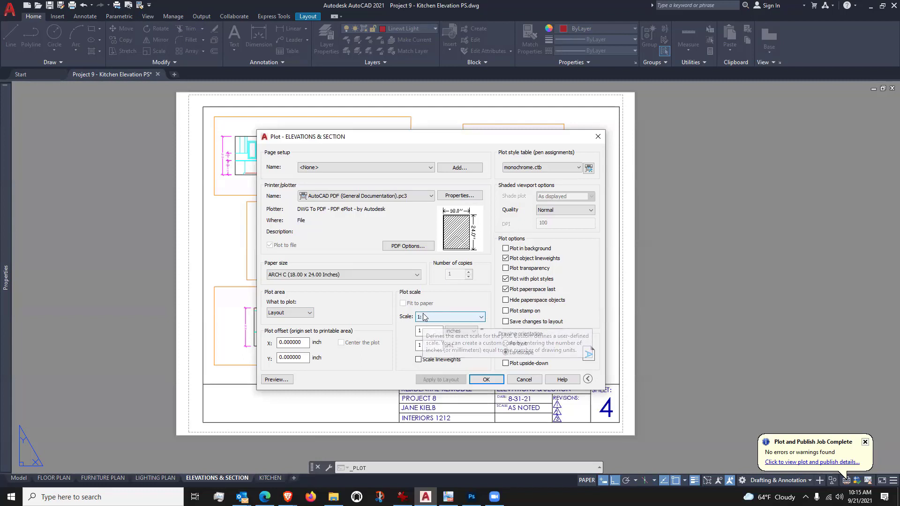
Step: Set the plot scale to 1:1 and assign the monochrome.ctb plot style table
{"action": "left_click", "coordinate": [481, 318]}
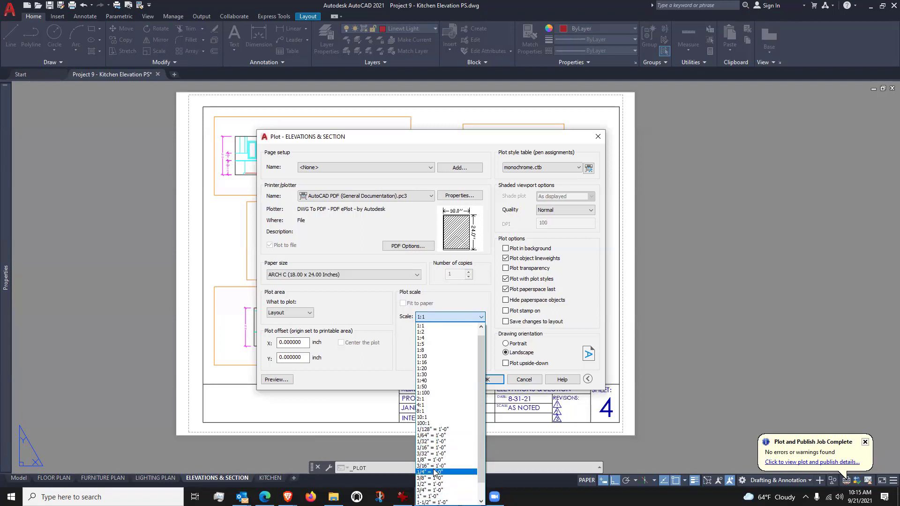
{"action": "left_click", "coordinate": [452, 327]}
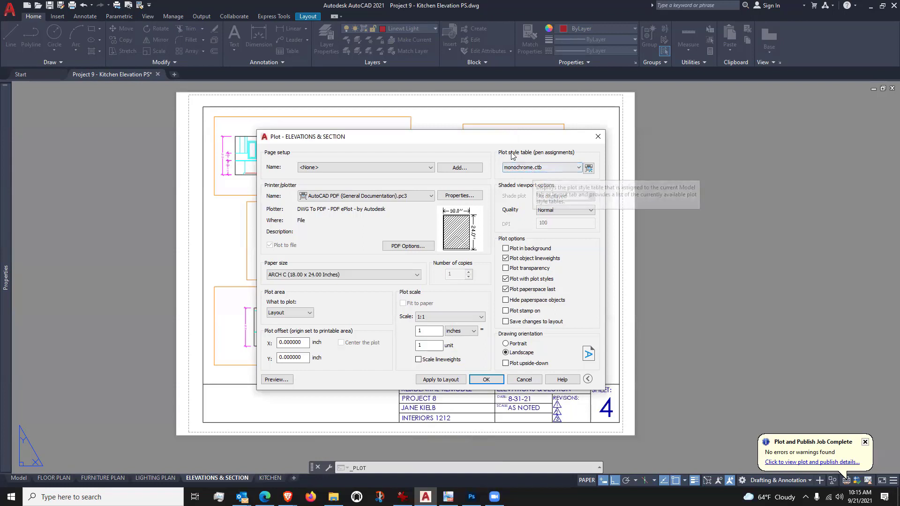
{"action": "left_click", "coordinate": [578, 168]}
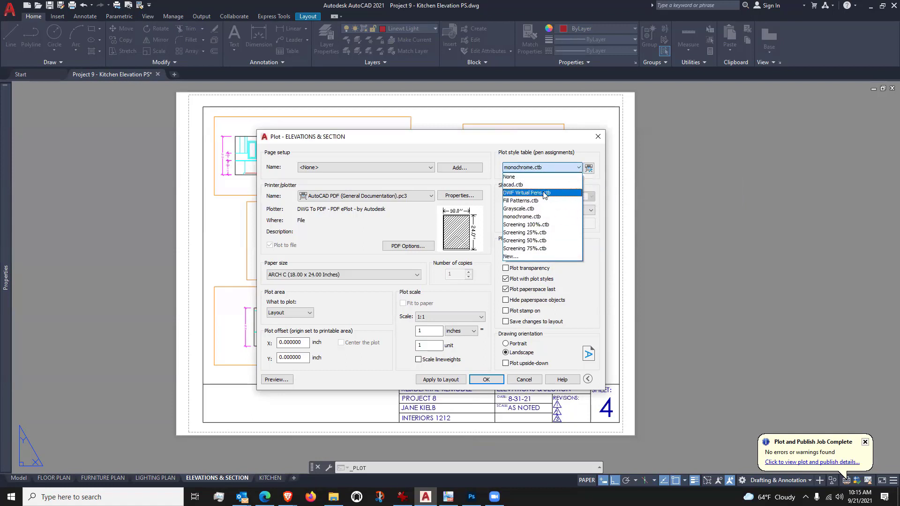
{"action": "left_click", "coordinate": [518, 218]}
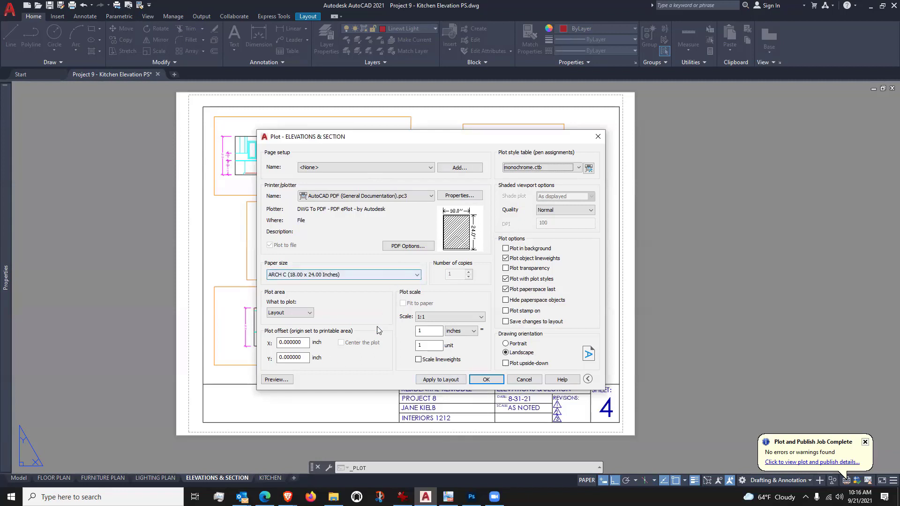
Step: Preview the sheet, apply the plot settings to the ELEVATIONS & SECTION layout and close the plot settings without plotting
{"action": "left_click", "coordinate": [276, 379]}
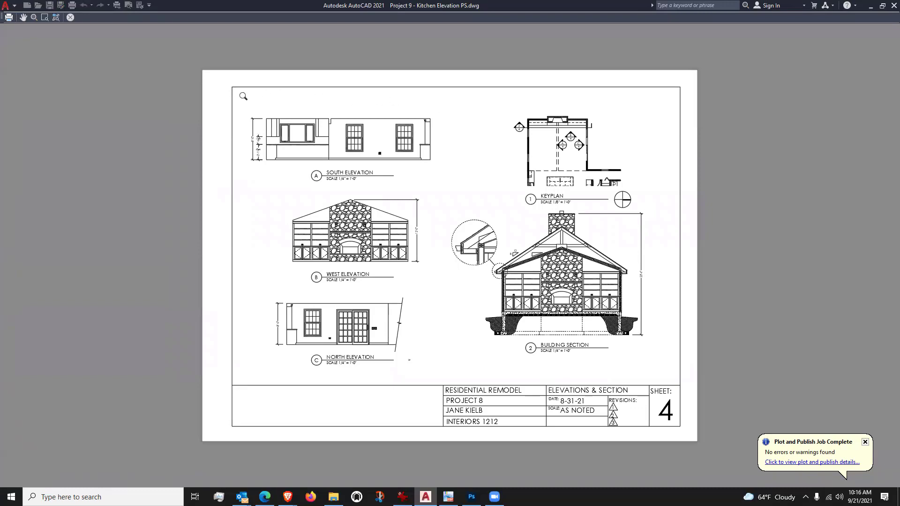
{"action": "left_click", "coordinate": [71, 17]}
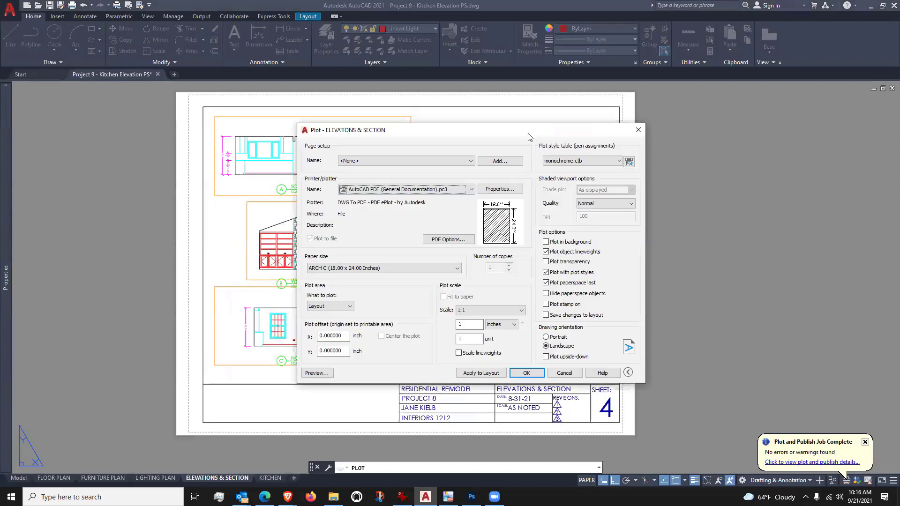
{"action": "left_click_drag", "start_coordinate": [544, 137], "coordinate": [598, 139]}
{"action": "left_click", "coordinate": [535, 375]}
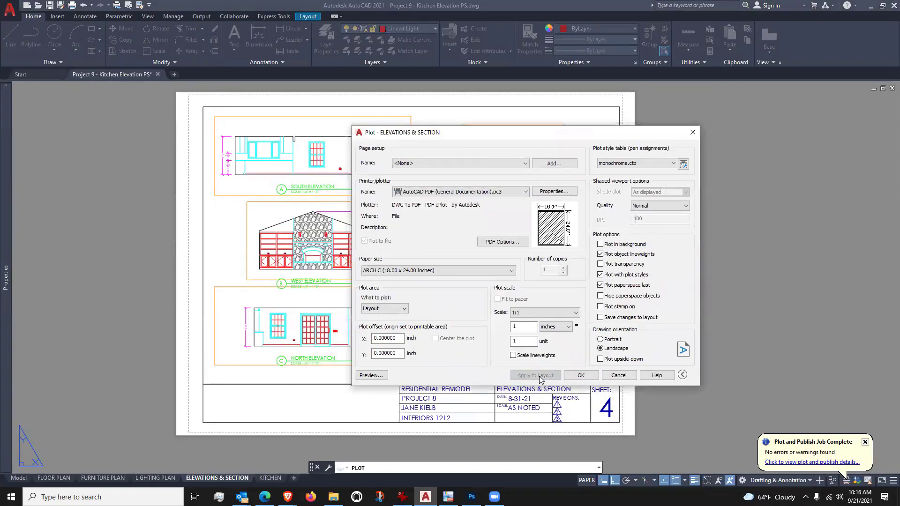
{"action": "left_click", "coordinate": [691, 132]}
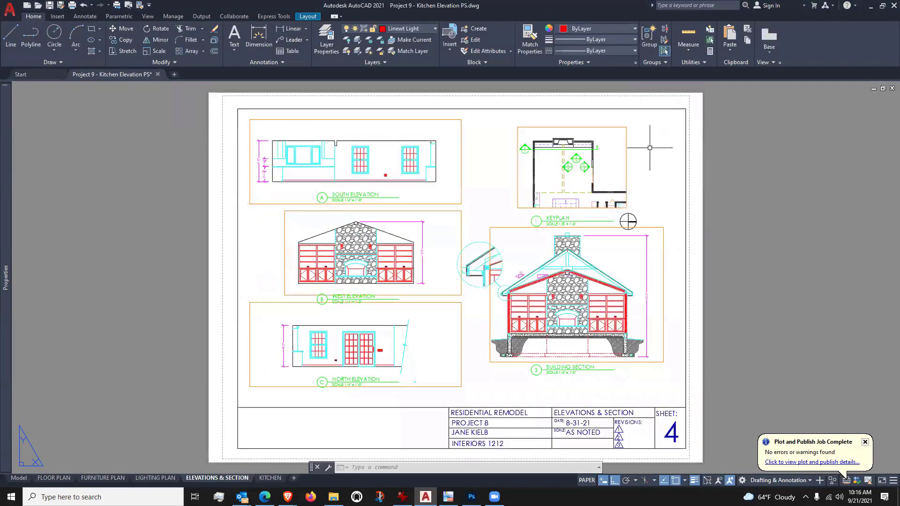
Step: Check which layer the South Elevation and West Elevation viewport frames are on, and clear the selection
{"action": "left_click_drag", "start_coordinate": [649, 148], "coordinate": [648, 124]}
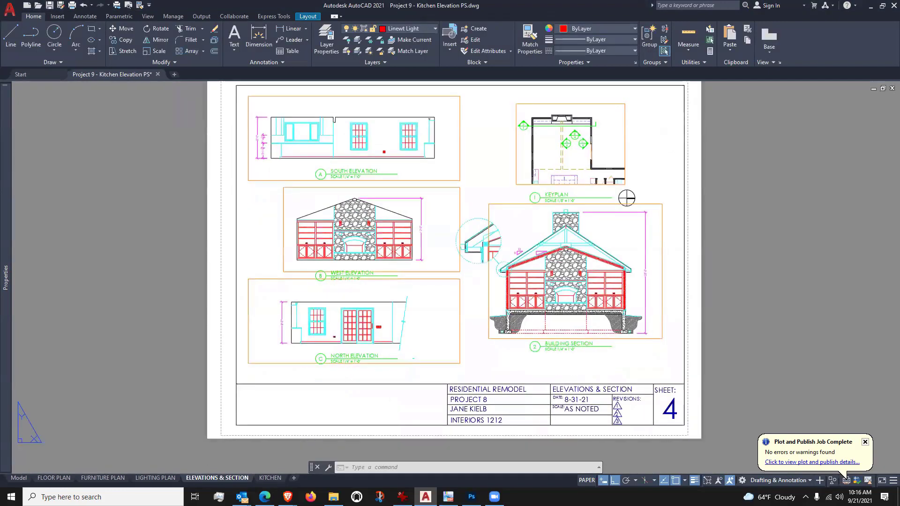
{"action": "left_click_drag", "start_coordinate": [470, 228], "coordinate": [454, 247]}
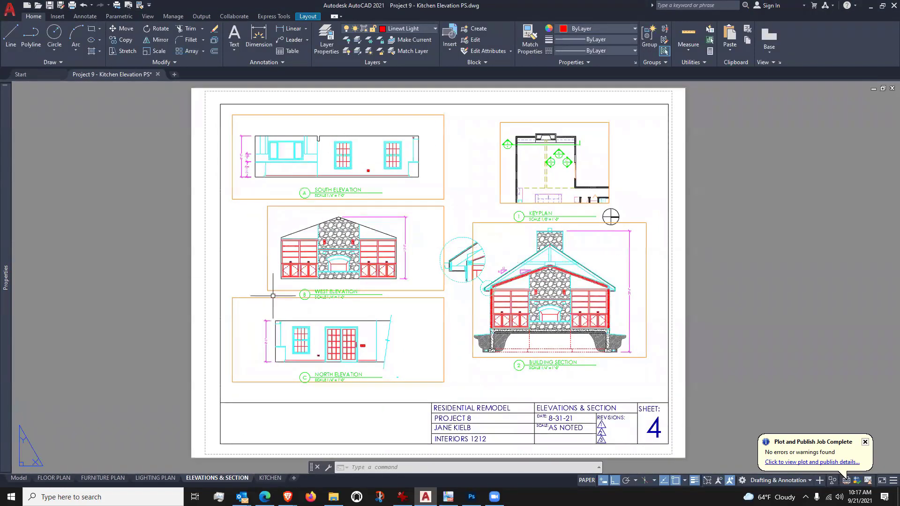
{"action": "left_click", "coordinate": [444, 179]}
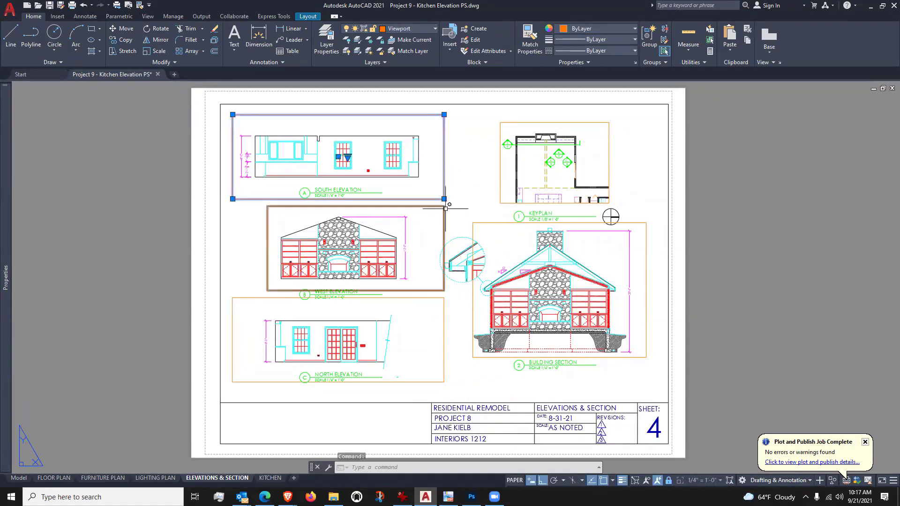
{"action": "left_click", "coordinate": [445, 206]}
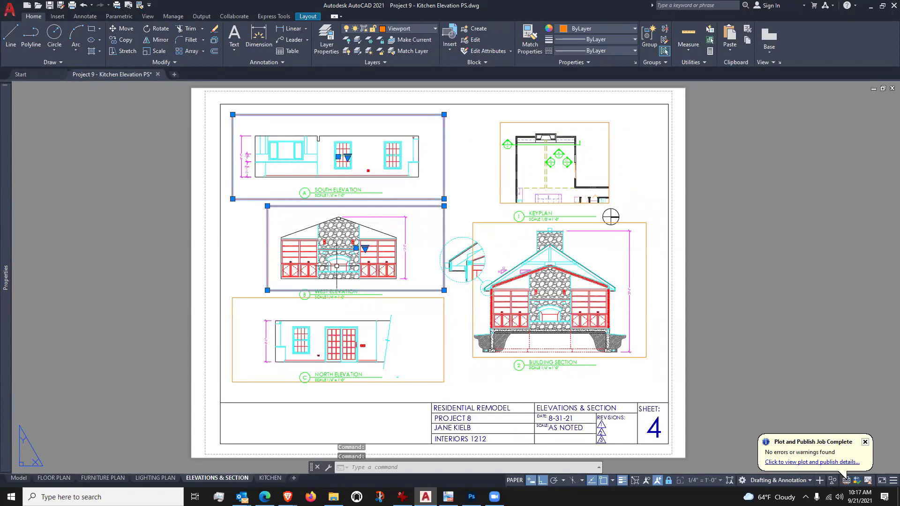
{"action": "key", "text": "Escape"}
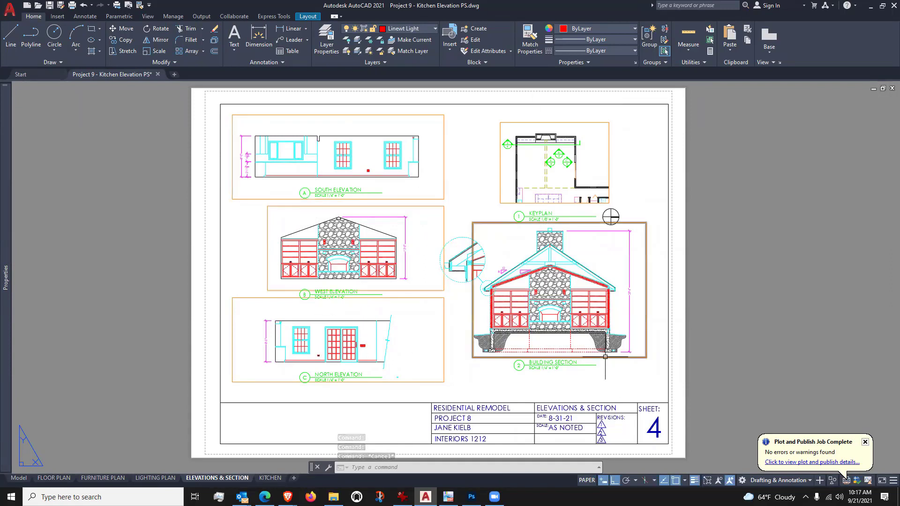
Step: Check the layer of the circular eave detail viewport and inspect its outline up close, and clear the selection
{"action": "left_click", "coordinate": [462, 237]}
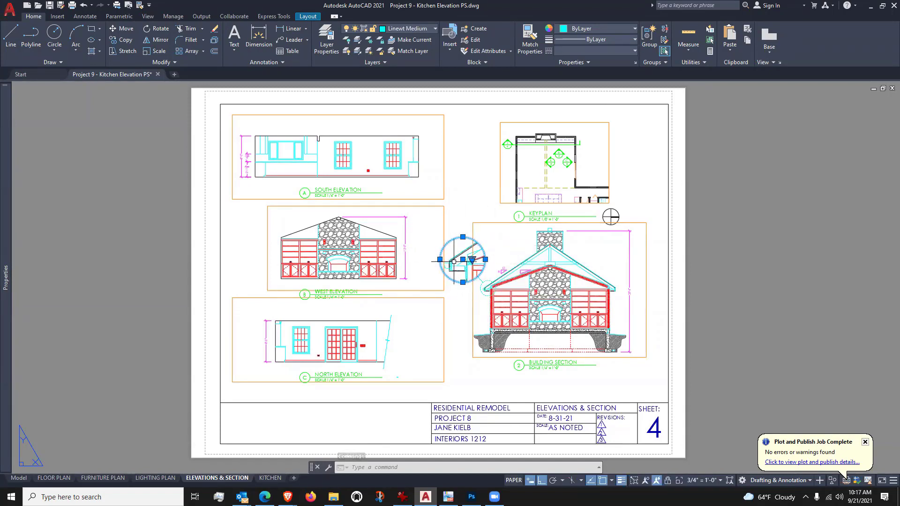
{"action": "scroll", "coordinate": [503, 298], "scroll_direction": "up", "scroll_amount": 2}
{"action": "scroll", "coordinate": [495, 297], "scroll_direction": "up", "scroll_amount": 3}
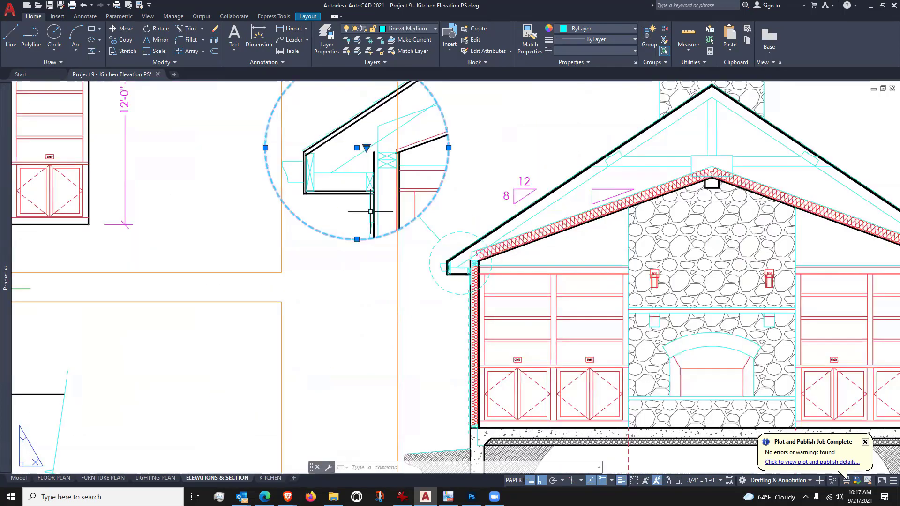
{"action": "scroll", "coordinate": [370, 211], "scroll_direction": "down", "scroll_amount": 6}
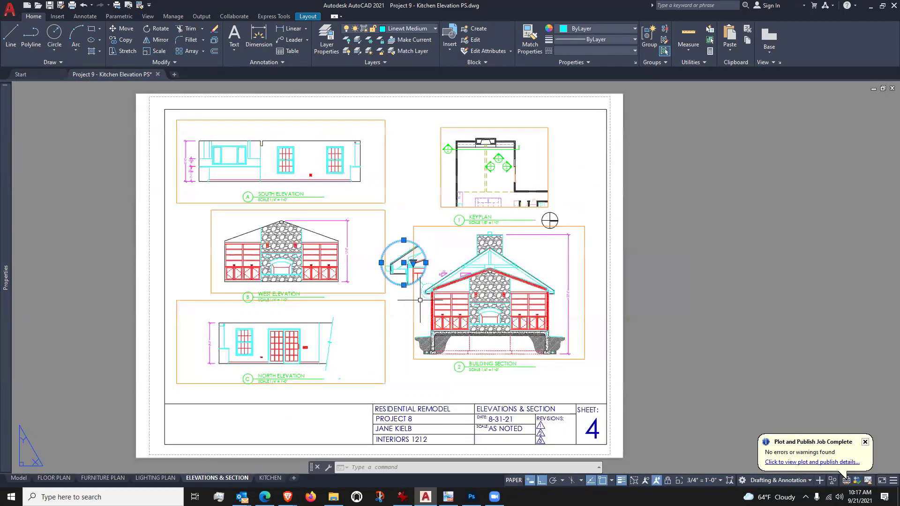
{"action": "key", "text": "Escape"}
{"action": "left_click_drag", "start_coordinate": [567, 197], "coordinate": [601, 188]}
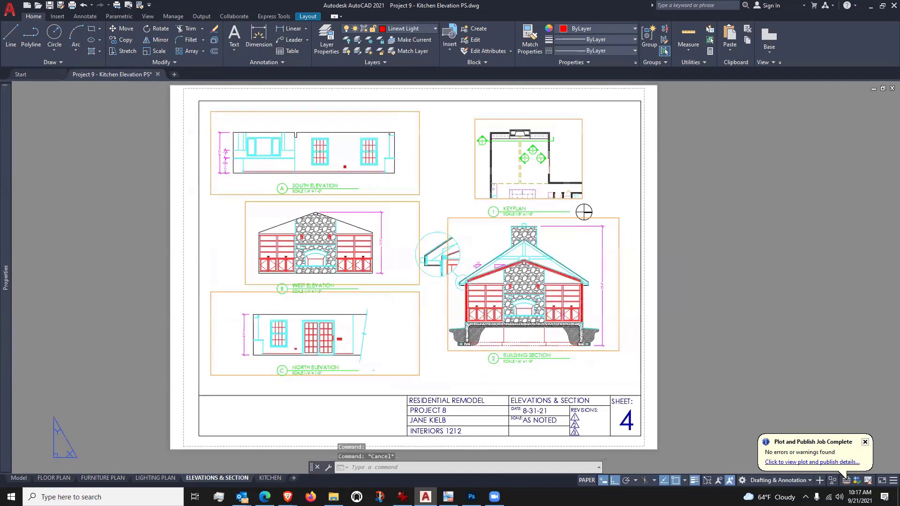
{"action": "left_click_drag", "start_coordinate": [288, 132], "coordinate": [291, 135]}
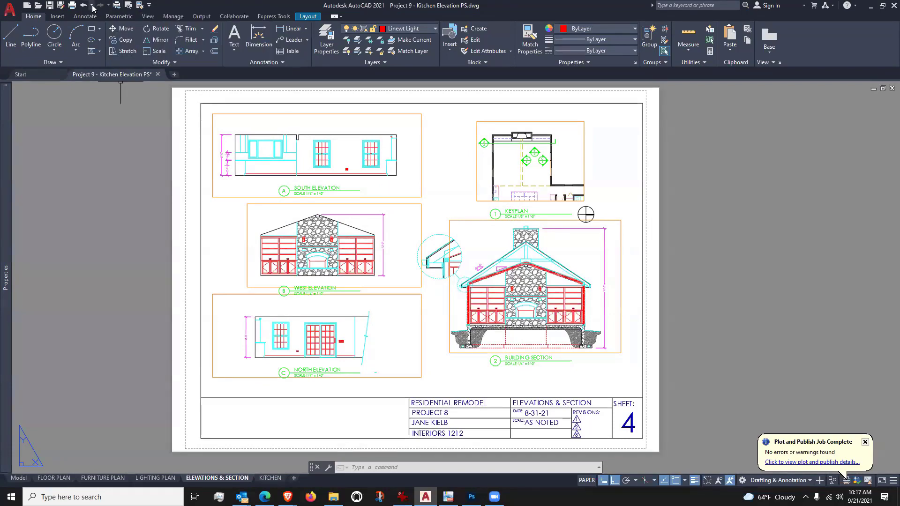
Step: Preview the plot of the sheet, examine how the viewport frames and the circular detail's outline print, and exit the preview
{"action": "left_click", "coordinate": [72, 7]}
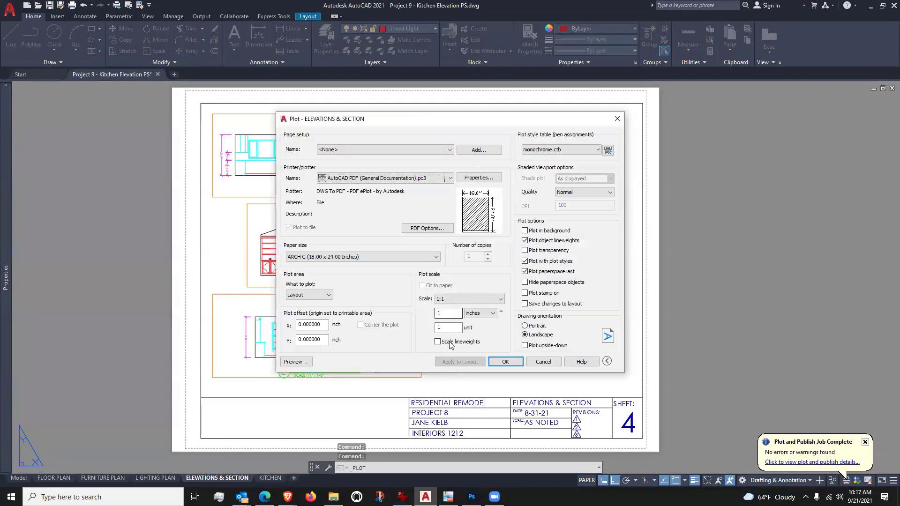
{"action": "left_click", "coordinate": [543, 362]}
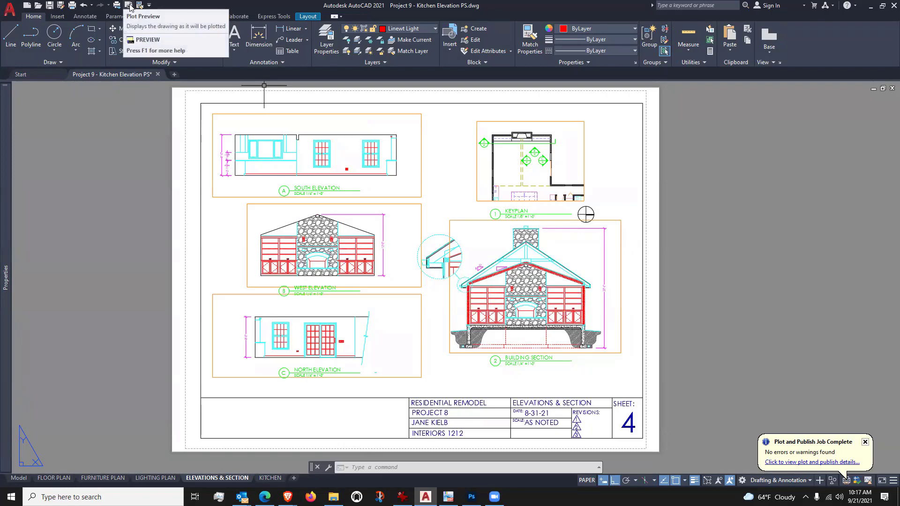
{"action": "left_click", "coordinate": [129, 6]}
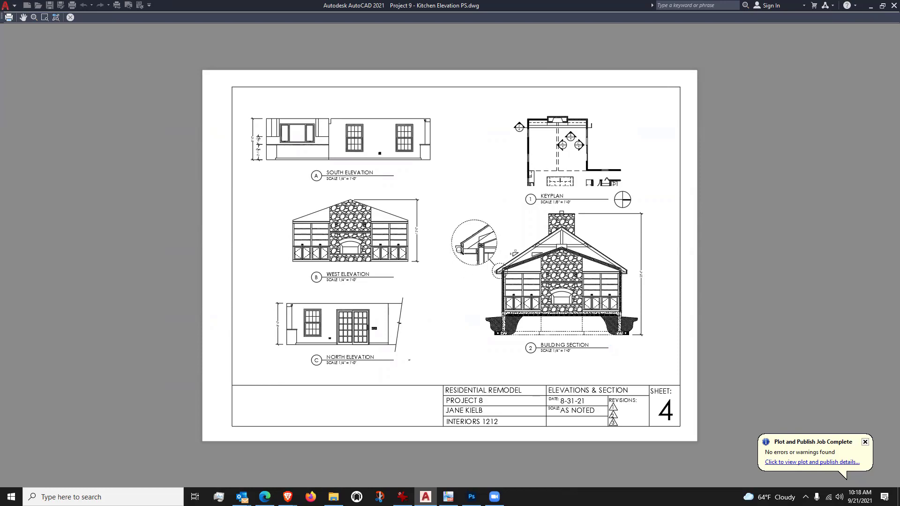
{"action": "left_click_drag", "start_coordinate": [419, 194], "coordinate": [473, 206]}
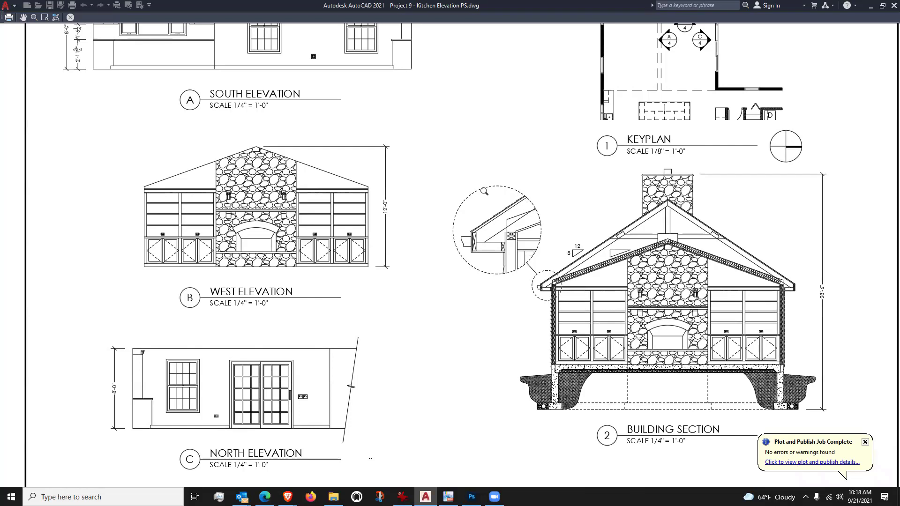
{"action": "scroll", "coordinate": [449, 239], "scroll_direction": "down", "scroll_amount": 4}
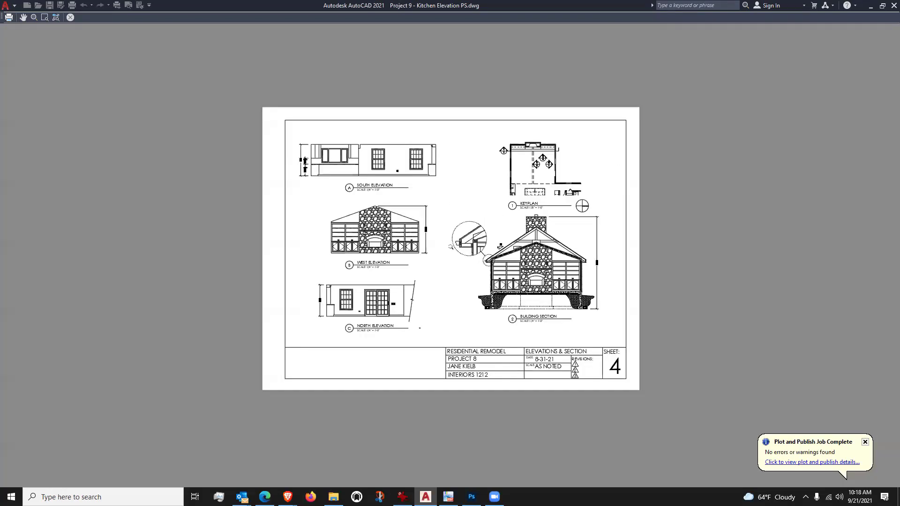
{"action": "scroll", "coordinate": [451, 247], "scroll_direction": "up", "scroll_amount": 4}
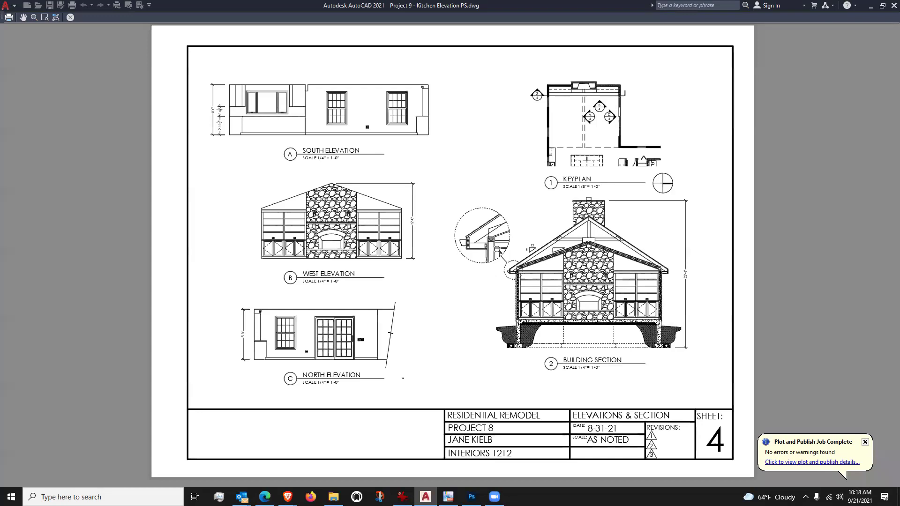
{"action": "scroll", "coordinate": [515, 241], "scroll_direction": "up", "scroll_amount": 4}
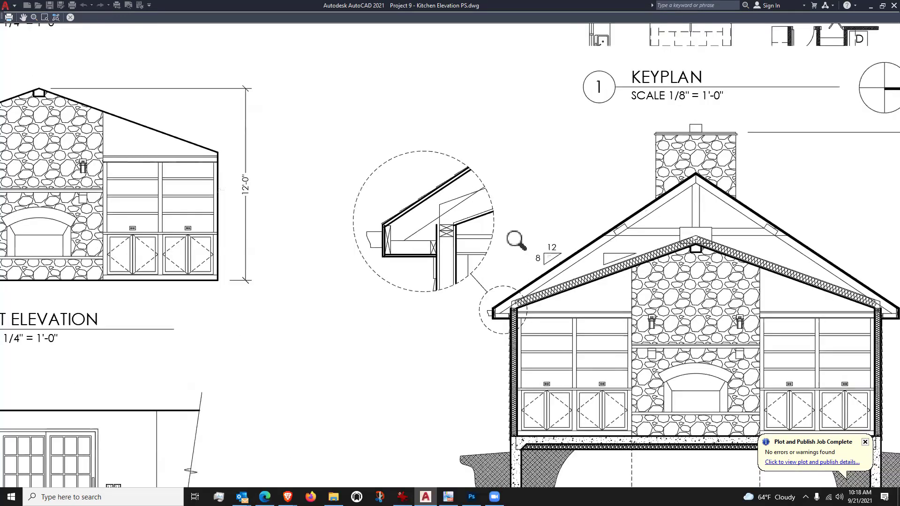
{"action": "scroll", "coordinate": [516, 241], "scroll_direction": "down", "scroll_amount": 2}
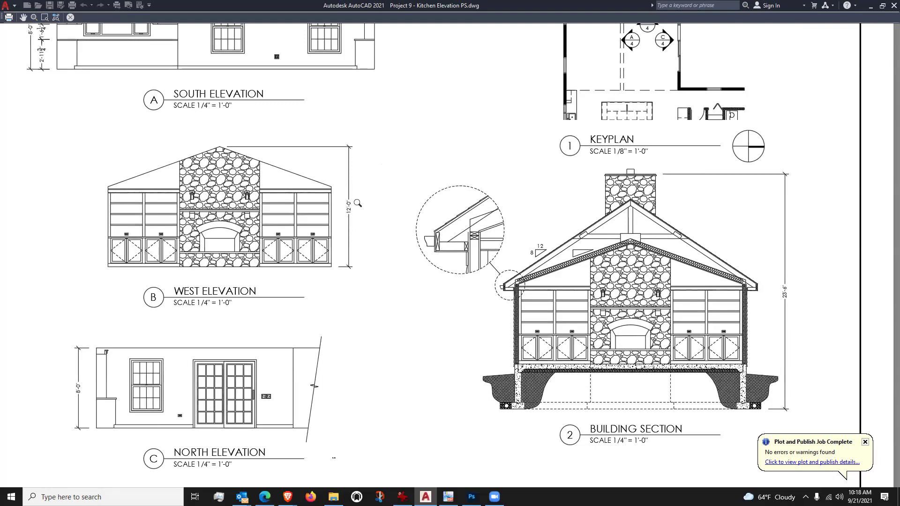
{"action": "left_click", "coordinate": [69, 18]}
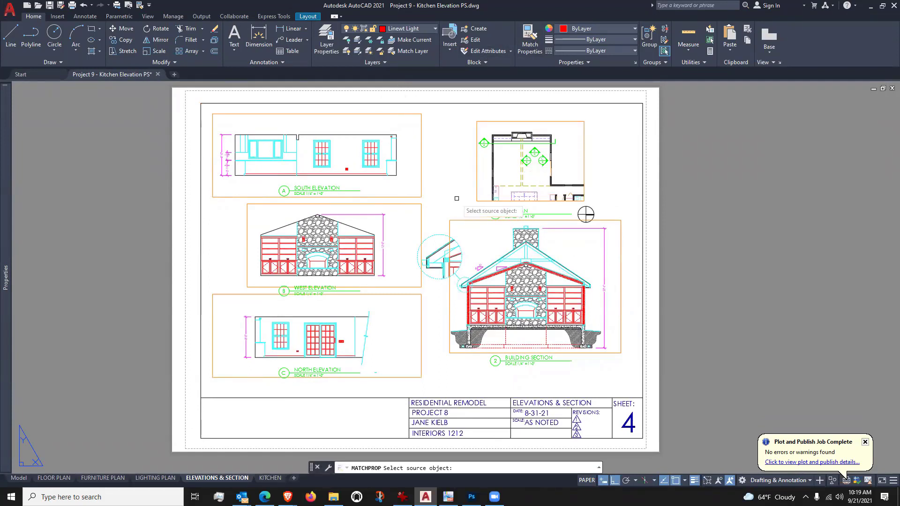
Step: Move the circular eave detail viewport to the Viewport layer and clear the selection
{"action": "left_click", "coordinate": [436, 235]}
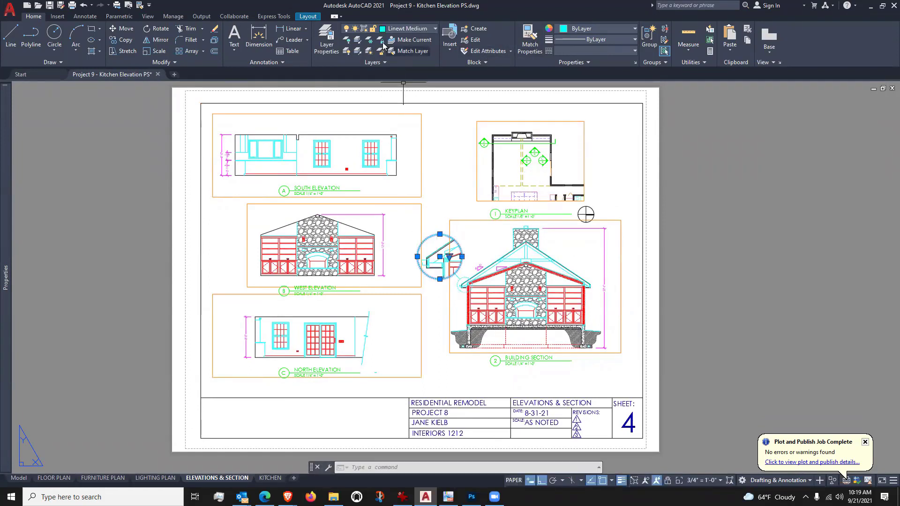
{"action": "left_click", "coordinate": [407, 28]}
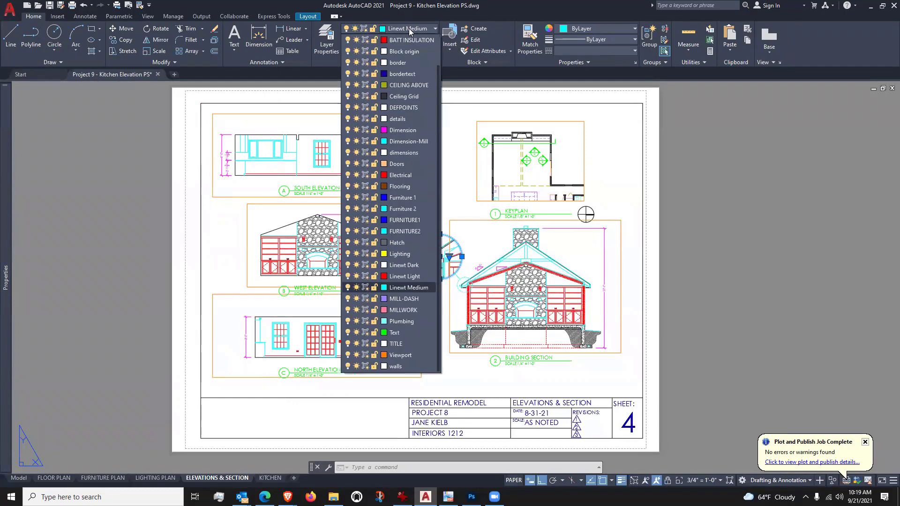
{"action": "left_click", "coordinate": [399, 355]}
{"action": "key", "text": "Escape"}
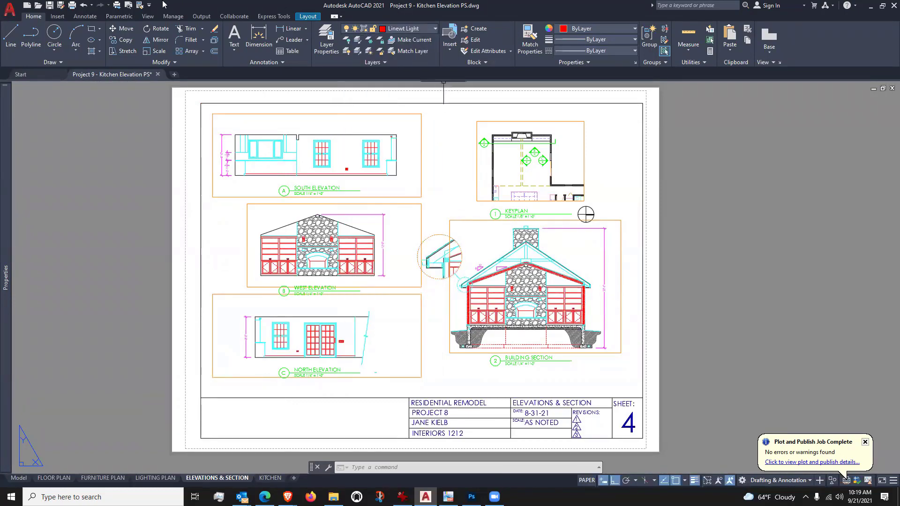
Step: Preview the plot to check how the circular detail's outline prints, exit the preview and undo the viewport's layer change
{"action": "left_click", "coordinate": [129, 5]}
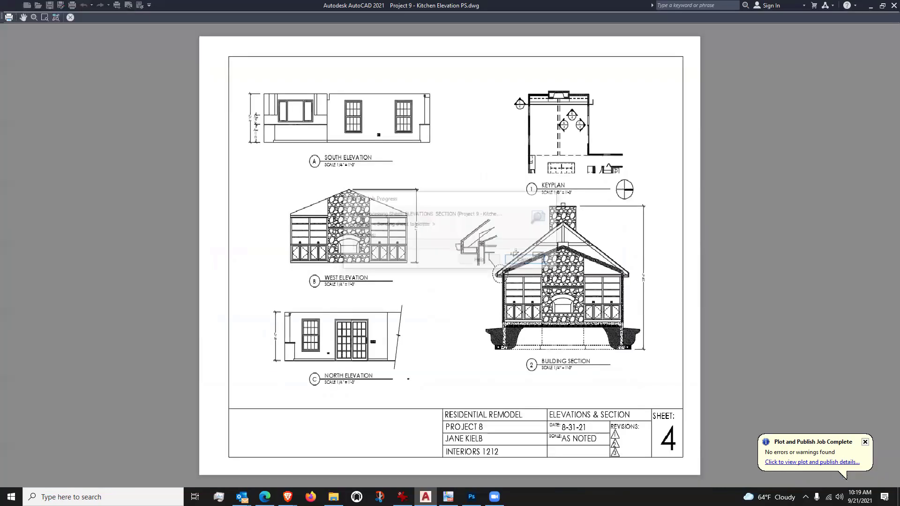
{"action": "scroll", "coordinate": [589, 274], "scroll_direction": "up", "scroll_amount": 3}
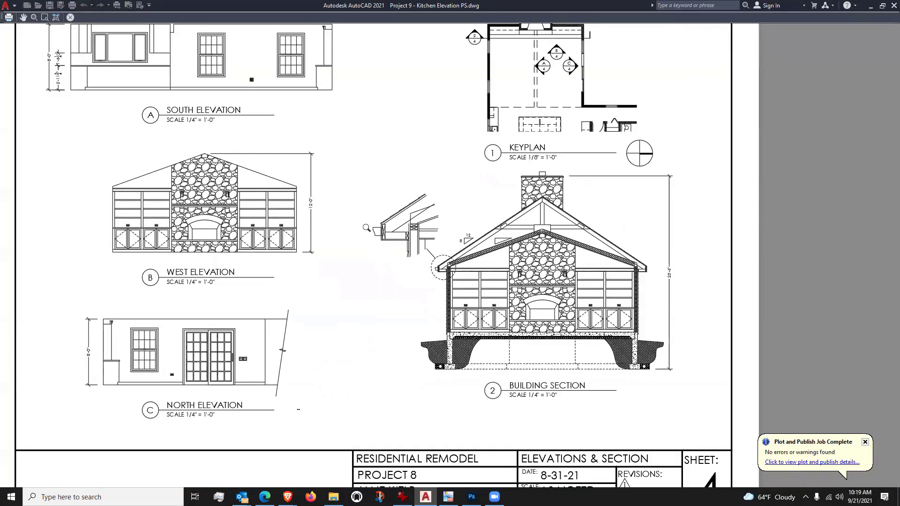
{"action": "key", "text": "Escape"}
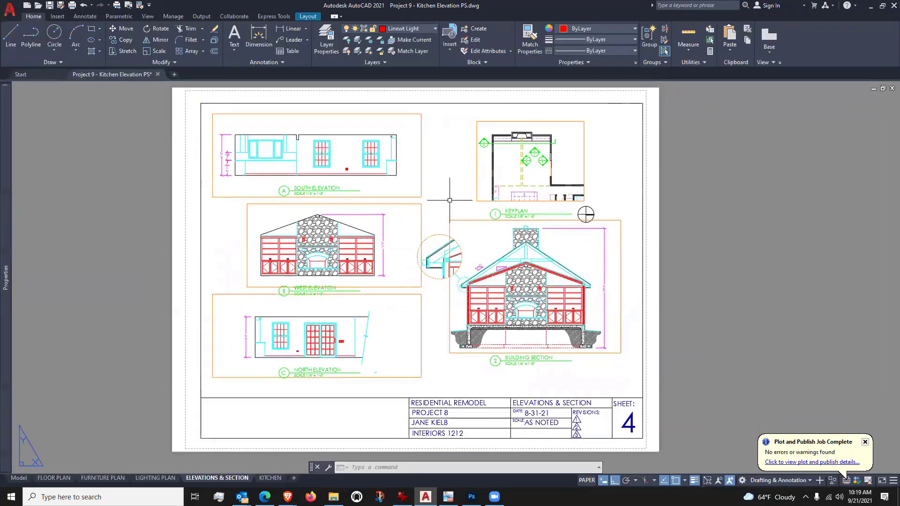
{"action": "key", "text": "ctrl+z"}
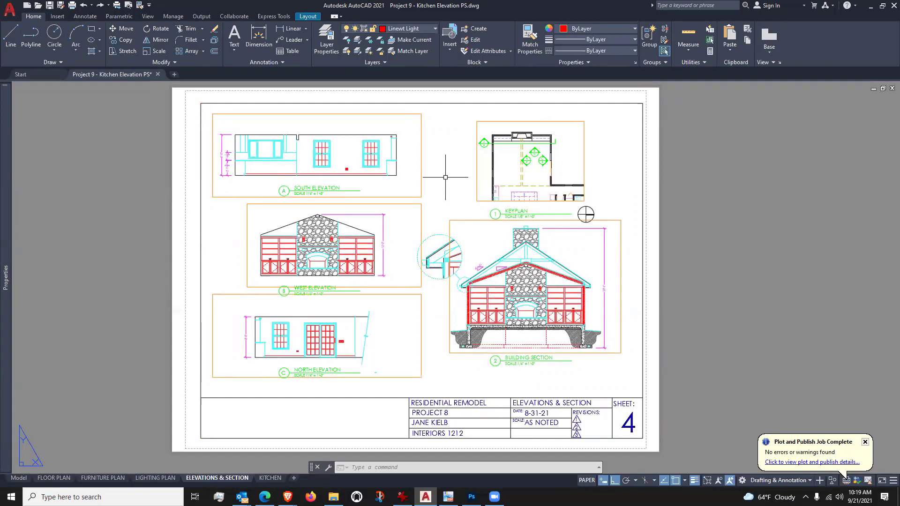
Step: Open the layer properties and compare the Plot setting of the Viewport layer with that of the Furniture 1 layer
{"action": "left_click", "coordinate": [327, 47]}
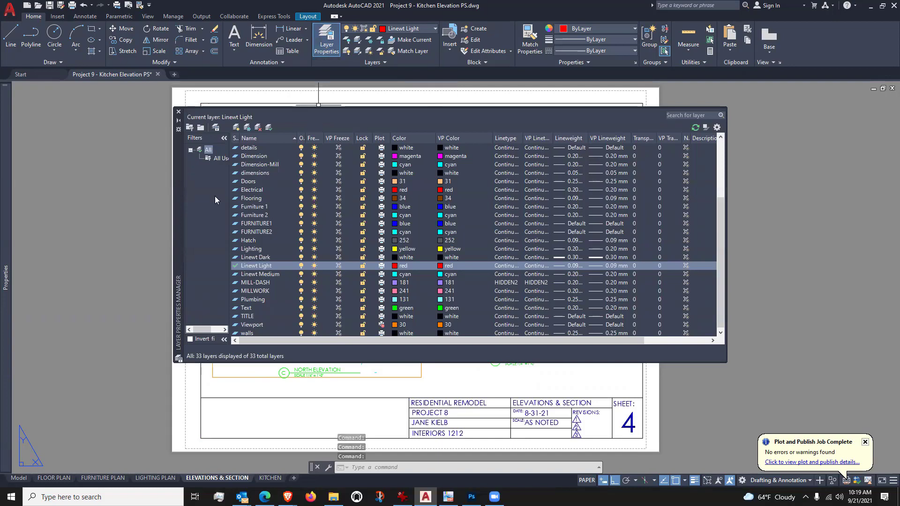
{"action": "left_click_drag", "start_coordinate": [180, 220], "coordinate": [197, 232]}
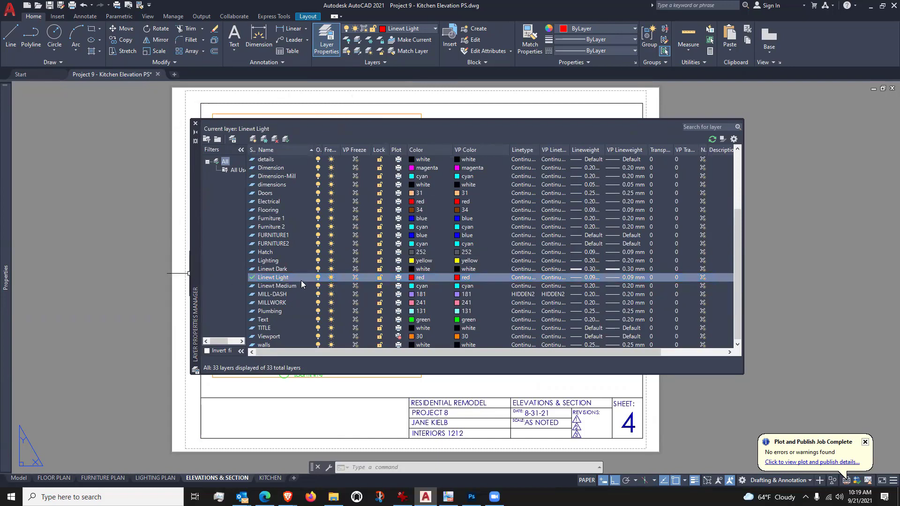
{"action": "scroll", "coordinate": [301, 280], "scroll_direction": "down", "scroll_amount": 1}
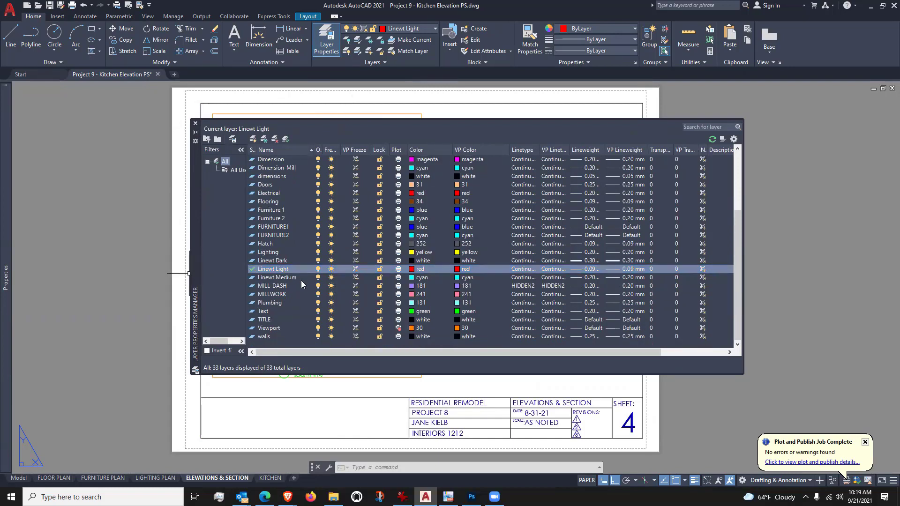
{"action": "left_click", "coordinate": [283, 328]}
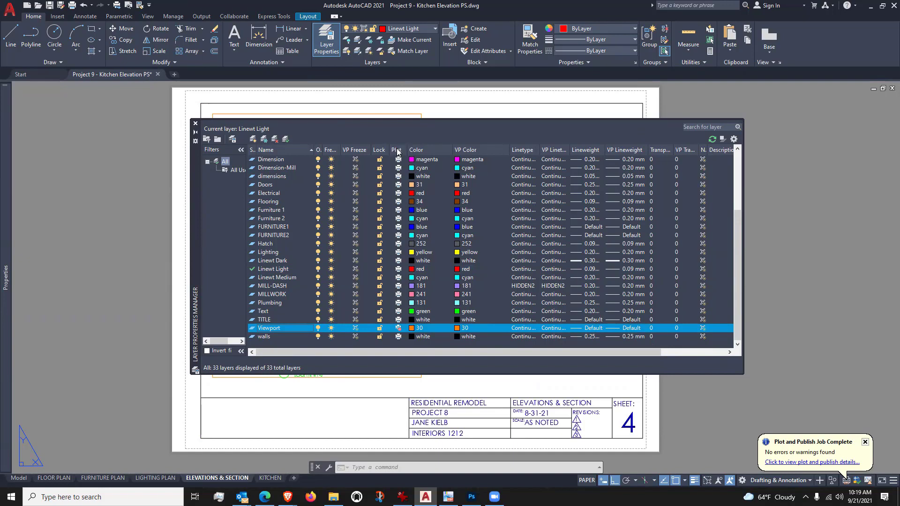
{"action": "left_click", "coordinate": [400, 328]}
{"action": "left_click", "coordinate": [290, 210]}
{"action": "left_click", "coordinate": [398, 210]}
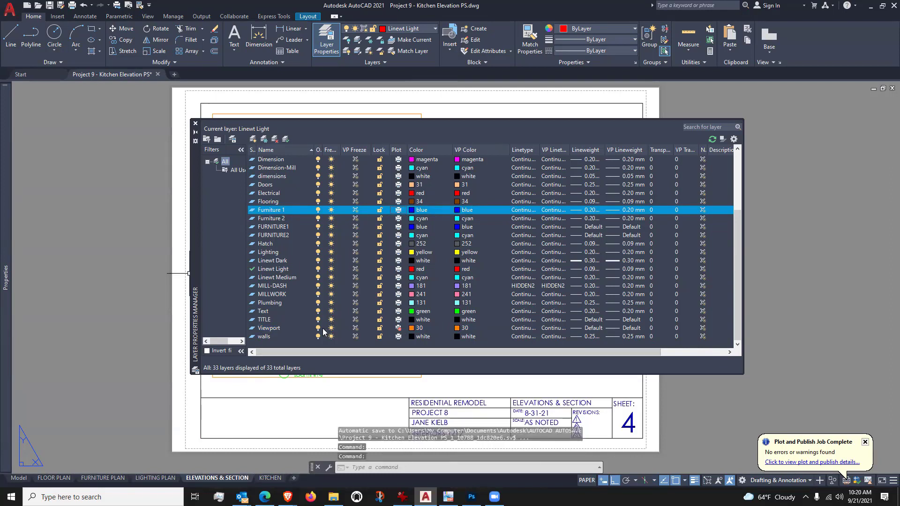
Step: Recheck the Plot setting of the Viewport layer and close the layer properties
{"action": "left_click", "coordinate": [302, 329]}
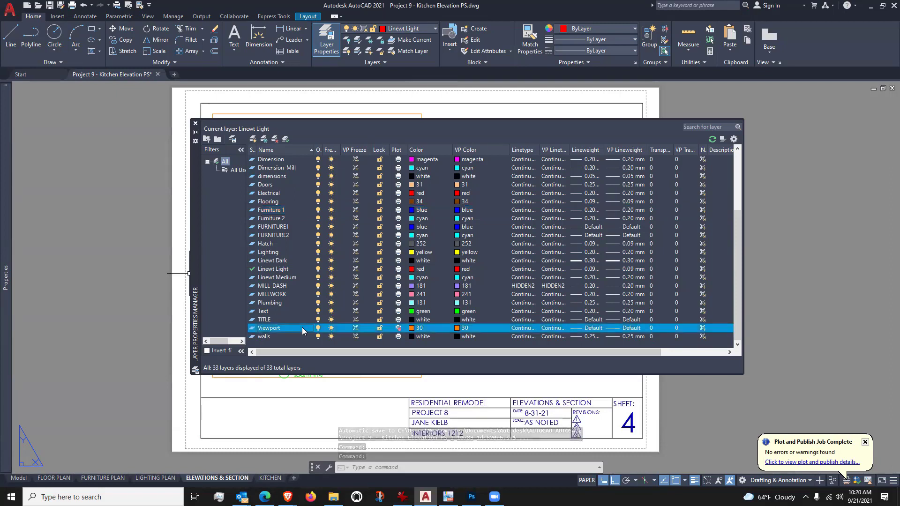
{"action": "left_click", "coordinate": [397, 329]}
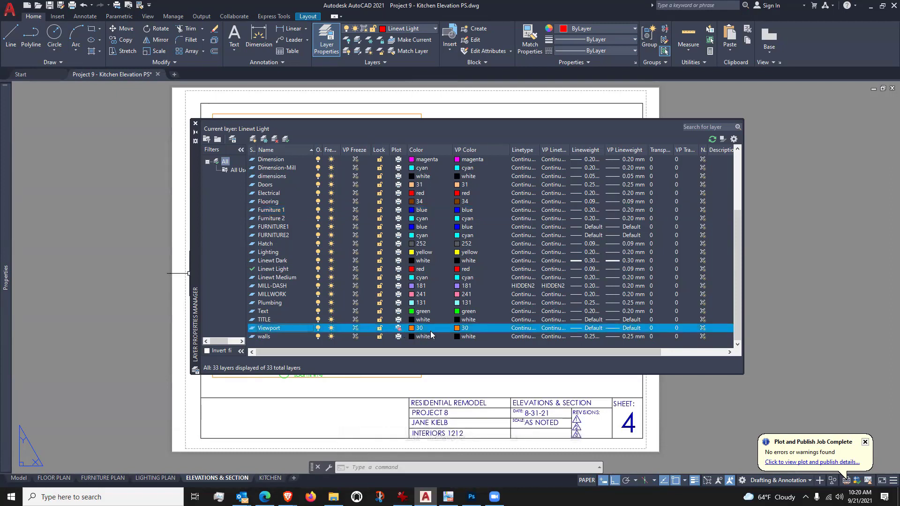
{"action": "left_click", "coordinate": [398, 329]}
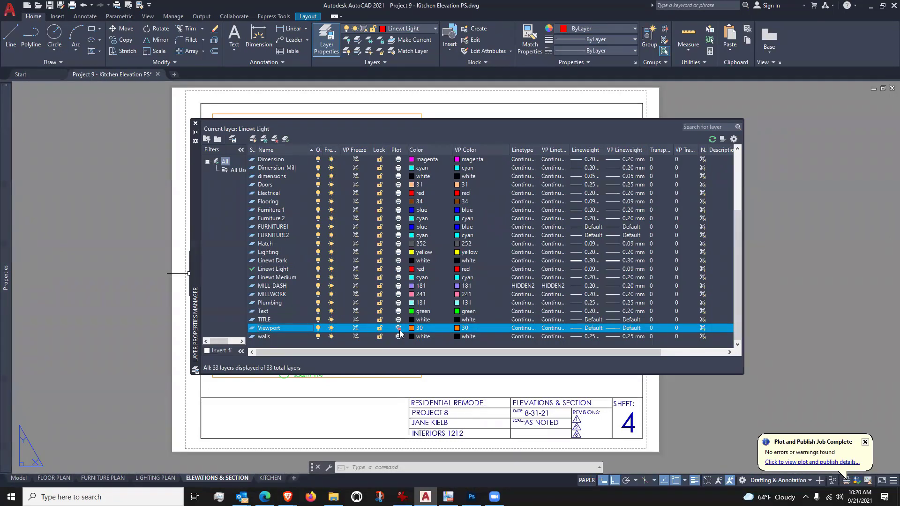
{"action": "left_click", "coordinate": [196, 124]}
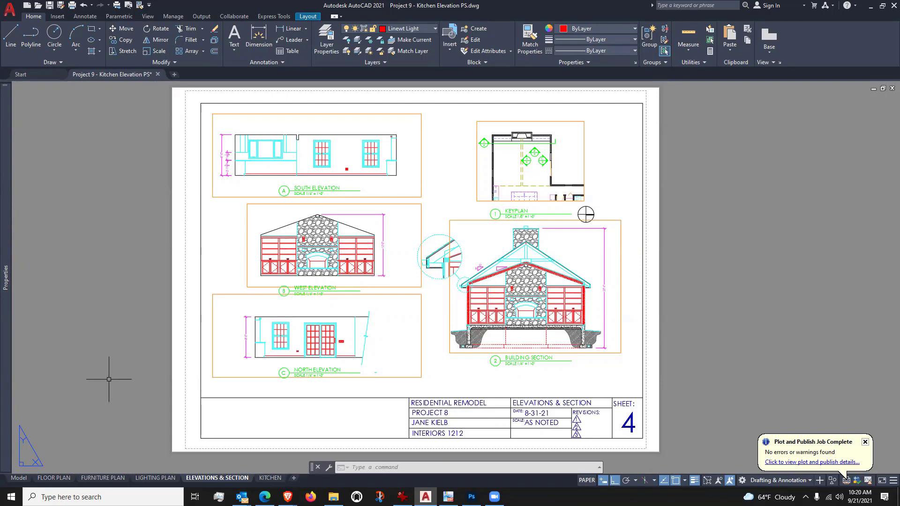
Step: Switch to model space and examine the kitchen elevations alongside the other elevations and the plan strips above them
{"action": "left_click", "coordinate": [19, 478]}
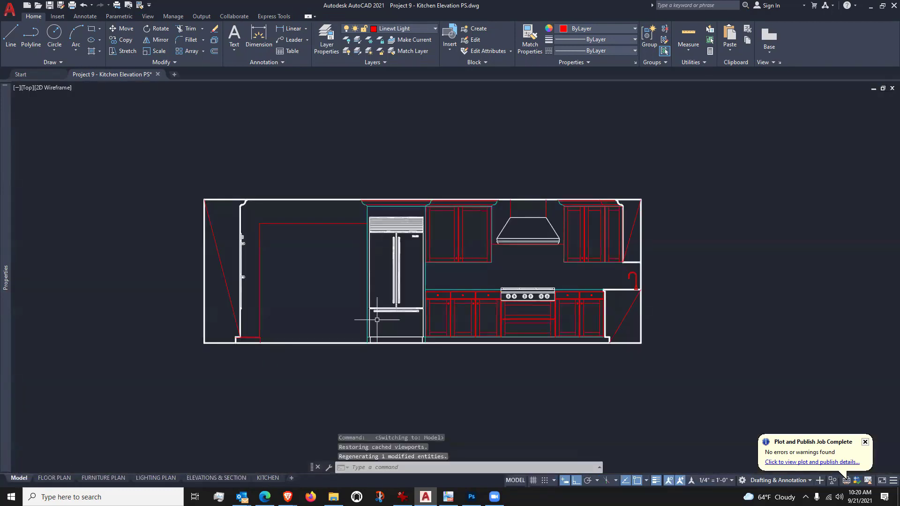
{"action": "scroll", "coordinate": [397, 291], "scroll_direction": "down", "scroll_amount": 3}
{"action": "scroll", "coordinate": [547, 335], "scroll_direction": "down", "scroll_amount": 2}
{"action": "scroll", "coordinate": [472, 333], "scroll_direction": "up", "scroll_amount": 2}
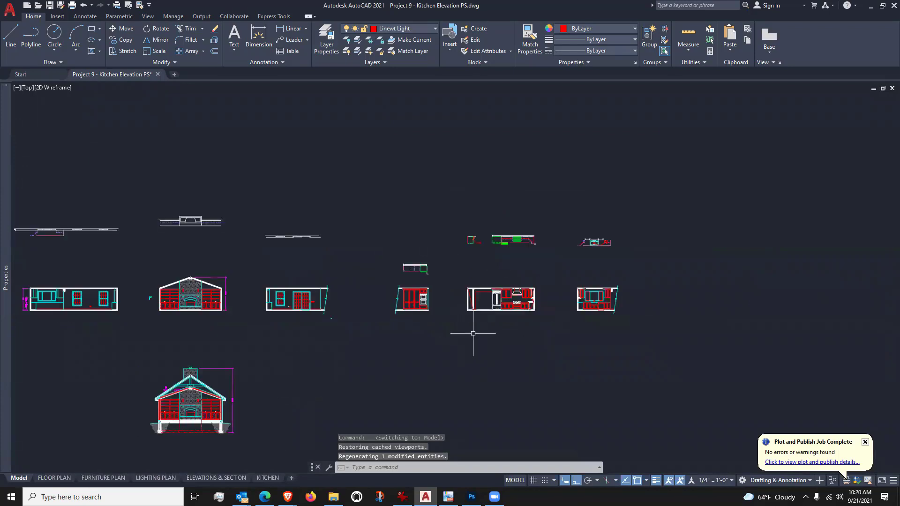
{"action": "scroll", "coordinate": [596, 324], "scroll_direction": "up", "scroll_amount": 5}
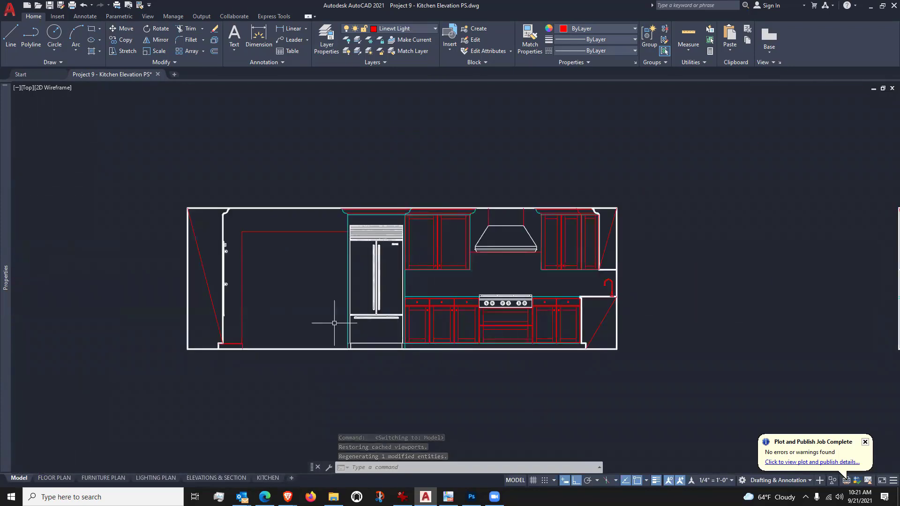
{"action": "left_click_drag", "start_coordinate": [297, 290], "coordinate": [323, 267]}
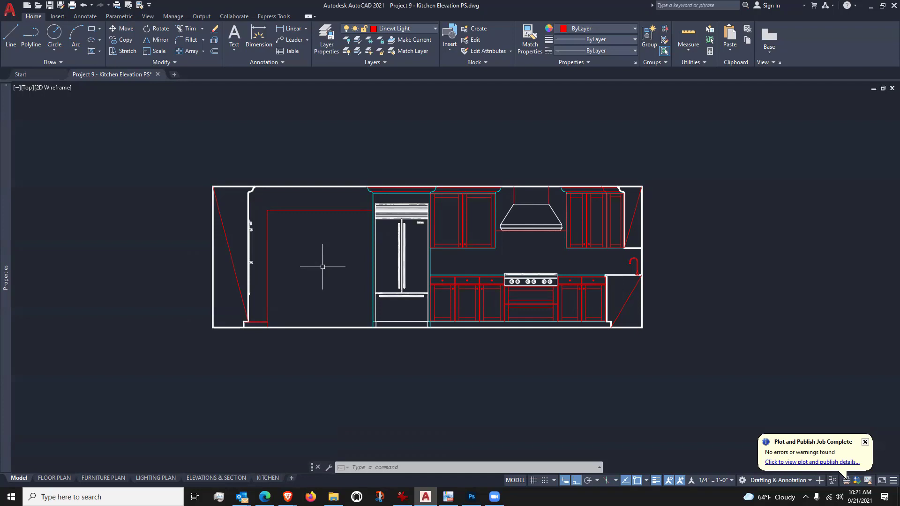
{"action": "scroll", "coordinate": [322, 266], "scroll_direction": "down", "scroll_amount": 7}
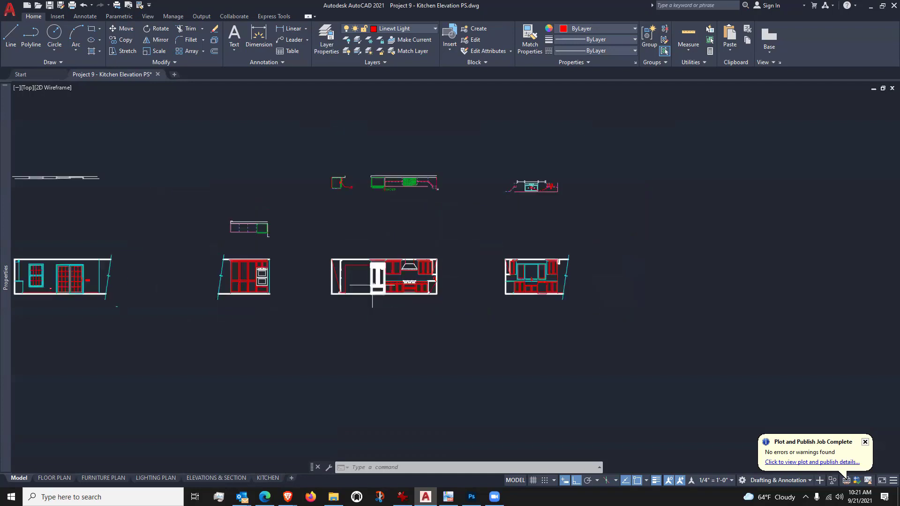
{"action": "left_click_drag", "start_coordinate": [302, 221], "coordinate": [458, 247]}
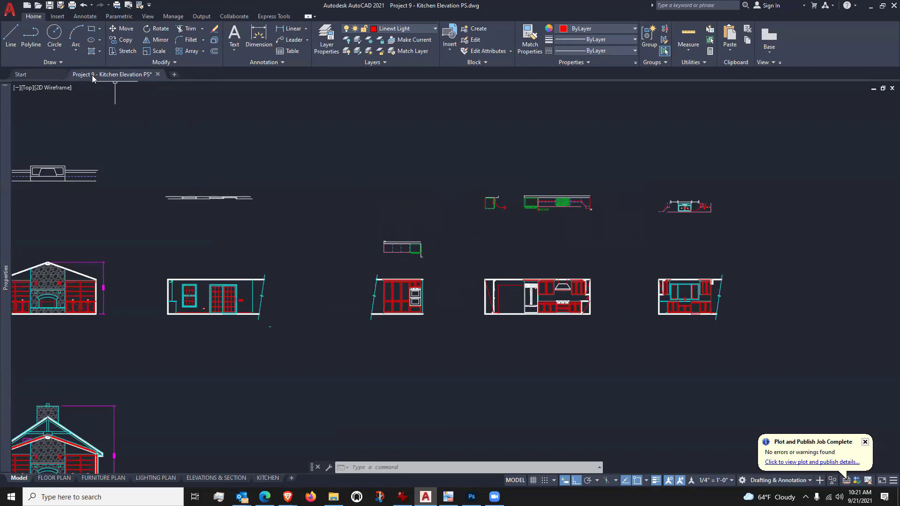
{"action": "mouse_move", "coordinate": [223, 147]}
{"action": "left_mouse_down"}
{"action": "mouse_move", "coordinate": [257, 141]}
{"action": "mouse_move", "coordinate": [124, 134]}
{"action": "left_mouse_up"}
{"action": "scroll", "coordinate": [385, 266], "scroll_direction": "up", "scroll_amount": 4}
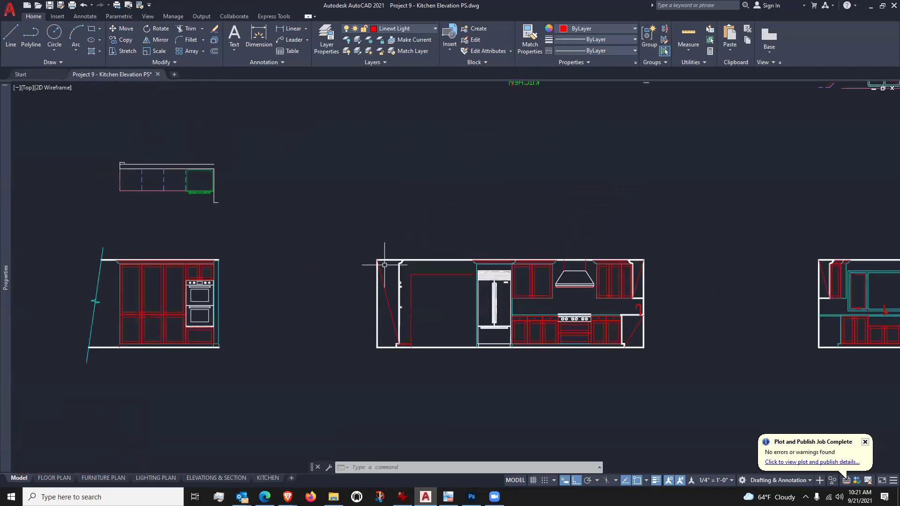
{"action": "mouse_move", "coordinate": [495, 230]}
{"action": "left_mouse_down"}
{"action": "mouse_move", "coordinate": [413, 195]}
{"action": "mouse_move", "coordinate": [365, 198]}
{"action": "left_mouse_up"}
{"action": "scroll", "coordinate": [413, 203], "scroll_direction": "down", "scroll_amount": 4}
{"action": "scroll", "coordinate": [385, 215], "scroll_direction": "up", "scroll_amount": 4}
{"action": "left_click_drag", "start_coordinate": [430, 229], "coordinate": [386, 199]}
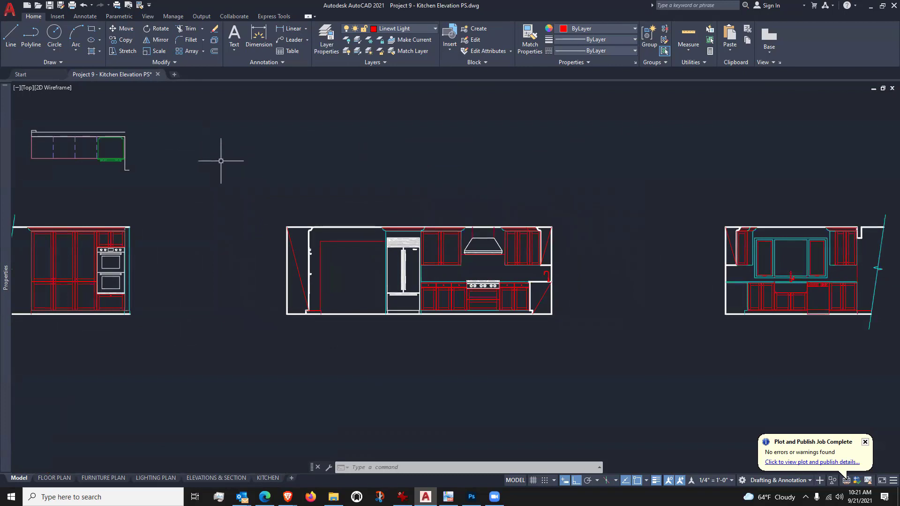
{"action": "left_click_drag", "start_coordinate": [221, 161], "coordinate": [214, 160]}
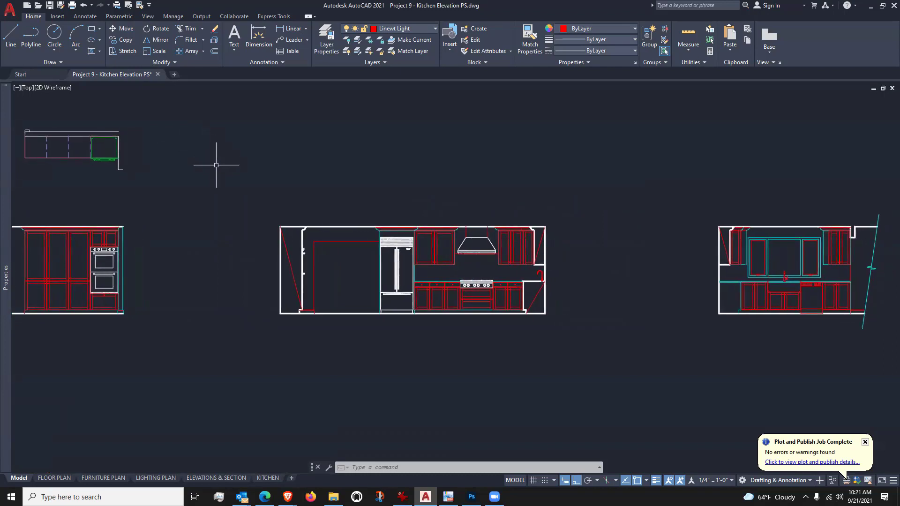
{"action": "mouse_move", "coordinate": [104, 76]}
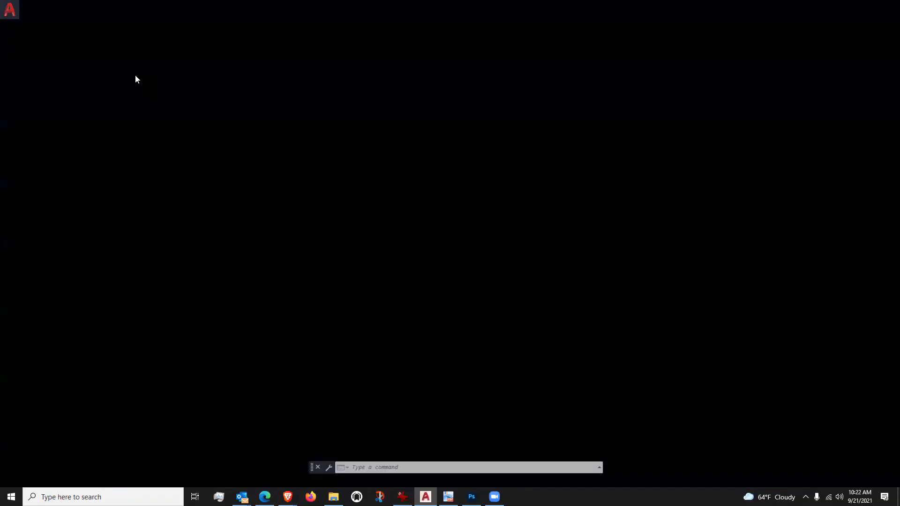
{"action": "mouse_move", "coordinate": [149, 80]}
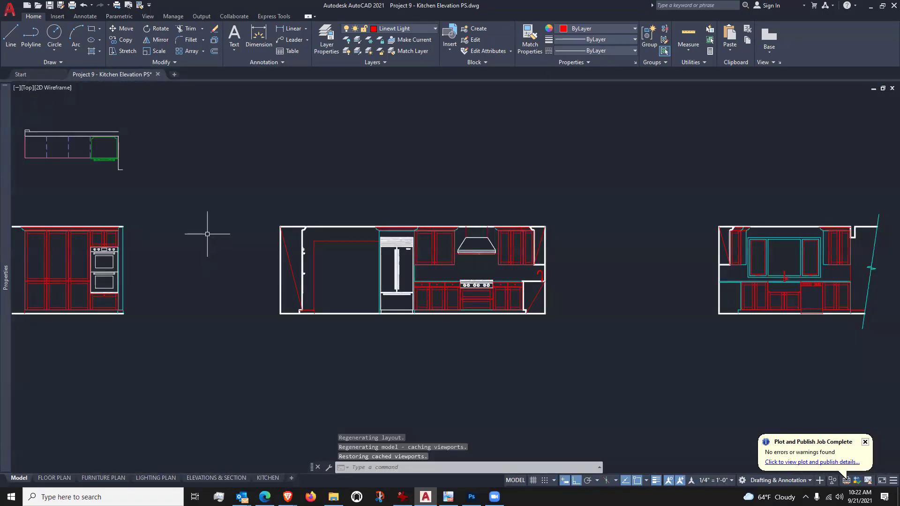
{"action": "left_click_drag", "start_coordinate": [207, 233], "coordinate": [210, 232]}
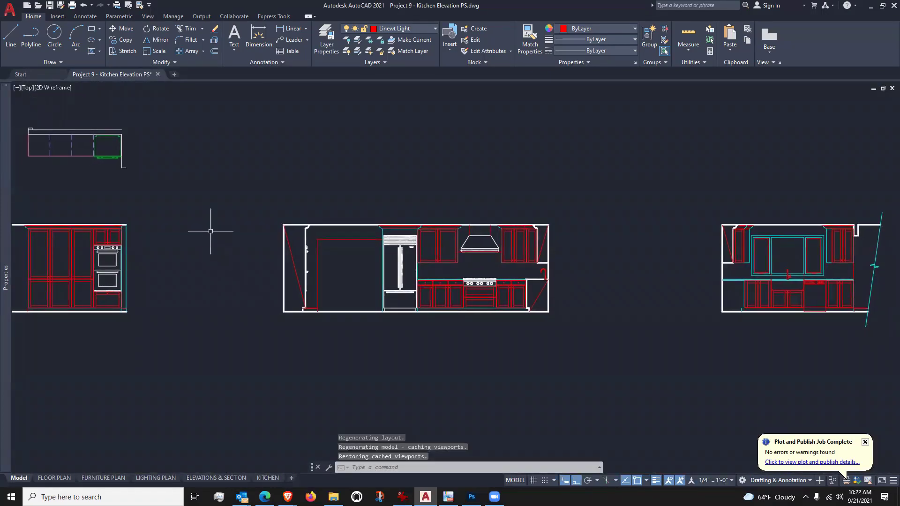
{"action": "scroll", "coordinate": [210, 231], "scroll_direction": "up", "scroll_amount": 2}
{"action": "scroll", "coordinate": [210, 231], "scroll_direction": "down", "scroll_amount": 2}
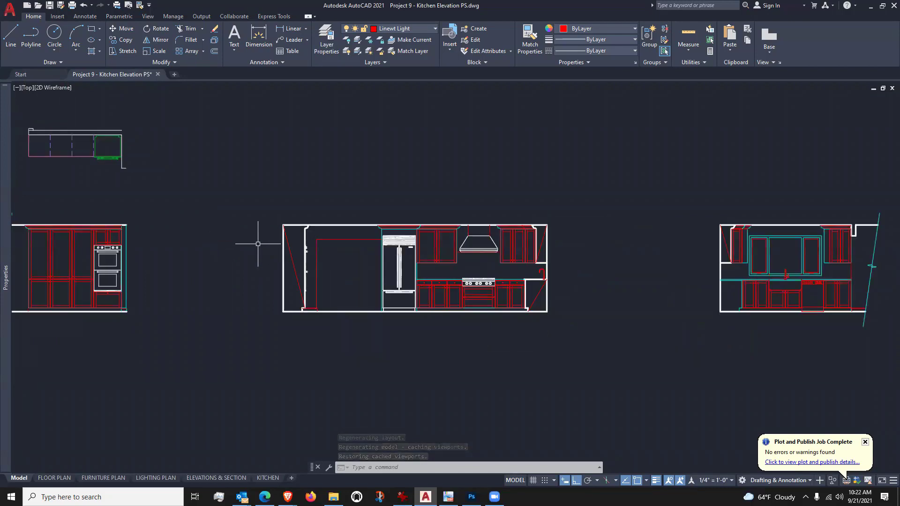
{"action": "left_click_drag", "start_coordinate": [258, 244], "coordinate": [221, 247]}
{"action": "scroll", "coordinate": [221, 245], "scroll_direction": "up", "scroll_amount": 1}
{"action": "scroll", "coordinate": [234, 290], "scroll_direction": "up", "scroll_amount": 1}
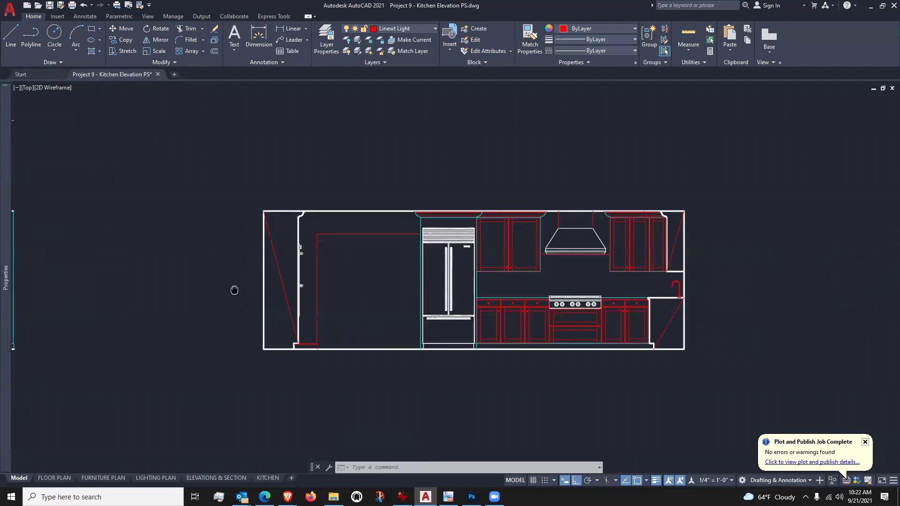
{"action": "left_click_drag", "start_coordinate": [234, 290], "coordinate": [209, 276]}
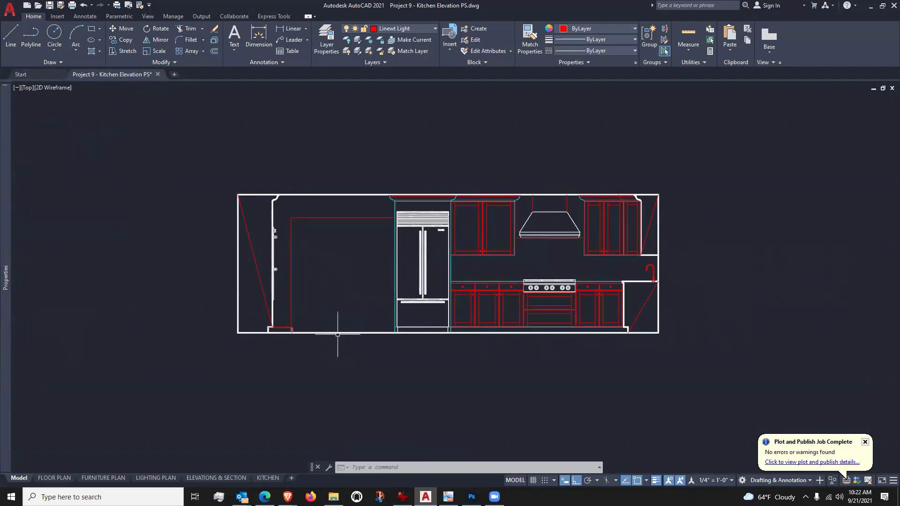
{"action": "scroll", "coordinate": [384, 319], "scroll_direction": "down", "scroll_amount": 6}
{"action": "scroll", "coordinate": [386, 318], "scroll_direction": "up", "scroll_amount": 4}
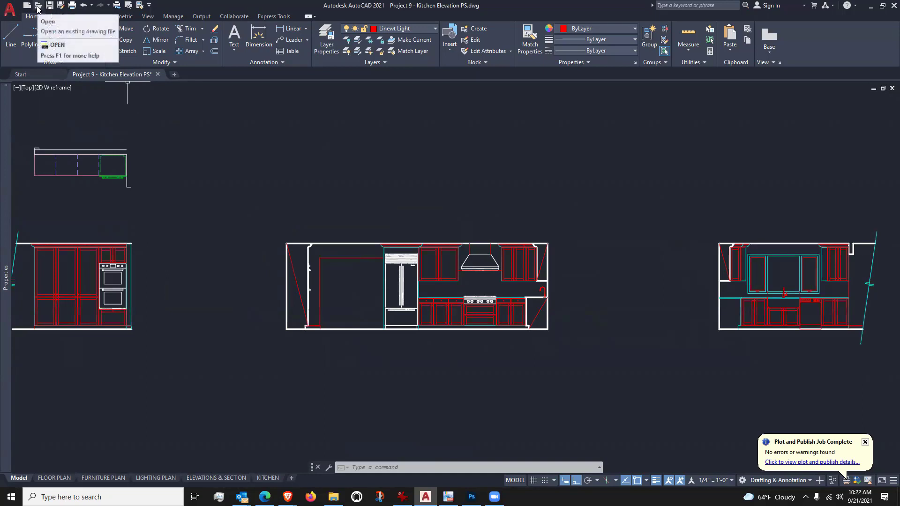
Step: Start saving the drawing under a new name and browse to the Project 9 folder inside CAD 2 FALL 2021 > PROJECTS
{"action": "left_click", "coordinate": [61, 5]}
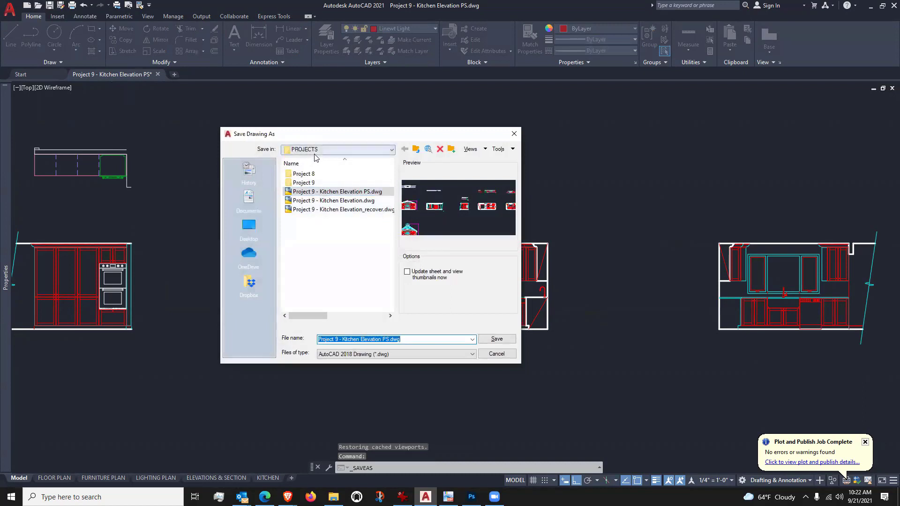
{"action": "left_click", "coordinate": [343, 151]}
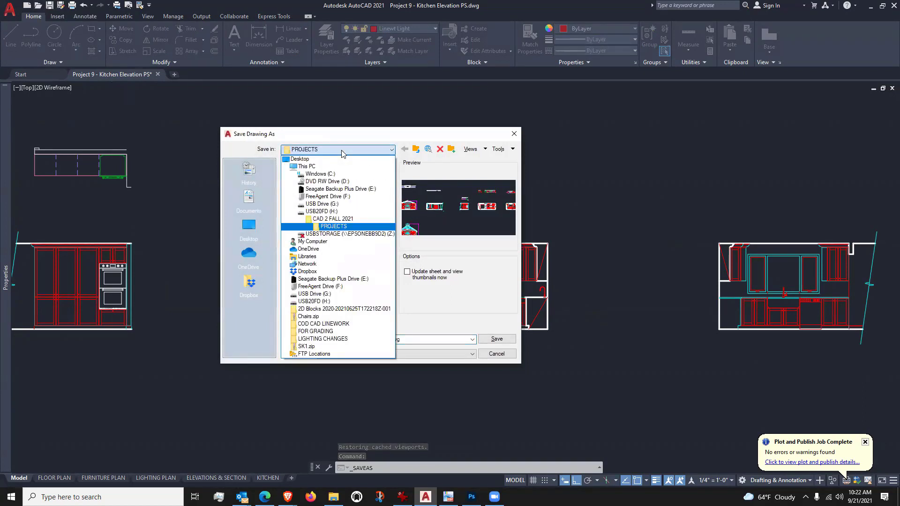
{"action": "left_click", "coordinate": [326, 219]}
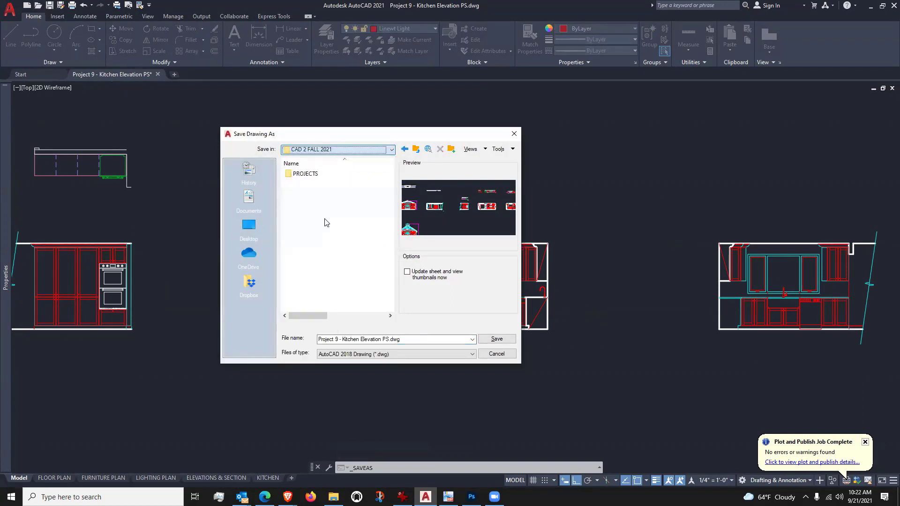
{"action": "left_click", "coordinate": [302, 175]}
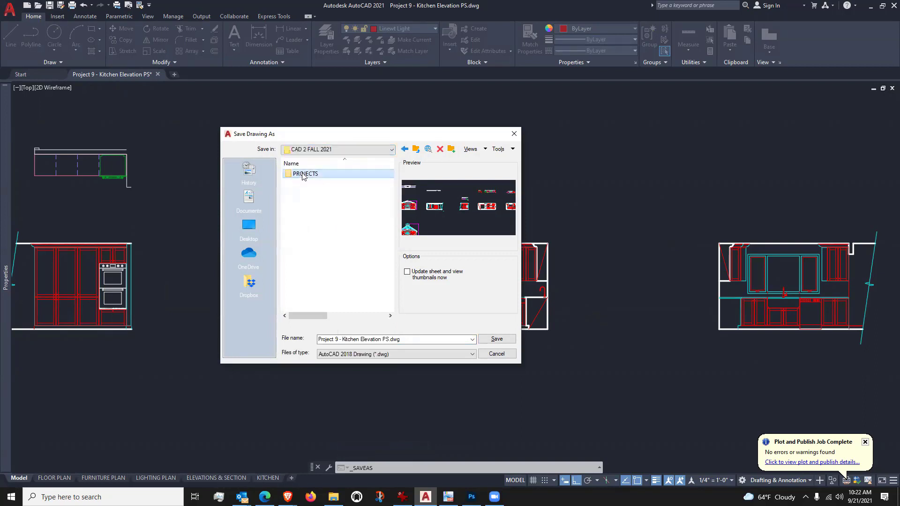
{"action": "double_click", "coordinate": [301, 173]}
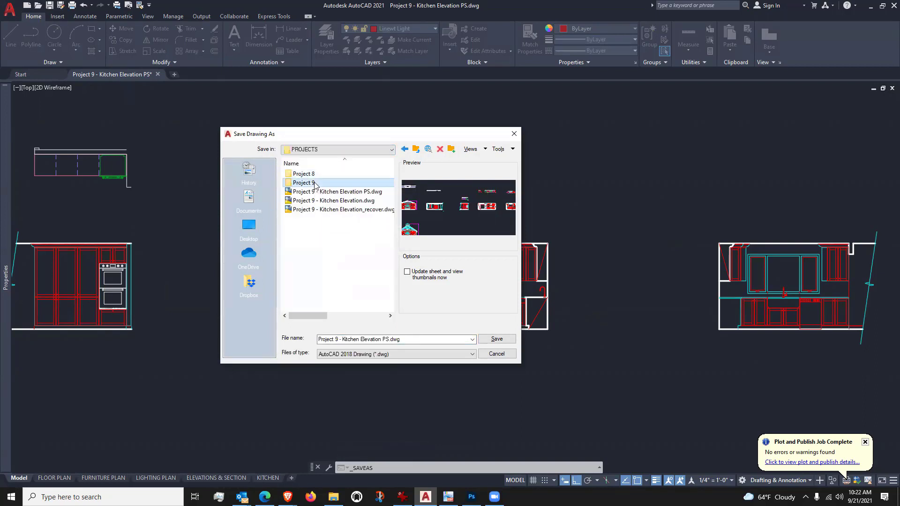
{"action": "double_click", "coordinate": [314, 183]}
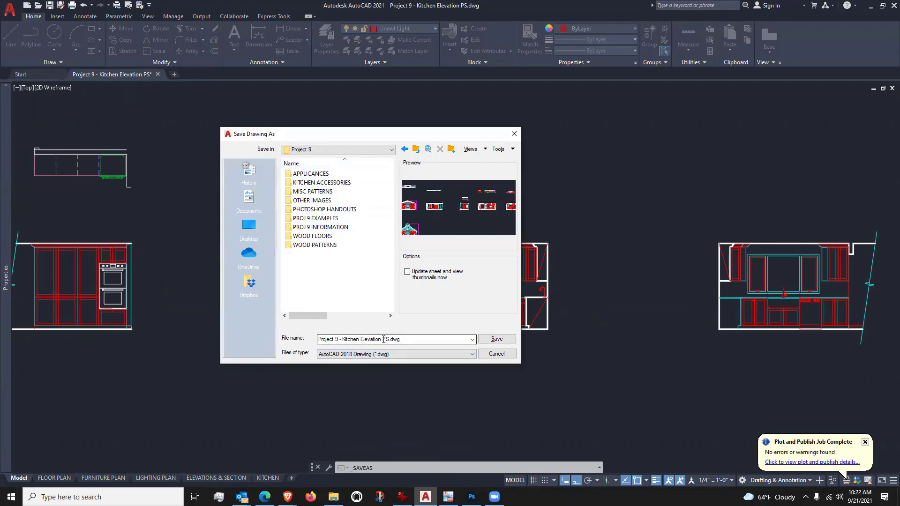
Step: Name the copy "Project 9 - Kitchen Elevation for Photoshop" and save it
{"action": "left_click", "coordinate": [461, 337]}
{"action": "left_click_drag", "start_coordinate": [404, 339], "coordinate": [384, 337]}
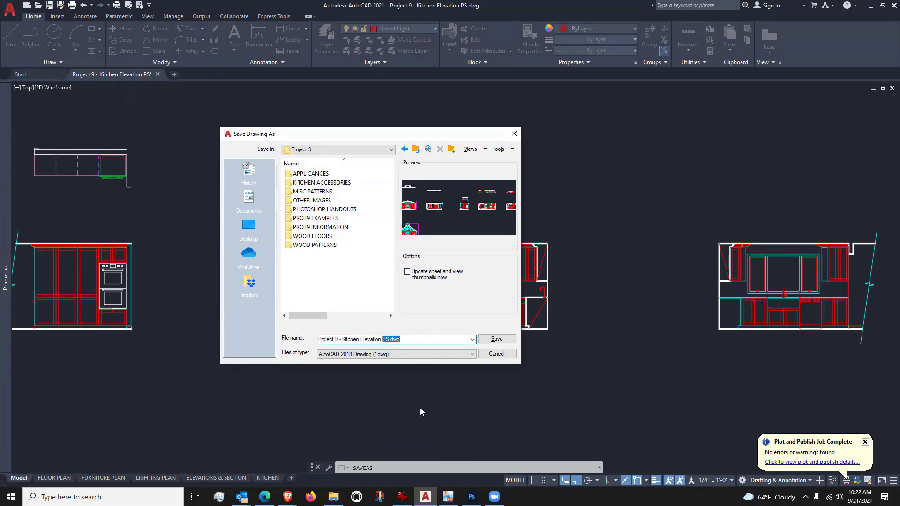
{"action": "type", "text": "for Photoshop"}
{"action": "left_click", "coordinate": [480, 341]}
Step: Delete the floor plan, the non-kitchen elevations with their plan strips and the building section, keeping the three kitchen elevations
{"action": "scroll", "coordinate": [440, 311], "scroll_direction": "down", "scroll_amount": 2}
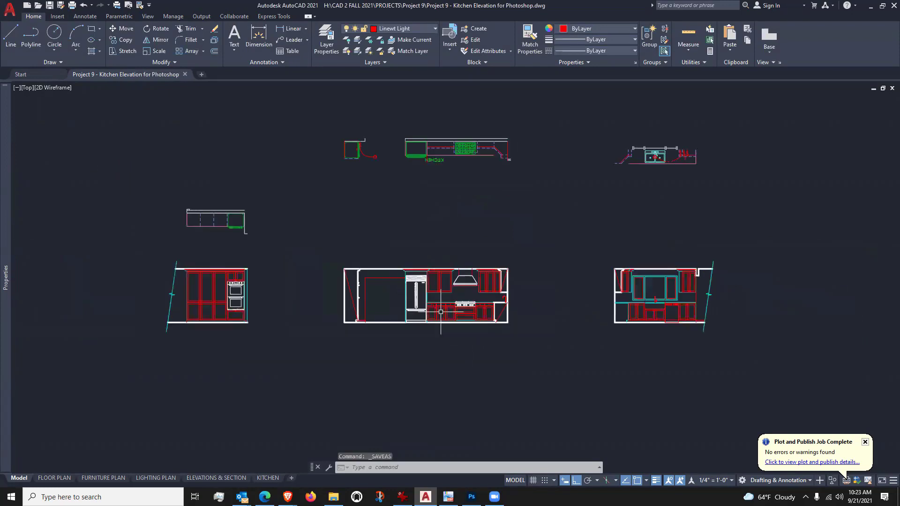
{"action": "scroll", "coordinate": [440, 311], "scroll_direction": "down", "scroll_amount": 2}
{"action": "scroll", "coordinate": [441, 312], "scroll_direction": "up", "scroll_amount": 2}
{"action": "scroll", "coordinate": [441, 312], "scroll_direction": "down", "scroll_amount": 4}
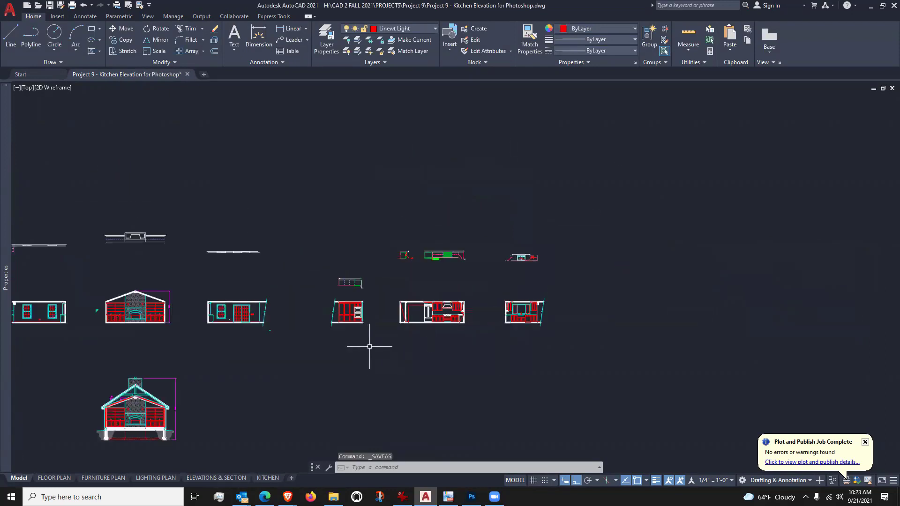
{"action": "scroll", "coordinate": [450, 327], "scroll_direction": "up", "scroll_amount": 3}
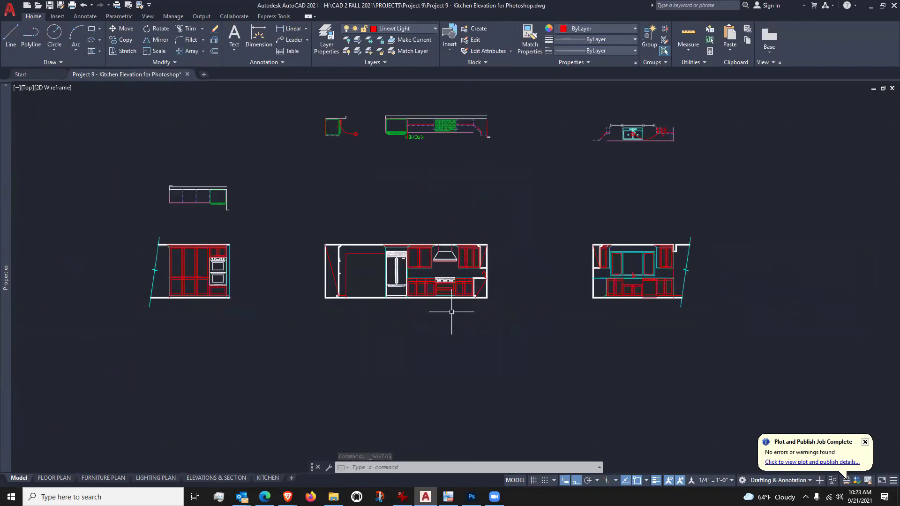
{"action": "scroll", "coordinate": [465, 341], "scroll_direction": "down", "scroll_amount": 4}
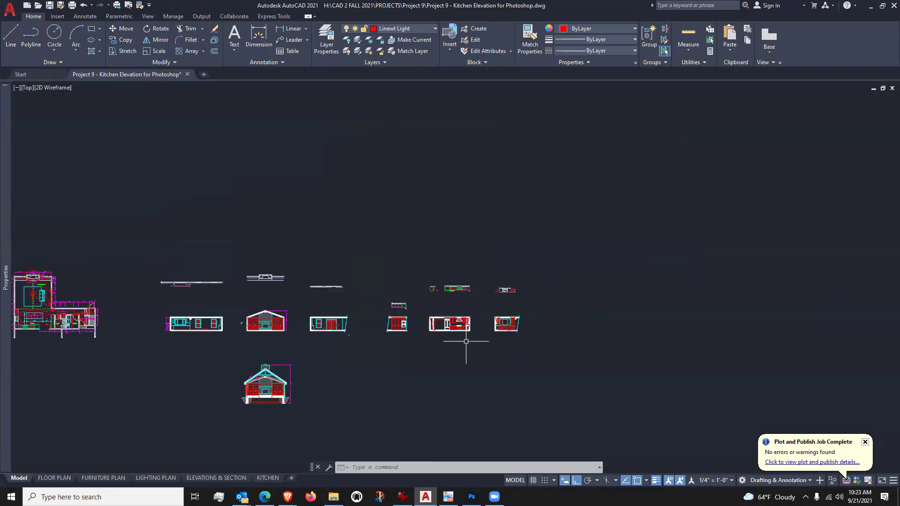
{"action": "scroll", "coordinate": [430, 290], "scroll_direction": "up", "scroll_amount": 3}
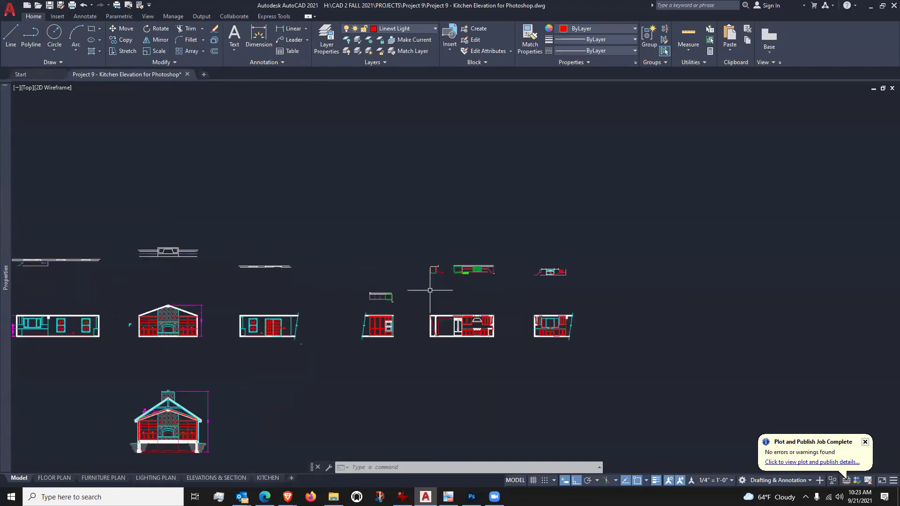
{"action": "scroll", "coordinate": [430, 290], "scroll_direction": "down", "scroll_amount": 2}
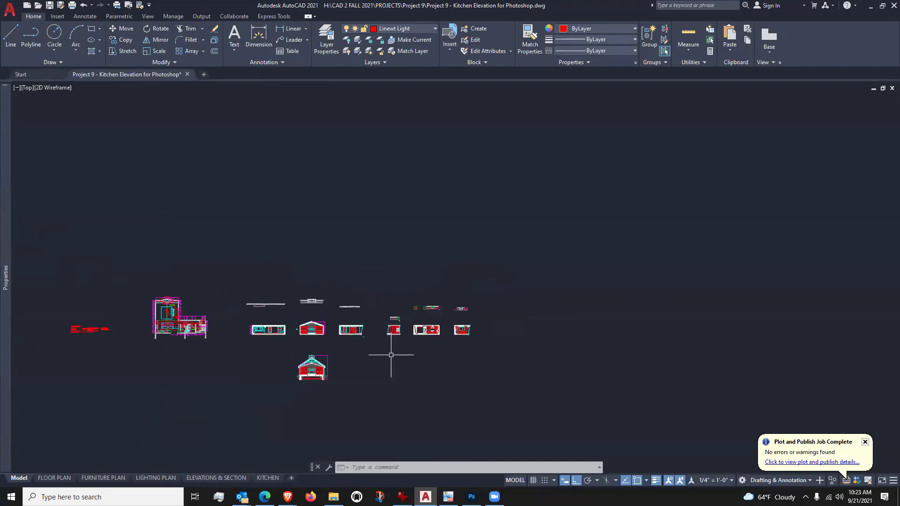
{"action": "scroll", "coordinate": [389, 351], "scroll_direction": "down", "scroll_amount": 2}
{"action": "scroll", "coordinate": [209, 346], "scroll_direction": "up", "scroll_amount": 2}
{"action": "scroll", "coordinate": [213, 351], "scroll_direction": "down", "scroll_amount": 2}
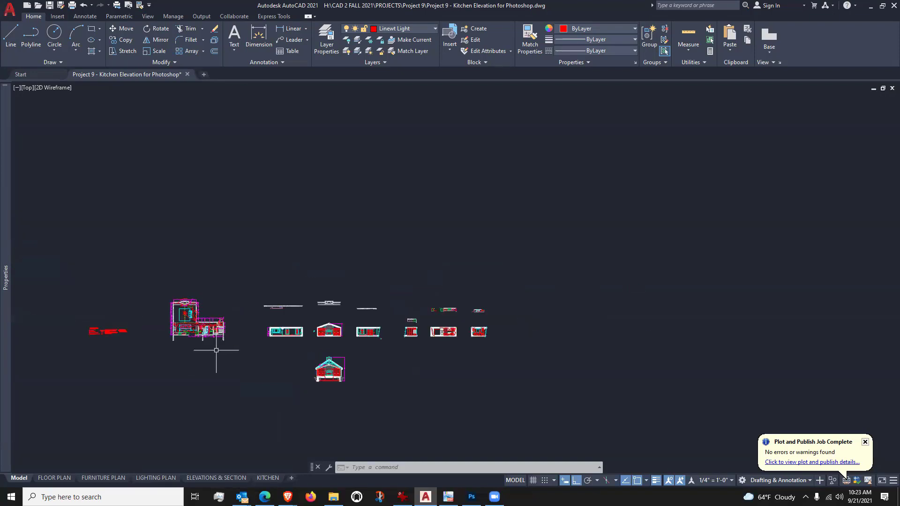
{"action": "left_click", "coordinate": [62, 244]}
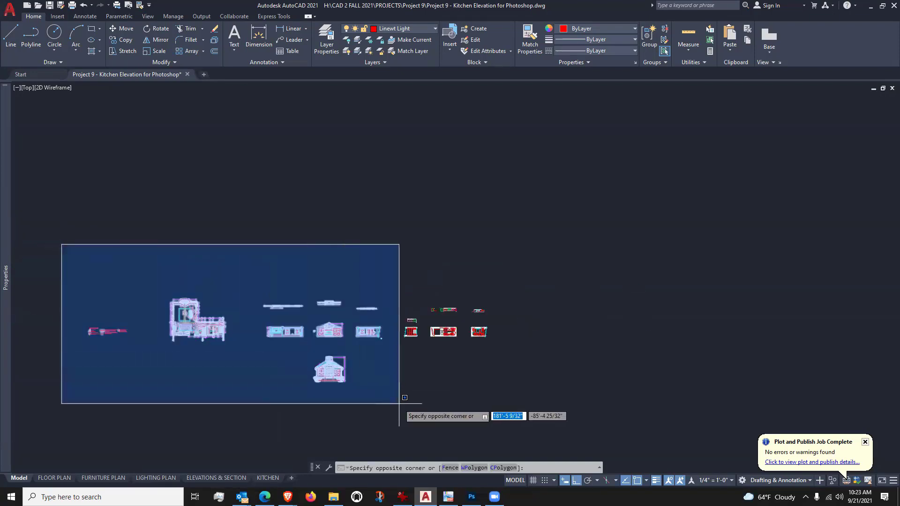
{"action": "left_click", "coordinate": [381, 399]}
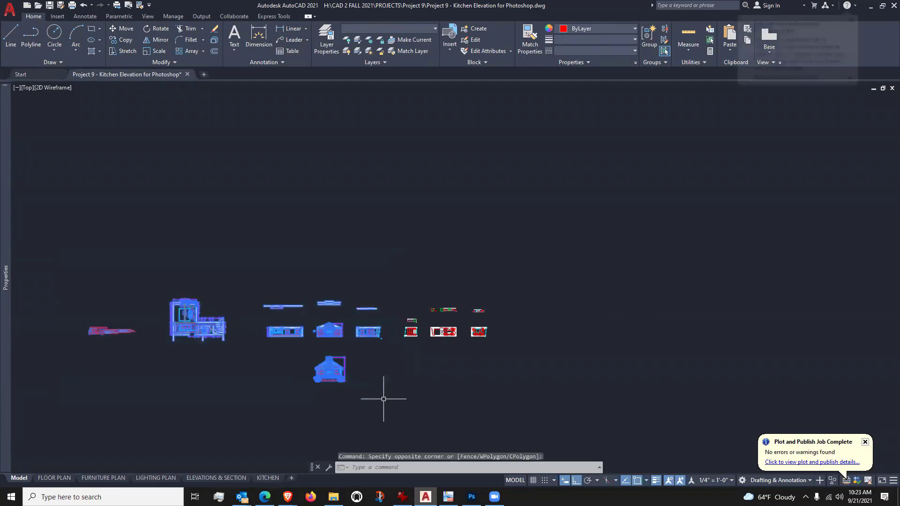
{"action": "key", "text": "Delete"}
Step: Delete the plan strips above the three kitchen elevations
{"action": "scroll", "coordinate": [476, 347], "scroll_direction": "up", "scroll_amount": 5}
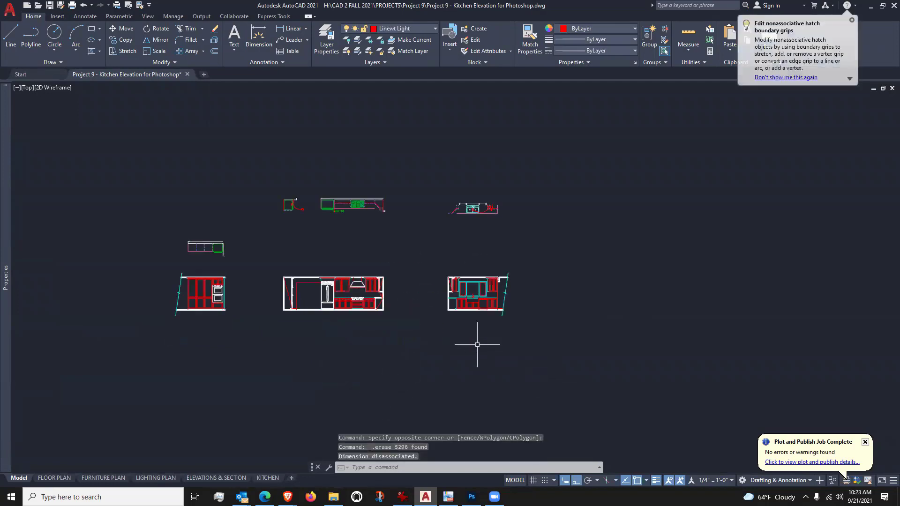
{"action": "scroll", "coordinate": [201, 275], "scroll_direction": "up", "scroll_amount": 2}
{"action": "left_click", "coordinate": [127, 101]}
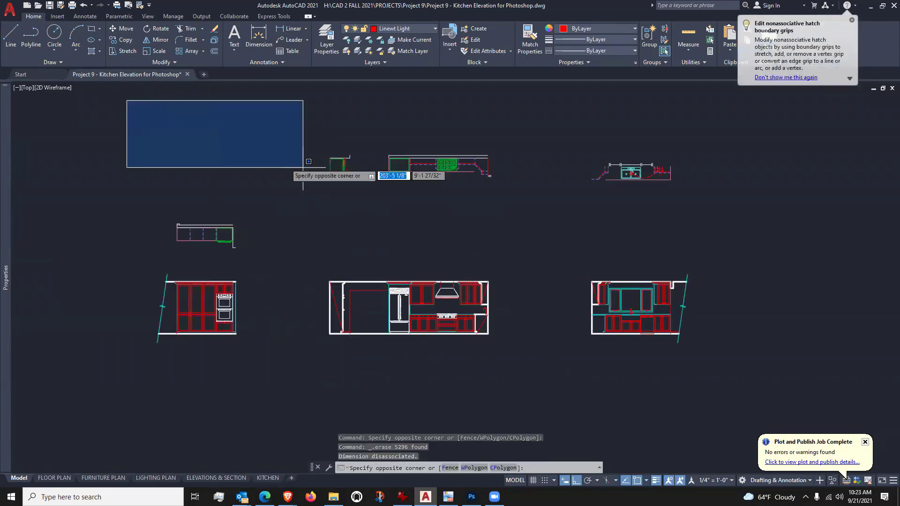
{"action": "left_click", "coordinate": [727, 254]}
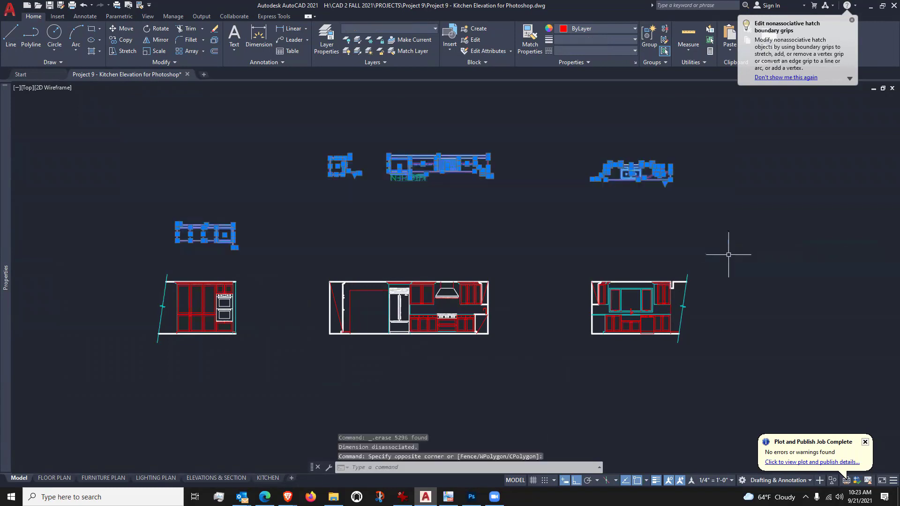
{"action": "key", "text": "Delete"}
Step: Examine the three remaining kitchen elevations, from the oven wall to the range wall and the window wall
{"action": "scroll", "coordinate": [609, 260], "scroll_direction": "down", "scroll_amount": 2}
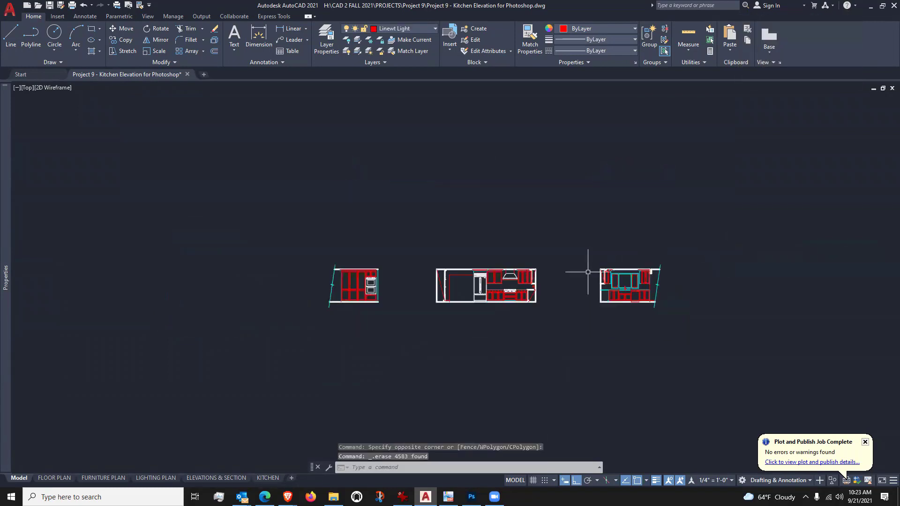
{"action": "scroll", "coordinate": [543, 297], "scroll_direction": "up", "scroll_amount": 2}
{"action": "left_click_drag", "start_coordinate": [521, 305], "coordinate": [523, 302]}
{"action": "scroll", "coordinate": [257, 275], "scroll_direction": "up", "scroll_amount": 2}
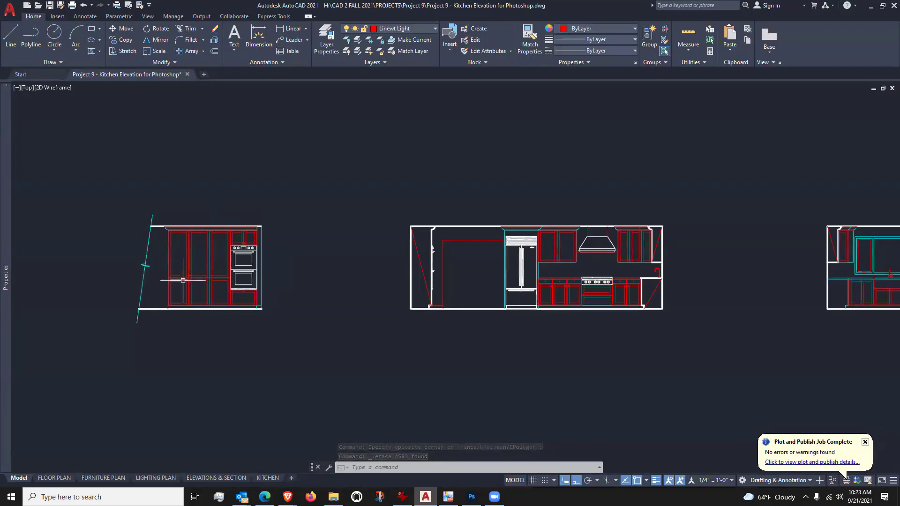
{"action": "scroll", "coordinate": [183, 280], "scroll_direction": "down", "scroll_amount": 2}
{"action": "scroll", "coordinate": [618, 284], "scroll_direction": "up", "scroll_amount": 2}
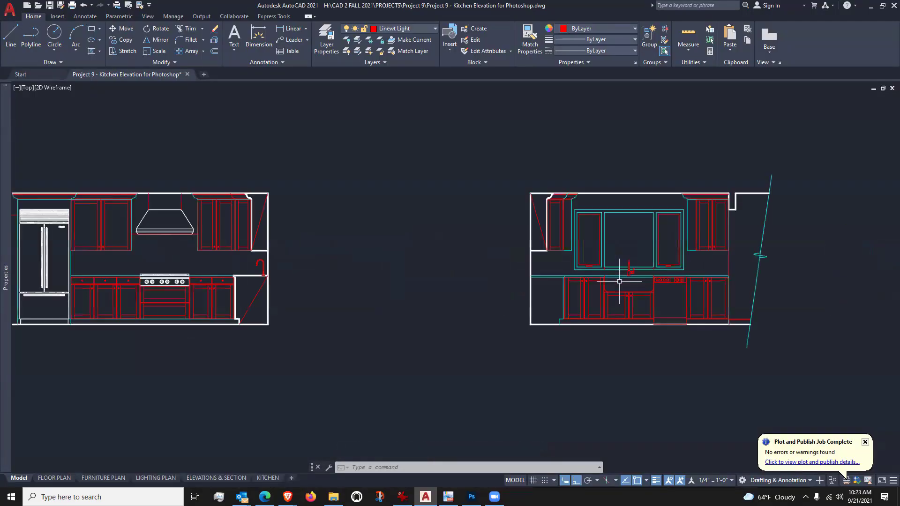
{"action": "scroll", "coordinate": [566, 278], "scroll_direction": "down", "scroll_amount": 5}
{"action": "scroll", "coordinate": [526, 300], "scroll_direction": "up", "scroll_amount": 3}
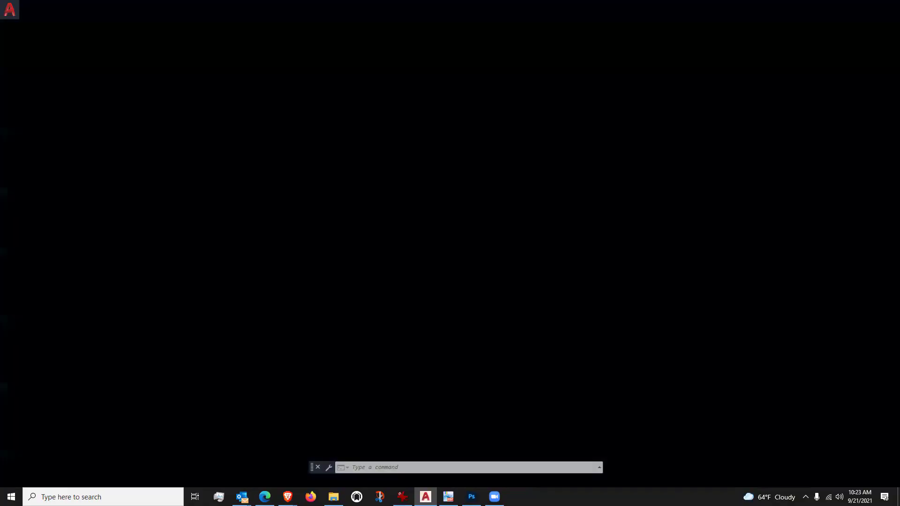
{"action": "left_click_drag", "start_coordinate": [478, 305], "coordinate": [598, 307]}
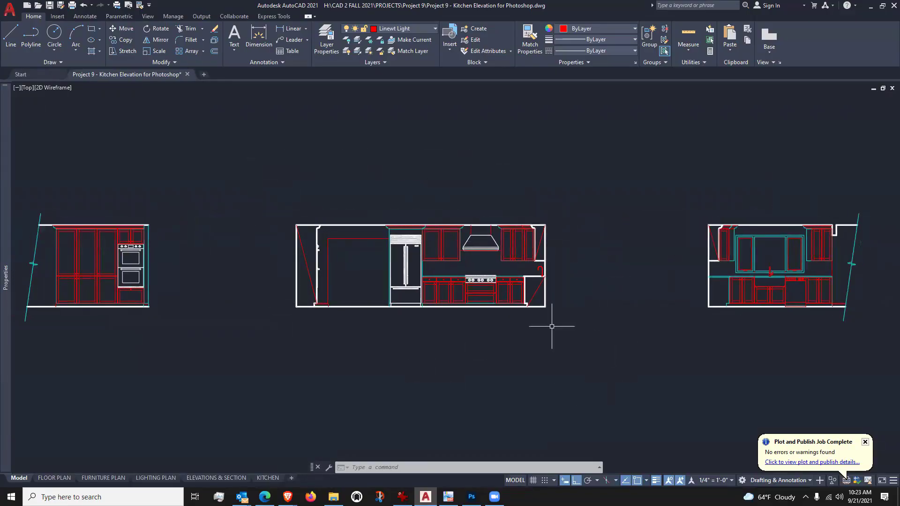
{"action": "scroll", "coordinate": [525, 319], "scroll_direction": "up", "scroll_amount": 2}
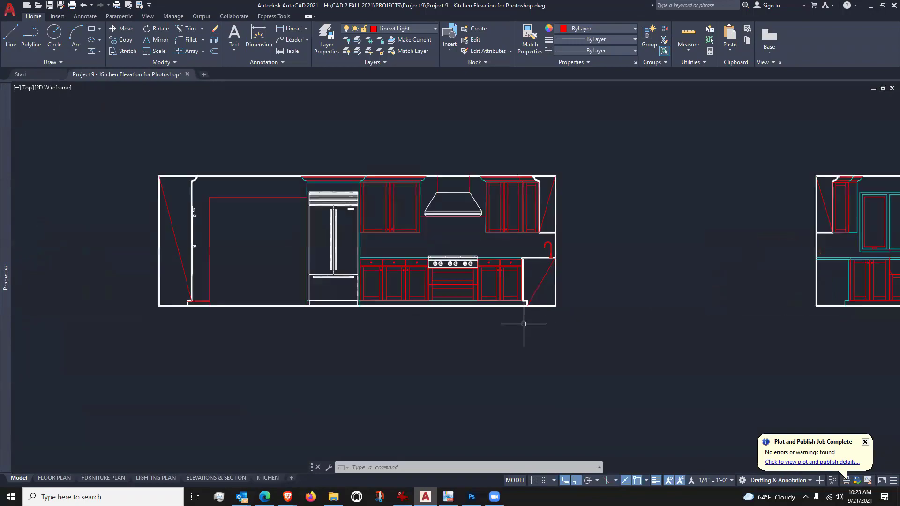
{"action": "middle_click", "coordinate": [460, 328]}
{"action": "middle_click", "coordinate": [460, 328]}
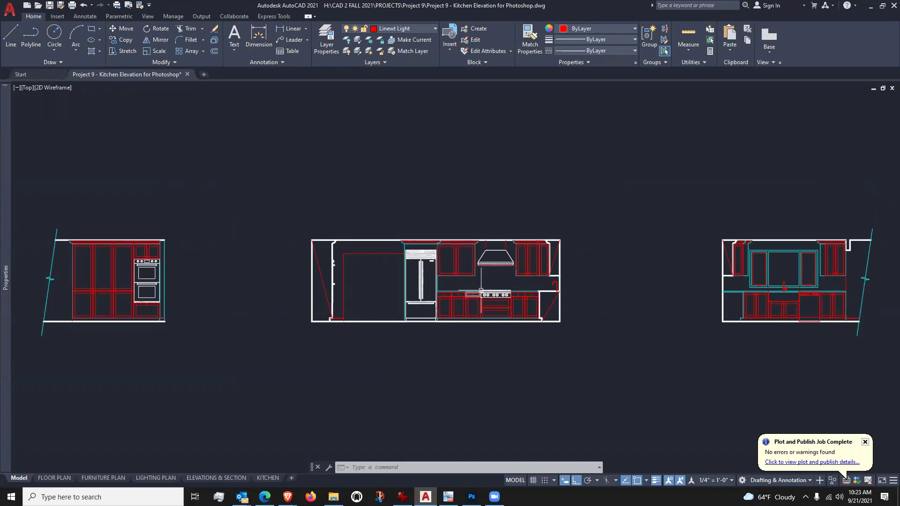
{"action": "scroll", "coordinate": [485, 290], "scroll_direction": "up", "scroll_amount": 2}
{"action": "left_click_drag", "start_coordinate": [335, 169], "coordinate": [353, 166]}
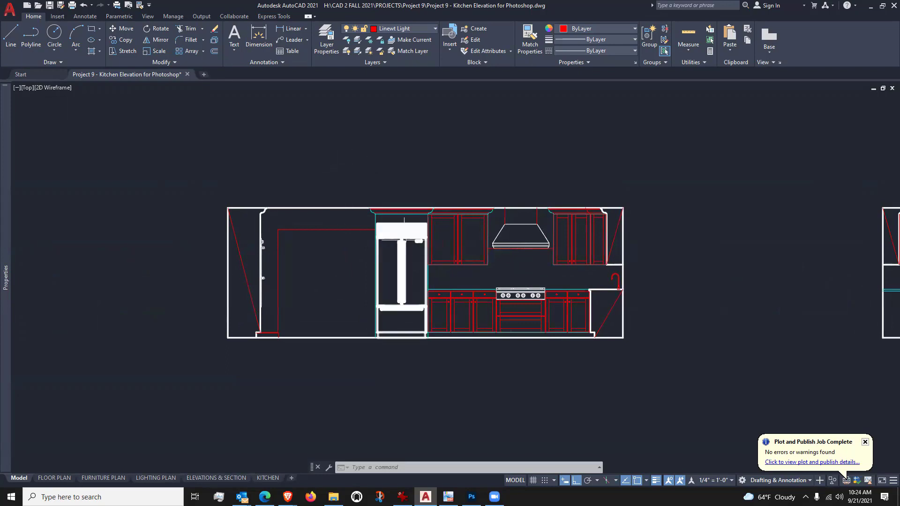
Step: Select the refrigerator, range hood and cooktop in the middle elevation to inspect them as blocks, and clear the selection
{"action": "left_click", "coordinate": [402, 258]}
{"action": "left_click", "coordinate": [521, 242]}
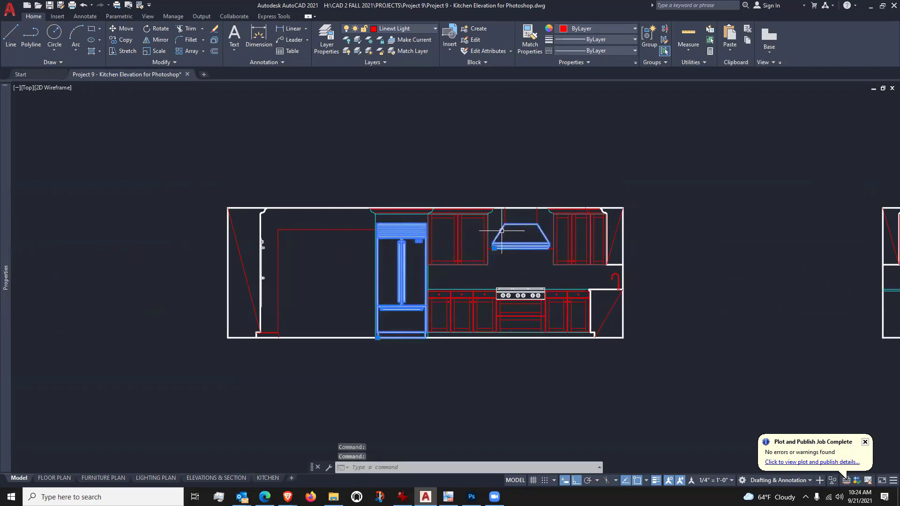
{"action": "left_click", "coordinate": [516, 285]}
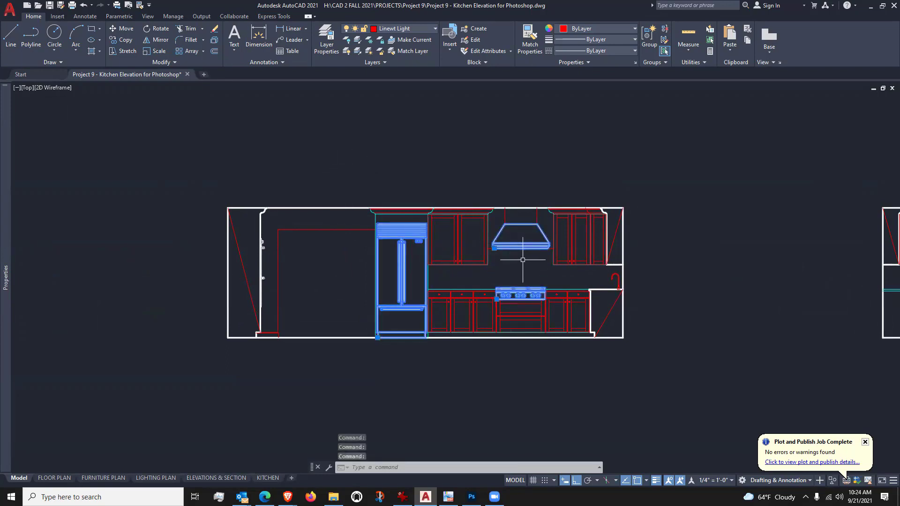
{"action": "key", "text": "Escape"}
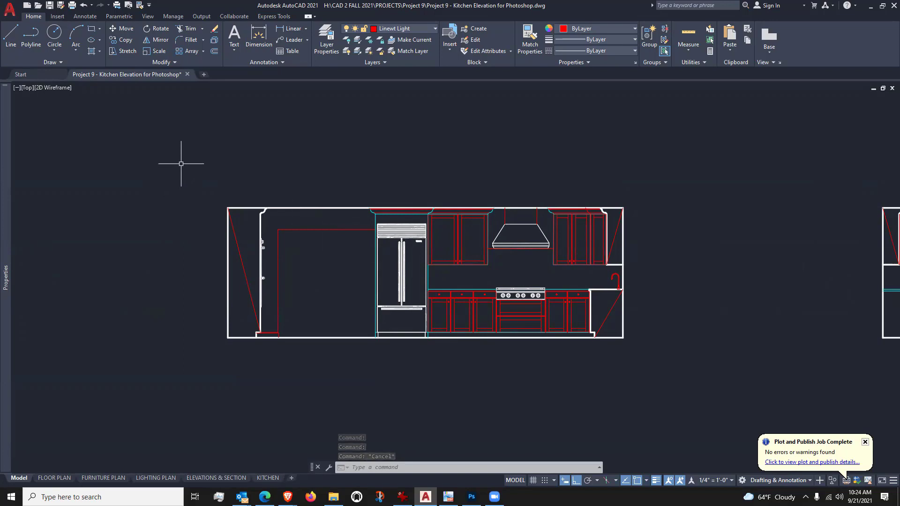
Step: Explode all objects of the middle kitchen elevation, including its appliance blocks
{"action": "type", "text": "x"}
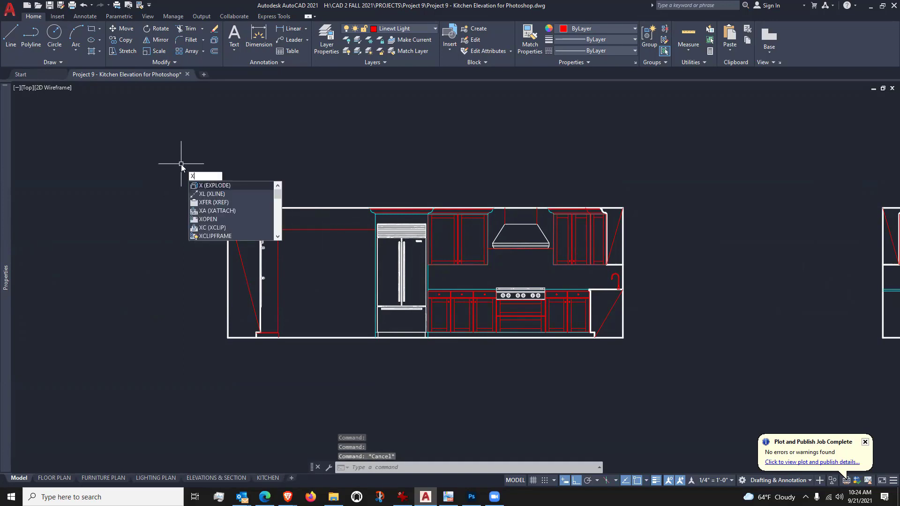
{"action": "key", "text": "Return"}
{"action": "left_click", "coordinate": [181, 164]}
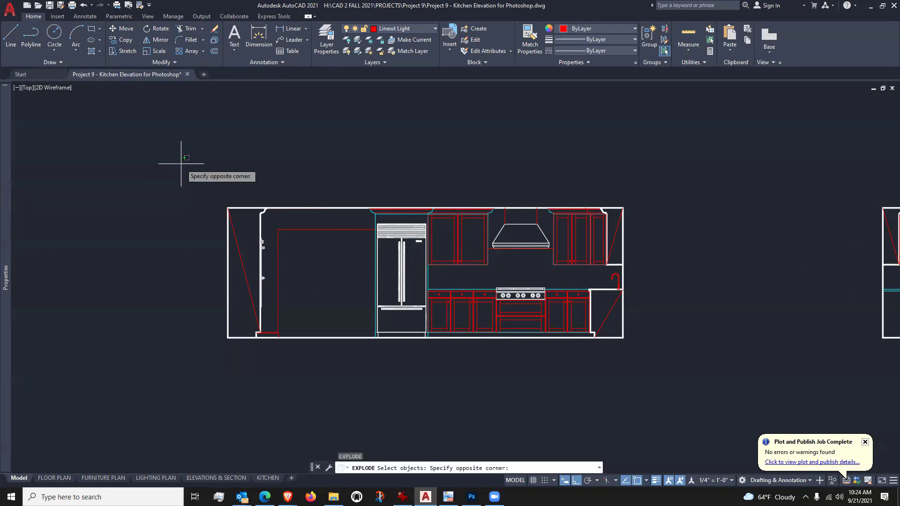
{"action": "left_click", "coordinate": [678, 387]}
{"action": "key", "text": "Return"}
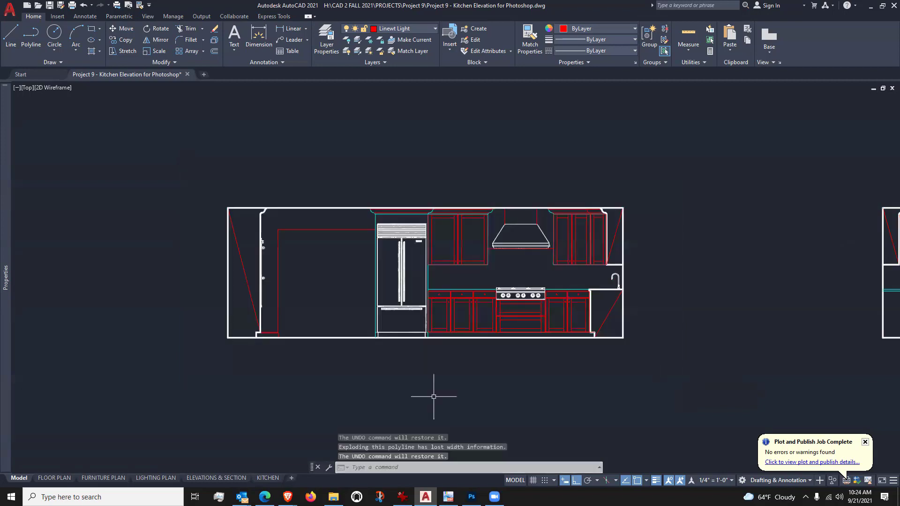
Step: Explode the closely spaced vertical lines of the refrigerator's left door handle in the middle elevation
{"action": "scroll", "coordinate": [414, 323], "scroll_direction": "up", "scroll_amount": 10}
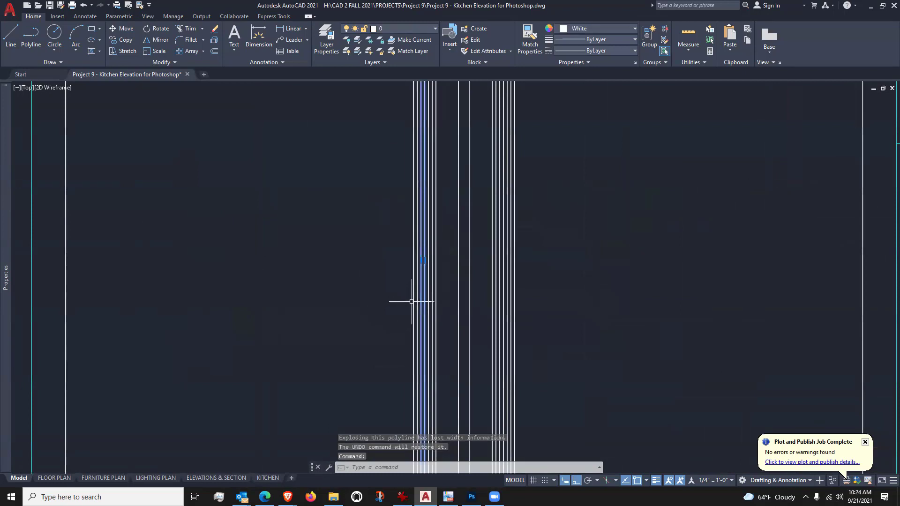
{"action": "left_click", "coordinate": [423, 312]}
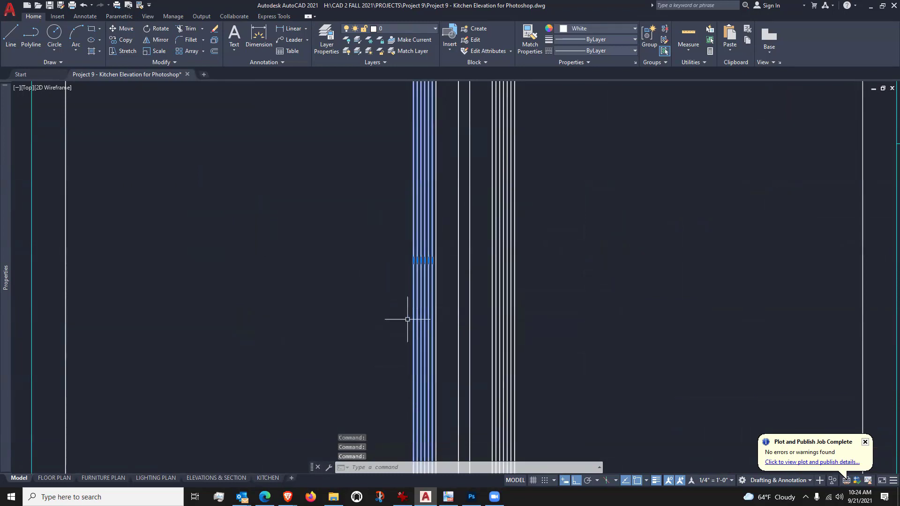
{"action": "key", "text": "Return"}
{"action": "scroll", "coordinate": [404, 294], "scroll_direction": "down", "scroll_amount": 10}
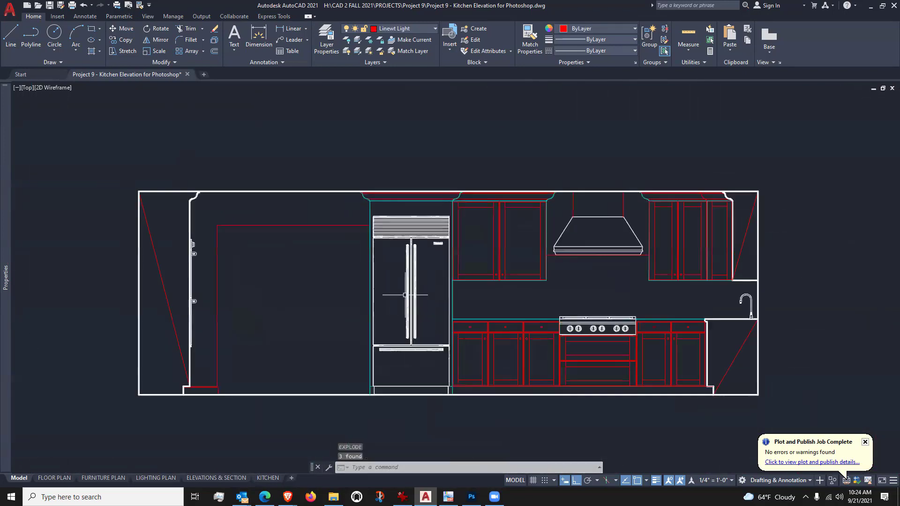
Step: Explode the range hood block in the middle kitchen elevation
{"action": "left_click", "coordinate": [569, 224]}
{"action": "scroll", "coordinate": [616, 236], "scroll_direction": "up", "scroll_amount": 6}
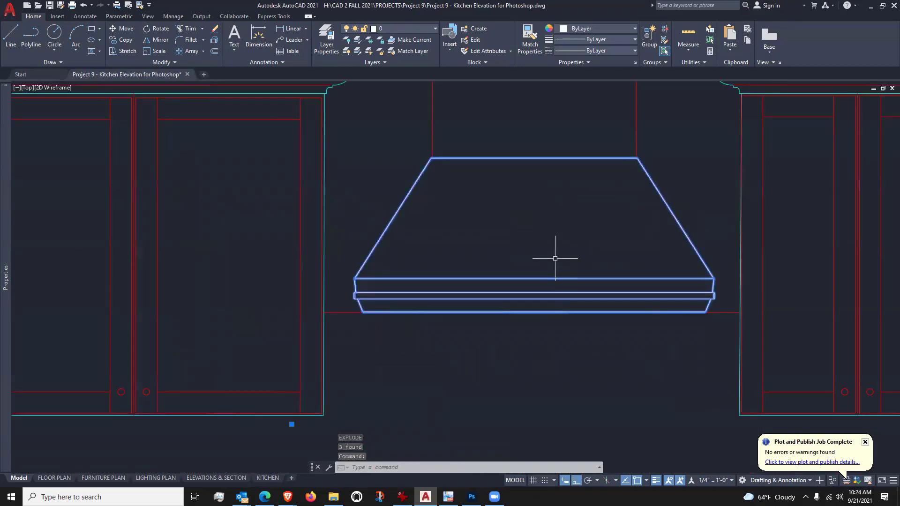
{"action": "type", "text": "x"}
{"action": "key", "text": "Return"}
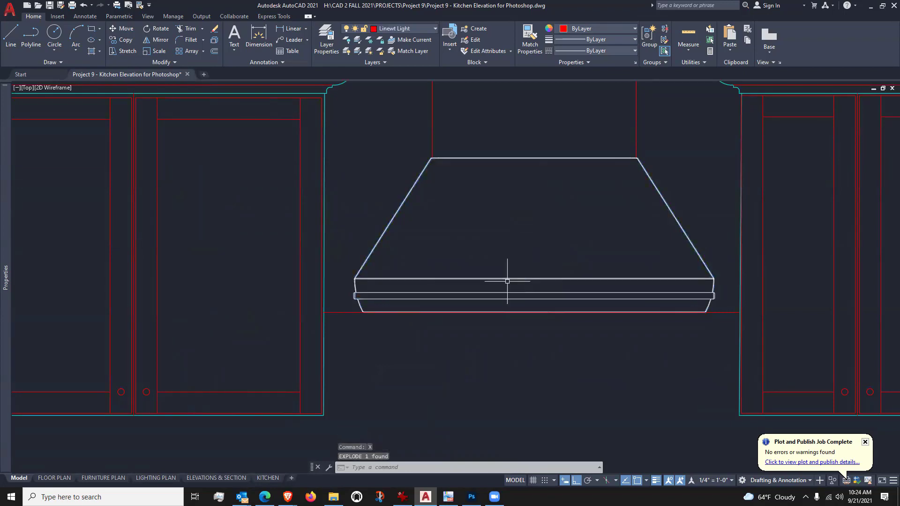
Step: Select the hood's horizontal edge and a cooktop knob to check whether they are separate objects, and clear the selection
{"action": "left_click", "coordinate": [507, 279]}
{"action": "scroll", "coordinate": [497, 252], "scroll_direction": "down", "scroll_amount": 8}
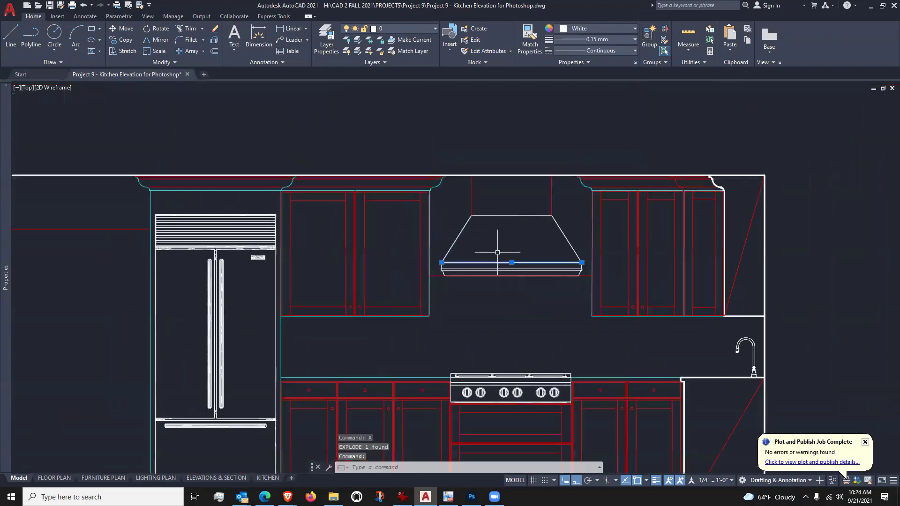
{"action": "scroll", "coordinate": [502, 333], "scroll_direction": "up", "scroll_amount": 6}
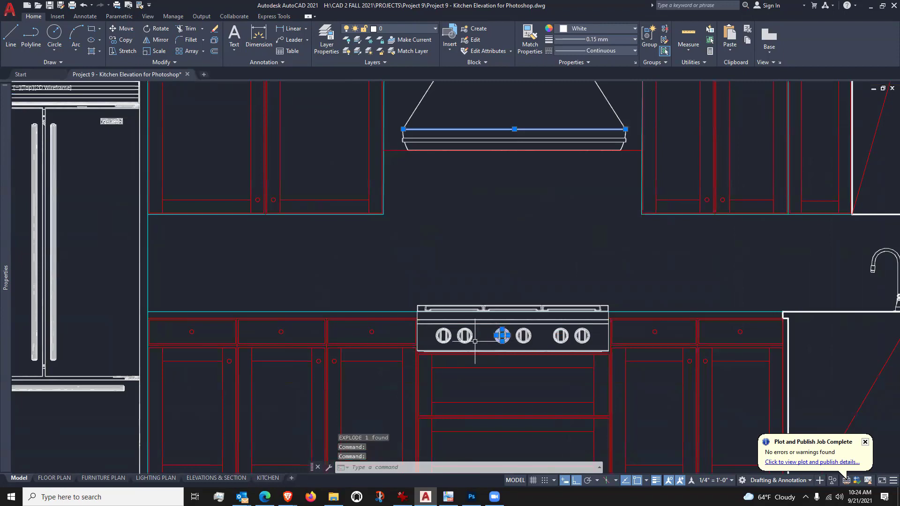
{"action": "key", "text": "Escape"}
{"action": "scroll", "coordinate": [473, 333], "scroll_direction": "down", "scroll_amount": 4}
{"action": "scroll", "coordinate": [464, 332], "scroll_direction": "up", "scroll_amount": 4}
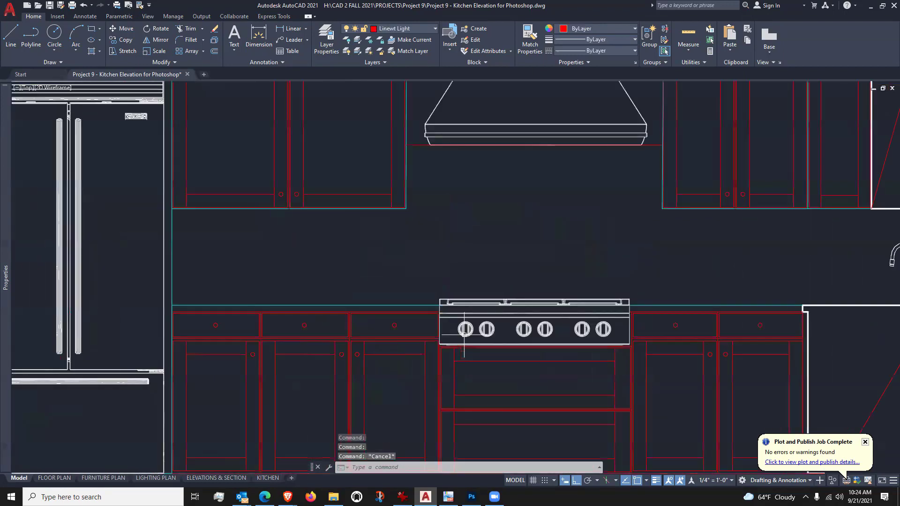
{"action": "scroll", "coordinate": [469, 332], "scroll_direction": "down", "scroll_amount": 4}
{"action": "scroll", "coordinate": [482, 238], "scroll_direction": "up", "scroll_amount": 2}
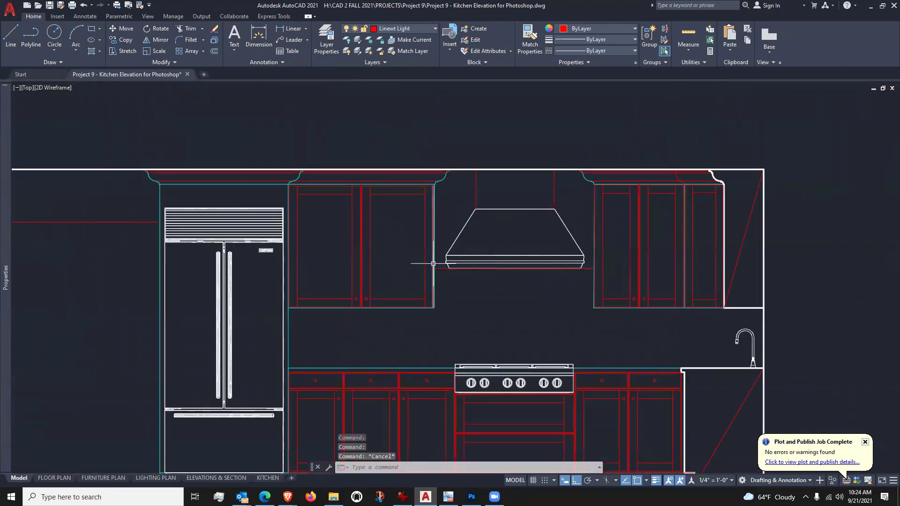
{"action": "scroll", "coordinate": [493, 280], "scroll_direction": "down", "scroll_amount": 2}
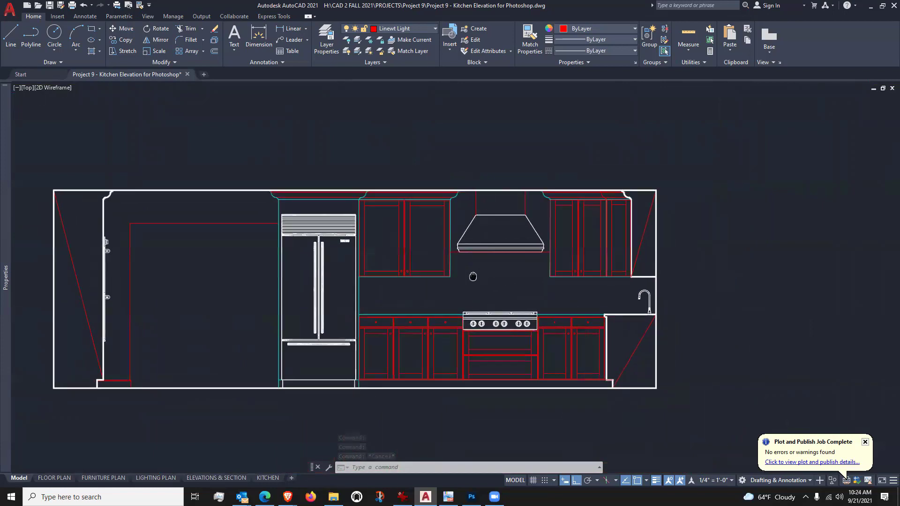
Step: Select the appliance controls and handles seen in profile beside the doorway to inspect them, and clear the selection
{"action": "scroll", "coordinate": [78, 242], "scroll_direction": "up", "scroll_amount": 3}
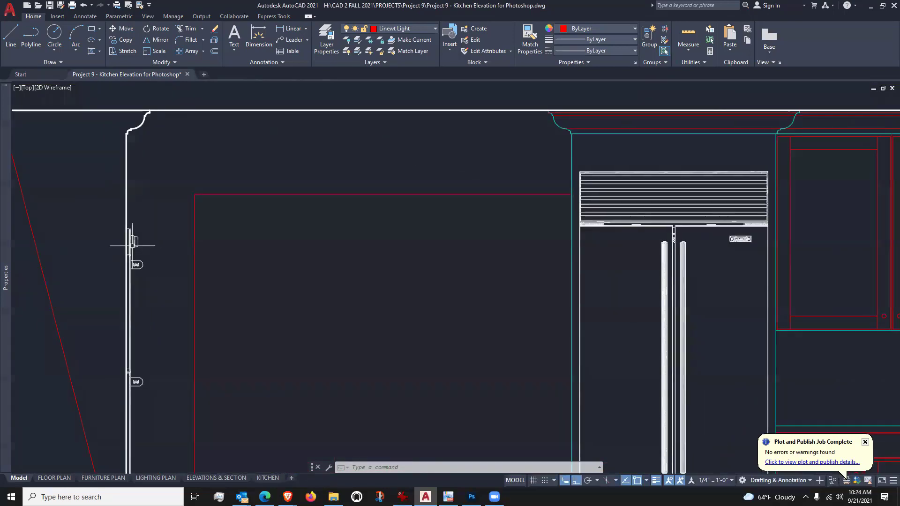
{"action": "left_click", "coordinate": [134, 242]}
{"action": "key", "text": "Escape"}
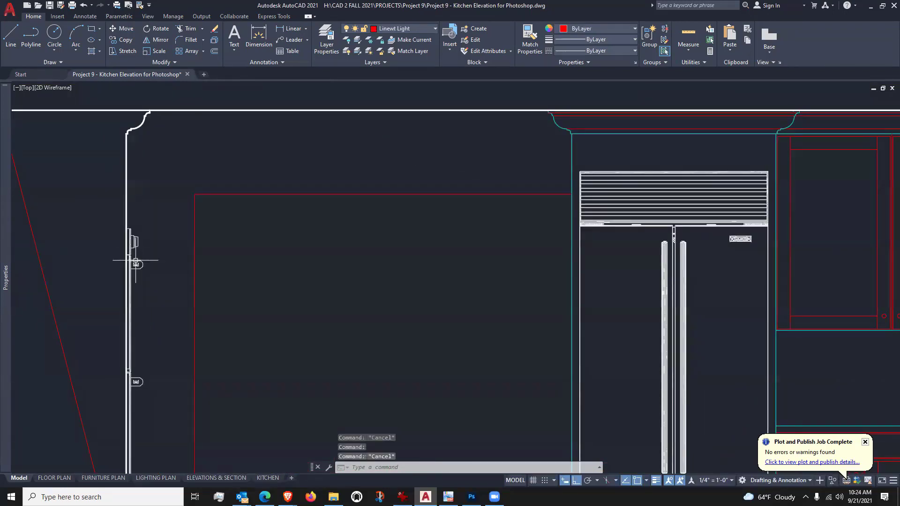
{"action": "scroll", "coordinate": [134, 261], "scroll_direction": "down", "scroll_amount": 4}
{"action": "scroll", "coordinate": [526, 297], "scroll_direction": "up", "scroll_amount": 4}
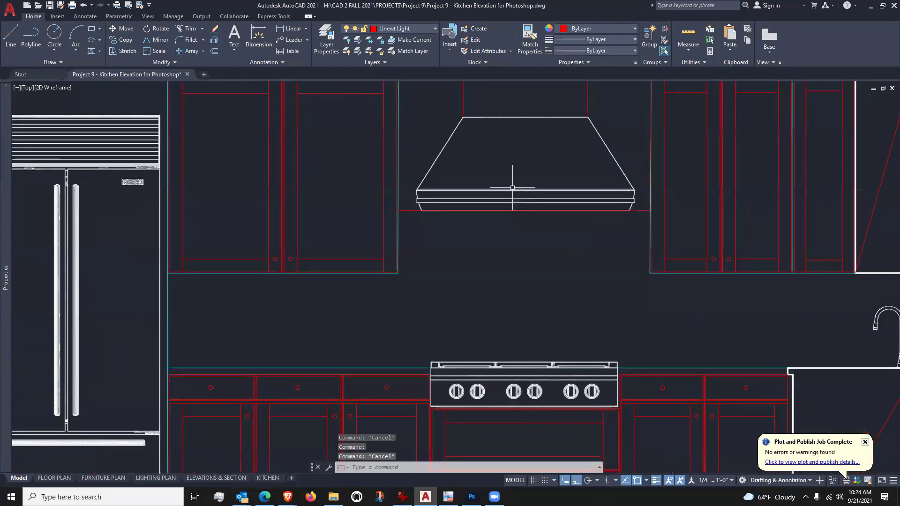
Step: Recheck the hood's lower edge and the leftmost cooktop knob as individual objects, and clear the selection
{"action": "left_click", "coordinate": [510, 192]}
{"action": "scroll", "coordinate": [495, 254], "scroll_direction": "down", "scroll_amount": 4}
{"action": "key", "text": "Escape"}
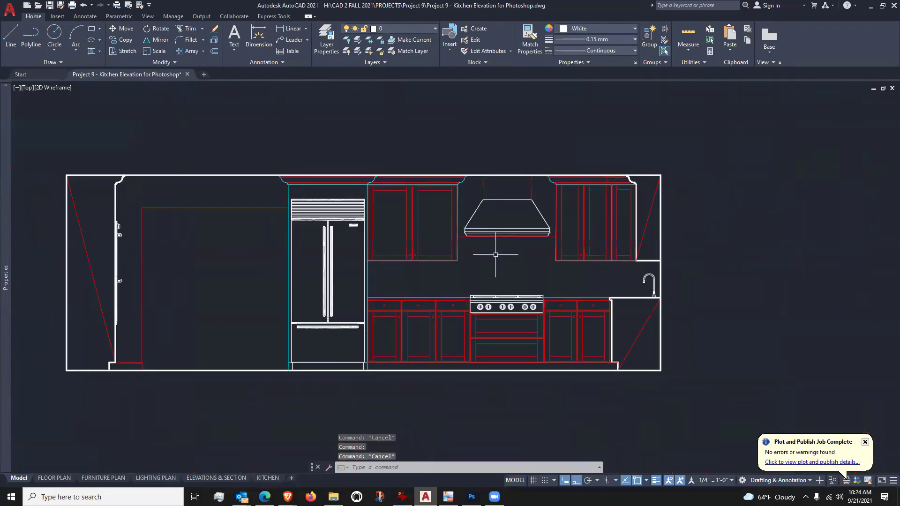
{"action": "scroll", "coordinate": [486, 297], "scroll_direction": "up", "scroll_amount": 3}
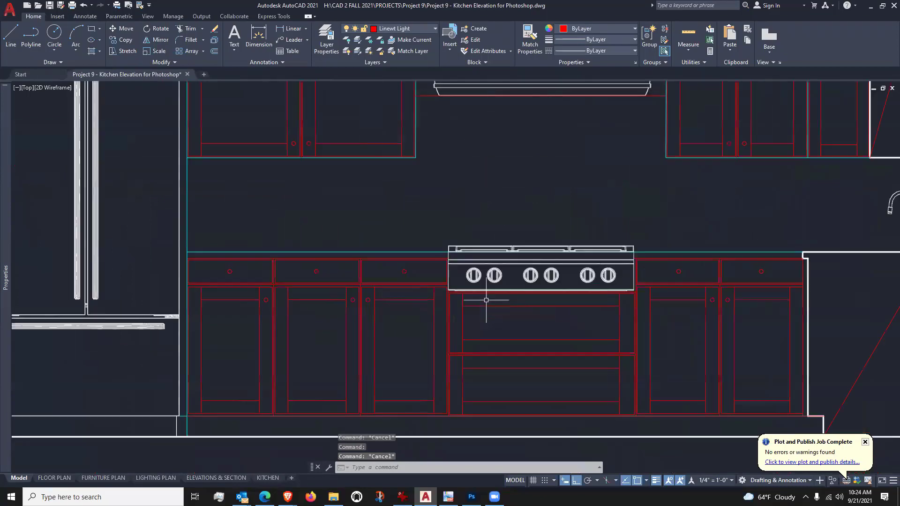
{"action": "left_click", "coordinate": [468, 282]}
{"action": "scroll", "coordinate": [467, 284], "scroll_direction": "up", "scroll_amount": 3}
{"action": "scroll", "coordinate": [467, 284], "scroll_direction": "up", "scroll_amount": 2}
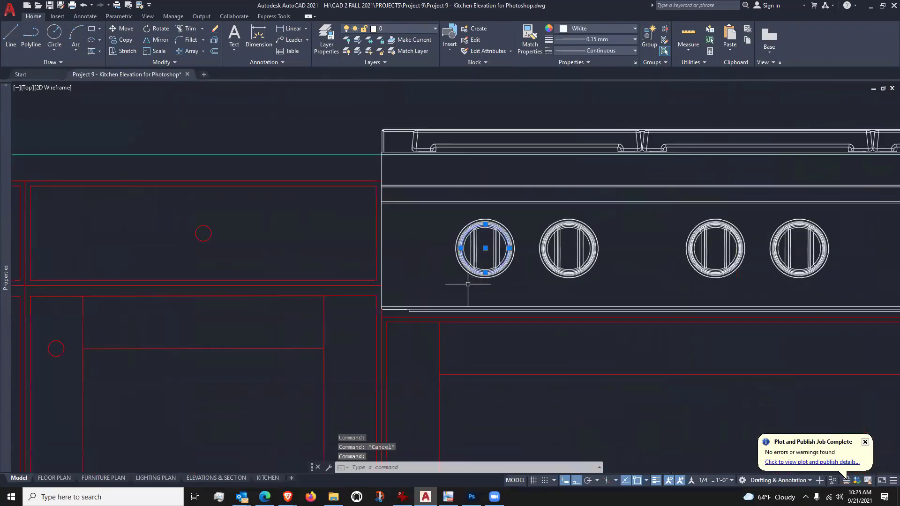
{"action": "scroll", "coordinate": [468, 283], "scroll_direction": "down", "scroll_amount": 6}
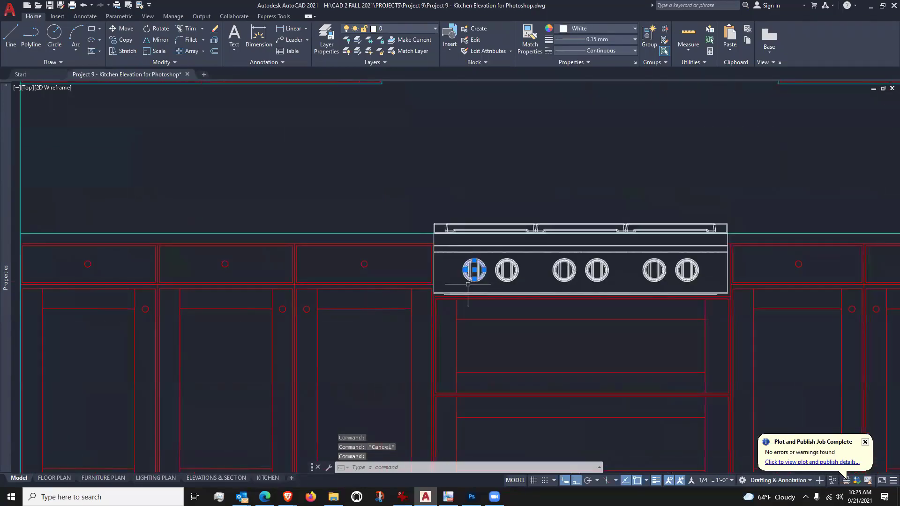
{"action": "key", "text": "Escape"}
Step: Explode the entire middle kitchen elevation once more to break up any remaining nested appliance parts
{"action": "left_click_drag", "start_coordinate": [428, 273], "coordinate": [450, 241]}
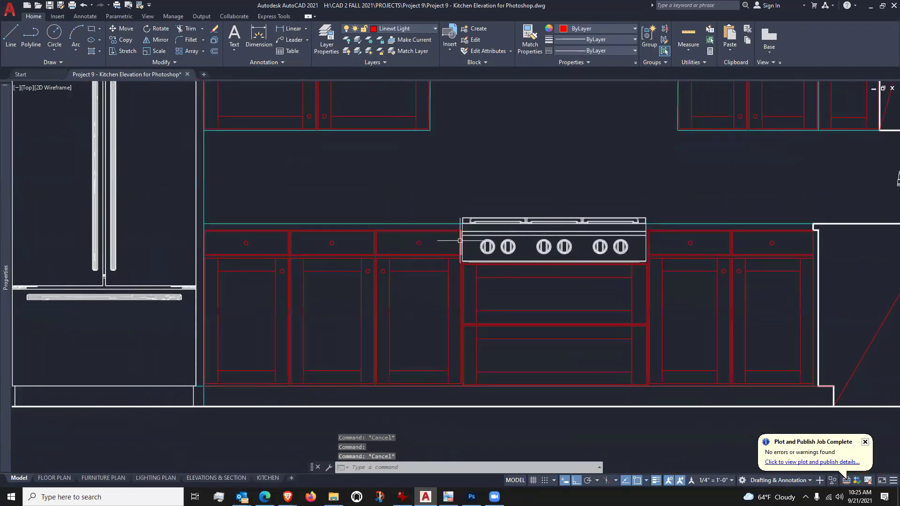
{"action": "scroll", "coordinate": [451, 240], "scroll_direction": "down", "scroll_amount": 2}
{"action": "type", "text": "x"}
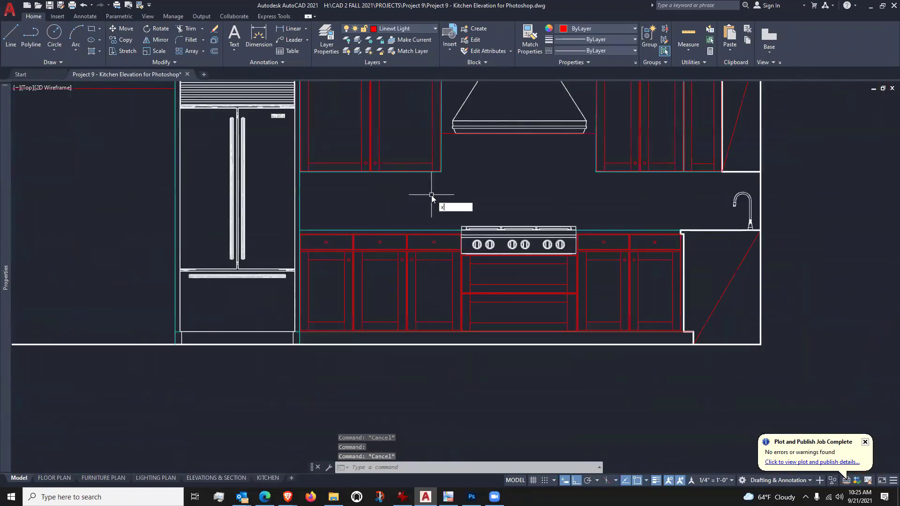
{"action": "key", "text": "Return"}
{"action": "scroll", "coordinate": [468, 276], "scroll_direction": "down", "scroll_amount": 2}
{"action": "left_click", "coordinate": [177, 147]}
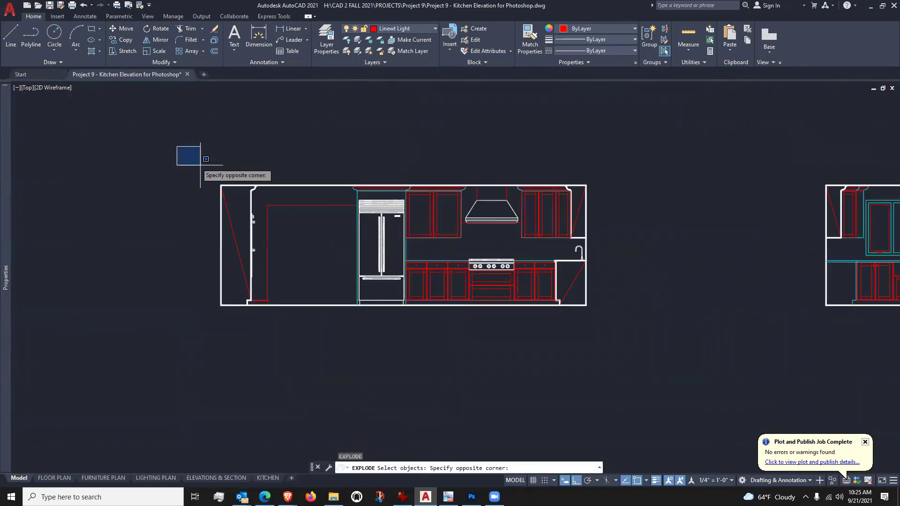
{"action": "left_click", "coordinate": [653, 349]}
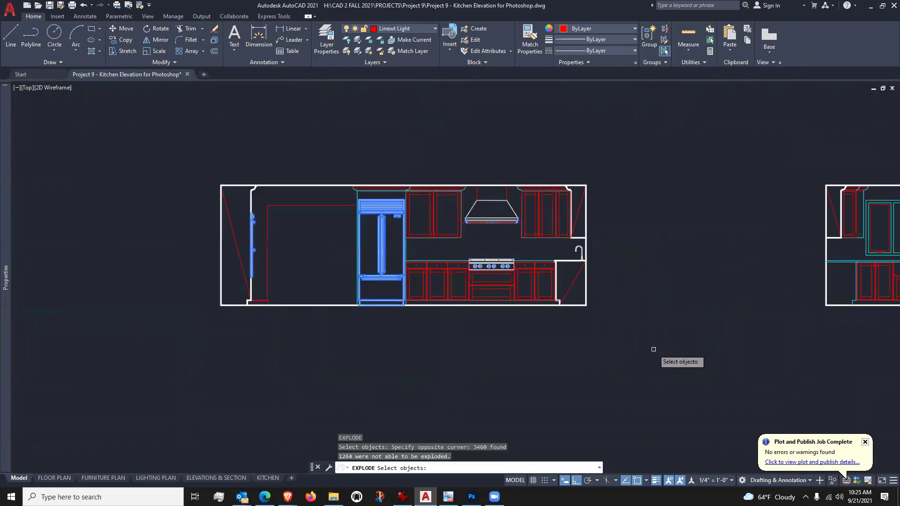
{"action": "key", "text": "Return"}
Step: Select a vertical line inside a cooktop knob to check that it is a single line, and clear the selection
{"action": "scroll", "coordinate": [489, 266], "scroll_direction": "up", "scroll_amount": 8}
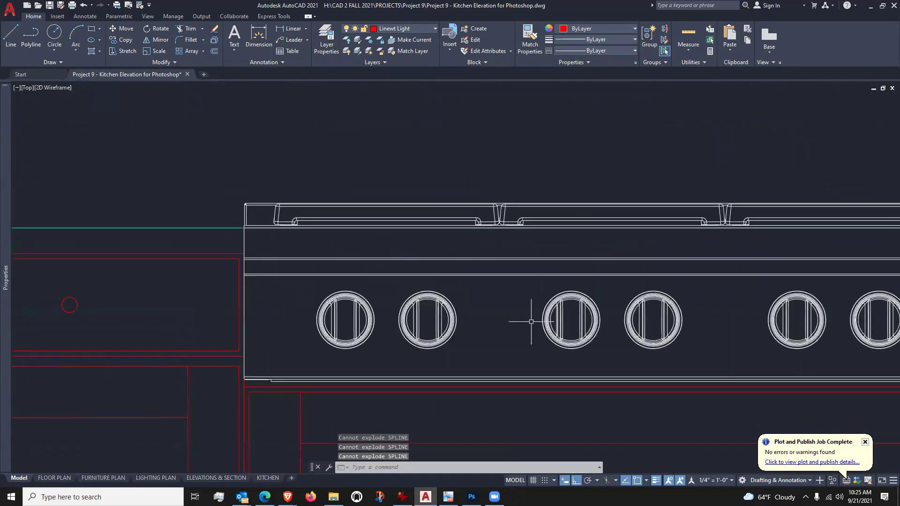
{"action": "scroll", "coordinate": [531, 321], "scroll_direction": "up", "scroll_amount": 4}
{"action": "left_click", "coordinate": [443, 322]}
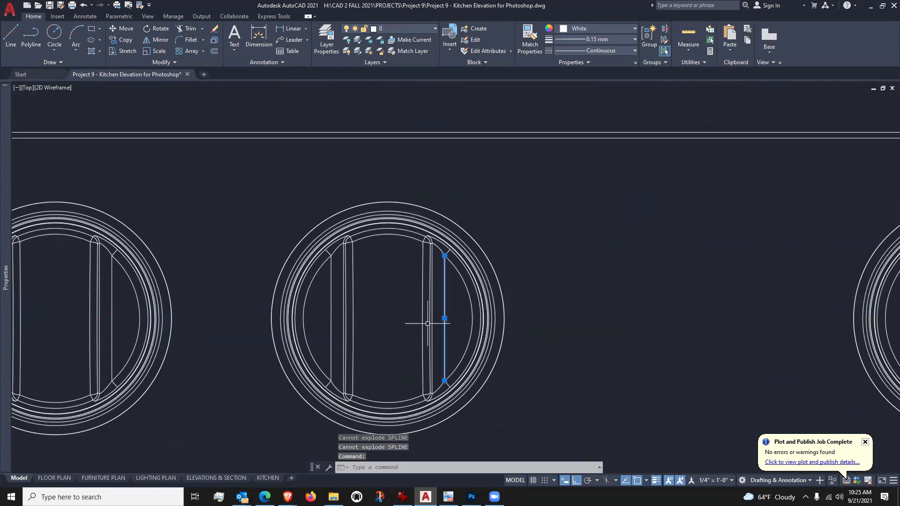
{"action": "key", "text": "Escape"}
{"action": "scroll", "coordinate": [443, 288], "scroll_direction": "down", "scroll_amount": 5}
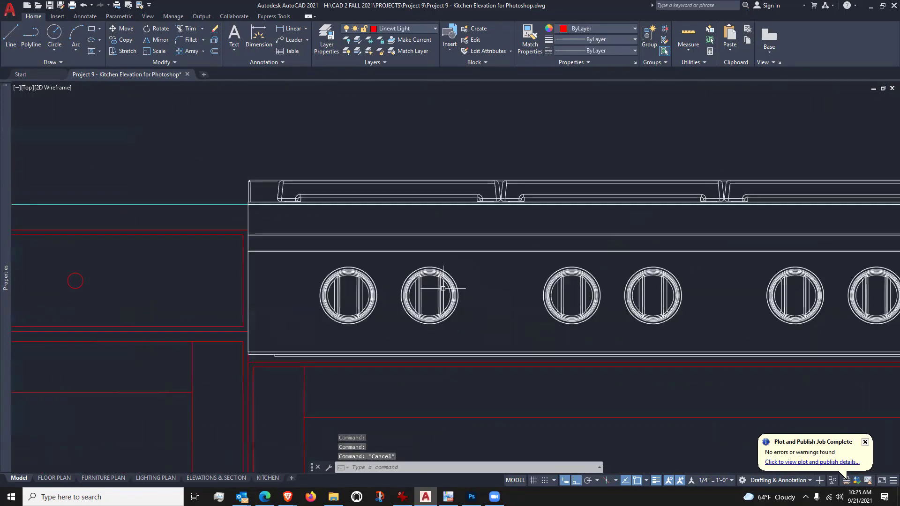
{"action": "scroll", "coordinate": [442, 288], "scroll_direction": "down", "scroll_amount": 7}
Step: Move all objects of the middle kitchen elevation to the Linewt Medium layer and clear the selection
{"action": "left_click_drag", "start_coordinate": [495, 289], "coordinate": [526, 277]}
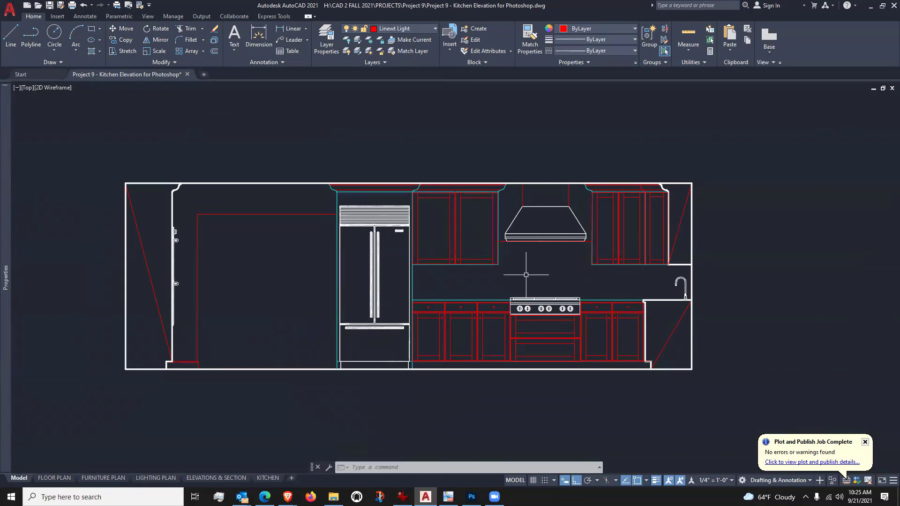
{"action": "left_click", "coordinate": [79, 139]}
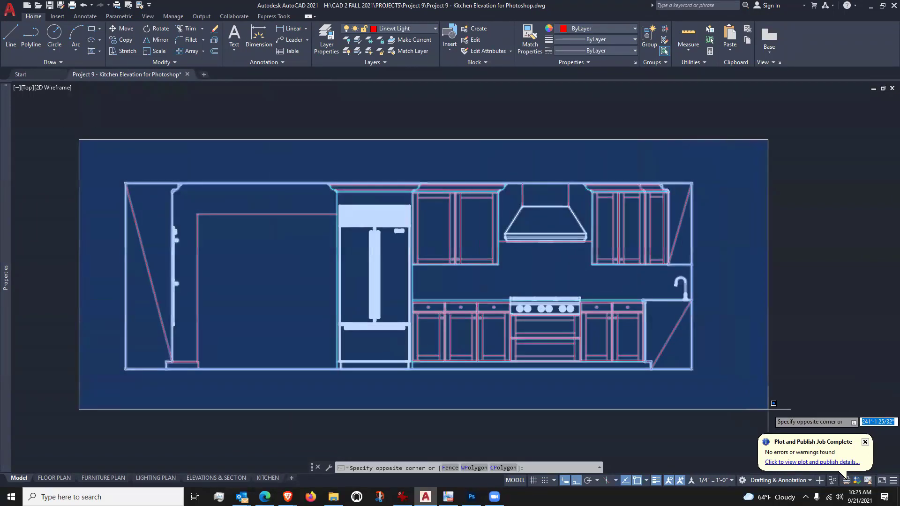
{"action": "left_click", "coordinate": [766, 408]}
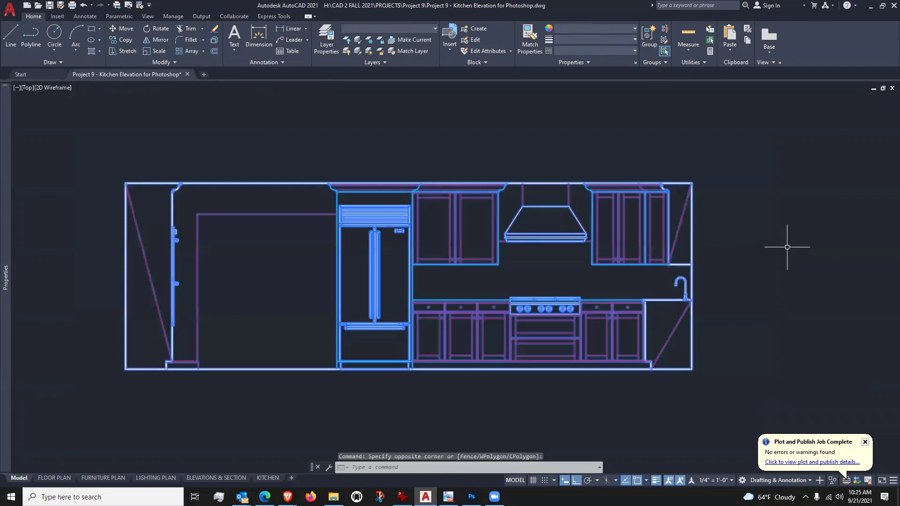
{"action": "left_click", "coordinate": [429, 28]}
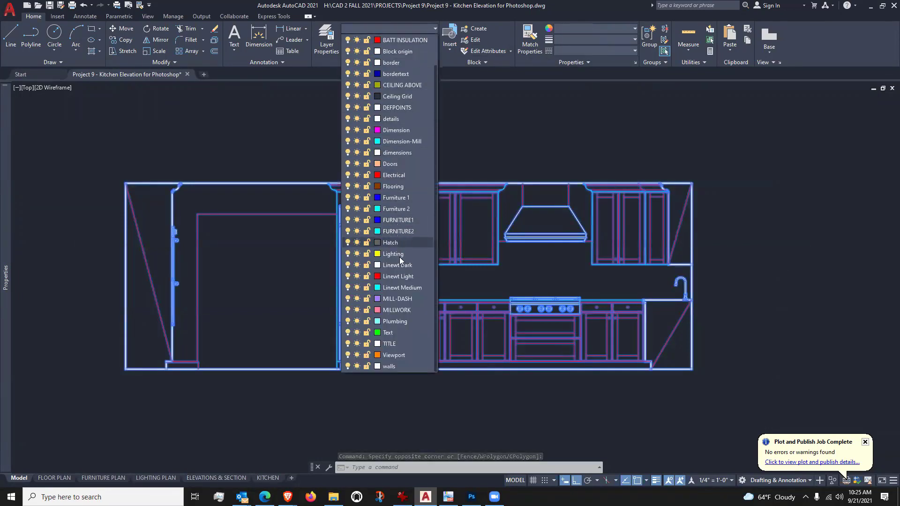
{"action": "left_click", "coordinate": [399, 288]}
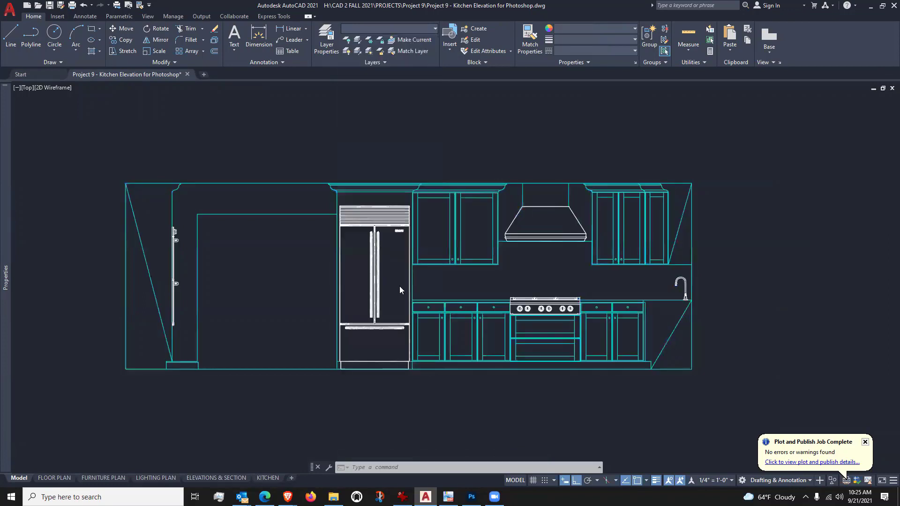
{"action": "left_click_drag", "start_coordinate": [296, 147], "coordinate": [307, 143]}
{"action": "left_click", "coordinate": [307, 142]}
{"action": "key", "text": "Escape"}
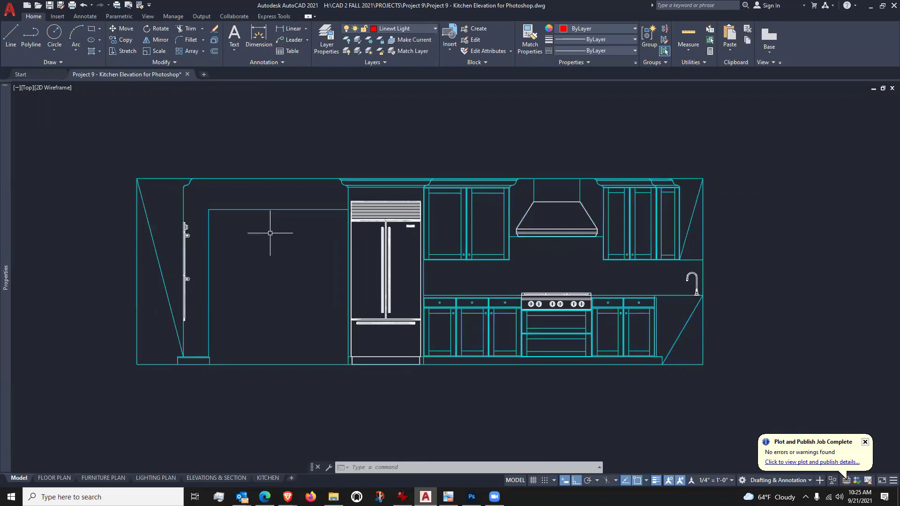
Step: Select a horizontal line in the refrigerator's top grille and check its layer and color in the object properties
{"action": "scroll", "coordinate": [270, 232], "scroll_direction": "up", "scroll_amount": 2}
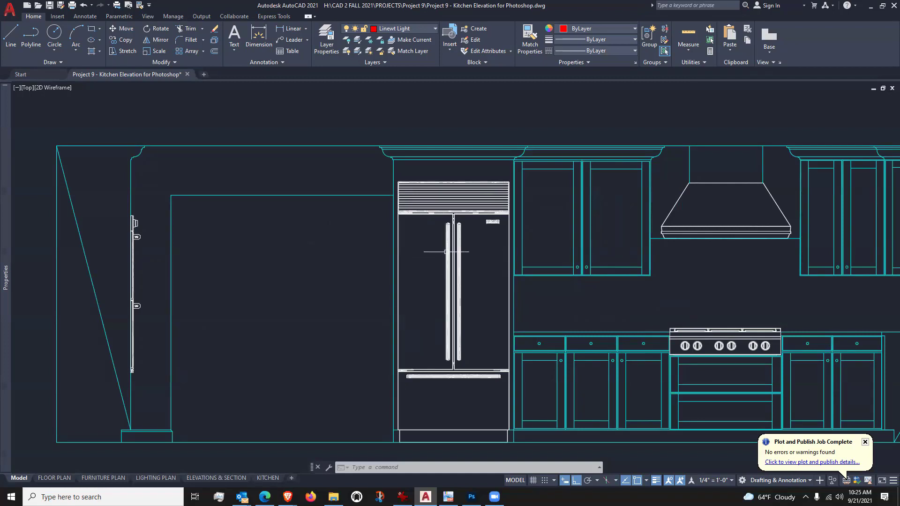
{"action": "scroll", "coordinate": [436, 203], "scroll_direction": "up", "scroll_amount": 4}
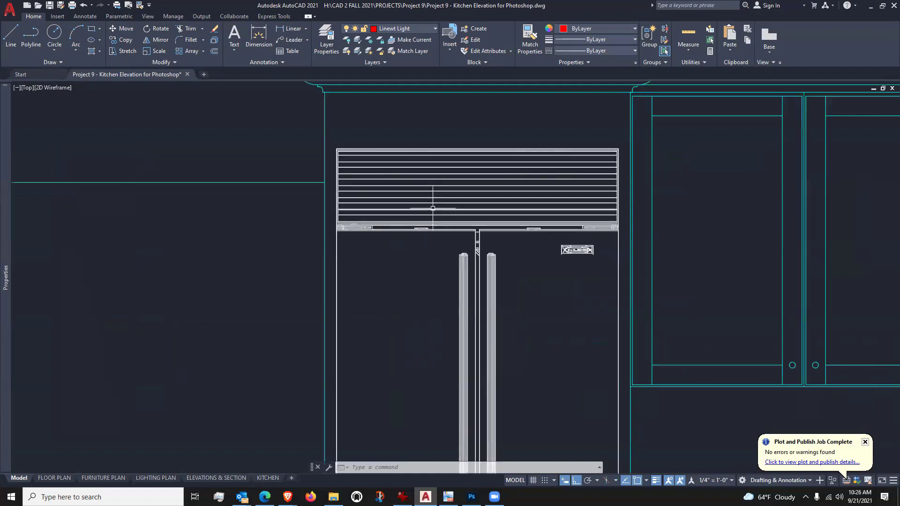
{"action": "left_click", "coordinate": [433, 204]}
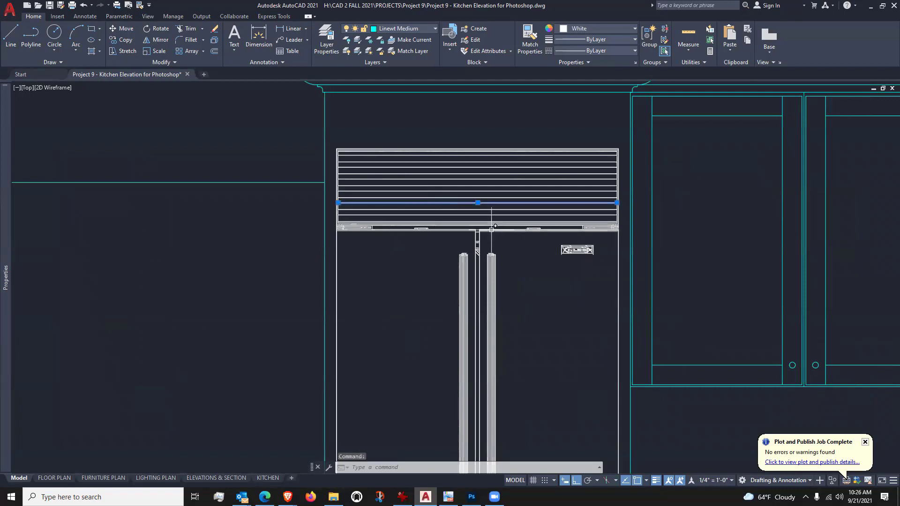
{"action": "scroll", "coordinate": [491, 225], "scroll_direction": "down", "scroll_amount": 6}
{"action": "scroll", "coordinate": [440, 237], "scroll_direction": "up", "scroll_amount": 2}
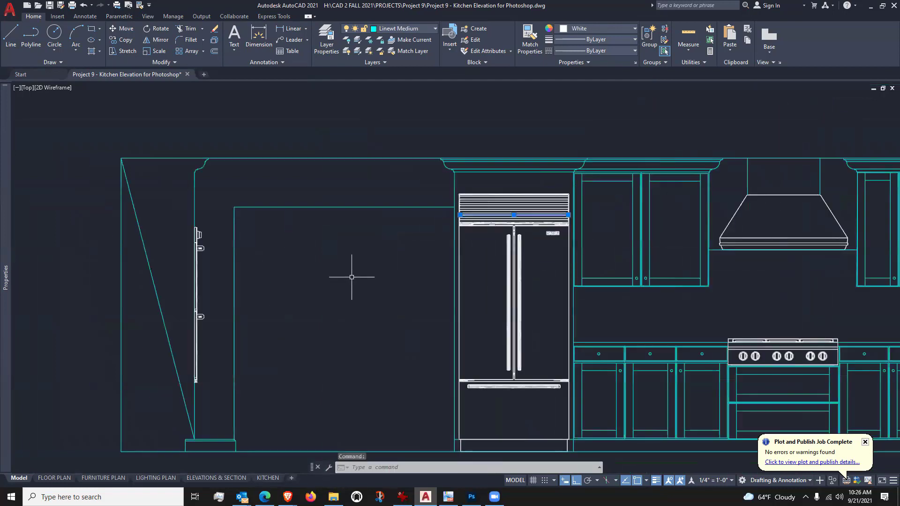
{"action": "left_click_drag", "start_coordinate": [351, 277], "coordinate": [360, 246]}
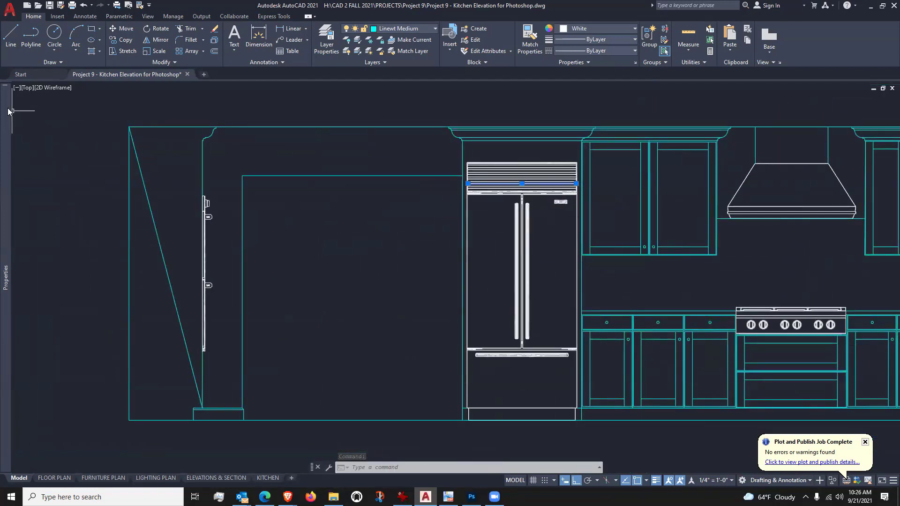
{"action": "left_click", "coordinate": [17, 95]}
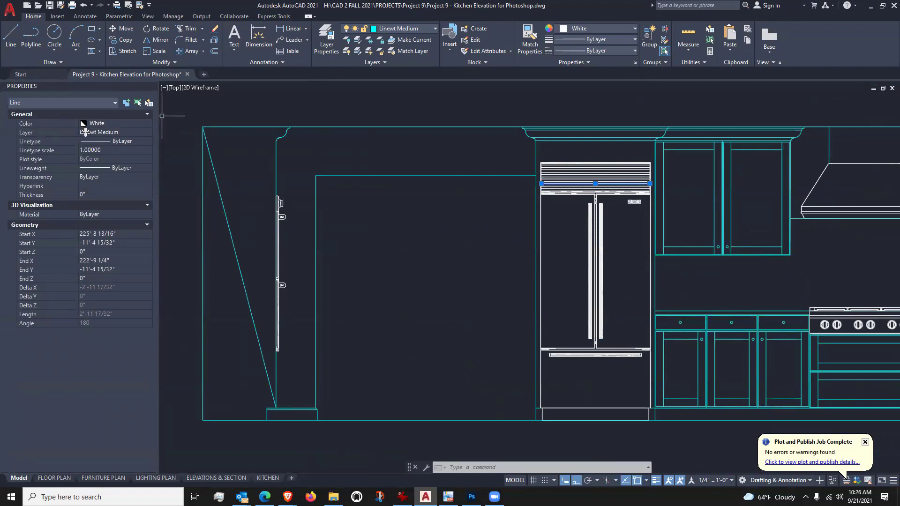
{"action": "left_click", "coordinate": [99, 132]}
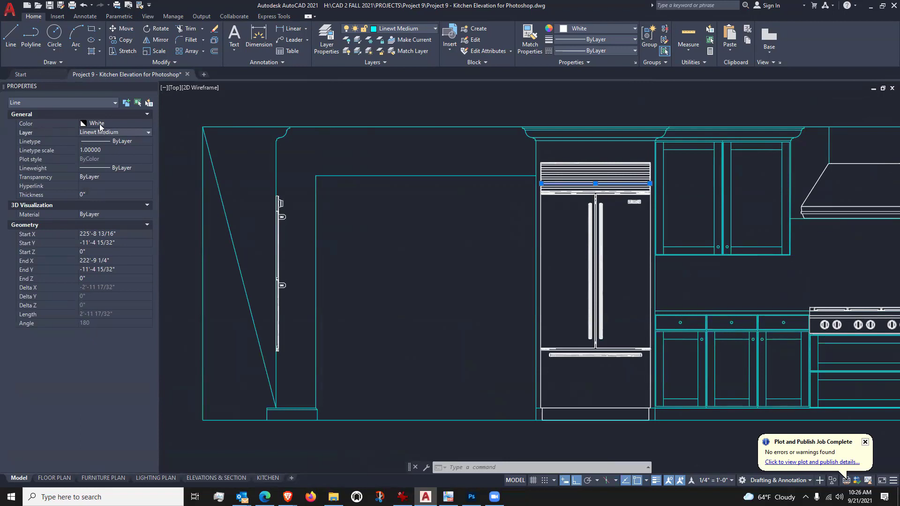
{"action": "left_click", "coordinate": [100, 124]}
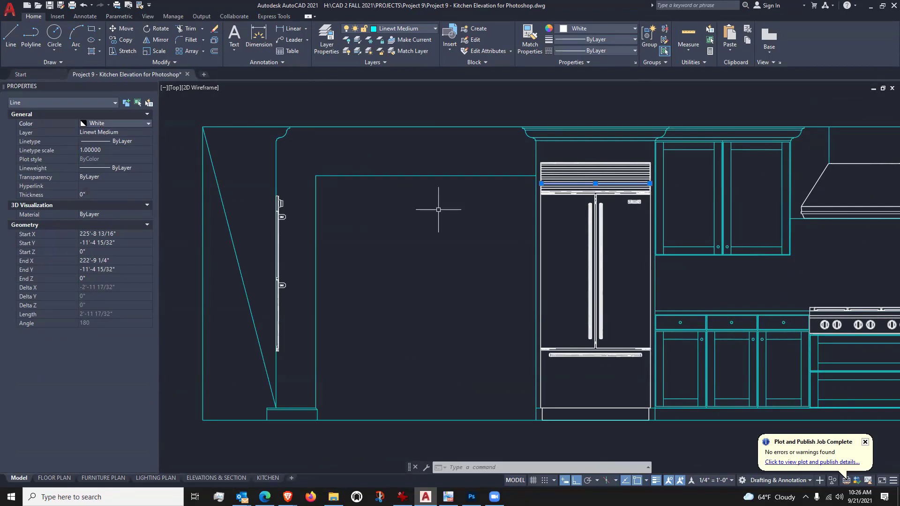
Step: Compare the properties of the wall opening's top line and another refrigerator grille line, and clear the selection
{"action": "left_click", "coordinate": [406, 176]}
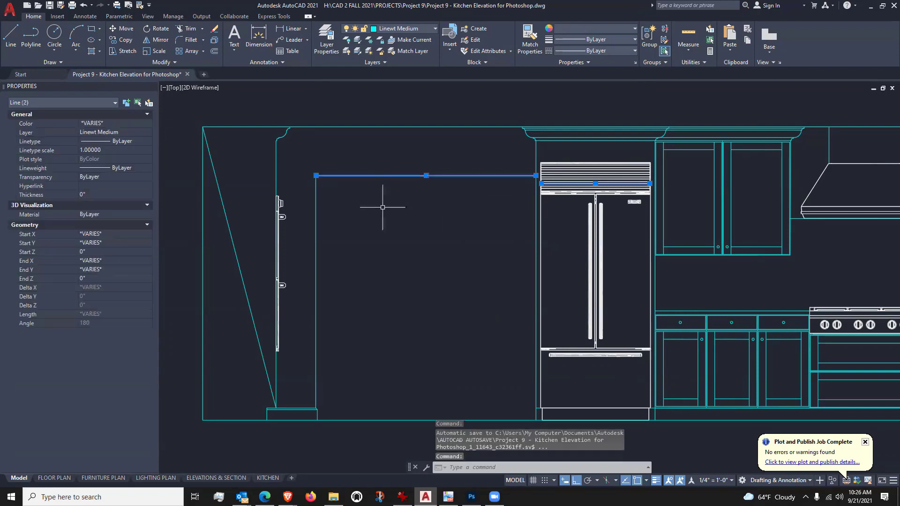
{"action": "key", "text": "Escape"}
{"action": "left_click", "coordinate": [550, 172]}
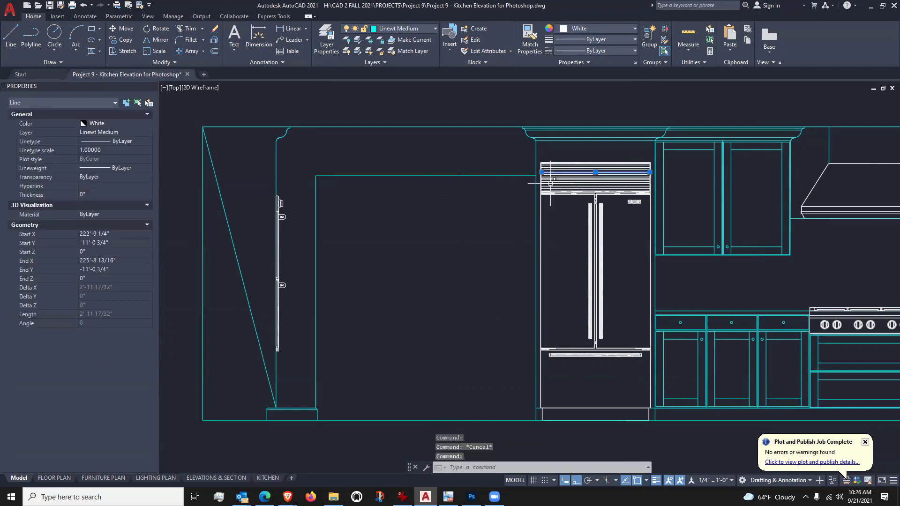
{"action": "scroll", "coordinate": [551, 183], "scroll_direction": "down", "scroll_amount": 2}
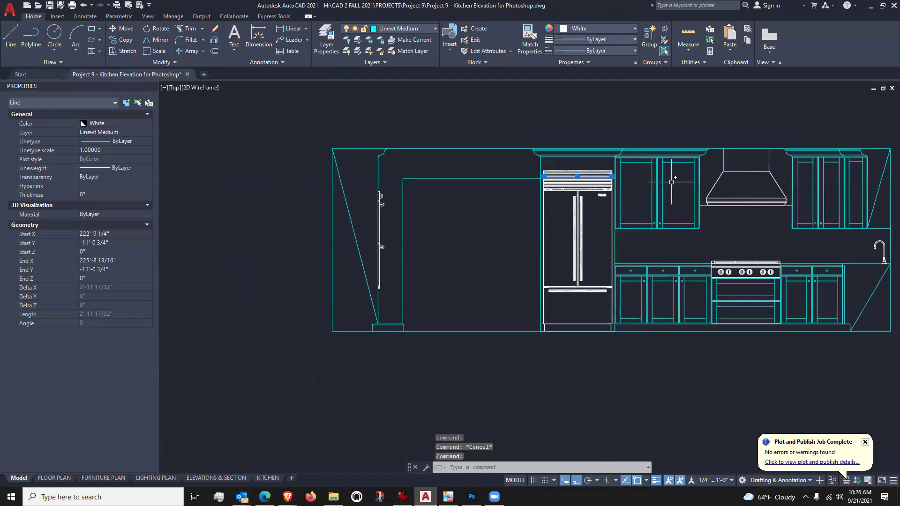
{"action": "left_click_drag", "start_coordinate": [577, 176], "coordinate": [537, 181]}
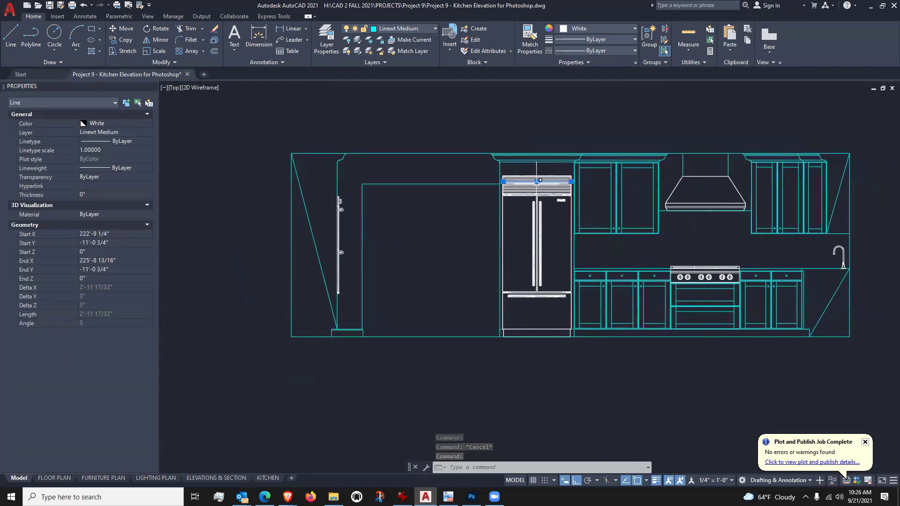
{"action": "left_click_drag", "start_coordinate": [575, 198], "coordinate": [539, 203]}
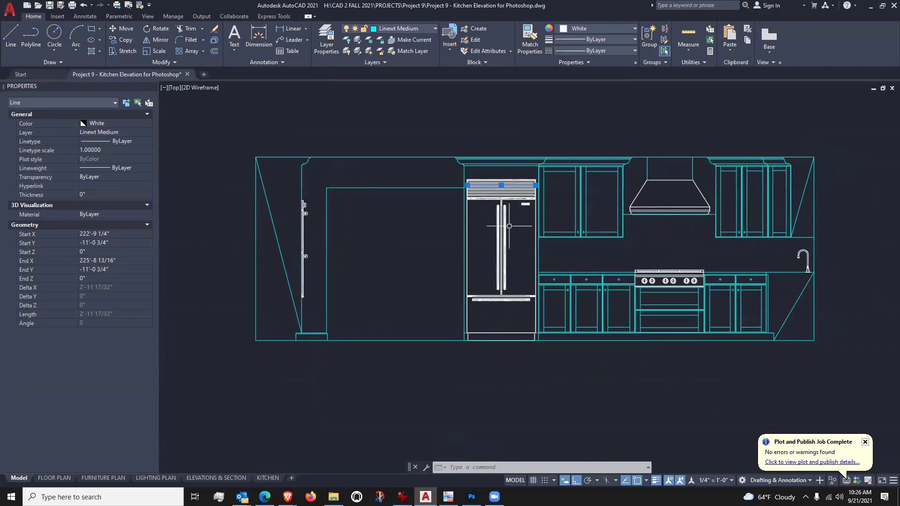
{"action": "scroll", "coordinate": [518, 220], "scroll_direction": "up", "scroll_amount": 2}
{"action": "scroll", "coordinate": [511, 225], "scroll_direction": "down", "scroll_amount": 3}
{"action": "scroll", "coordinate": [509, 225], "scroll_direction": "up", "scroll_amount": 2}
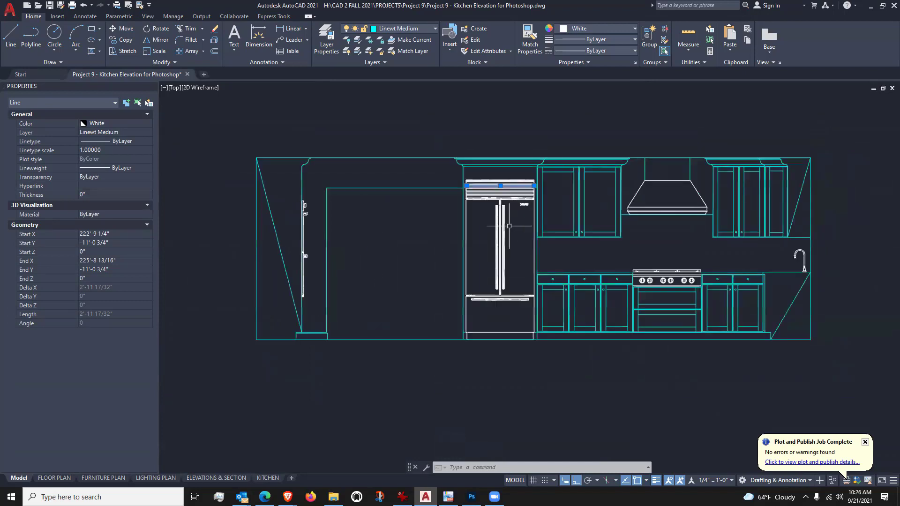
{"action": "key", "text": "Escape"}
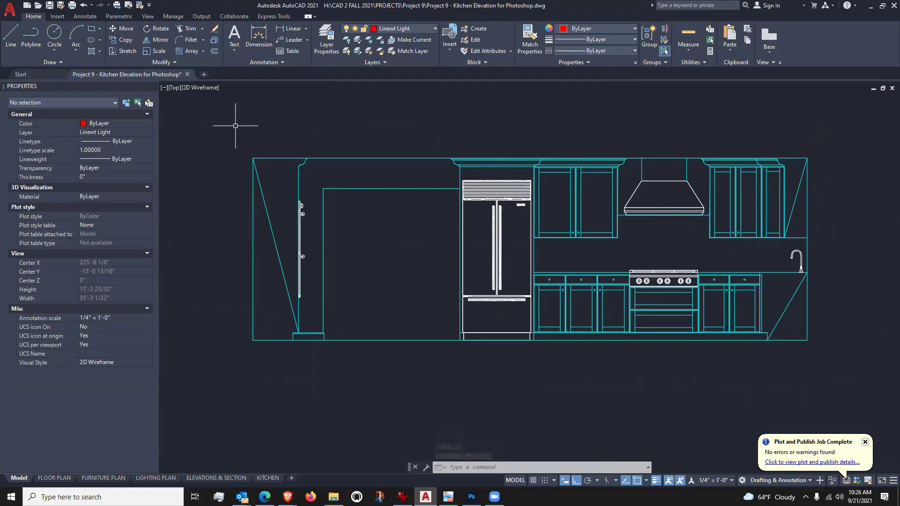
Step: Set the color of all objects in the middle kitchen elevation to ByLayer and clear the selection
{"action": "key", "text": "alt+Tab"}
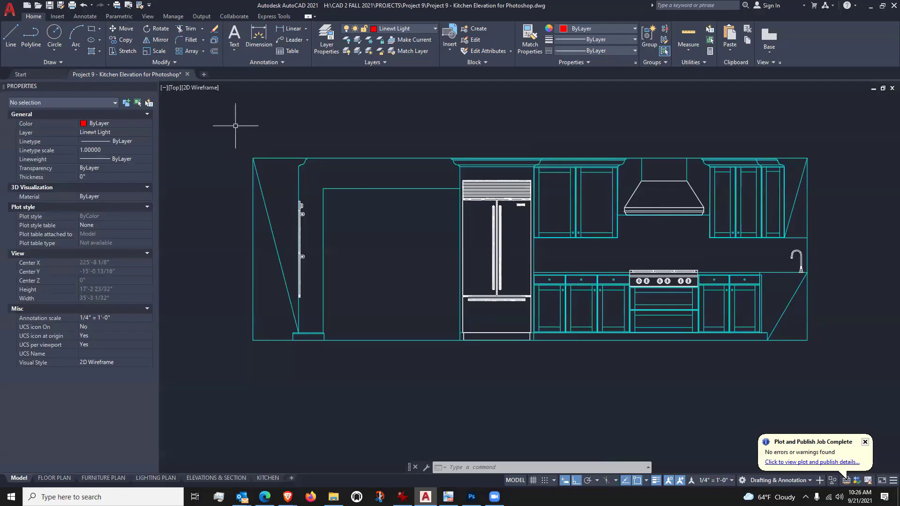
{"action": "left_click", "coordinate": [225, 130]}
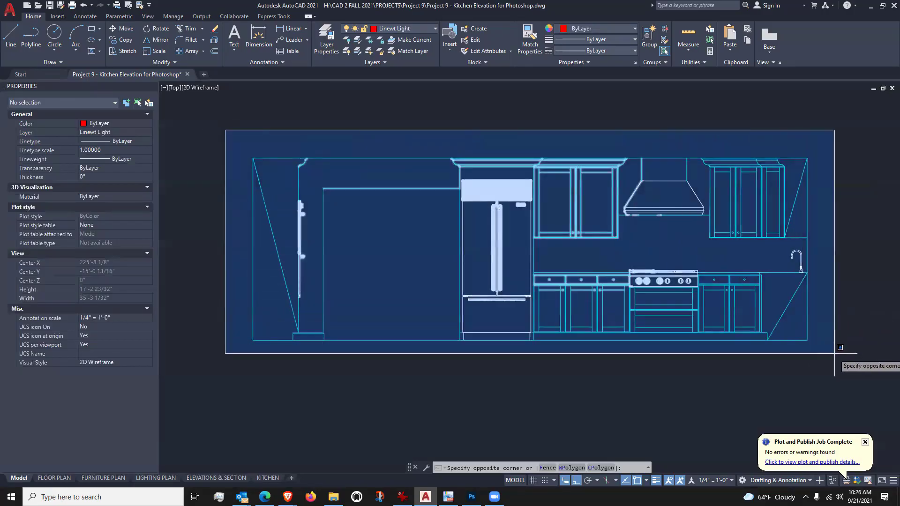
{"action": "left_click", "coordinate": [864, 365]}
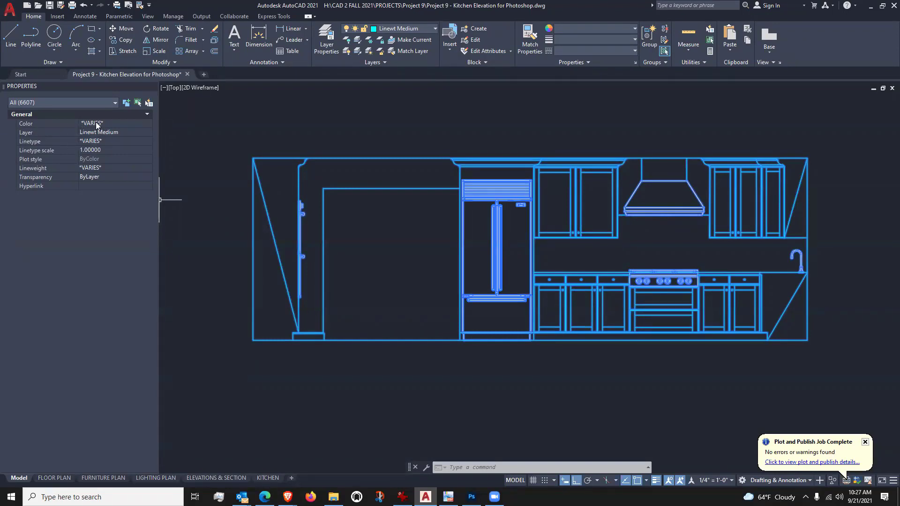
{"action": "left_click", "coordinate": [149, 123]}
{"action": "left_click", "coordinate": [149, 123]}
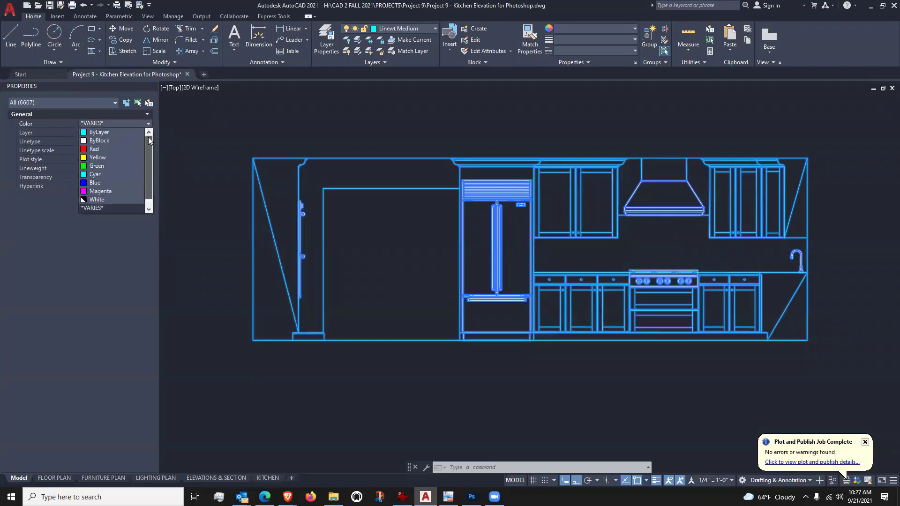
{"action": "left_click", "coordinate": [106, 132]}
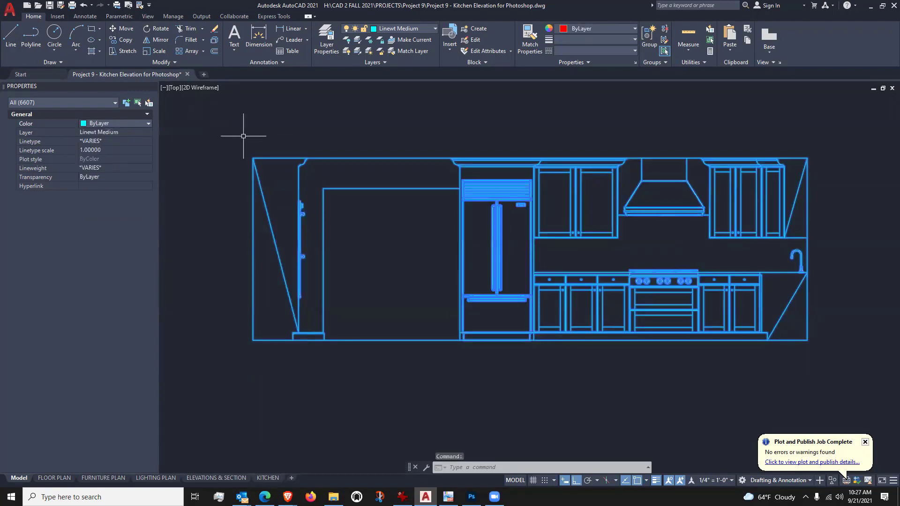
{"action": "key", "text": "Escape"}
Step: Erase the three diagonal lines at the ends of the middle elevation: one beside the door trim, two beside the cabinets
{"action": "scroll", "coordinate": [473, 283], "scroll_direction": "down", "scroll_amount": 2}
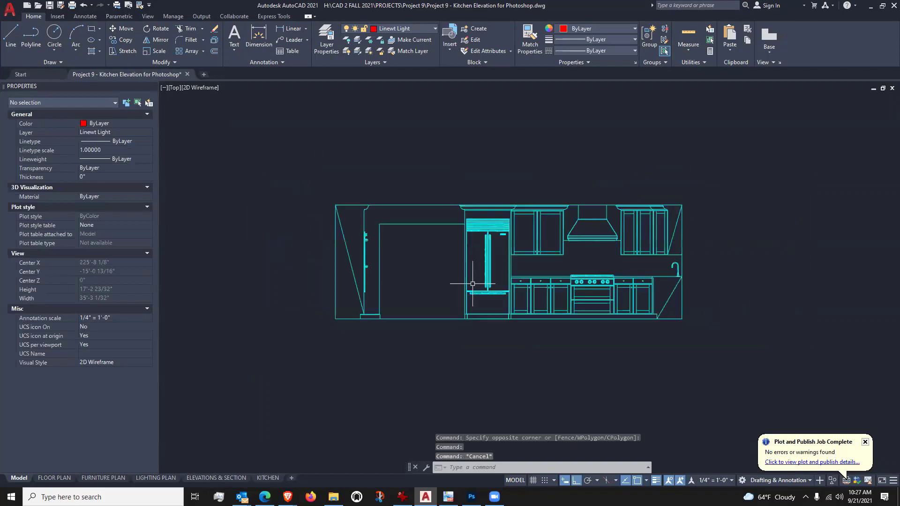
{"action": "scroll", "coordinate": [473, 283], "scroll_direction": "up", "scroll_amount": 2}
{"action": "left_click_drag", "start_coordinate": [414, 276], "coordinate": [411, 271]}
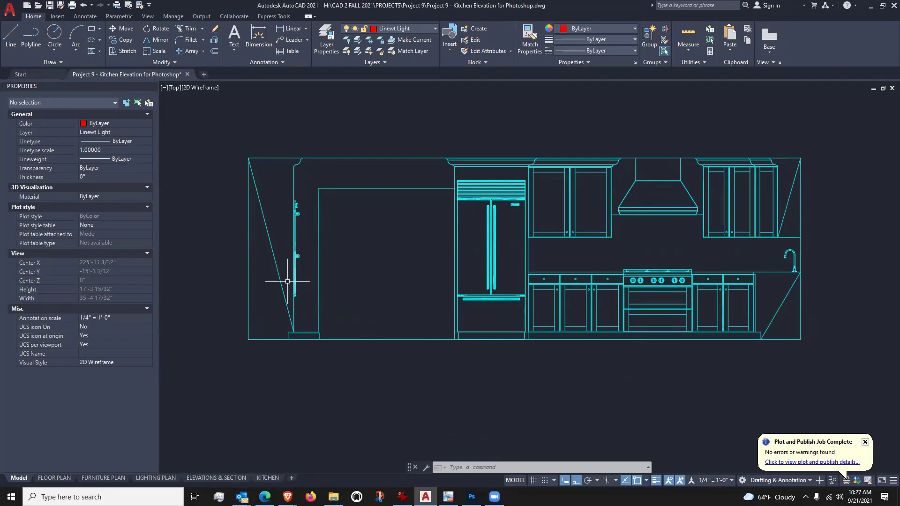
{"action": "left_click", "coordinate": [269, 249]}
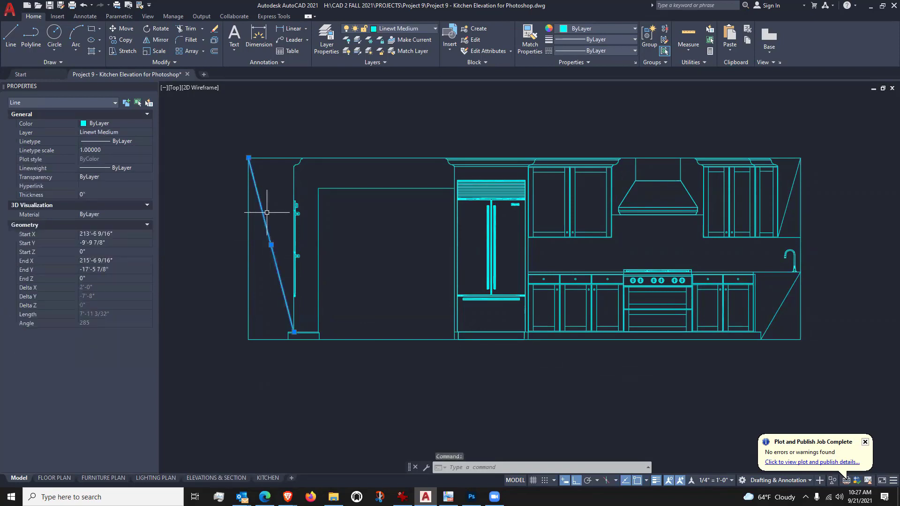
{"action": "type", "text": "e"}
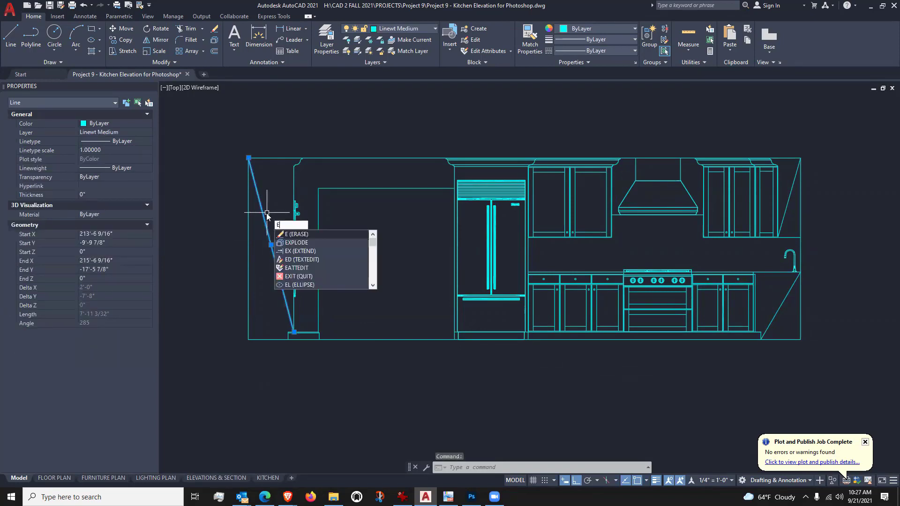
{"action": "key", "text": "Return"}
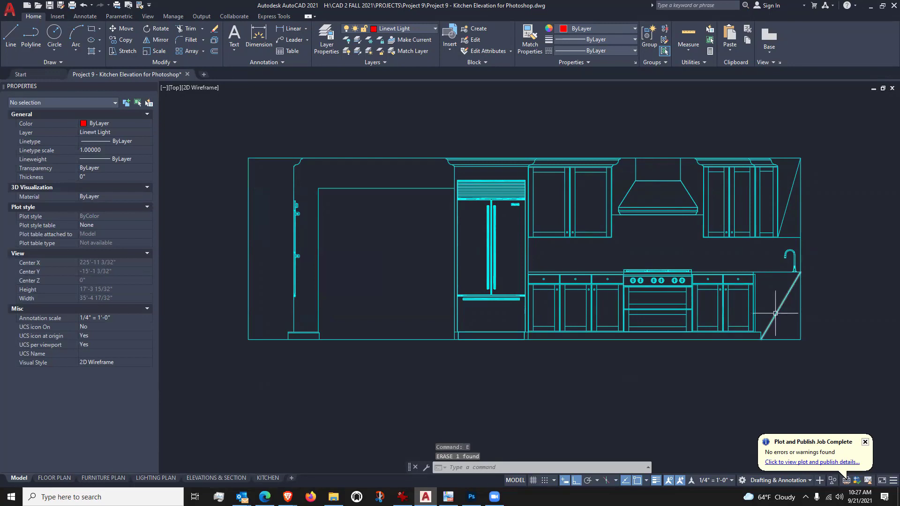
{"action": "left_click", "coordinate": [782, 304]}
{"action": "key", "text": "Return"}
{"action": "left_click", "coordinate": [788, 203]}
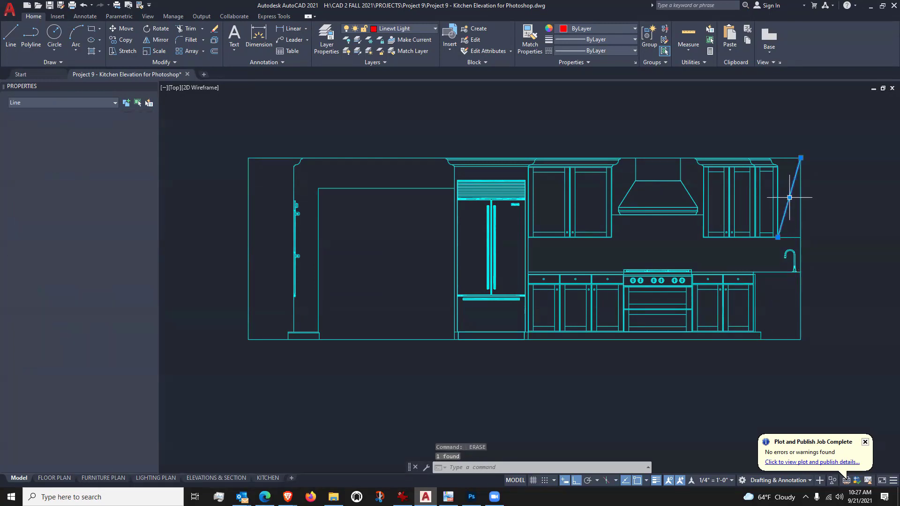
{"action": "key", "text": "Return"}
Step: Erase the horizontal line running between the wall cabinets along the range hood's lower edge
{"action": "mouse_move", "coordinate": [828, 254]}
{"action": "left_mouse_down"}
{"action": "mouse_move", "coordinate": [820, 241]}
{"action": "mouse_move", "coordinate": [819, 249]}
{"action": "left_mouse_up"}
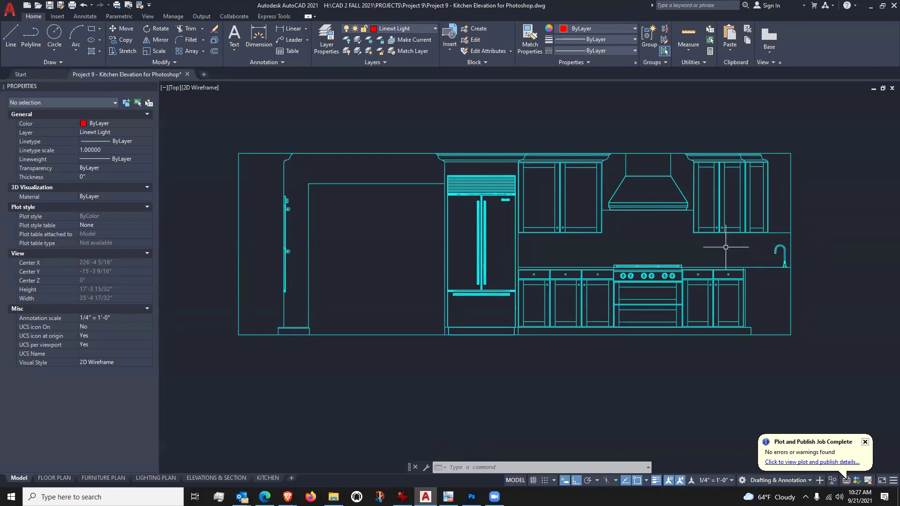
{"action": "mouse_move", "coordinate": [681, 243]}
{"action": "left_mouse_down"}
{"action": "mouse_move", "coordinate": [683, 251]}
{"action": "mouse_move", "coordinate": [666, 251]}
{"action": "left_mouse_up"}
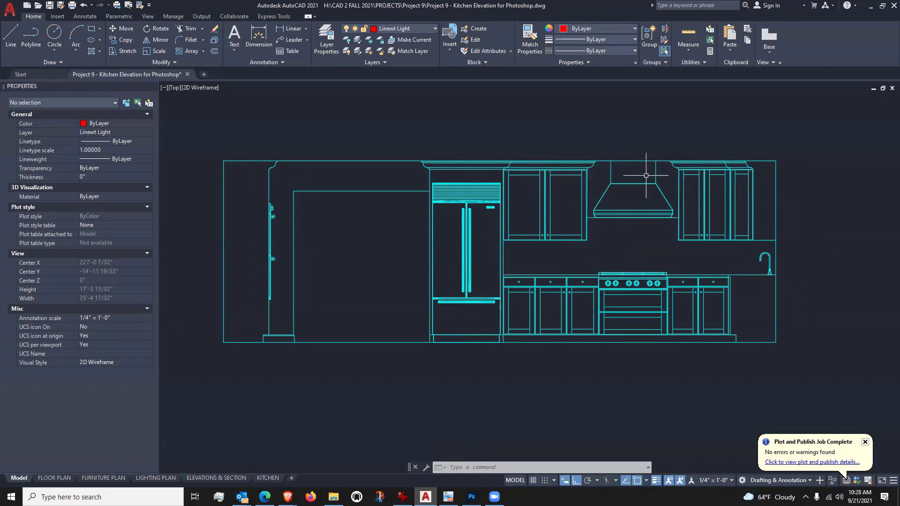
{"action": "scroll", "coordinate": [600, 231], "scroll_direction": "up", "scroll_amount": 4}
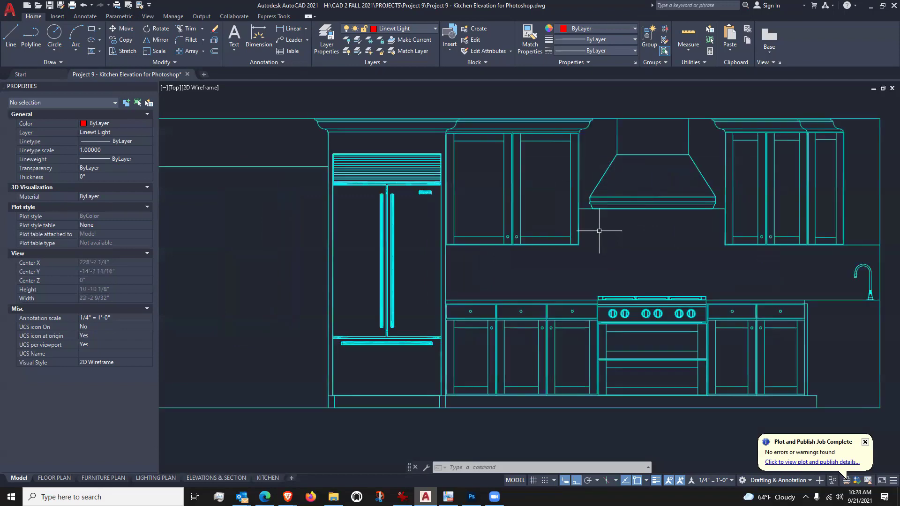
{"action": "left_click", "coordinate": [576, 195]}
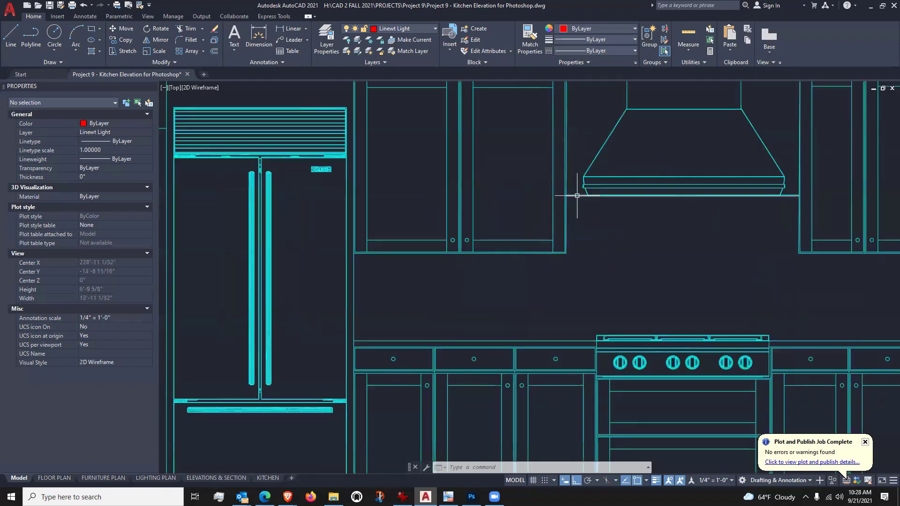
{"action": "type", "text": "E"}
{"action": "key", "text": "Return"}
{"action": "scroll", "coordinate": [610, 258], "scroll_direction": "down", "scroll_amount": 2}
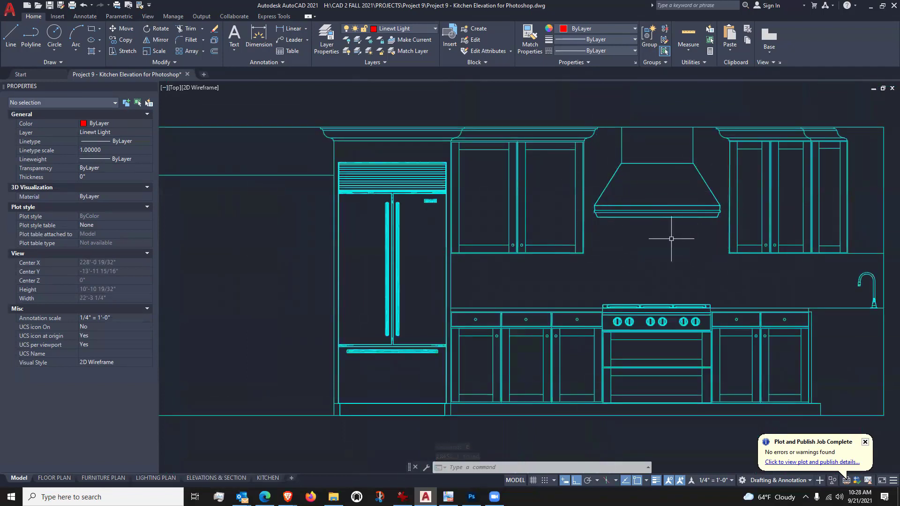
Step: Examine the middle kitchen elevation's linework up close and as a whole for leftover lines around the hood, cabinets and range
{"action": "scroll", "coordinate": [672, 237], "scroll_direction": "down", "scroll_amount": 1}
{"action": "scroll", "coordinate": [693, 245], "scroll_direction": "up", "scroll_amount": 1}
{"action": "left_click_drag", "start_coordinate": [692, 245], "coordinate": [652, 245]}
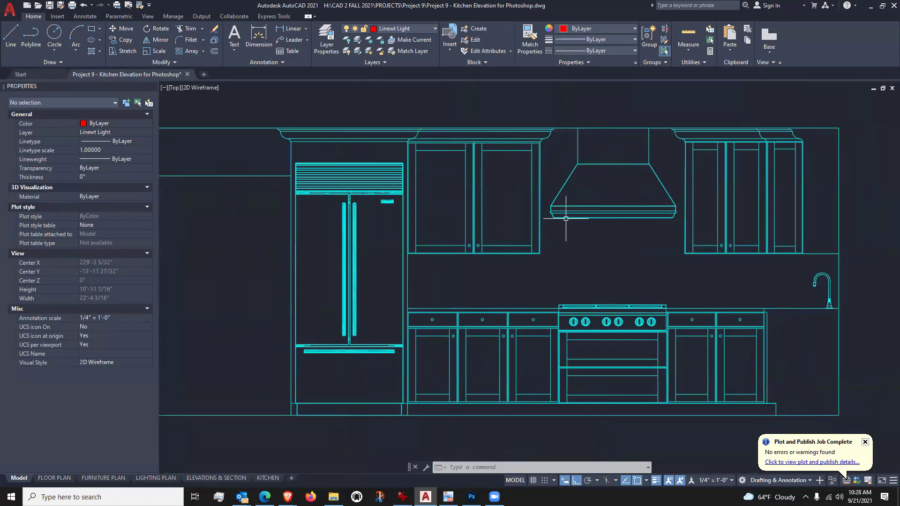
{"action": "scroll", "coordinate": [620, 249], "scroll_direction": "down", "scroll_amount": 2}
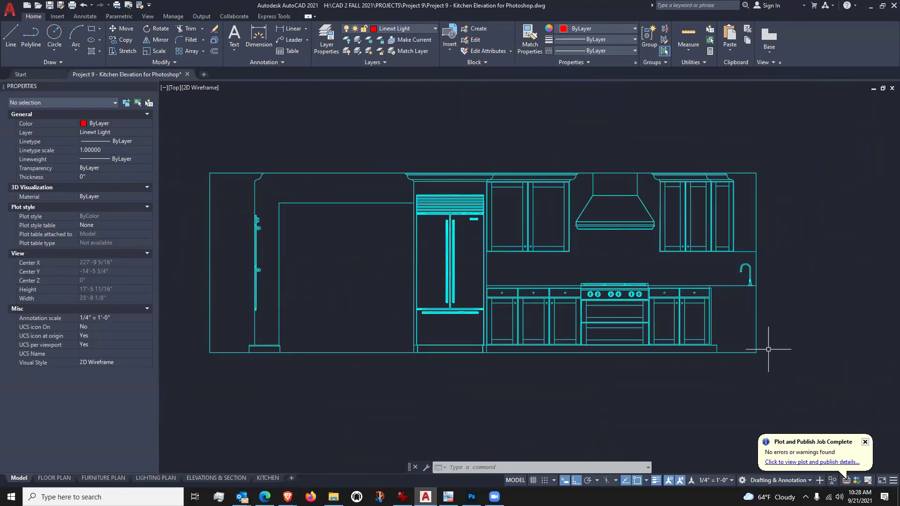
{"action": "scroll", "coordinate": [743, 335], "scroll_direction": "up", "scroll_amount": 2}
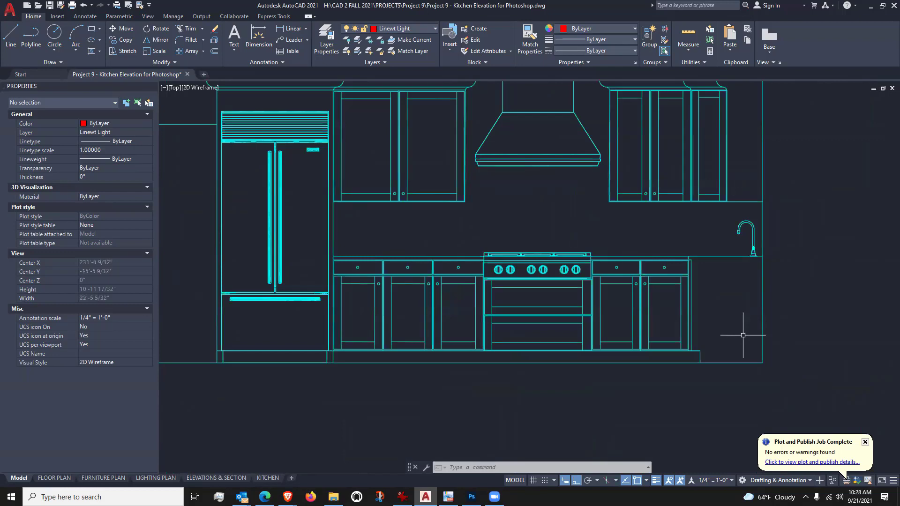
{"action": "scroll", "coordinate": [490, 284], "scroll_direction": "up", "scroll_amount": 5}
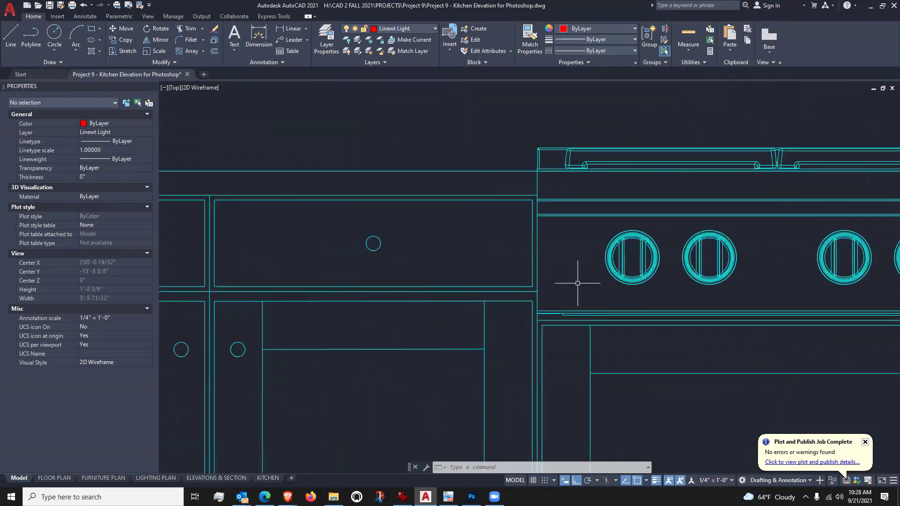
{"action": "scroll", "coordinate": [577, 281], "scroll_direction": "down", "scroll_amount": 4}
{"action": "scroll", "coordinate": [656, 239], "scroll_direction": "down", "scroll_amount": 3}
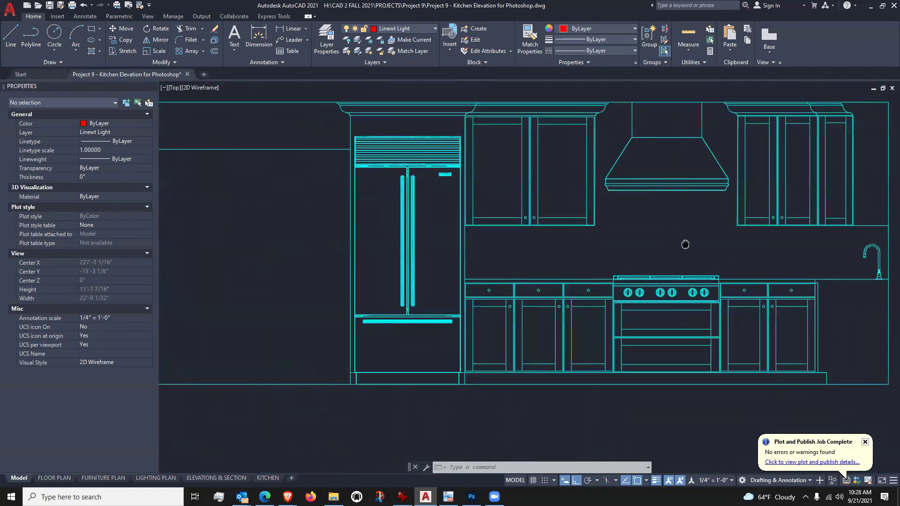
{"action": "left_click_drag", "start_coordinate": [678, 243], "coordinate": [649, 244]}
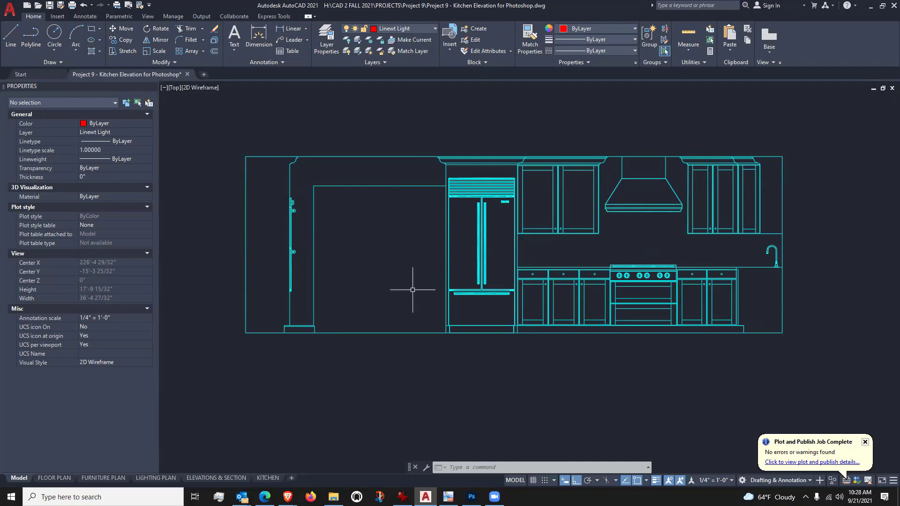
Step: Start a plot of the model space and choose AutoCAD PDF (High Quality Print).pc3 as the plotter
{"action": "left_click", "coordinate": [73, 5]}
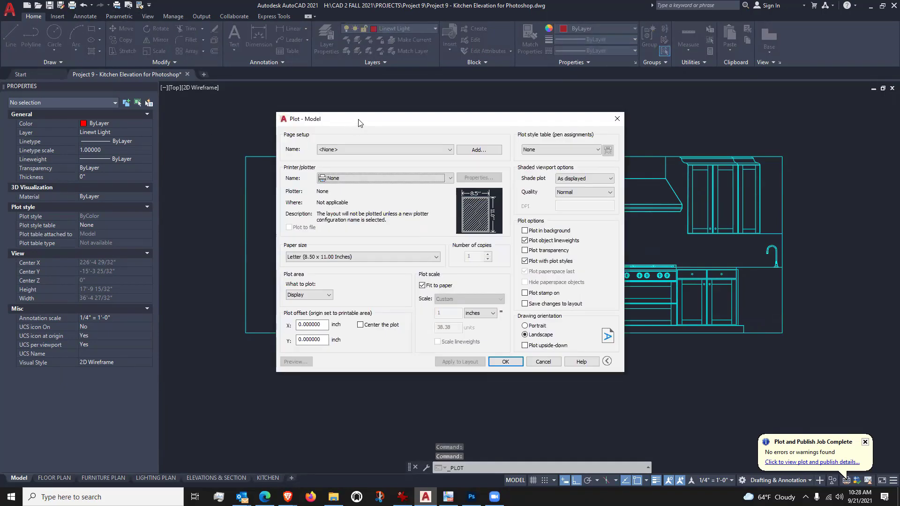
{"action": "left_click_drag", "start_coordinate": [358, 123], "coordinate": [457, 147]}
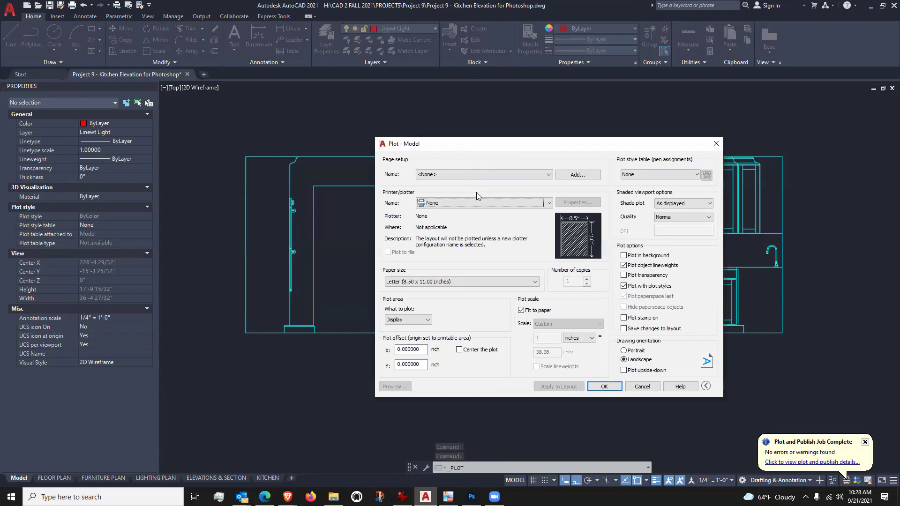
{"action": "left_click", "coordinate": [490, 204]}
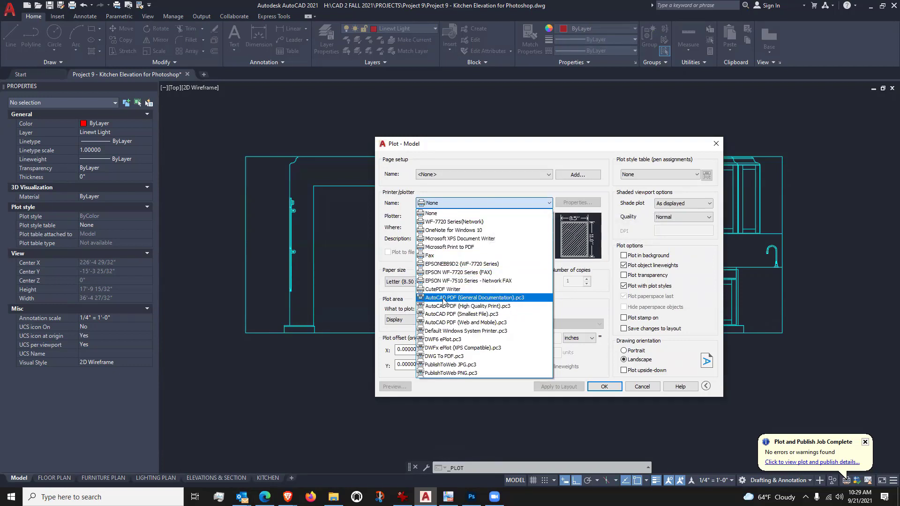
{"action": "left_click", "coordinate": [493, 310]}
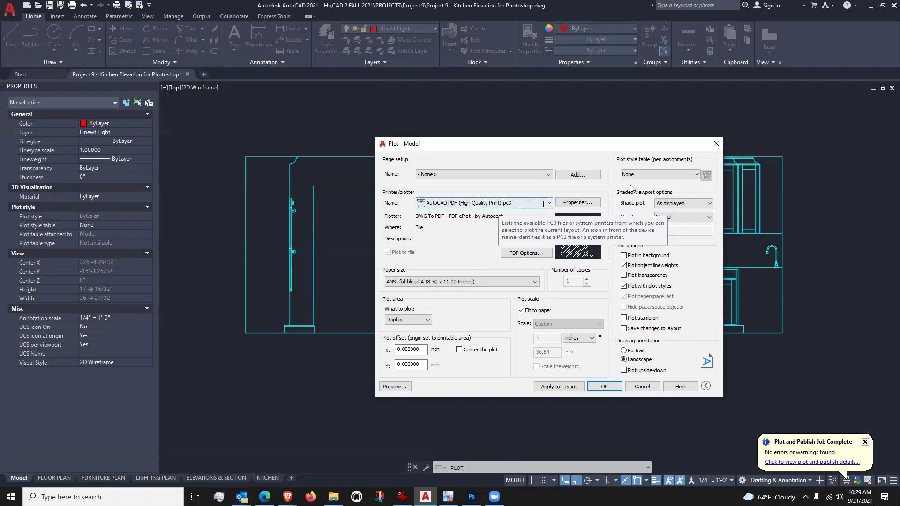
Step: Set the plot style table to monochrome.ctb and assign it to all layouts
{"action": "left_click", "coordinate": [642, 175]}
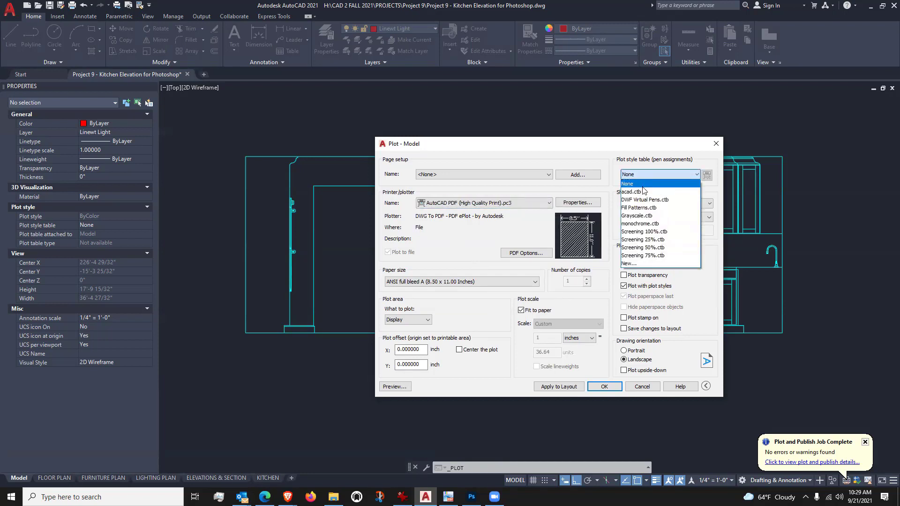
{"action": "left_click", "coordinate": [641, 225]}
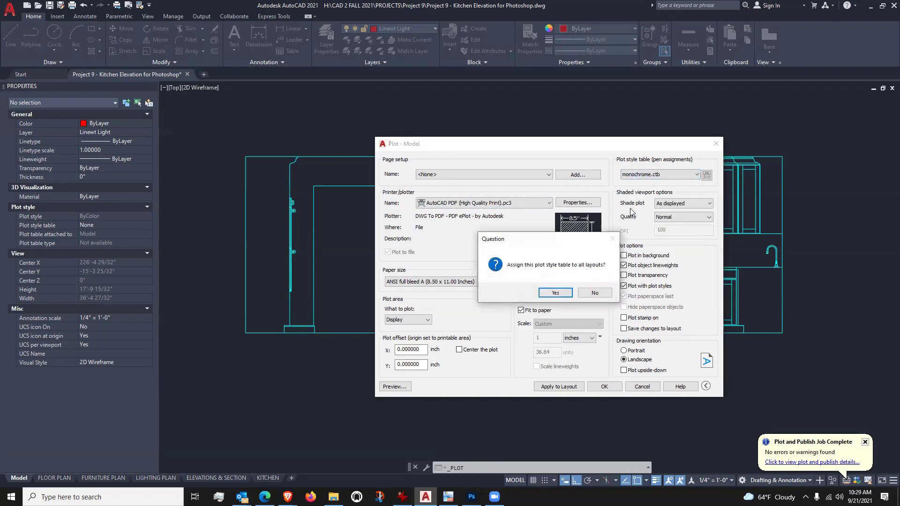
{"action": "left_click", "coordinate": [555, 293]}
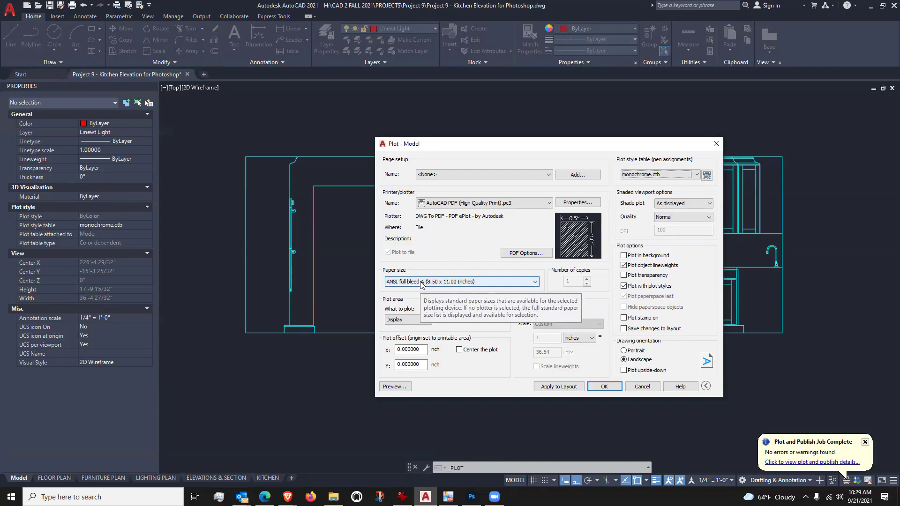
Step: Set the plot's paper size to ANSI B (17.00 x 11.00 Inches)
{"action": "left_click", "coordinate": [534, 282]}
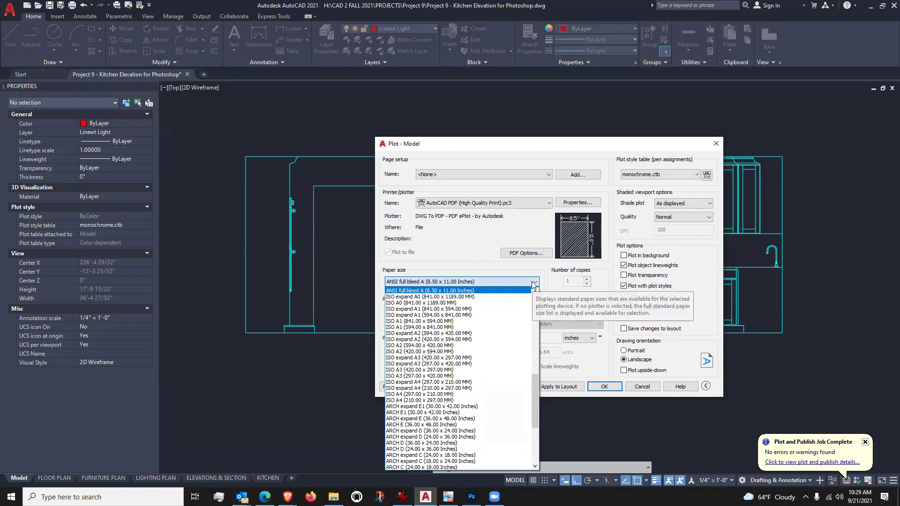
{"action": "scroll", "coordinate": [492, 331], "scroll_direction": "down", "scroll_amount": 6}
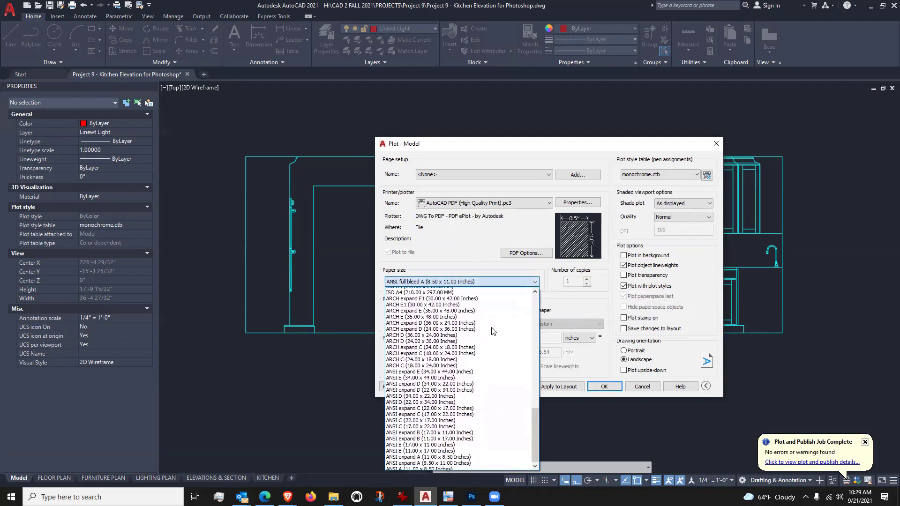
{"action": "scroll", "coordinate": [492, 331], "scroll_direction": "down", "scroll_amount": 1}
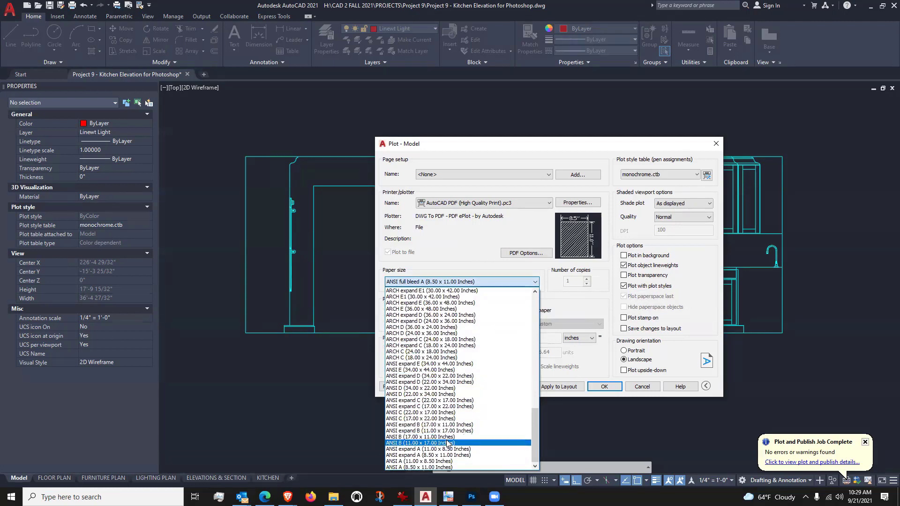
{"action": "left_click", "coordinate": [415, 438]}
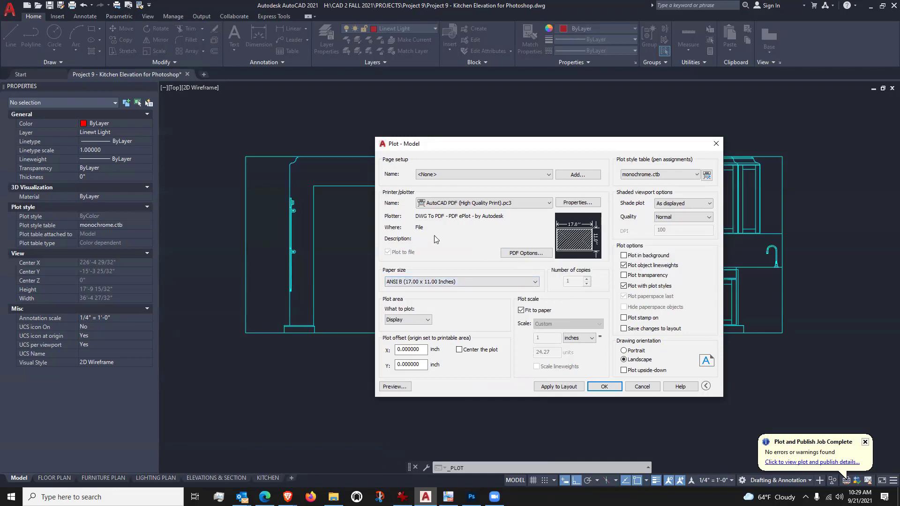
Step: Define the plot area as a window enclosing the whole middle kitchen elevation with a small margin around it
{"action": "left_click", "coordinate": [428, 321]}
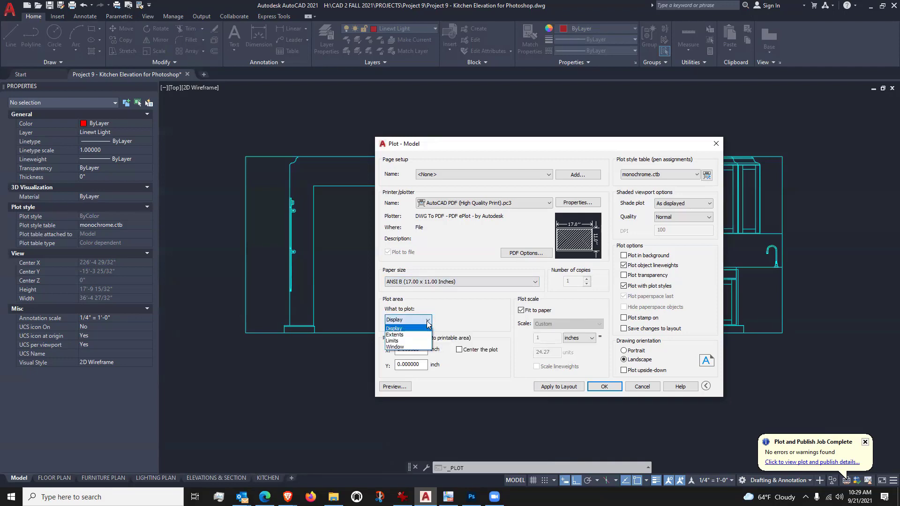
{"action": "left_click", "coordinate": [402, 347]}
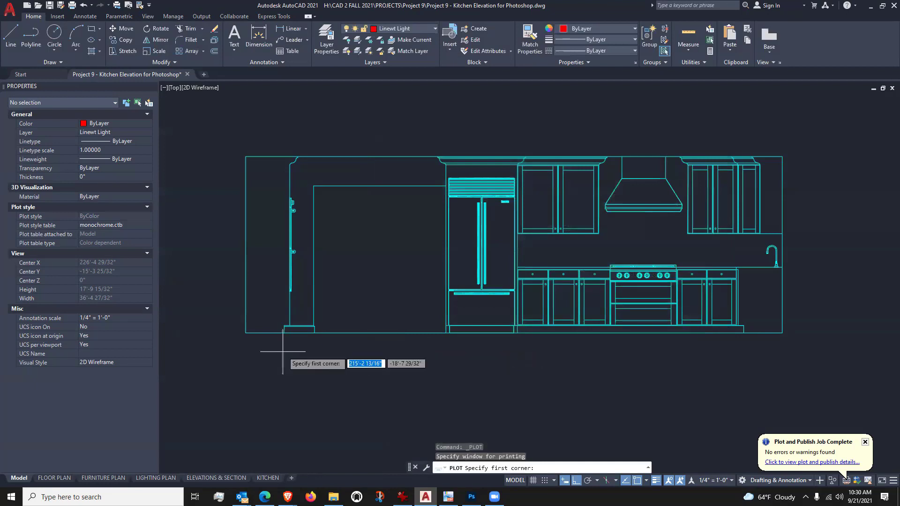
{"action": "left_click", "coordinate": [232, 345]}
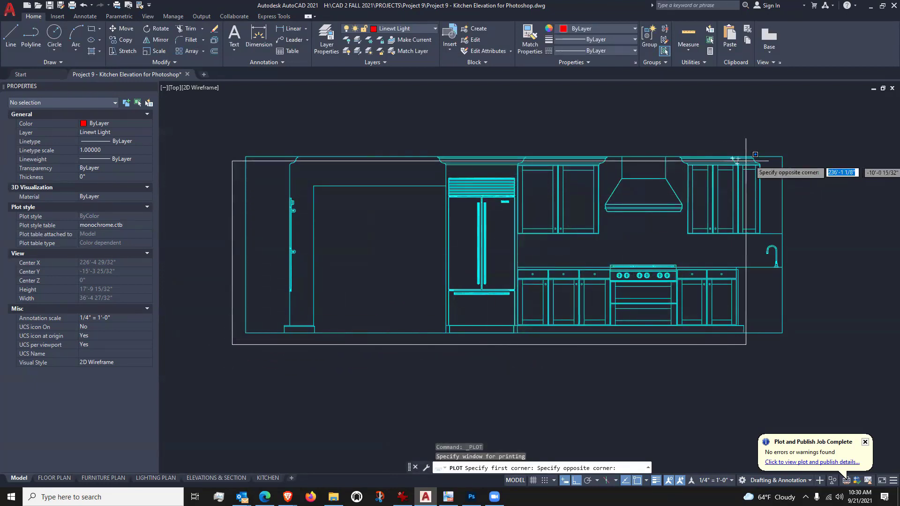
{"action": "left_click", "coordinate": [799, 146]}
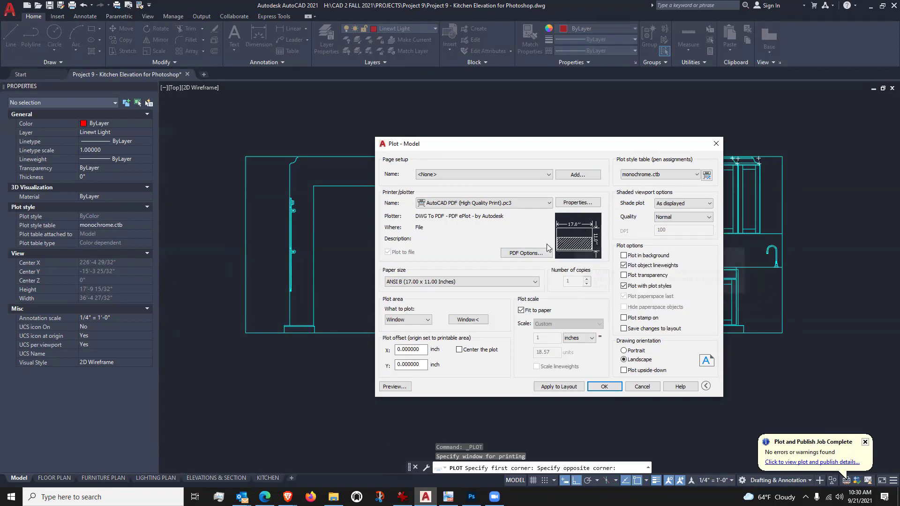
Step: Try a fixed plot scale of 1/8" = 1'-0", then restore fitting the plot to the paper
{"action": "left_click", "coordinate": [521, 310]}
{"action": "left_click", "coordinate": [599, 324]}
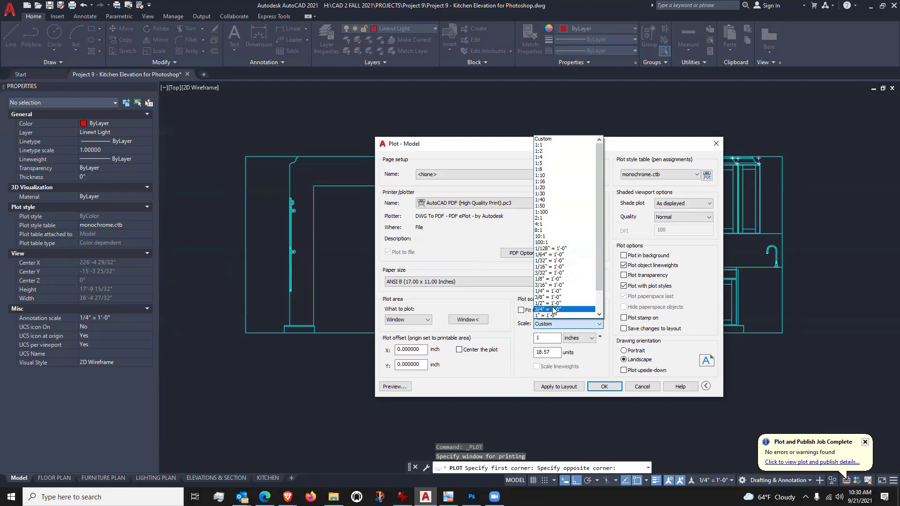
{"action": "left_click", "coordinate": [551, 279]}
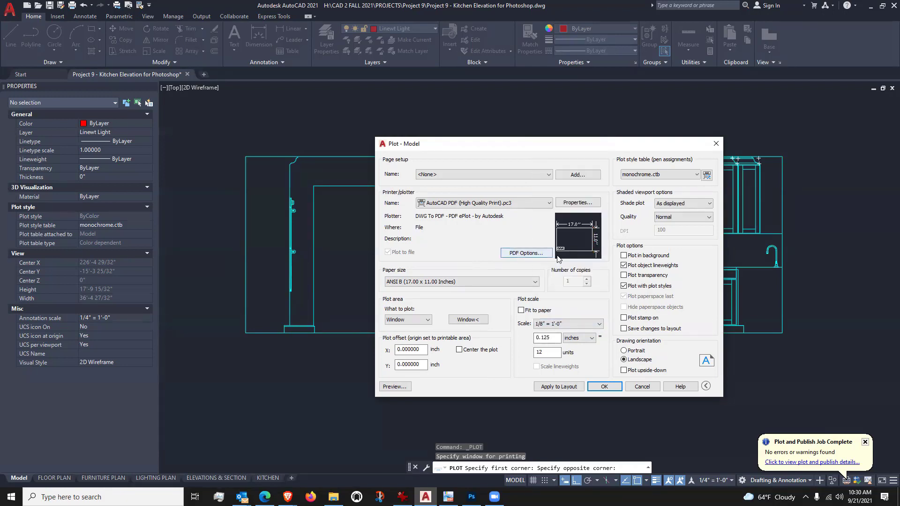
{"action": "mouse_move", "coordinate": [568, 257]}
{"action": "left_click", "coordinate": [522, 311]}
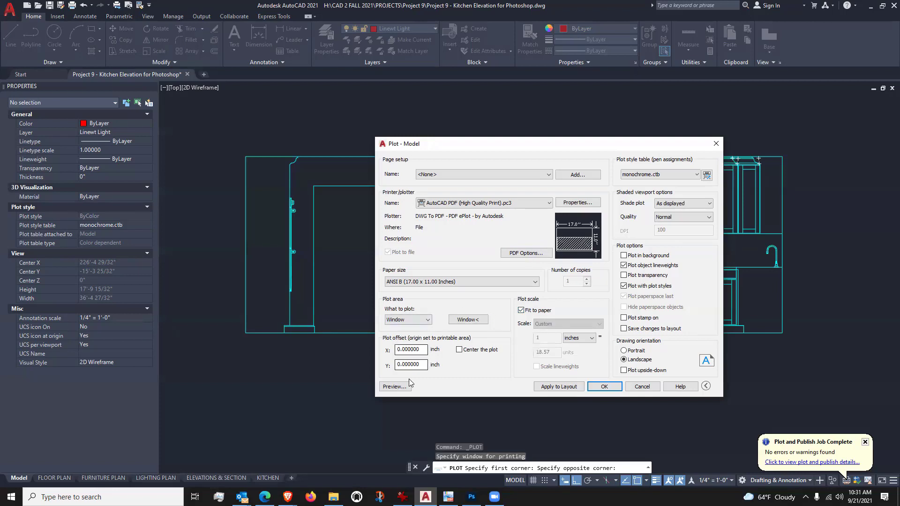
Step: Center the plot on the sheet and check it in a full plot preview, then close the preview
{"action": "left_click", "coordinate": [459, 350]}
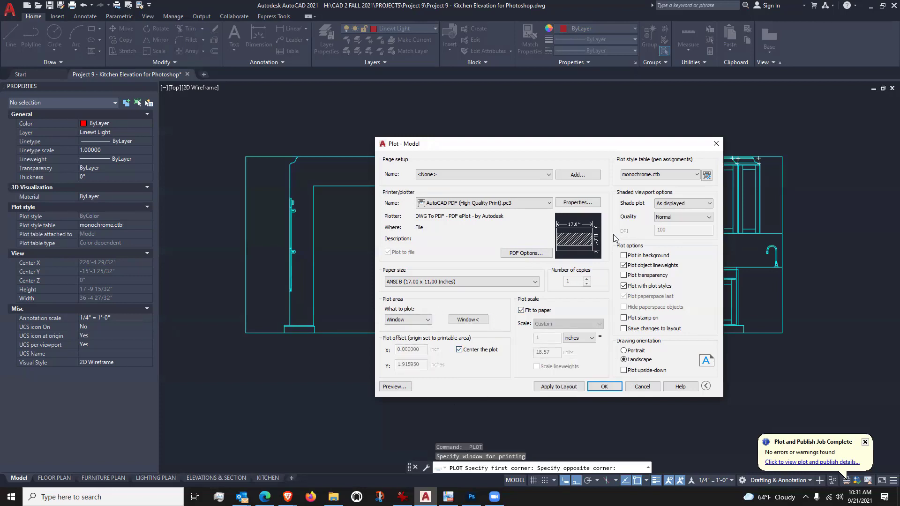
{"action": "mouse_move", "coordinate": [595, 244]}
{"action": "left_click", "coordinate": [394, 386]}
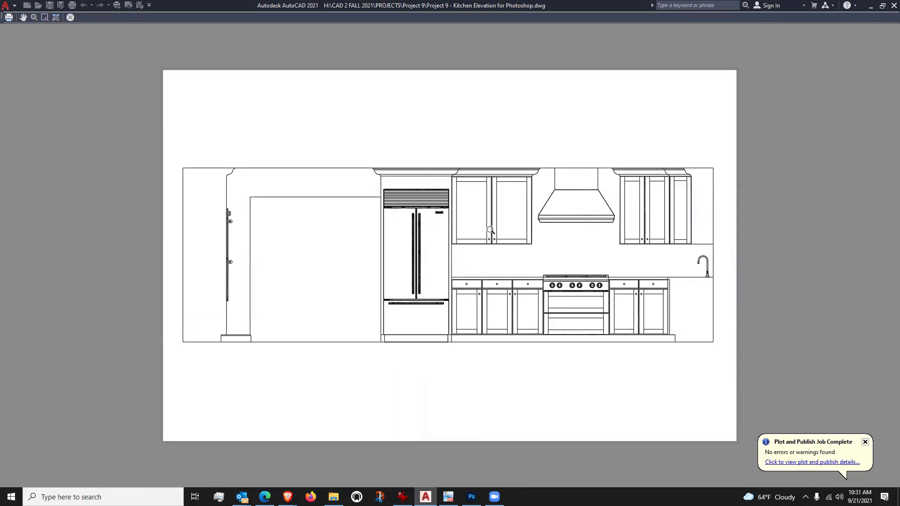
{"action": "left_click", "coordinate": [70, 17]}
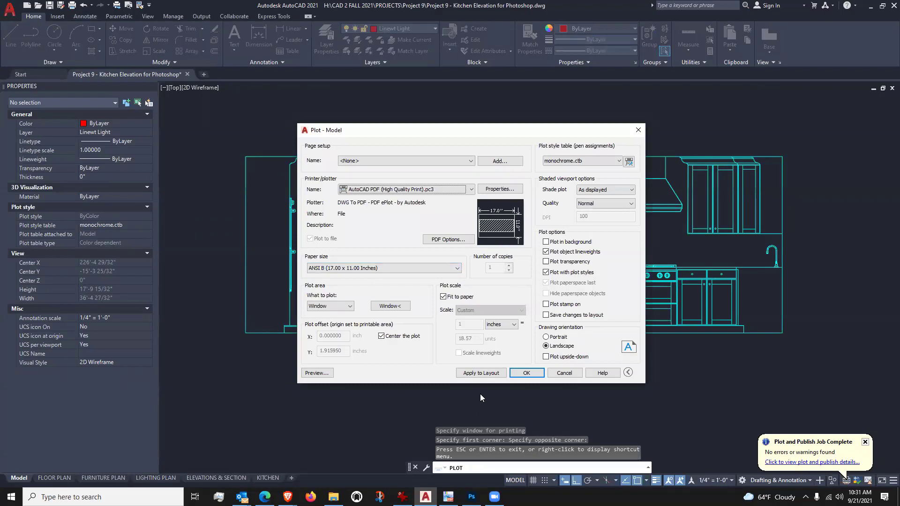
Step: Apply the plot settings to the layout and plot the elevation to a PDF named KITCHEN ELEVATION in the Project 9 folder
{"action": "left_click", "coordinate": [486, 374]}
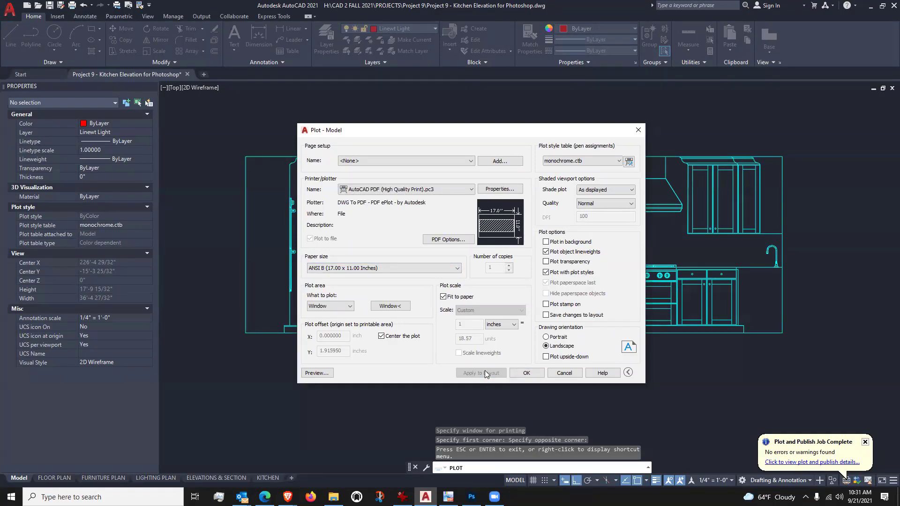
{"action": "left_click", "coordinate": [526, 373]}
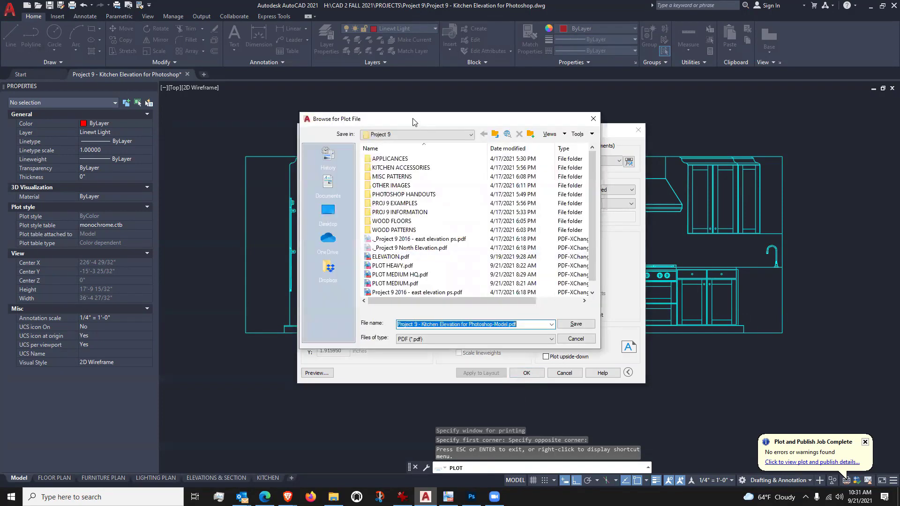
{"action": "left_click_drag", "start_coordinate": [413, 122], "coordinate": [396, 141]}
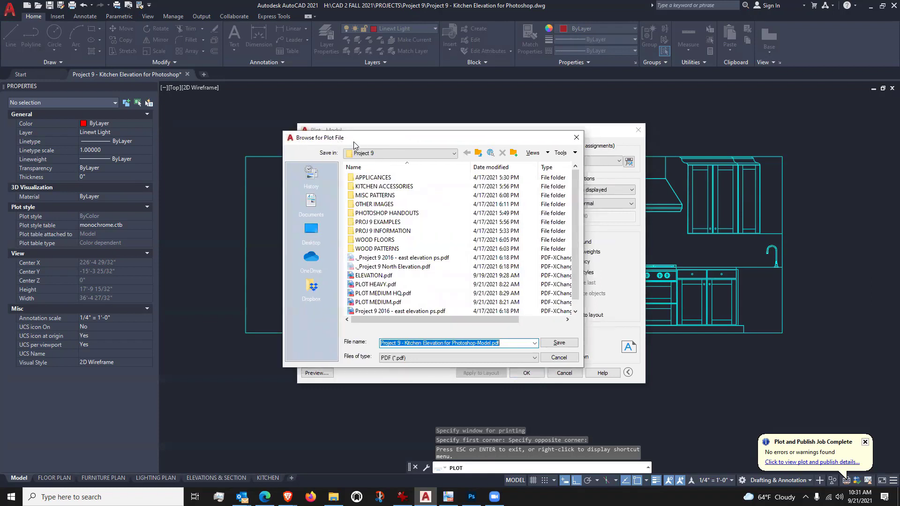
{"action": "left_click", "coordinate": [451, 155]}
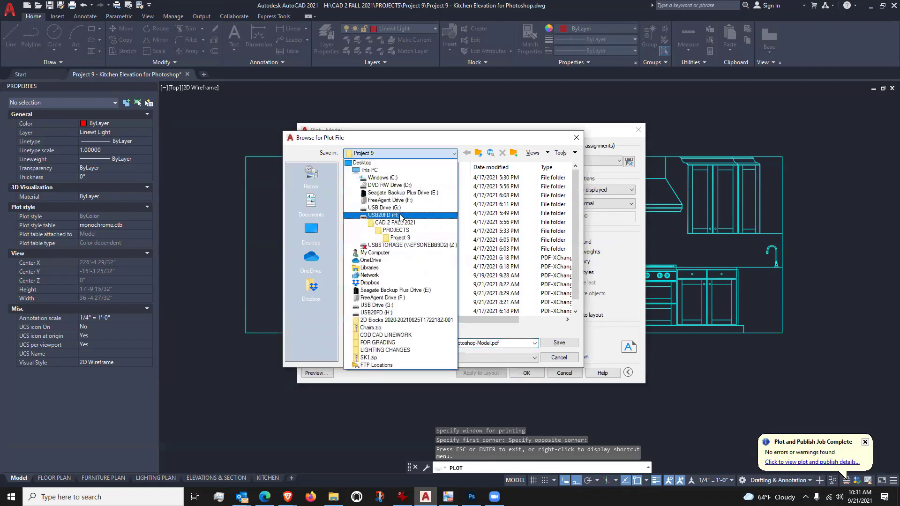
{"action": "left_click", "coordinate": [406, 238]}
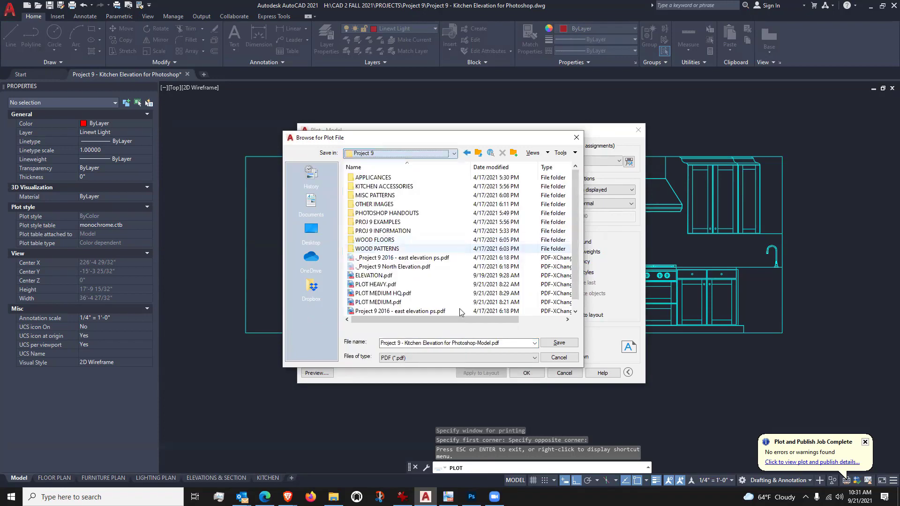
{"action": "left_click", "coordinate": [496, 343]}
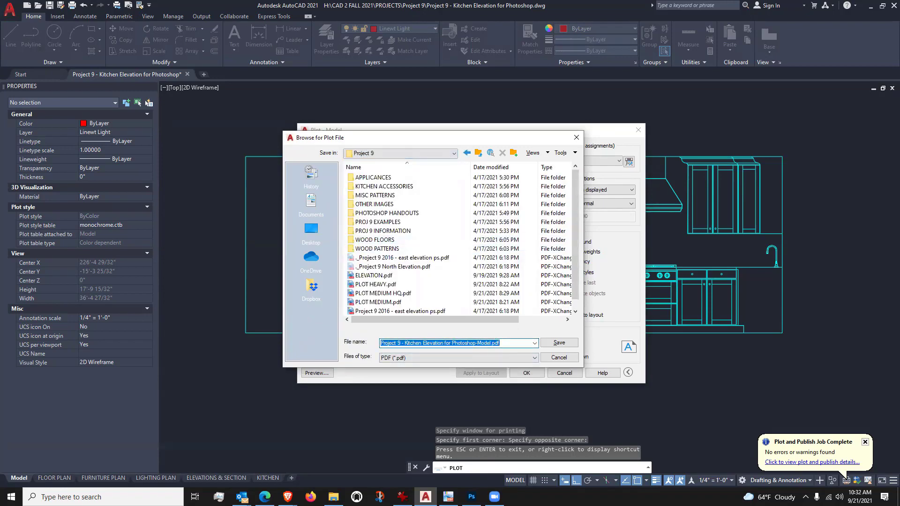
{"action": "type", "text": "KITCHEN "}
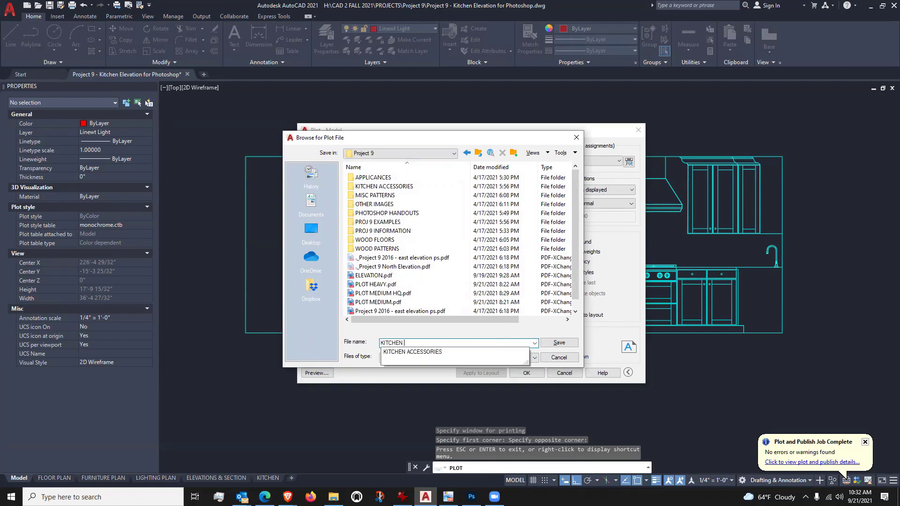
{"action": "type", "text": "ELEVATION"}
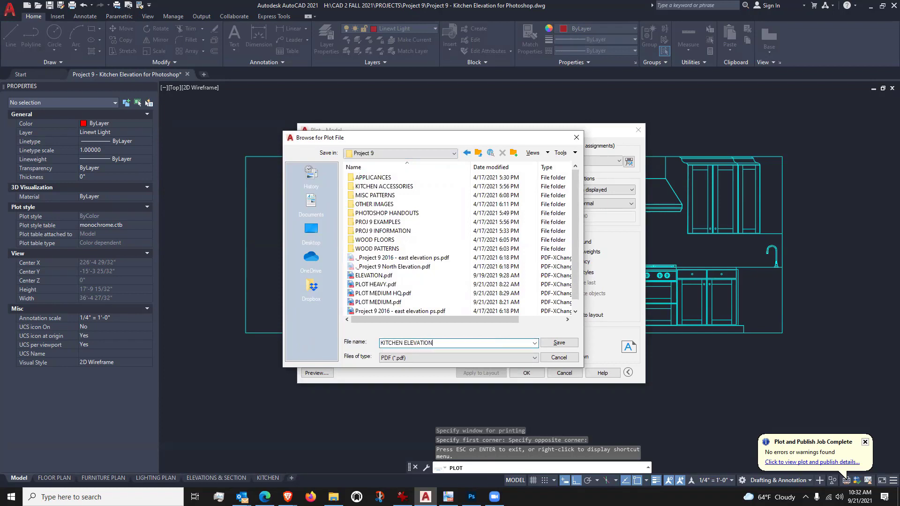
{"action": "left_click", "coordinate": [555, 344]}
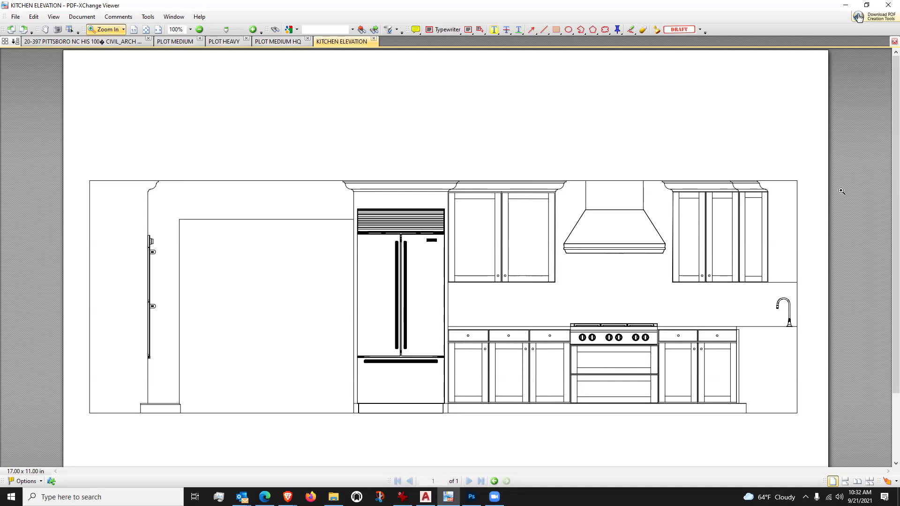
{"action": "left_click", "coordinate": [842, 6]}
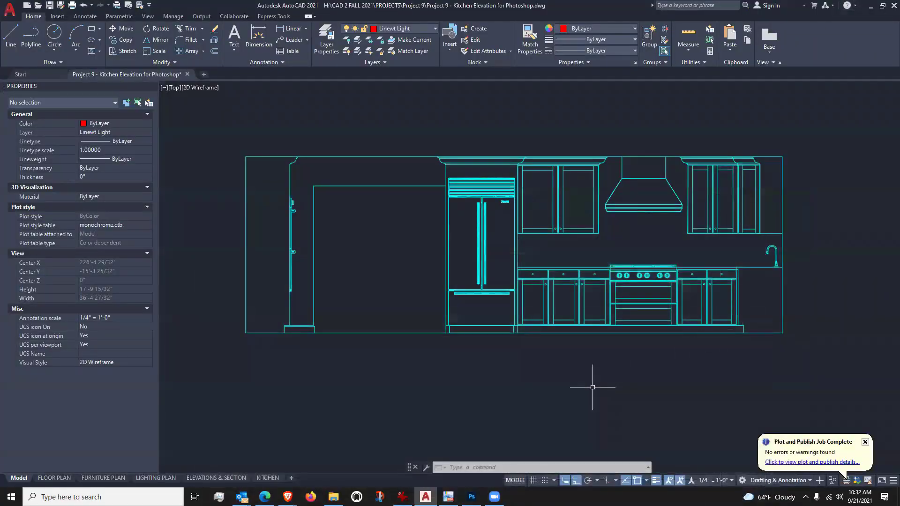
Step: Switch to Photoshop and set up a new document from the recent custom 17 x 11 in preset at 300 ppi
{"action": "left_click", "coordinate": [472, 496]}
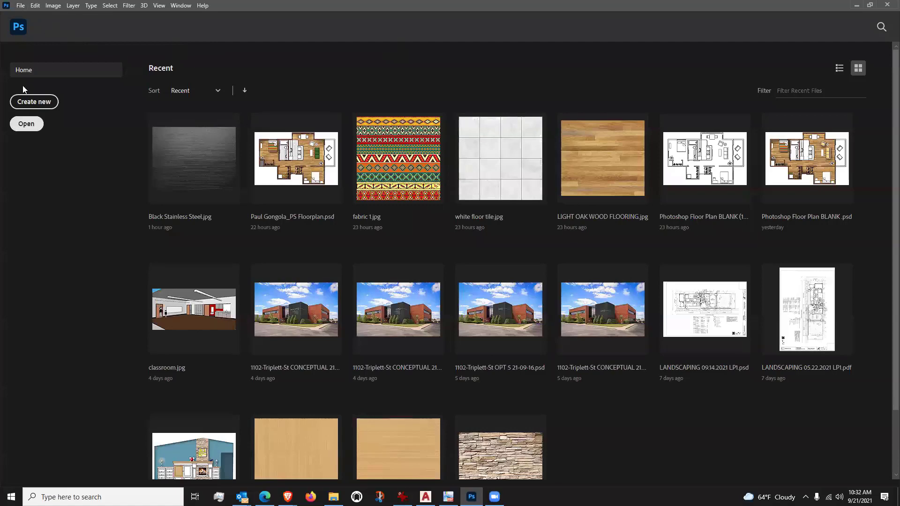
{"action": "left_click", "coordinate": [19, 6]}
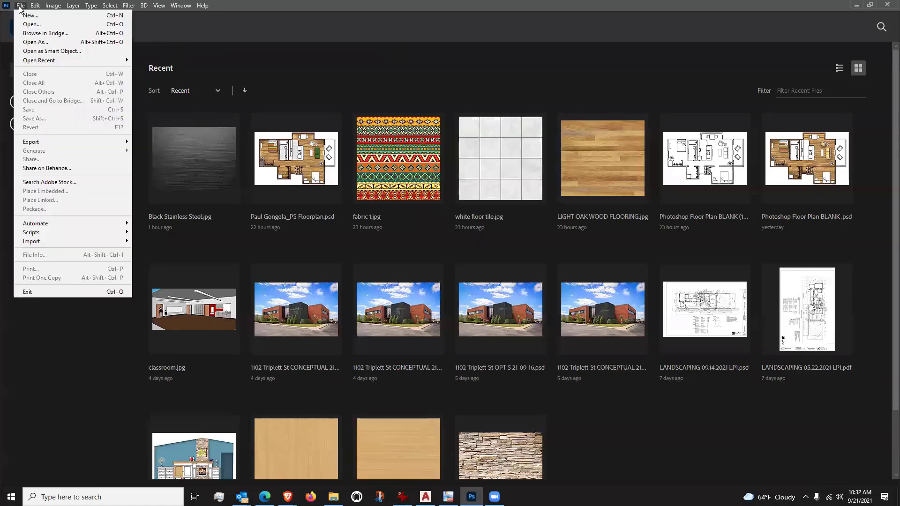
{"action": "left_click", "coordinate": [30, 15]}
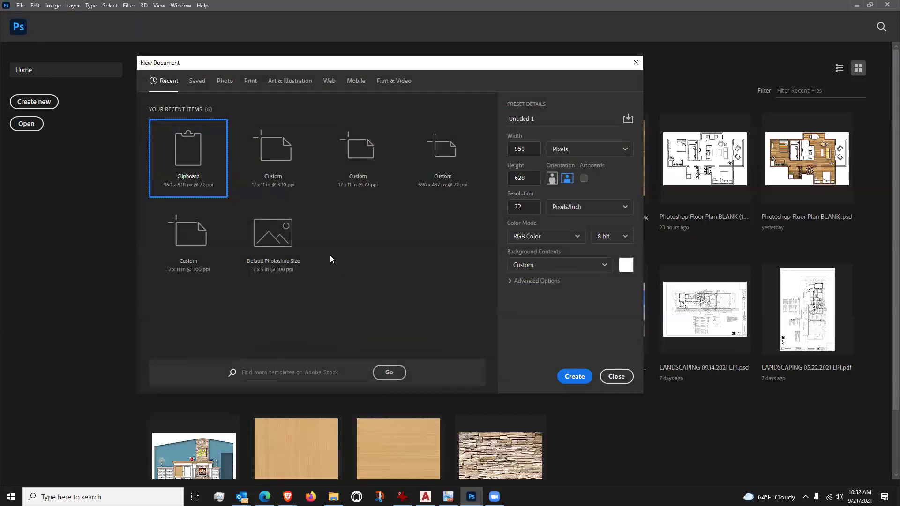
{"action": "left_click", "coordinate": [263, 154]}
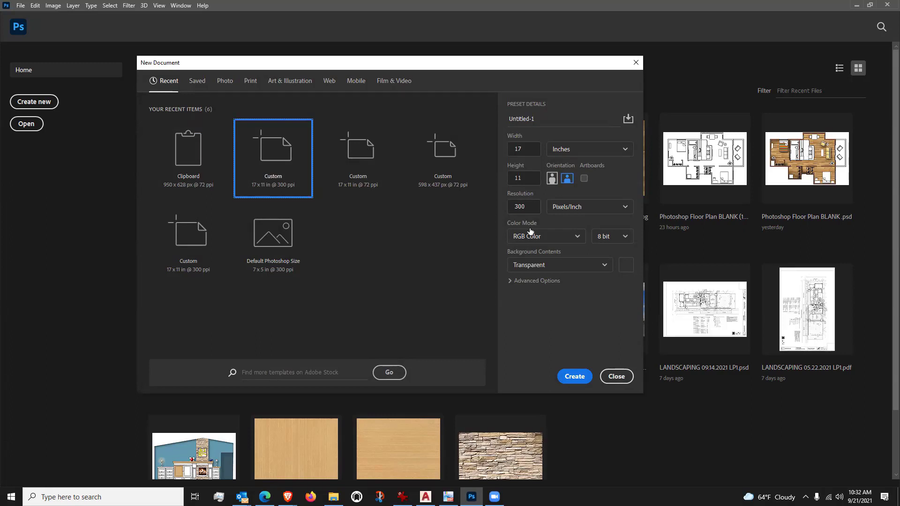
Step: Try CMYK Color as the new document's color mode, then restore RGB Color
{"action": "left_click", "coordinate": [578, 236]}
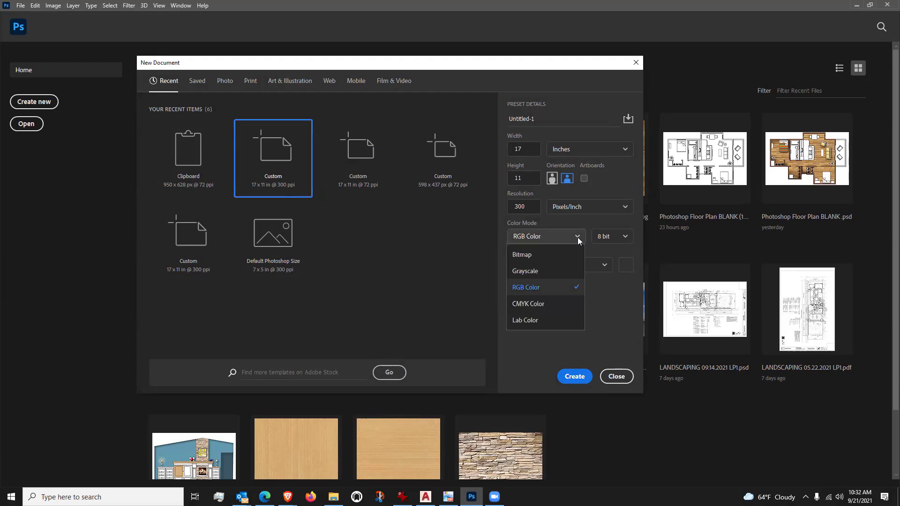
{"action": "left_click", "coordinate": [577, 237]}
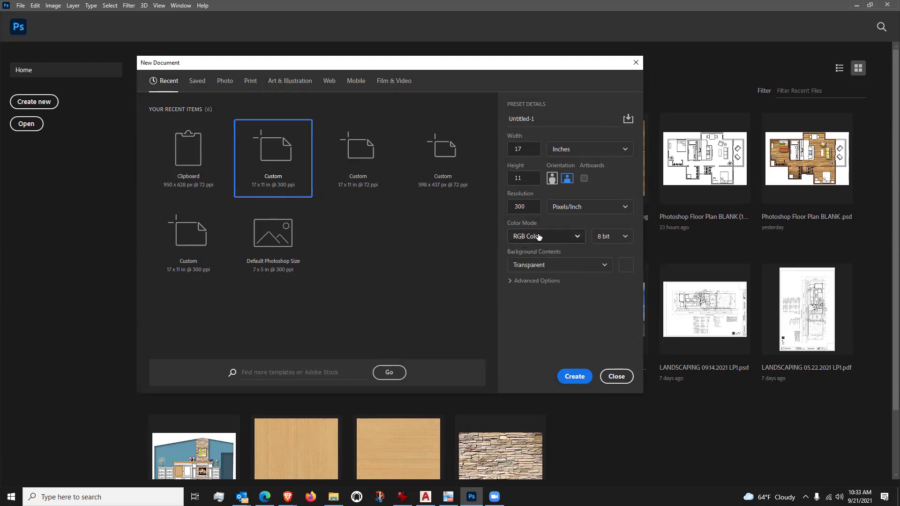
{"action": "left_click", "coordinate": [566, 237]}
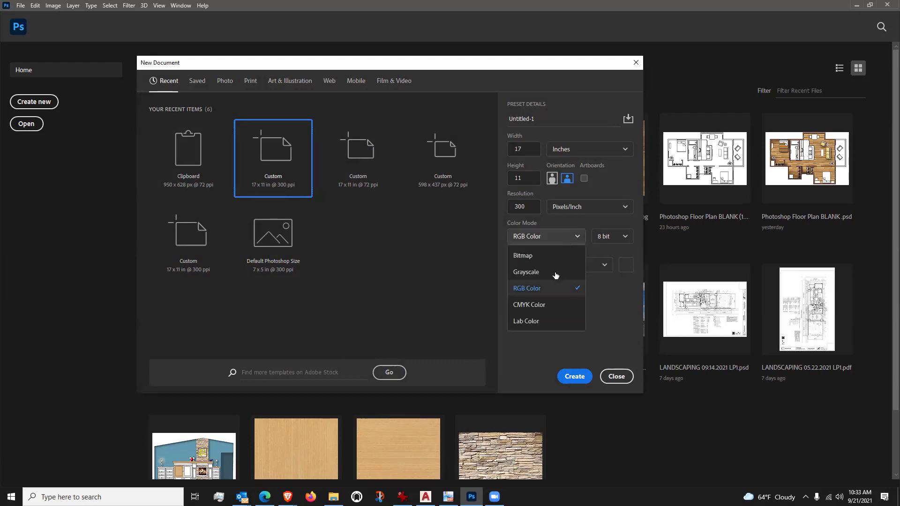
{"action": "left_click", "coordinate": [528, 288]}
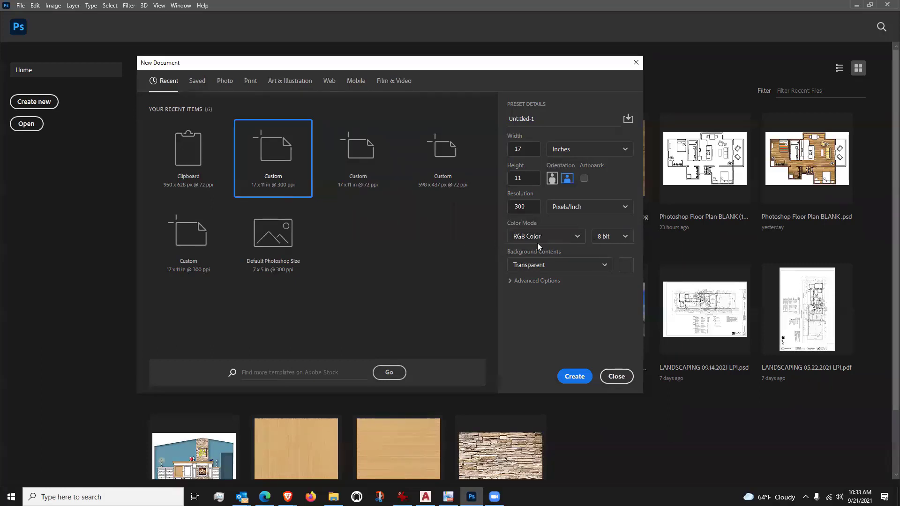
{"action": "left_click", "coordinate": [577, 236]}
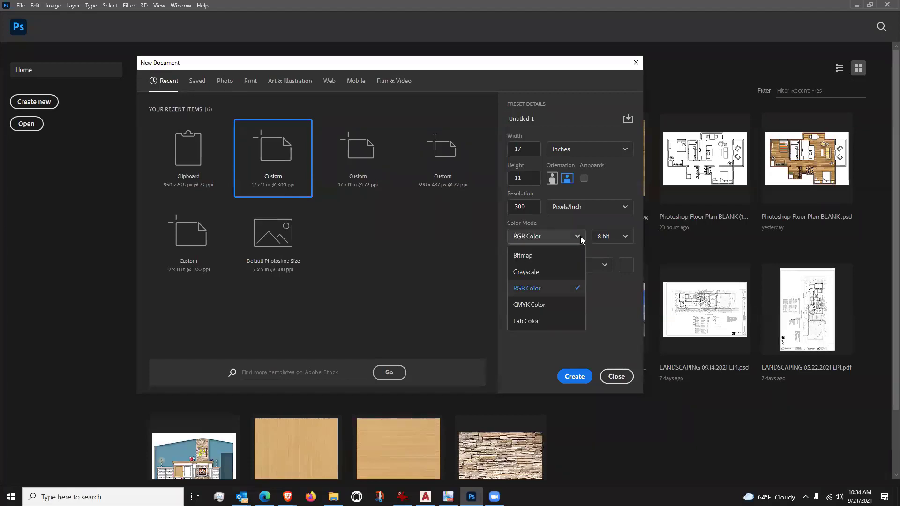
{"action": "left_click", "coordinate": [536, 308]}
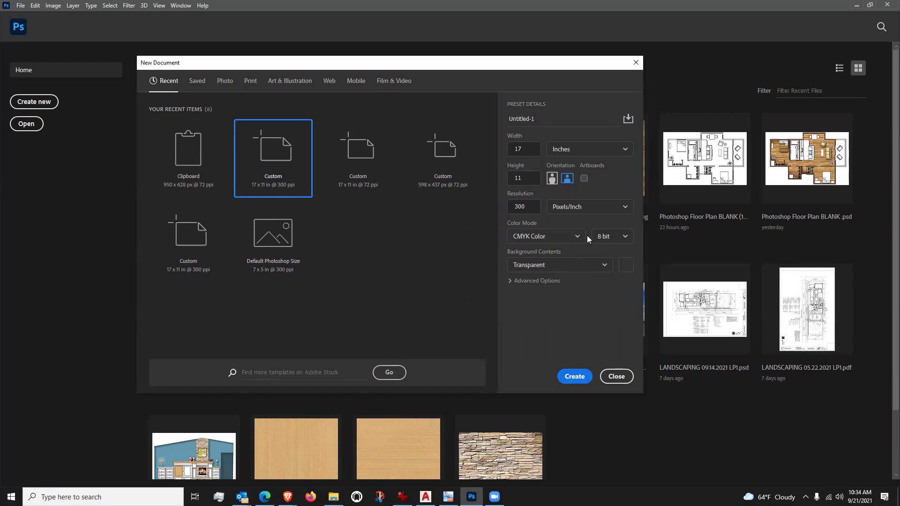
{"action": "left_click", "coordinate": [559, 243]}
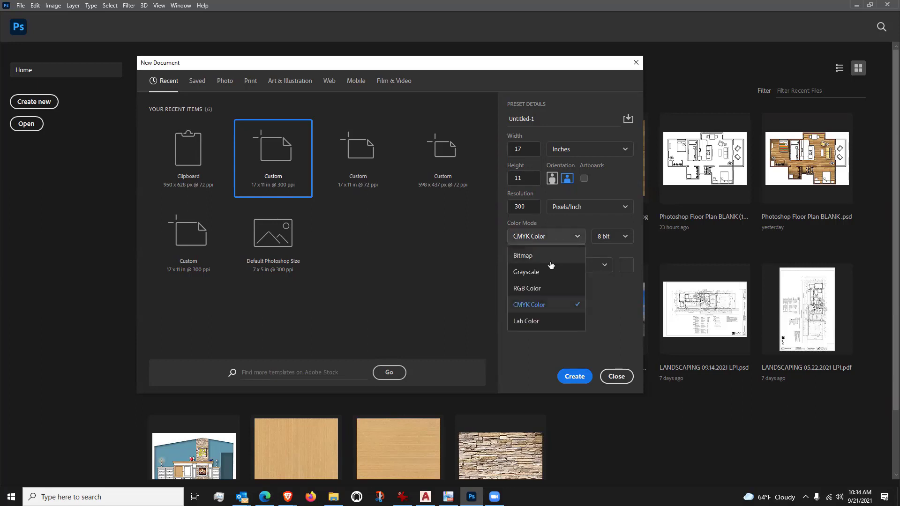
{"action": "left_click", "coordinate": [531, 289]}
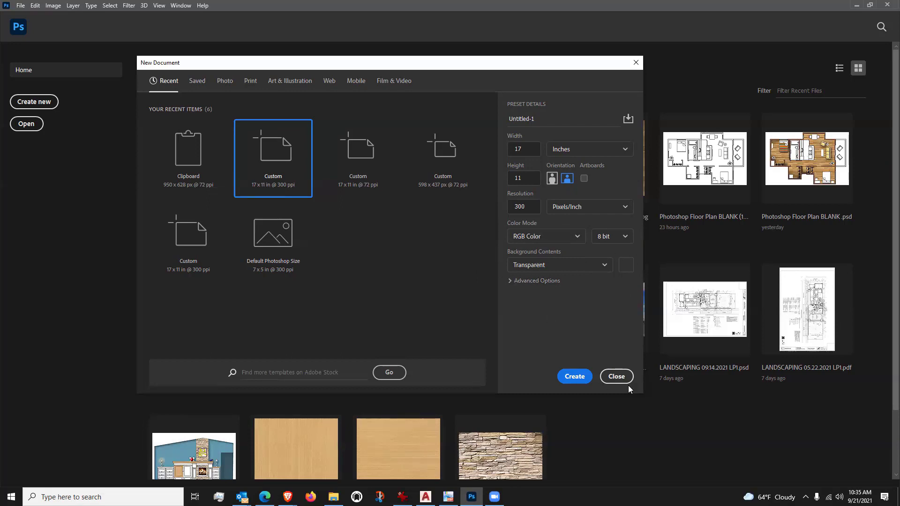
Step: Create the document and save it as a PSD in the Project 9 folder, named with the author's full name plus _PSKitchen
{"action": "left_click", "coordinate": [575, 375]}
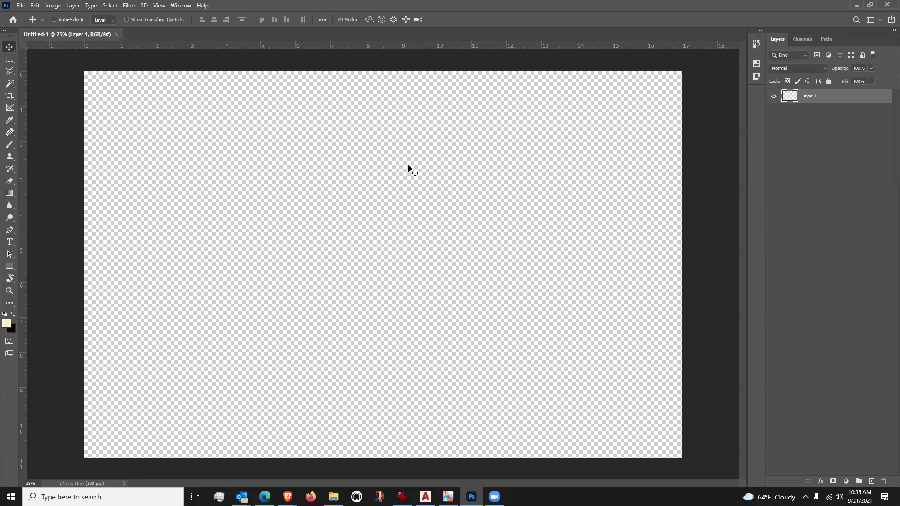
{"action": "left_click", "coordinate": [21, 6]}
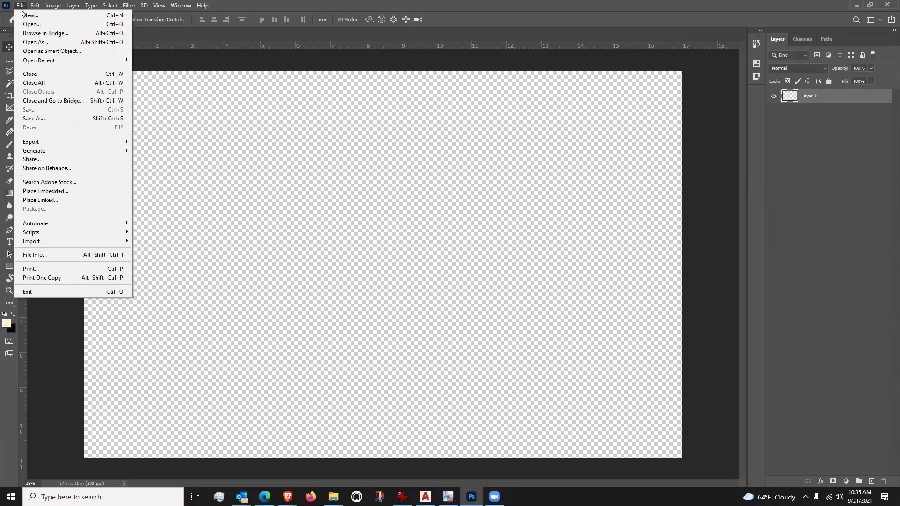
{"action": "left_click", "coordinate": [35, 118]}
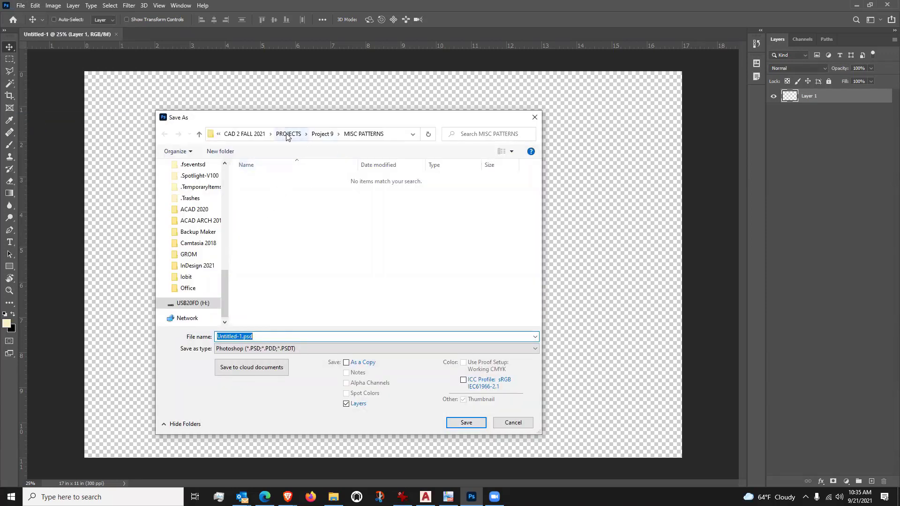
{"action": "left_click", "coordinate": [322, 134]}
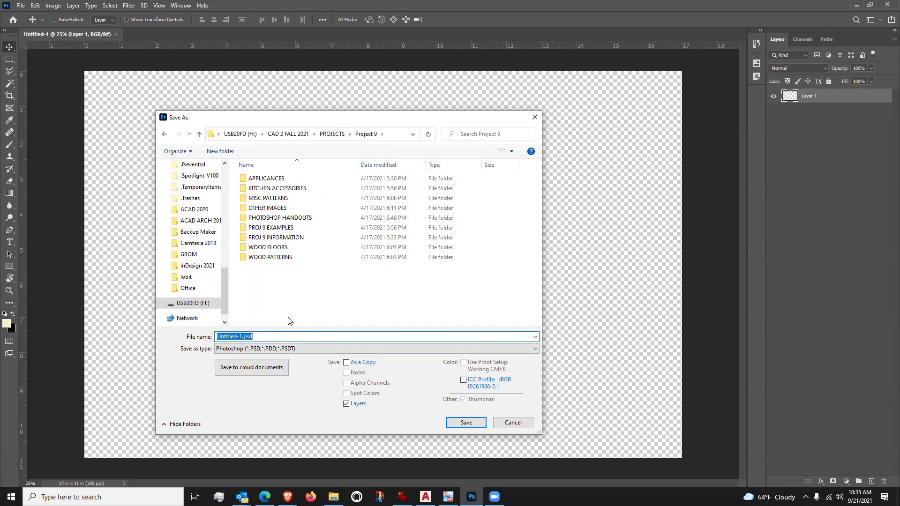
{"action": "type", "text": "PAUL GONGOLA_PSKitchen"}
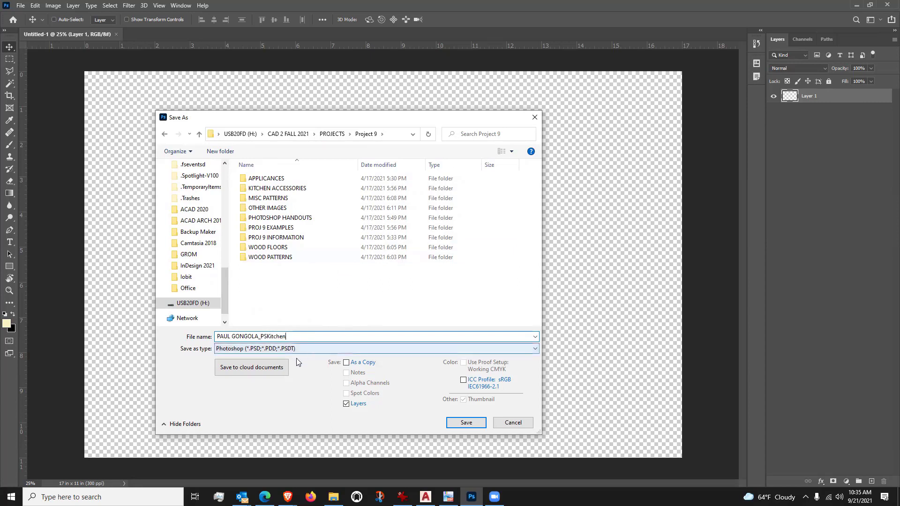
{"action": "left_click", "coordinate": [466, 423]}
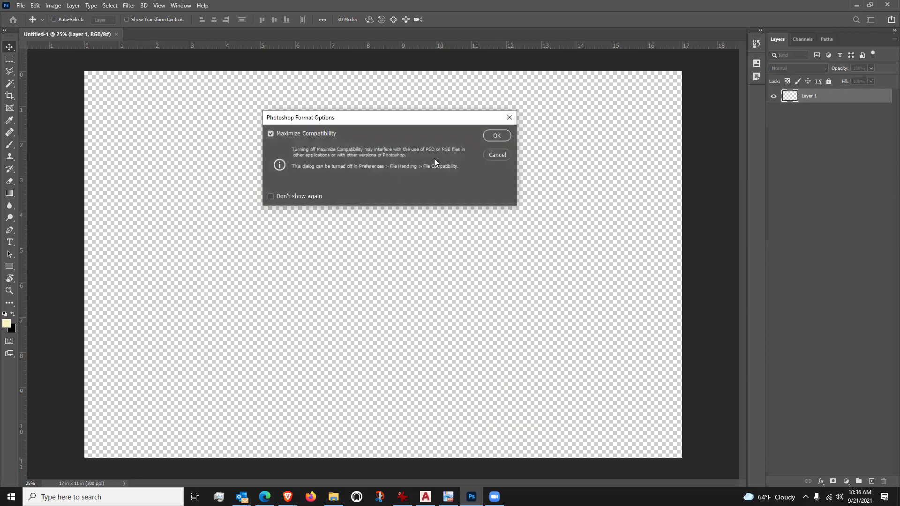
{"action": "left_click", "coordinate": [496, 136]}
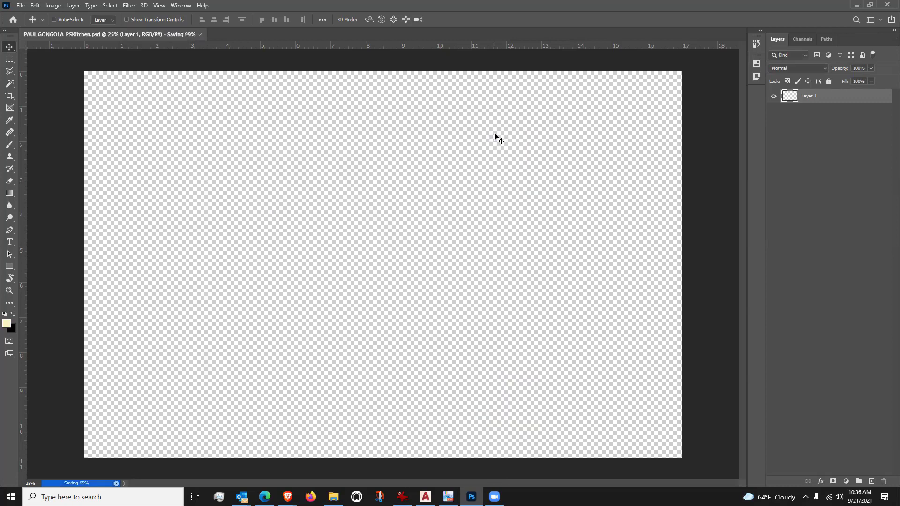
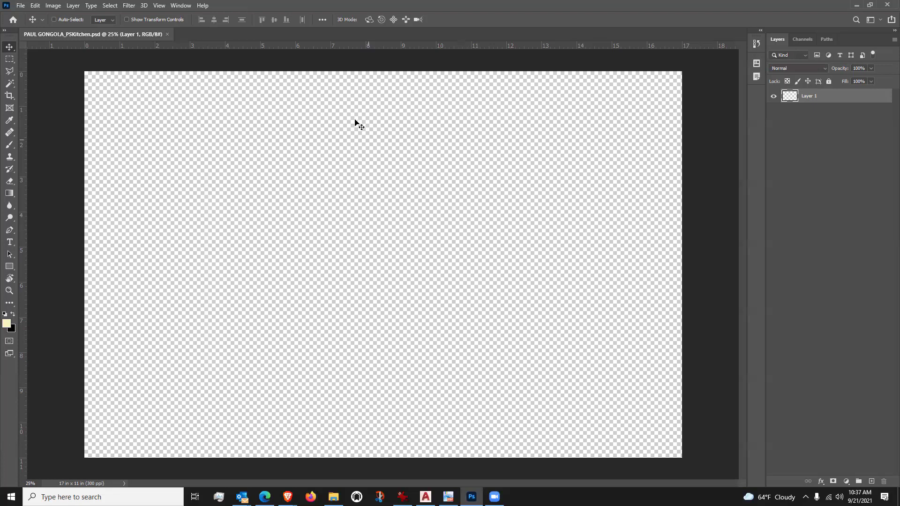
Step: Place KITCHEN ELEVATION.pdf from the Project 9 folder as an embedded smart object, cropped to its bounding box
{"action": "left_click", "coordinate": [20, 6]}
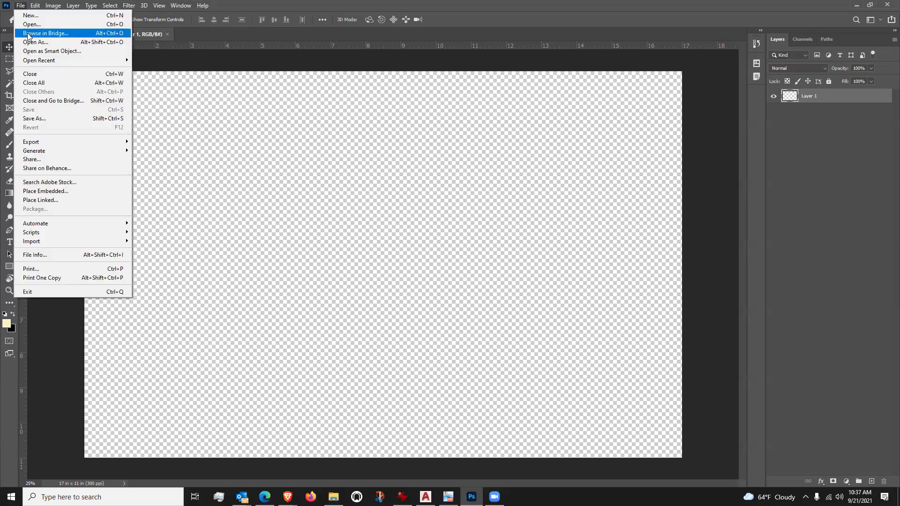
{"action": "left_click", "coordinate": [46, 195]}
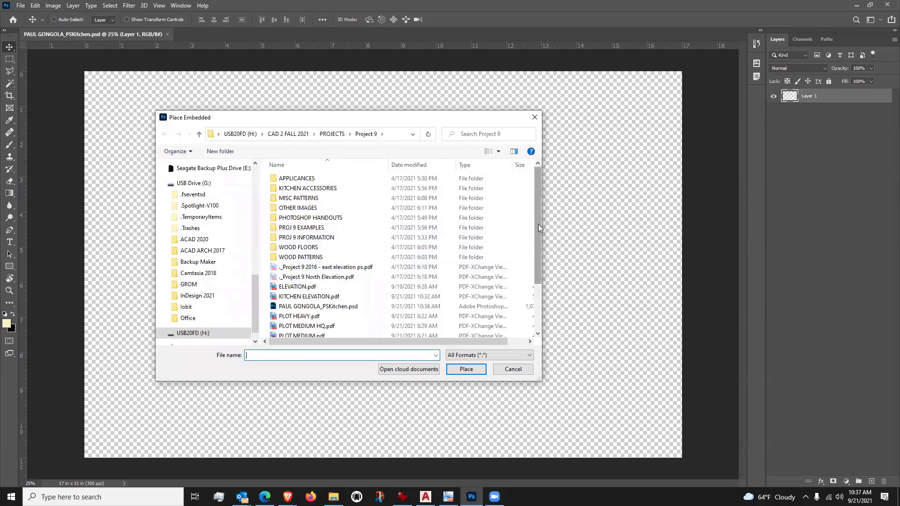
{"action": "left_click_drag", "start_coordinate": [538, 226], "coordinate": [538, 272]}
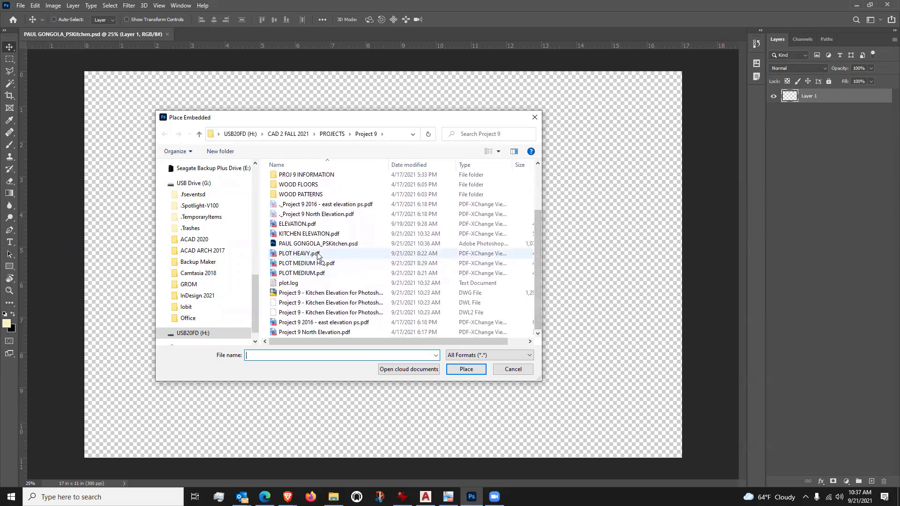
{"action": "left_click", "coordinate": [294, 235]}
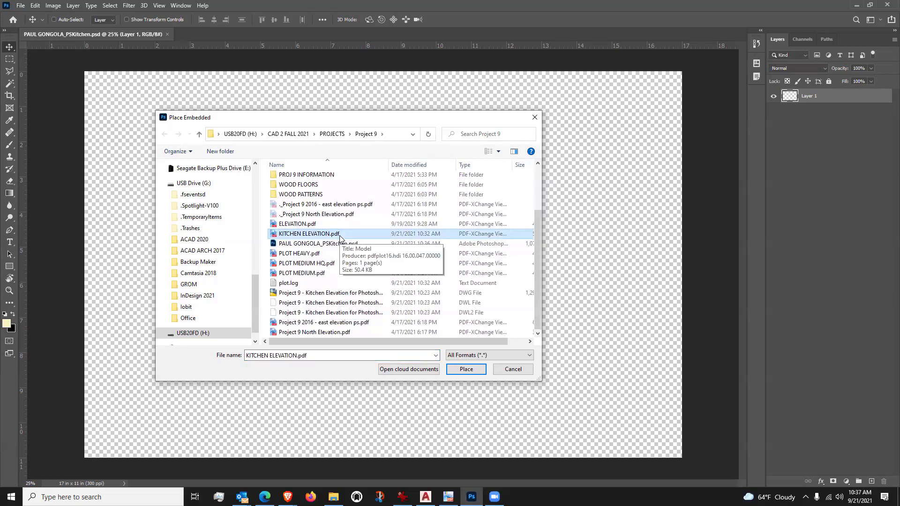
{"action": "left_click", "coordinate": [466, 369]}
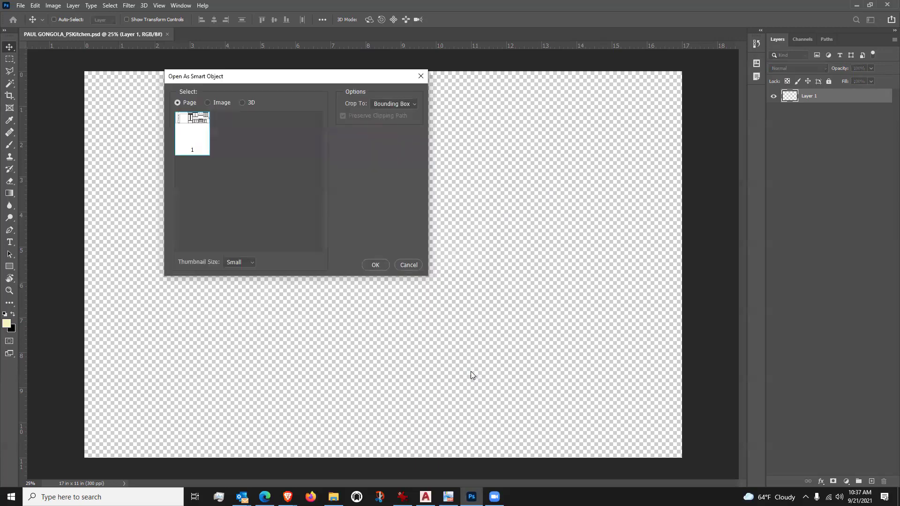
{"action": "left_click", "coordinate": [375, 265]}
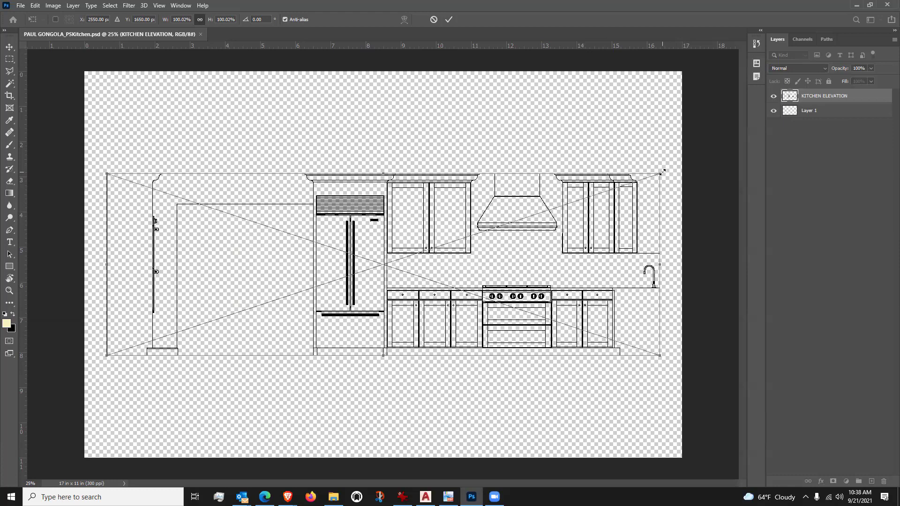
Step: Try resizing, rotating and moving the placed elevation, then undo these transformations
{"action": "left_click_drag", "start_coordinate": [662, 172], "coordinate": [485, 197]}
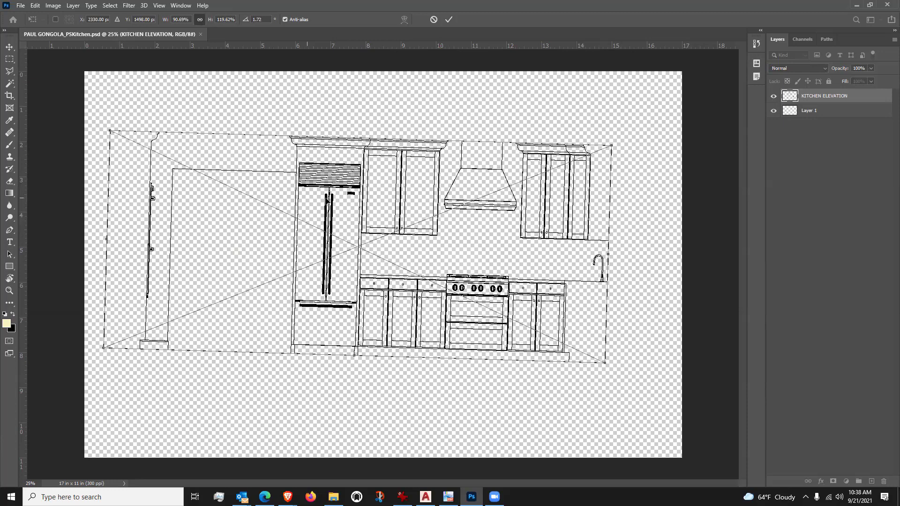
{"action": "left_click_drag", "start_coordinate": [316, 180], "coordinate": [427, 322]}
{"action": "left_click_drag", "start_coordinate": [235, 288], "coordinate": [419, 186]}
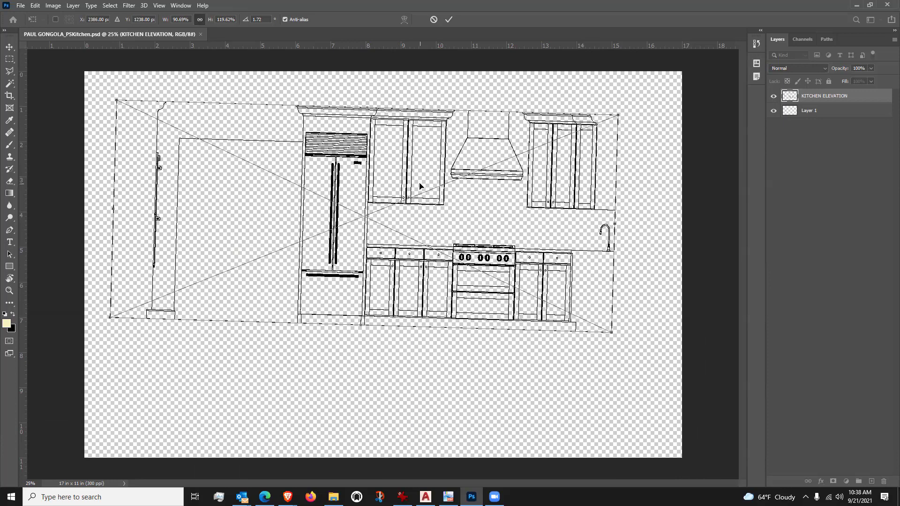
{"action": "key", "text": "ctrl+z"}
{"action": "key", "text": "ctrl+z"}
{"action": "key", "text": "ctrl+z"}
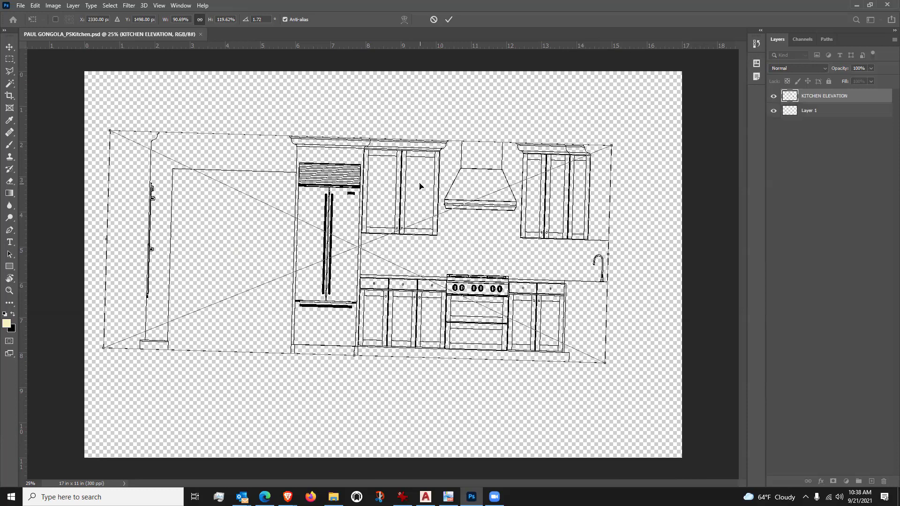
{"action": "key", "text": "ctrl+z"}
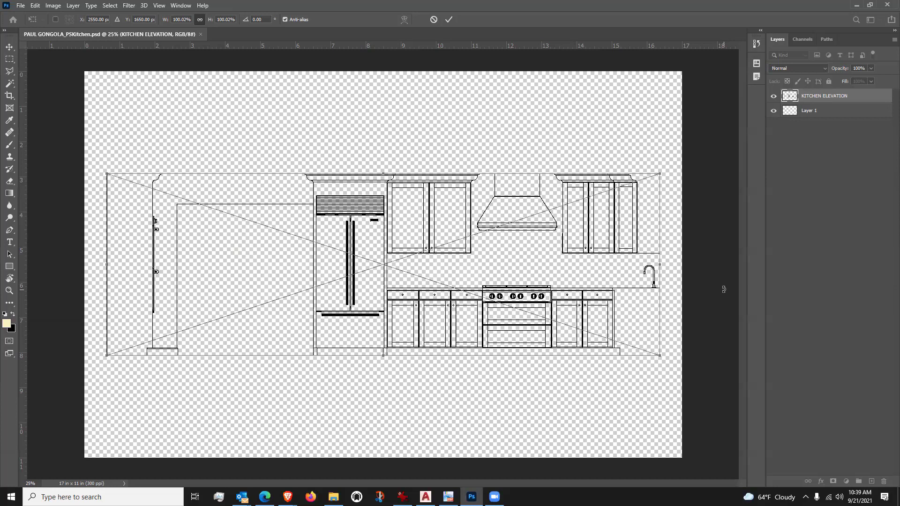
Step: Commit the placed kitchen elevation at its original size and position
{"action": "key", "text": "Return"}
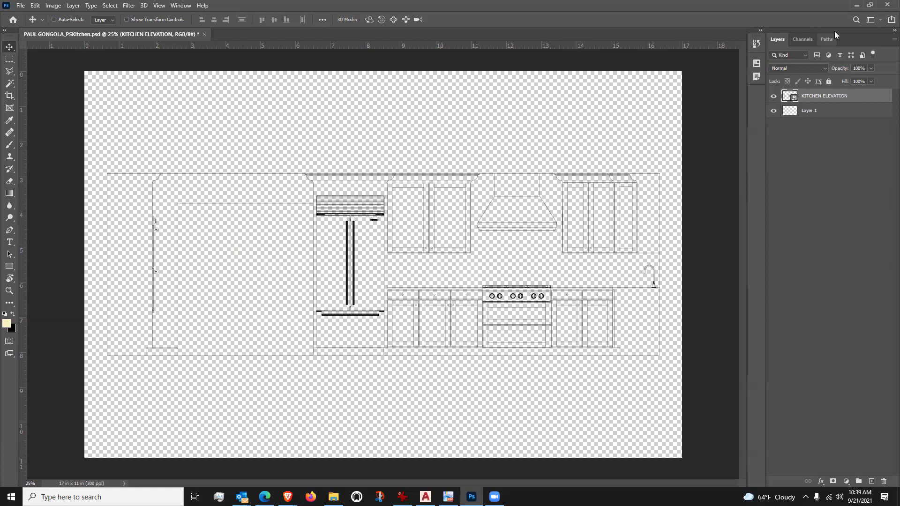
Step: Show the Libraries panel, view the Channels and Paths panels, and return to the Layers panel
{"action": "left_click", "coordinate": [181, 6]}
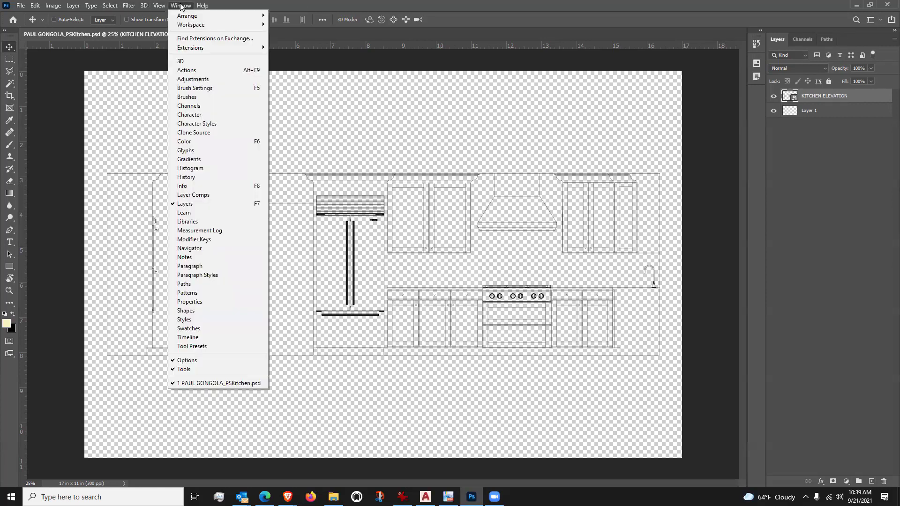
{"action": "left_click", "coordinate": [197, 223]}
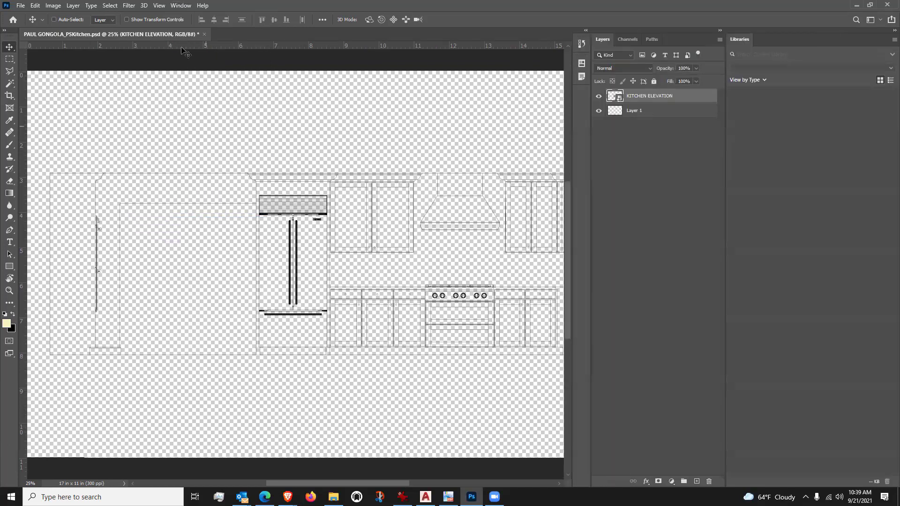
{"action": "left_click", "coordinate": [181, 6]}
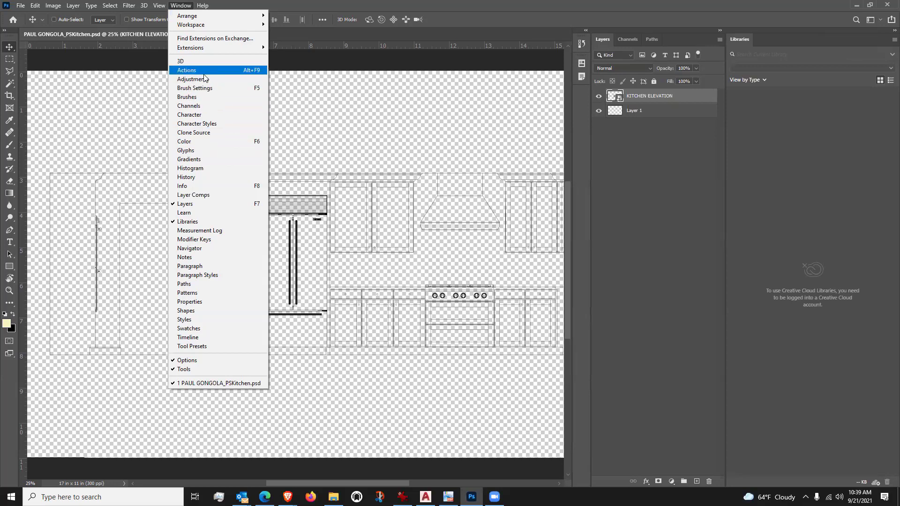
{"action": "left_click", "coordinate": [206, 106]}
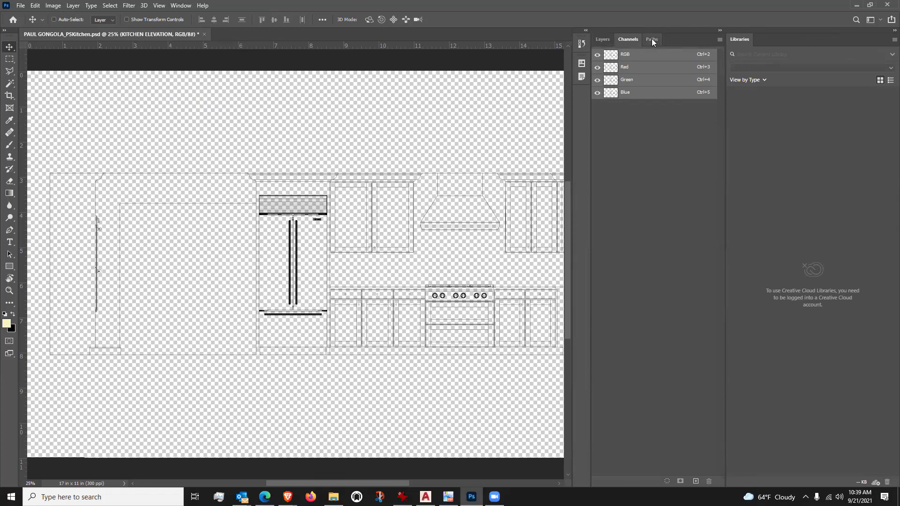
{"action": "left_click", "coordinate": [651, 38]}
{"action": "left_click", "coordinate": [625, 39]}
{"action": "left_click", "coordinate": [603, 39]}
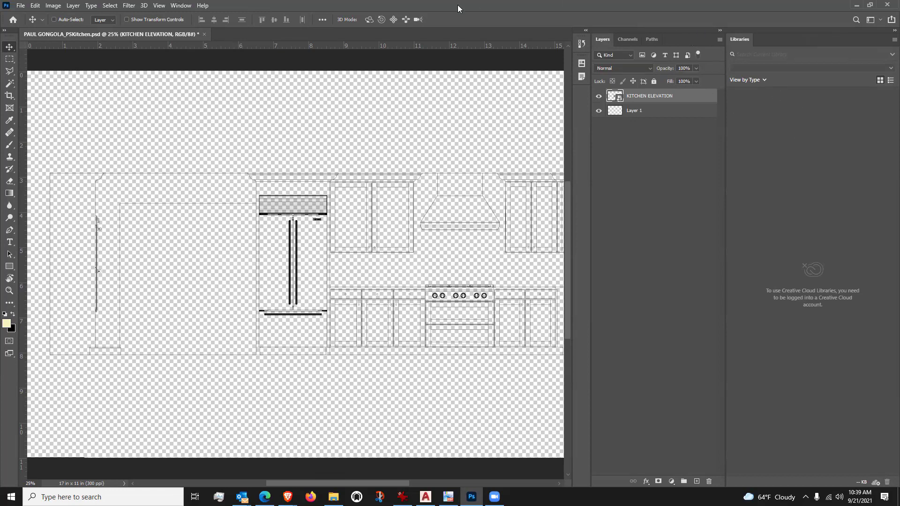
Step: Reset the Essentials workspace and close the Learn and Libraries panels
{"action": "left_click", "coordinate": [183, 5]}
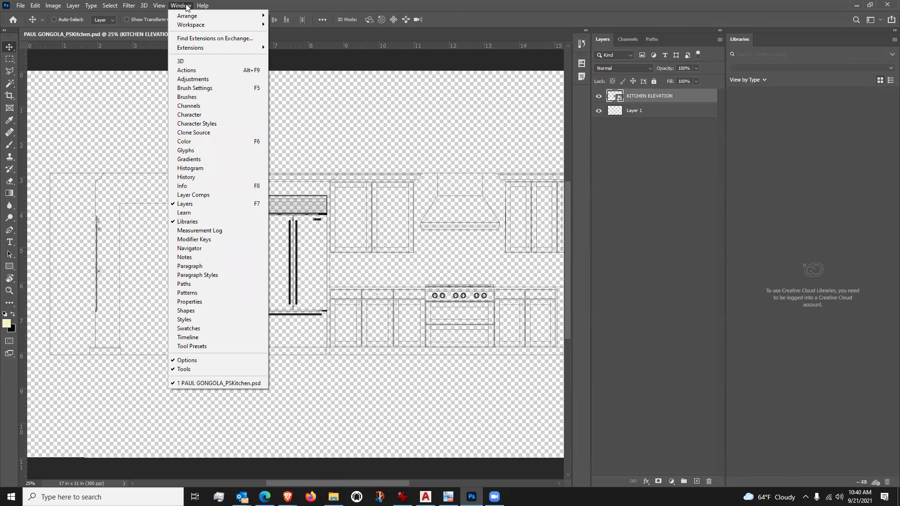
{"action": "mouse_move", "coordinate": [192, 26]}
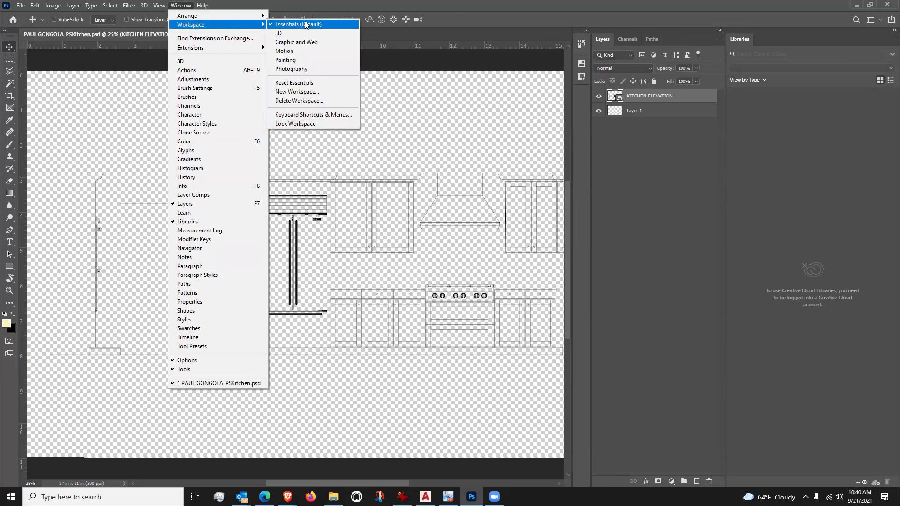
{"action": "left_click", "coordinate": [302, 83]}
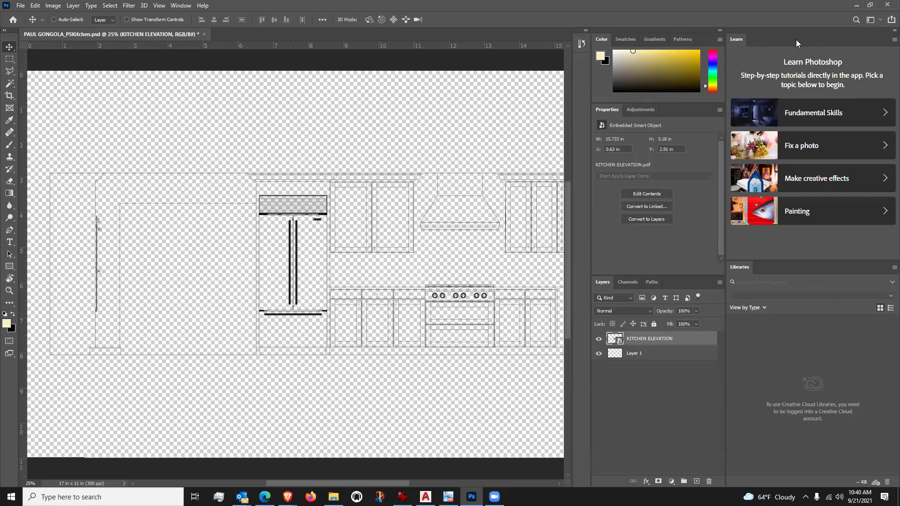
{"action": "left_click", "coordinate": [890, 40]}
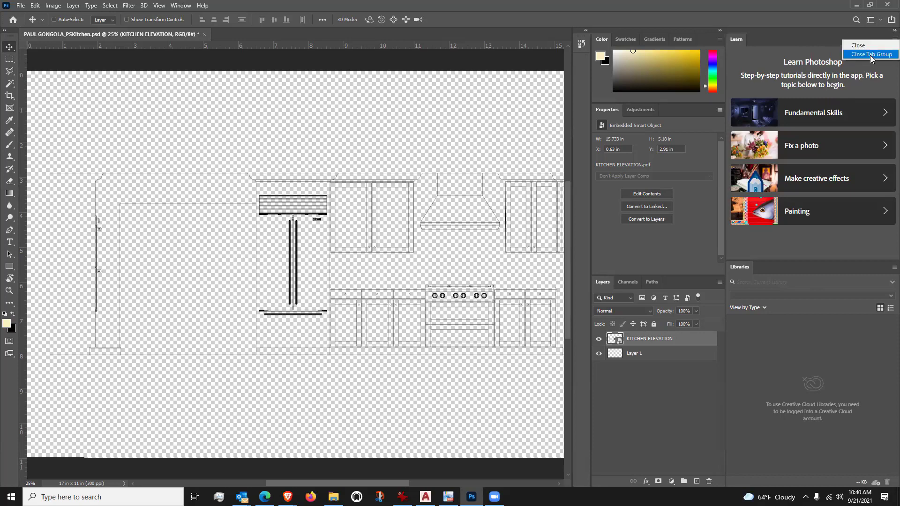
{"action": "left_click", "coordinate": [870, 56]}
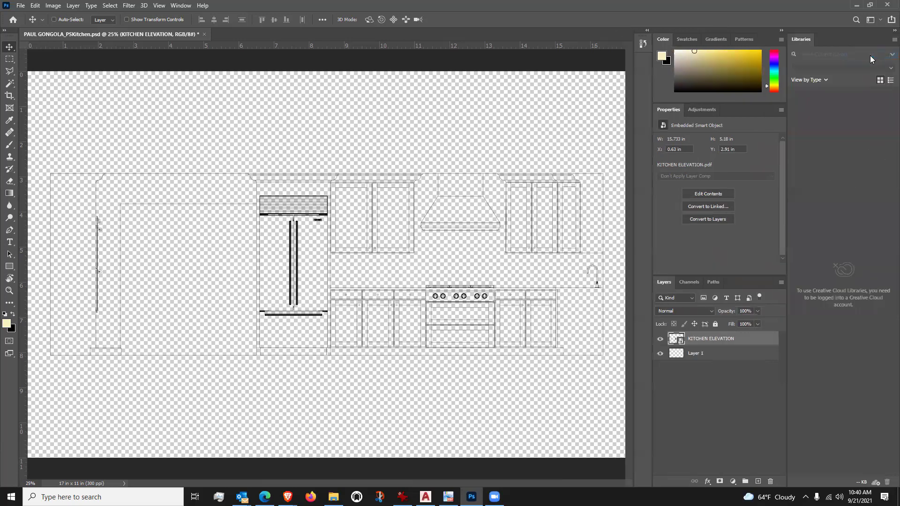
{"action": "left_click", "coordinate": [886, 43]}
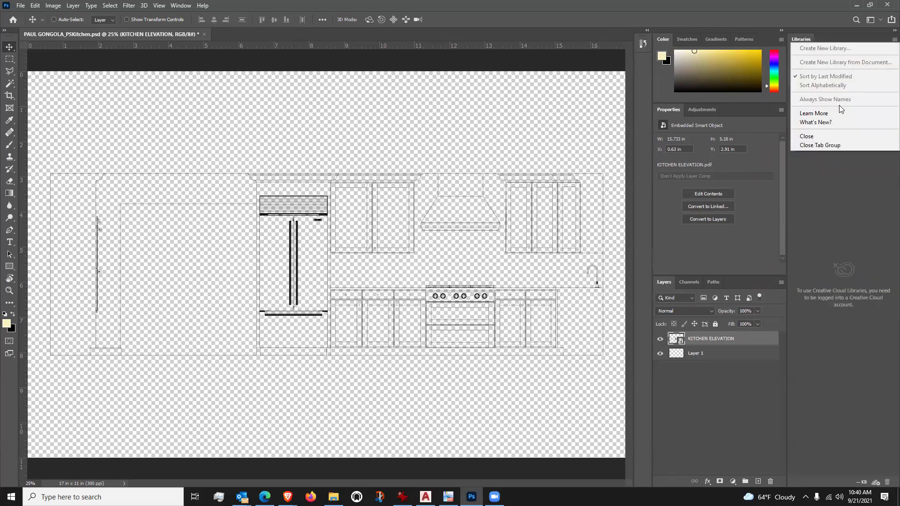
{"action": "left_click", "coordinate": [829, 137]}
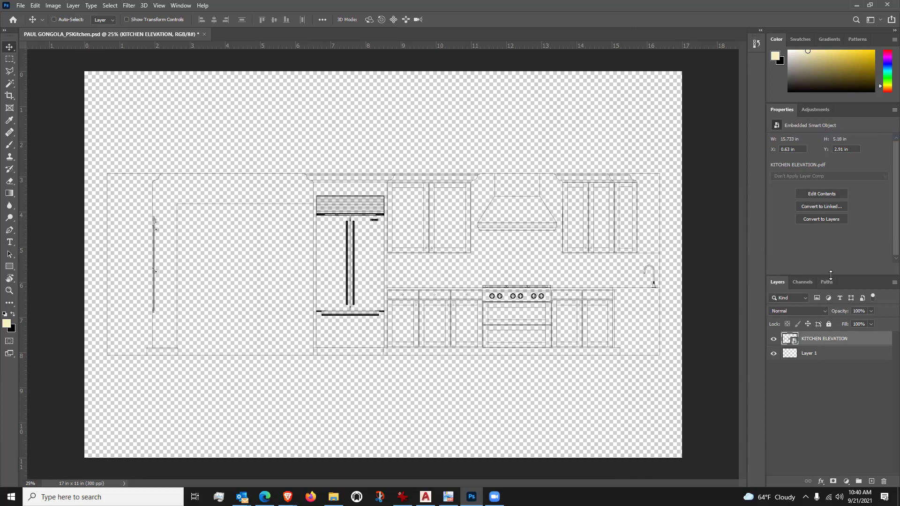
Step: Give the layer list more height by shrinking the Color and Properties panels, and look at the Swatches and Gradients panels
{"action": "left_click_drag", "start_coordinate": [831, 275], "coordinate": [822, 157]}
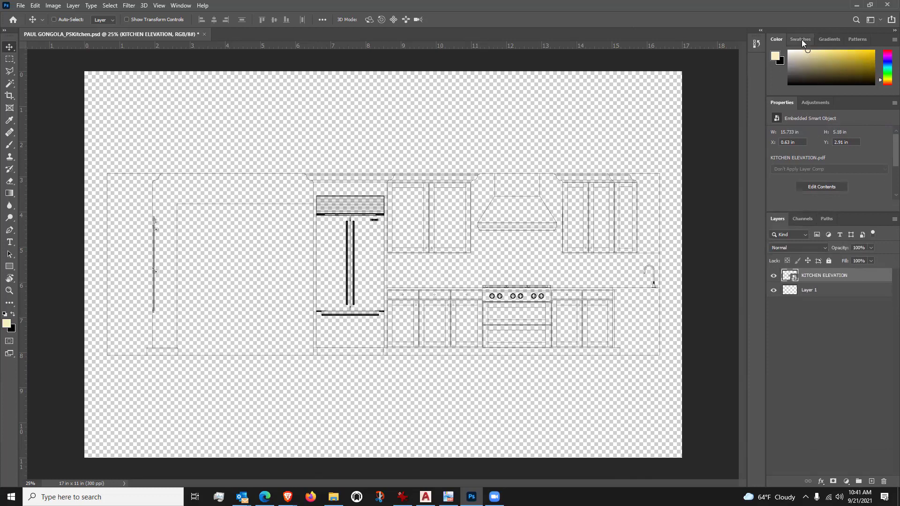
{"action": "left_click", "coordinate": [801, 39]}
{"action": "left_click", "coordinate": [824, 38]}
{"action": "left_click", "coordinate": [796, 40]}
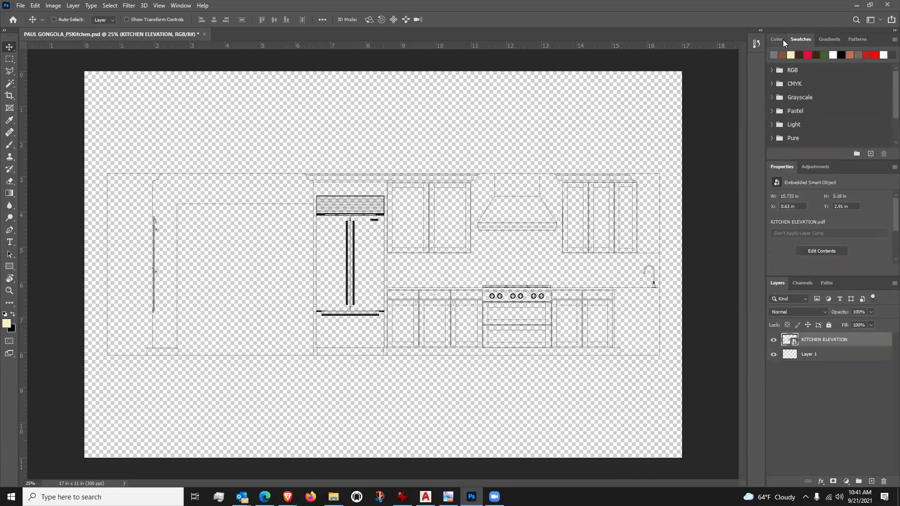
{"action": "left_click", "coordinate": [774, 40]}
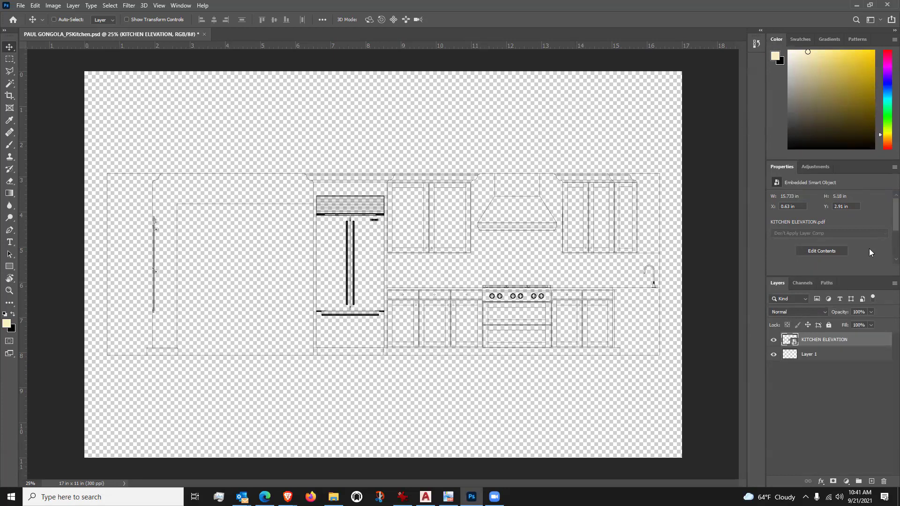
{"action": "left_click_drag", "start_coordinate": [864, 277], "coordinate": [862, 160]}
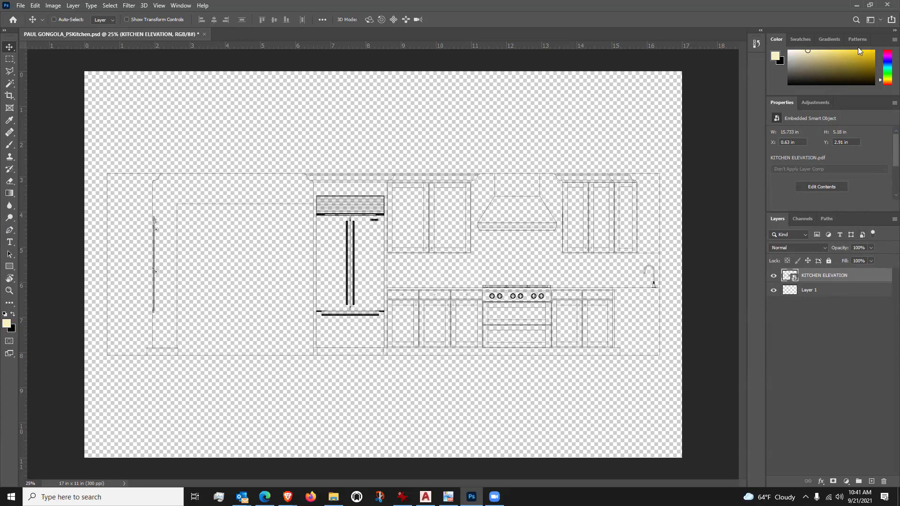
{"action": "left_click", "coordinate": [894, 39]}
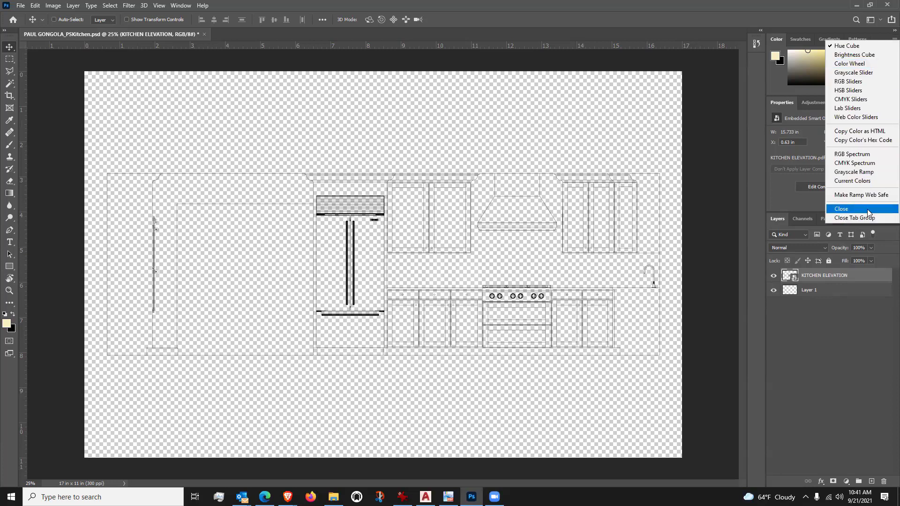
{"action": "left_click", "coordinate": [837, 366]}
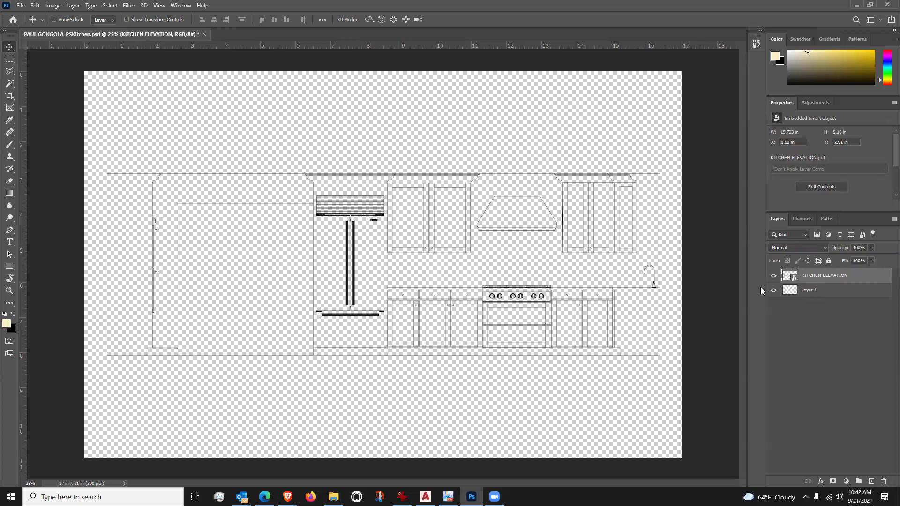
Step: Create a new layer and name it WHITE BACKGROUND
{"action": "left_click", "coordinate": [870, 482]}
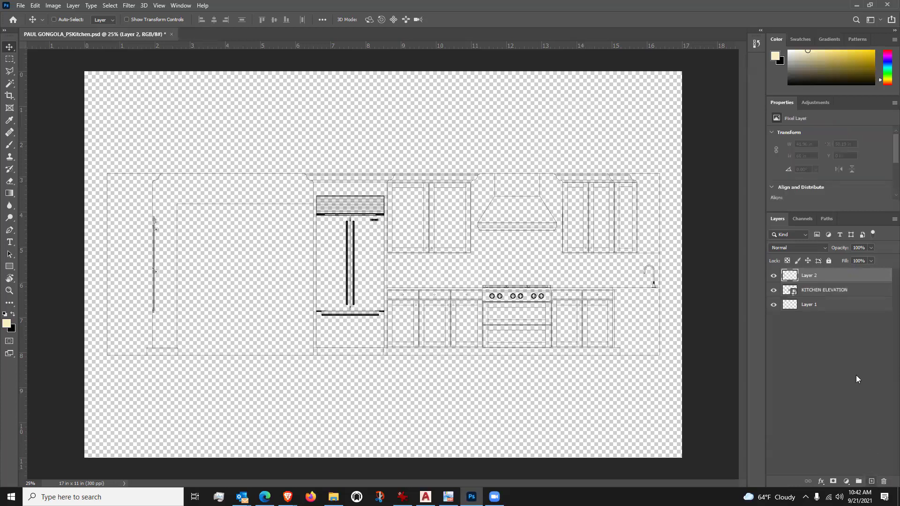
{"action": "double_click", "coordinate": [810, 275]}
{"action": "type", "text": "WHITE BACKGROUND"}
{"action": "key", "text": "Return"}
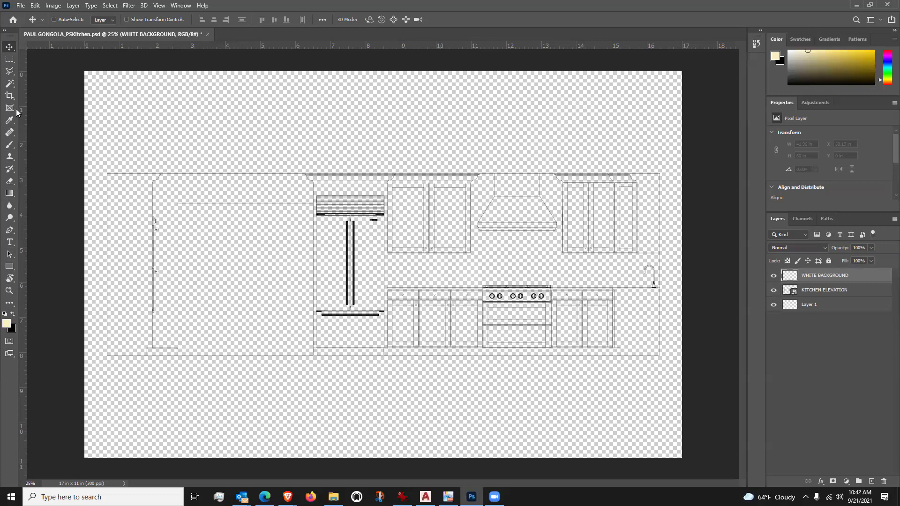
Step: Set the foreground color to teal 379e9a in the Color Picker after trying a few yellow shades
{"action": "left_click", "coordinate": [6, 324]}
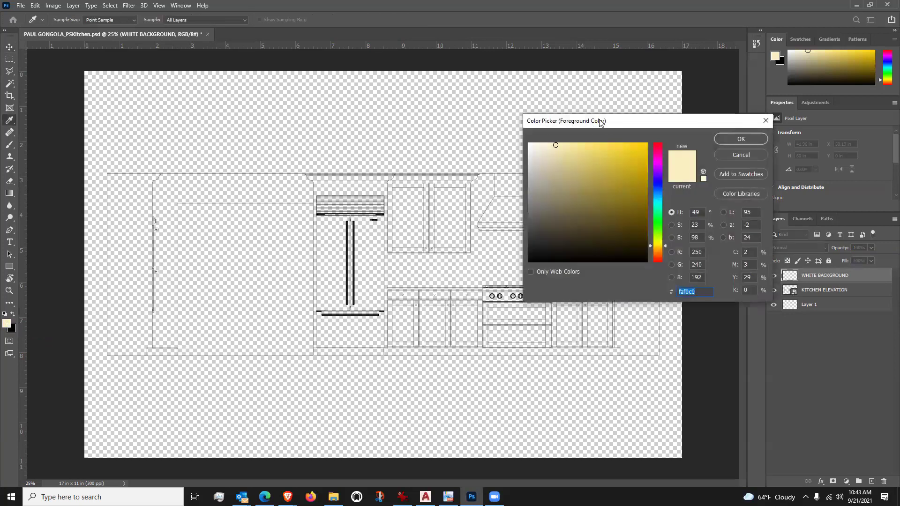
{"action": "left_click_drag", "start_coordinate": [600, 121], "coordinate": [374, 126]}
{"action": "left_click", "coordinate": [377, 173]}
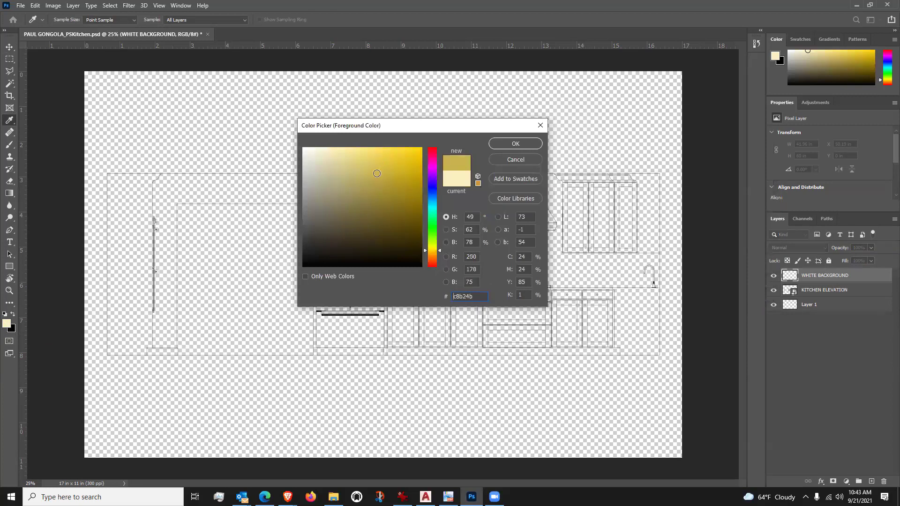
{"action": "left_click", "coordinate": [398, 189]}
{"action": "left_click", "coordinate": [397, 209]}
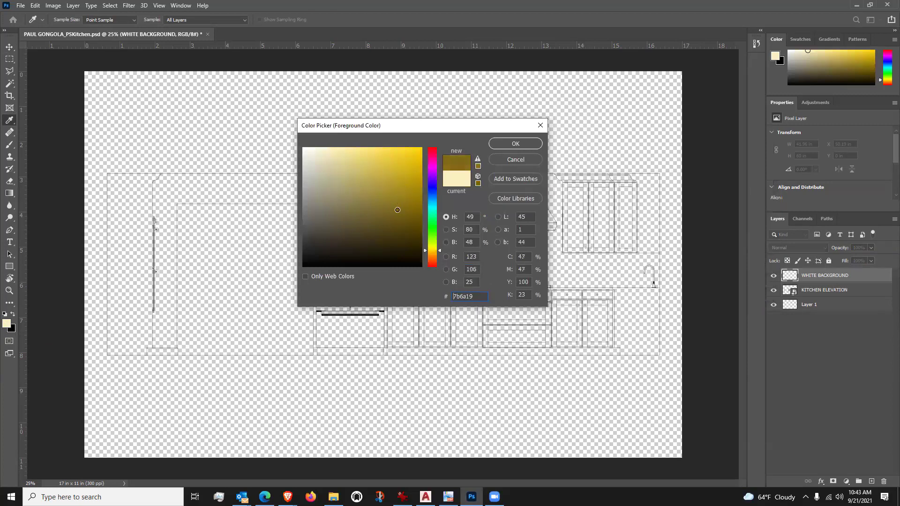
{"action": "left_click", "coordinate": [432, 208]}
{"action": "mouse_move", "coordinate": [410, 193]}
{"action": "left_mouse_down"}
{"action": "mouse_move", "coordinate": [401, 183]}
{"action": "mouse_move", "coordinate": [380, 193]}
{"action": "left_mouse_up"}
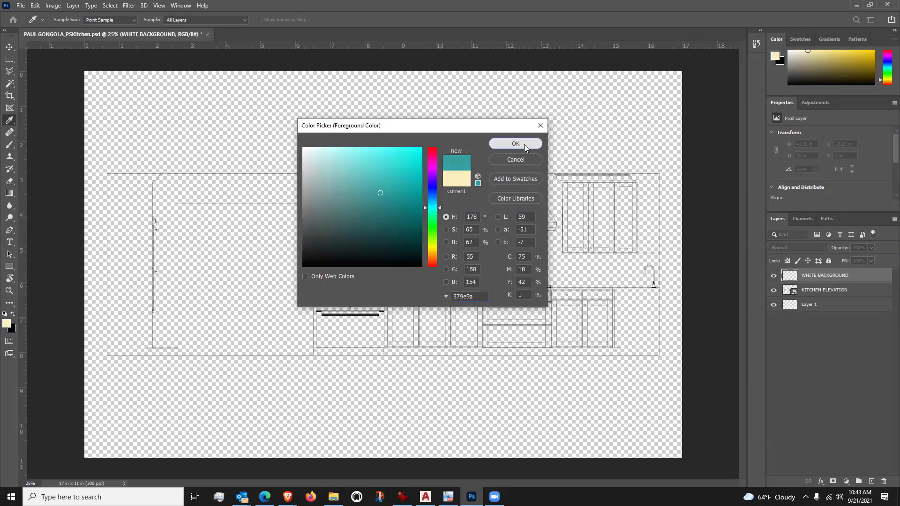
{"action": "left_click", "coordinate": [524, 145]}
{"action": "key", "text": "v"}
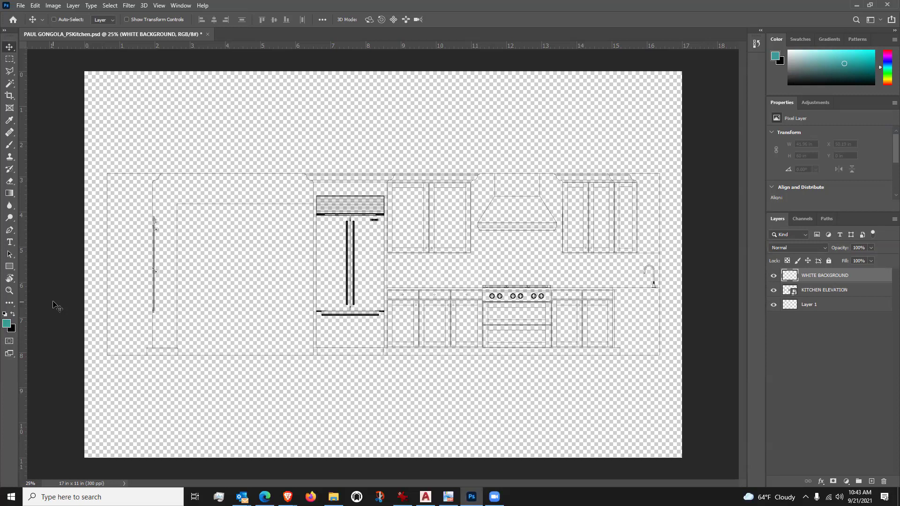
Step: Restore the default colors, swap them so white is the foreground color, and activate the Paint Bucket tool
{"action": "left_click", "coordinate": [5, 316]}
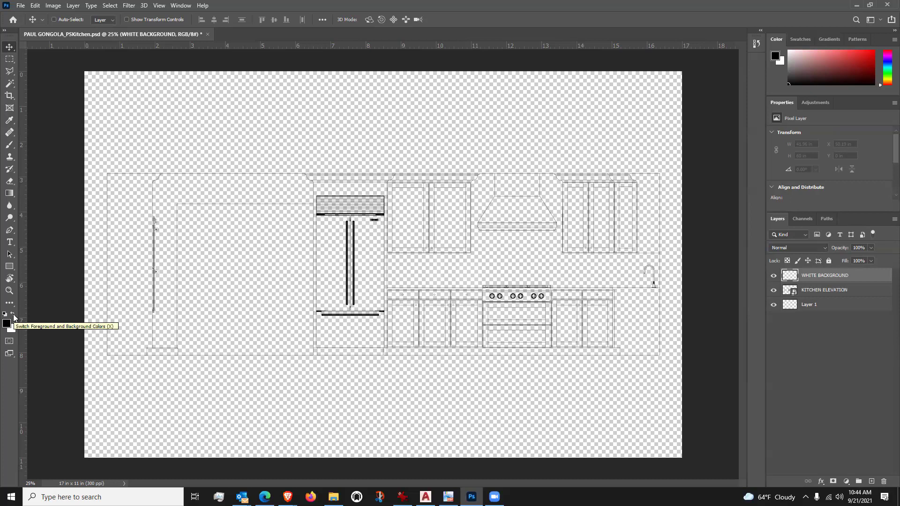
{"action": "left_click", "coordinate": [13, 315]}
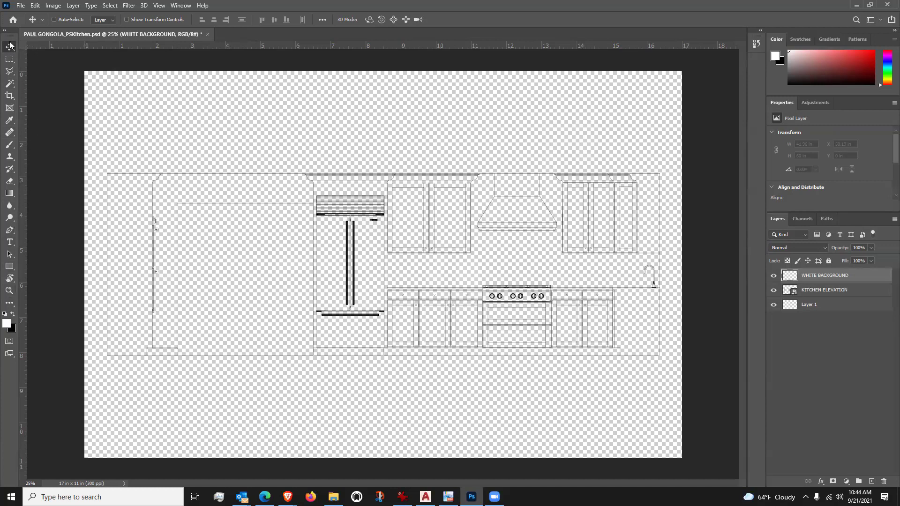
{"action": "left_click", "coordinate": [14, 196]}
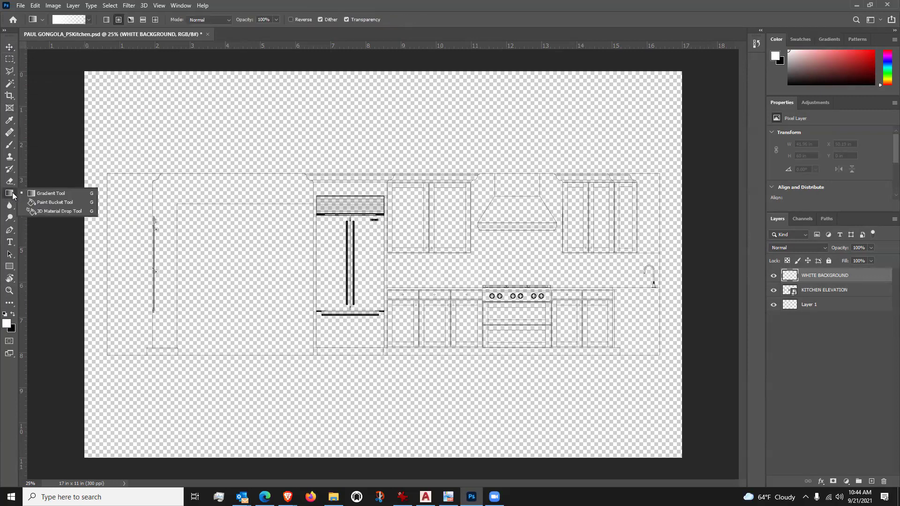
{"action": "left_click", "coordinate": [47, 202]}
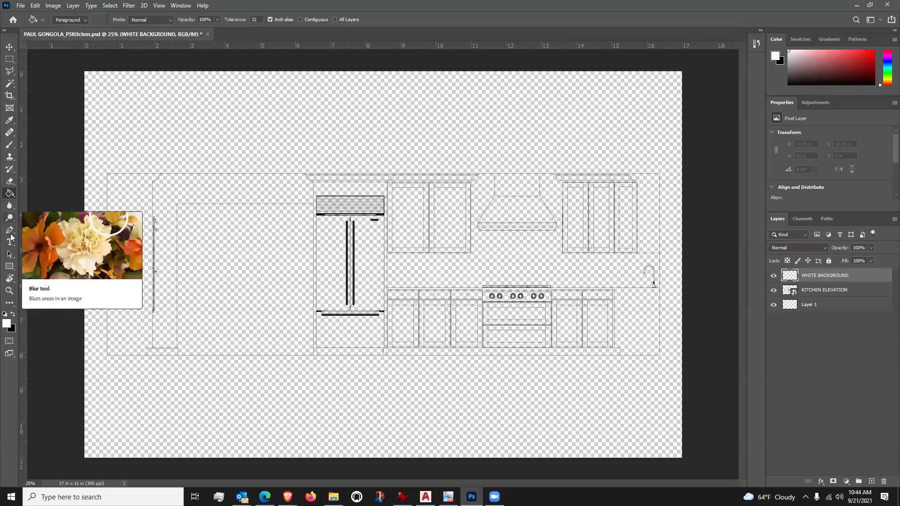
Step: Switch to the Gradient tool and back to the Paint Bucket tool
{"action": "left_click", "coordinate": [11, 194]}
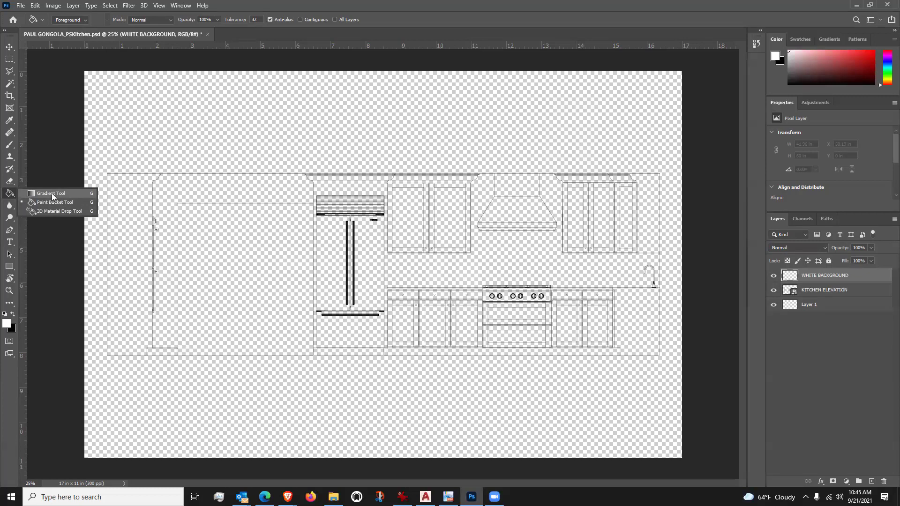
{"action": "left_click", "coordinate": [52, 193]}
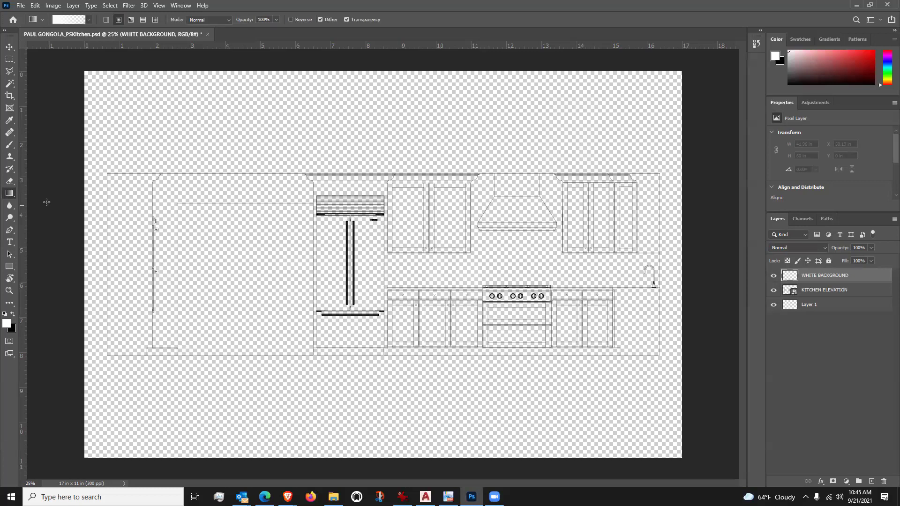
{"action": "right_click", "coordinate": [12, 191]}
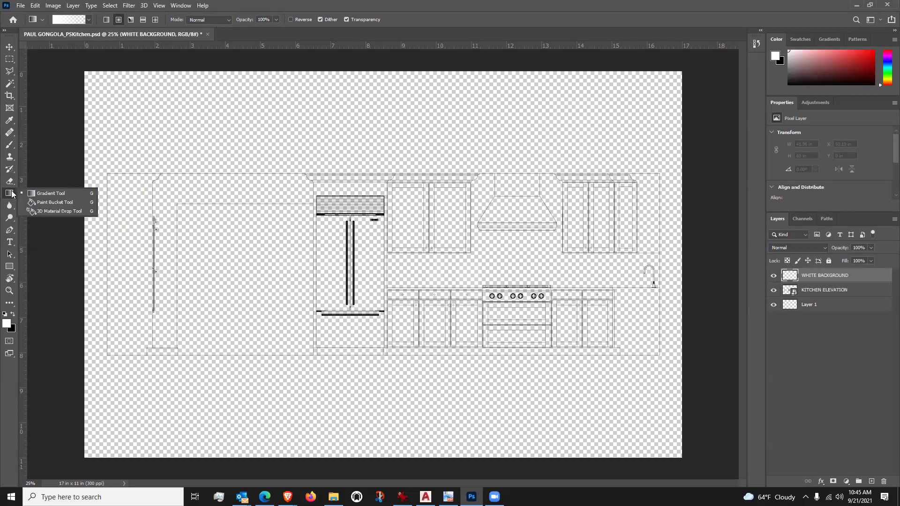
{"action": "left_click", "coordinate": [43, 204]}
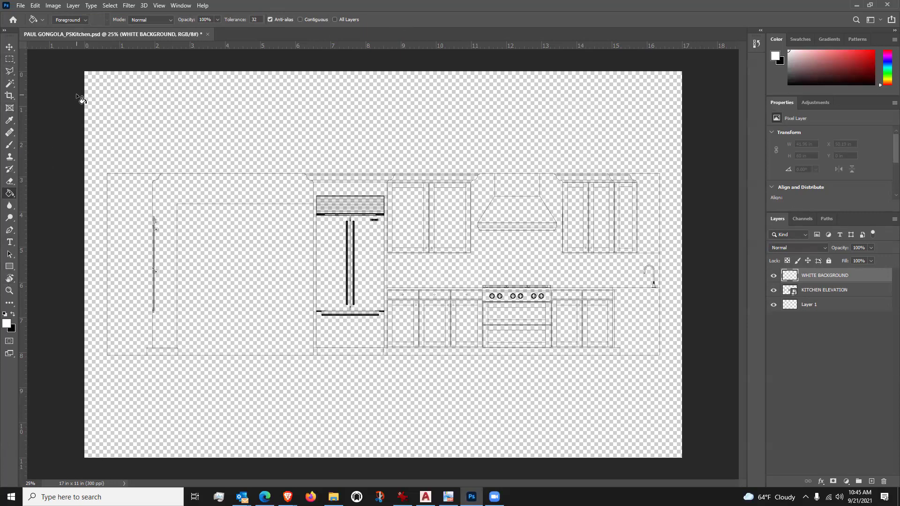
Step: Turn off Sample All Layers for the Magic Wand and Anti-alias for the Paint Bucket
{"action": "left_click", "coordinate": [10, 84]}
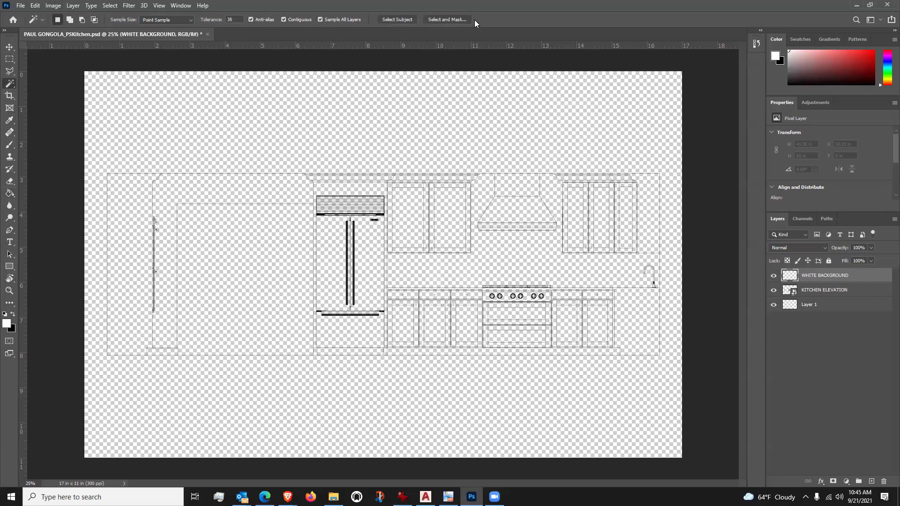
{"action": "left_click", "coordinate": [320, 19]}
{"action": "left_click", "coordinate": [11, 194]}
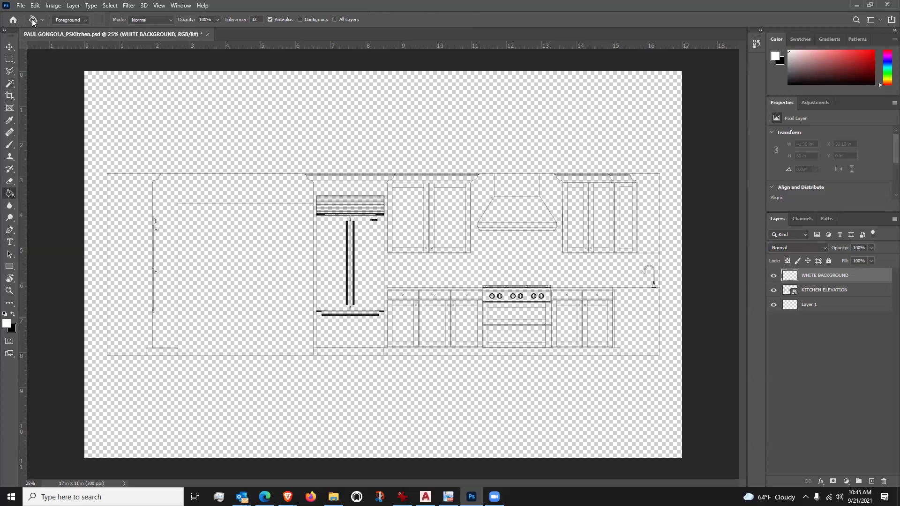
{"action": "left_click", "coordinate": [268, 22]}
Step: Fill the WHITE BACKGROUND layer with white, undo the fill, and apply it again
{"action": "left_click", "coordinate": [243, 90]}
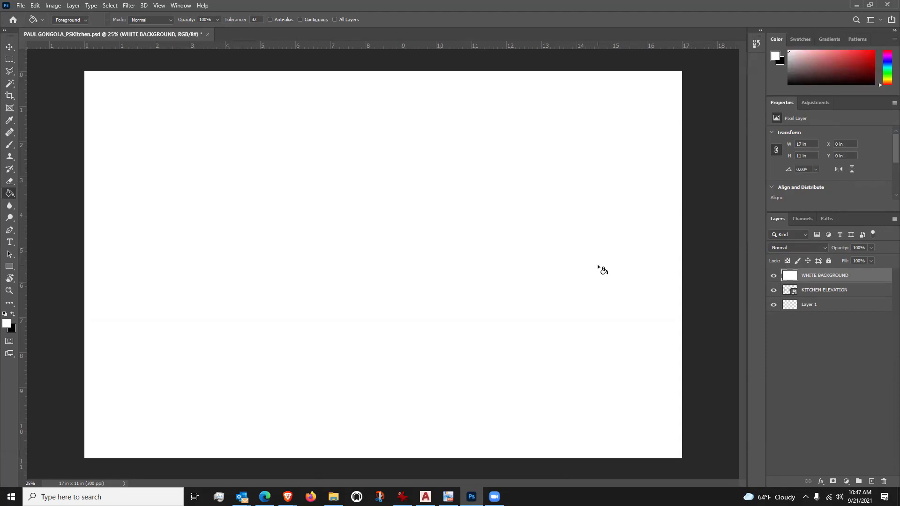
{"action": "key", "text": "ctrl+z"}
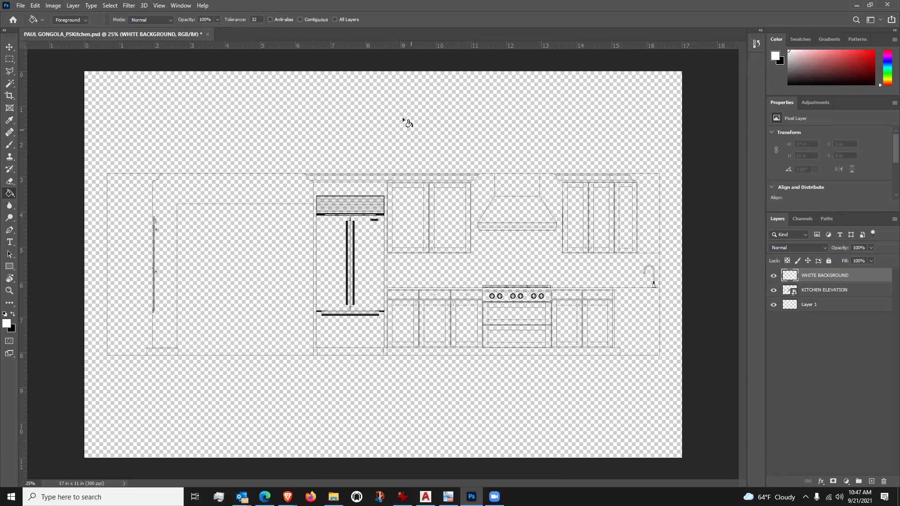
{"action": "left_click", "coordinate": [379, 134]}
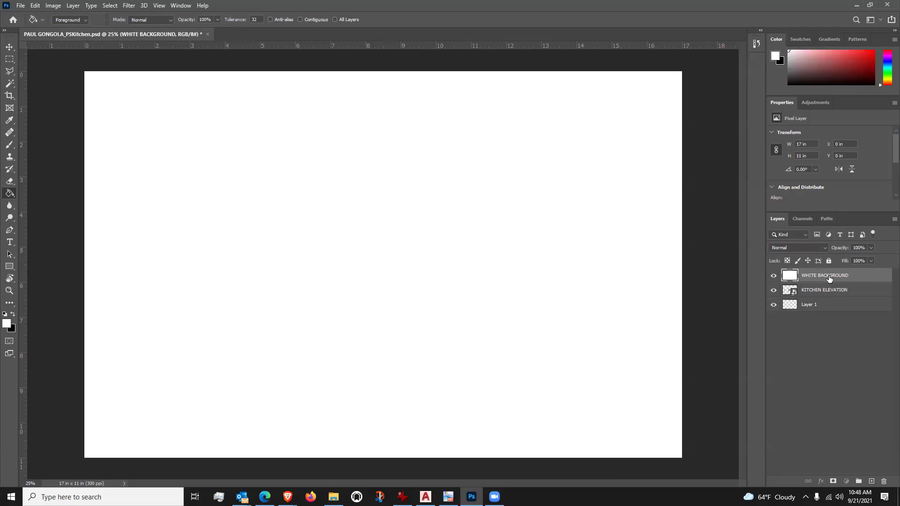
Step: Move the WHITE BACKGROUND layer below the KITCHEN ELEVATION layer
{"action": "left_click_drag", "start_coordinate": [829, 278], "coordinate": [830, 280]}
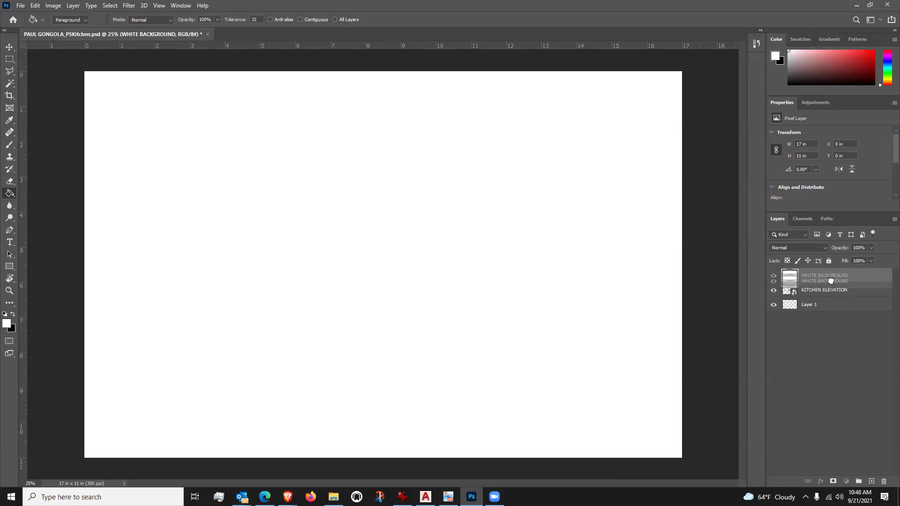
{"action": "left_click_drag", "start_coordinate": [830, 280], "coordinate": [827, 290]}
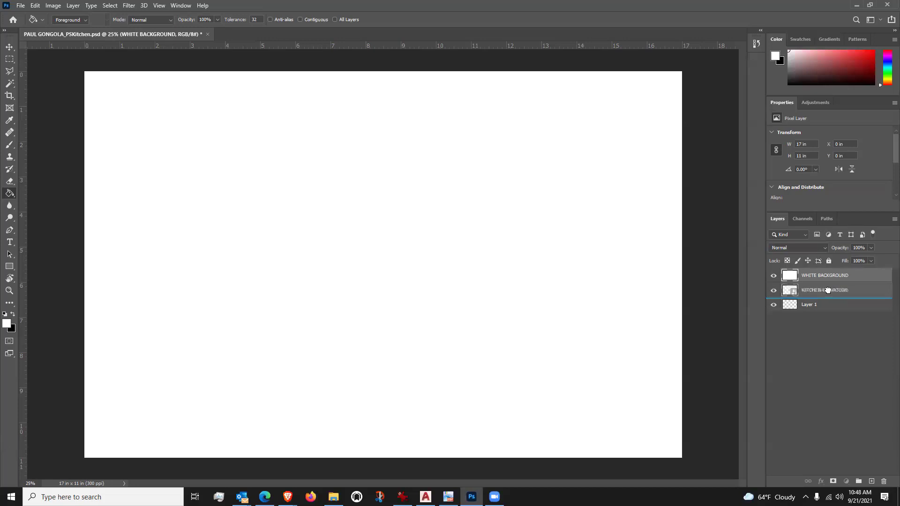
{"action": "left_click_drag", "start_coordinate": [828, 290], "coordinate": [827, 290]}
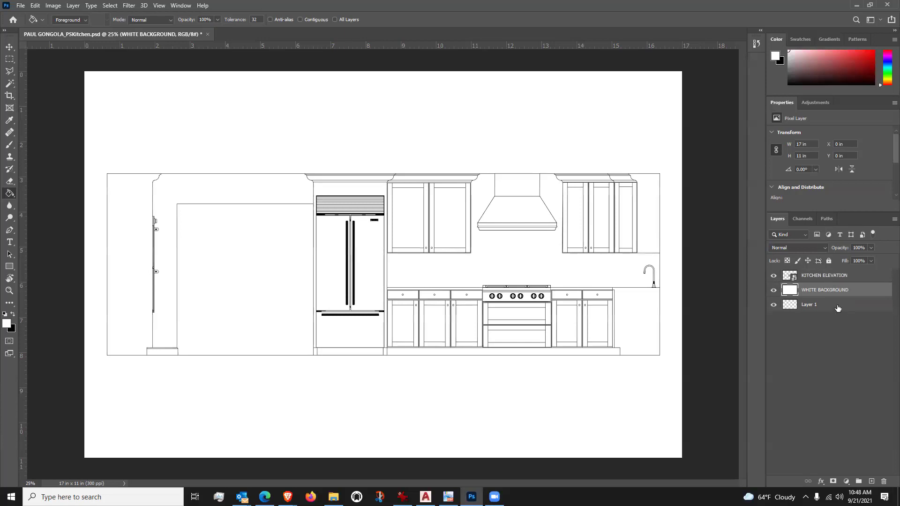
Step: Delete the empty Layer 1 from the layer stack
{"action": "left_click", "coordinate": [861, 276]}
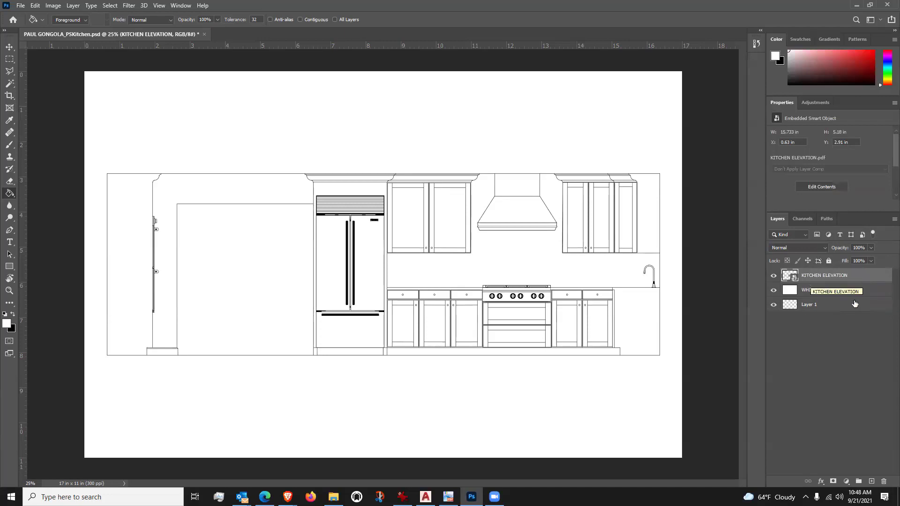
{"action": "left_click", "coordinate": [824, 291]}
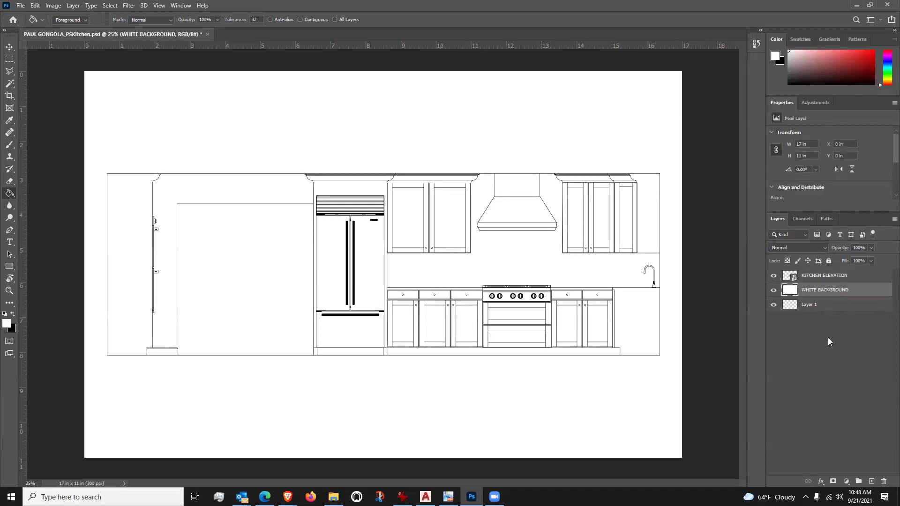
{"action": "left_click", "coordinate": [809, 305]}
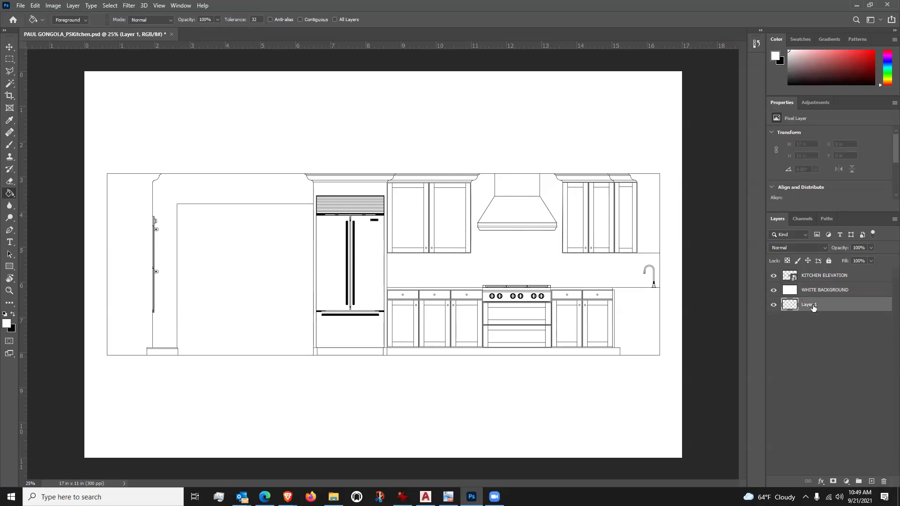
{"action": "left_click_drag", "start_coordinate": [816, 304], "coordinate": [884, 482]}
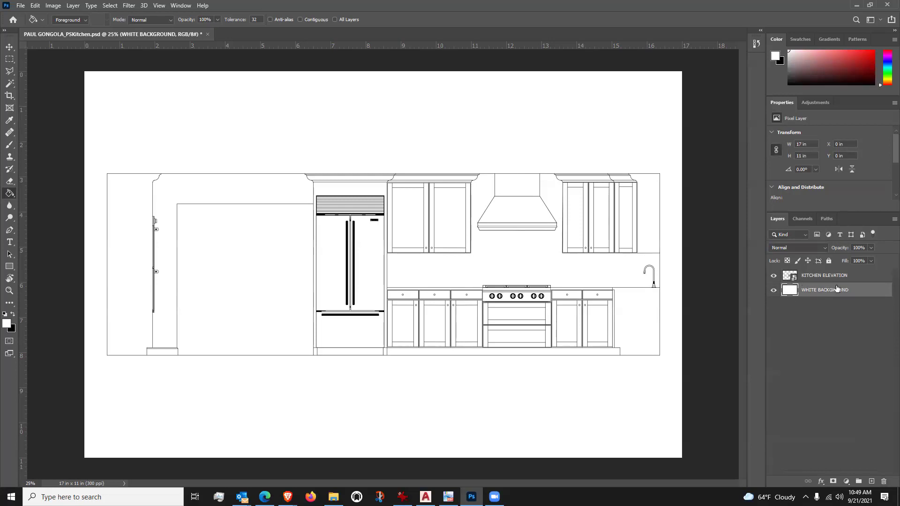
Step: Toggle the visibility of the WHITE BACKGROUND layer off and on, and hide the KITCHEN ELEVATION layer to compare them
{"action": "left_click", "coordinate": [773, 291]}
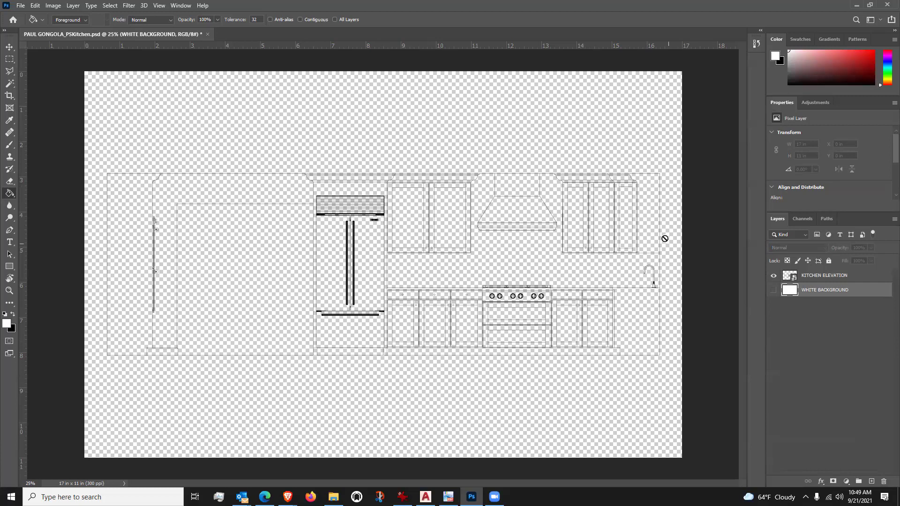
{"action": "left_click", "coordinate": [773, 290]}
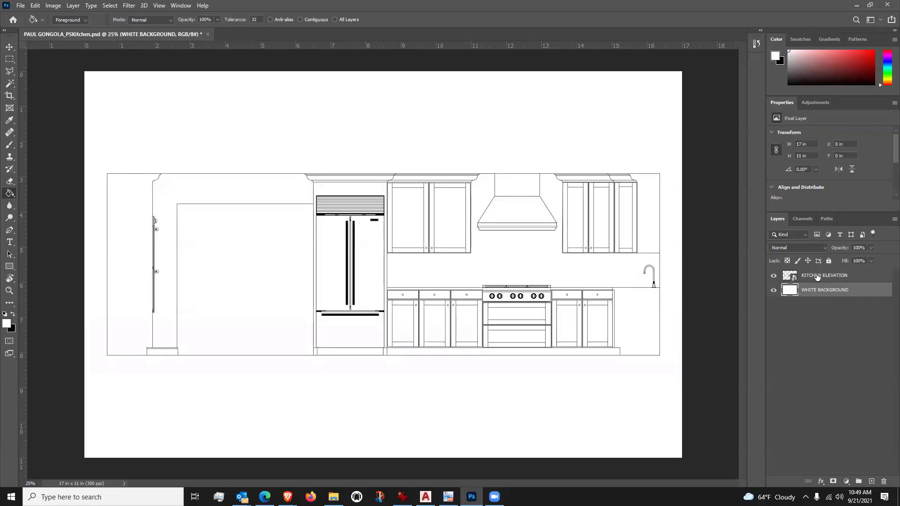
{"action": "left_click", "coordinate": [773, 276]}
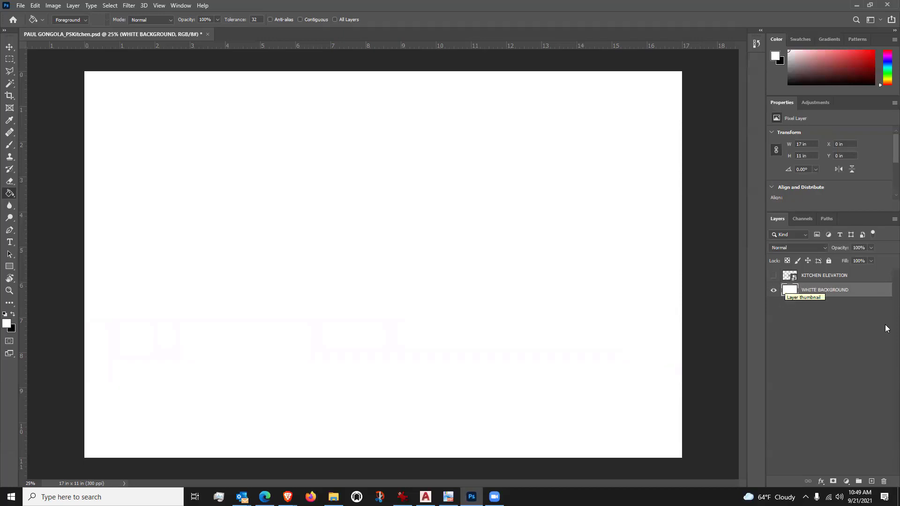
Step: Show the KITCHEN ELEVATION layer over the white background and make it the active layer
{"action": "left_click", "coordinate": [774, 275]}
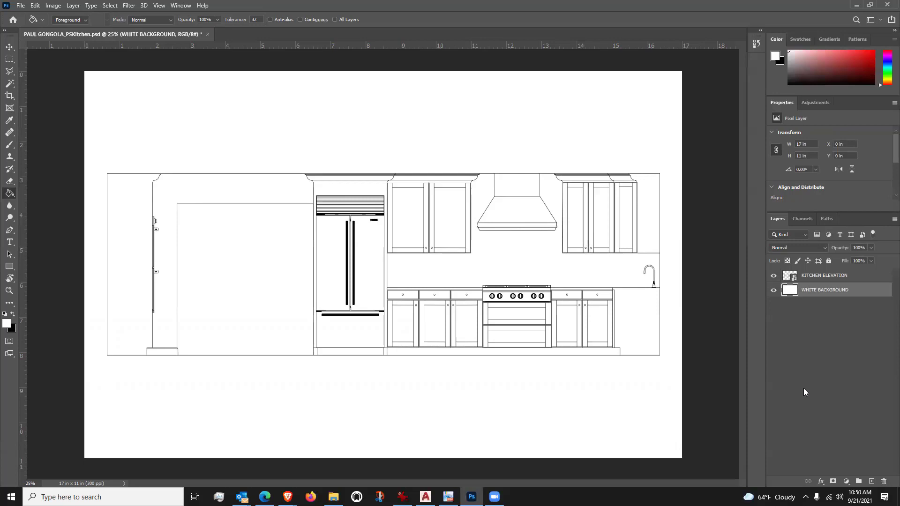
{"action": "left_click", "coordinate": [843, 278]}
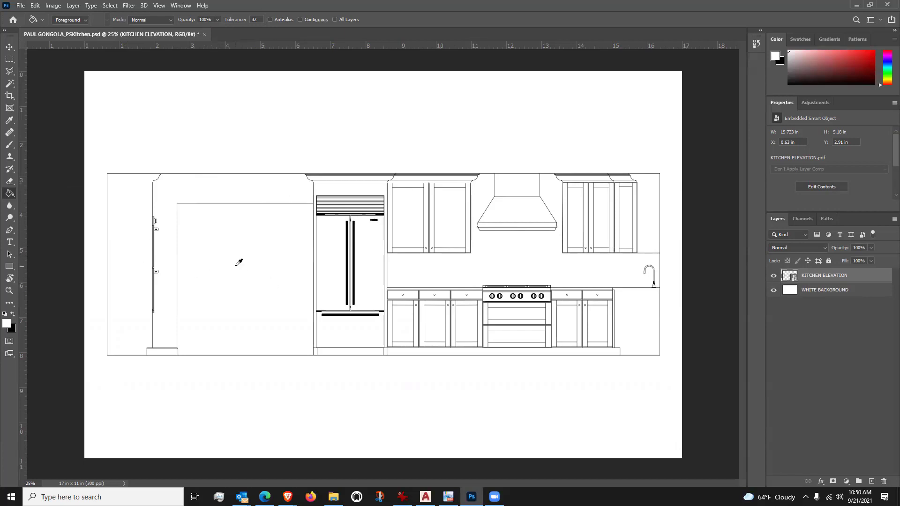
{"action": "scroll", "coordinate": [239, 263], "scroll_direction": "up", "scroll_amount": 3}
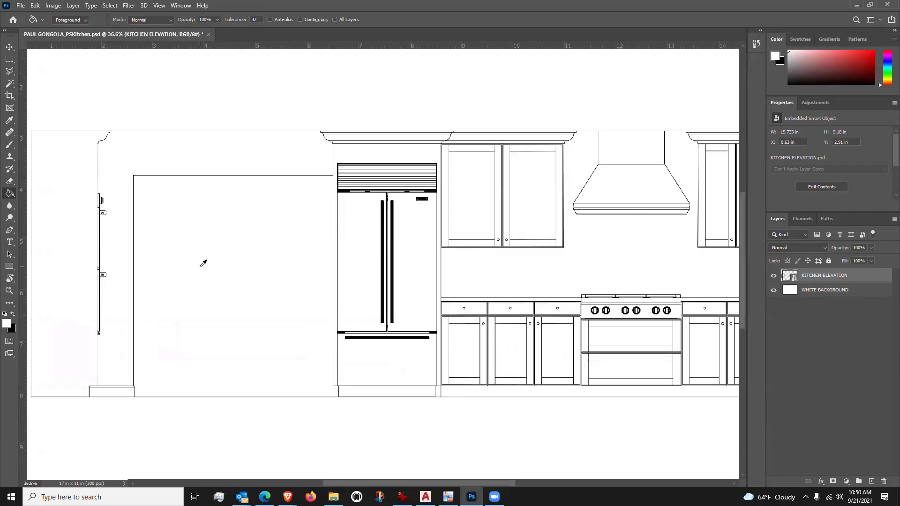
{"action": "scroll", "coordinate": [205, 263], "scroll_direction": "up", "scroll_amount": 1}
{"action": "scroll", "coordinate": [216, 264], "scroll_direction": "up", "scroll_amount": 1}
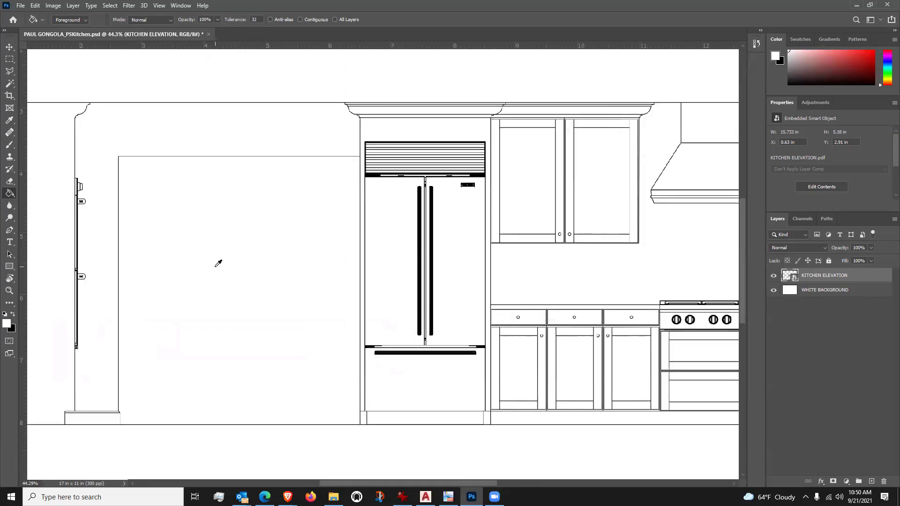
{"action": "scroll", "coordinate": [218, 264], "scroll_direction": "up", "scroll_amount": 1}
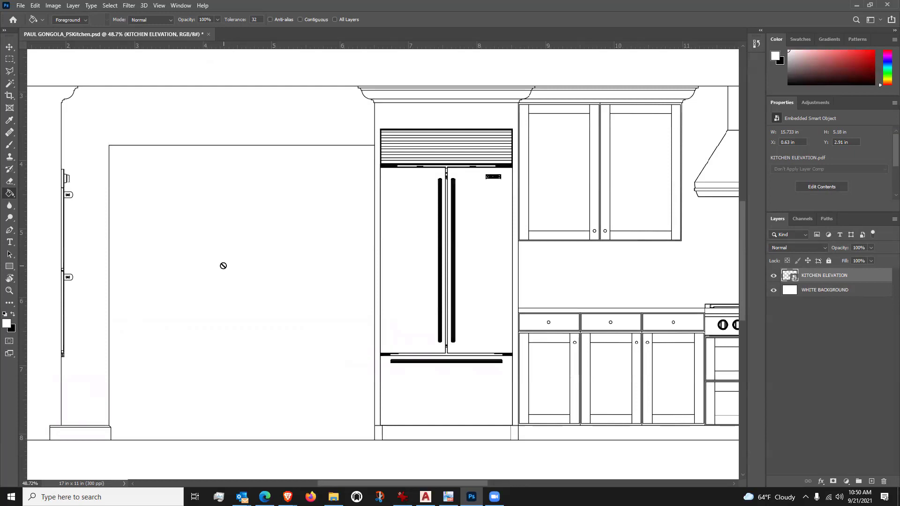
{"action": "mouse_move", "coordinate": [223, 262]}
{"action": "left_mouse_down"}
{"action": "mouse_move", "coordinate": [373, 260]}
{"action": "mouse_move", "coordinate": [305, 263]}
{"action": "mouse_move", "coordinate": [367, 257]}
{"action": "mouse_move", "coordinate": [332, 257]}
{"action": "left_mouse_up"}
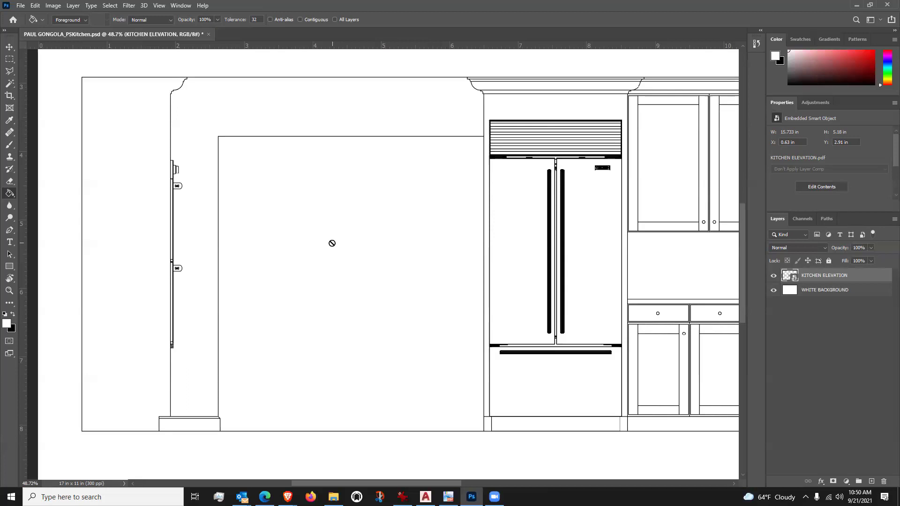
Step: Save the kitchen document under its existing name and deselect all layers
{"action": "left_click", "coordinate": [21, 7]}
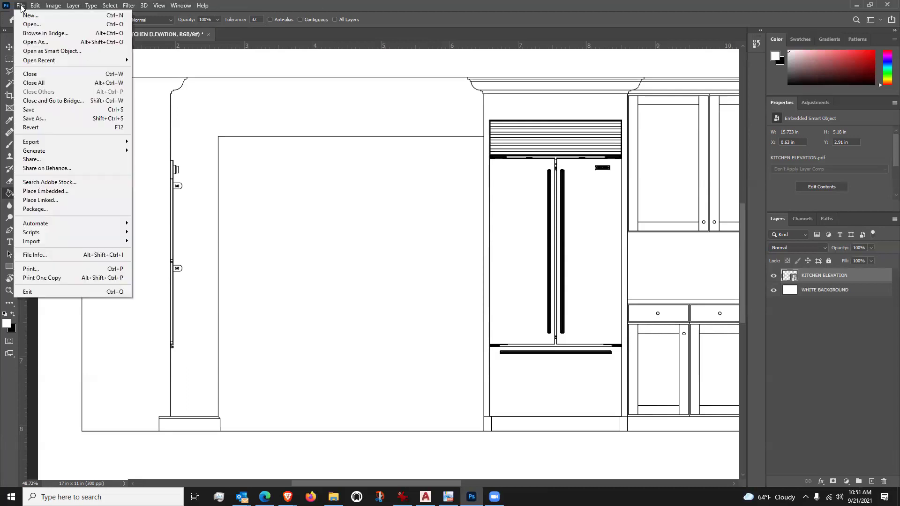
{"action": "left_click", "coordinate": [29, 109]}
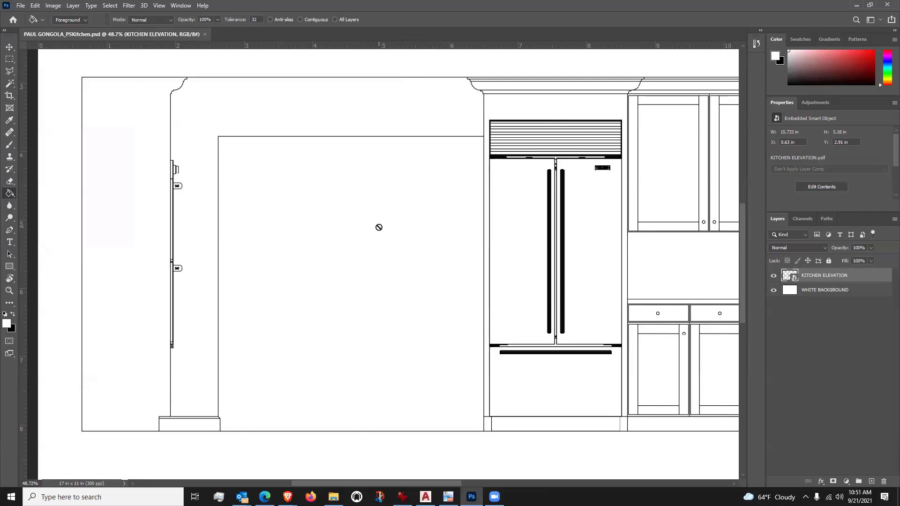
{"action": "left_click", "coordinate": [806, 320]}
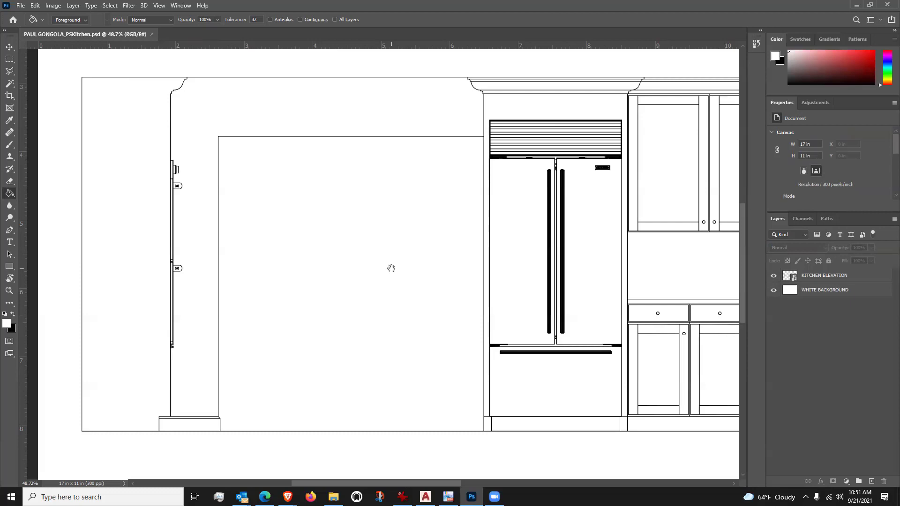
{"action": "mouse_move", "coordinate": [392, 268]}
{"action": "left_mouse_down"}
{"action": "mouse_move", "coordinate": [541, 270]}
{"action": "mouse_move", "coordinate": [319, 271]}
{"action": "mouse_move", "coordinate": [475, 268]}
{"action": "mouse_move", "coordinate": [399, 266]}
{"action": "left_mouse_up"}
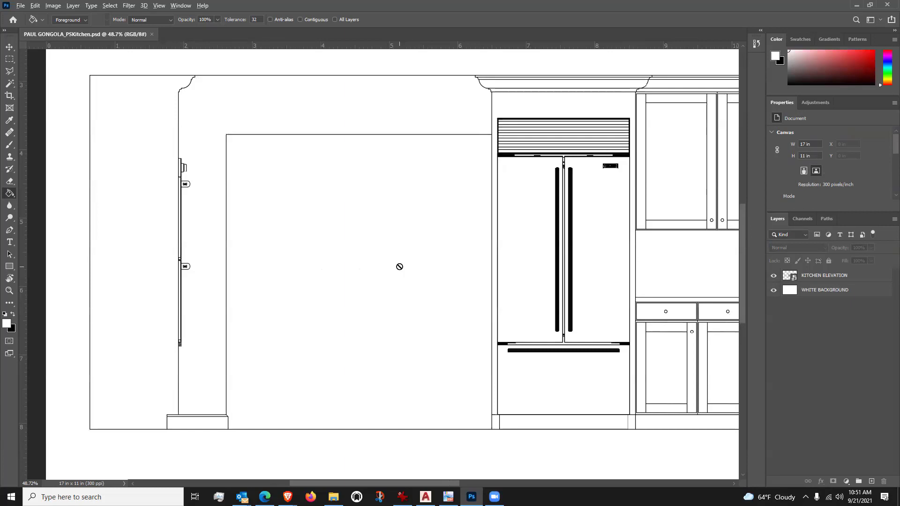
{"action": "scroll", "coordinate": [399, 266], "scroll_direction": "up", "scroll_amount": 5}
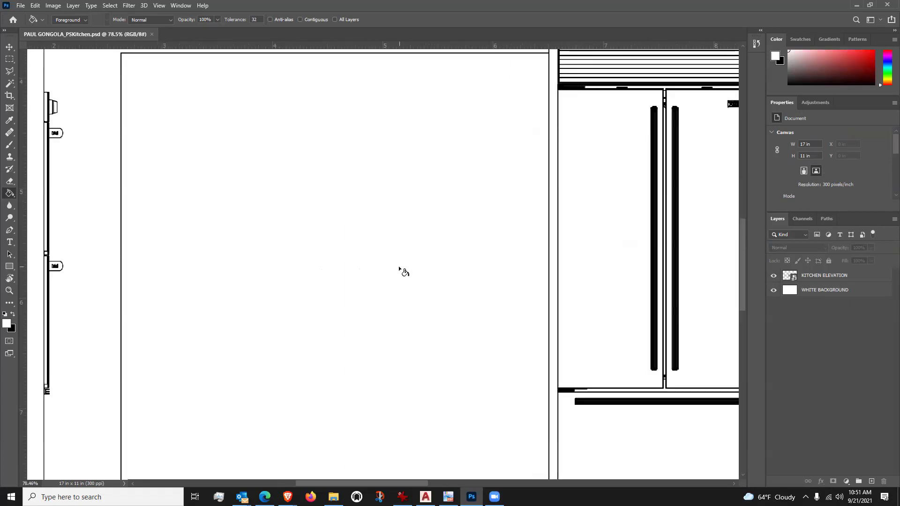
{"action": "scroll", "coordinate": [399, 266], "scroll_direction": "down", "scroll_amount": 3}
{"action": "scroll", "coordinate": [398, 266], "scroll_direction": "down", "scroll_amount": 4}
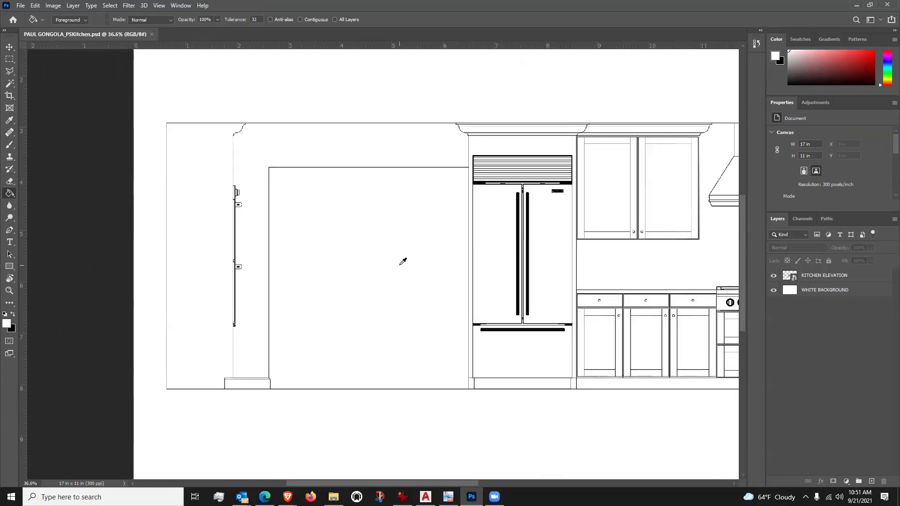
{"action": "scroll", "coordinate": [402, 261], "scroll_direction": "up", "scroll_amount": 1}
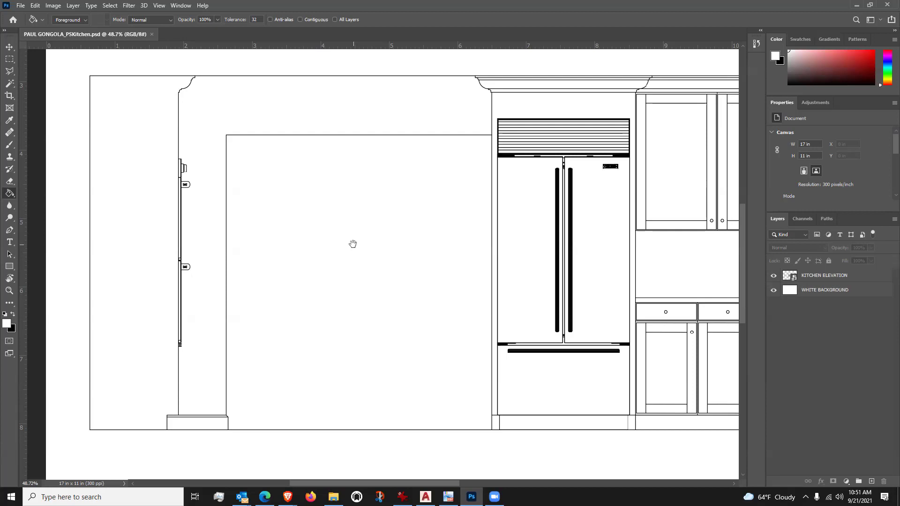
{"action": "mouse_move", "coordinate": [352, 244]}
{"action": "left_mouse_down"}
{"action": "mouse_move", "coordinate": [498, 247]}
{"action": "mouse_move", "coordinate": [328, 251]}
{"action": "mouse_move", "coordinate": [384, 250]}
{"action": "left_mouse_up"}
{"action": "left_click_drag", "start_coordinate": [355, 250], "coordinate": [331, 251]}
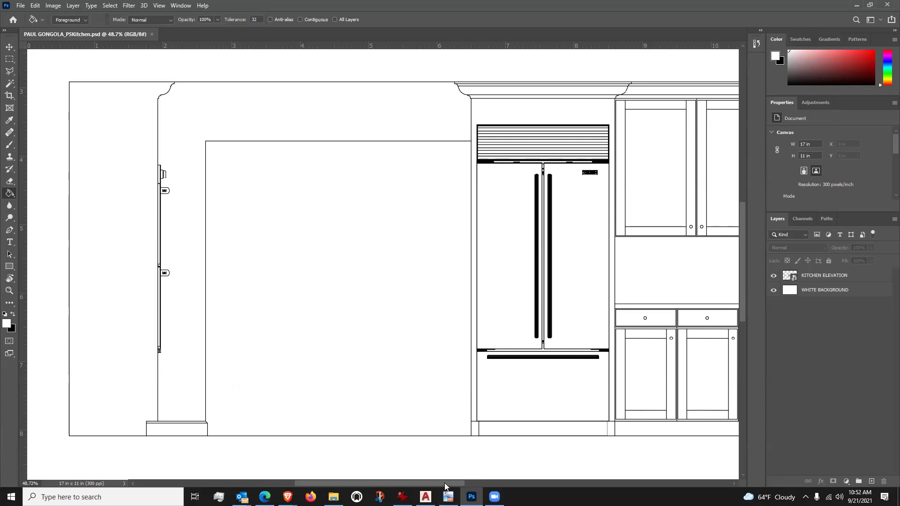
{"action": "mouse_move", "coordinate": [444, 486]}
{"action": "left_mouse_down"}
{"action": "mouse_move", "coordinate": [572, 483]}
{"action": "mouse_move", "coordinate": [406, 478]}
{"action": "mouse_move", "coordinate": [441, 477]}
{"action": "left_mouse_up"}
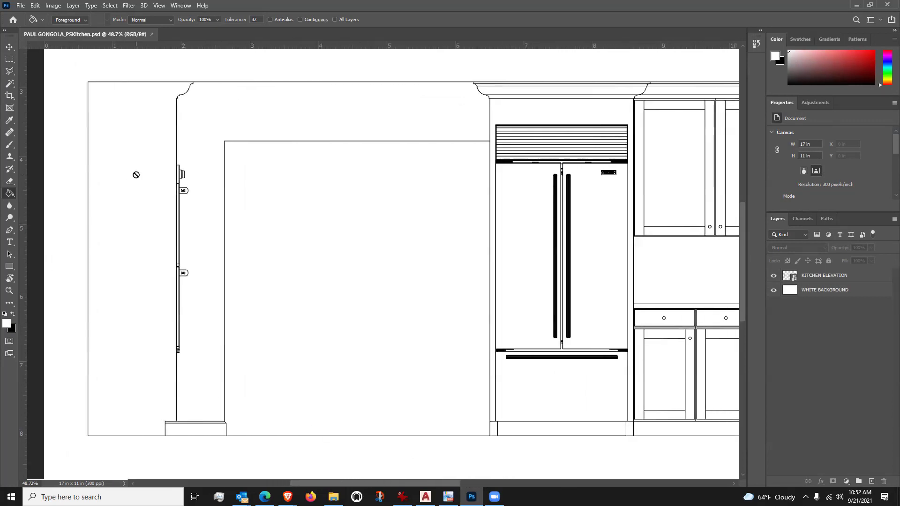
{"action": "scroll", "coordinate": [225, 206], "scroll_direction": "up", "scroll_amount": 1}
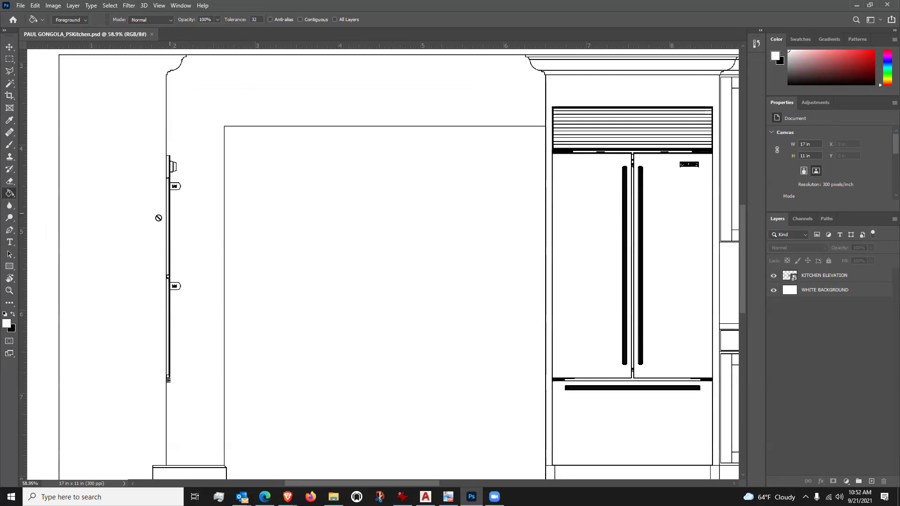
{"action": "mouse_move", "coordinate": [741, 238]}
{"action": "left_mouse_down"}
{"action": "mouse_move", "coordinate": [747, 176]}
{"action": "mouse_move", "coordinate": [744, 257]}
{"action": "mouse_move", "coordinate": [745, 241]}
{"action": "left_mouse_up"}
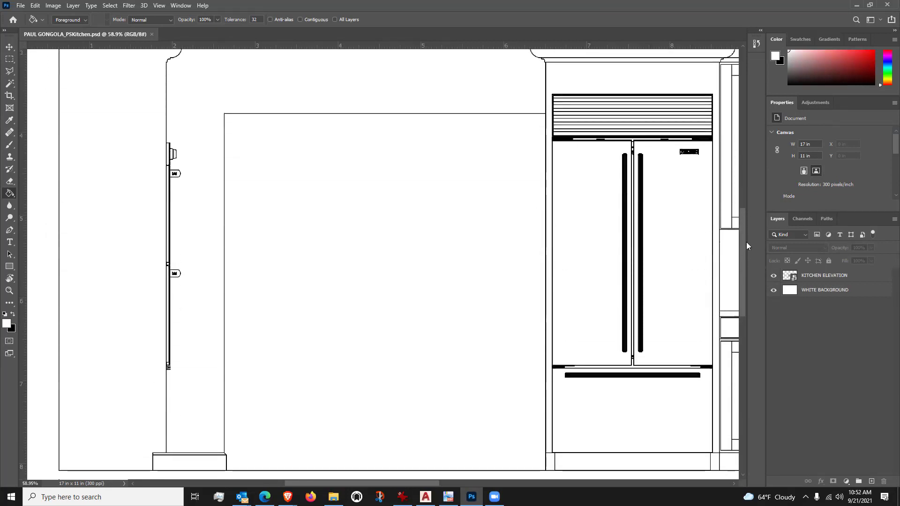
{"action": "scroll", "coordinate": [414, 271], "scroll_direction": "down", "scroll_amount": 1}
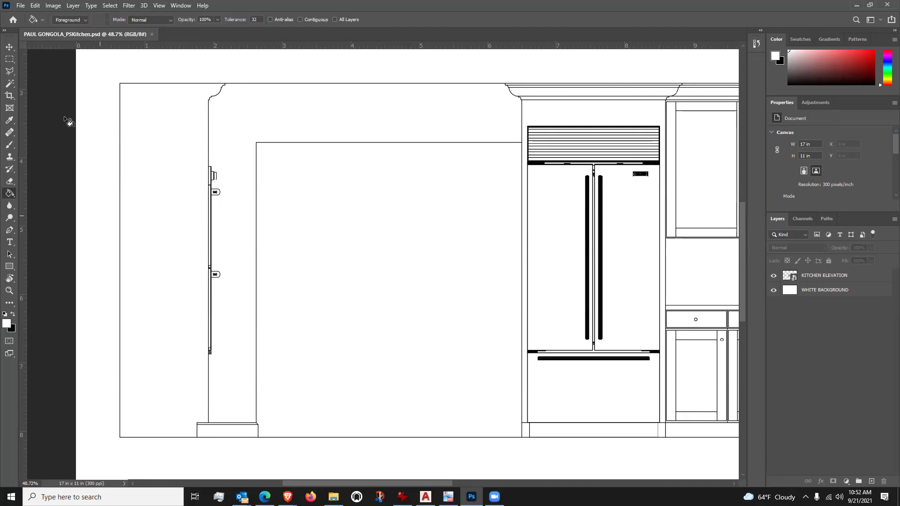
{"action": "left_click", "coordinate": [158, 6]}
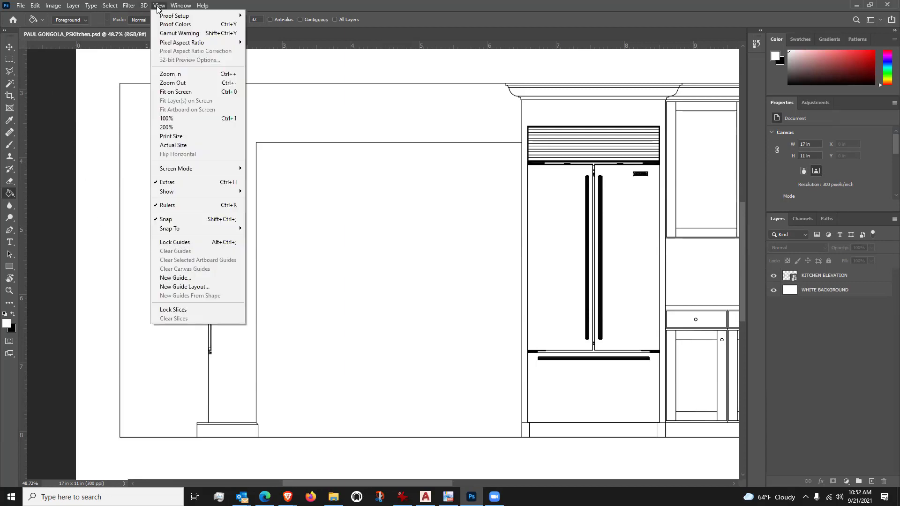
{"action": "mouse_move", "coordinate": [175, 6]}
{"action": "left_click", "coordinate": [386, 40]}
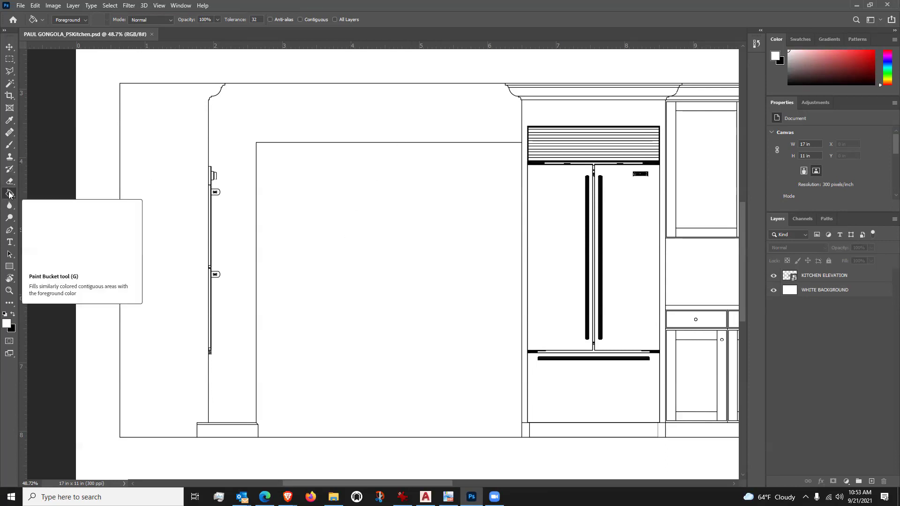
{"action": "scroll", "coordinate": [185, 211], "scroll_direction": "down", "scroll_amount": 1}
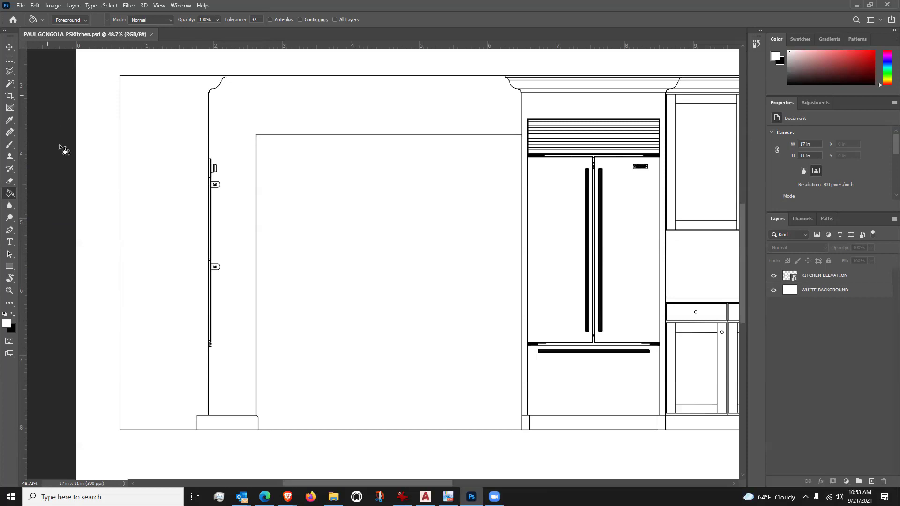
{"action": "scroll", "coordinate": [263, 317], "scroll_direction": "up", "scroll_amount": 1}
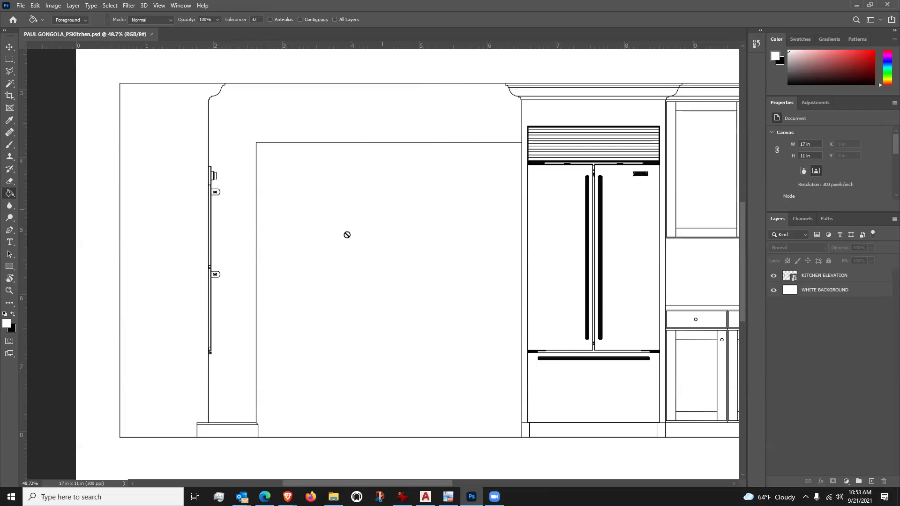
{"action": "scroll", "coordinate": [327, 222], "scroll_direction": "down", "scroll_amount": 2}
{"action": "scroll", "coordinate": [491, 211], "scroll_direction": "up", "scroll_amount": 1}
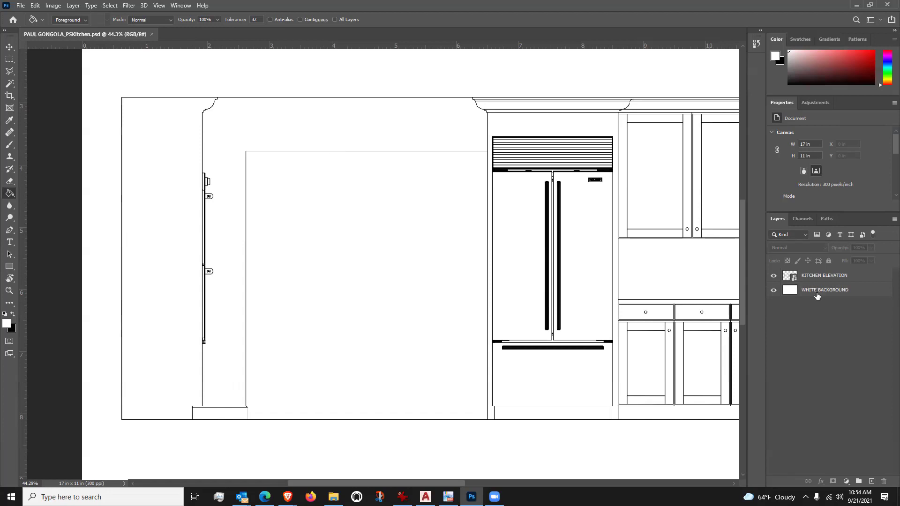
Step: On the KITCHEN ELEVATION layer, select the wall area around the large opening with the Magic Wand and turn off its anti-aliasing
{"action": "right_click", "coordinate": [10, 84]}
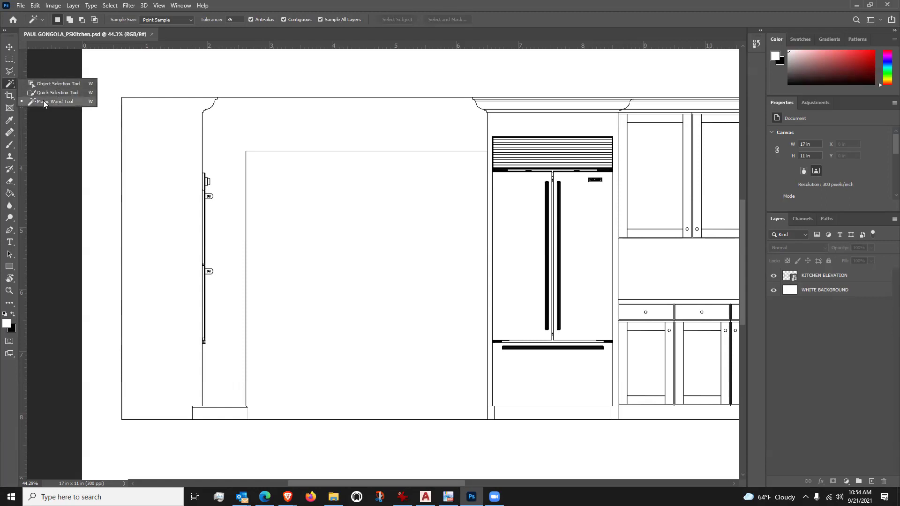
{"action": "left_click", "coordinate": [43, 101]}
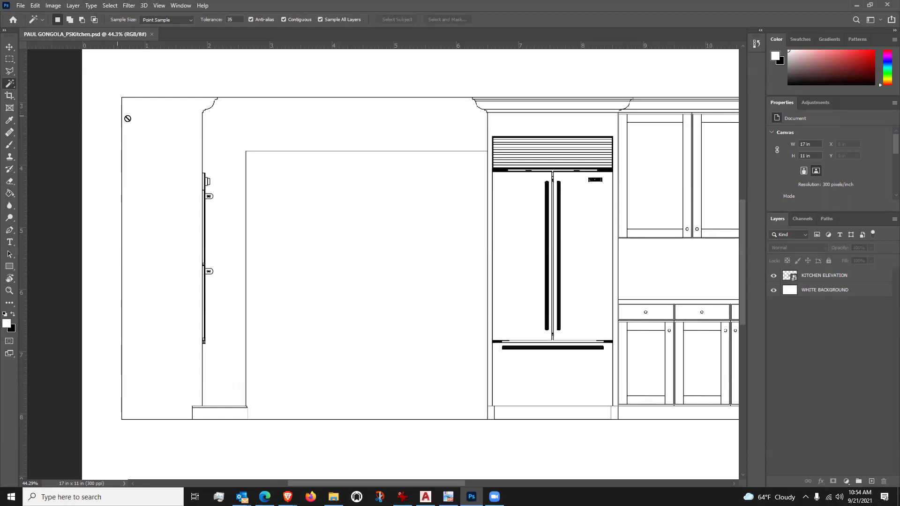
{"action": "left_click", "coordinate": [824, 279]}
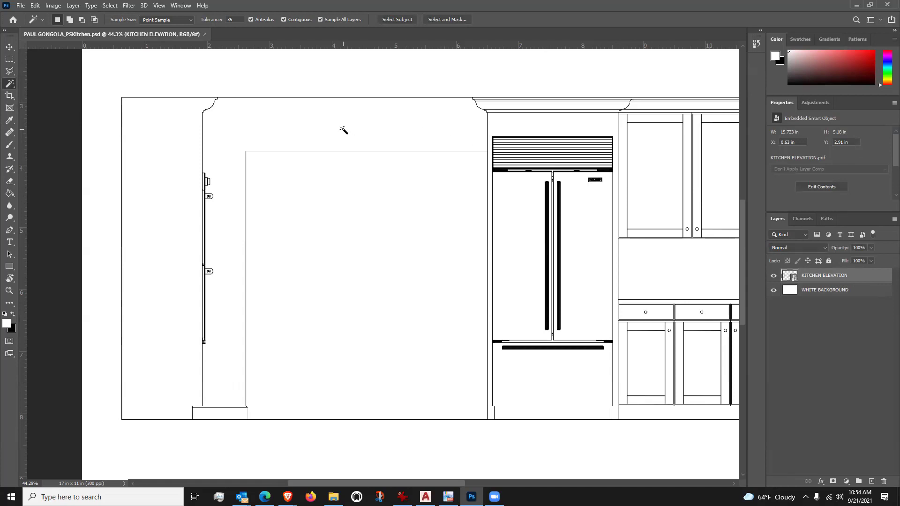
{"action": "left_click", "coordinate": [341, 128]}
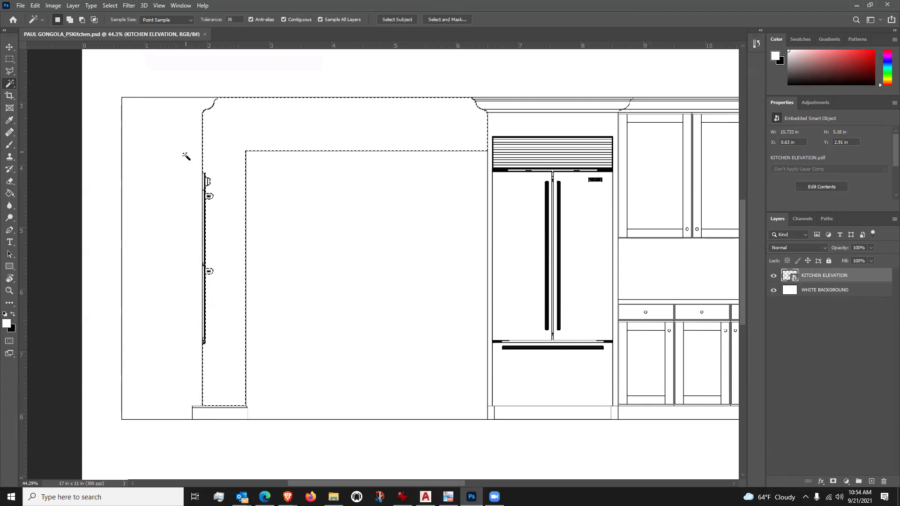
{"action": "left_click", "coordinate": [250, 19]}
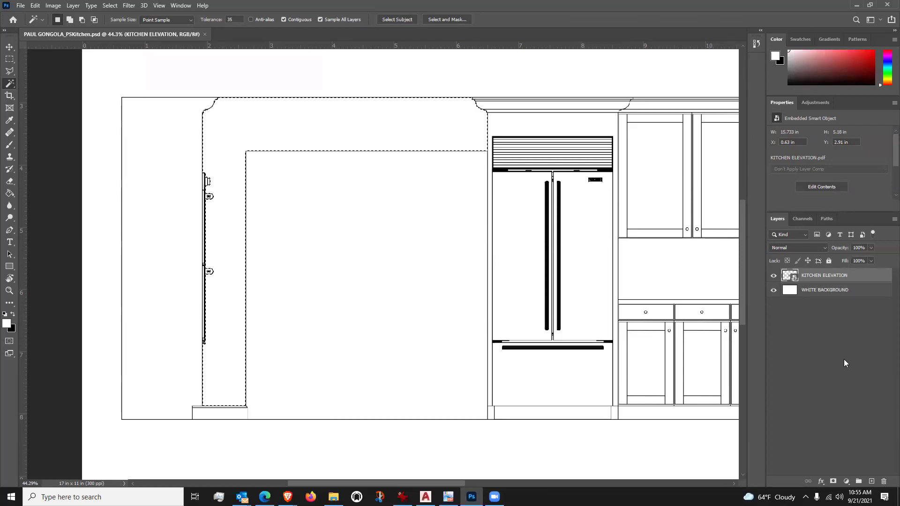
{"action": "key", "text": "ctrl+d"}
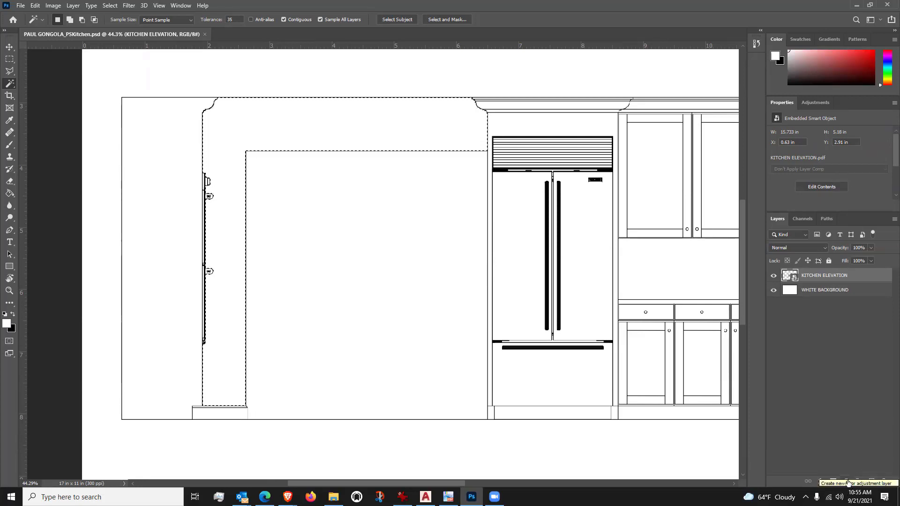
Step: Fill the selected wall area with a new solid color fill layer in beige #dcd5c0
{"action": "left_click", "coordinate": [846, 481]}
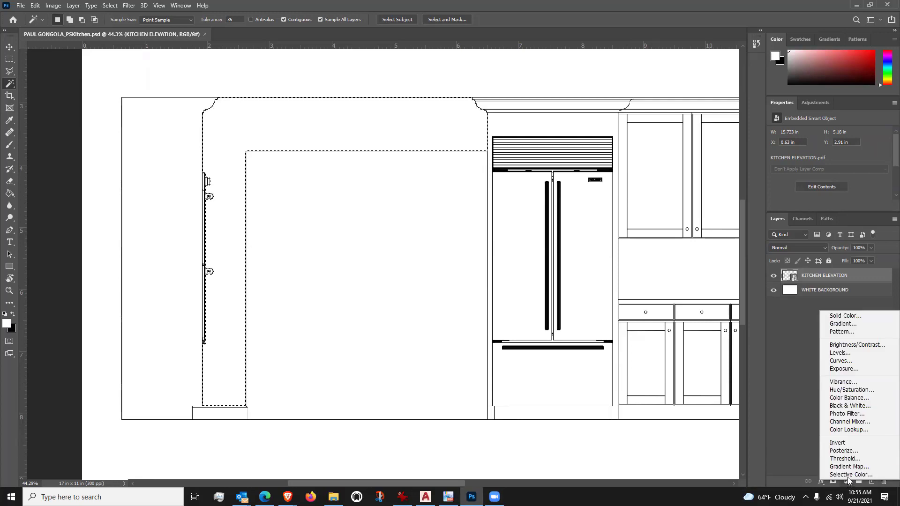
{"action": "left_click", "coordinate": [858, 320]}
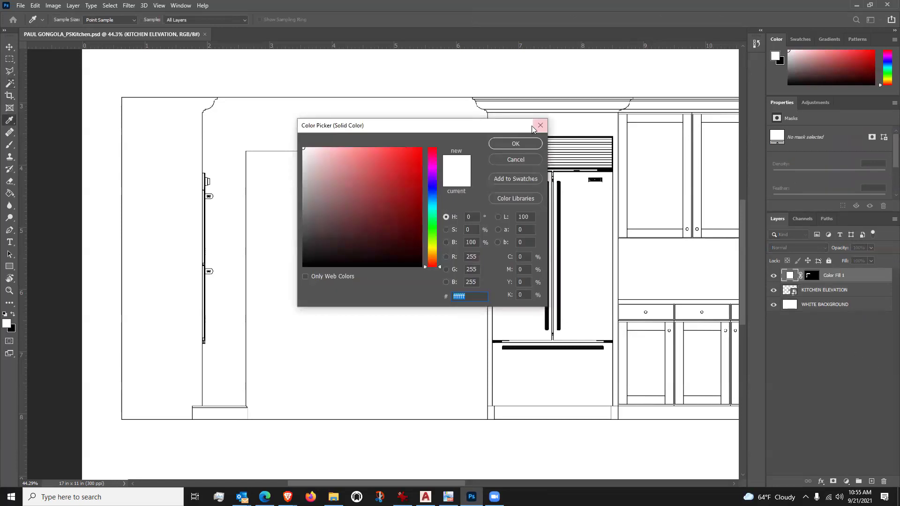
{"action": "left_click_drag", "start_coordinate": [441, 127], "coordinate": [519, 207]}
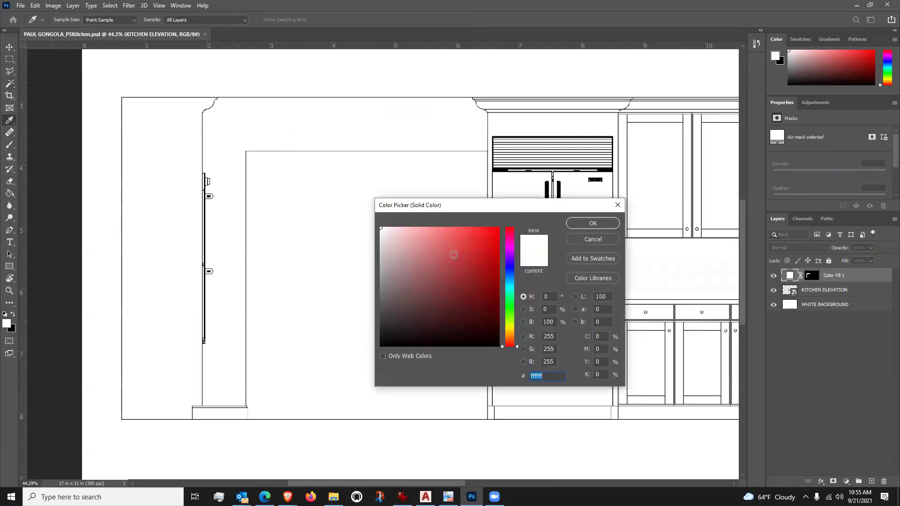
{"action": "left_click", "coordinate": [511, 331]}
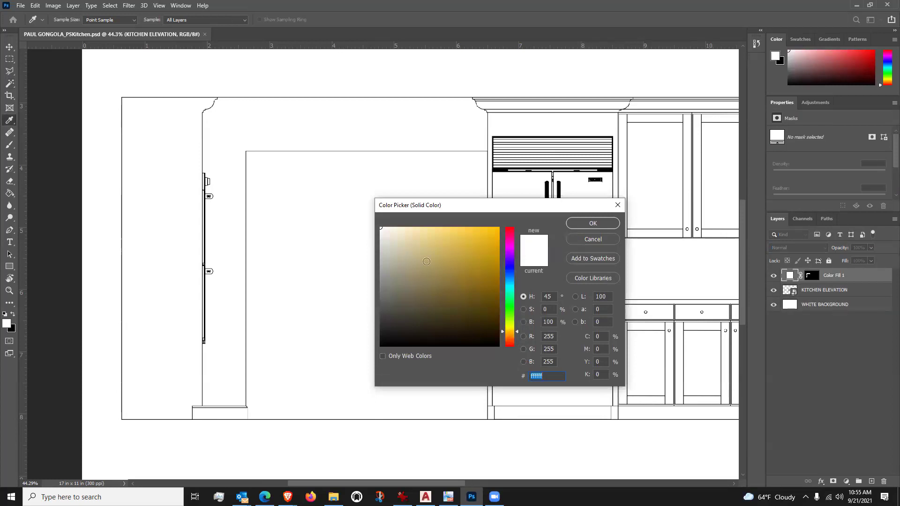
{"action": "left_click", "coordinate": [394, 237]}
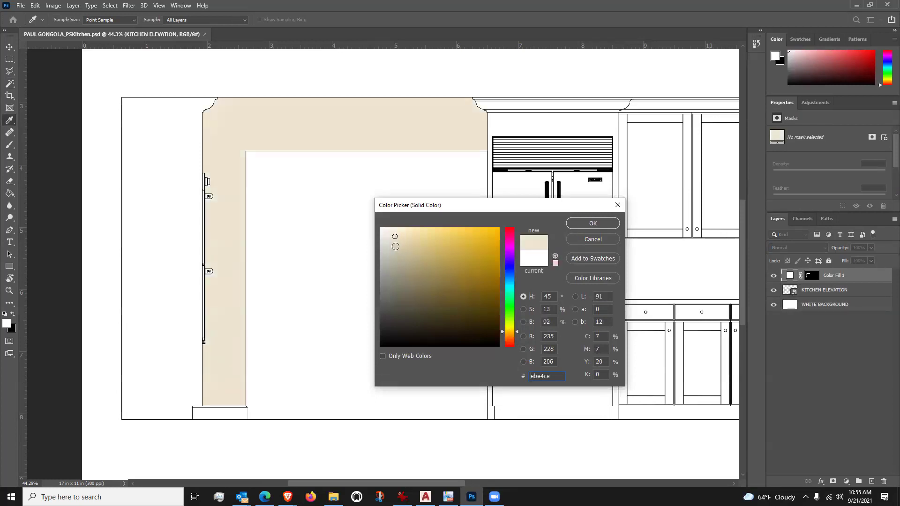
{"action": "left_click", "coordinate": [394, 241]}
{"action": "left_click", "coordinate": [395, 242]}
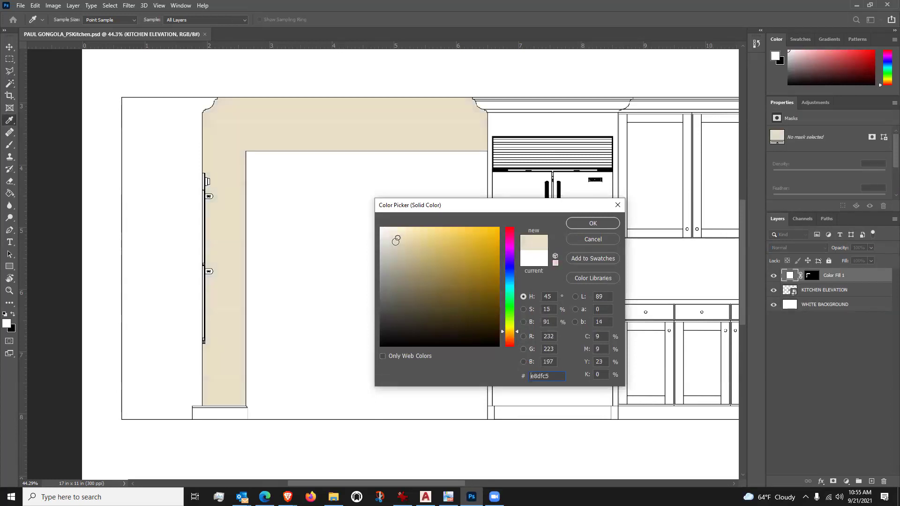
{"action": "left_click", "coordinate": [395, 244]}
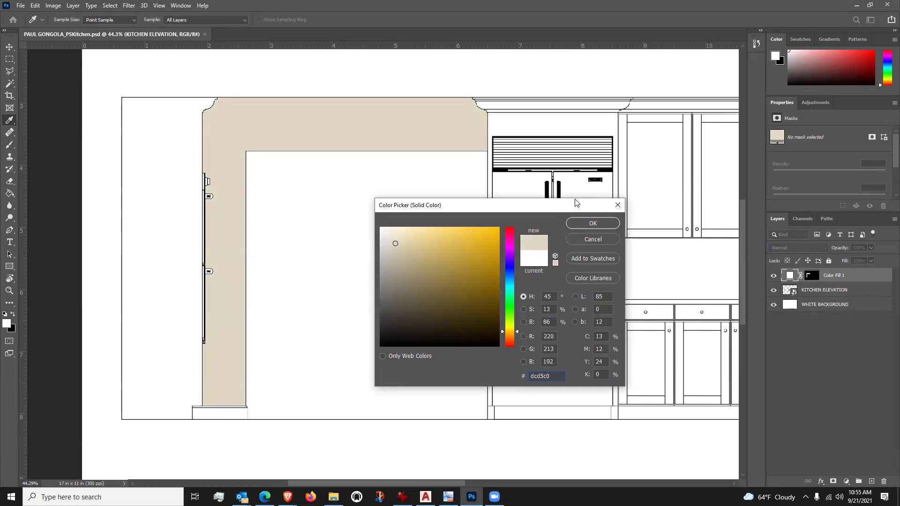
{"action": "left_click", "coordinate": [591, 223]}
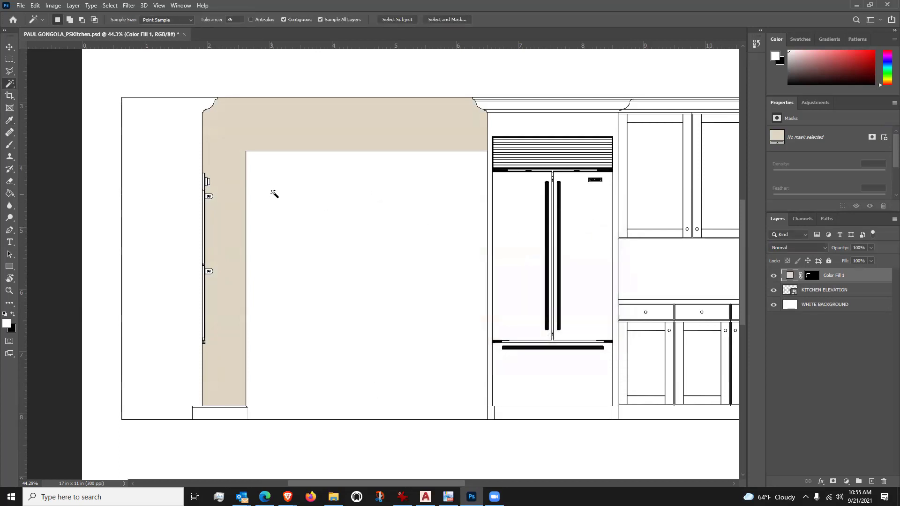
Step: Rename the new color fill layer as WALLS
{"action": "double_click", "coordinate": [832, 276]}
{"action": "type", "text": "WALLS"}
{"action": "key", "text": "Return"}
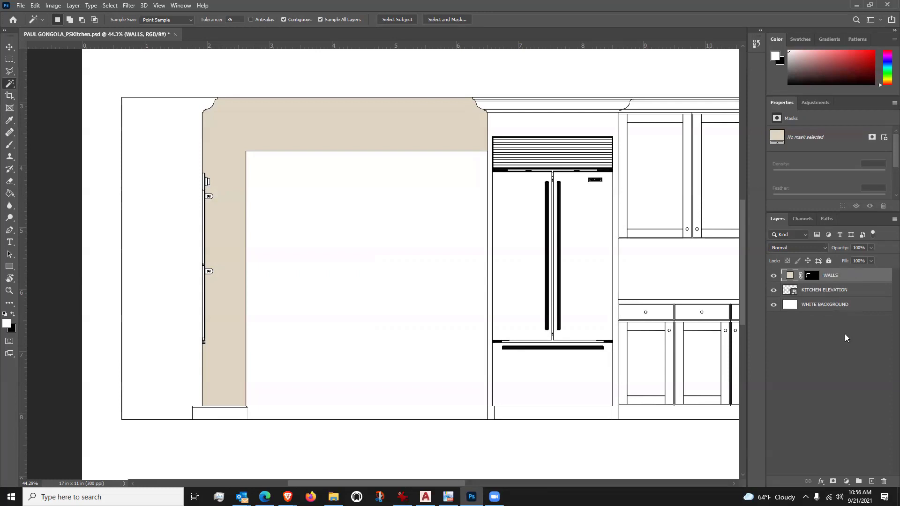
Step: Try golden yellow #e9c146 as the fill color of the WALLS layer and cancel the change
{"action": "double_click", "coordinate": [791, 276]}
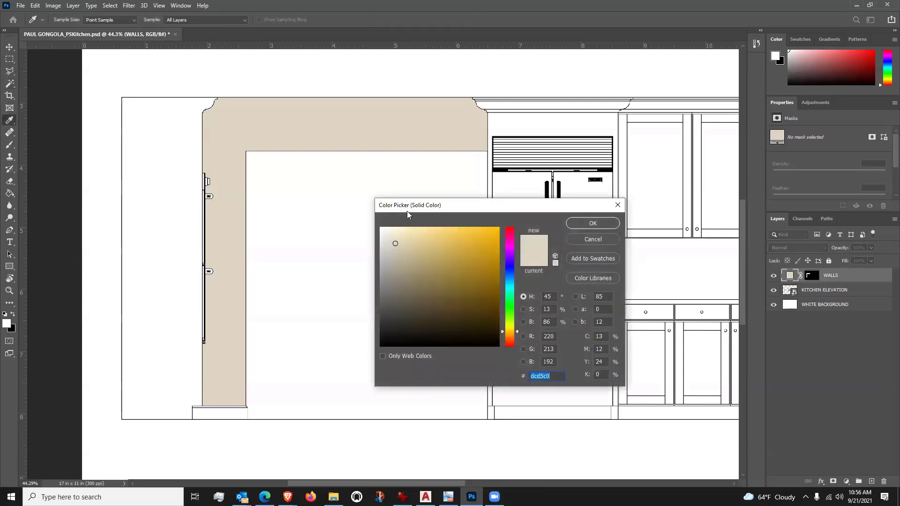
{"action": "left_click_drag", "start_coordinate": [413, 271], "coordinate": [467, 292]}
{"action": "left_click_drag", "start_coordinate": [479, 333], "coordinate": [463, 237]}
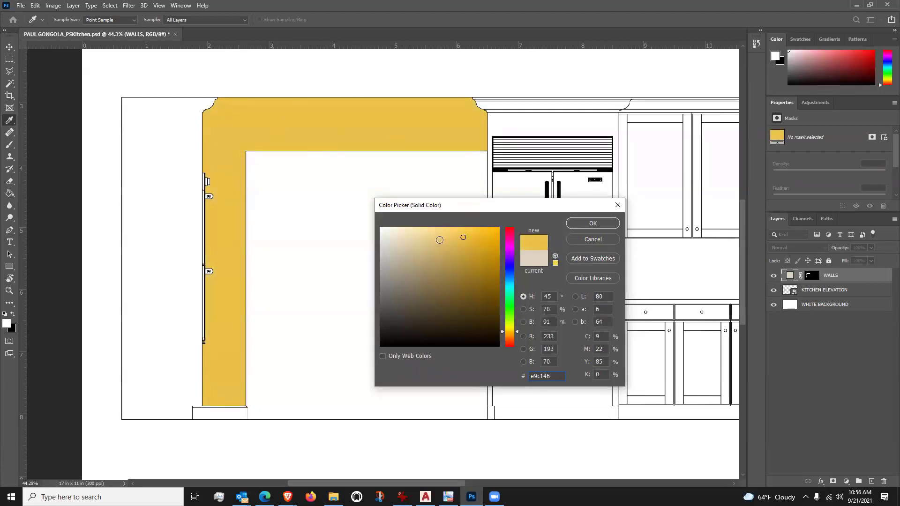
{"action": "left_click", "coordinate": [599, 238]}
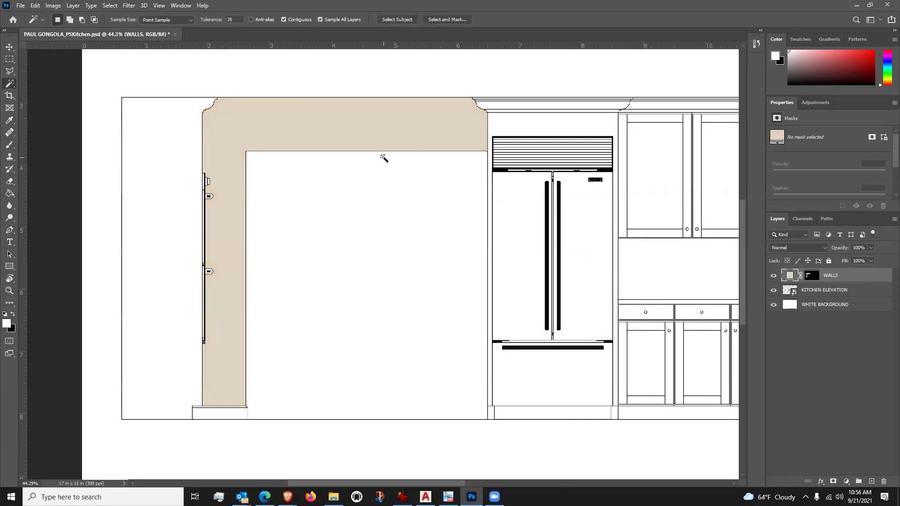
Step: Switch between the WALLS layer's color fill and its layer mask, leaving the mask active
{"action": "left_click", "coordinate": [814, 277]}
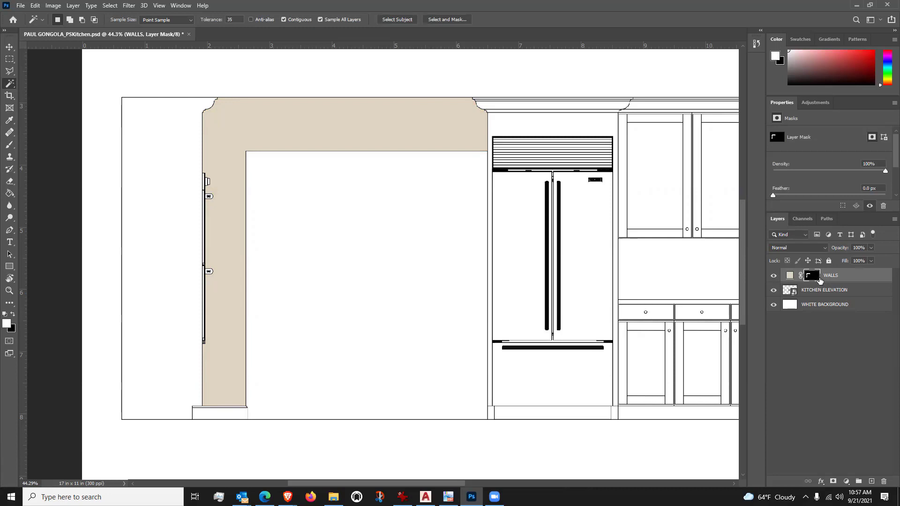
{"action": "left_click", "coordinate": [789, 279]}
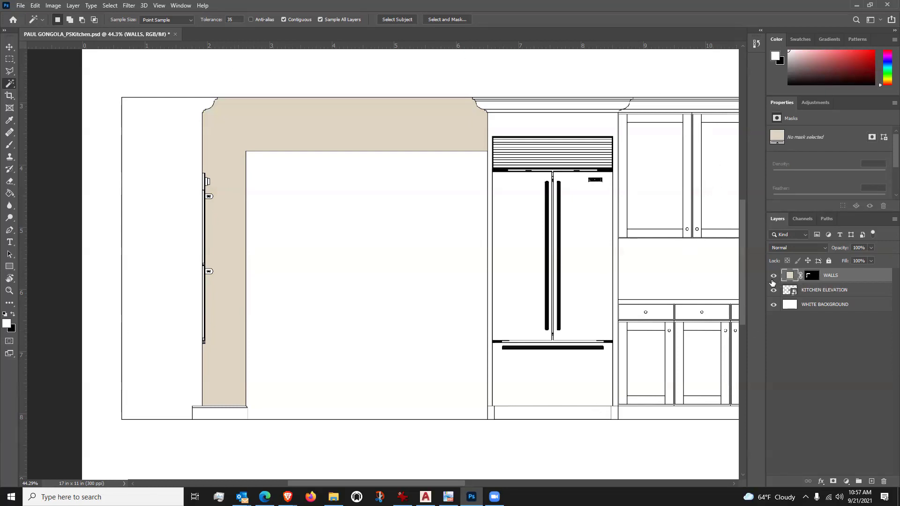
{"action": "left_click", "coordinate": [812, 278]}
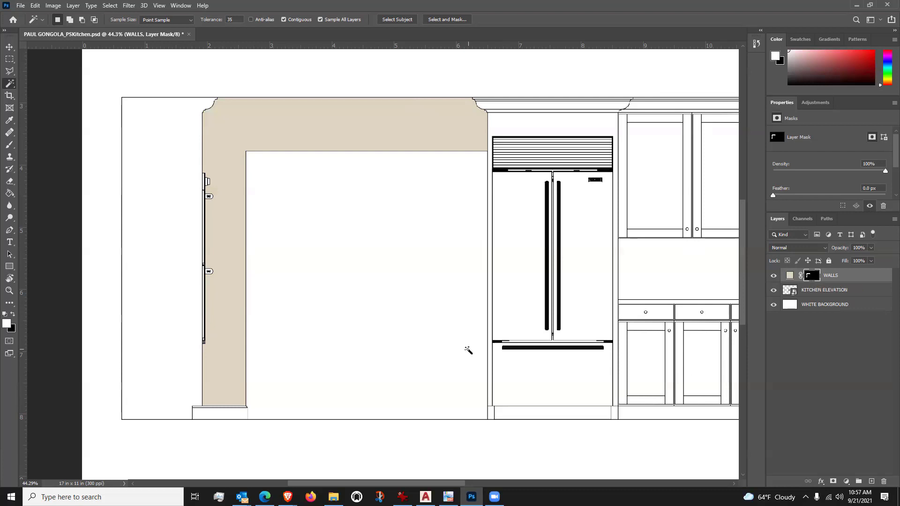
Step: Select single bands of the crown molding above the refrigerator one at a time with the Magic Wand, ending on the lowest band
{"action": "scroll", "coordinate": [369, 337], "scroll_direction": "down", "scroll_amount": 3}
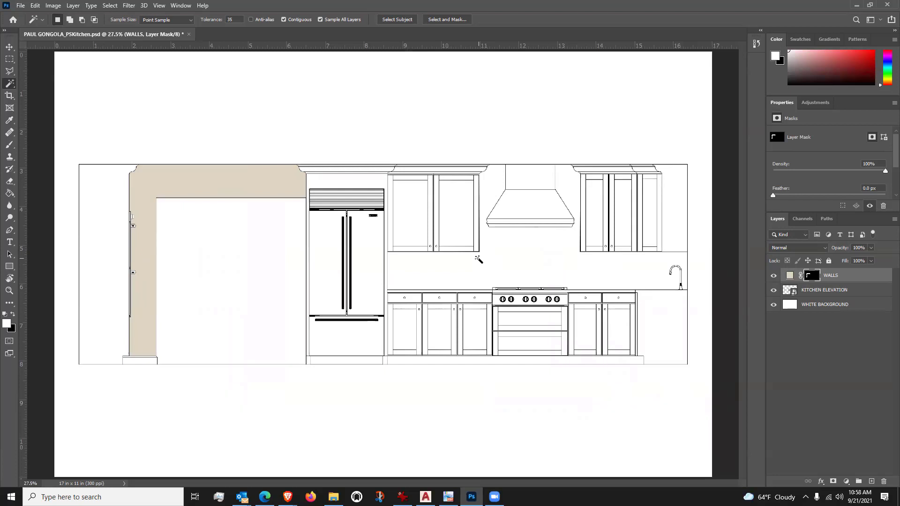
{"action": "scroll", "coordinate": [450, 150], "scroll_direction": "up", "scroll_amount": 1}
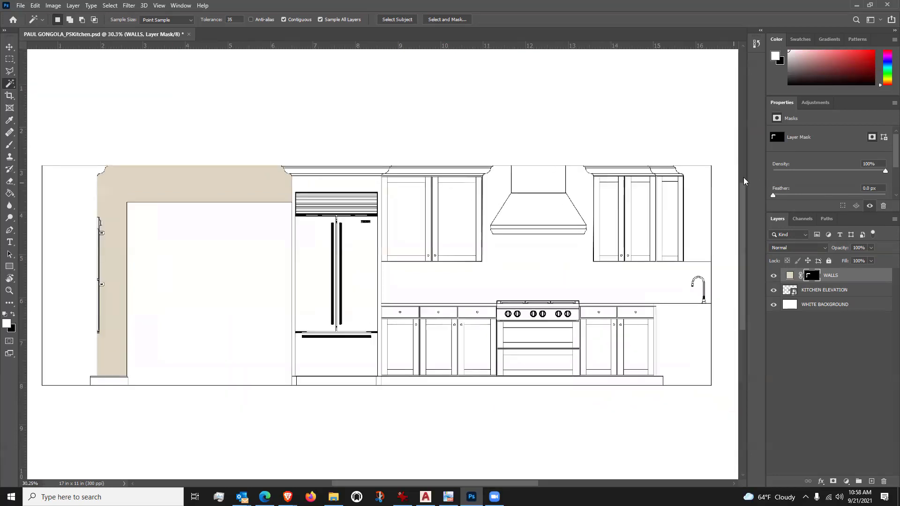
{"action": "scroll", "coordinate": [663, 177], "scroll_direction": "up", "scroll_amount": 2}
{"action": "scroll", "coordinate": [581, 177], "scroll_direction": "up", "scroll_amount": 1}
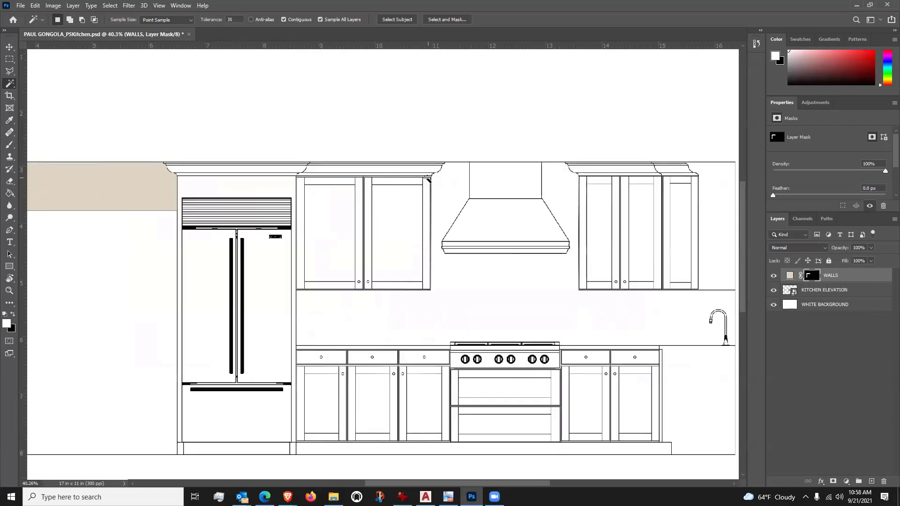
{"action": "scroll", "coordinate": [427, 179], "scroll_direction": "down", "scroll_amount": 1}
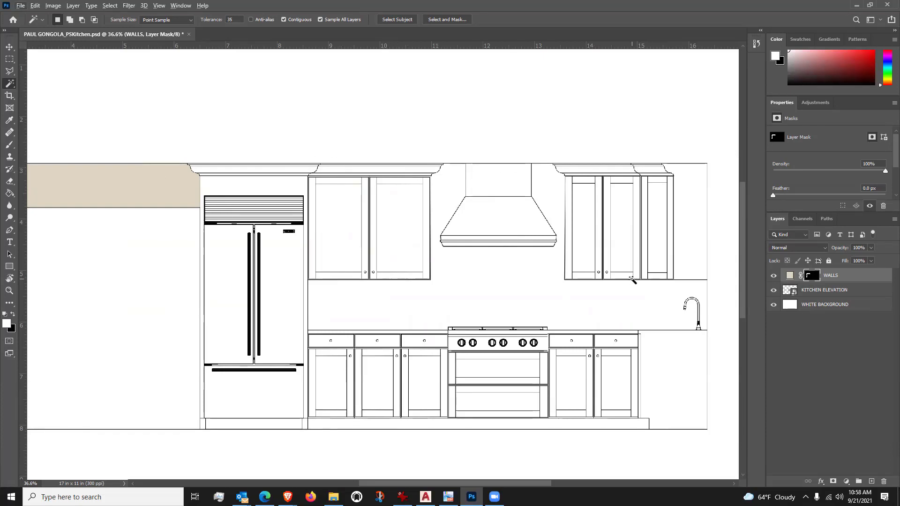
{"action": "scroll", "coordinate": [341, 163], "scroll_direction": "up", "scroll_amount": 4}
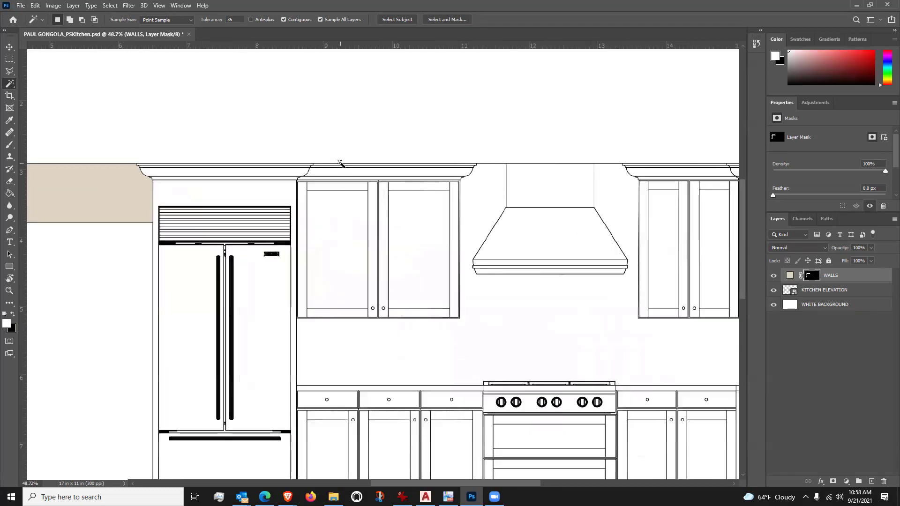
{"action": "scroll", "coordinate": [340, 163], "scroll_direction": "up", "scroll_amount": 1}
{"action": "scroll", "coordinate": [80, 164], "scroll_direction": "up", "scroll_amount": 2}
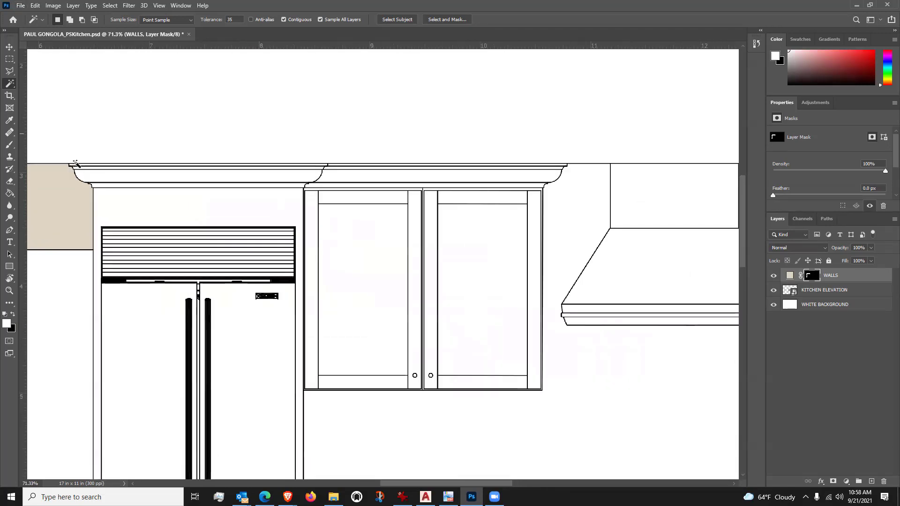
{"action": "scroll", "coordinate": [91, 164], "scroll_direction": "up", "scroll_amount": 3}
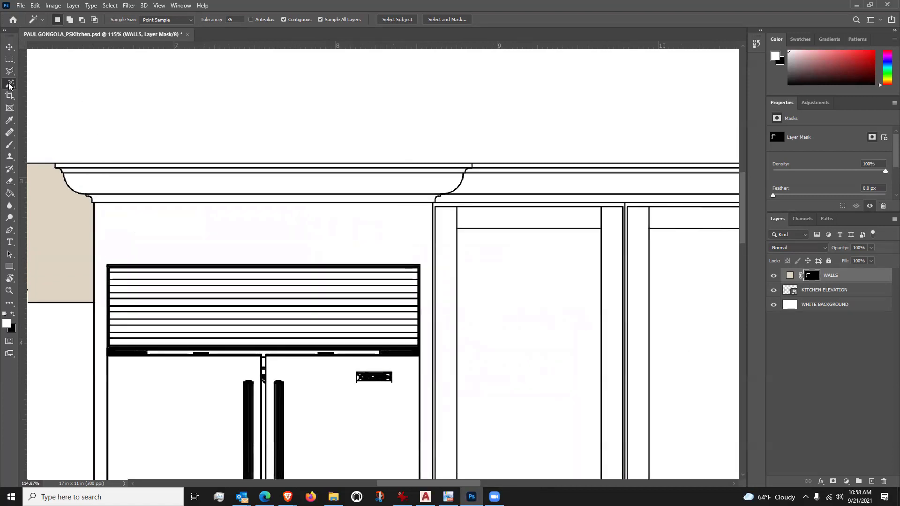
{"action": "scroll", "coordinate": [134, 168], "scroll_direction": "up", "scroll_amount": 1}
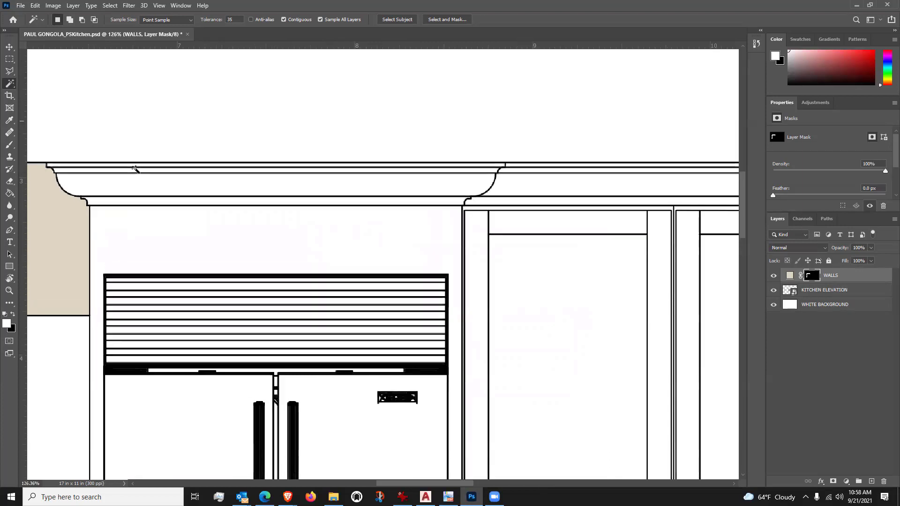
{"action": "scroll", "coordinate": [134, 168], "scroll_direction": "up", "scroll_amount": 3}
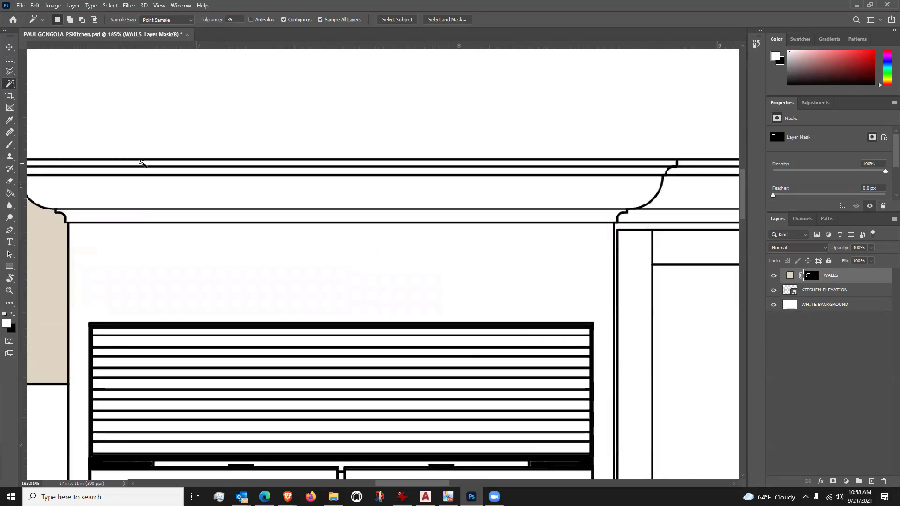
{"action": "left_click", "coordinate": [145, 164]}
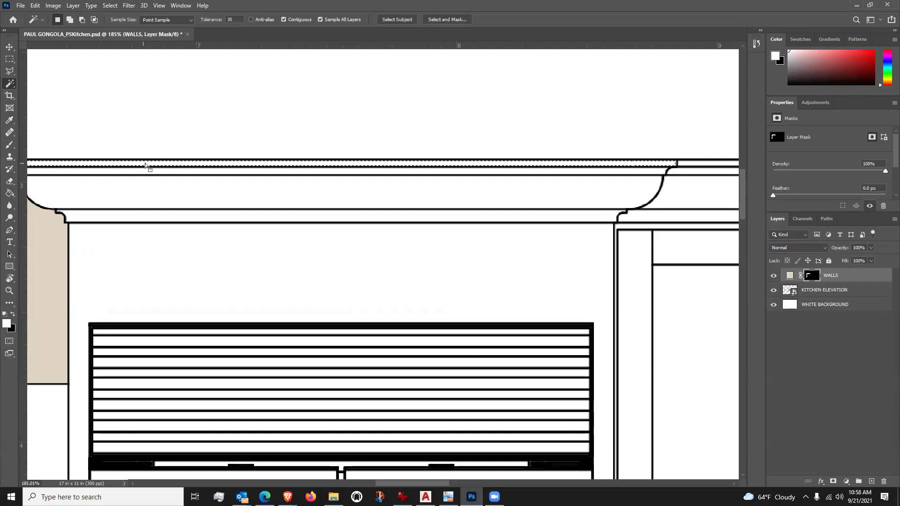
{"action": "left_click", "coordinate": [209, 171]}
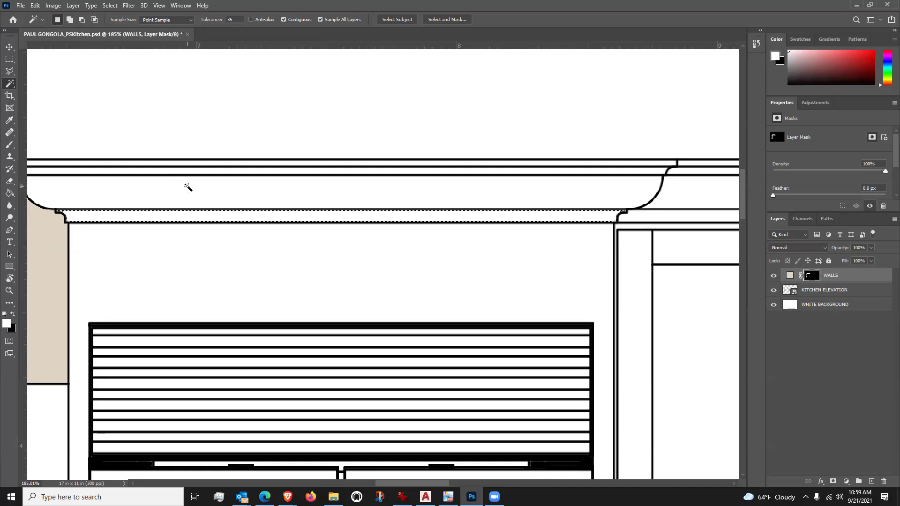
Step: Add the remaining crown molding bands above the refrigerator and those above the adjoining wall cabinets to the selection
{"action": "key", "text": "shift"}
{"action": "left_click", "coordinate": [190, 189], "text": "shift"}
{"action": "left_click", "coordinate": [197, 170], "text": "shift"}
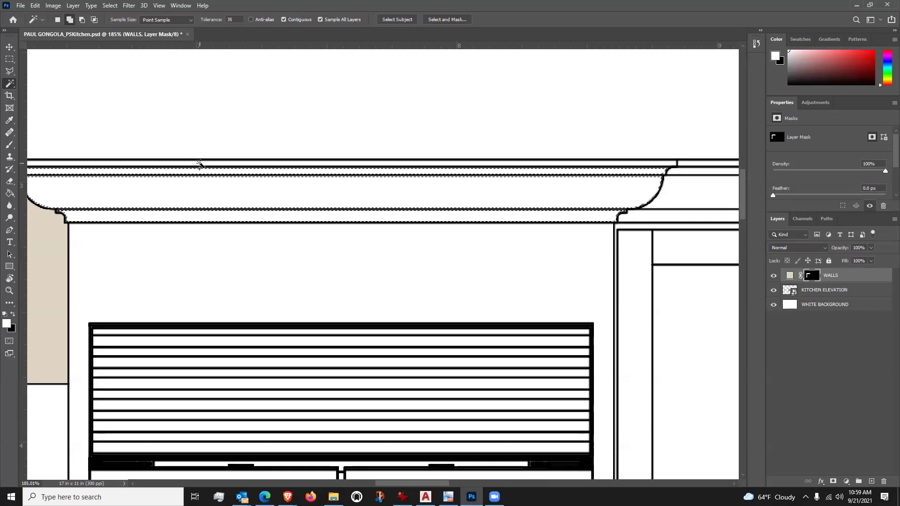
{"action": "left_click", "coordinate": [199, 164], "text": "shift"}
{"action": "left_click", "coordinate": [650, 215]}
{"action": "left_click", "coordinate": [689, 168]}
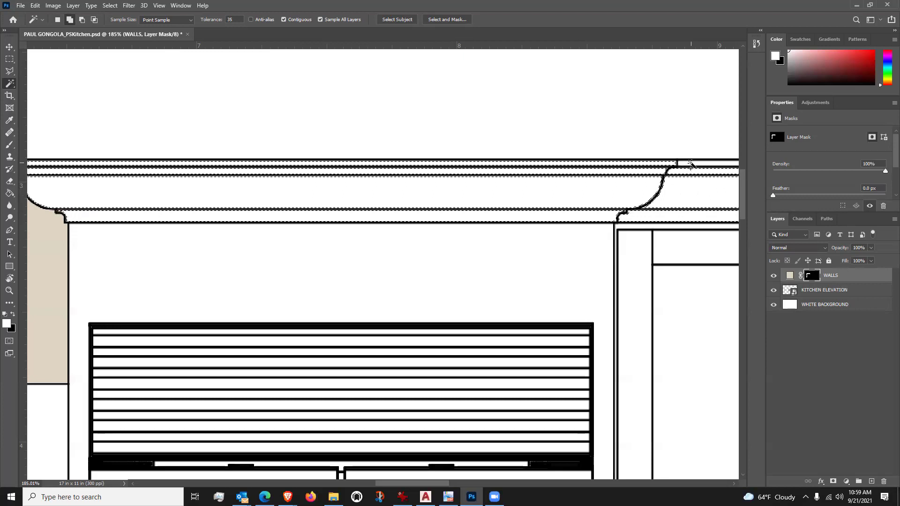
Step: Add all the crown molding bands above the wall cabinets to the right of the range hood to the selection
{"action": "scroll", "coordinate": [135, 283], "scroll_direction": "down", "scroll_amount": 5}
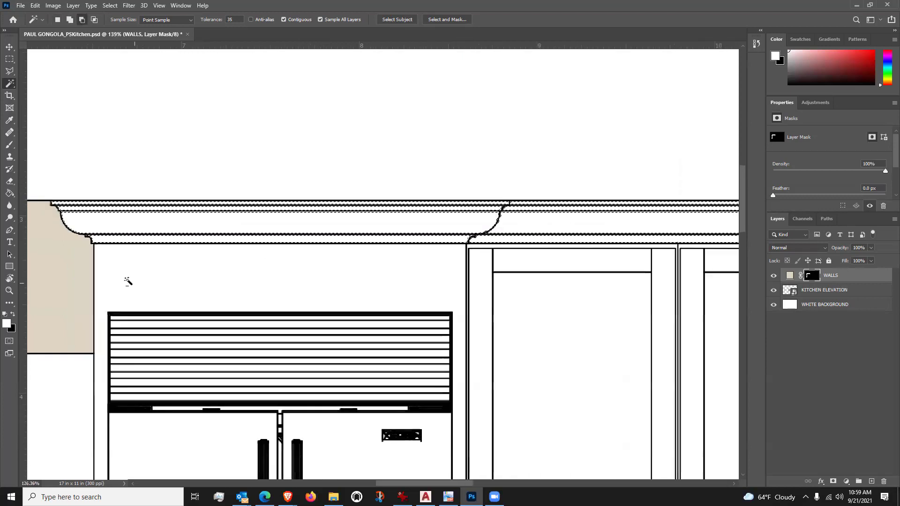
{"action": "scroll", "coordinate": [211, 263], "scroll_direction": "down", "scroll_amount": 3}
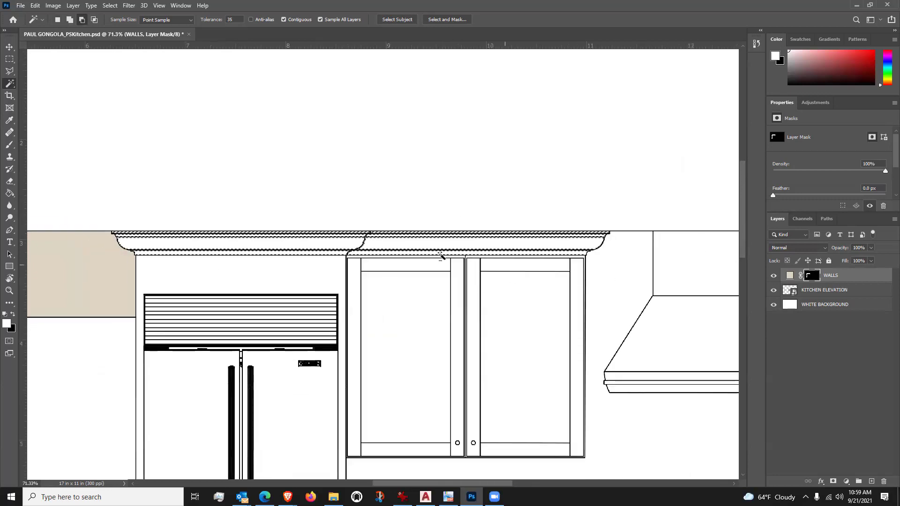
{"action": "scroll", "coordinate": [202, 239], "scroll_direction": "down", "scroll_amount": 1}
{"action": "scroll", "coordinate": [557, 249], "scroll_direction": "down", "scroll_amount": 2}
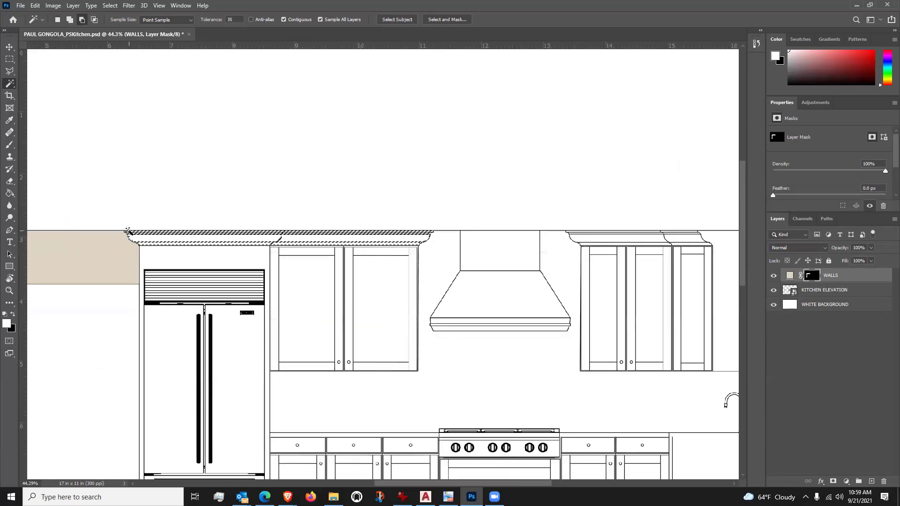
{"action": "scroll", "coordinate": [699, 235], "scroll_direction": "up", "scroll_amount": 10}
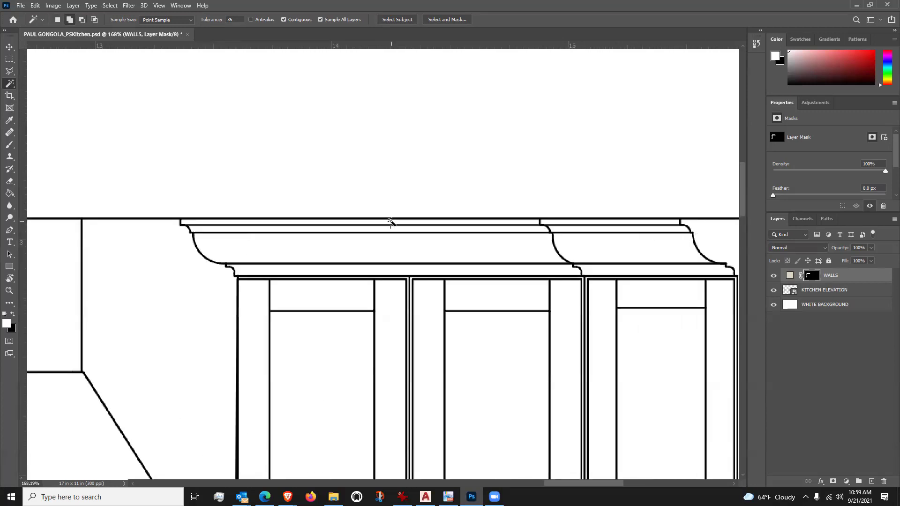
{"action": "left_click", "coordinate": [390, 221], "text": "shift"}
{"action": "left_click", "coordinate": [392, 229], "text": "shift"}
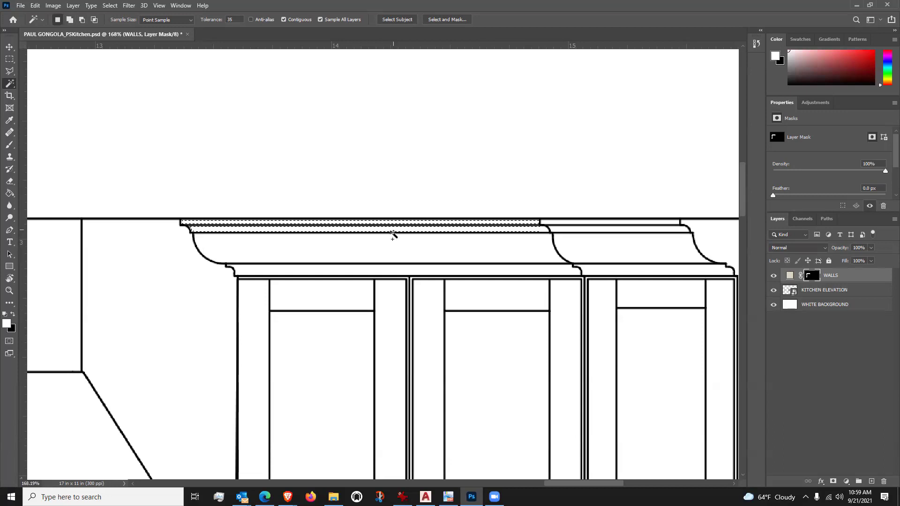
{"action": "left_click", "coordinate": [390, 270], "text": "shift"}
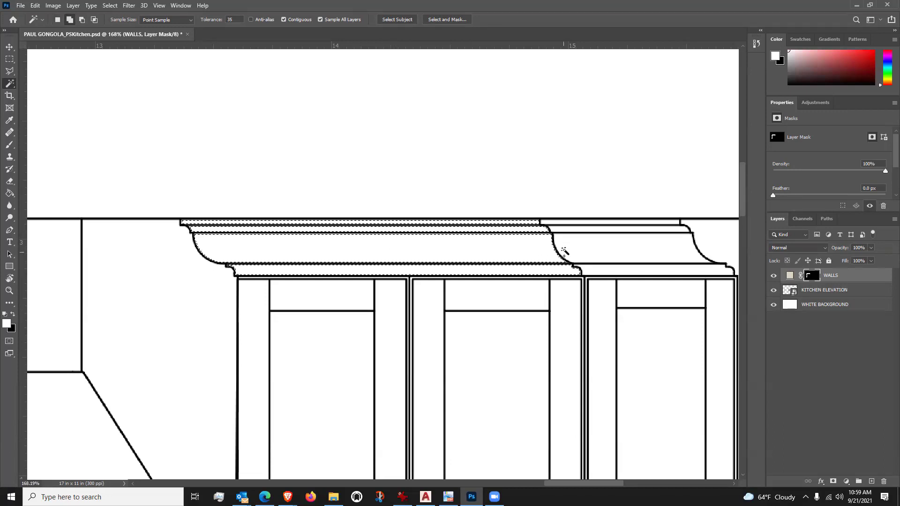
{"action": "left_click", "coordinate": [562, 221], "text": "shift"}
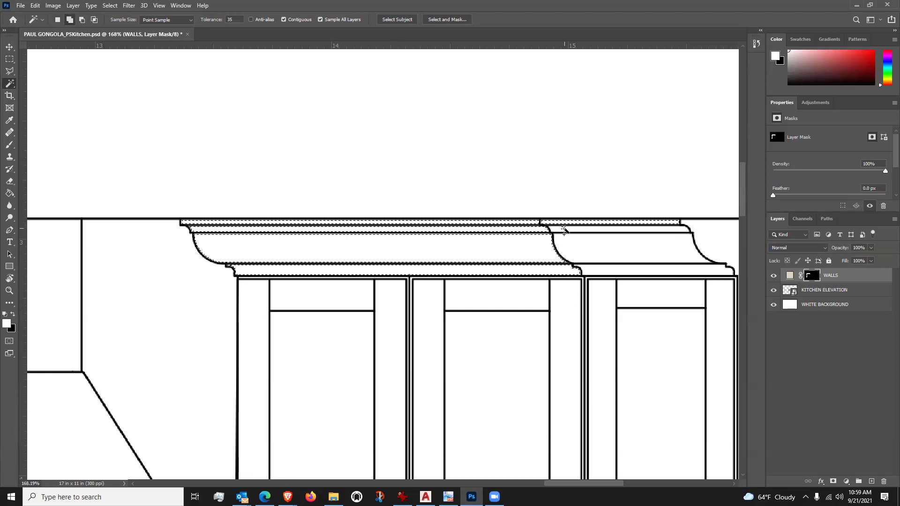
{"action": "left_click", "coordinate": [577, 253], "text": "shift"}
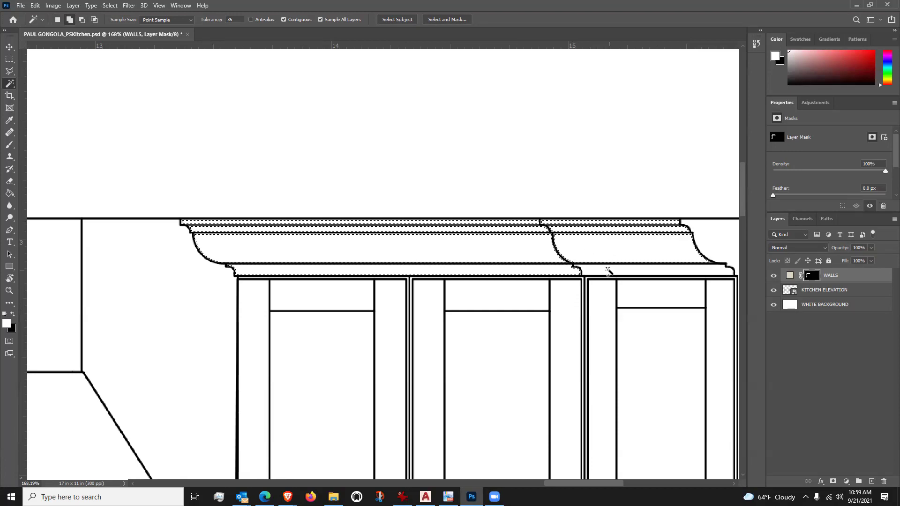
{"action": "left_click", "coordinate": [608, 271], "text": "shift"}
Step: Create a Solid Color fill layer from the crown molding selection, sampling the wall beige and lightening it to #e9e6df
{"action": "scroll", "coordinate": [469, 242], "scroll_direction": "down", "scroll_amount": 3}
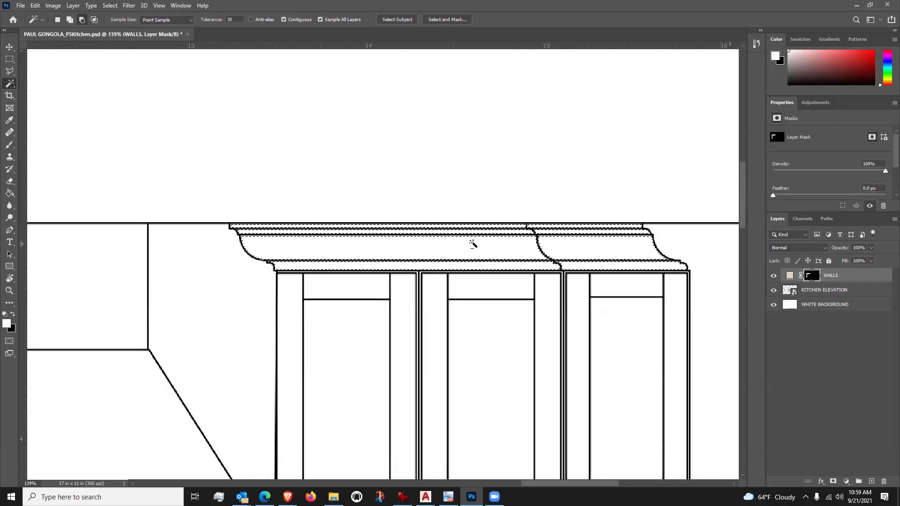
{"action": "scroll", "coordinate": [537, 223], "scroll_direction": "down", "scroll_amount": 5}
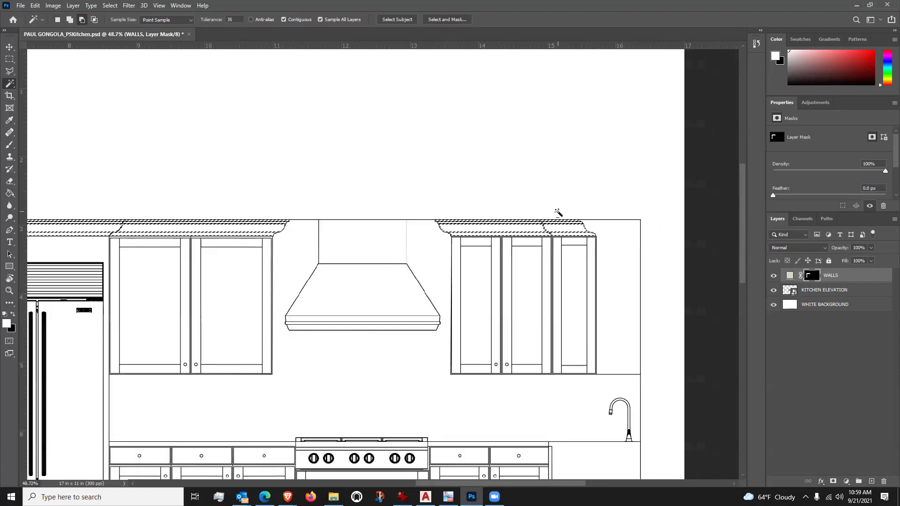
{"action": "scroll", "coordinate": [557, 213], "scroll_direction": "down", "scroll_amount": 2}
{"action": "scroll", "coordinate": [181, 283], "scroll_direction": "up", "scroll_amount": 2}
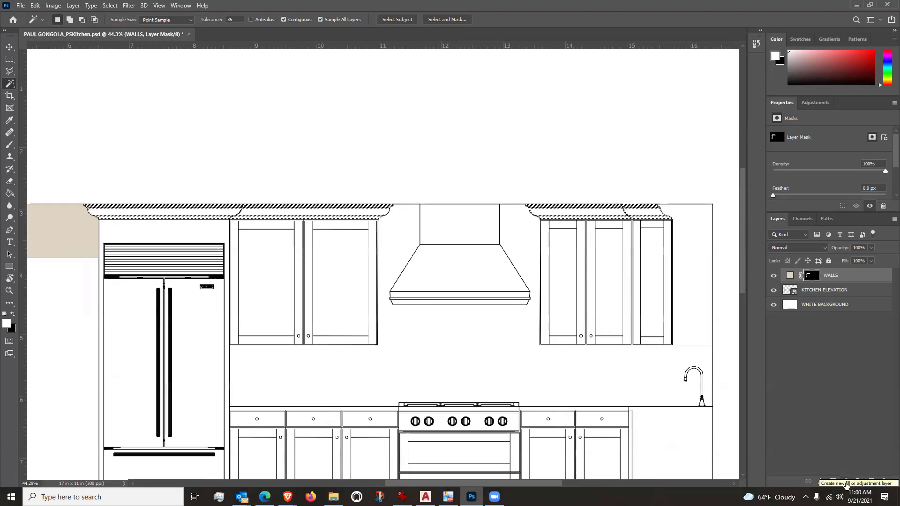
{"action": "left_click", "coordinate": [846, 484]}
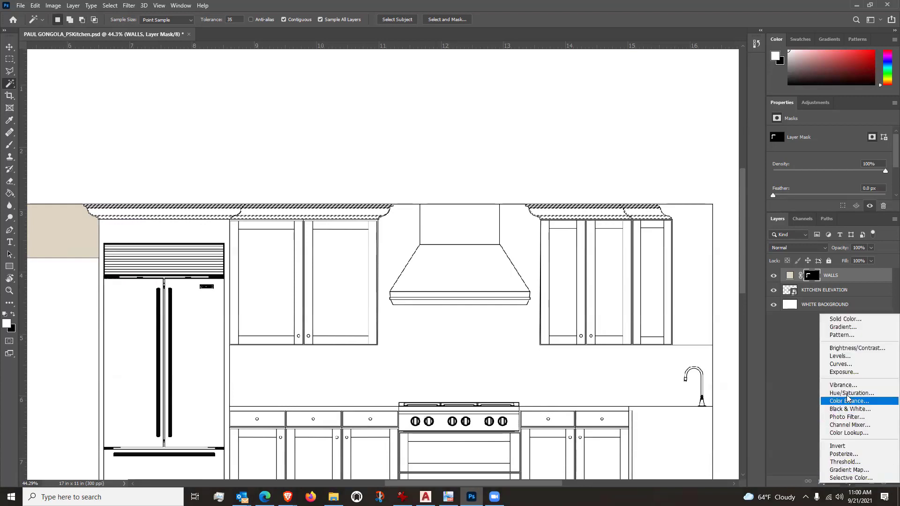
{"action": "left_click", "coordinate": [845, 320]}
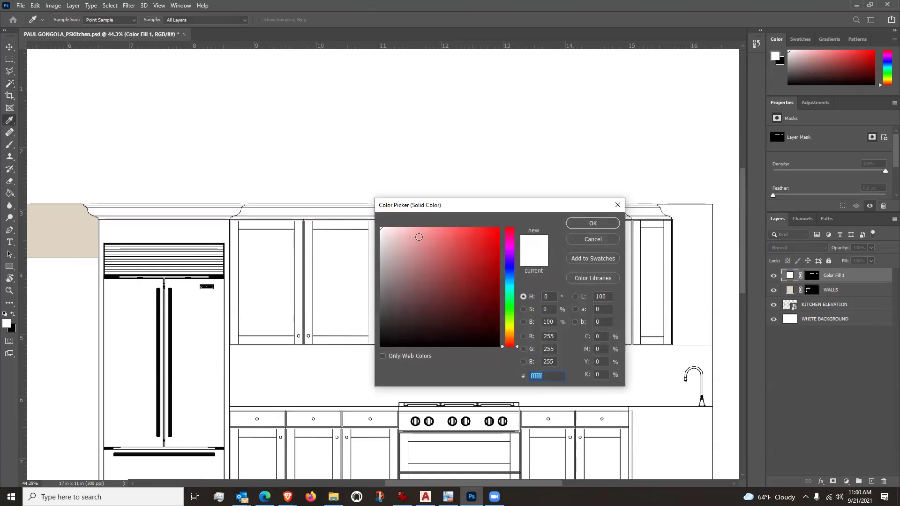
{"action": "left_click", "coordinate": [74, 230]}
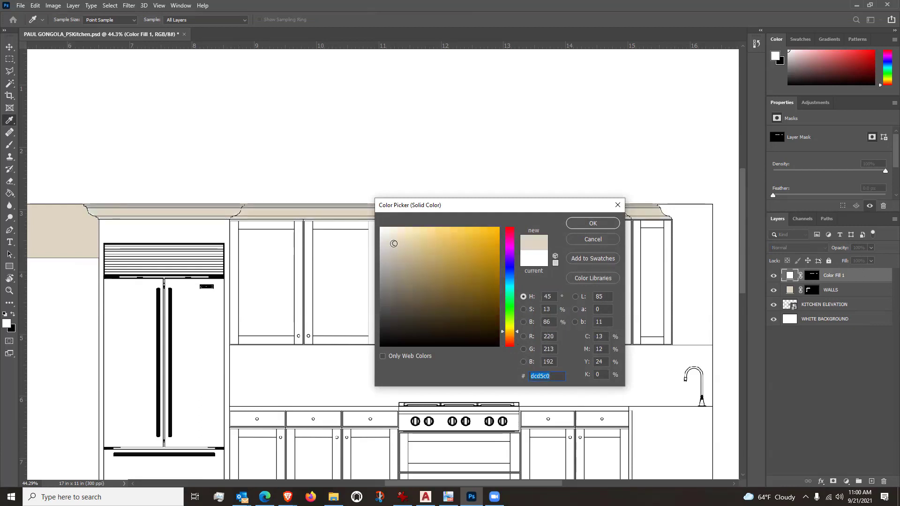
{"action": "left_click_drag", "start_coordinate": [393, 243], "coordinate": [386, 237]}
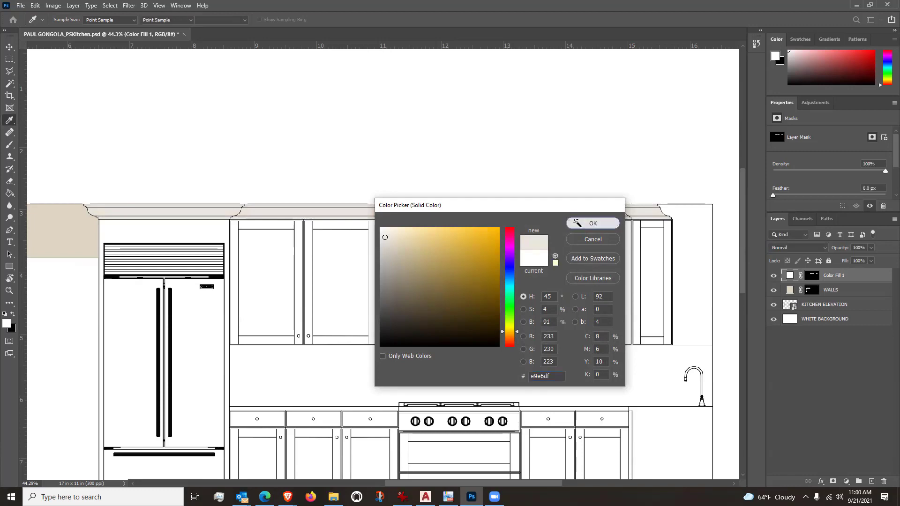
{"action": "left_click", "coordinate": [593, 223]}
Step: Rename the new color fill layer as CROWN MOLDING
{"action": "scroll", "coordinate": [461, 284], "scroll_direction": "down", "scroll_amount": 3}
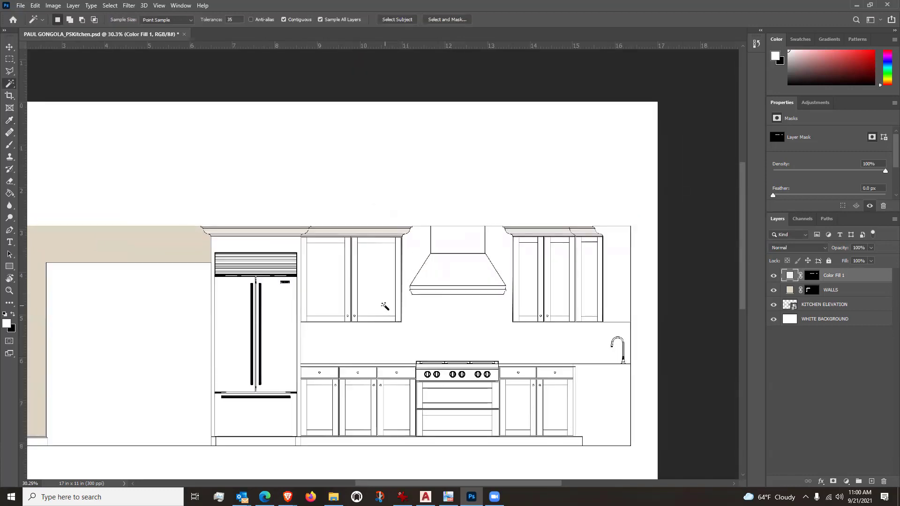
{"action": "scroll", "coordinate": [383, 305], "scroll_direction": "up", "scroll_amount": 1}
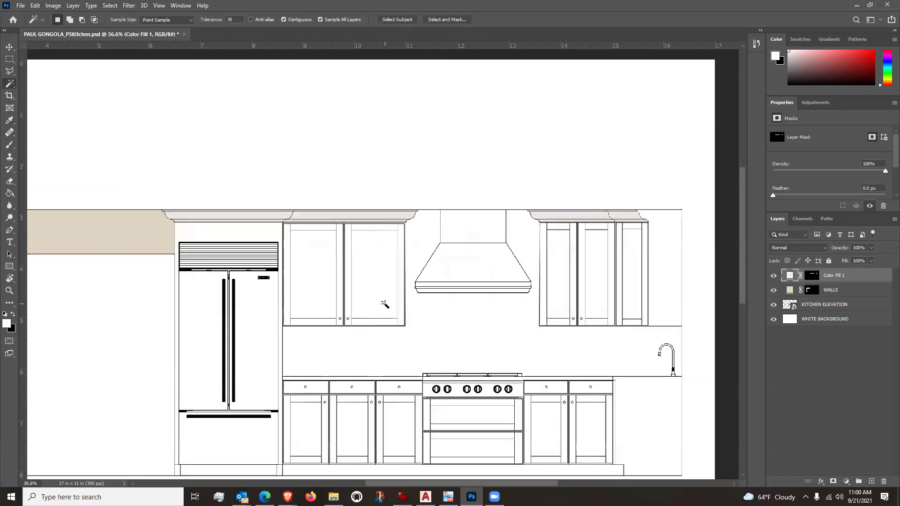
{"action": "double_click", "coordinate": [832, 275]}
{"action": "type", "text": "CROWN MOLDING"}
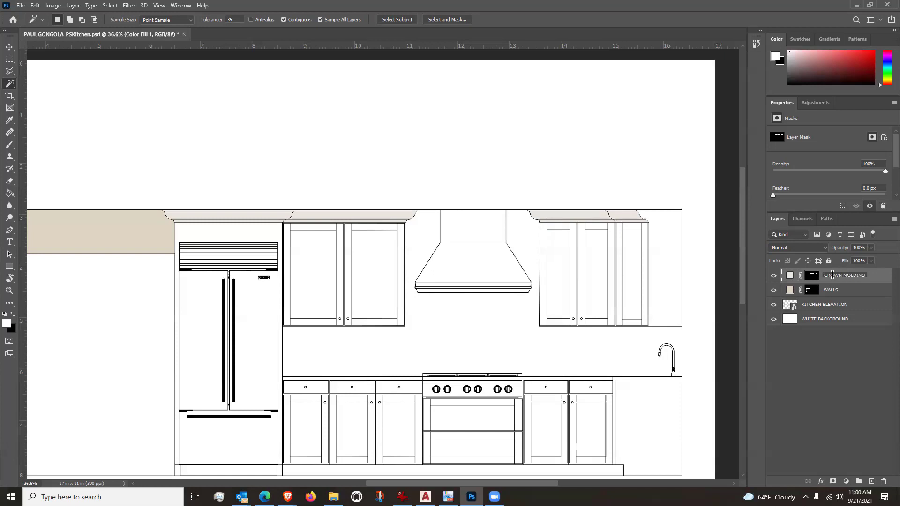
{"action": "key", "text": "Return"}
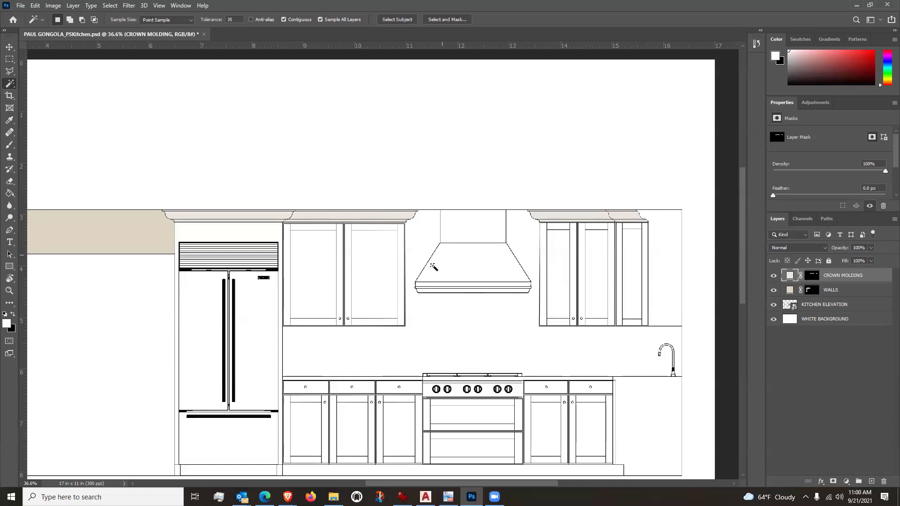
Step: Select the four frame pieces of the wall cabinet door nearest the refrigerator with the Magic Wand
{"action": "scroll", "coordinate": [443, 286], "scroll_direction": "up", "scroll_amount": 3}
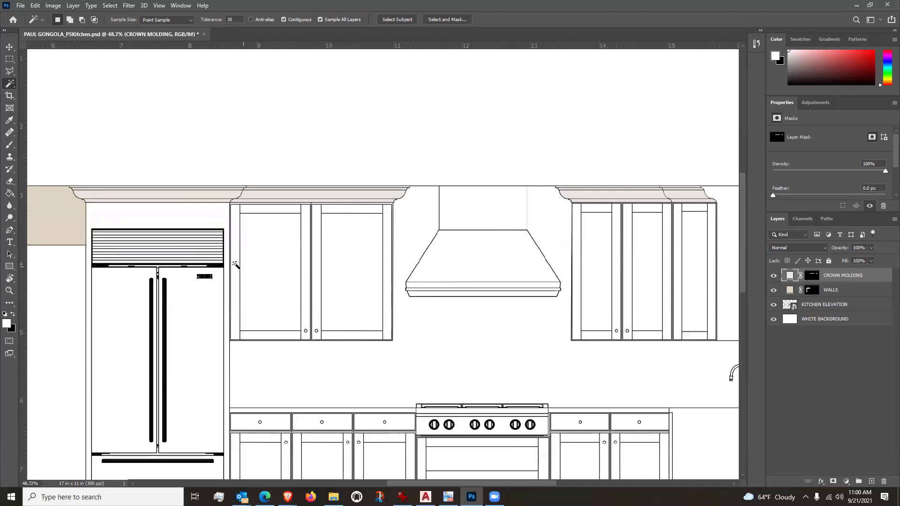
{"action": "scroll", "coordinate": [224, 269], "scroll_direction": "down", "scroll_amount": 2}
{"action": "scroll", "coordinate": [450, 319], "scroll_direction": "up", "scroll_amount": 1}
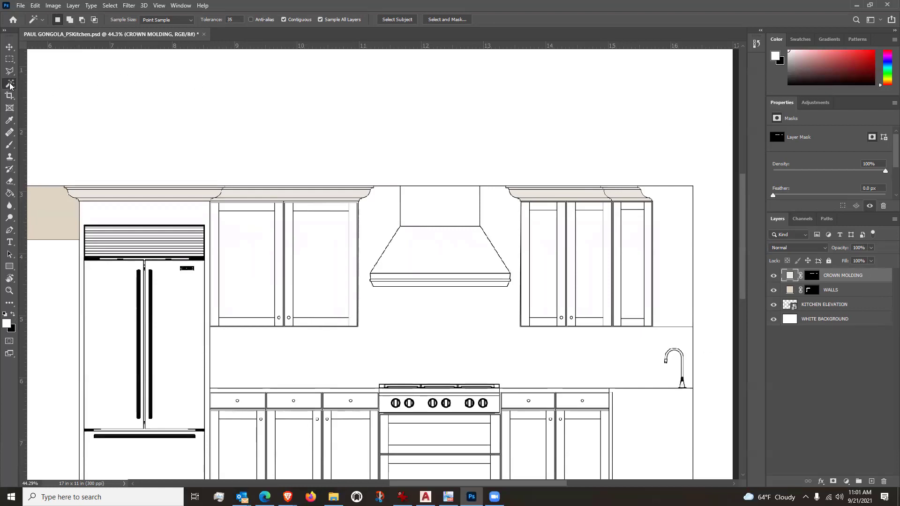
{"action": "left_click", "coordinate": [215, 210]}
{"action": "scroll", "coordinate": [216, 210], "scroll_direction": "up", "scroll_amount": 1}
{"action": "scroll", "coordinate": [239, 237], "scroll_direction": "up", "scroll_amount": 3}
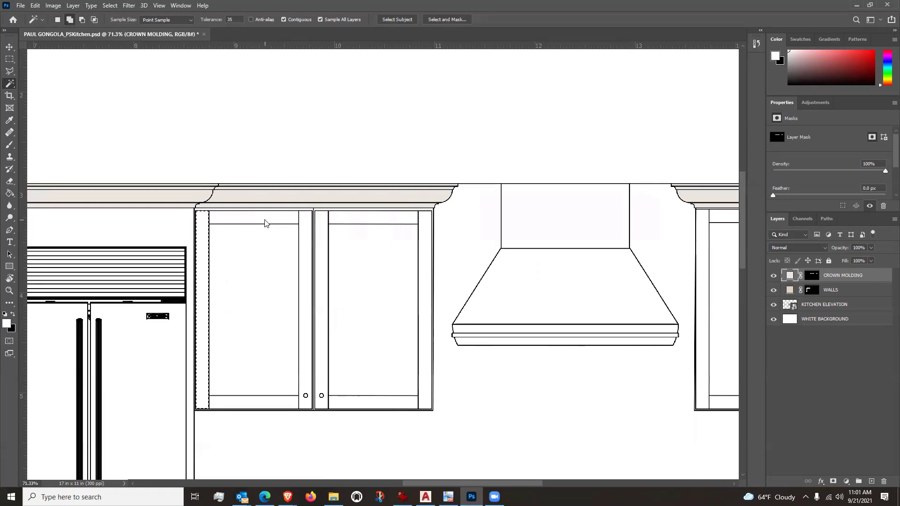
{"action": "left_click", "coordinate": [263, 222], "text": "shift"}
{"action": "left_click", "coordinate": [305, 232], "text": "shift"}
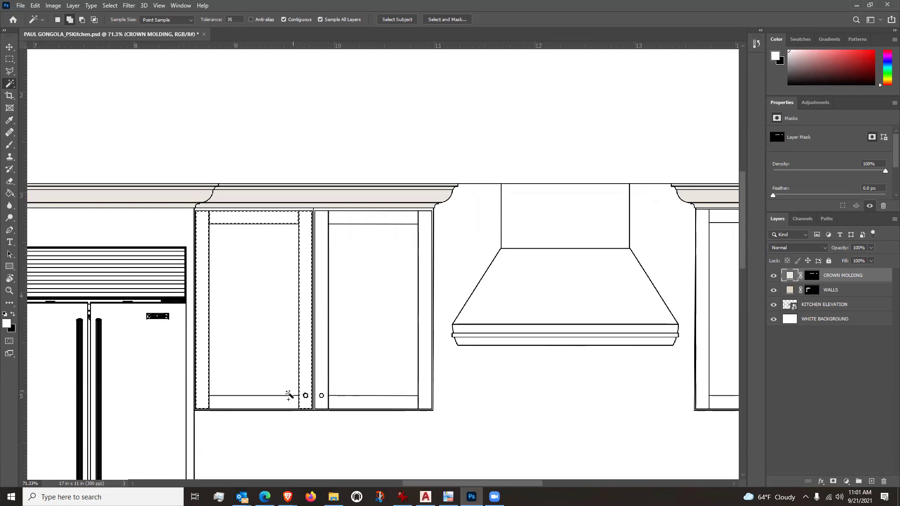
{"action": "left_click", "coordinate": [212, 398], "text": "shift"}
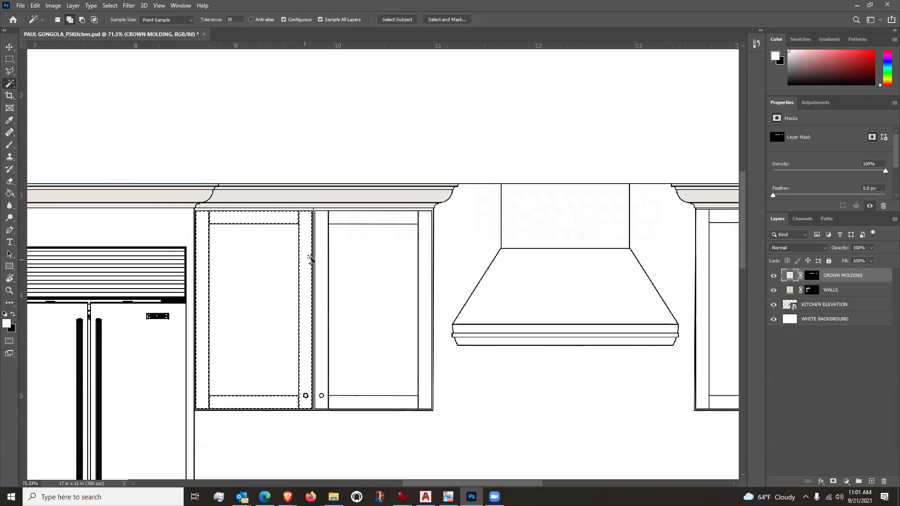
Step: Add the four frame pieces of the adjacent wall cabinet door to the selection
{"action": "left_click", "coordinate": [321, 243]}
{"action": "left_click", "coordinate": [354, 218]}
{"action": "left_click", "coordinate": [425, 244]}
{"action": "left_click", "coordinate": [385, 406]}
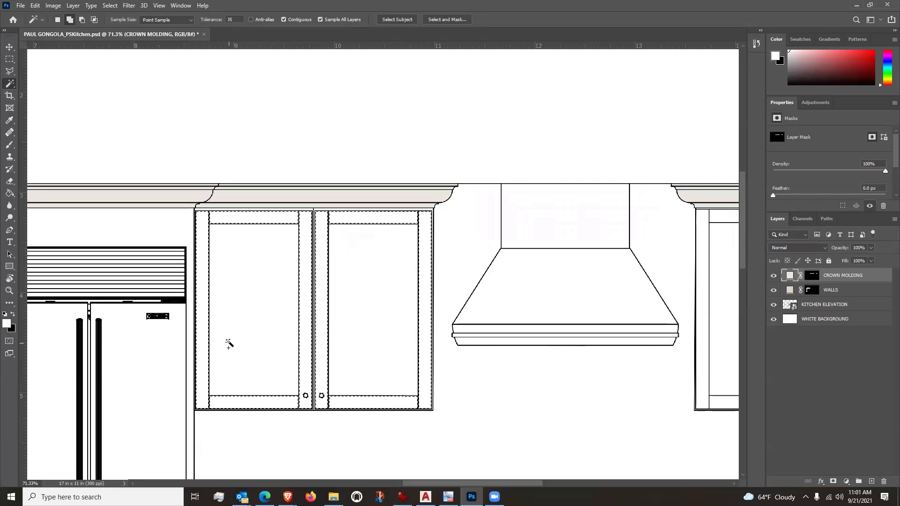
Step: Add the thin cabinet frame strip around the two selected wall cabinet doors to the selection
{"action": "scroll", "coordinate": [300, 236], "scroll_direction": "down", "scroll_amount": 6}
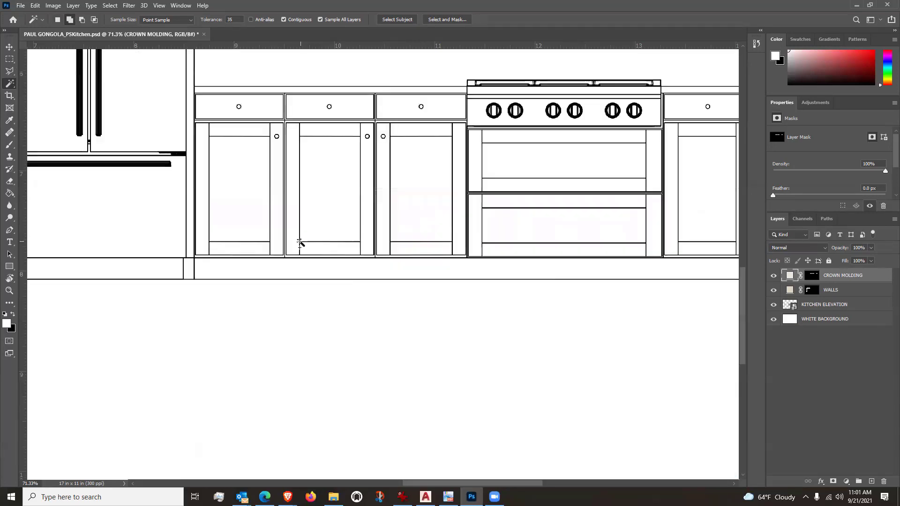
{"action": "scroll", "coordinate": [328, 244], "scroll_direction": "down", "scroll_amount": 1}
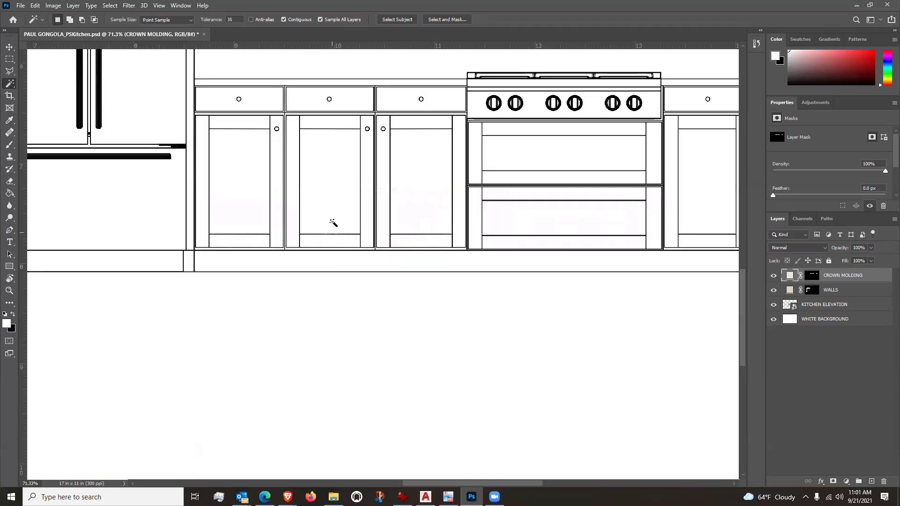
{"action": "scroll", "coordinate": [347, 297], "scroll_direction": "down", "scroll_amount": 1}
{"action": "scroll", "coordinate": [349, 251], "scroll_direction": "up", "scroll_amount": 6}
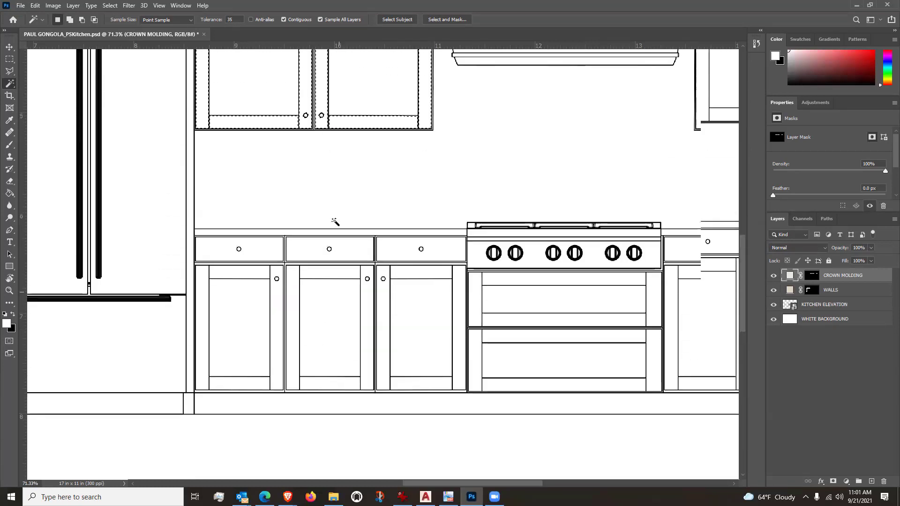
{"action": "scroll", "coordinate": [325, 197], "scroll_direction": "up", "scroll_amount": 3}
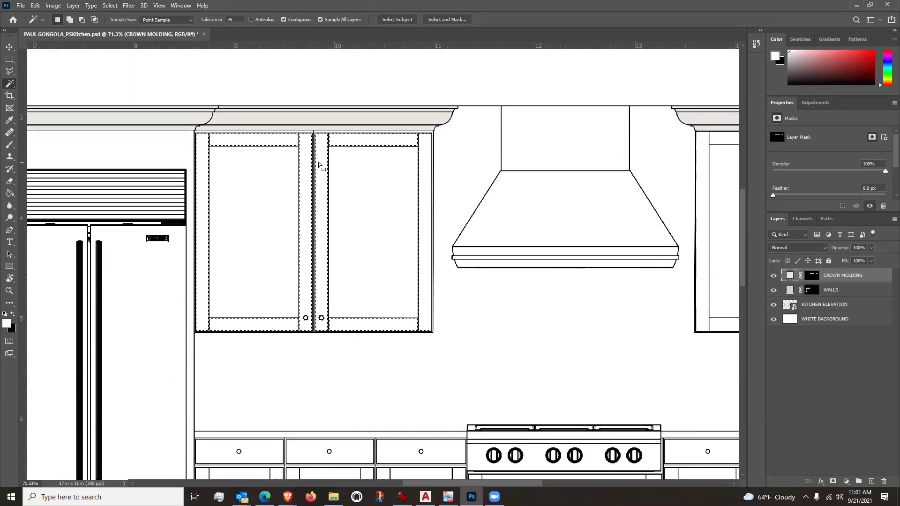
{"action": "scroll", "coordinate": [319, 162], "scroll_direction": "up", "scroll_amount": 5}
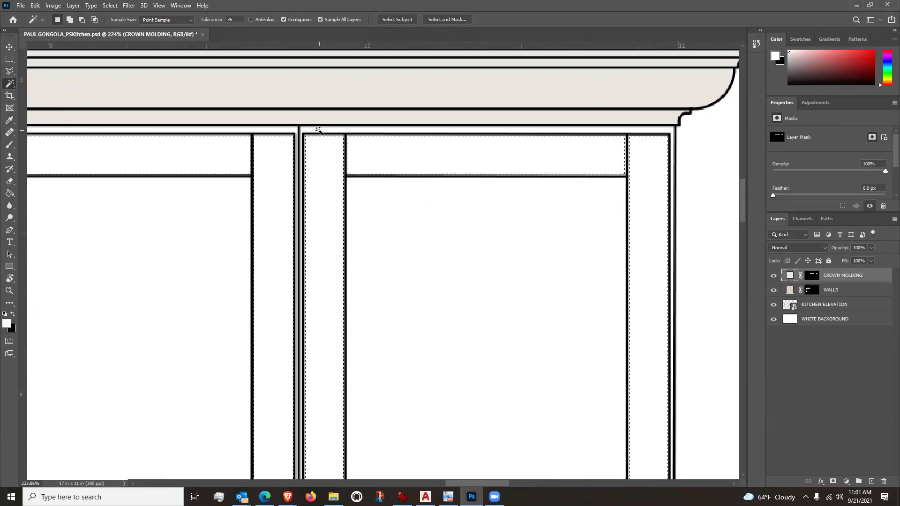
{"action": "left_click", "coordinate": [319, 129], "text": "shift"}
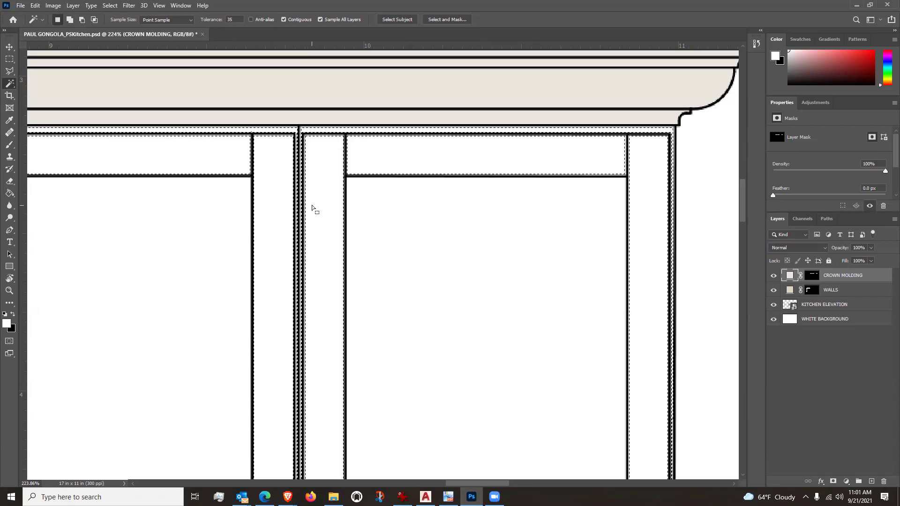
Step: Add the cabinet panel surrounding the refrigerator to the selection
{"action": "scroll", "coordinate": [327, 207], "scroll_direction": "down", "scroll_amount": 2}
{"action": "scroll", "coordinate": [327, 206], "scroll_direction": "down", "scroll_amount": 4}
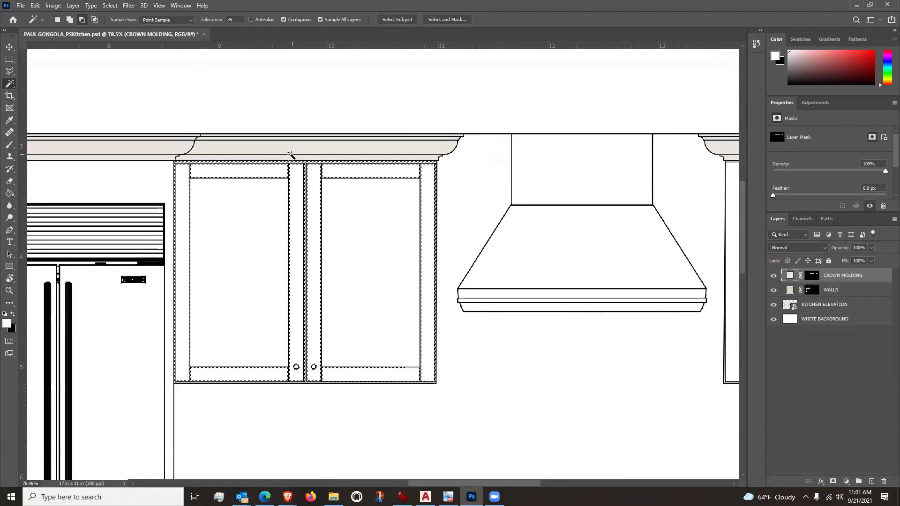
{"action": "scroll", "coordinate": [239, 188], "scroll_direction": "up", "scroll_amount": 1}
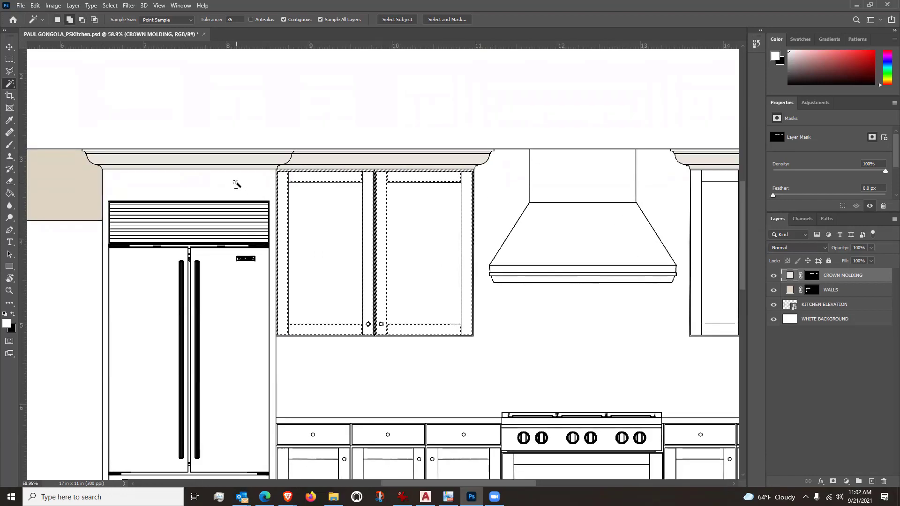
{"action": "left_click", "coordinate": [266, 162]}
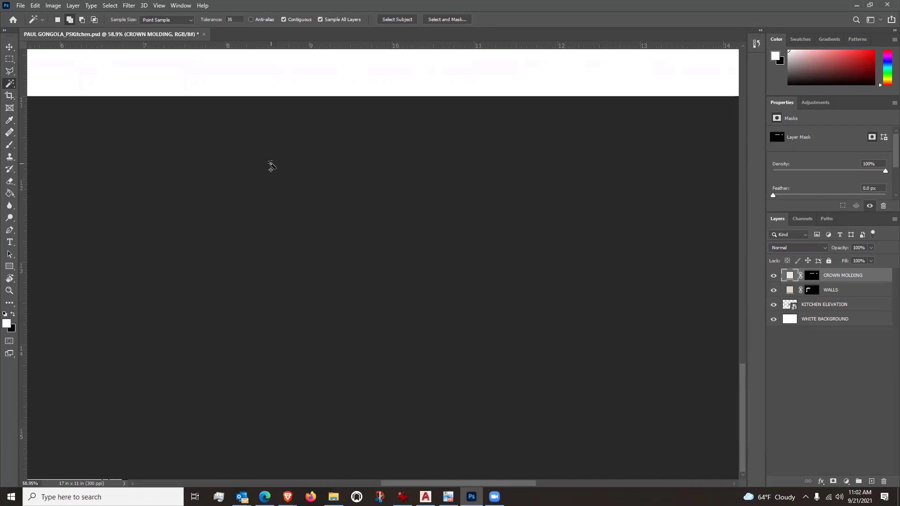
{"action": "scroll", "coordinate": [271, 164], "scroll_direction": "up", "scroll_amount": 2}
{"action": "scroll", "coordinate": [271, 165], "scroll_direction": "down", "scroll_amount": 1}
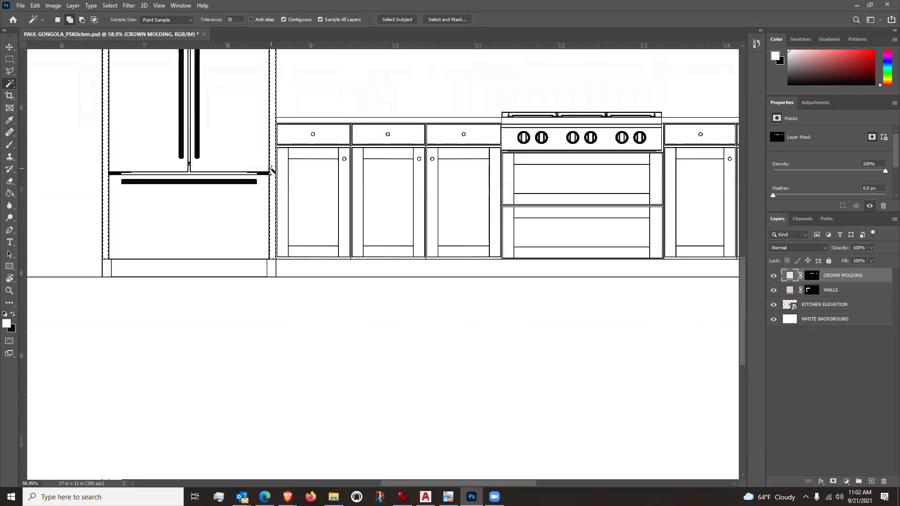
Step: Create a Solid Color fill layer from the cabinet selection, using the color #e9e6df sampled from the crown molding
{"action": "scroll", "coordinate": [271, 169], "scroll_direction": "up", "scroll_amount": 1}
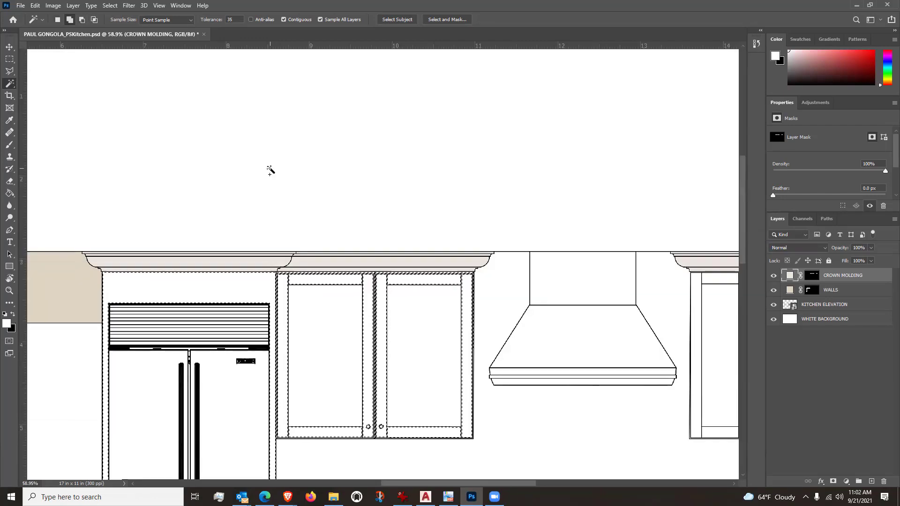
{"action": "scroll", "coordinate": [270, 169], "scroll_direction": "down", "scroll_amount": 2}
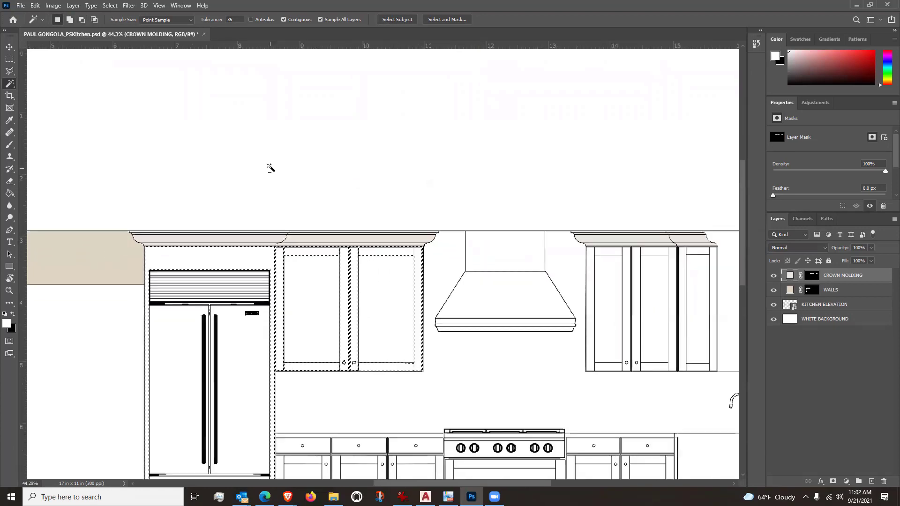
{"action": "scroll", "coordinate": [270, 168], "scroll_direction": "down", "scroll_amount": 2}
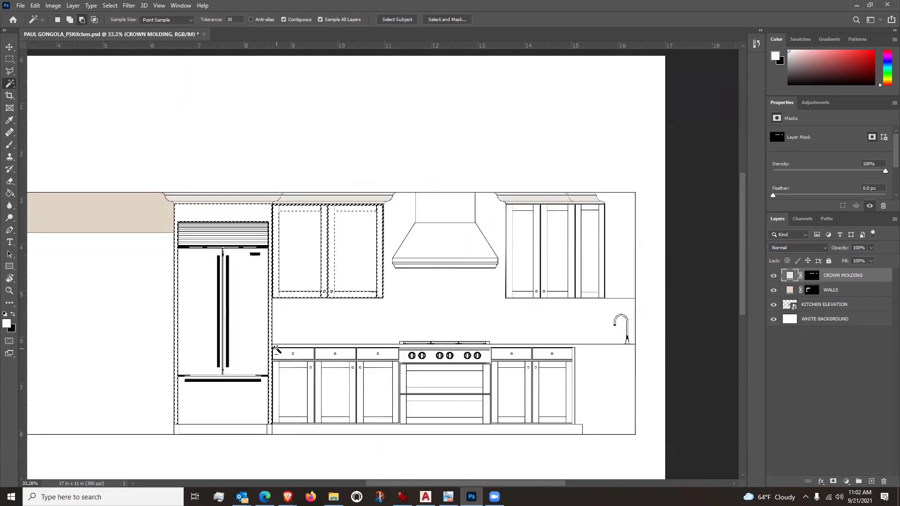
{"action": "scroll", "coordinate": [267, 326], "scroll_direction": "up", "scroll_amount": 1}
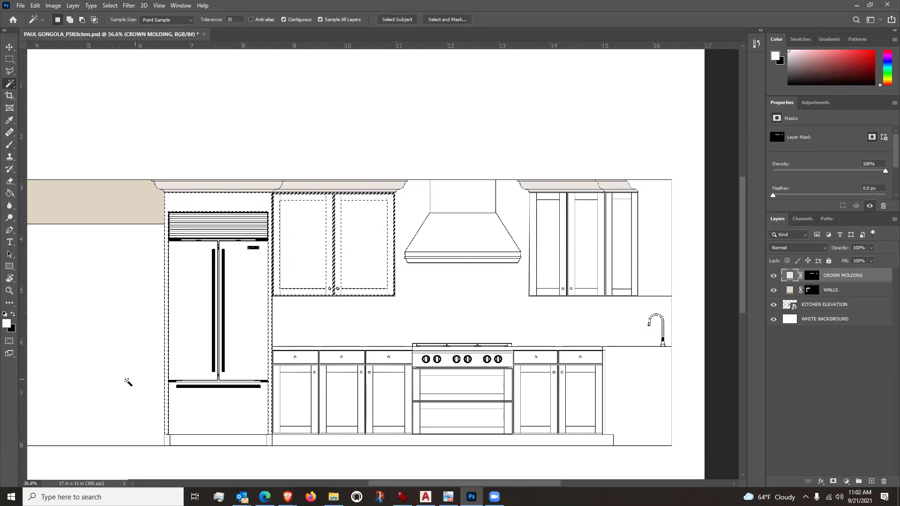
{"action": "scroll", "coordinate": [154, 413], "scroll_direction": "up", "scroll_amount": 1}
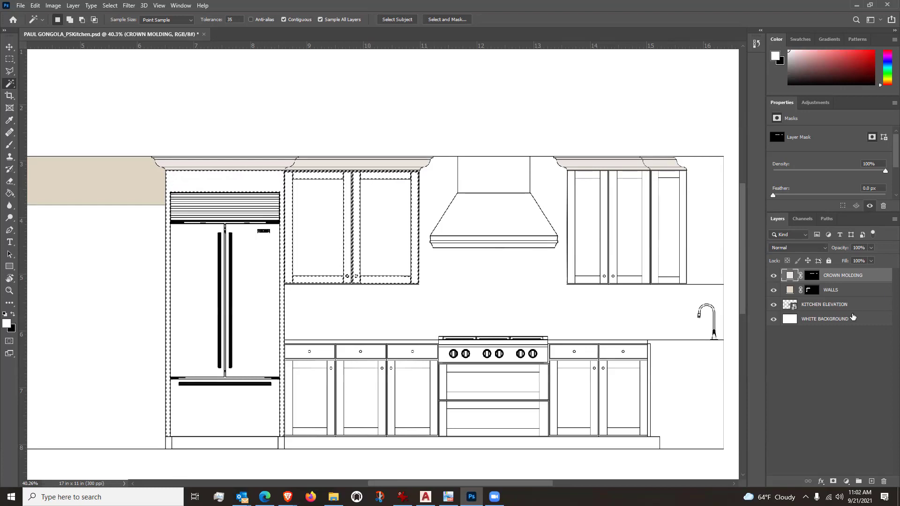
{"action": "left_click", "coordinate": [846, 482]}
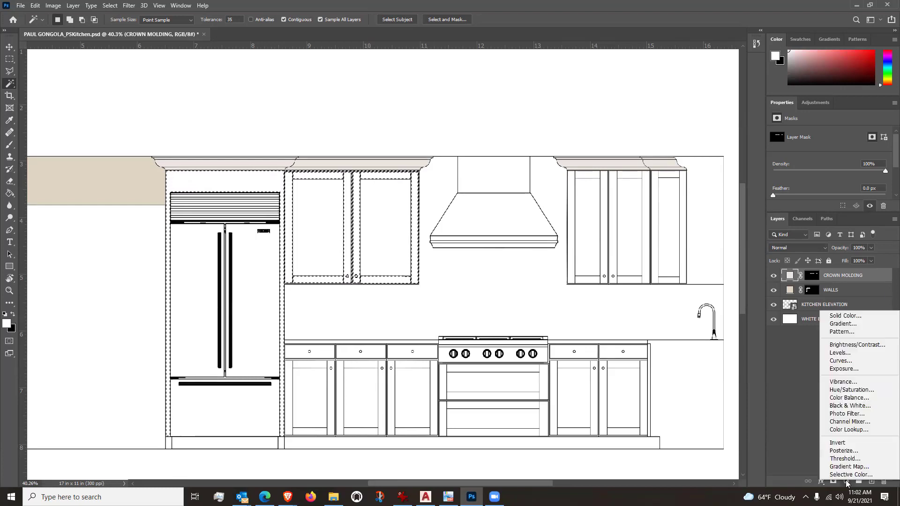
{"action": "left_click", "coordinate": [859, 318]}
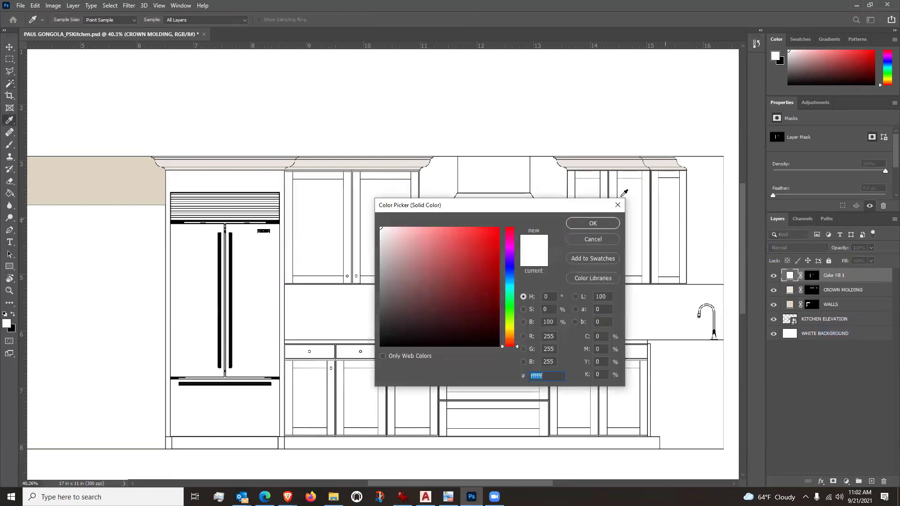
{"action": "left_click", "coordinate": [383, 161]}
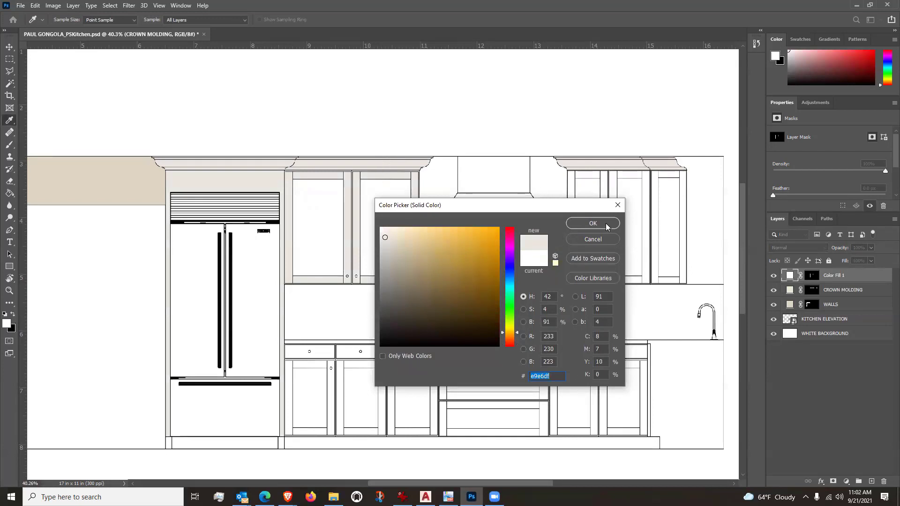
{"action": "left_click", "coordinate": [592, 223]}
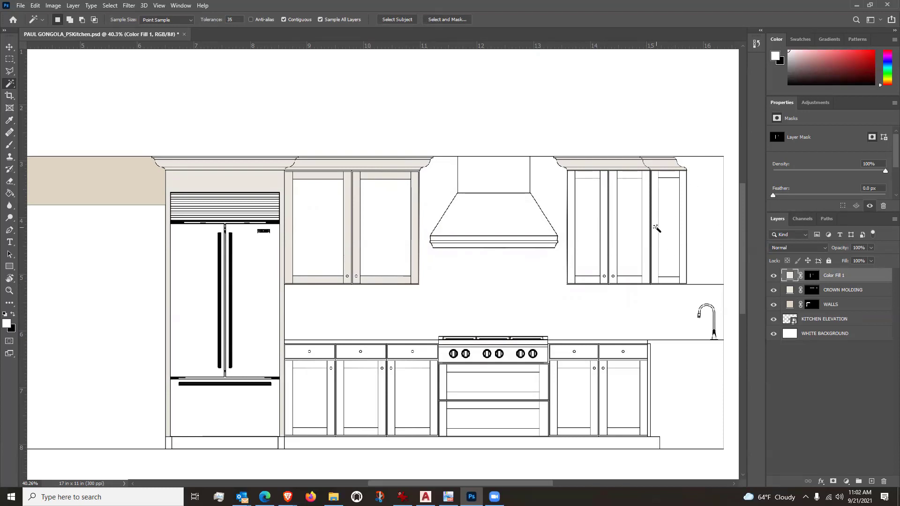
Step: Rename the new color fill layer as UPPER CABINETS
{"action": "scroll", "coordinate": [701, 226], "scroll_direction": "up", "scroll_amount": 4}
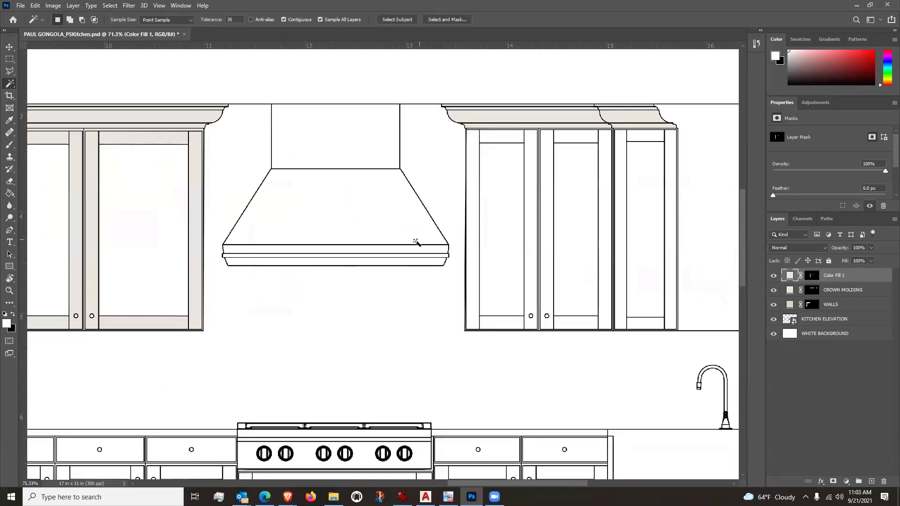
{"action": "scroll", "coordinate": [516, 237], "scroll_direction": "down", "scroll_amount": 1}
{"action": "scroll", "coordinate": [622, 200], "scroll_direction": "up", "scroll_amount": 3}
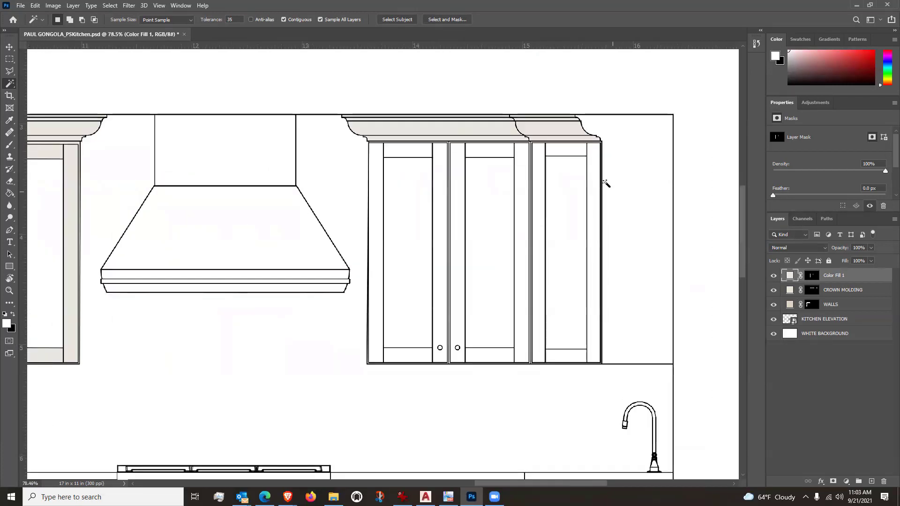
{"action": "scroll", "coordinate": [605, 183], "scroll_direction": "up", "scroll_amount": 3}
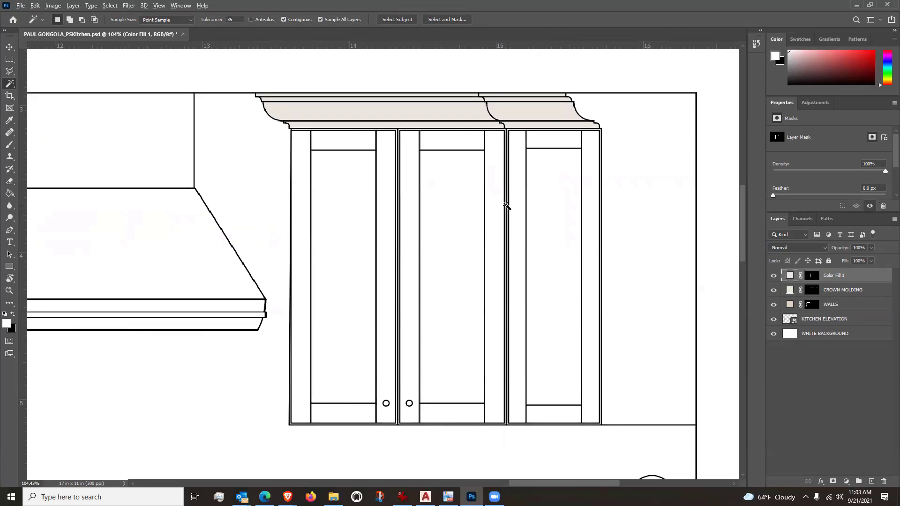
{"action": "scroll", "coordinate": [506, 205], "scroll_direction": "down", "scroll_amount": 1}
{"action": "scroll", "coordinate": [505, 205], "scroll_direction": "up", "scroll_amount": 2}
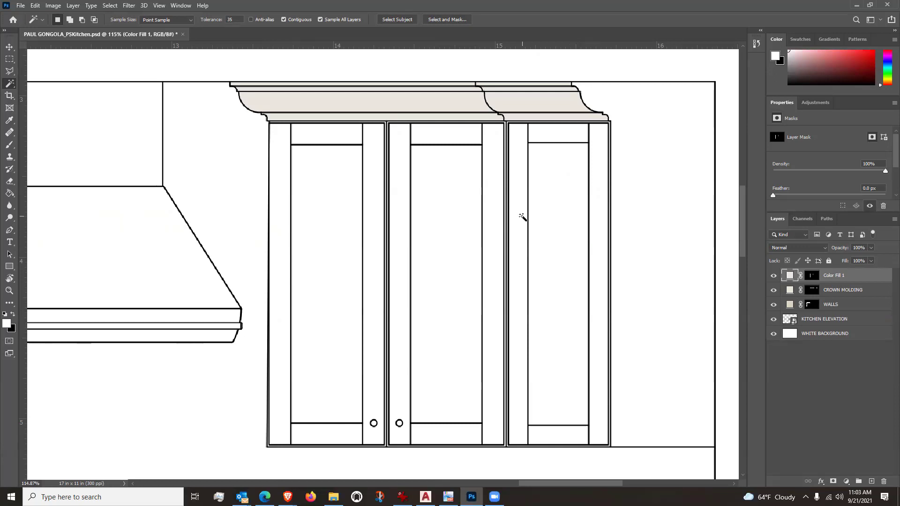
{"action": "double_click", "coordinate": [831, 275]}
{"action": "type", "text": "UPPER CABINETS"}
{"action": "key", "text": "Return"}
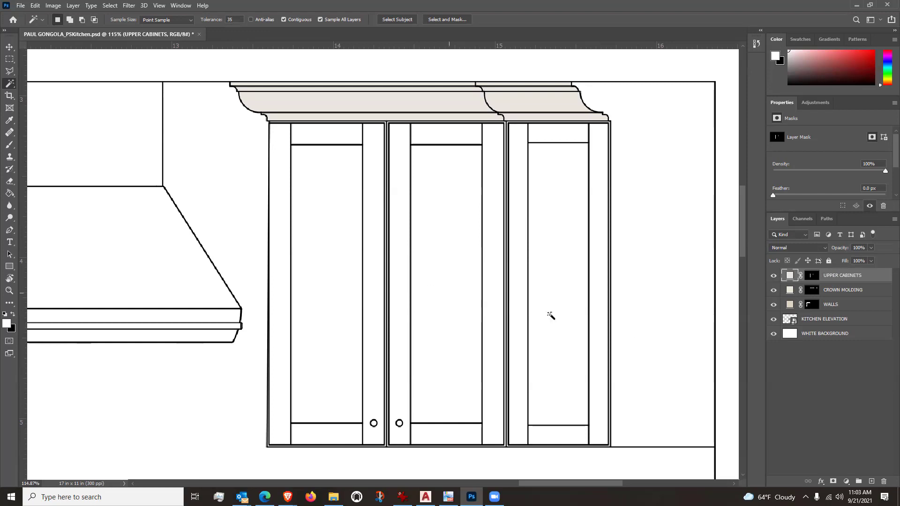
Step: With the UPPER CABINETS layer mask active, select the four frame pieces of the wall cabinet door nearest the hood's faucet side with the Magic Wand
{"action": "scroll", "coordinate": [562, 311], "scroll_direction": "down", "scroll_amount": 3}
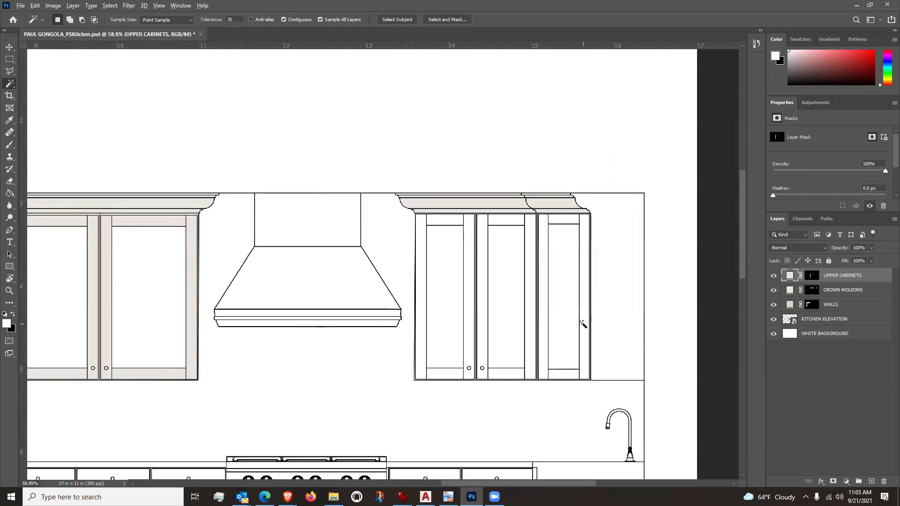
{"action": "scroll", "coordinate": [583, 323], "scroll_direction": "up", "scroll_amount": 2}
{"action": "scroll", "coordinate": [583, 322], "scroll_direction": "up", "scroll_amount": 1}
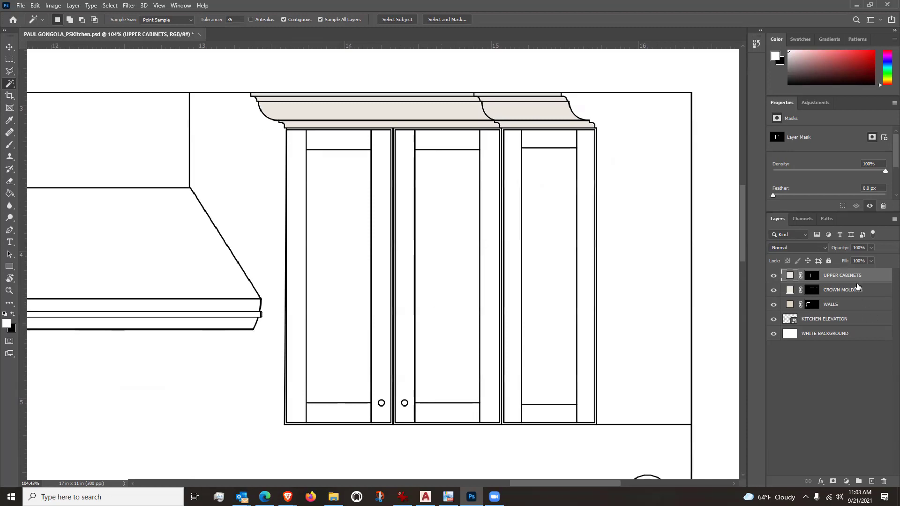
{"action": "left_click", "coordinate": [812, 277]}
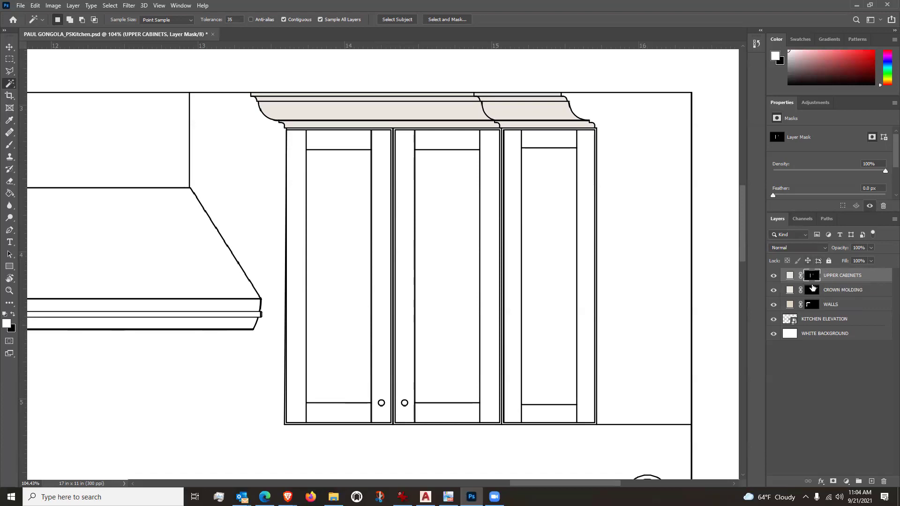
{"action": "left_click", "coordinate": [789, 276]}
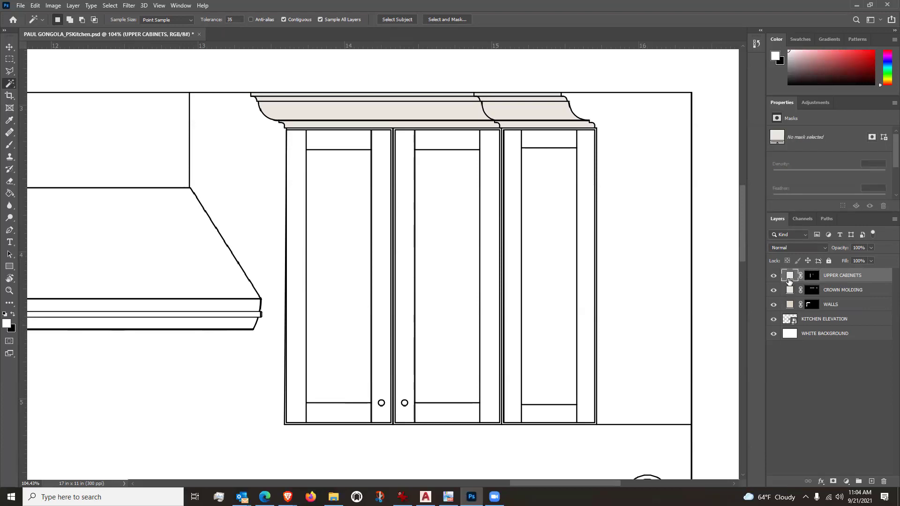
{"action": "left_click", "coordinate": [813, 276]}
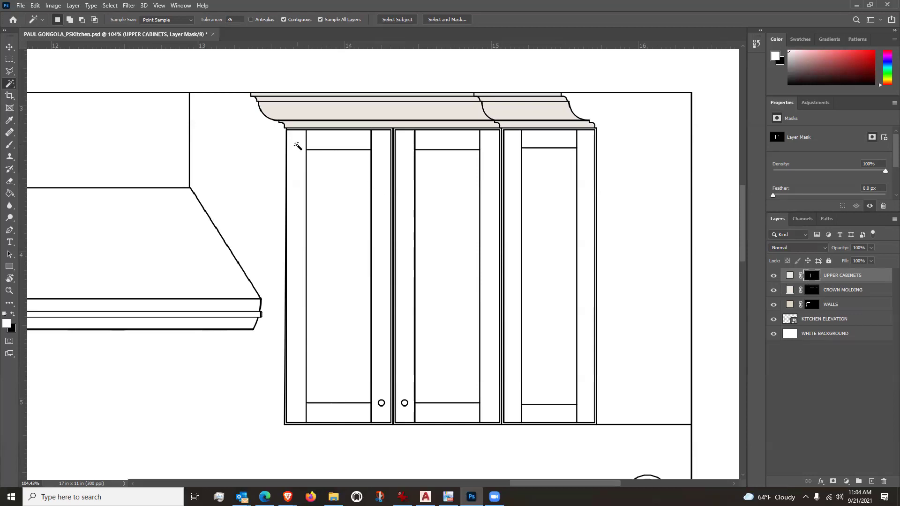
{"action": "key", "text": "shift"}
{"action": "left_click", "coordinate": [329, 139], "text": "shift"}
{"action": "left_click", "coordinate": [385, 156], "text": "shift"}
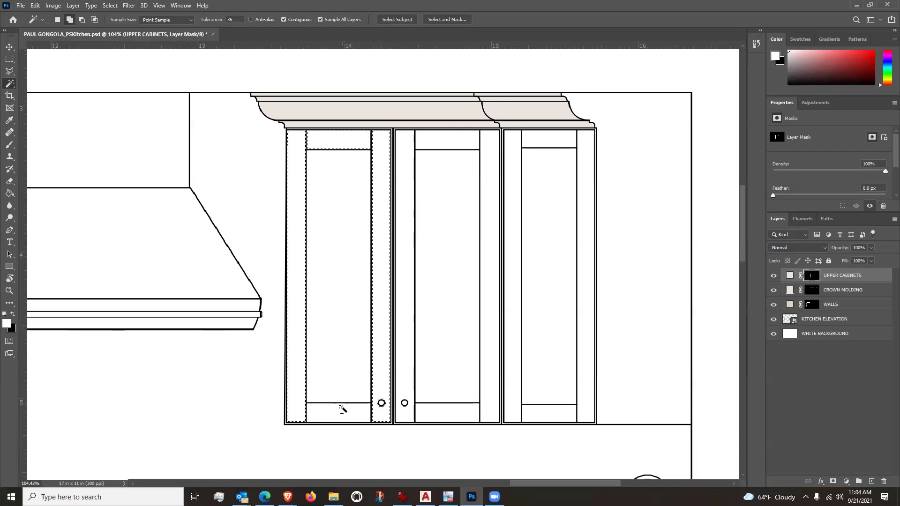
{"action": "left_click", "coordinate": [360, 414], "text": "shift"}
Step: Add the middle door's stiles and bottom rail, the last door's frame pieces, and the blank area beside the cabinet to the selection
{"action": "left_click", "coordinate": [407, 378], "text": "shift"}
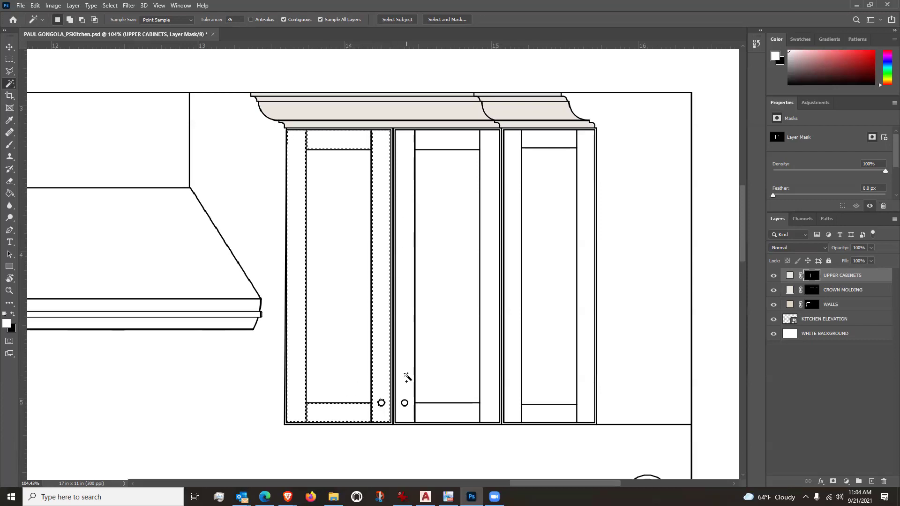
{"action": "left_click", "coordinate": [442, 415], "text": "shift"}
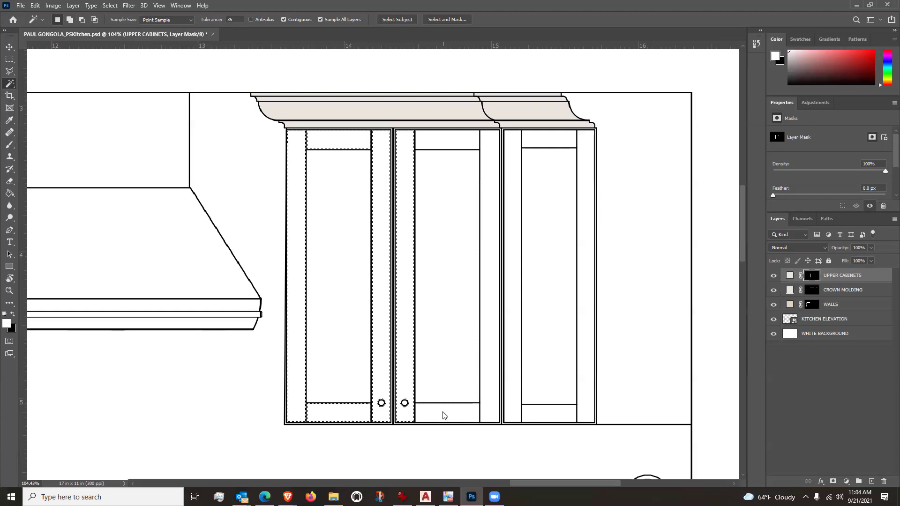
{"action": "left_click", "coordinate": [514, 390], "text": "shift"}
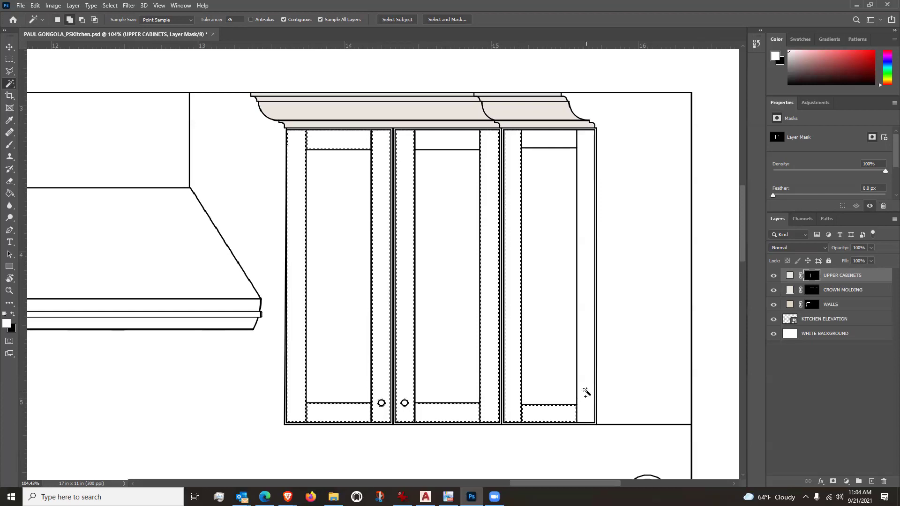
{"action": "left_click", "coordinate": [580, 181], "text": "shift"}
{"action": "left_click", "coordinate": [562, 140], "text": "shift"}
{"action": "left_click", "coordinate": [647, 169], "text": "shift"}
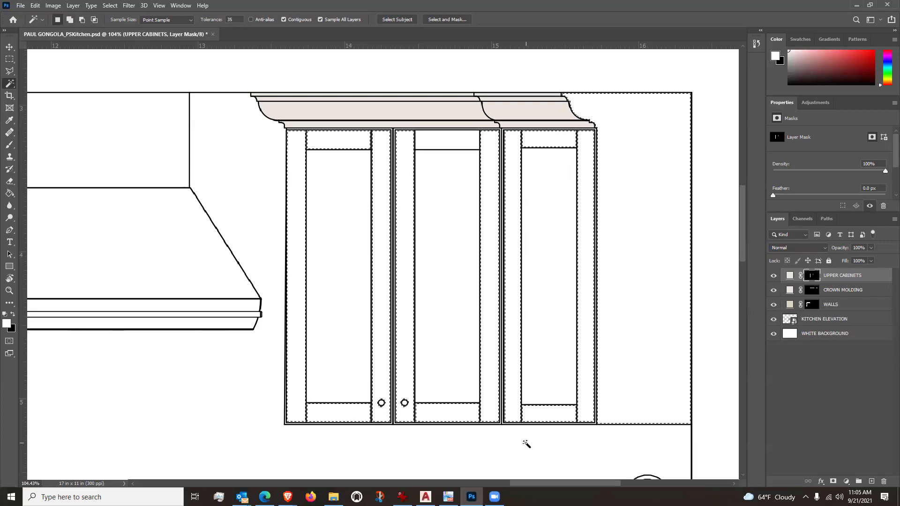
Step: Add the thin cabinet frame strips around the three wall cabinet doors to the selection
{"action": "scroll", "coordinate": [515, 438], "scroll_direction": "up", "scroll_amount": 5}
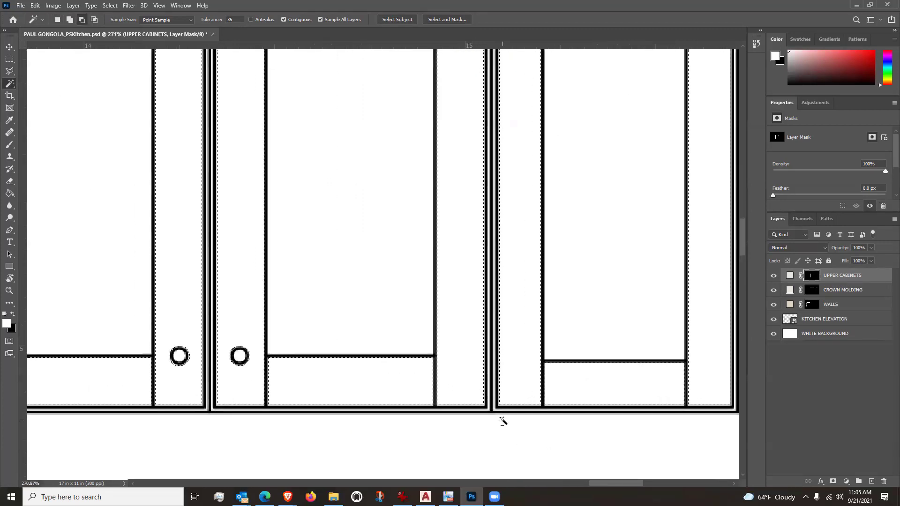
{"action": "scroll", "coordinate": [499, 417], "scroll_direction": "up", "scroll_amount": 3}
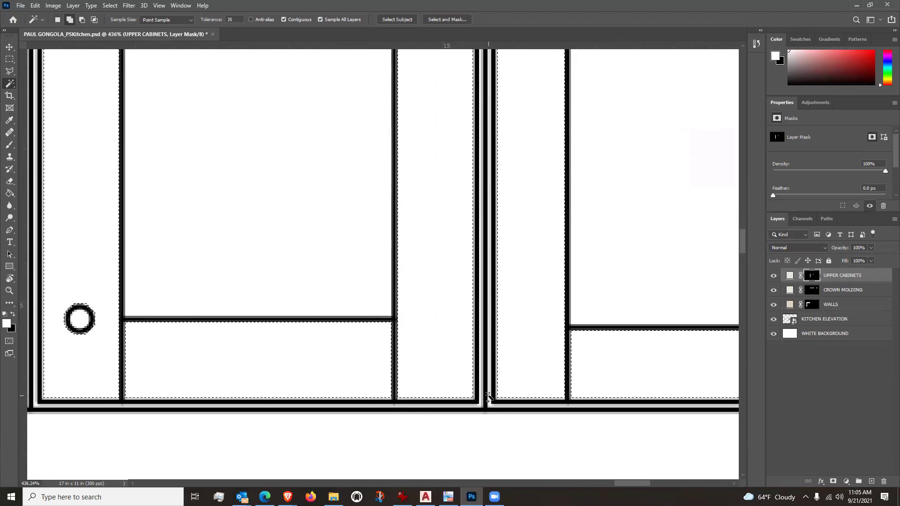
{"action": "left_click", "coordinate": [488, 397], "text": "shift"}
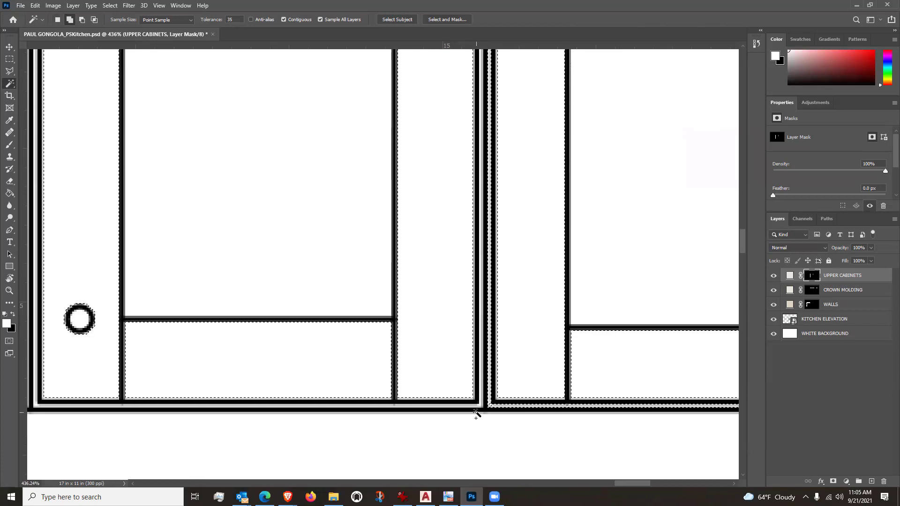
{"action": "left_click", "coordinate": [486, 407], "text": "shift"}
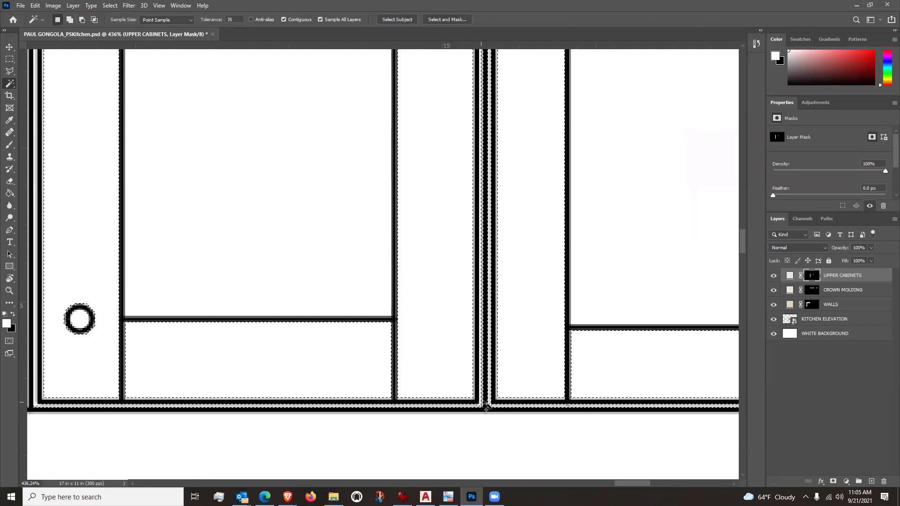
{"action": "scroll", "coordinate": [485, 408], "scroll_direction": "down", "scroll_amount": 3}
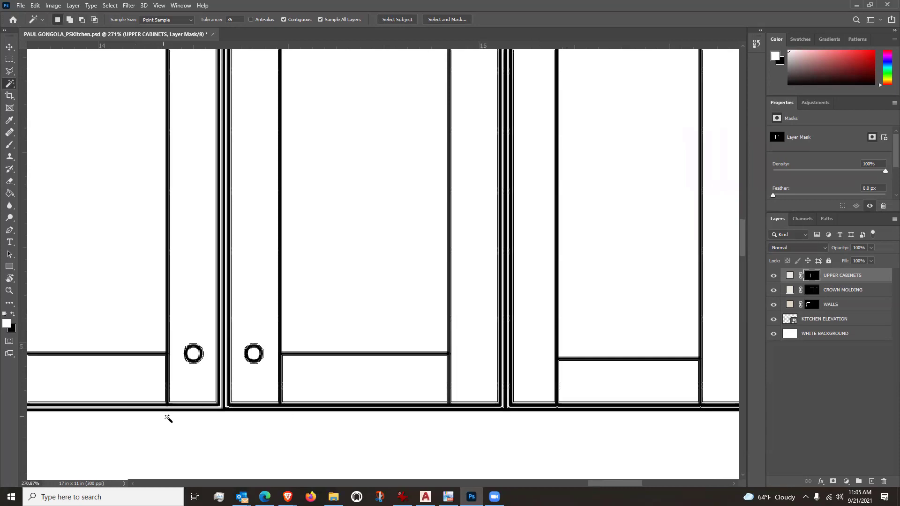
{"action": "scroll", "coordinate": [192, 415], "scroll_direction": "up", "scroll_amount": 5}
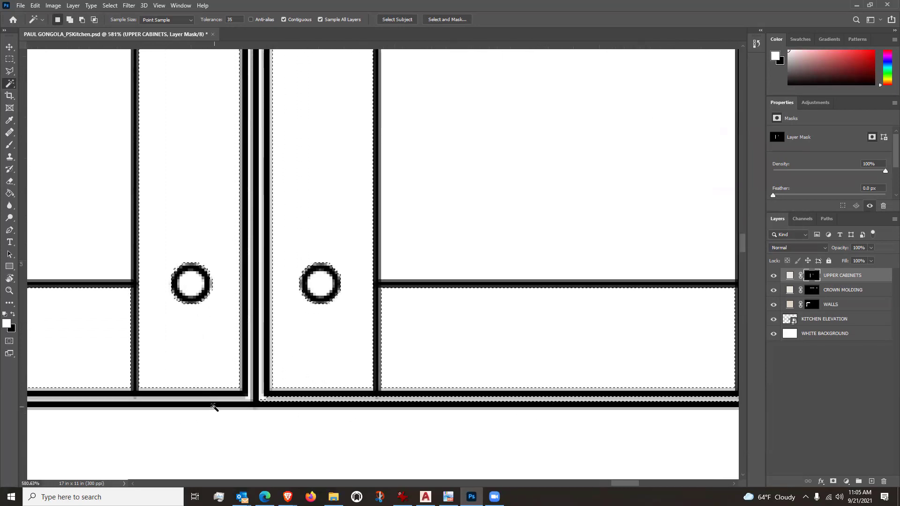
{"action": "left_click", "coordinate": [251, 380]}
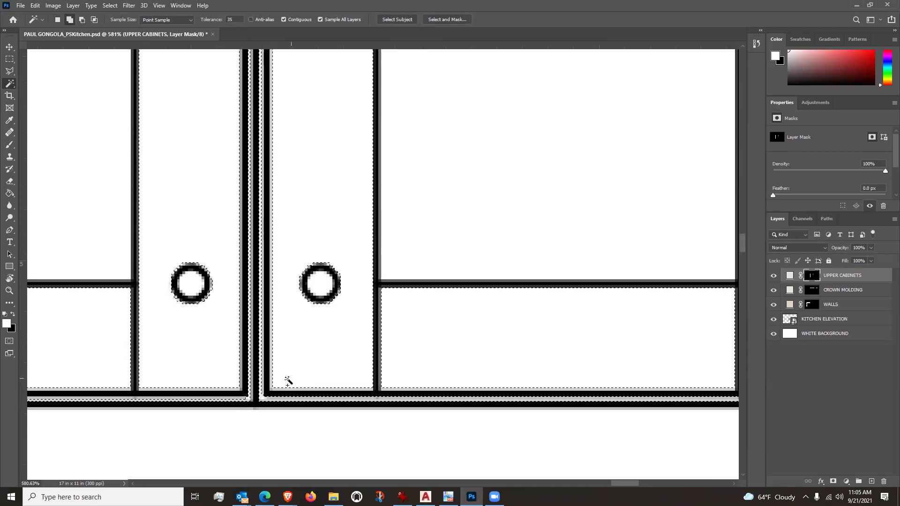
Step: Fill the selected areas with white on the UPPER CABINETS layer mask using the Paint Bucket
{"action": "scroll", "coordinate": [271, 382], "scroll_direction": "down", "scroll_amount": 3}
{"action": "scroll", "coordinate": [368, 380], "scroll_direction": "down", "scroll_amount": 6}
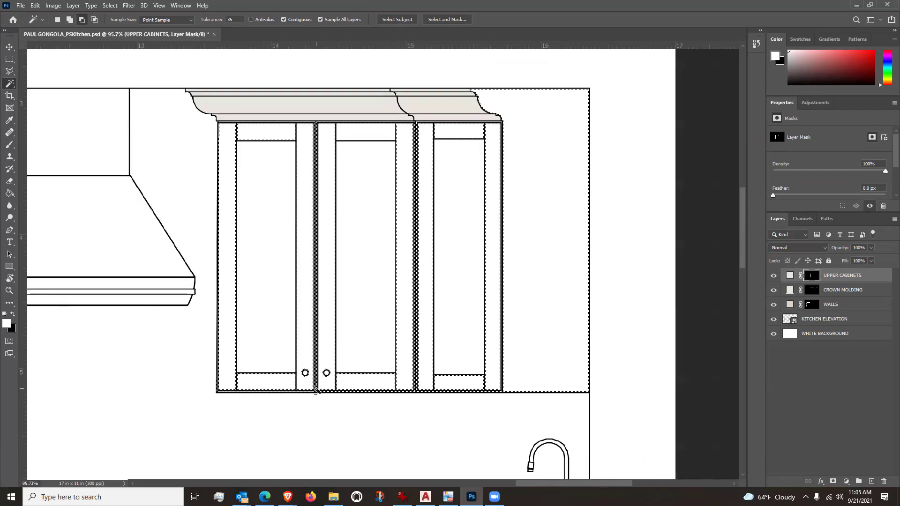
{"action": "scroll", "coordinate": [315, 391], "scroll_direction": "up", "scroll_amount": 2}
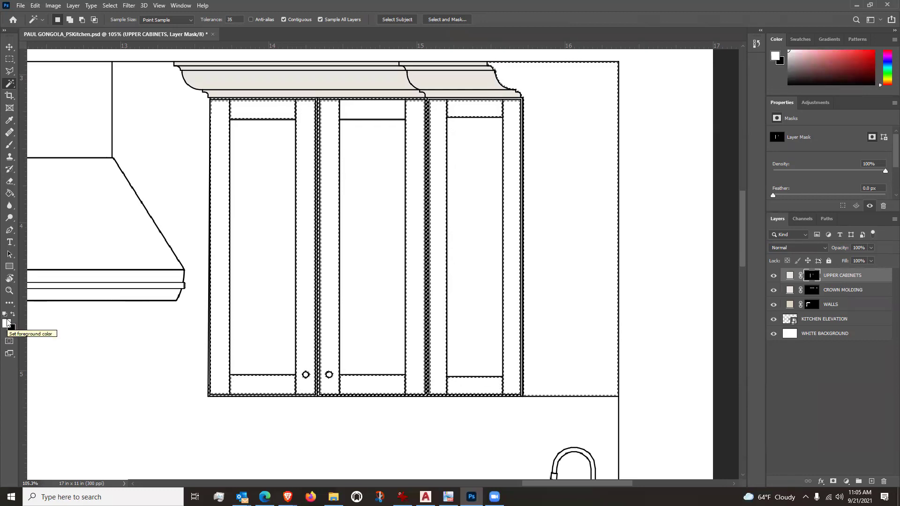
{"action": "left_click", "coordinate": [10, 194]}
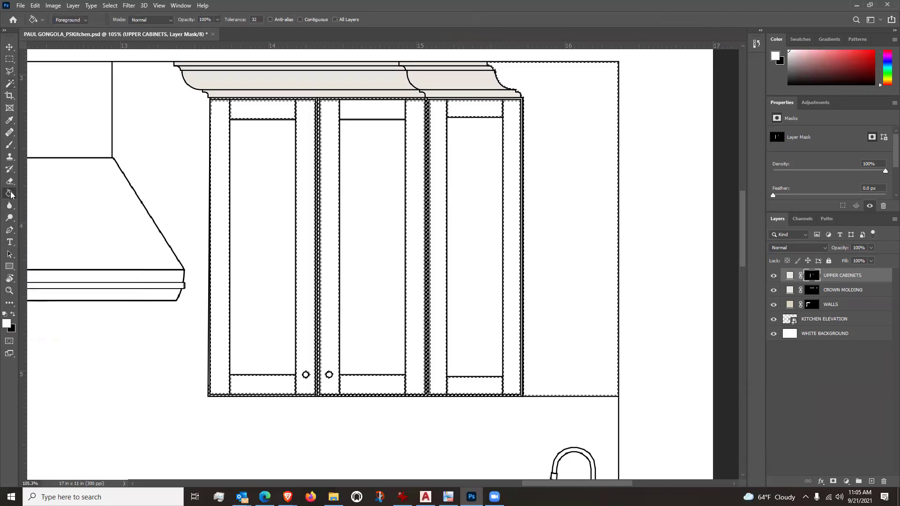
{"action": "left_click", "coordinate": [221, 337]}
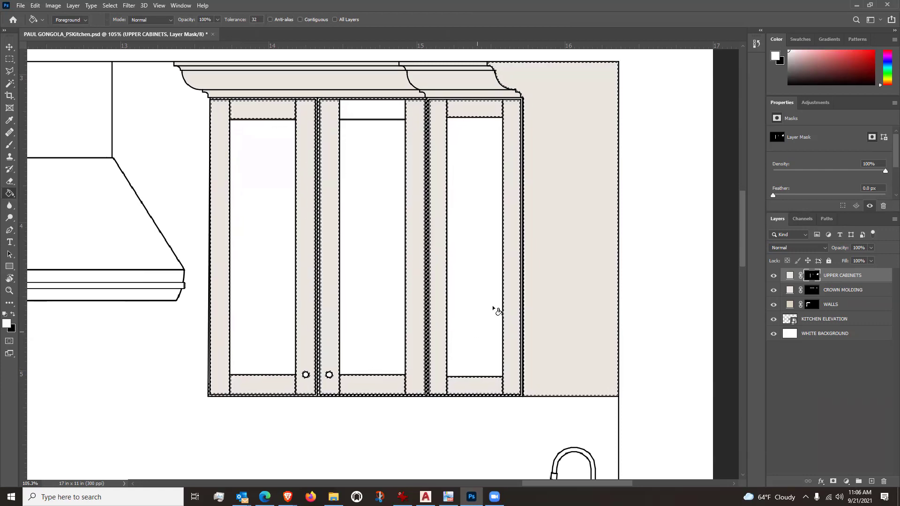
Step: Select the top rail of the middle wall cabinet door, fill it with white on the UPPER CABINETS layer mask, and deselect
{"action": "scroll", "coordinate": [501, 359], "scroll_direction": "down", "scroll_amount": 2}
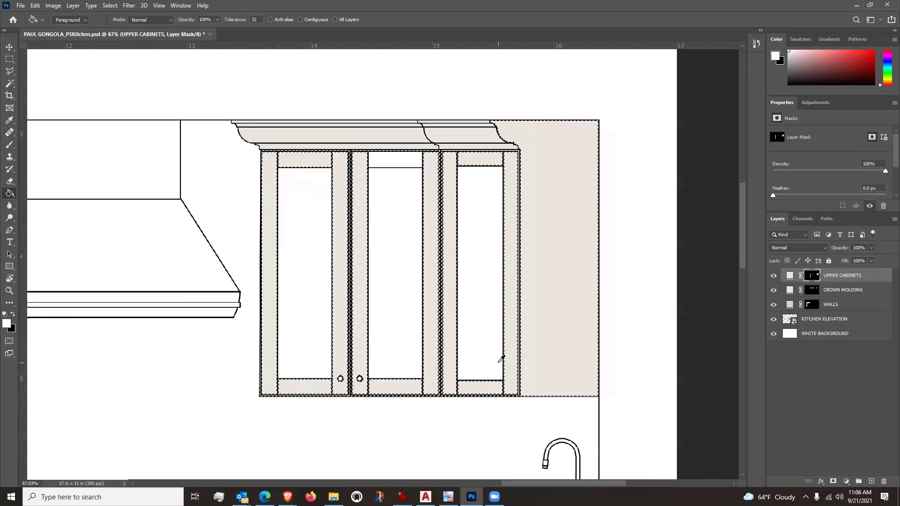
{"action": "scroll", "coordinate": [501, 359], "scroll_direction": "down", "scroll_amount": 4}
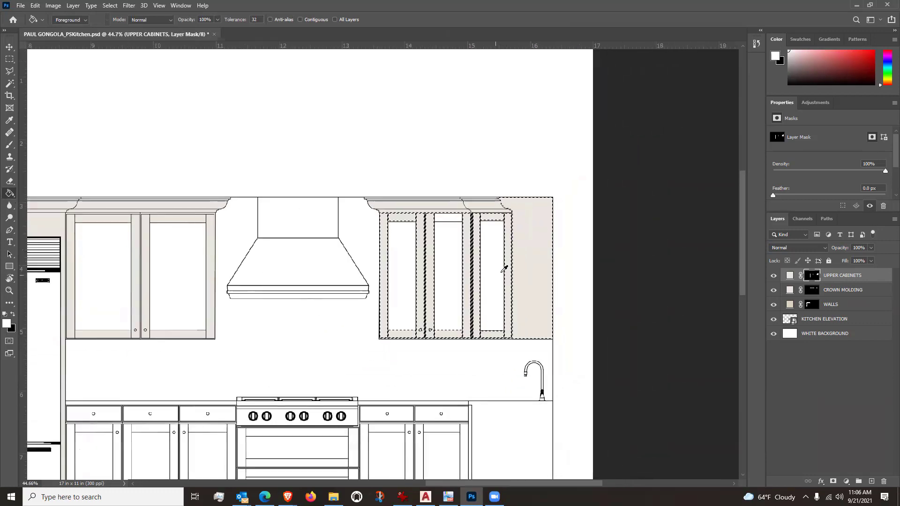
{"action": "scroll", "coordinate": [446, 209], "scroll_direction": "up", "scroll_amount": 6}
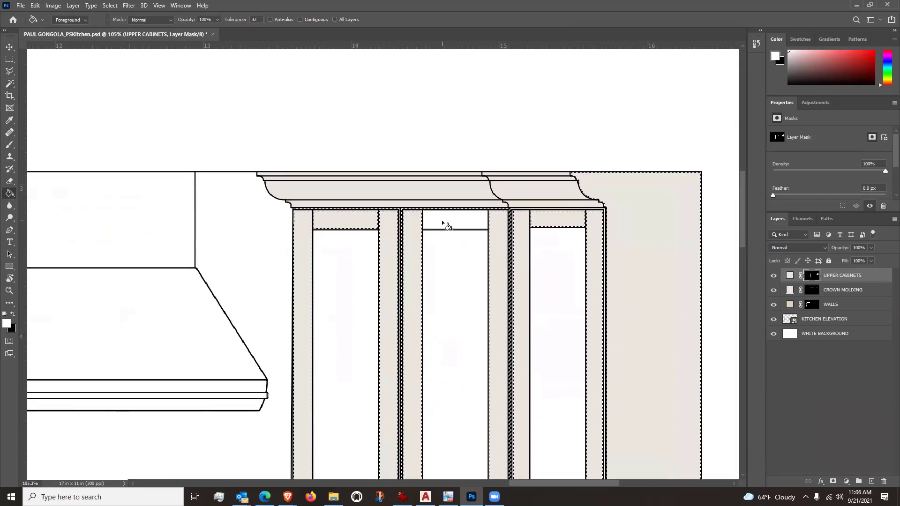
{"action": "left_click", "coordinate": [10, 84]}
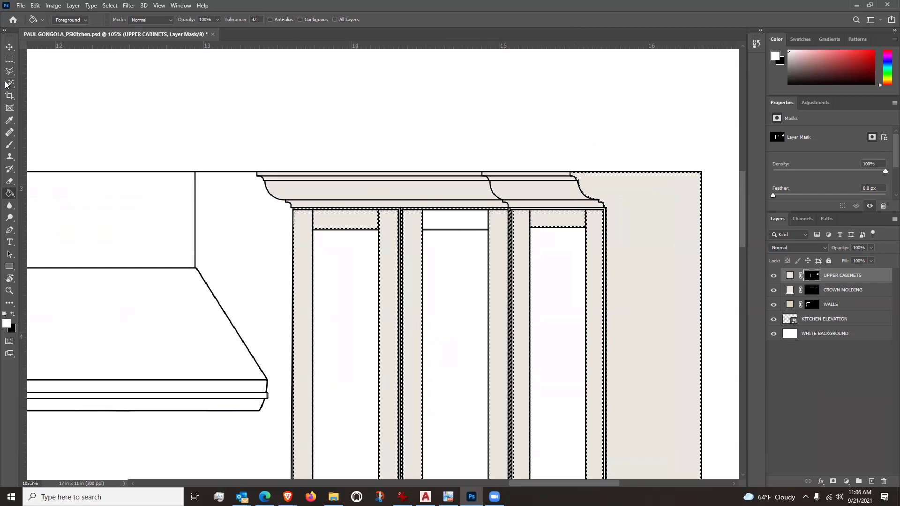
{"action": "left_click", "coordinate": [451, 221]}
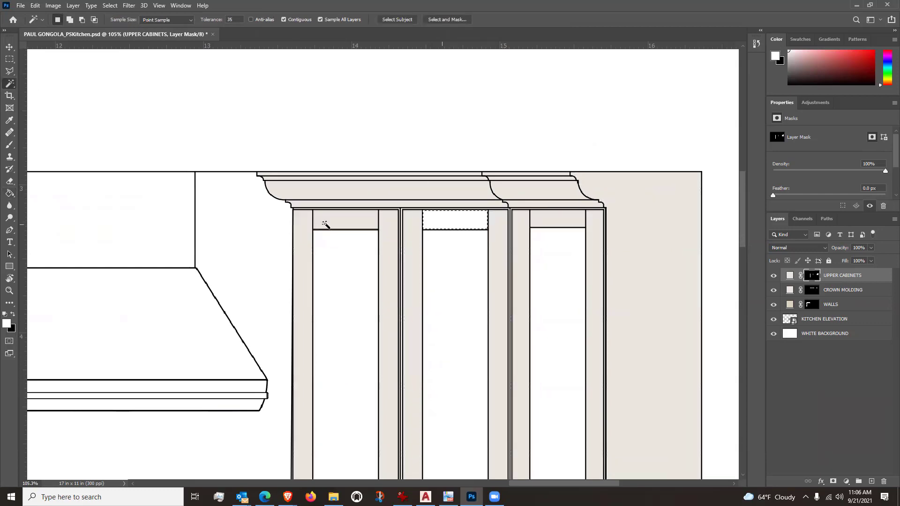
{"action": "left_click", "coordinate": [9, 193]}
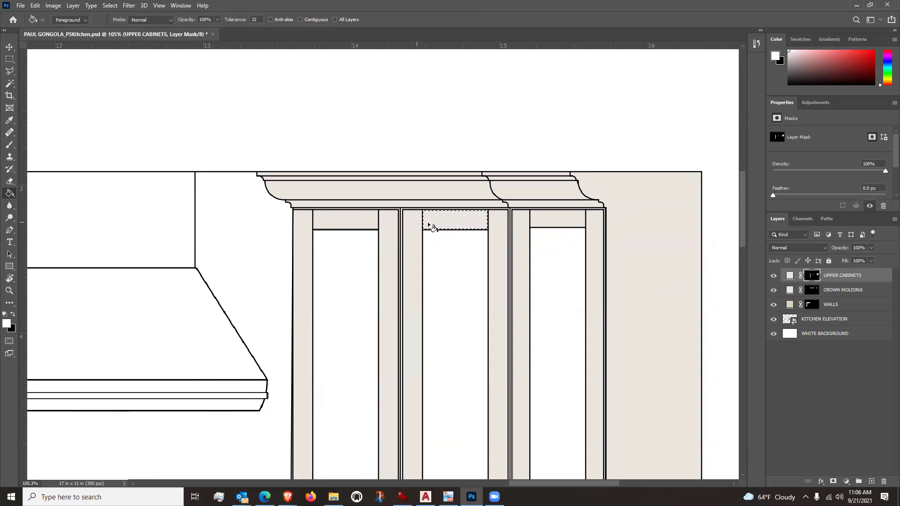
{"action": "scroll", "coordinate": [525, 232], "scroll_direction": "down", "scroll_amount": 6}
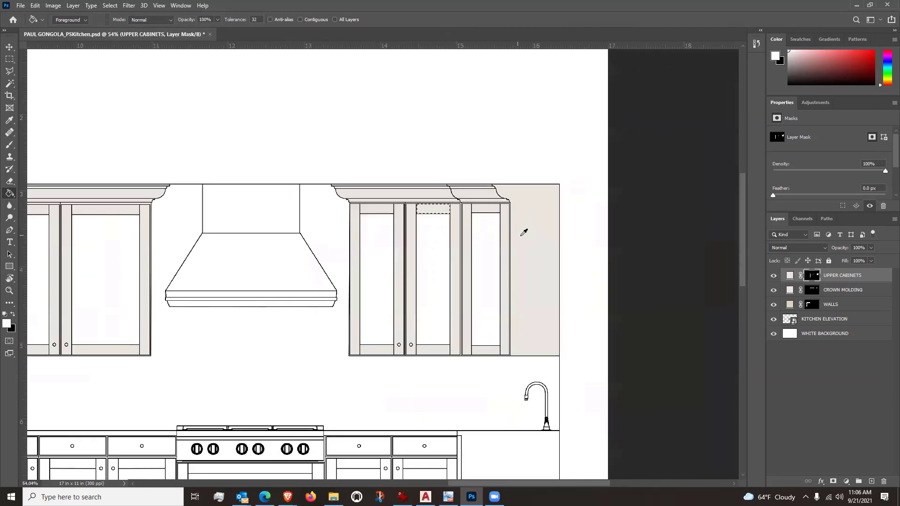
{"action": "scroll", "coordinate": [527, 237], "scroll_direction": "down", "scroll_amount": 1}
{"action": "scroll", "coordinate": [218, 262], "scroll_direction": "up", "scroll_amount": 1}
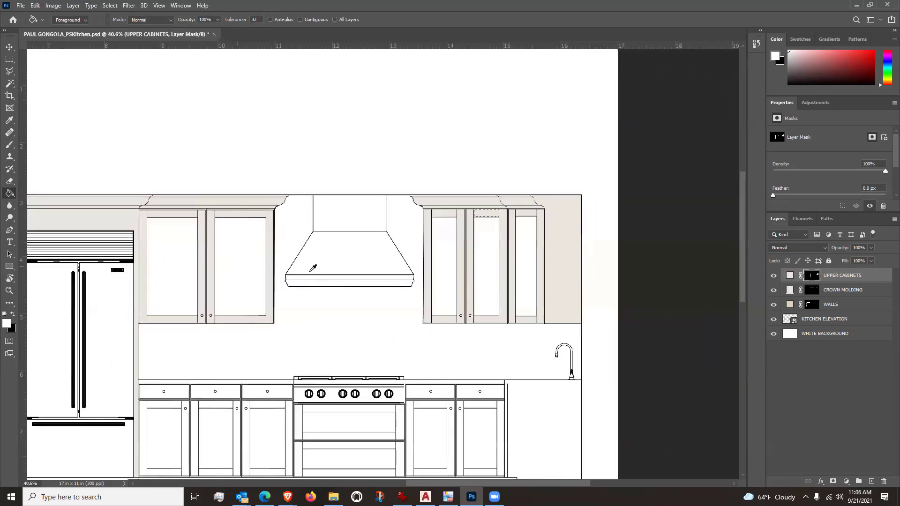
{"action": "scroll", "coordinate": [520, 283], "scroll_direction": "down", "scroll_amount": 2}
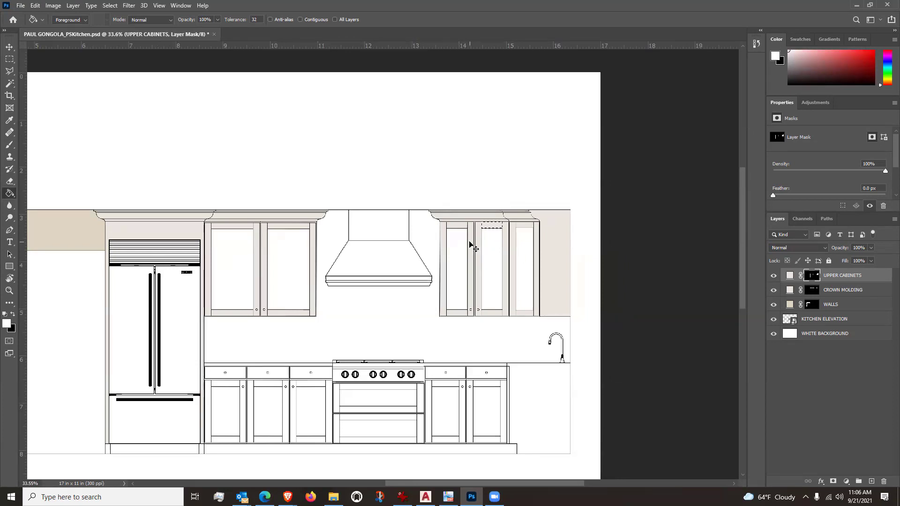
{"action": "key", "text": "ctrl+d"}
Step: Select the inset panels of all five wall cabinet doors on both sides of the hood with the Magic Wand
{"action": "left_click", "coordinate": [10, 84]}
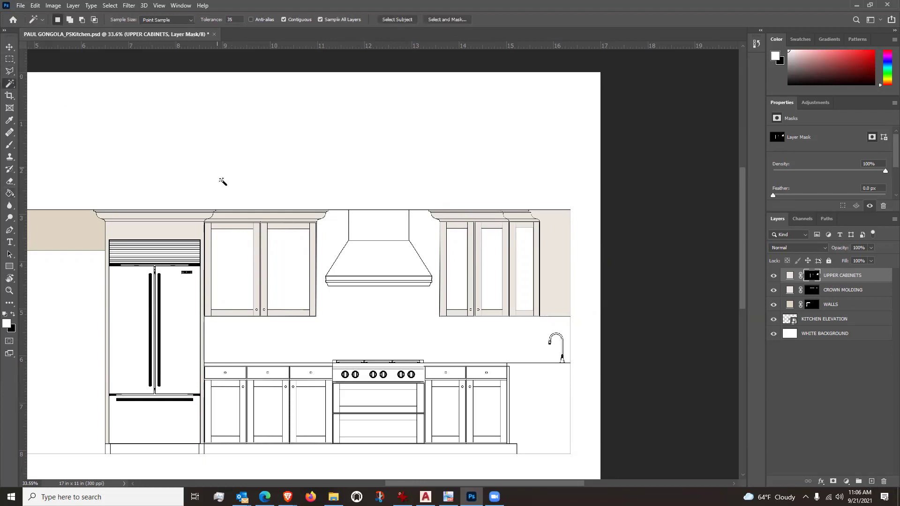
{"action": "left_click", "coordinate": [233, 253]}
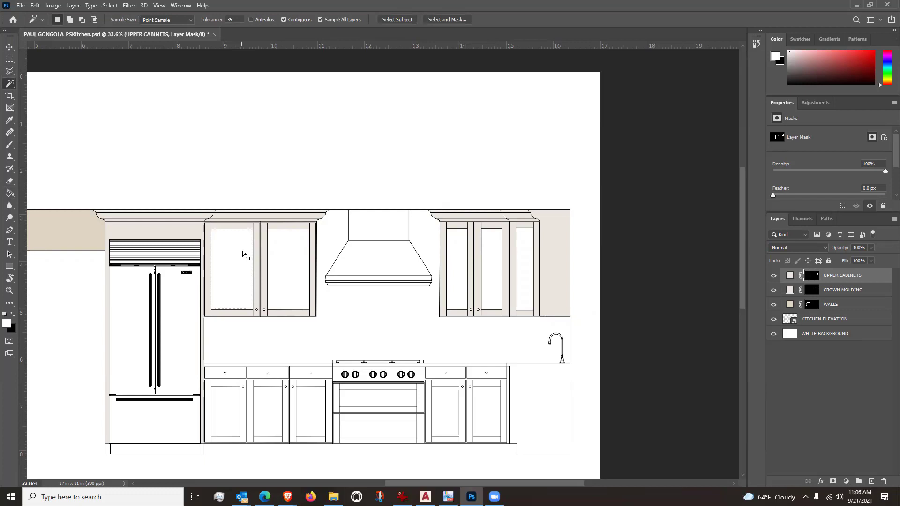
{"action": "left_click", "coordinate": [288, 252], "text": "shift"}
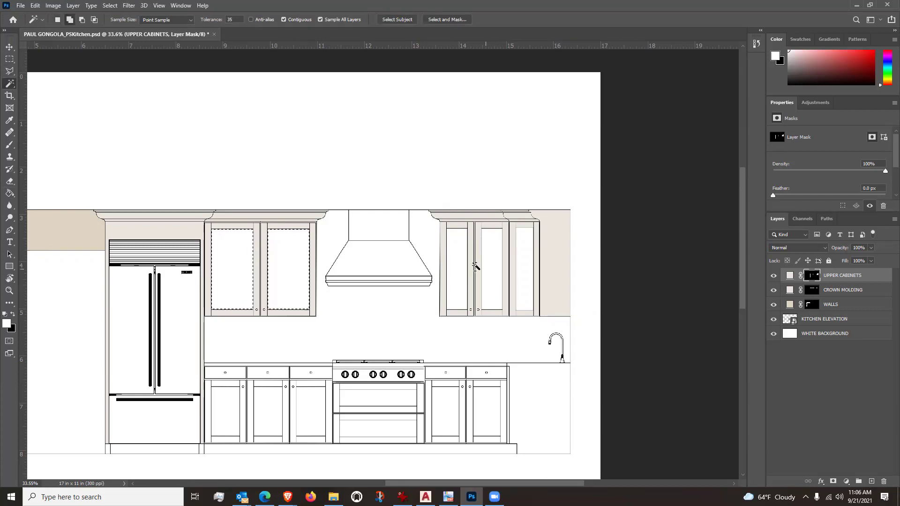
{"action": "left_click", "coordinate": [458, 255], "text": "shift"}
{"action": "left_click", "coordinate": [484, 255], "text": "shift"}
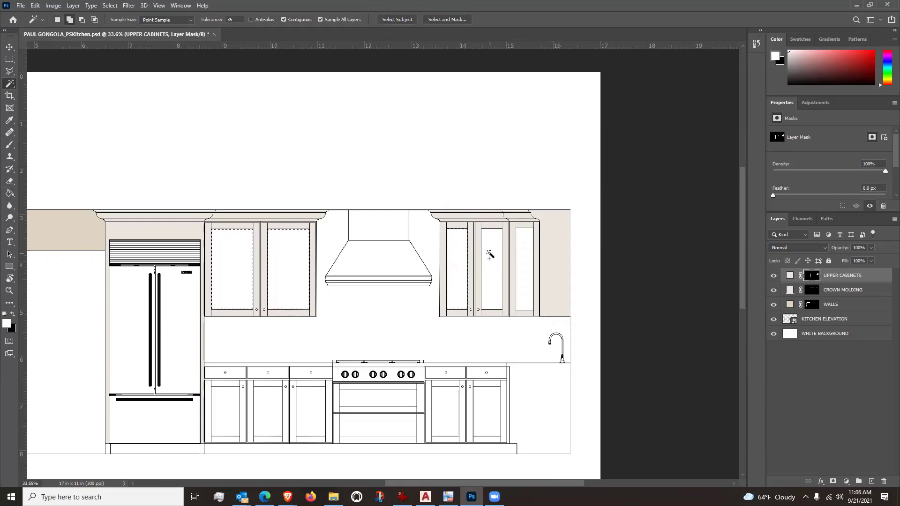
{"action": "left_click", "coordinate": [527, 259], "text": "shift"}
Step: Create a solid color fill layer from the selected door panels using the crown molding's color, e9e6df
{"action": "left_click", "coordinate": [846, 482]}
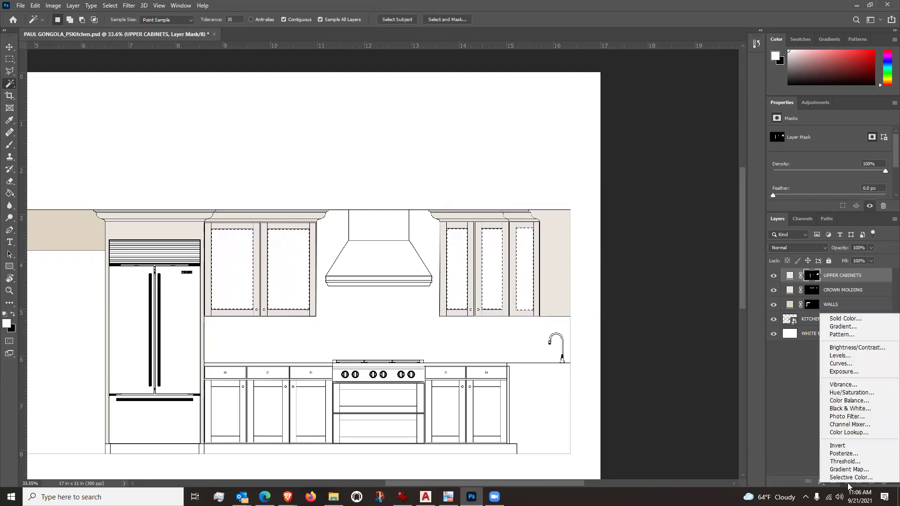
{"action": "left_click", "coordinate": [864, 319]}
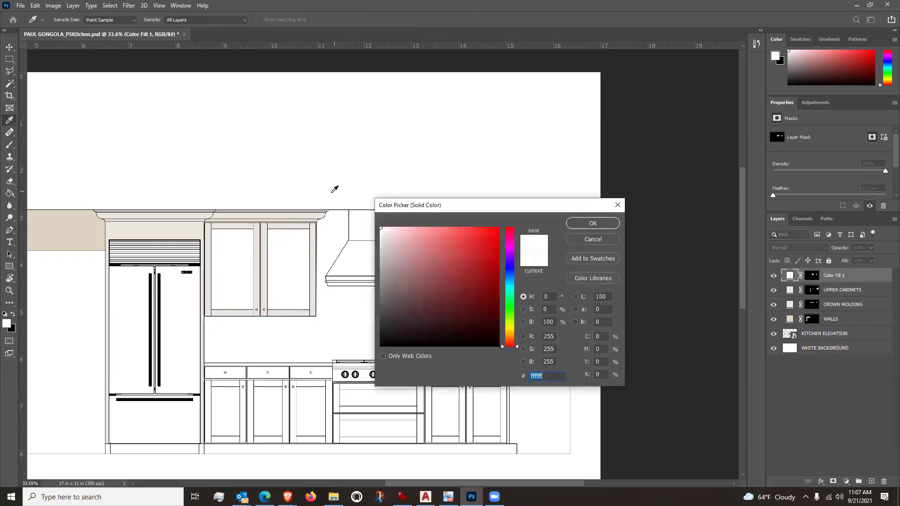
{"action": "left_click", "coordinate": [295, 215]}
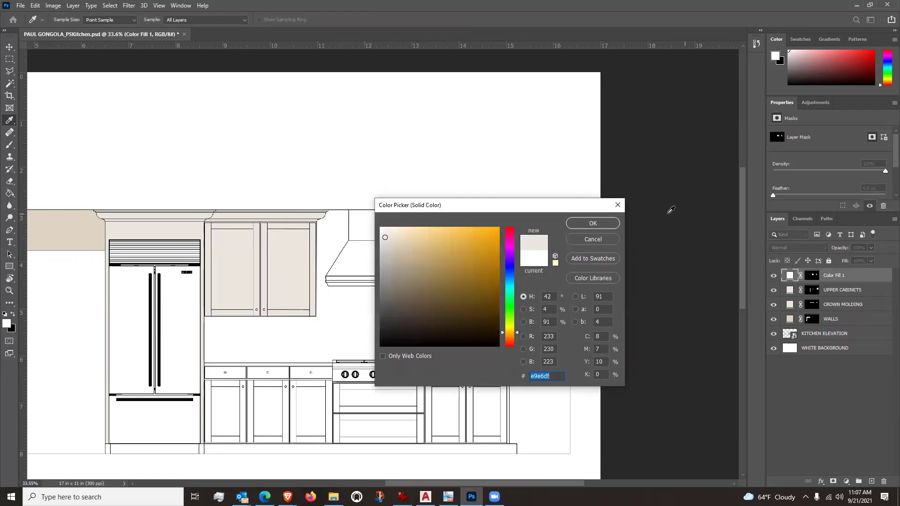
{"action": "left_click", "coordinate": [602, 222]}
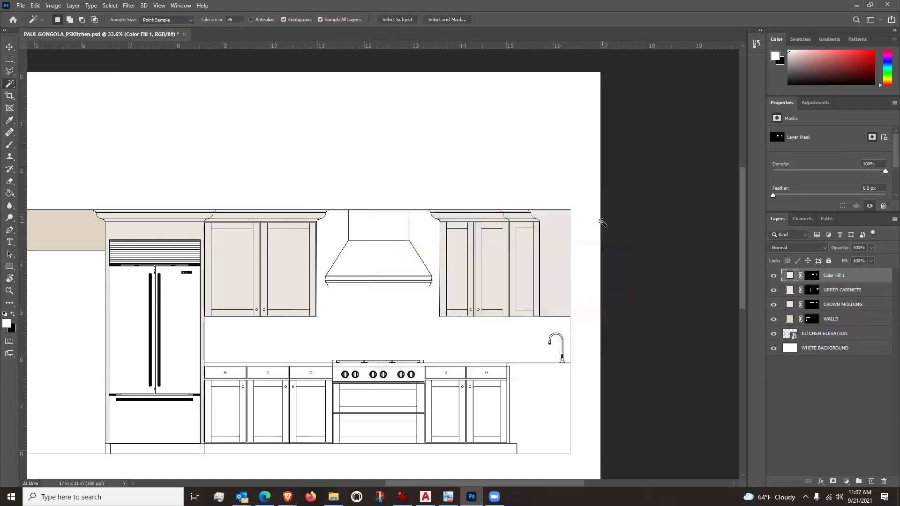
Step: Rename the new color fill layer as UPPER CABT. PANELS
{"action": "double_click", "coordinate": [837, 275]}
{"action": "type", "text": "UPPER PA"}
{"action": "key", "text": "BackSpace"}
{"action": "key", "text": "BackSpace"}
{"action": "type", "text": "CABT. PANEL"}
{"action": "key", "text": "Return"}
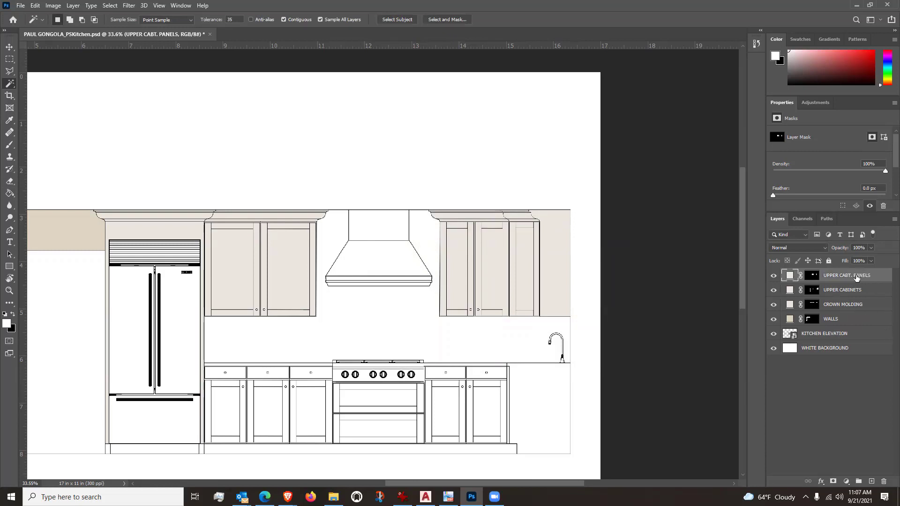
Step: Add an Inner Shadow to the UPPER CABT. PANELS layer with a distance of 2 px and a size of 24 px
{"action": "left_click", "coordinate": [821, 483]}
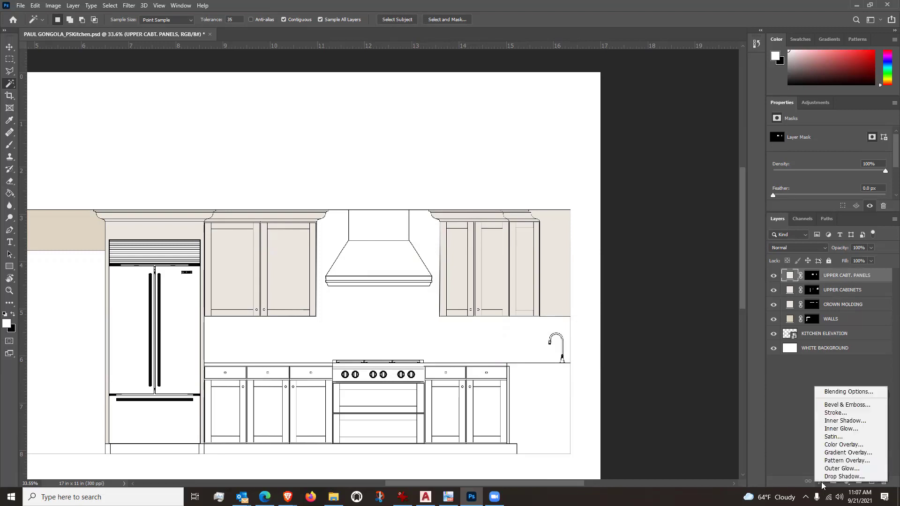
{"action": "left_click", "coordinate": [838, 421]}
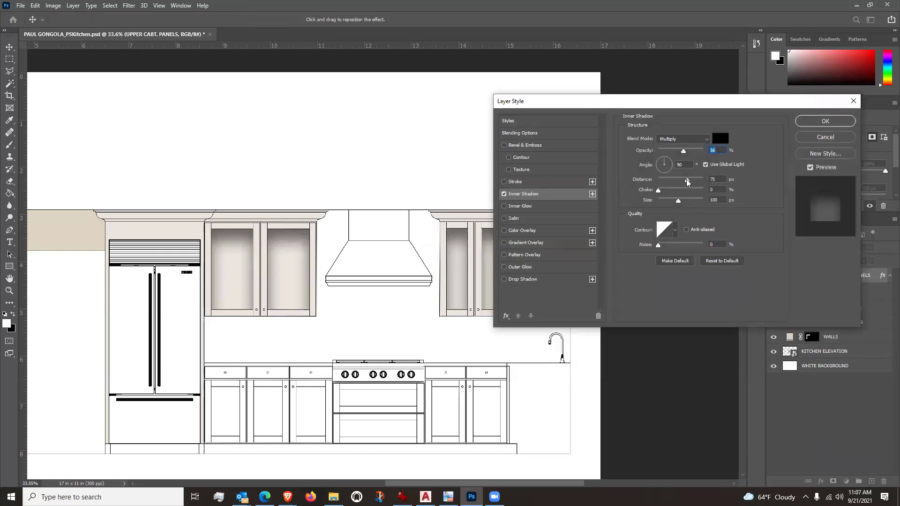
{"action": "left_click_drag", "start_coordinate": [687, 182], "coordinate": [658, 196]}
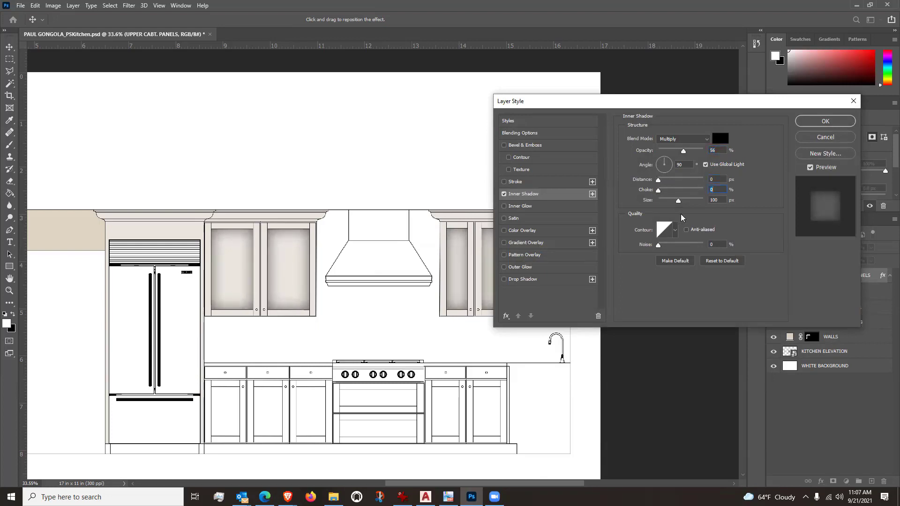
{"action": "left_click_drag", "start_coordinate": [676, 205], "coordinate": [666, 201]}
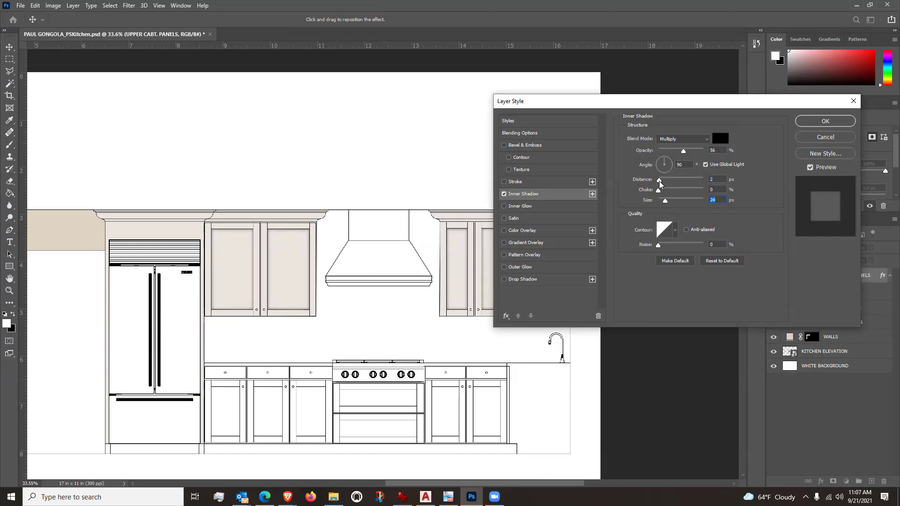
Step: Refine the Inner Shadow to an angle of 139°, a distance of 4 px and a size of about 16 px, and apply it
{"action": "left_click_drag", "start_coordinate": [660, 182], "coordinate": [658, 181]}
{"action": "left_click", "coordinate": [664, 163]}
{"action": "left_click_drag", "start_coordinate": [661, 164], "coordinate": [663, 165]}
{"action": "left_click_drag", "start_coordinate": [665, 205], "coordinate": [663, 205]}
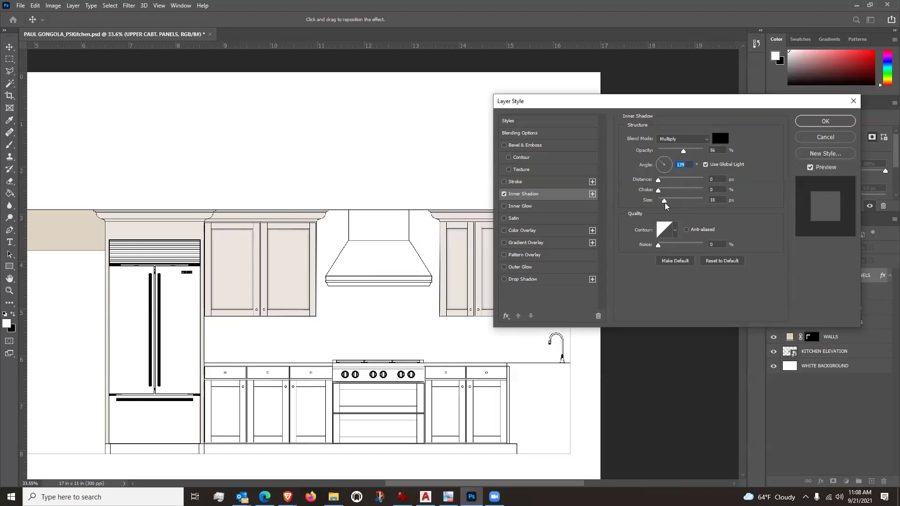
{"action": "left_click", "coordinate": [664, 203]}
{"action": "left_click_drag", "start_coordinate": [658, 181], "coordinate": [660, 181]}
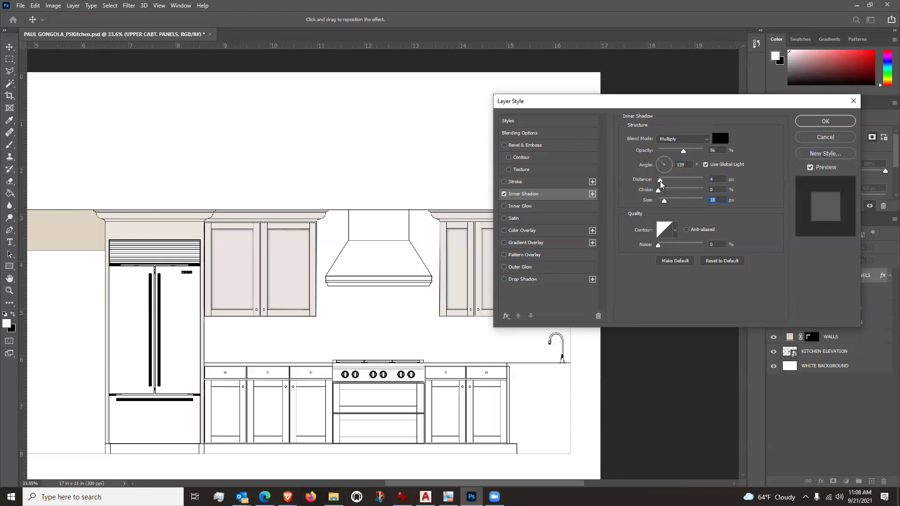
{"action": "left_click", "coordinate": [814, 122]}
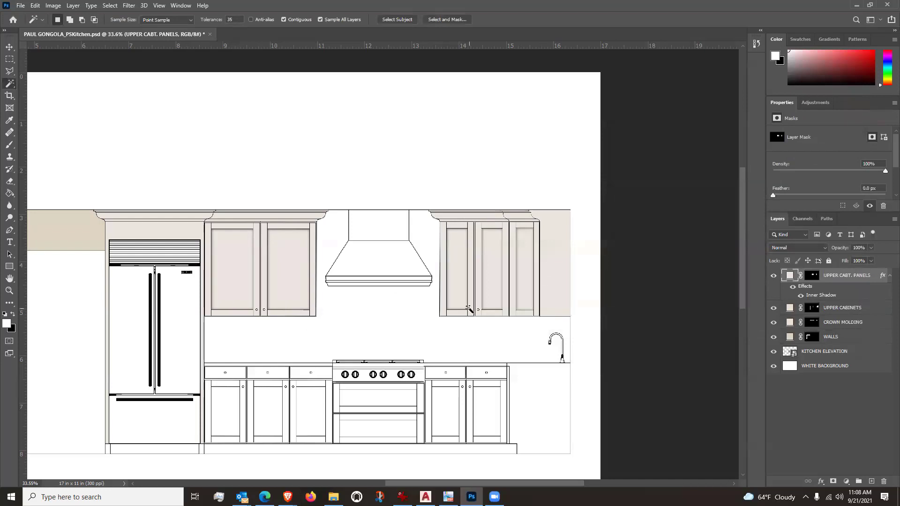
Step: Toggle the UPPER CABT. PANELS layer's effects off and on to compare the door panels with and without the inner shadow
{"action": "left_click", "coordinate": [792, 287]}
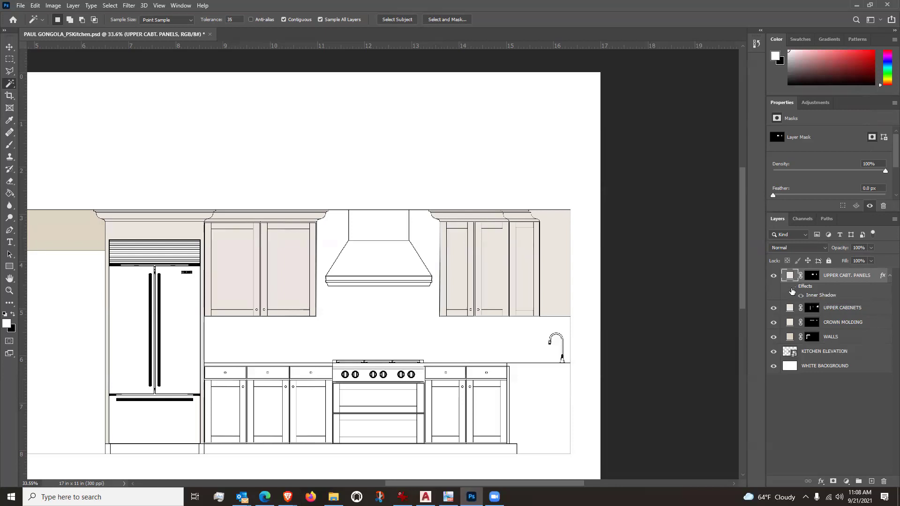
{"action": "left_click", "coordinate": [792, 287]}
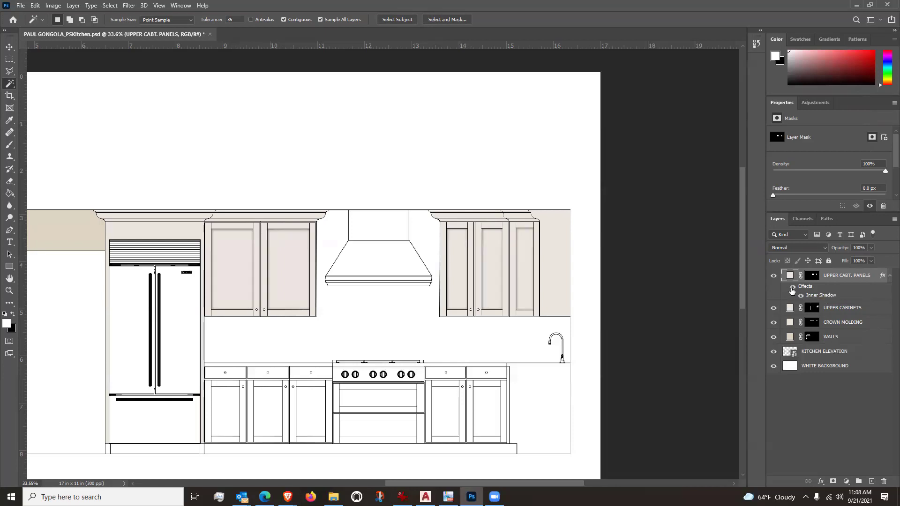
{"action": "left_click", "coordinate": [791, 290]}
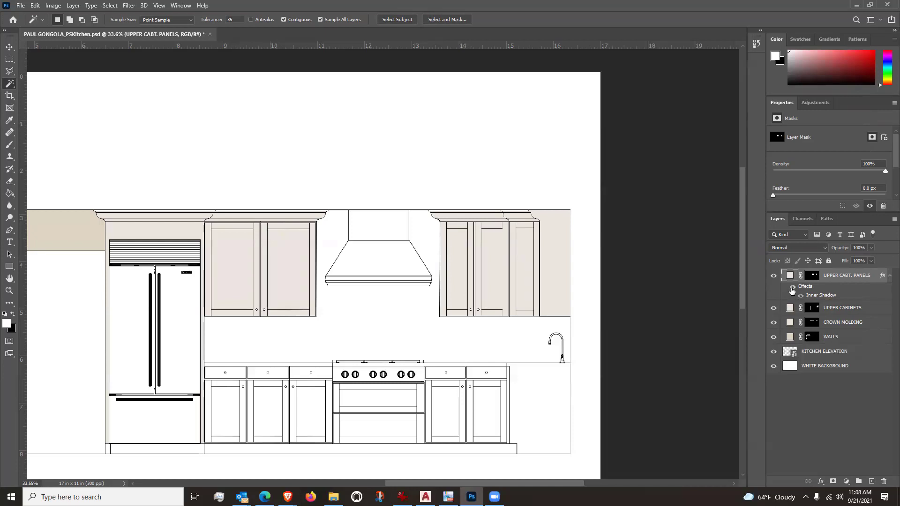
{"action": "left_click", "coordinate": [791, 289]}
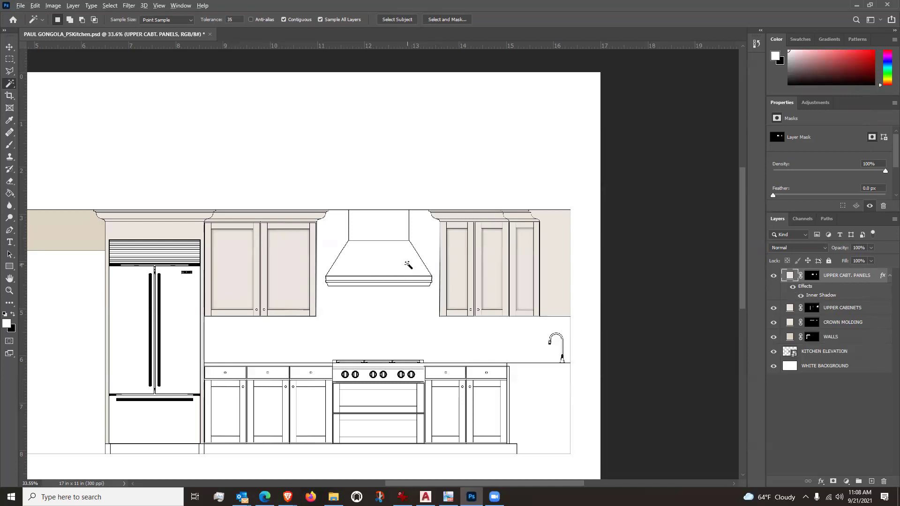
{"action": "scroll", "coordinate": [408, 262], "scroll_direction": "down", "scroll_amount": 1}
{"action": "scroll", "coordinate": [168, 240], "scroll_direction": "up", "scroll_amount": 1}
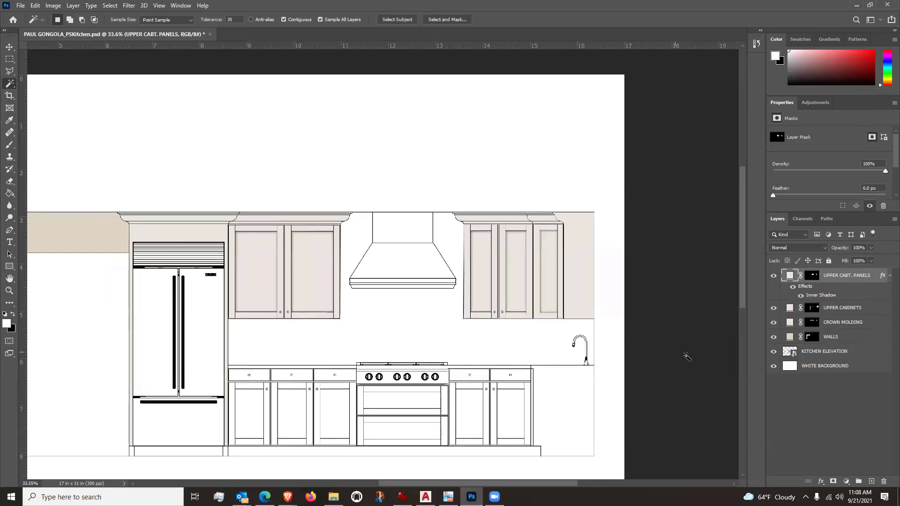
Step: Add a Bevel & Emboss effect to the CROWN MOLDING layer with direction Down, depth 261%, size 5 px and soften 7 px
{"action": "left_click", "coordinate": [842, 323]}
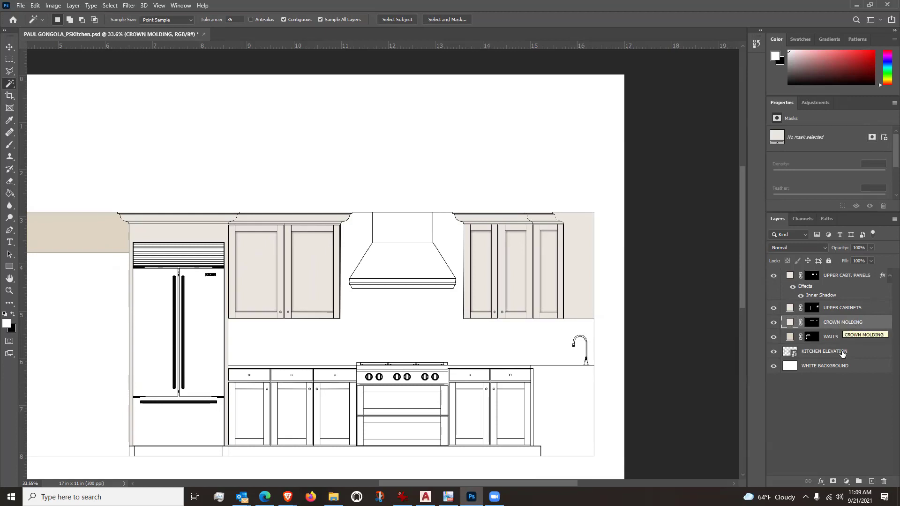
{"action": "left_click", "coordinate": [820, 481]}
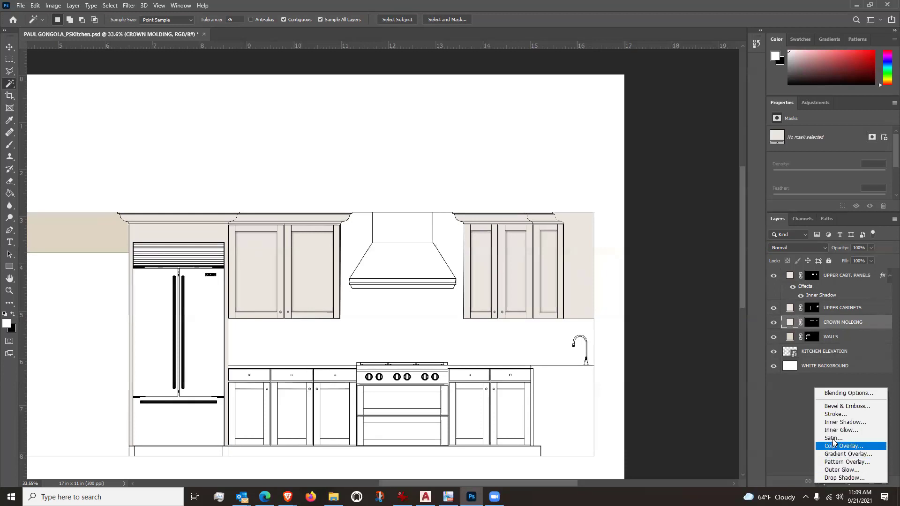
{"action": "left_click", "coordinate": [836, 407]}
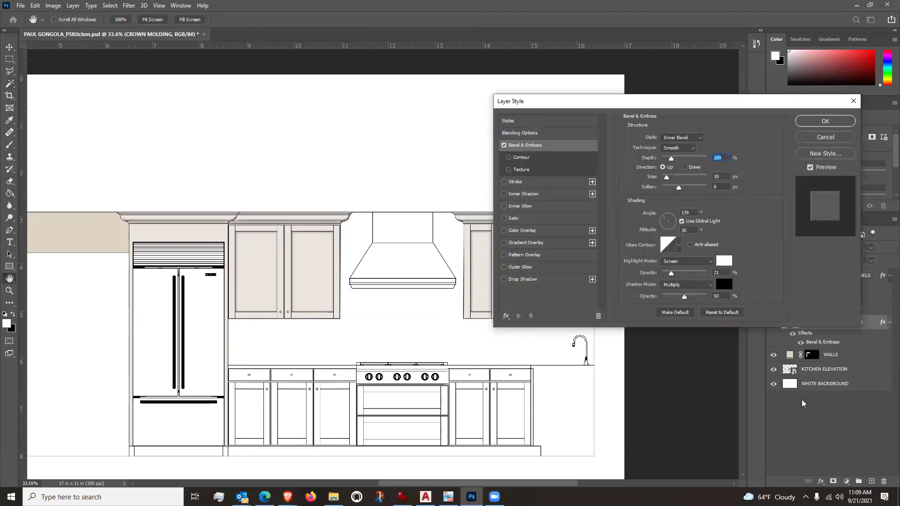
{"action": "key", "text": "alt"}
{"action": "left_click", "coordinate": [684, 167]}
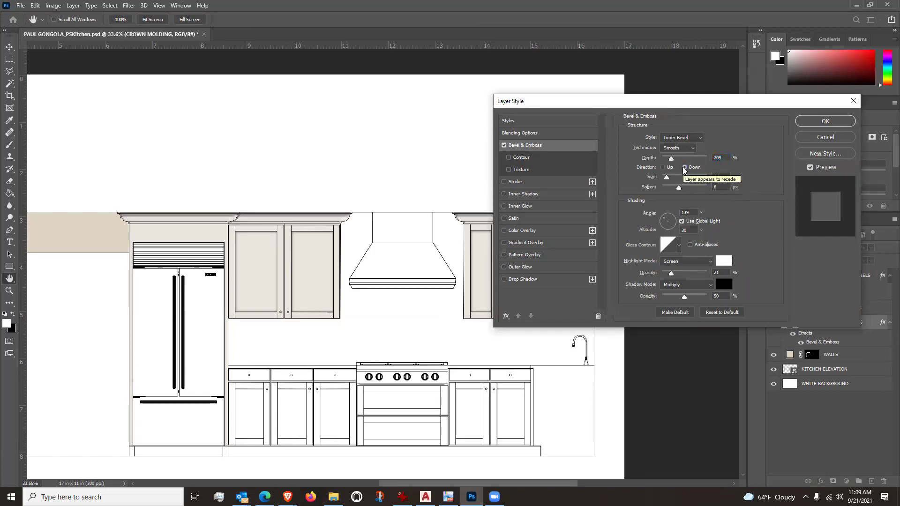
{"action": "left_click_drag", "start_coordinate": [668, 180], "coordinate": [682, 157]}
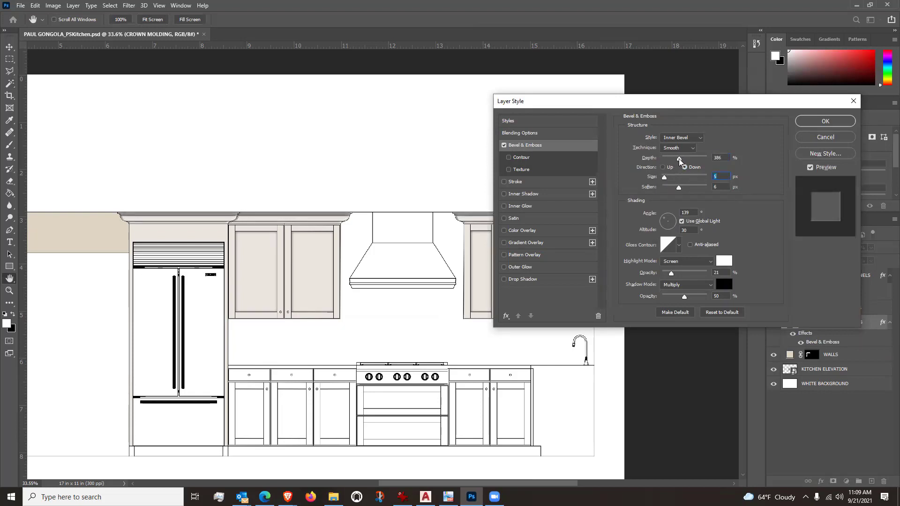
{"action": "left_click", "coordinate": [674, 159]}
{"action": "left_click", "coordinate": [674, 186]}
{"action": "mouse_move", "coordinate": [679, 187]}
{"action": "left_mouse_down"}
{"action": "mouse_move", "coordinate": [689, 187]}
{"action": "mouse_move", "coordinate": [664, 177]}
{"action": "left_mouse_up"}
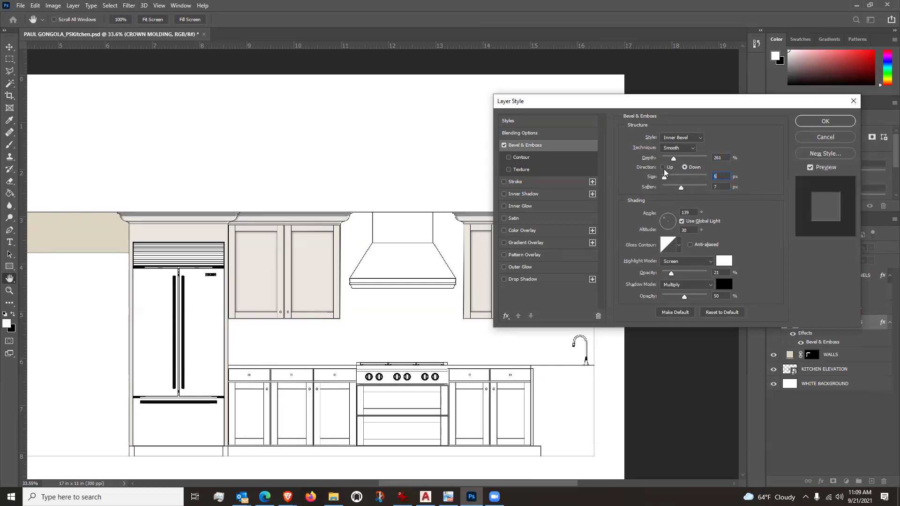
Step: Set the crown molding bevel's direction to Up, keep the Inner Bevel style, increase its depth slightly and apply the effect
{"action": "left_click", "coordinate": [663, 167]}
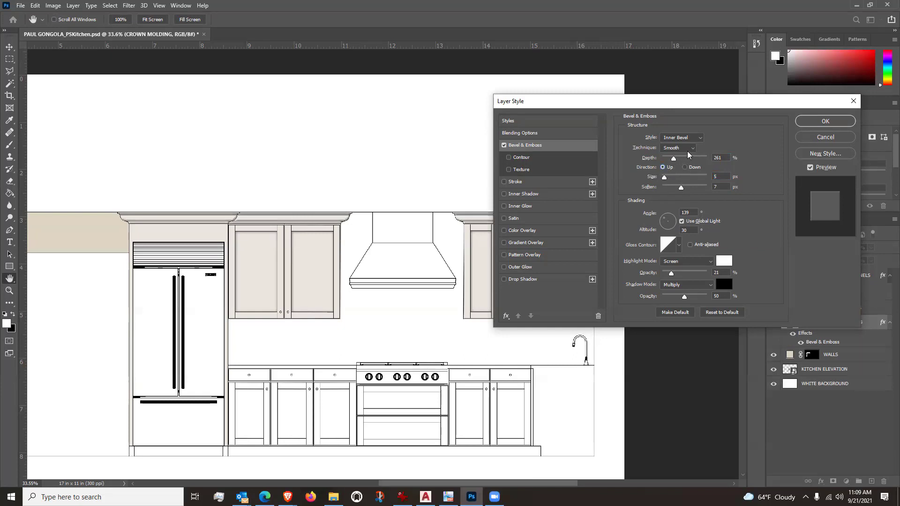
{"action": "left_click", "coordinate": [698, 139]}
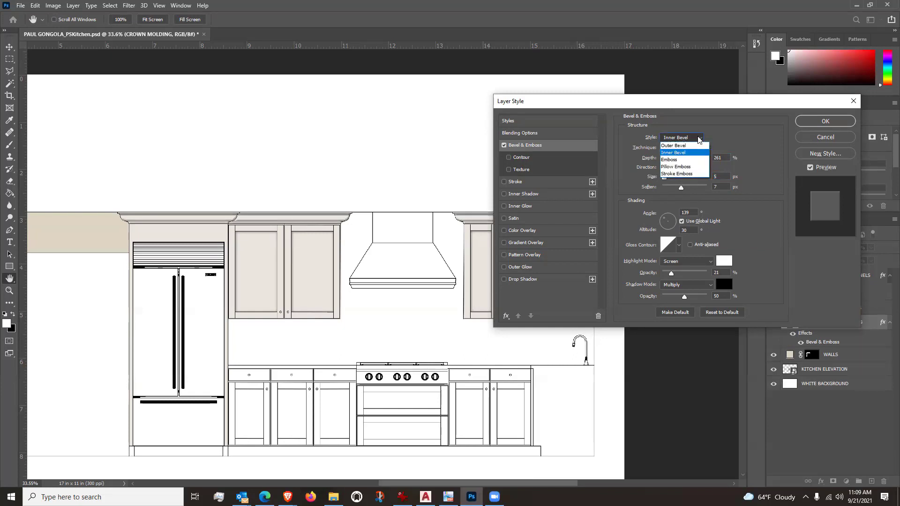
{"action": "left_click", "coordinate": [698, 139]}
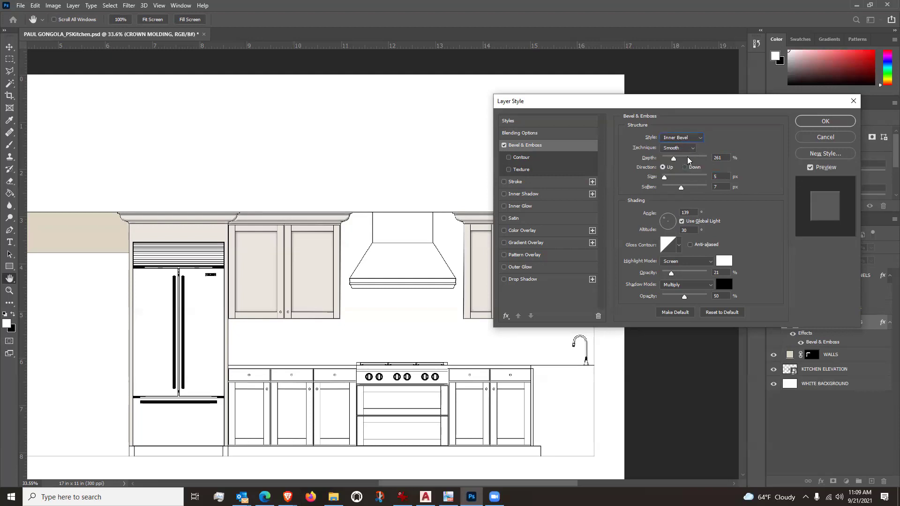
{"action": "mouse_move", "coordinate": [672, 161]}
{"action": "left_mouse_down"}
{"action": "mouse_move", "coordinate": [687, 161]}
{"action": "mouse_move", "coordinate": [677, 162]}
{"action": "left_mouse_up"}
{"action": "left_click", "coordinate": [816, 124]}
{"action": "key", "text": "w"}
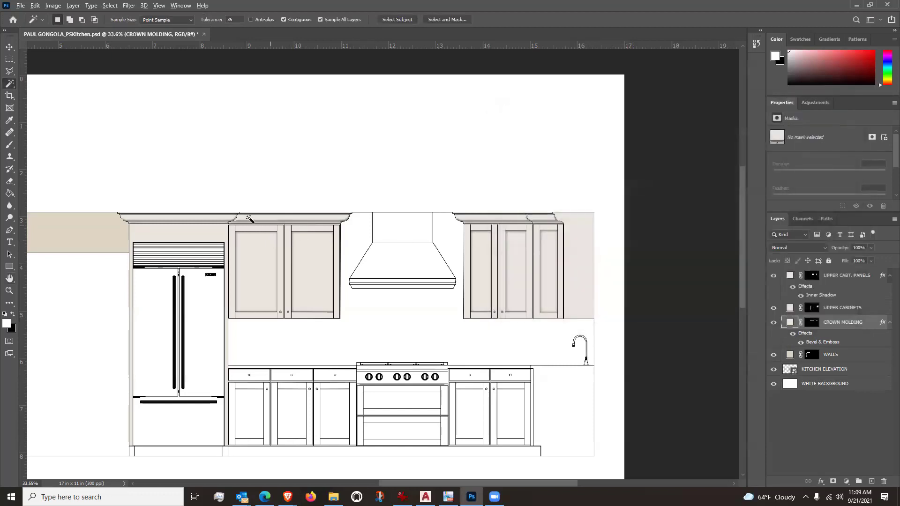
Step: Examine the bevel shading on the crown molding up close and across the whole kitchen elevation
{"action": "scroll", "coordinate": [211, 209], "scroll_direction": "up", "scroll_amount": 3}
{"action": "scroll", "coordinate": [256, 206], "scroll_direction": "up", "scroll_amount": 3}
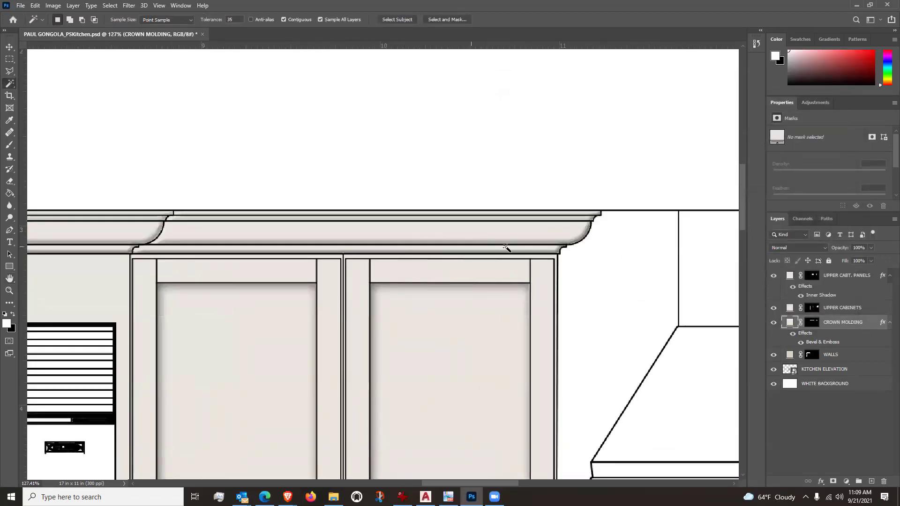
{"action": "scroll", "coordinate": [523, 239], "scroll_direction": "down", "scroll_amount": 5}
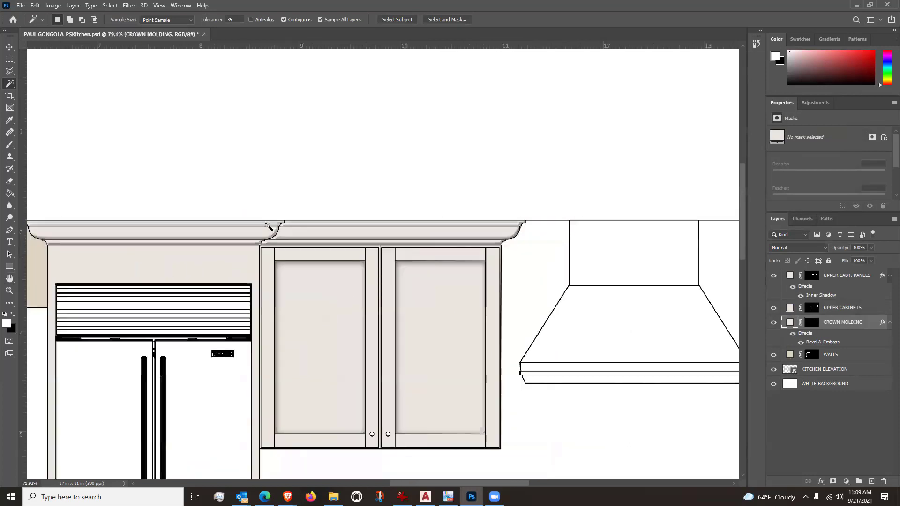
{"action": "scroll", "coordinate": [196, 188], "scroll_direction": "down", "scroll_amount": 3}
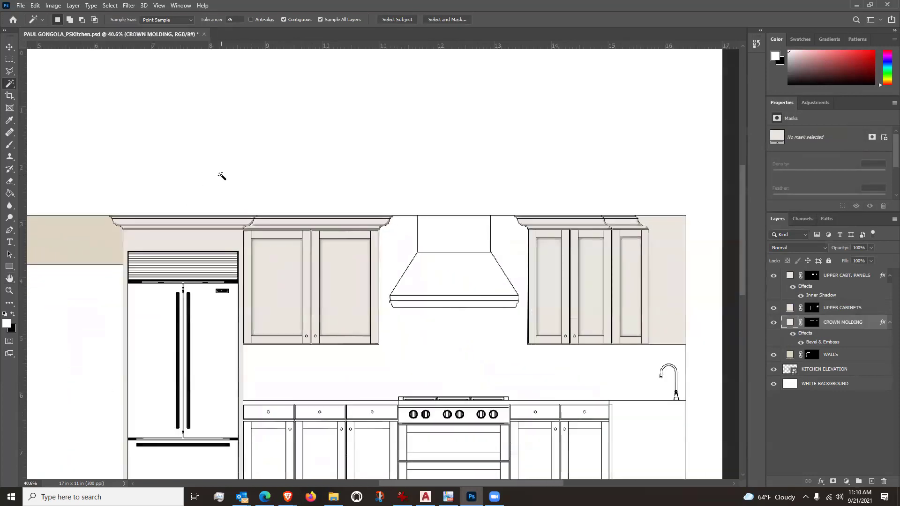
{"action": "scroll", "coordinate": [267, 345], "scroll_direction": "up", "scroll_amount": 1}
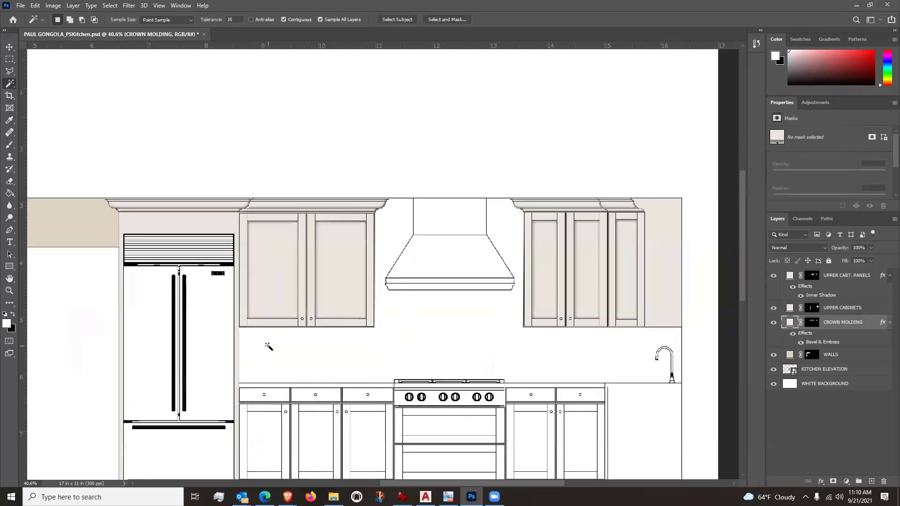
{"action": "scroll", "coordinate": [268, 344], "scroll_direction": "down", "scroll_amount": 1}
{"action": "scroll", "coordinate": [314, 350], "scroll_direction": "up", "scroll_amount": 1}
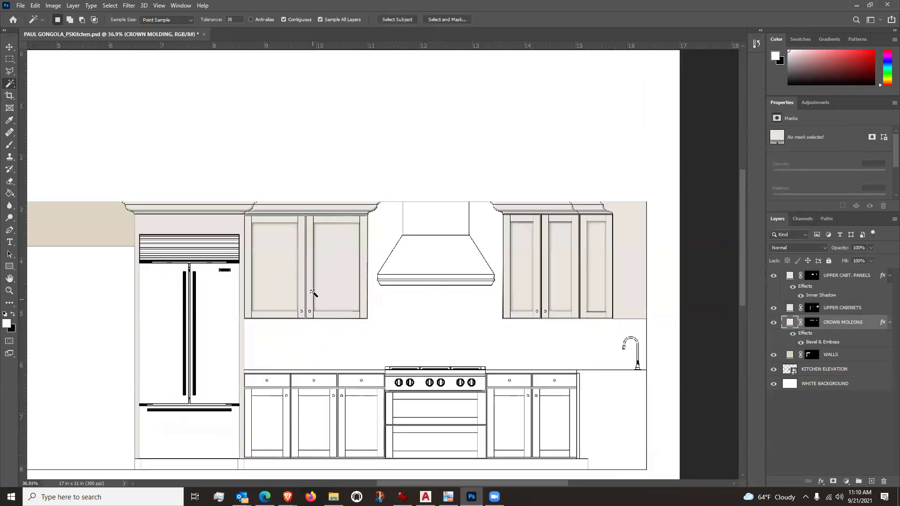
{"action": "scroll", "coordinate": [414, 259], "scroll_direction": "down", "scroll_amount": 1}
{"action": "scroll", "coordinate": [447, 239], "scroll_direction": "down", "scroll_amount": 2}
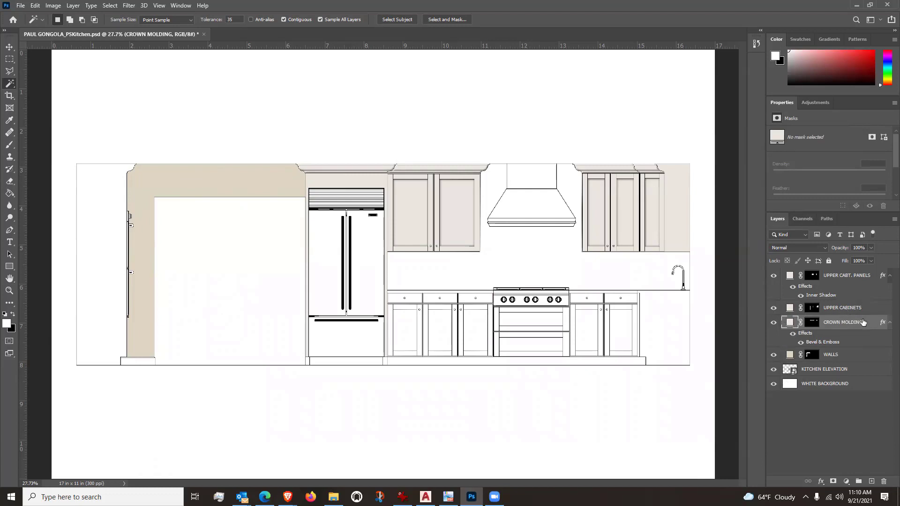
Step: Recolor the WALLS fill layer by sampling the cabinet color and darkening it to dbd7ce
{"action": "left_click", "coordinate": [833, 355]}
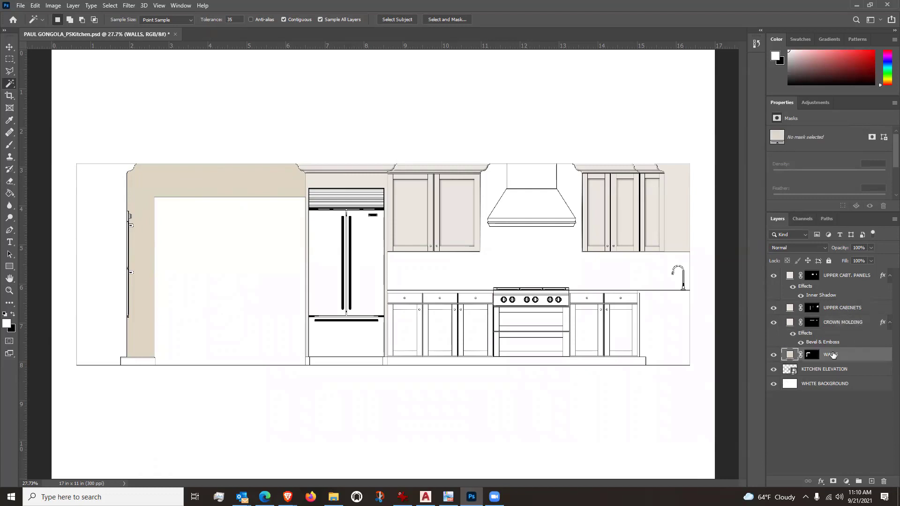
{"action": "double_click", "coordinate": [790, 356]}
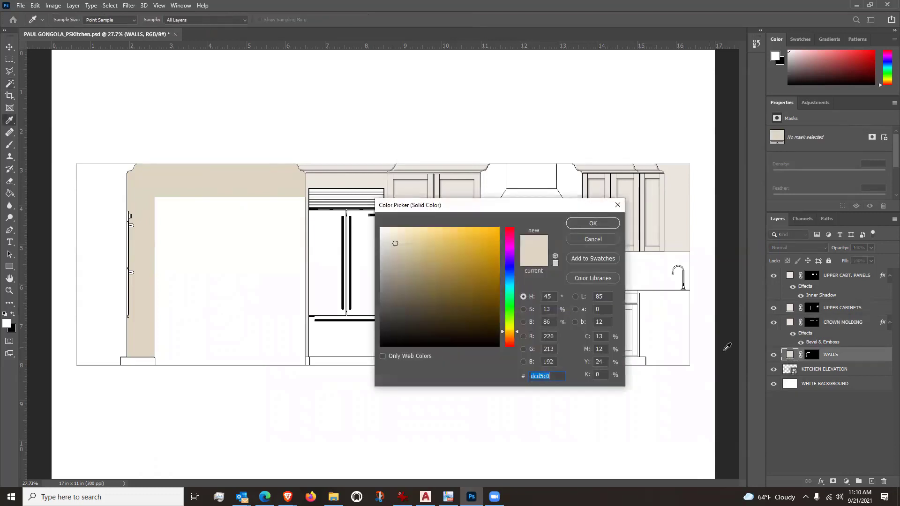
{"action": "left_click", "coordinate": [339, 175]}
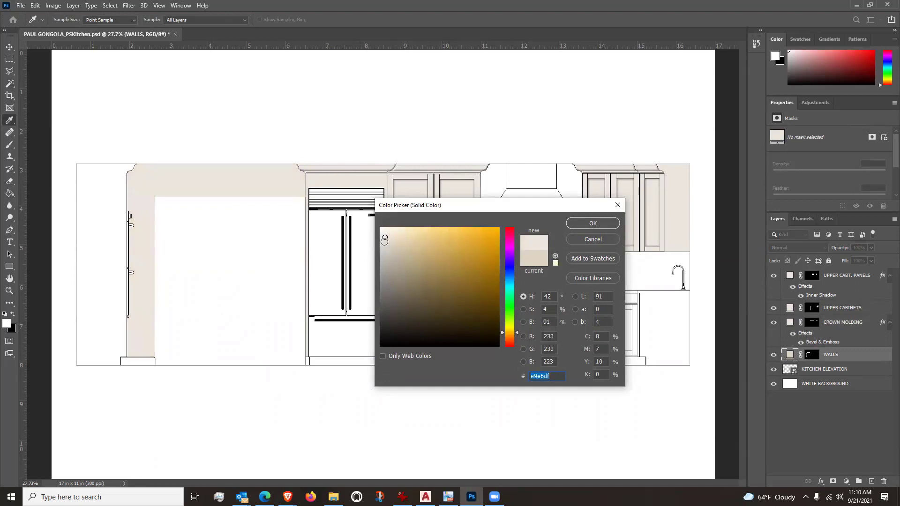
{"action": "left_click_drag", "start_coordinate": [383, 243], "coordinate": [388, 244]}
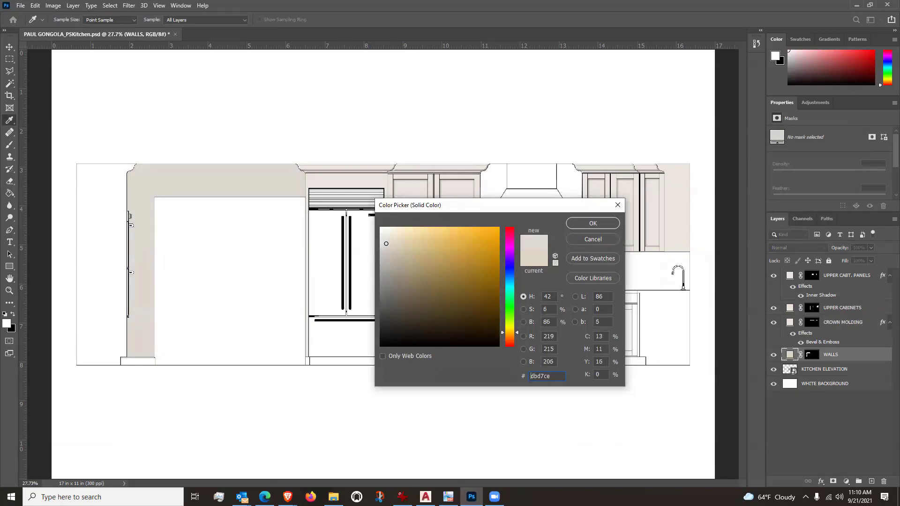
{"action": "left_click", "coordinate": [599, 226]}
{"action": "scroll", "coordinate": [279, 229], "scroll_direction": "down", "scroll_amount": 4}
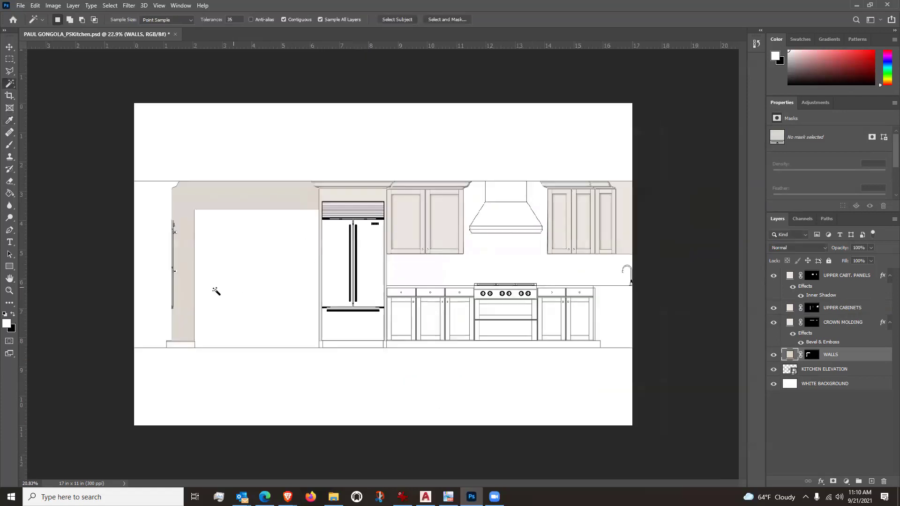
{"action": "scroll", "coordinate": [539, 262], "scroll_direction": "up", "scroll_amount": 2}
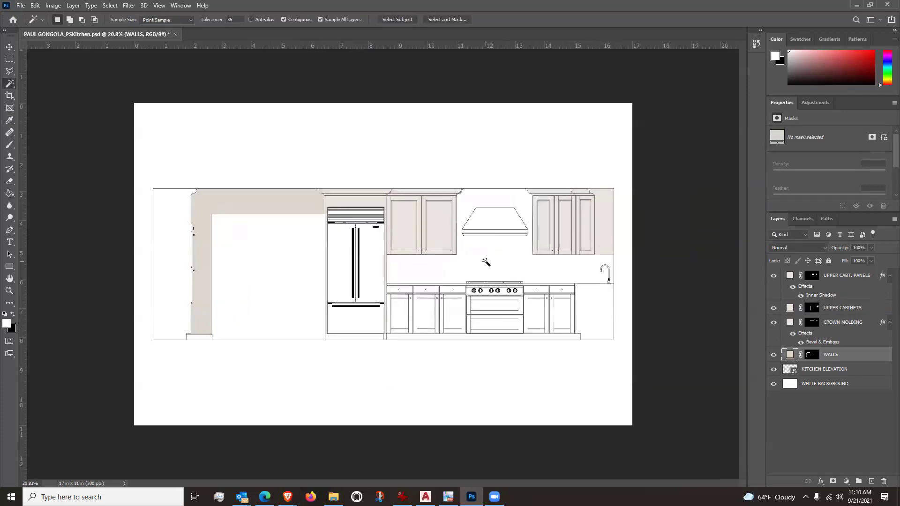
{"action": "scroll", "coordinate": [582, 294], "scroll_direction": "up", "scroll_amount": 3}
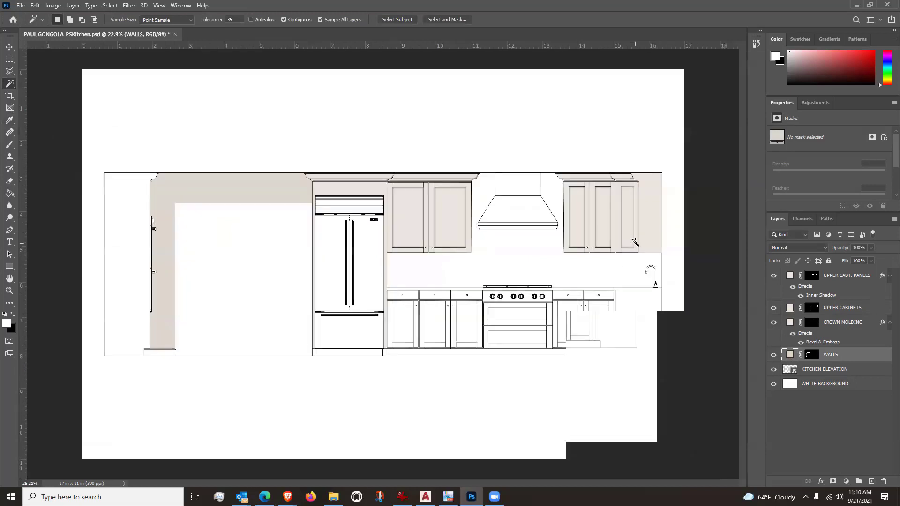
{"action": "scroll", "coordinate": [676, 260], "scroll_direction": "up", "scroll_amount": 4}
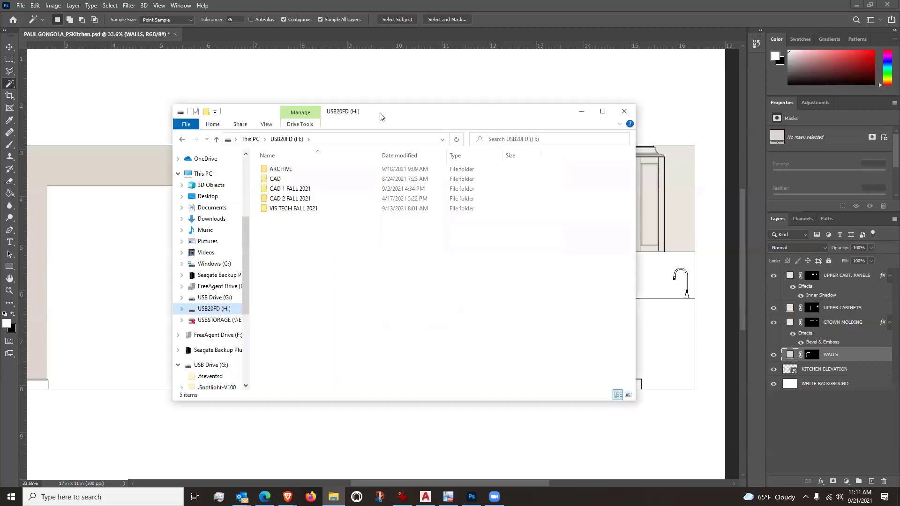
Step: Switch to File Explorer and open the Project 9 folder under CAD 2 FALL 2021 > PROJECTS on the USB drive
{"action": "left_click", "coordinate": [305, 202]}
{"action": "double_click", "coordinate": [304, 201]}
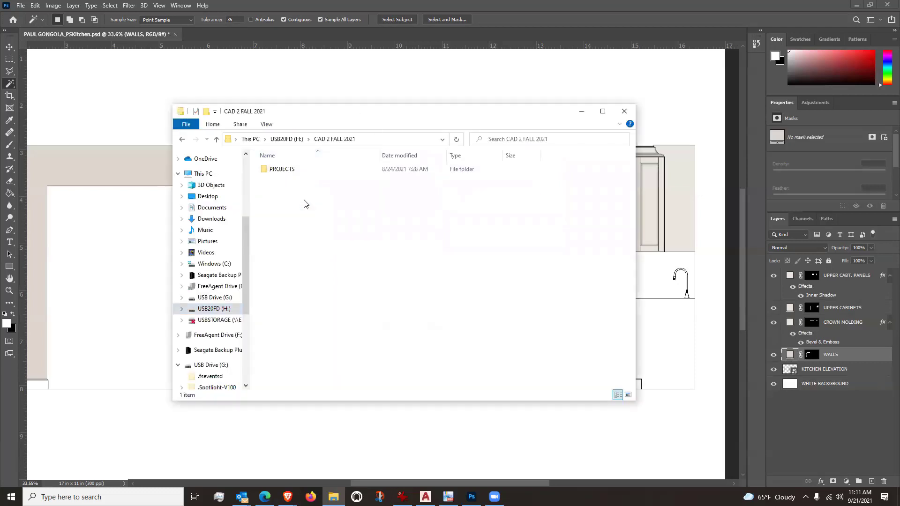
{"action": "double_click", "coordinate": [292, 170]}
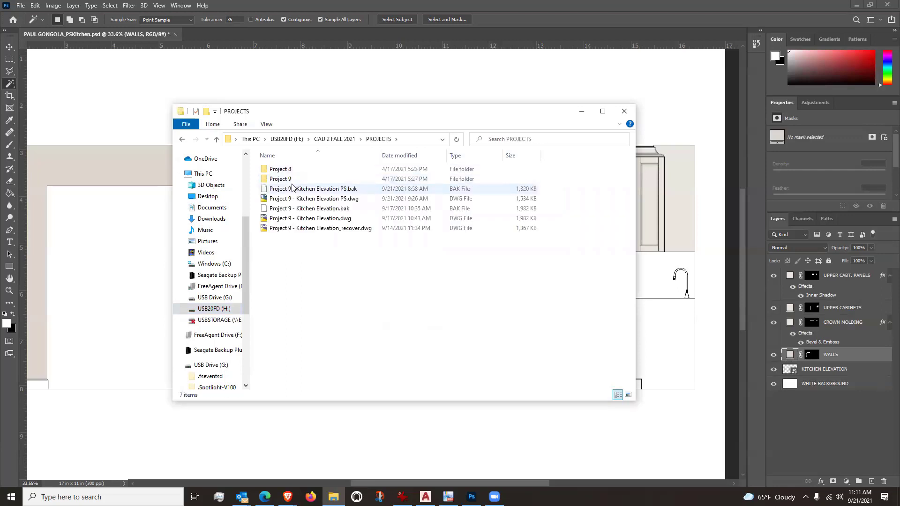
{"action": "double_click", "coordinate": [280, 179]}
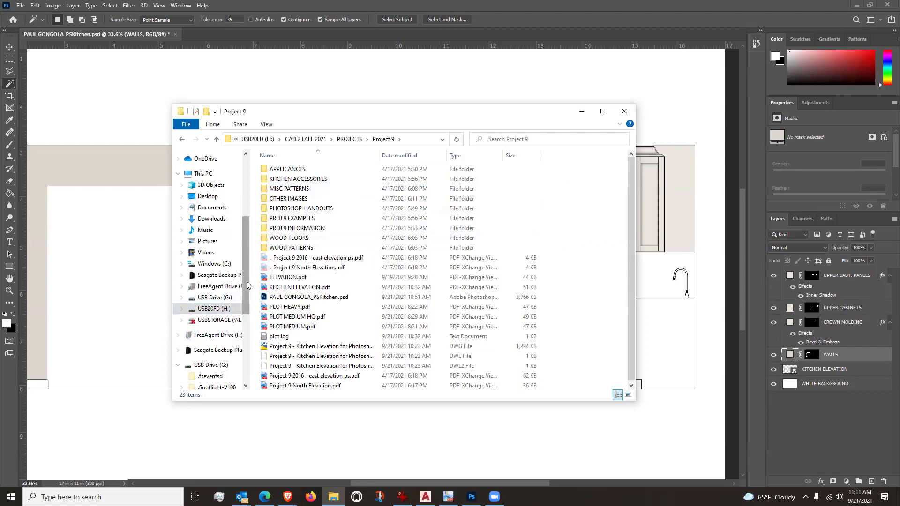
Step: Go to the COD folder in Documents and open its CAD 2 > Project 9 subfolder
{"action": "scroll", "coordinate": [248, 285], "scroll_direction": "up", "scroll_amount": 1}
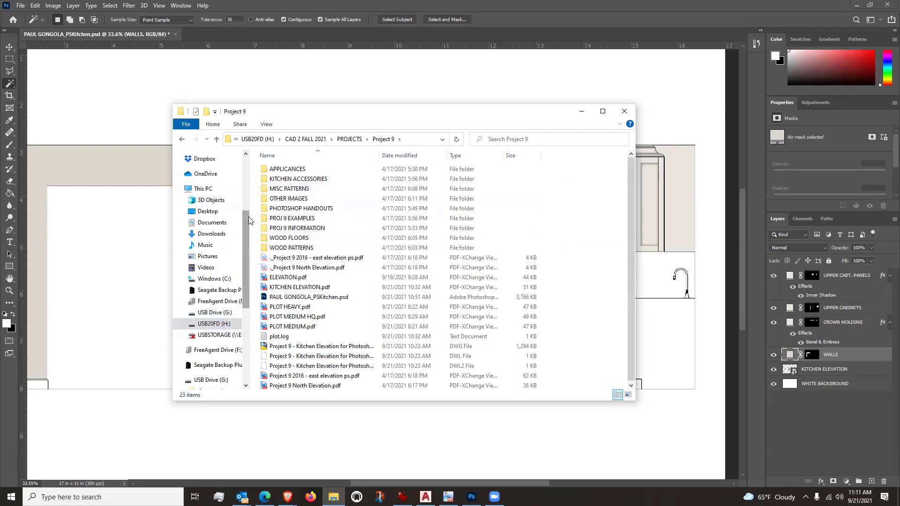
{"action": "scroll", "coordinate": [248, 220], "scroll_direction": "down", "scroll_amount": 3}
{"action": "scroll", "coordinate": [249, 220], "scroll_direction": "up", "scroll_amount": 6}
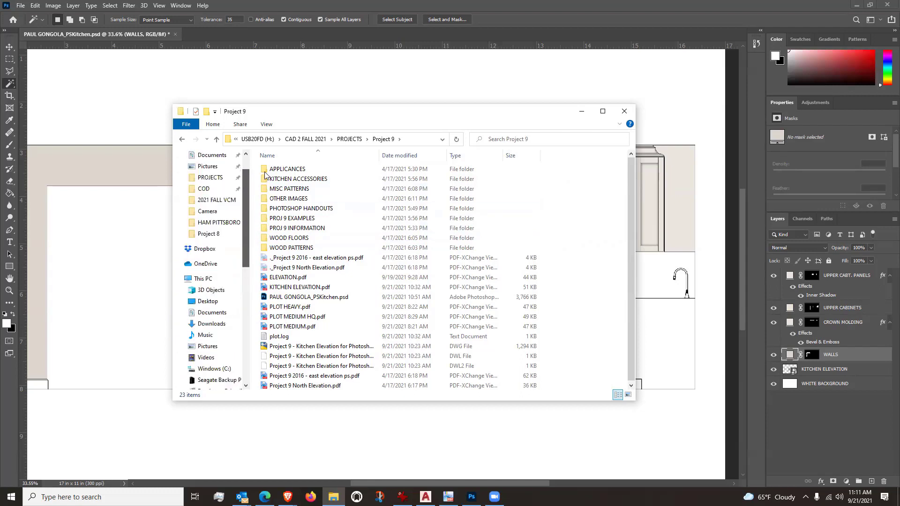
{"action": "scroll", "coordinate": [246, 202], "scroll_direction": "up", "scroll_amount": 1}
{"action": "left_click", "coordinate": [203, 199]}
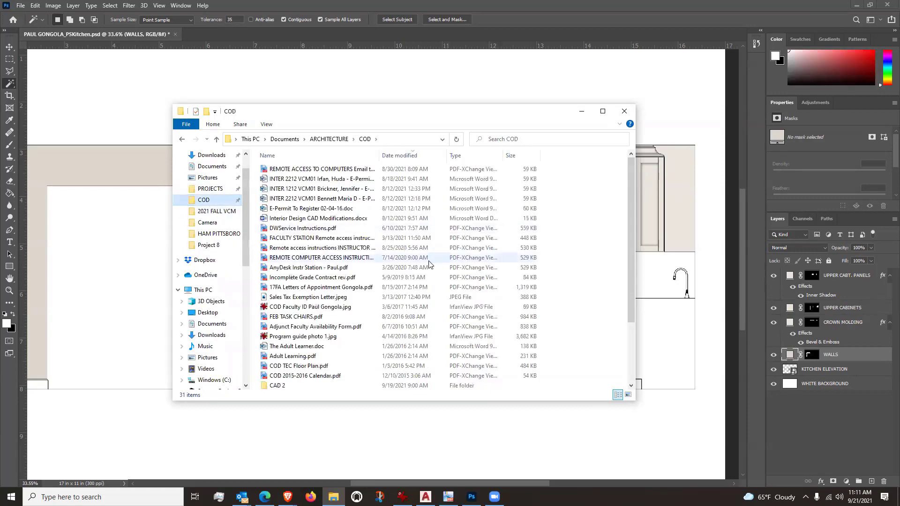
{"action": "scroll", "coordinate": [428, 264], "scroll_direction": "down", "scroll_amount": 3}
{"action": "double_click", "coordinate": [300, 310]}
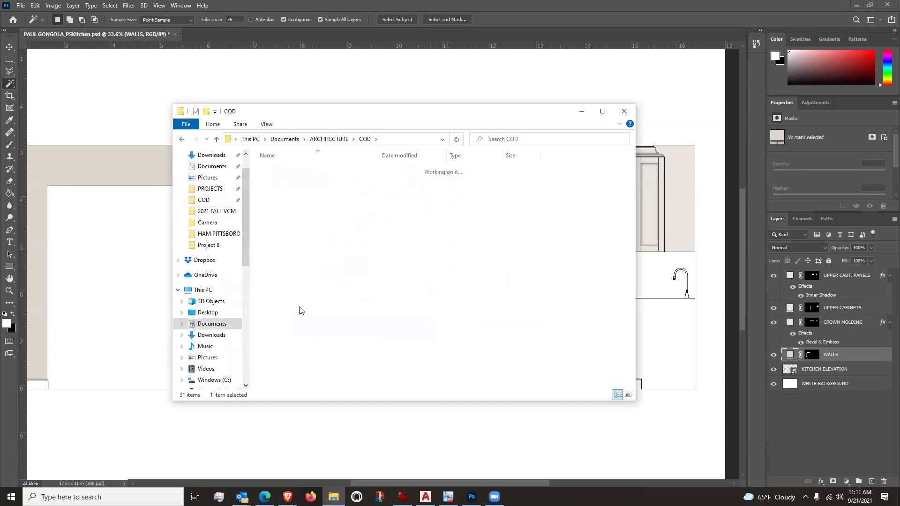
{"action": "double_click", "coordinate": [298, 209]}
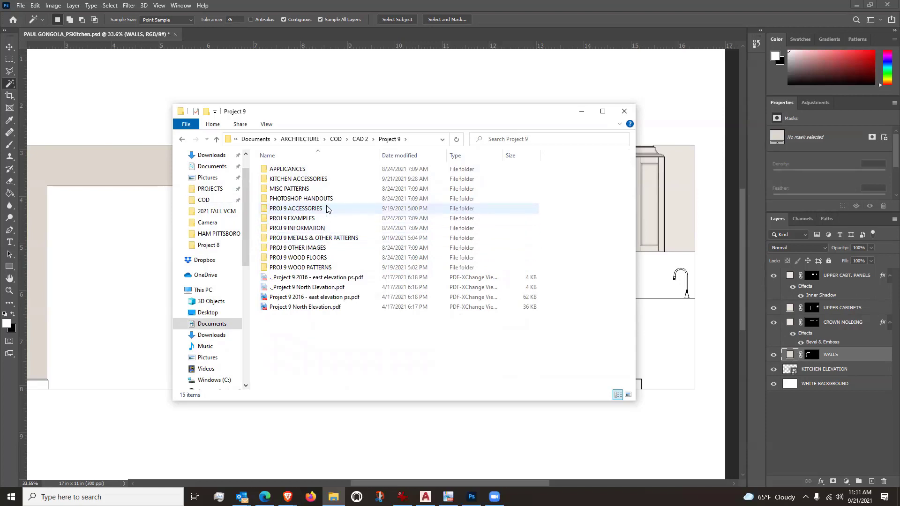
Step: Check the images in the MISC PATTERNS folder, return to Project 9 and open the PROJ 9 OTHER IMAGES folder
{"action": "double_click", "coordinate": [328, 189]}
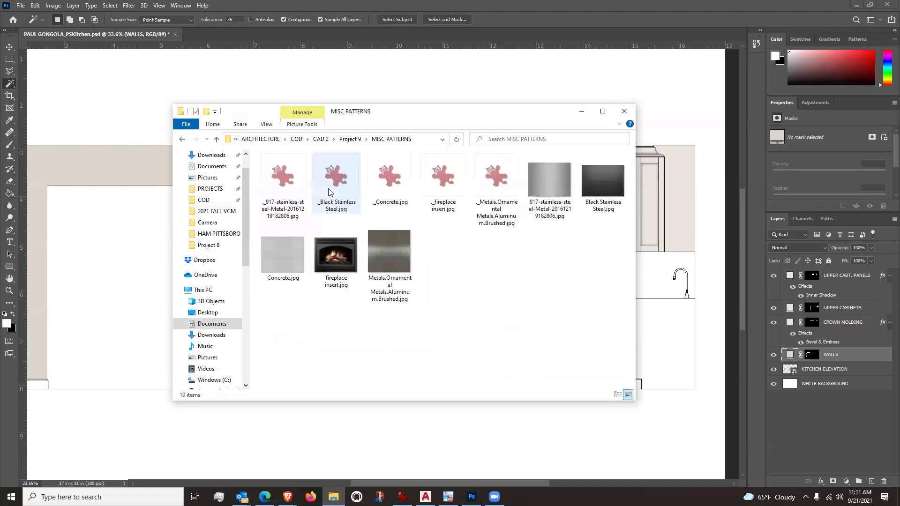
{"action": "left_click", "coordinate": [350, 139]}
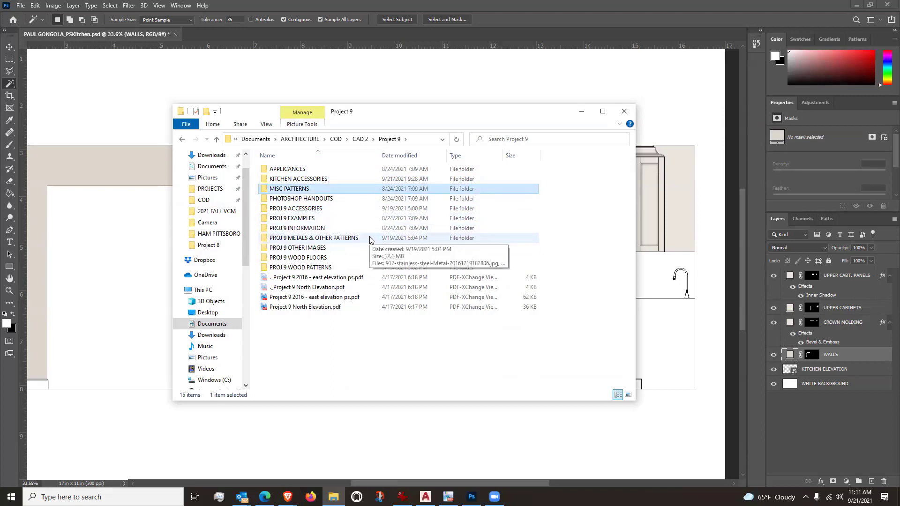
{"action": "double_click", "coordinate": [349, 248]}
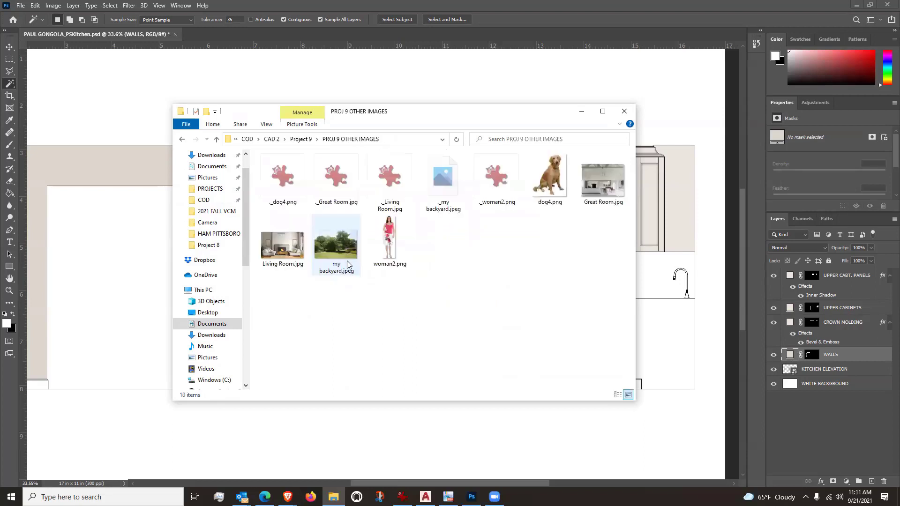
Step: Check the Project 9 subfolders PROJ 9 EXAMPLES, PROJ 9 ACCESSORIES and MISC PATTERNS for usable images, then return to Project 9
{"action": "left_click", "coordinate": [294, 140]}
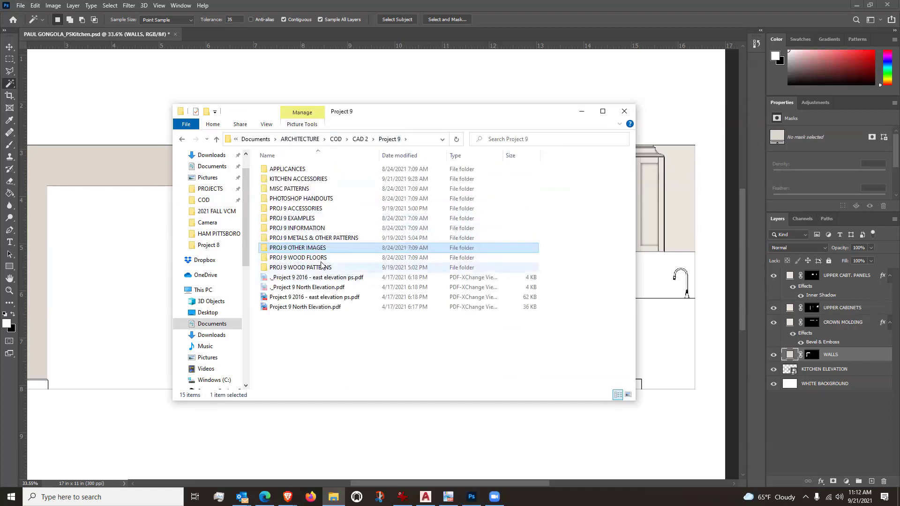
{"action": "double_click", "coordinate": [305, 220]}
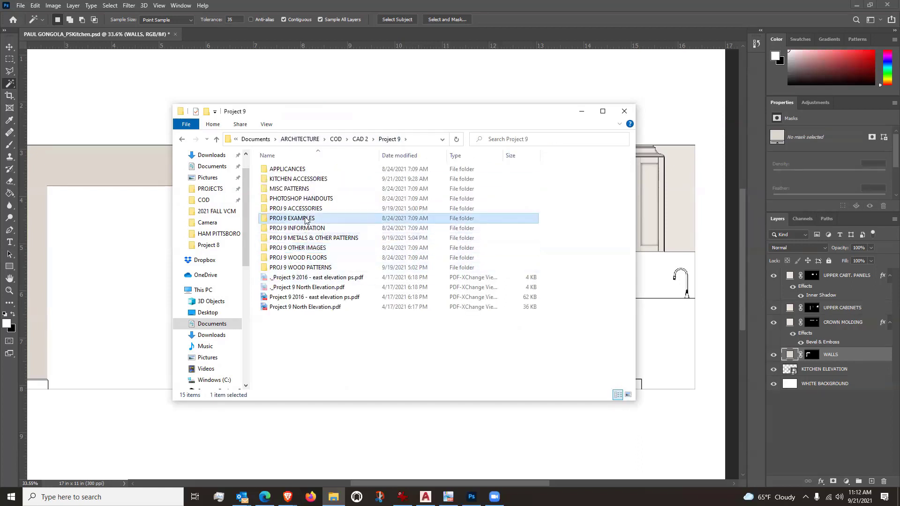
{"action": "left_click", "coordinate": [301, 140]}
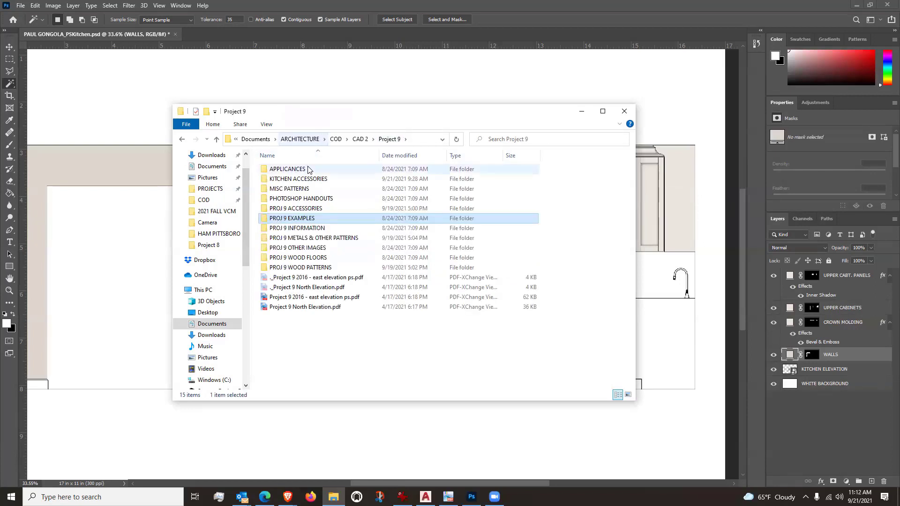
{"action": "double_click", "coordinate": [312, 209]}
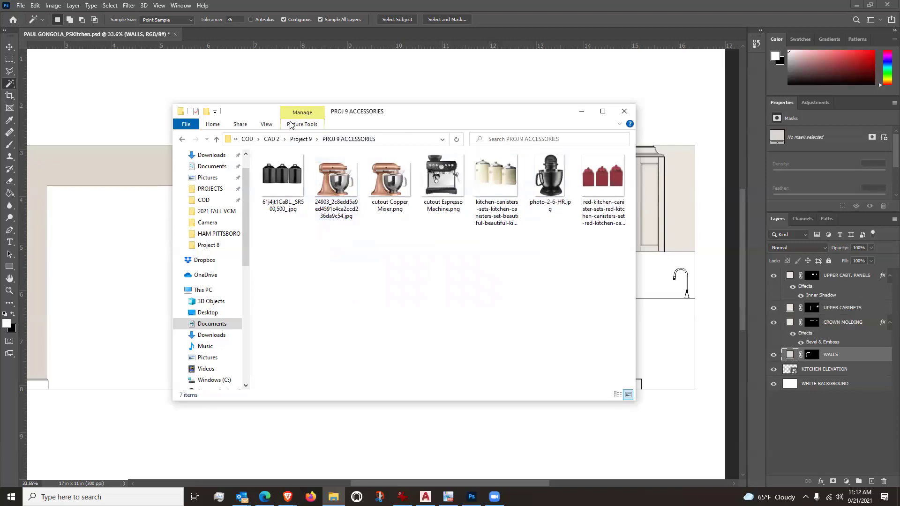
{"action": "left_click", "coordinate": [302, 140]}
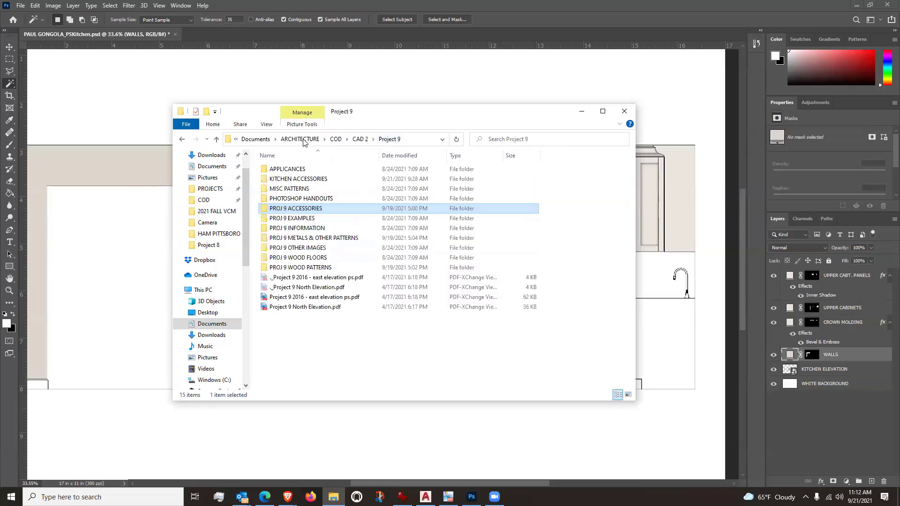
{"action": "double_click", "coordinate": [327, 189]}
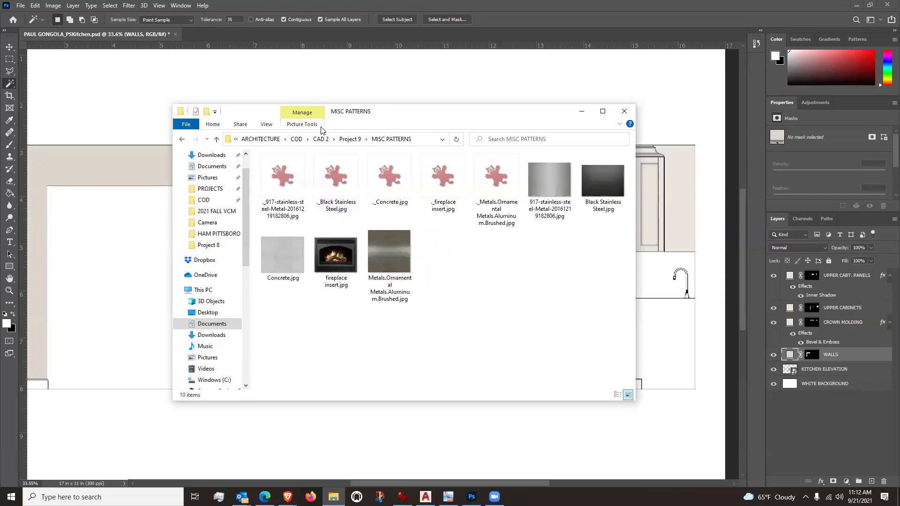
{"action": "left_click", "coordinate": [350, 139]}
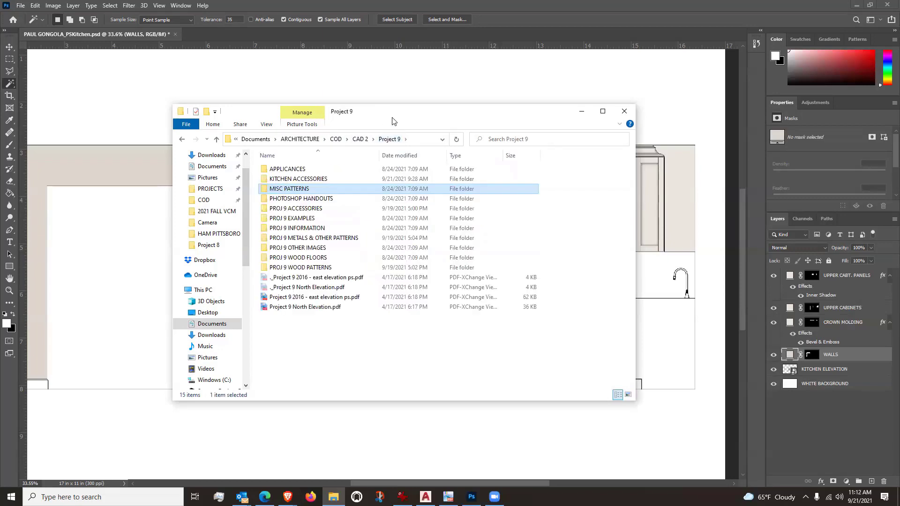
{"action": "left_click_drag", "start_coordinate": [389, 120], "coordinate": [330, 107]}
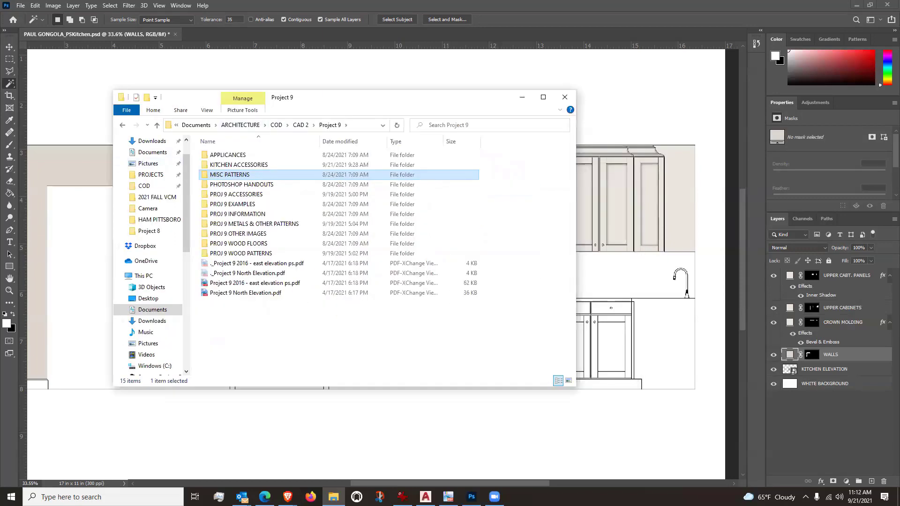
Step: Switch to Microsoft Edge and open google.com in a new tab
{"action": "left_click", "coordinate": [265, 496]}
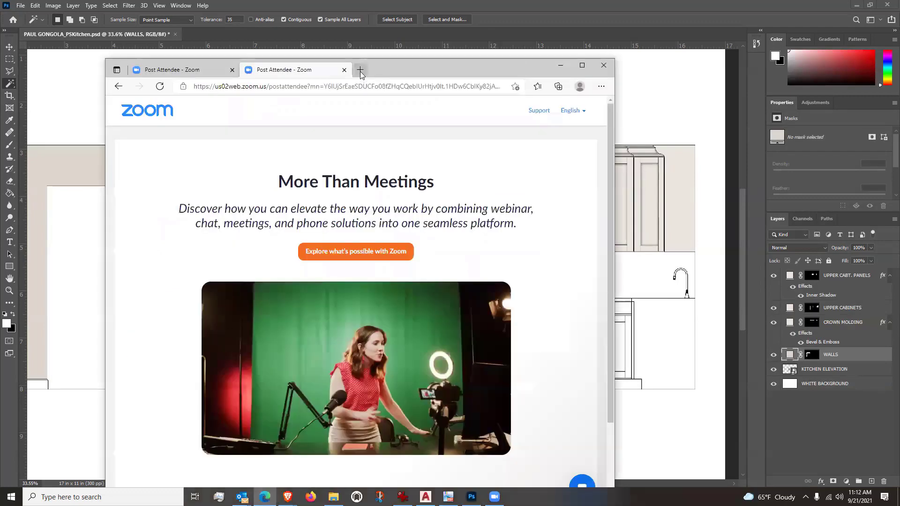
{"action": "left_click", "coordinate": [359, 70]}
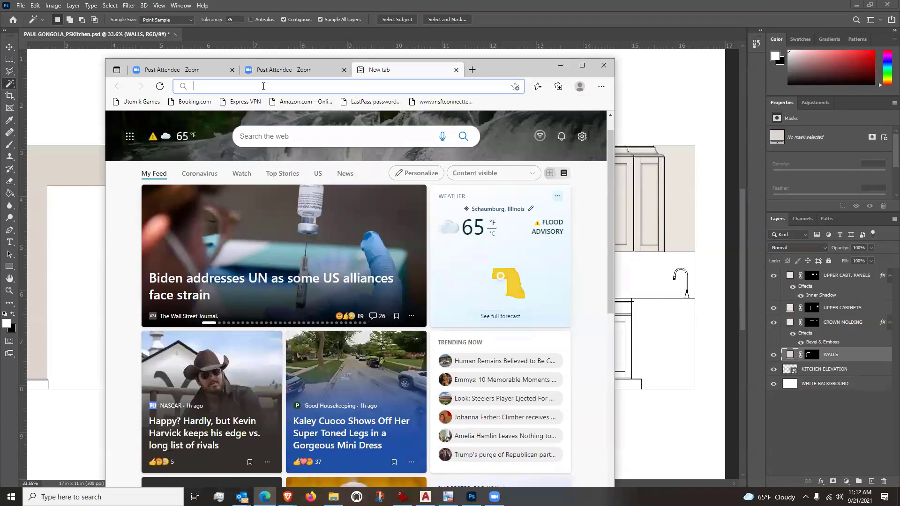
{"action": "type", "text": "go"}
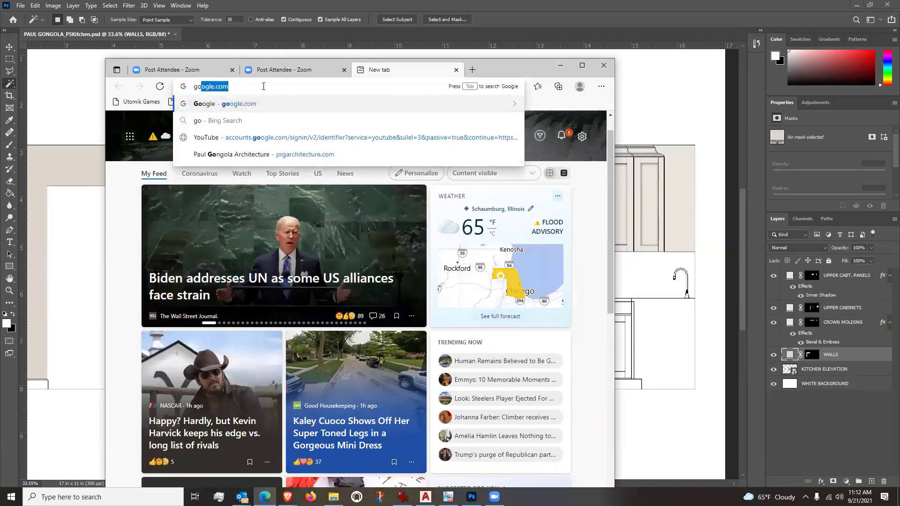
{"action": "type", "text": "ogle"}
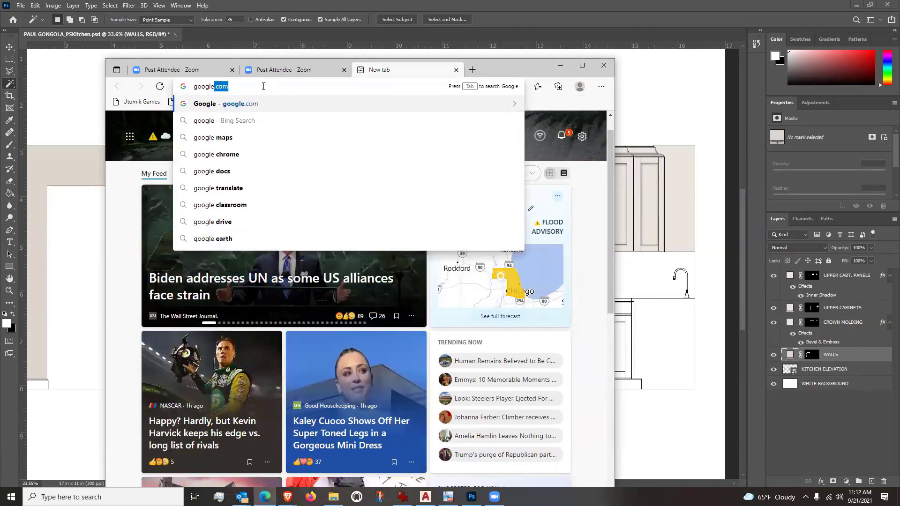
{"action": "key", "text": "Return"}
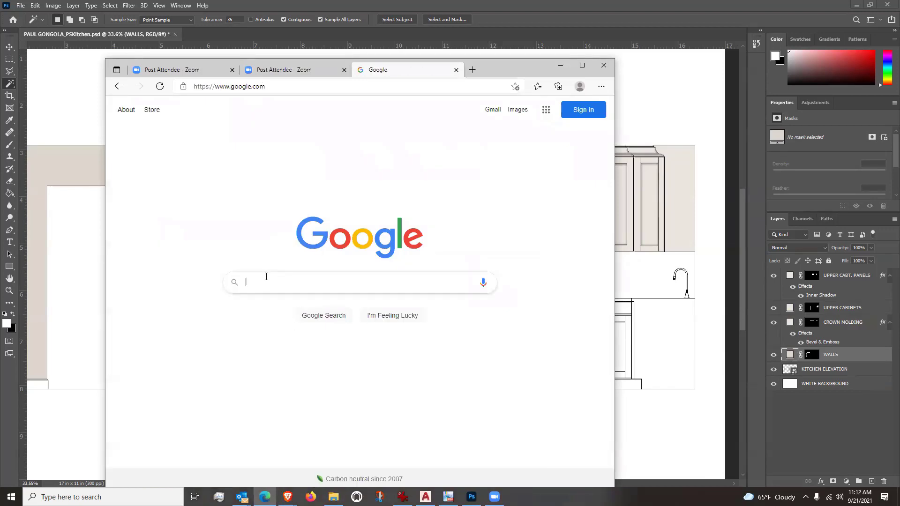
Step: Search Google for "tileable texture backsplash" and show the image results
{"action": "left_click", "coordinate": [258, 275]}
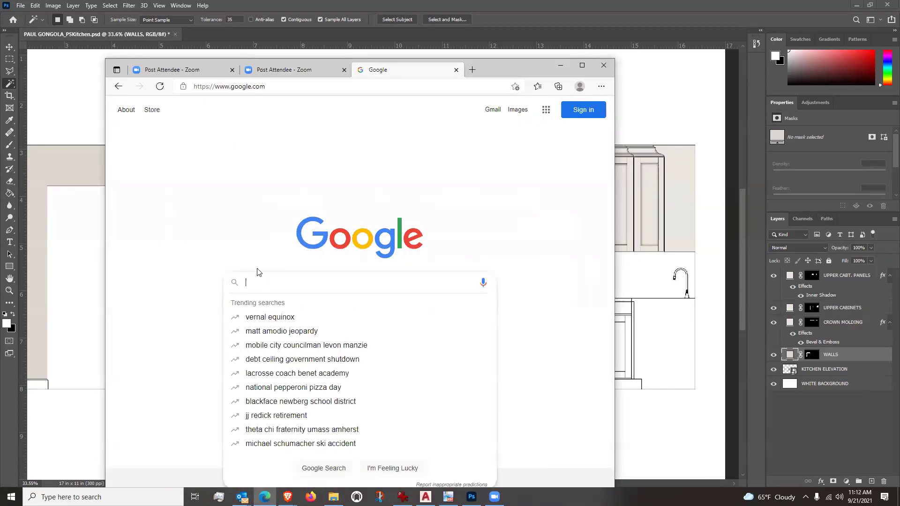
{"action": "type", "text": "tile"}
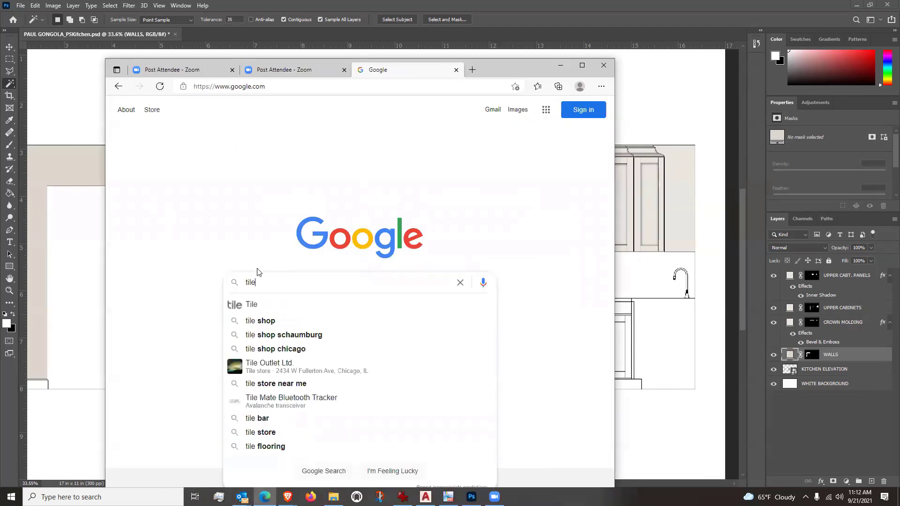
{"action": "type", "text": "able texture"}
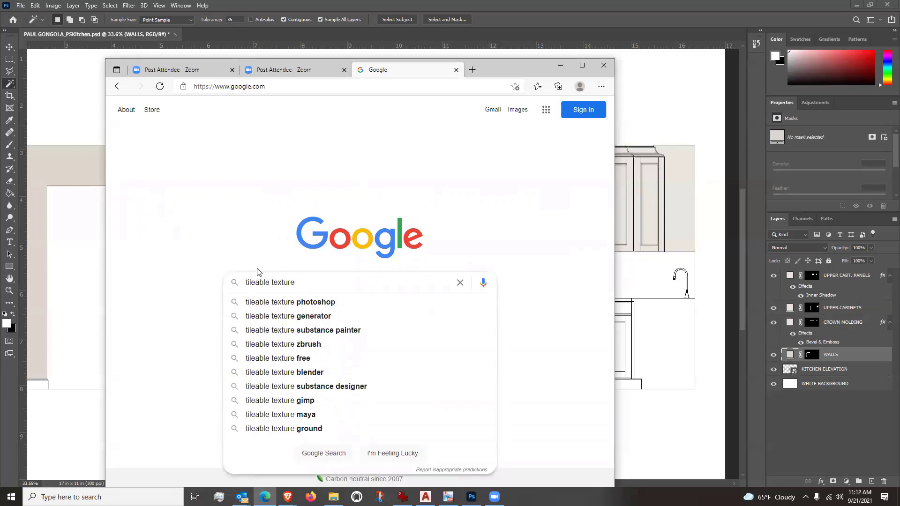
{"action": "type", "text": " backsp"}
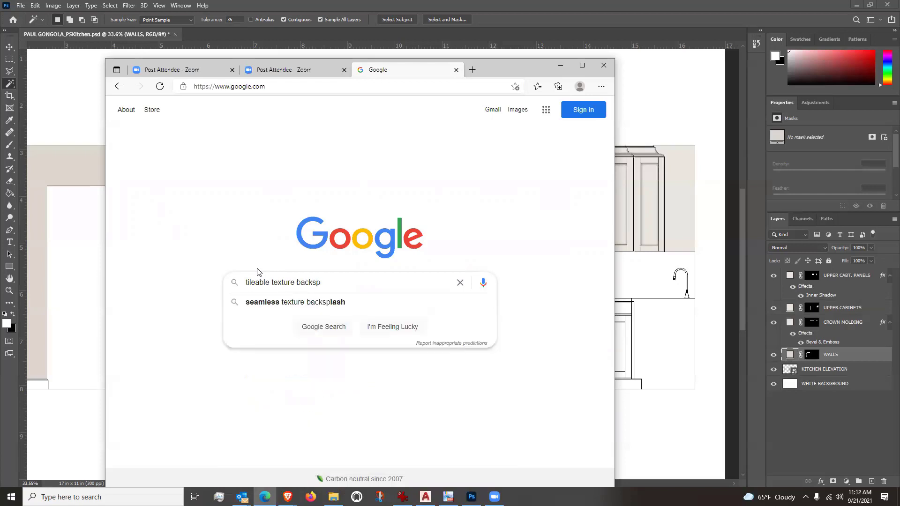
{"action": "type", "text": "lash"}
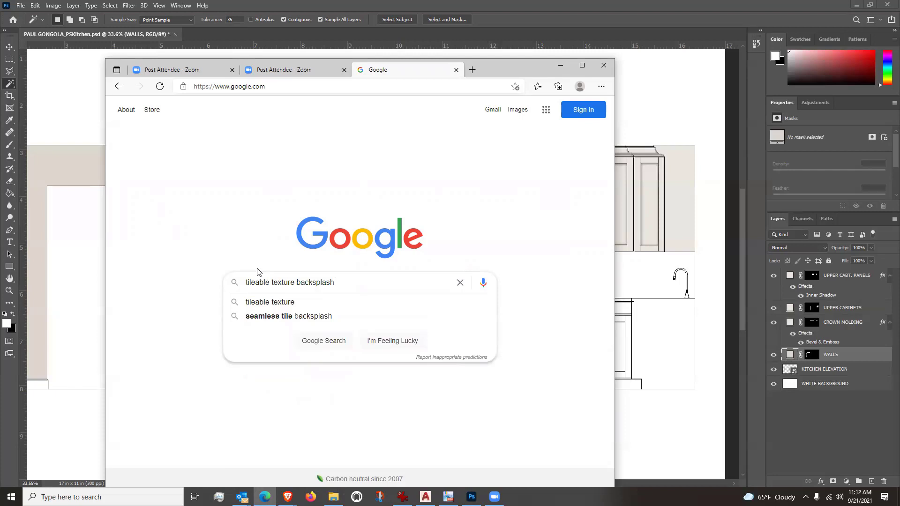
{"action": "key", "text": "Return"}
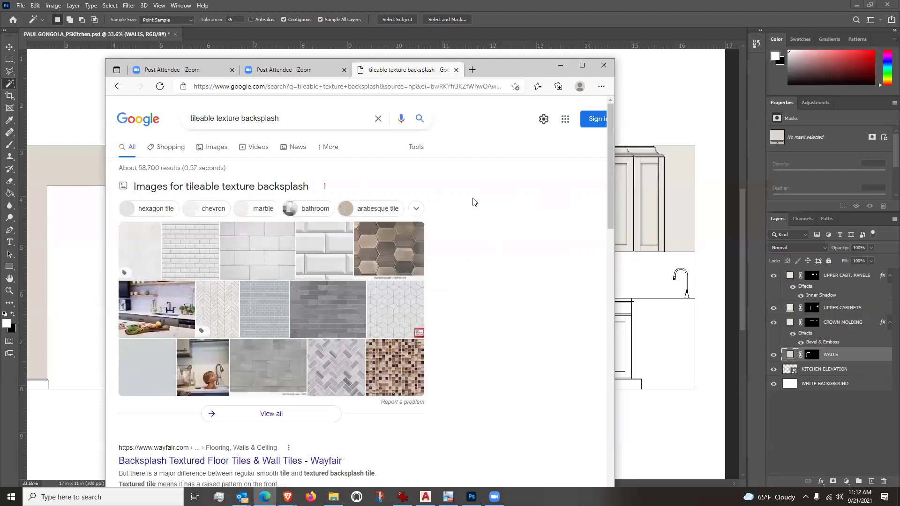
{"action": "left_click", "coordinate": [219, 147]}
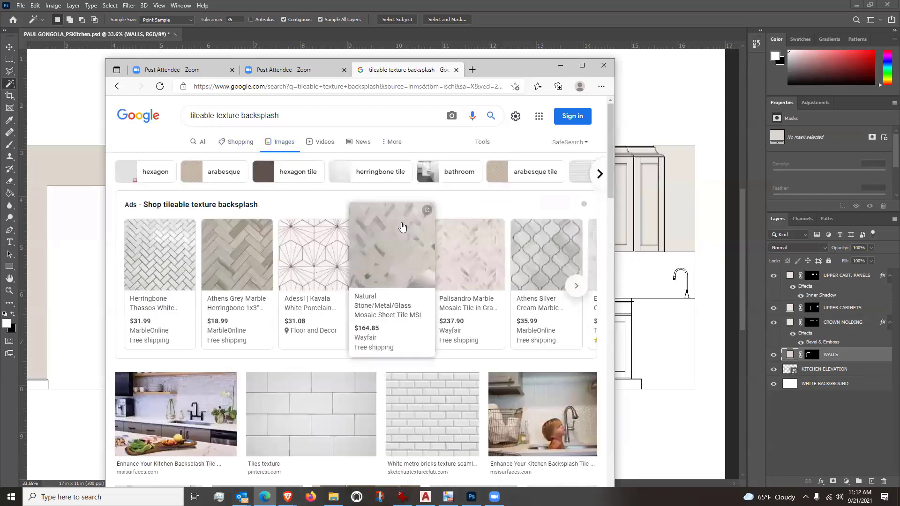
Step: Browse the backsplash image results and open the preview of the white metro bricks seamless texture from sketchuptextureclub.com
{"action": "scroll", "coordinate": [403, 226], "scroll_direction": "down", "scroll_amount": 2}
{"action": "scroll", "coordinate": [403, 226], "scroll_direction": "down", "scroll_amount": 2}
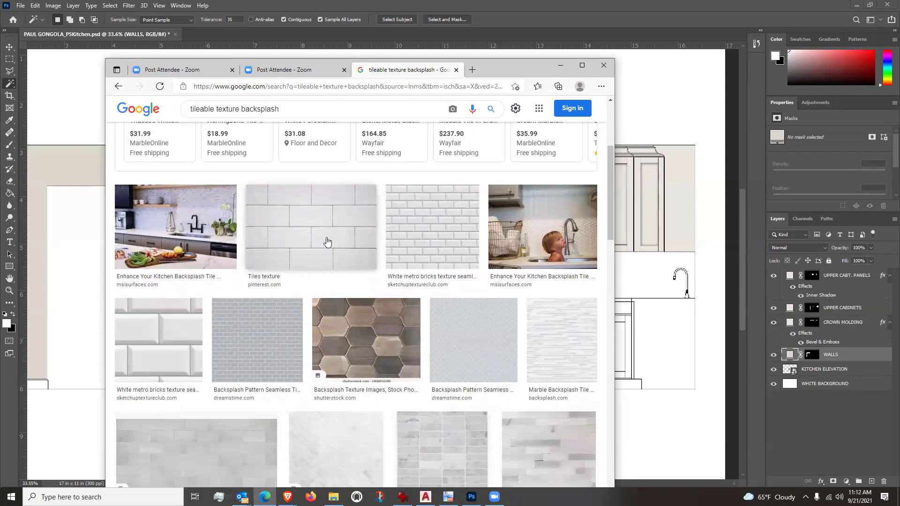
{"action": "scroll", "coordinate": [303, 244], "scroll_direction": "down", "scroll_amount": 5}
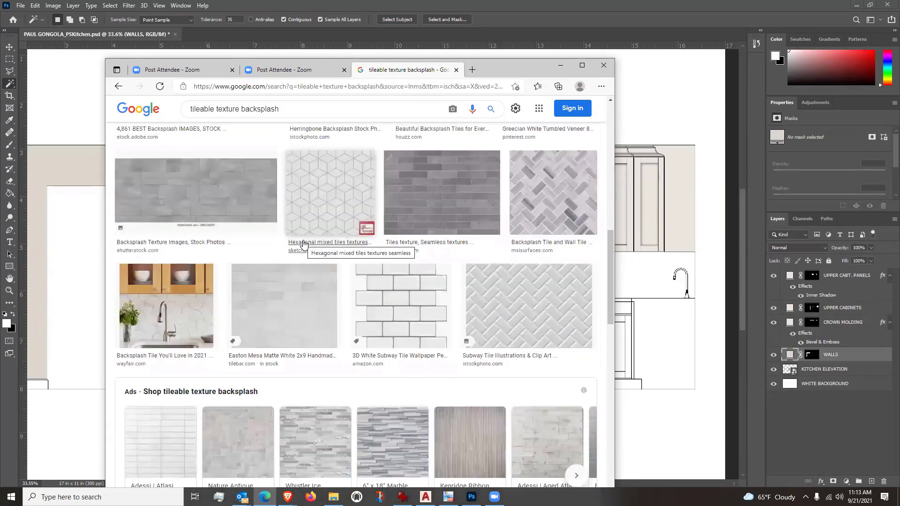
{"action": "scroll", "coordinate": [304, 244], "scroll_direction": "down", "scroll_amount": 5}
{"action": "scroll", "coordinate": [304, 244], "scroll_direction": "down", "scroll_amount": 1}
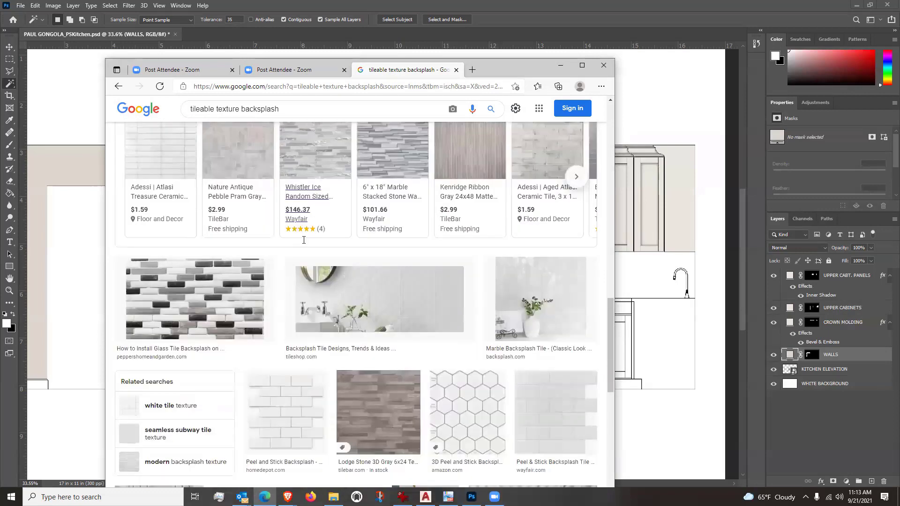
{"action": "scroll", "coordinate": [303, 243], "scroll_direction": "up", "scroll_amount": 10}
{"action": "scroll", "coordinate": [304, 244], "scroll_direction": "up", "scroll_amount": 4}
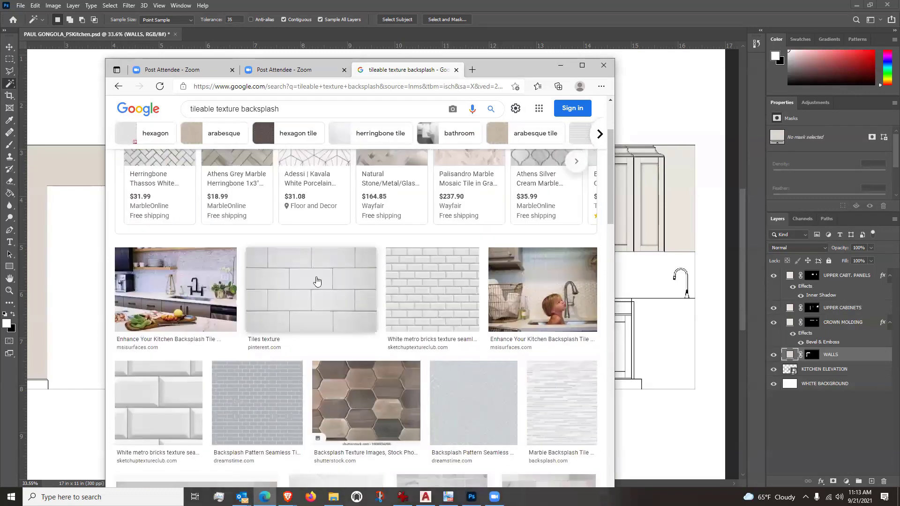
{"action": "right_click", "coordinate": [317, 281]}
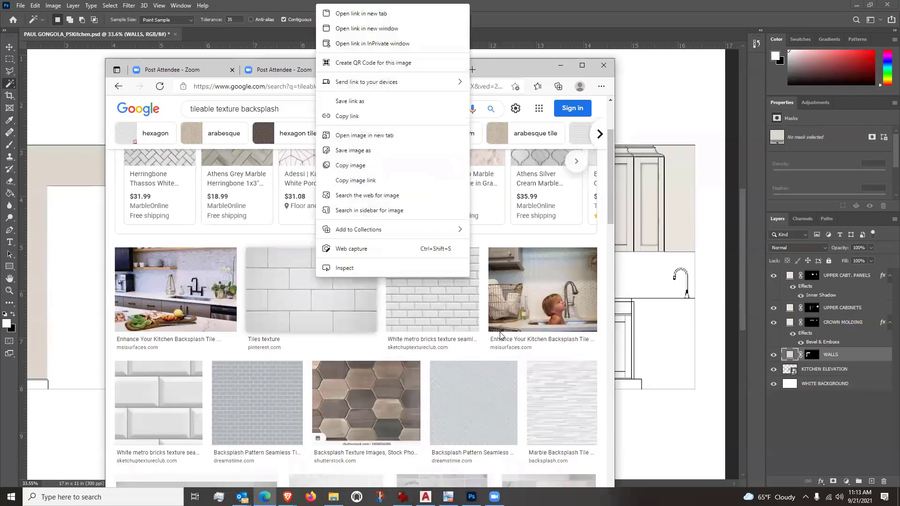
{"action": "left_click", "coordinate": [500, 241]}
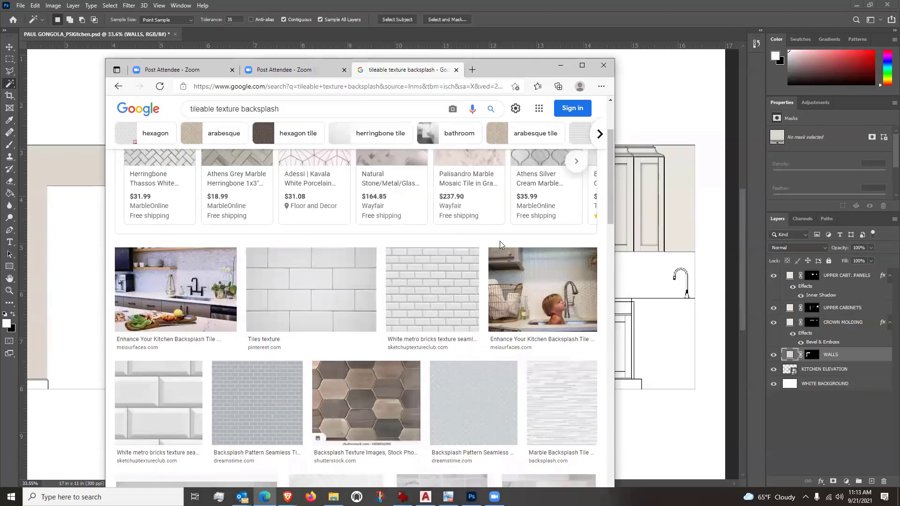
{"action": "left_click", "coordinate": [440, 279]}
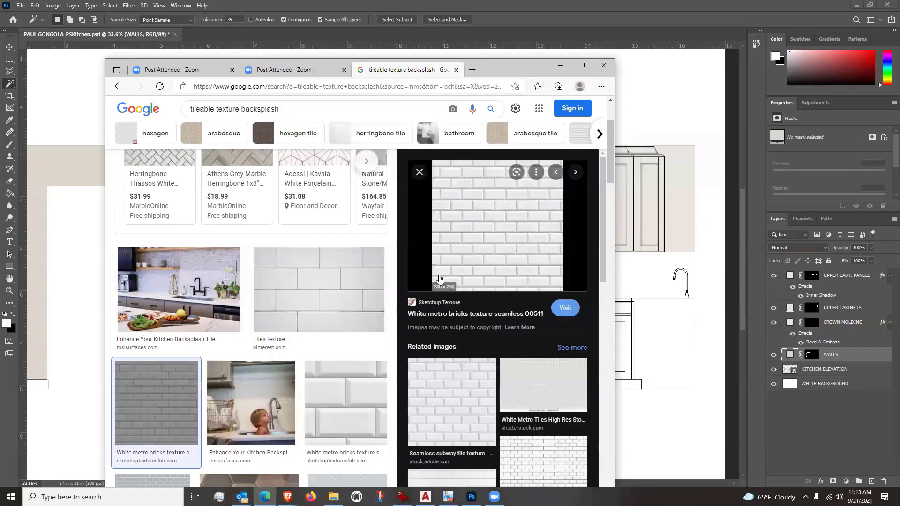
Step: Start saving the previewed white metro bricks image and browse to CAD 2 FALL 2021 > PROJECTS > Project 9 on the USB20FD (H:) drive
{"action": "right_click", "coordinate": [486, 258]}
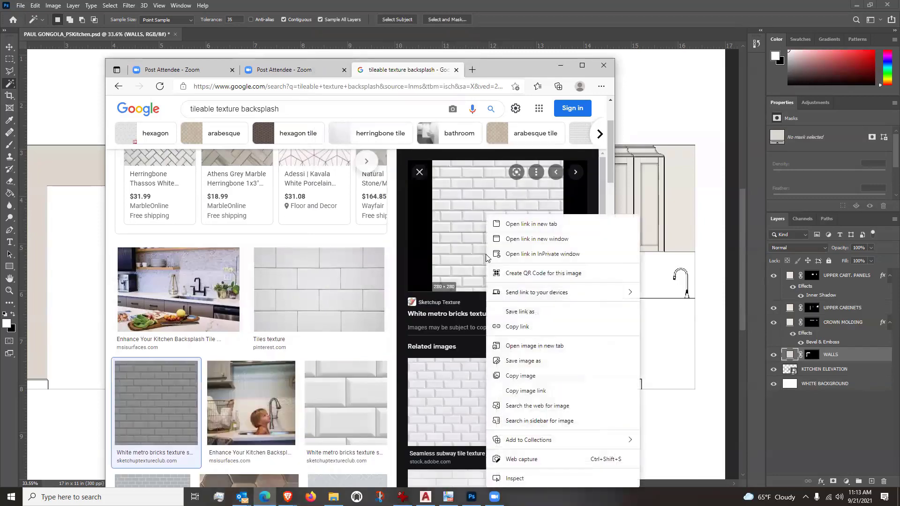
{"action": "left_click", "coordinate": [524, 362]}
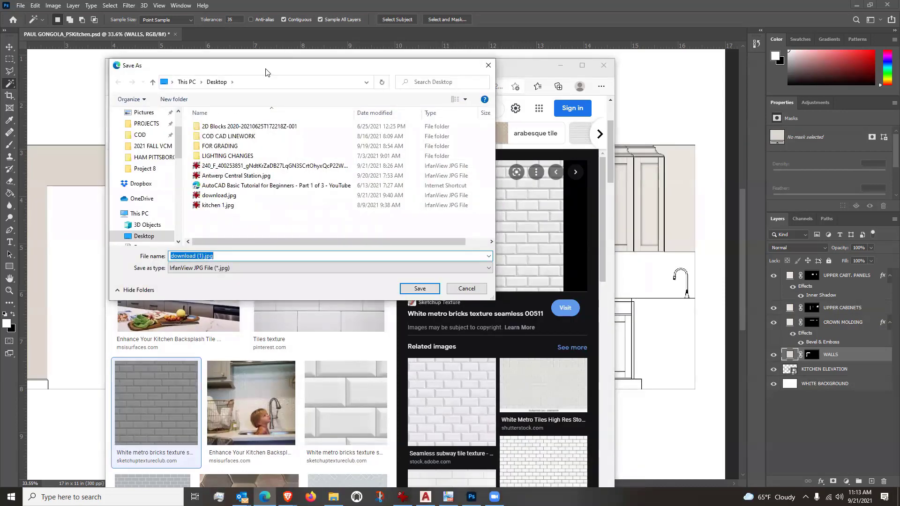
{"action": "left_click_drag", "start_coordinate": [266, 71], "coordinate": [273, 104]}
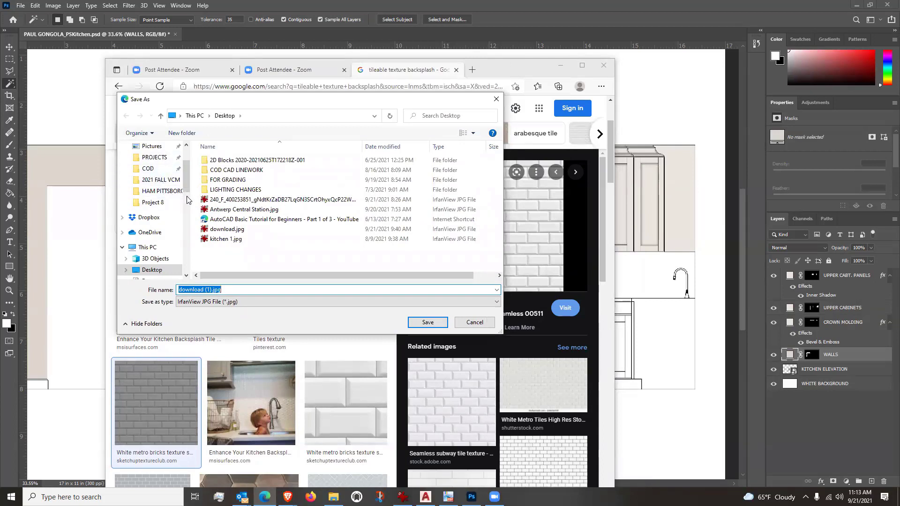
{"action": "left_click_drag", "start_coordinate": [184, 180], "coordinate": [187, 224]}
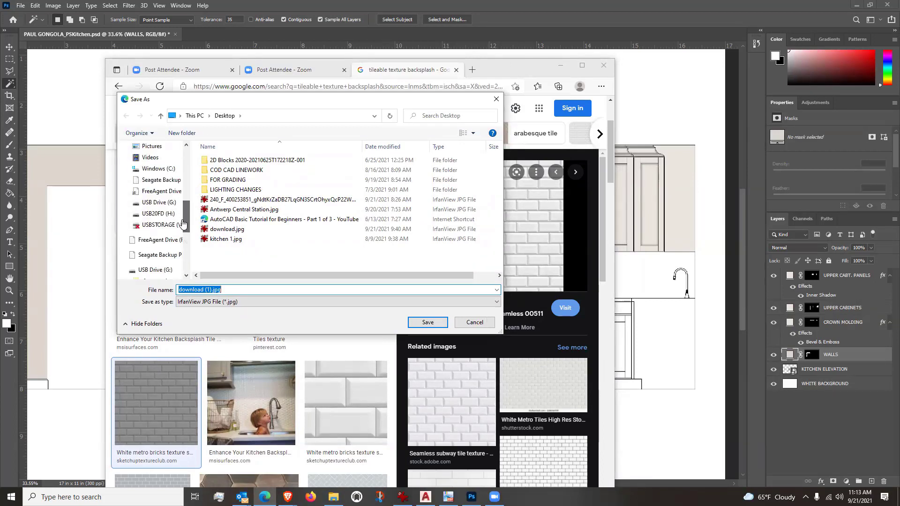
{"action": "left_click", "coordinate": [158, 214]}
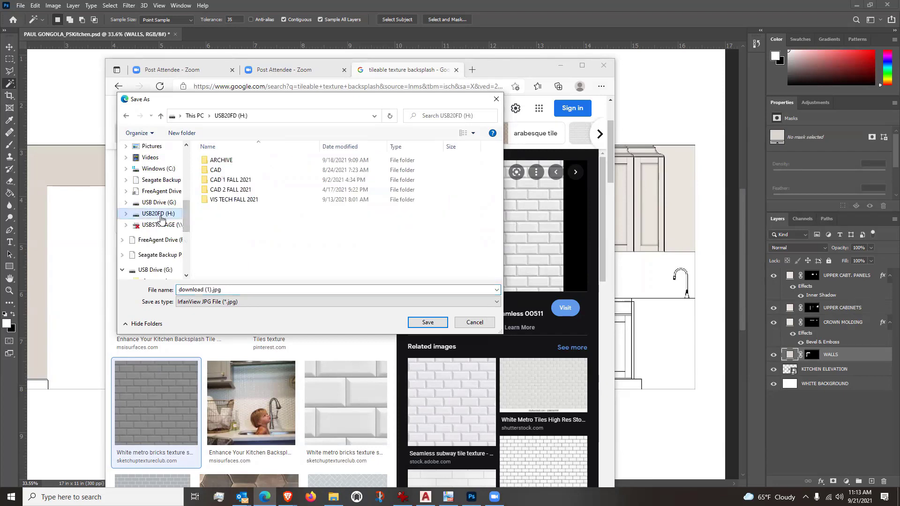
{"action": "double_click", "coordinate": [233, 190]}
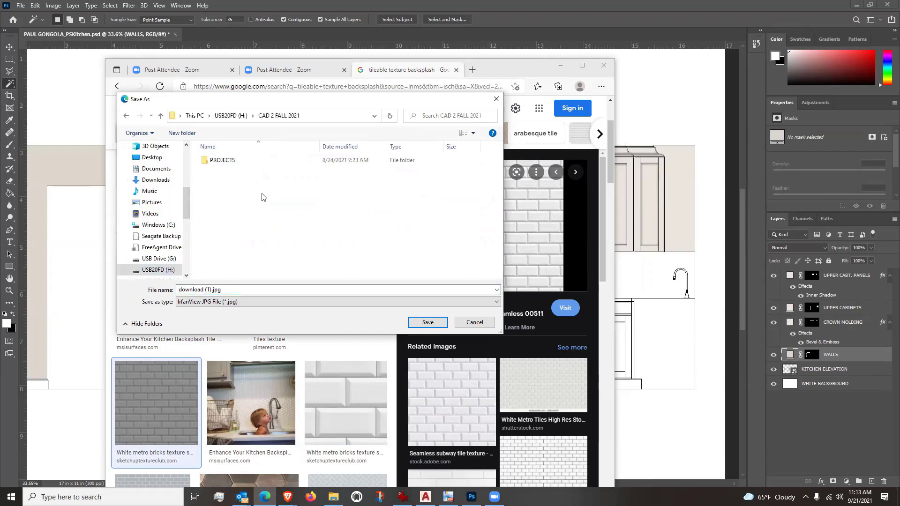
{"action": "double_click", "coordinate": [213, 160]}
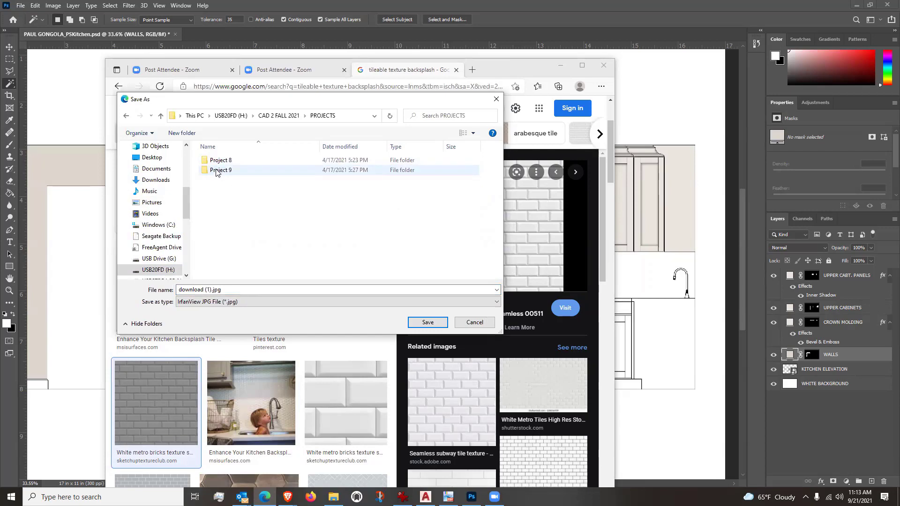
{"action": "double_click", "coordinate": [216, 171]}
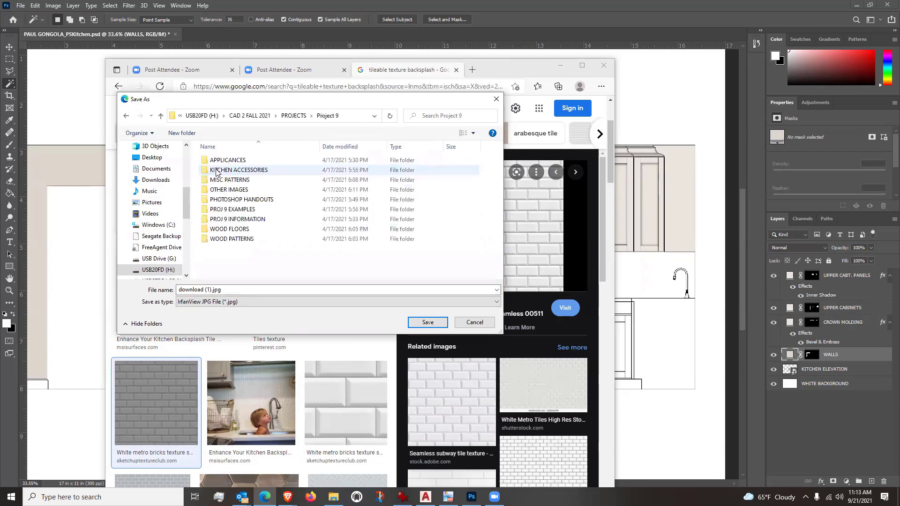
Step: Create a new folder named TILE inside the Project 9 folder
{"action": "right_click", "coordinate": [235, 266]}
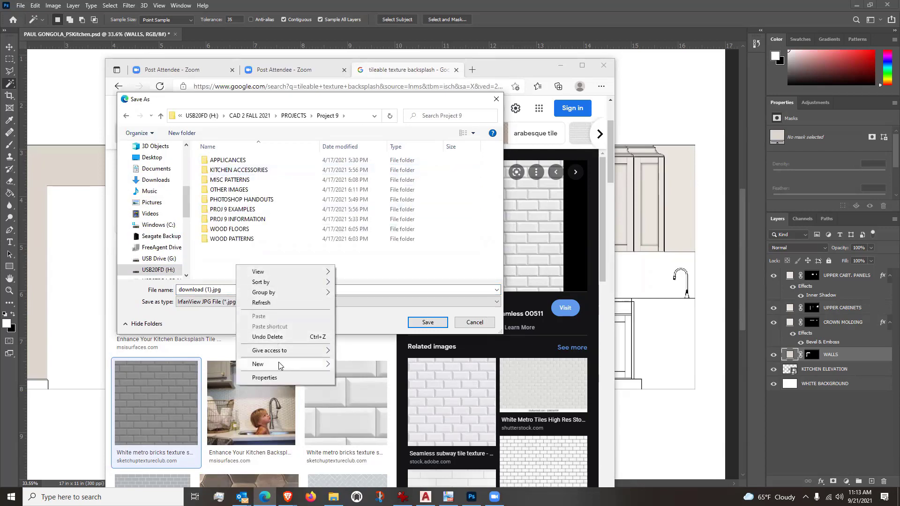
{"action": "mouse_move", "coordinate": [281, 361]}
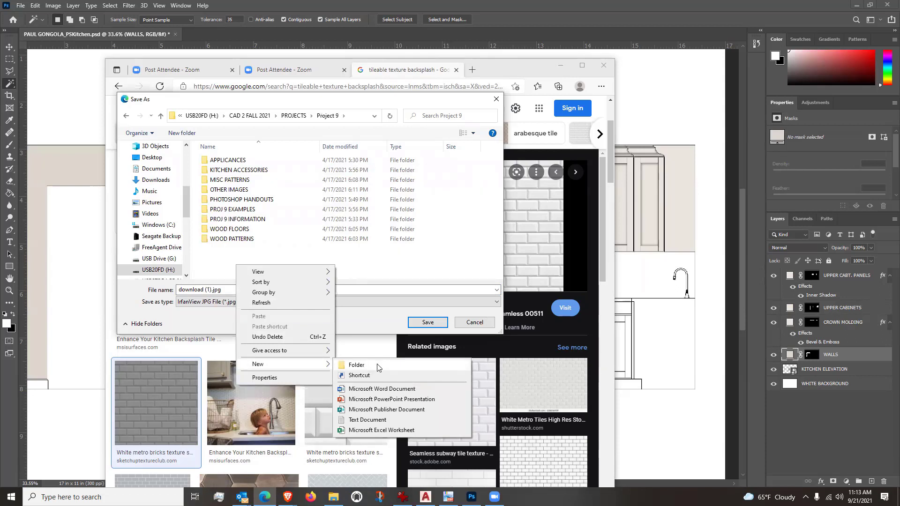
{"action": "left_click", "coordinate": [377, 367]}
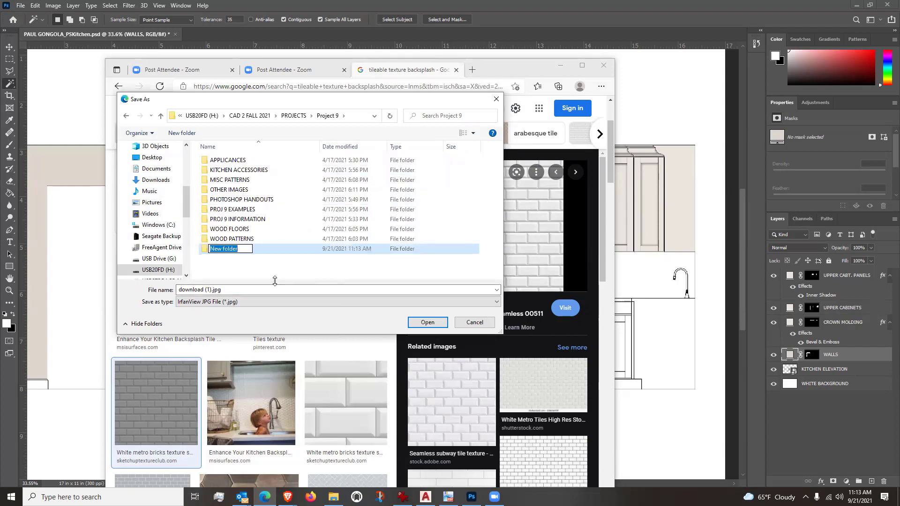
{"action": "type", "text": "TILE"}
{"action": "key", "text": "Return"}
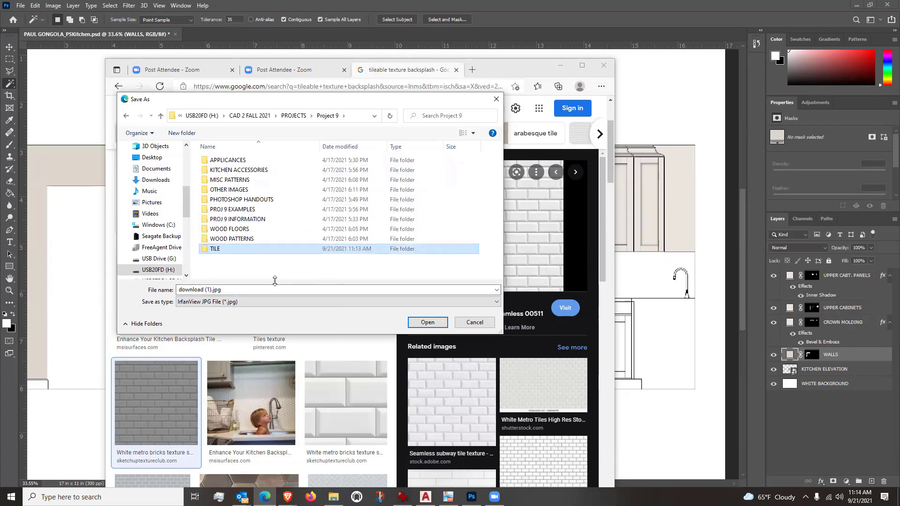
Step: Save the brick texture image in the TILE folder under the name "subway tile"
{"action": "double_click", "coordinate": [237, 249]}
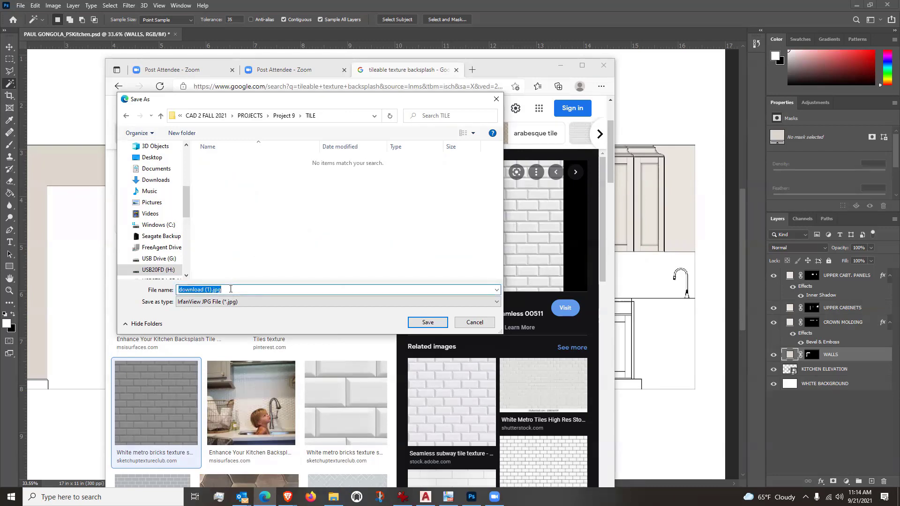
{"action": "type", "text": "subway tile"}
{"action": "key", "text": "Return"}
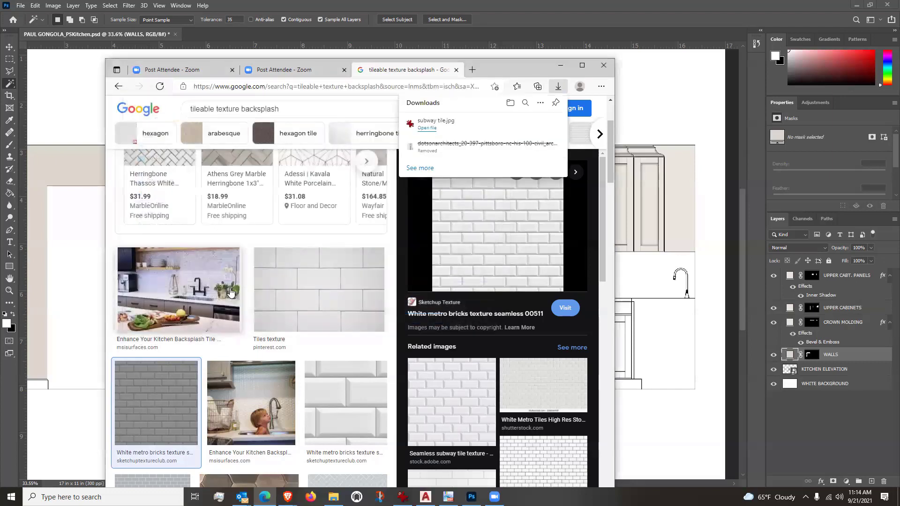
Step: Open the downloaded subway tile.jpg in IrfanView, enlarge it to about 214% to examine the tile pattern, and minimize the viewer
{"action": "left_click", "coordinate": [425, 128]}
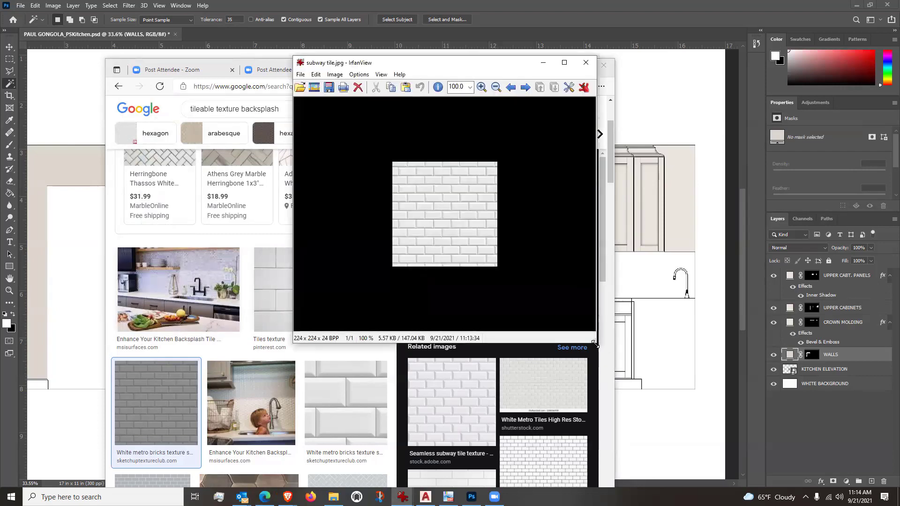
{"action": "left_click_drag", "start_coordinate": [595, 344], "coordinate": [756, 433]}
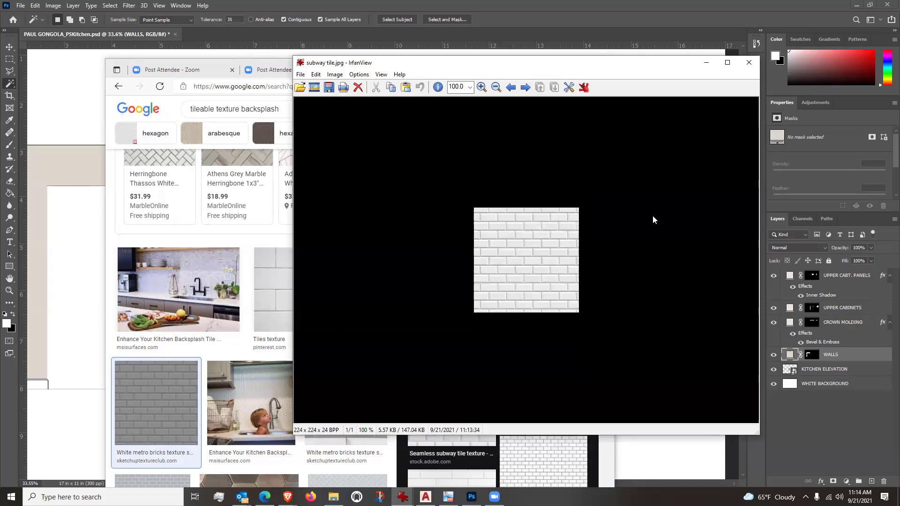
{"action": "left_click", "coordinate": [481, 87]}
{"action": "left_click", "coordinate": [481, 87]}
{"action": "left_click", "coordinate": [481, 87]}
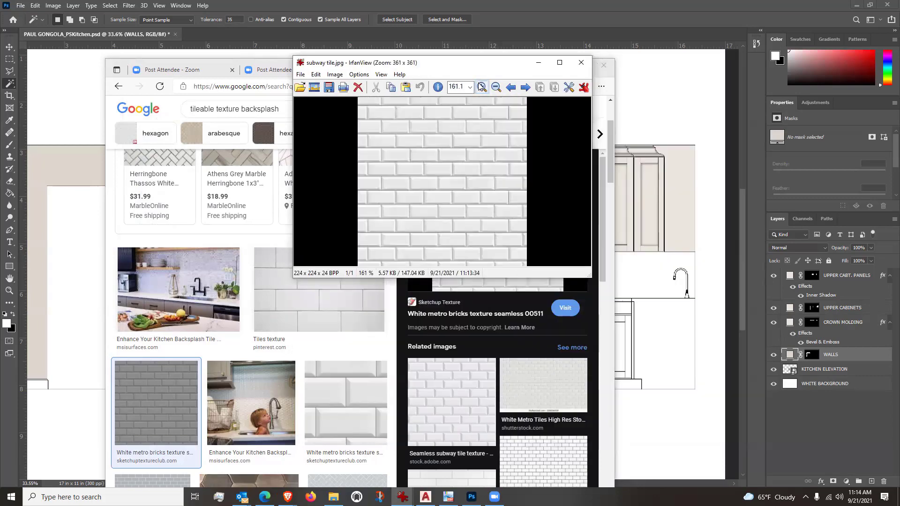
{"action": "left_click", "coordinate": [481, 87]}
{"action": "left_click", "coordinate": [481, 87]}
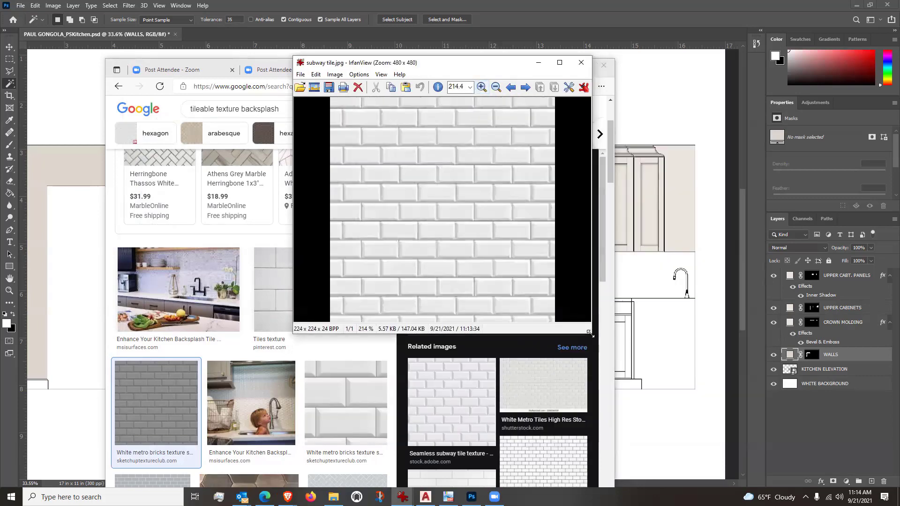
{"action": "left_click_drag", "start_coordinate": [590, 333], "coordinate": [754, 460]}
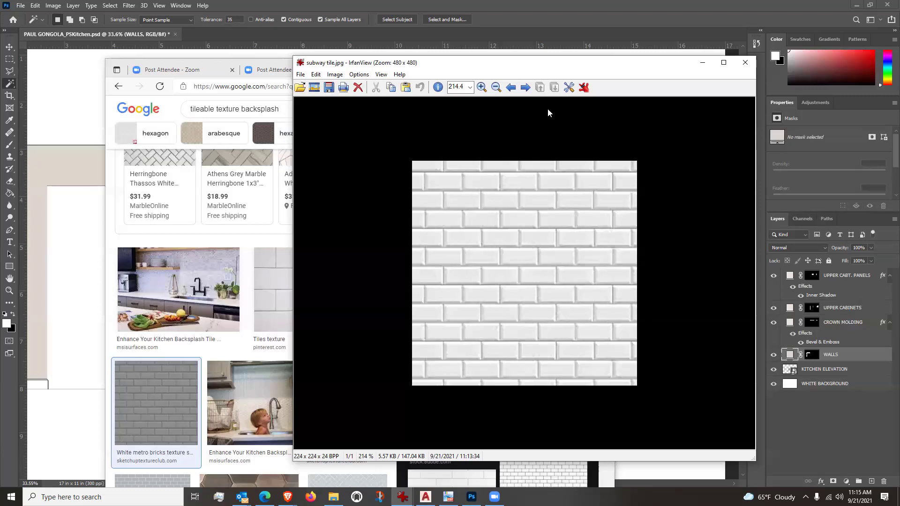
{"action": "left_click_drag", "start_coordinate": [543, 69], "coordinate": [507, 68]}
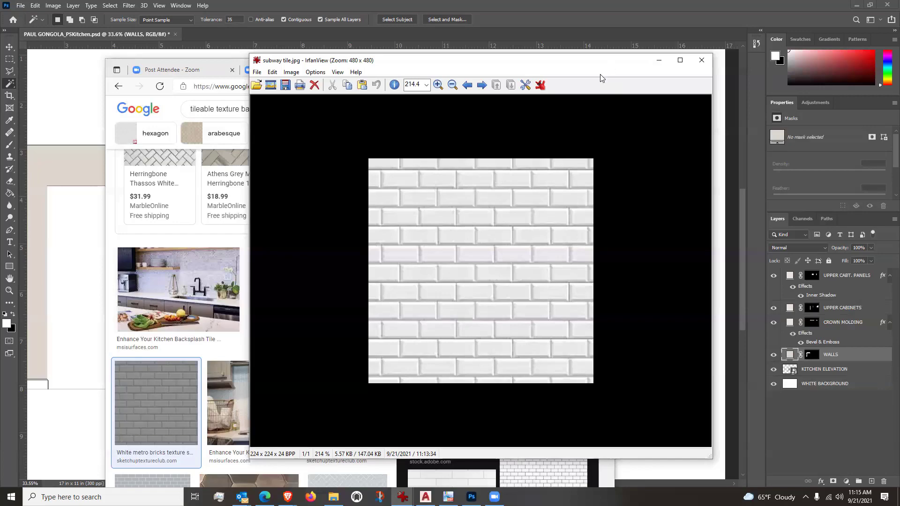
{"action": "left_click_drag", "start_coordinate": [602, 78], "coordinate": [496, 105]}
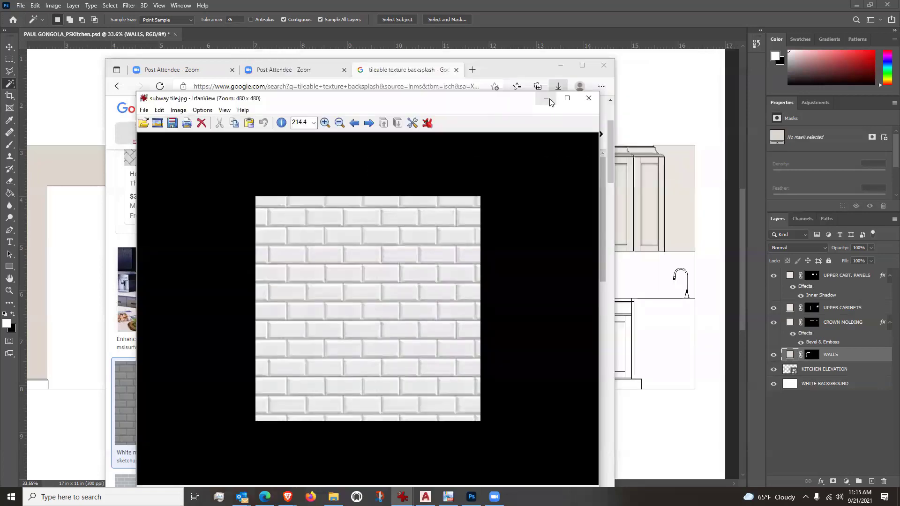
{"action": "left_click", "coordinate": [547, 99]}
Step: Open sketchuptextureclub.com in a new browser tab
{"action": "scroll", "coordinate": [260, 166], "scroll_direction": "up", "scroll_amount": 3}
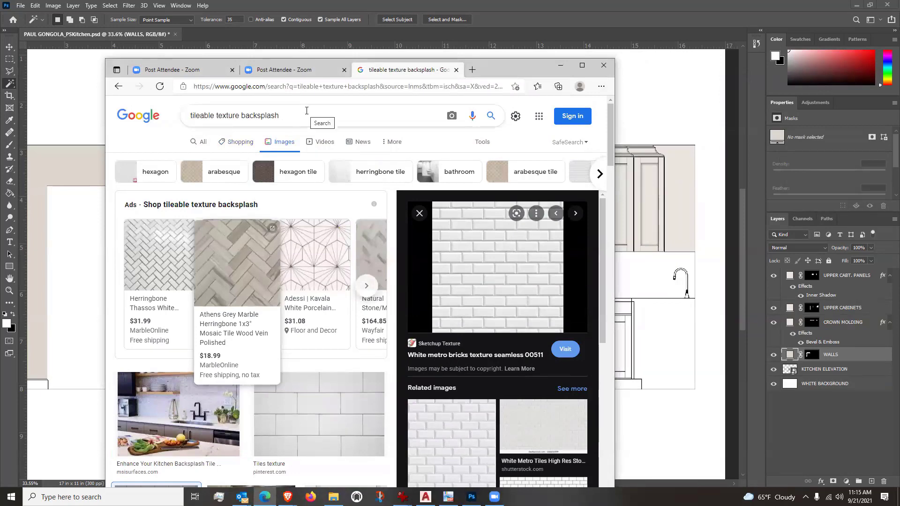
{"action": "left_click", "coordinate": [471, 69]}
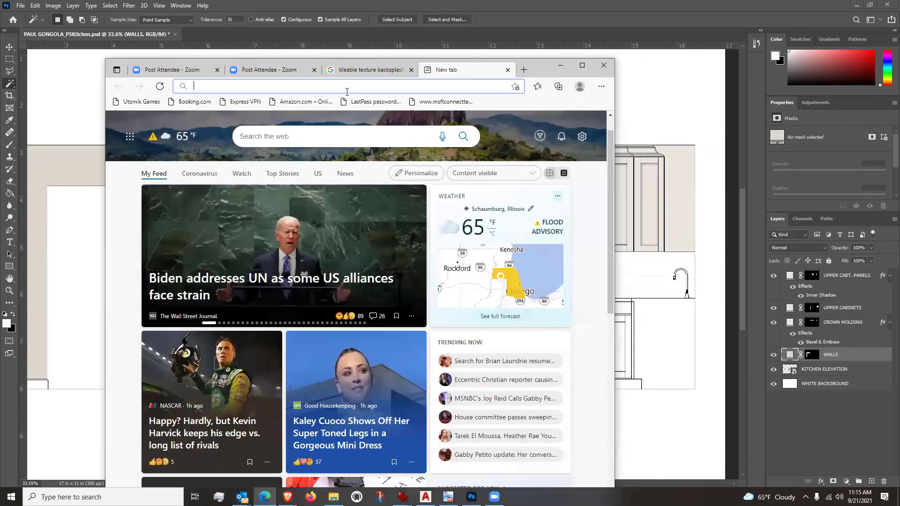
{"action": "type", "text": "s"}
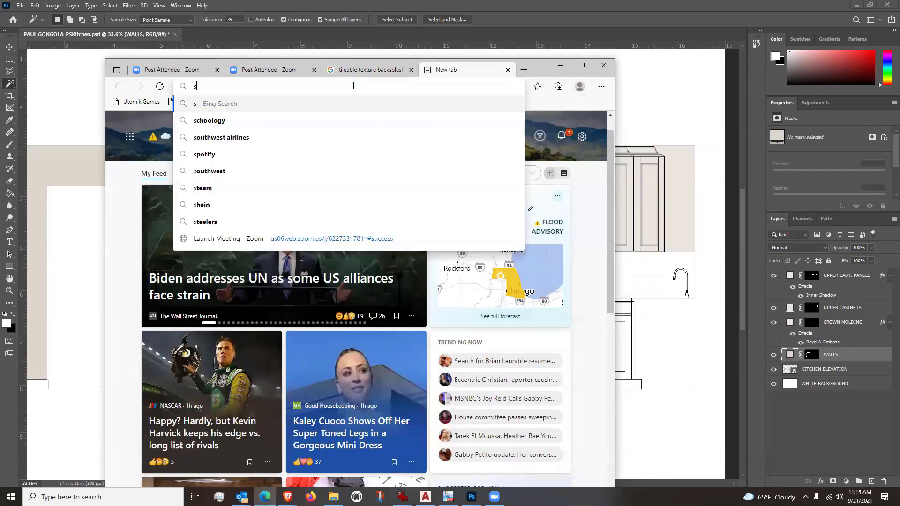
{"action": "type", "text": "ketchup"}
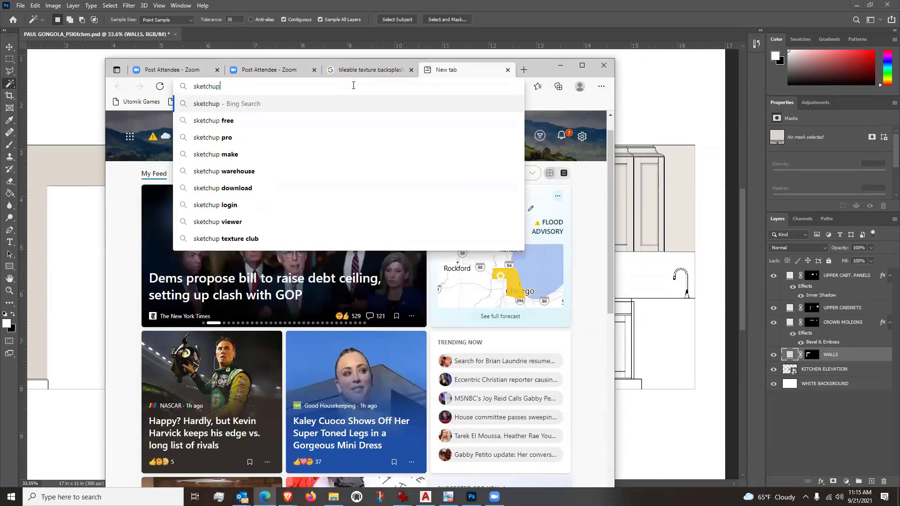
{"action": "type", "text": "text"}
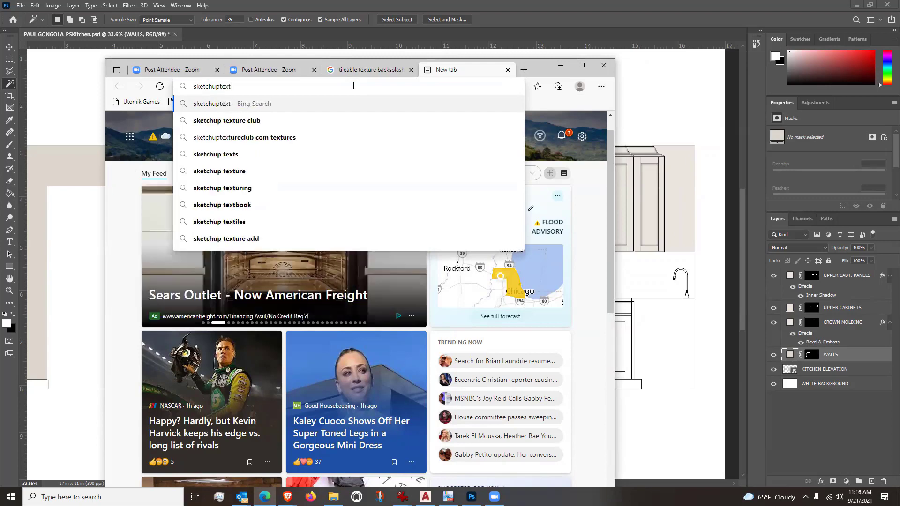
{"action": "type", "text": "ureclub.com"}
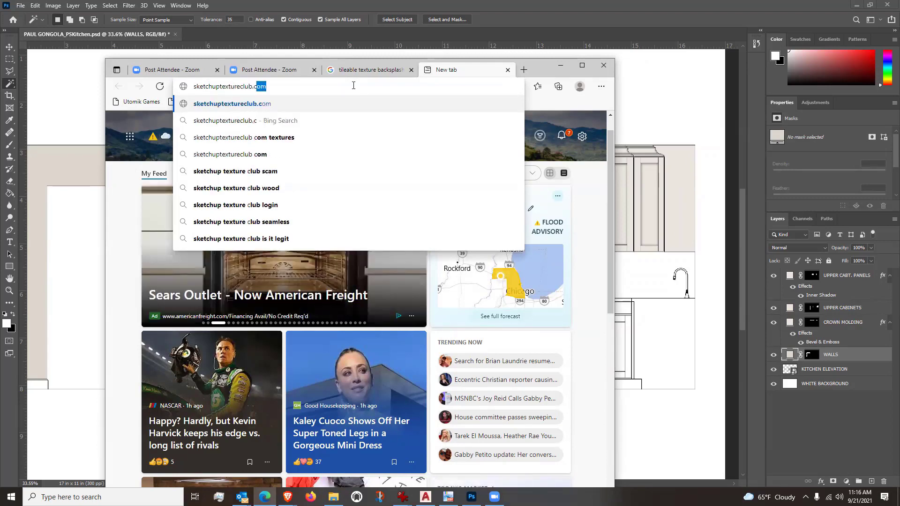
{"action": "key", "text": "Return"}
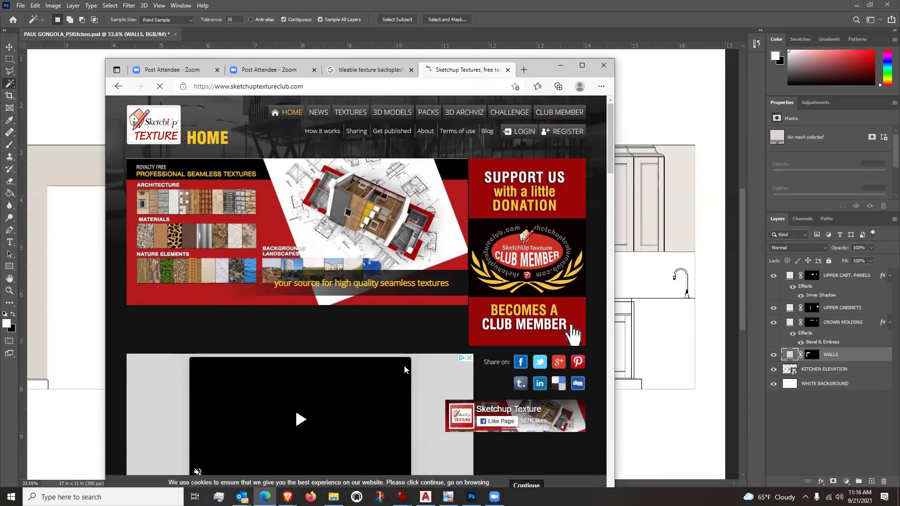
Step: Look over the home page and open the site's Textures section, dismissing the advertisement
{"action": "scroll", "coordinate": [404, 366], "scroll_direction": "down", "scroll_amount": 3}
{"action": "scroll", "coordinate": [405, 367], "scroll_direction": "up", "scroll_amount": 3}
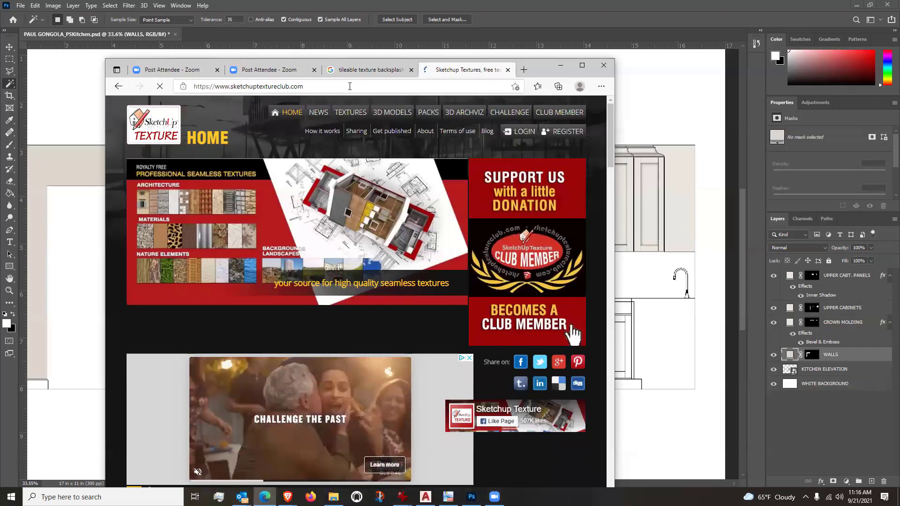
{"action": "left_click", "coordinate": [349, 115]}
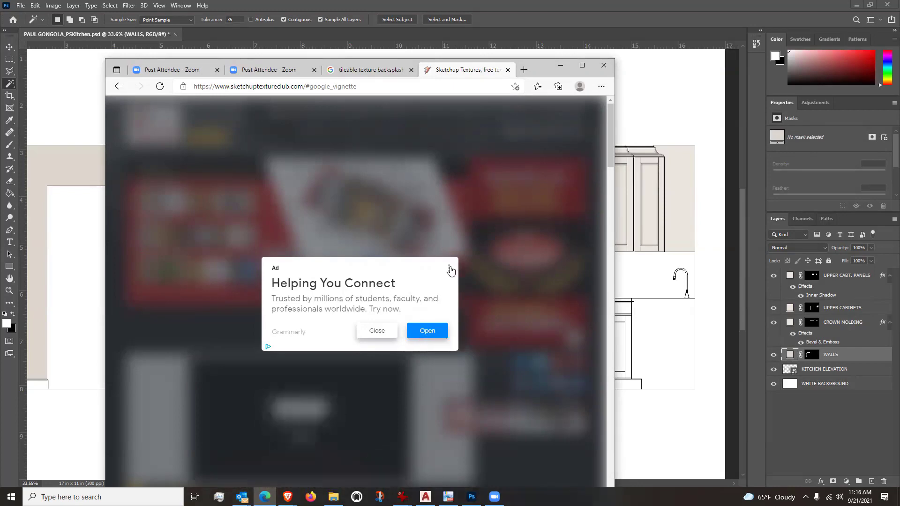
{"action": "left_click", "coordinate": [376, 331]}
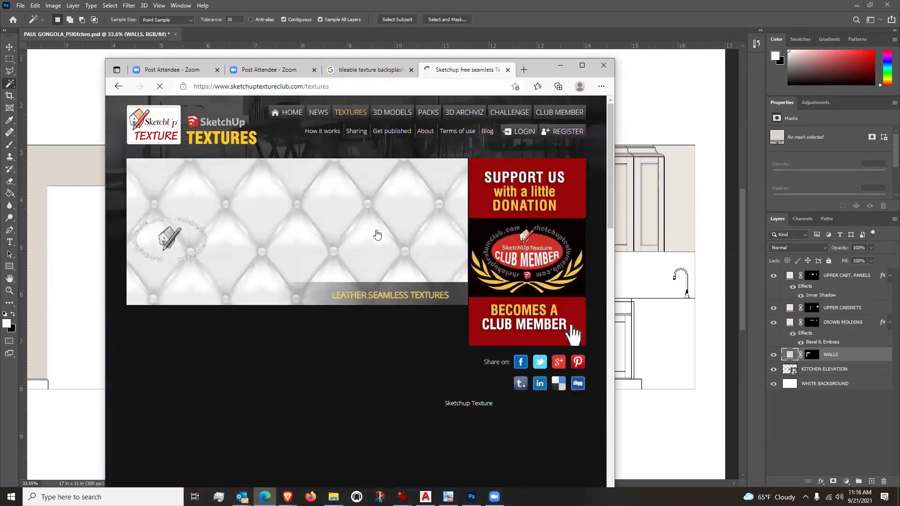
Step: Expand the Architecture and Tiles Interior texture categories and open the Marble tiles category
{"action": "scroll", "coordinate": [376, 228], "scroll_direction": "down", "scroll_amount": 2}
{"action": "scroll", "coordinate": [376, 225], "scroll_direction": "down", "scroll_amount": 4}
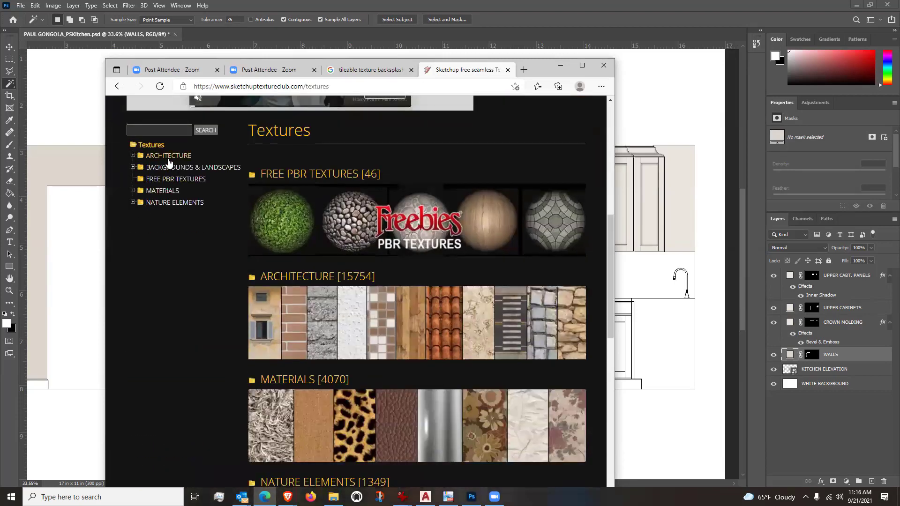
{"action": "left_click", "coordinate": [134, 156]}
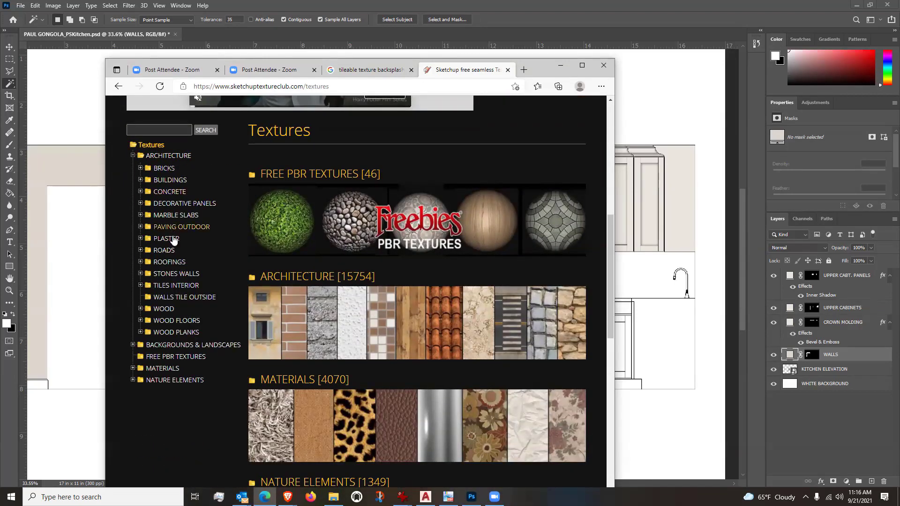
{"action": "left_click", "coordinate": [140, 286]}
{"action": "scroll", "coordinate": [189, 274], "scroll_direction": "down", "scroll_amount": 1}
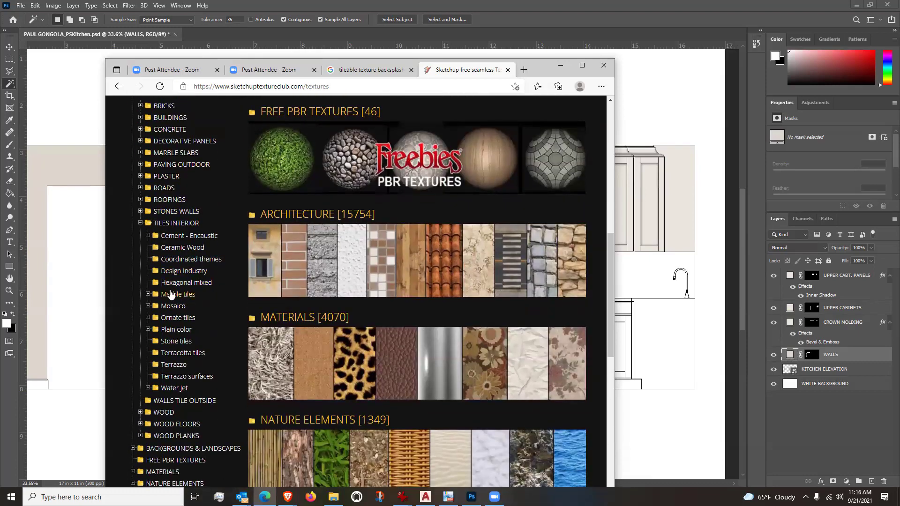
{"action": "left_click", "coordinate": [151, 294]}
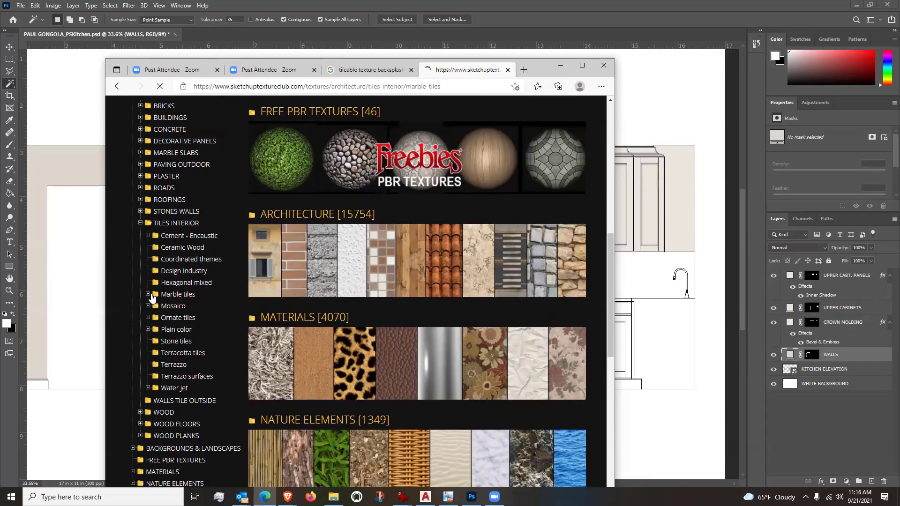
Step: Look through the color and pattern subcategories of the Marble tiles textures, from Black and Blue to Worked and Yellow
{"action": "scroll", "coordinate": [158, 292], "scroll_direction": "down", "scroll_amount": 3}
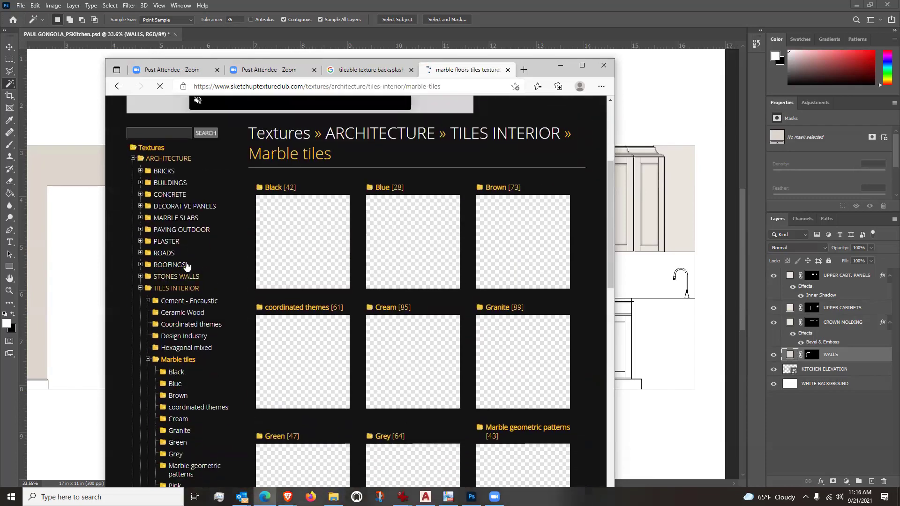
{"action": "scroll", "coordinate": [181, 300], "scroll_direction": "down", "scroll_amount": 2}
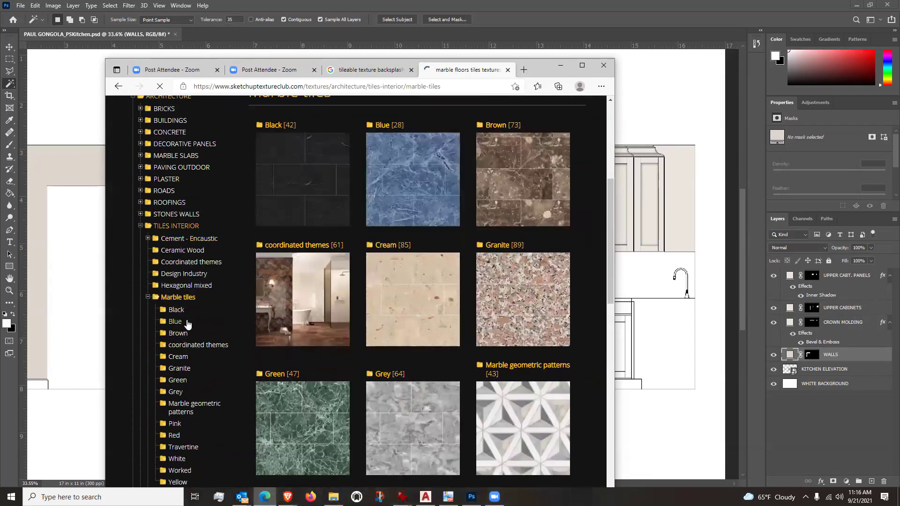
{"action": "scroll", "coordinate": [220, 308], "scroll_direction": "down", "scroll_amount": 4}
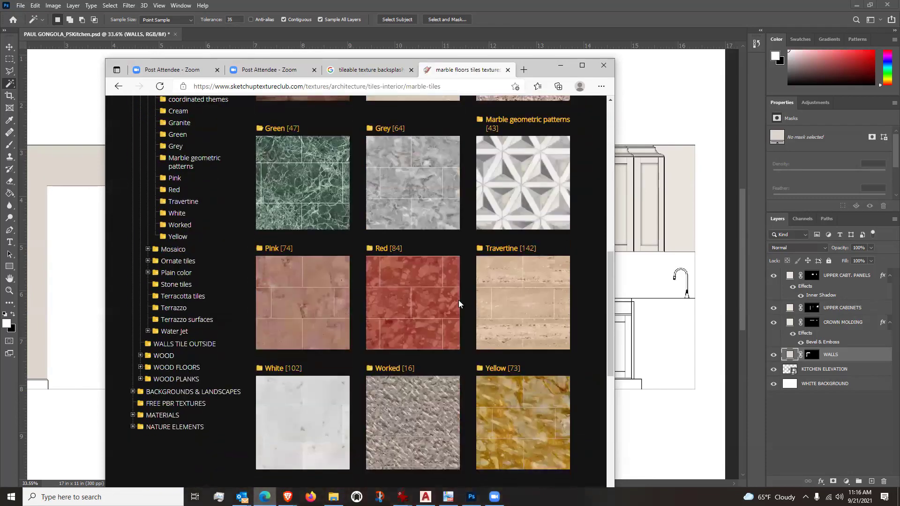
{"action": "scroll", "coordinate": [419, 300], "scroll_direction": "down", "scroll_amount": 1}
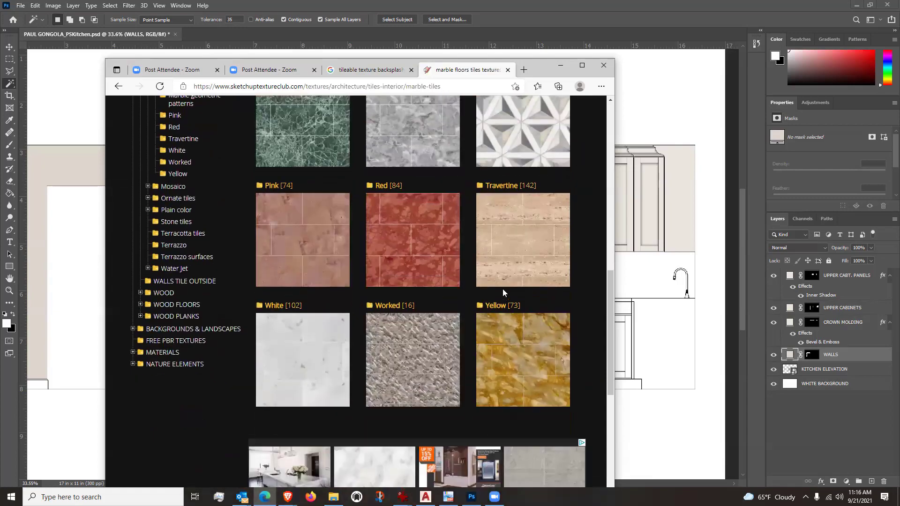
{"action": "scroll", "coordinate": [504, 294], "scroll_direction": "up", "scroll_amount": 1}
{"action": "scroll", "coordinate": [503, 294], "scroll_direction": "up", "scroll_amount": 5}
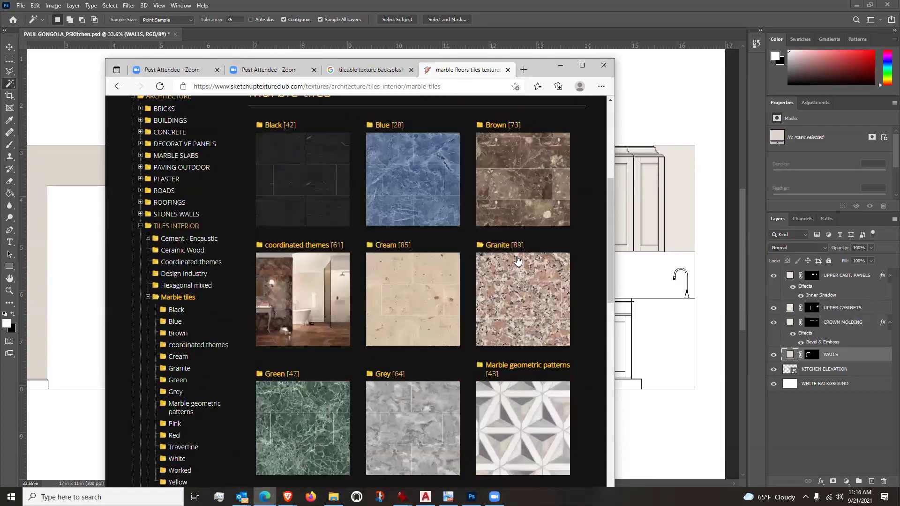
{"action": "scroll", "coordinate": [517, 260], "scroll_direction": "down", "scroll_amount": 4}
{"action": "scroll", "coordinate": [518, 261], "scroll_direction": "down", "scroll_amount": 2}
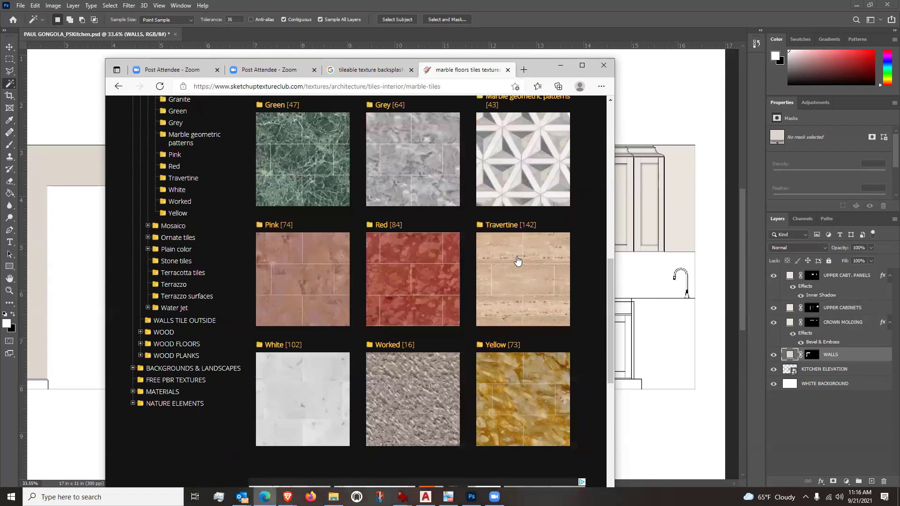
{"action": "scroll", "coordinate": [462, 338], "scroll_direction": "up", "scroll_amount": 2}
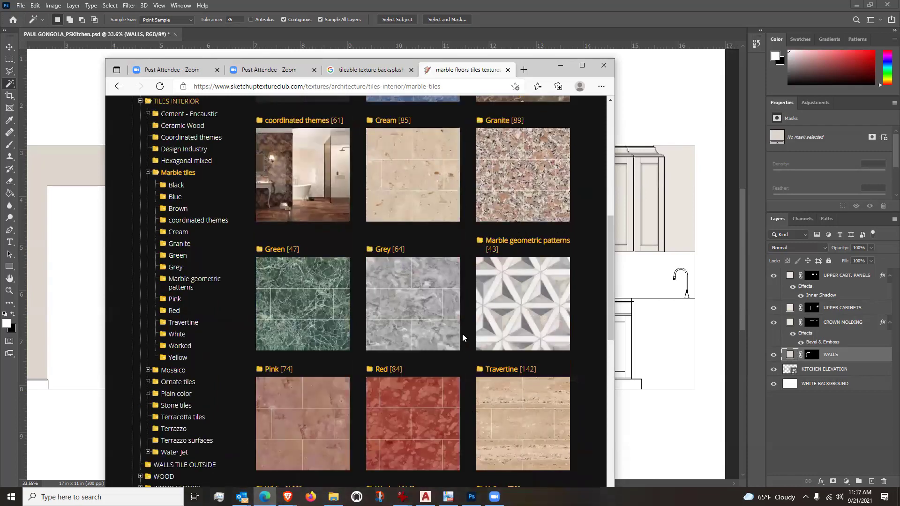
{"action": "scroll", "coordinate": [462, 335], "scroll_direction": "up", "scroll_amount": 6}
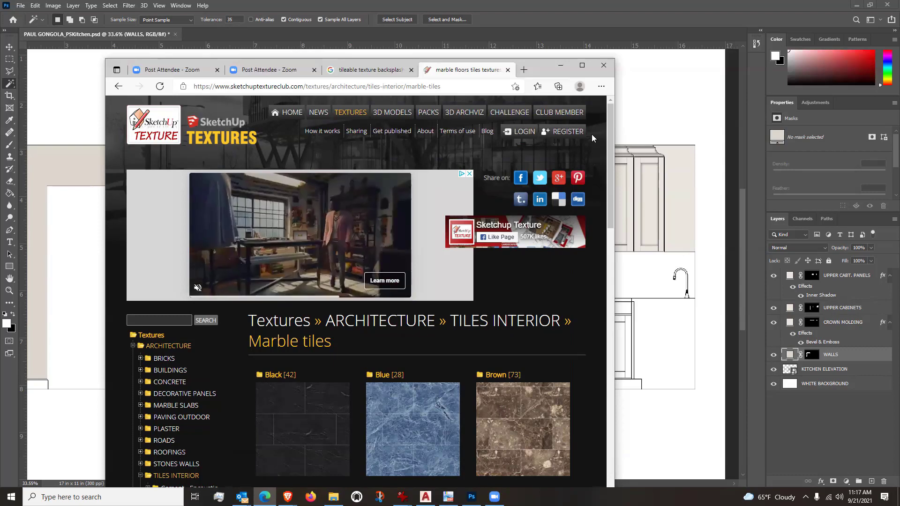
{"action": "scroll", "coordinate": [591, 133], "scroll_direction": "down", "scroll_amount": 2}
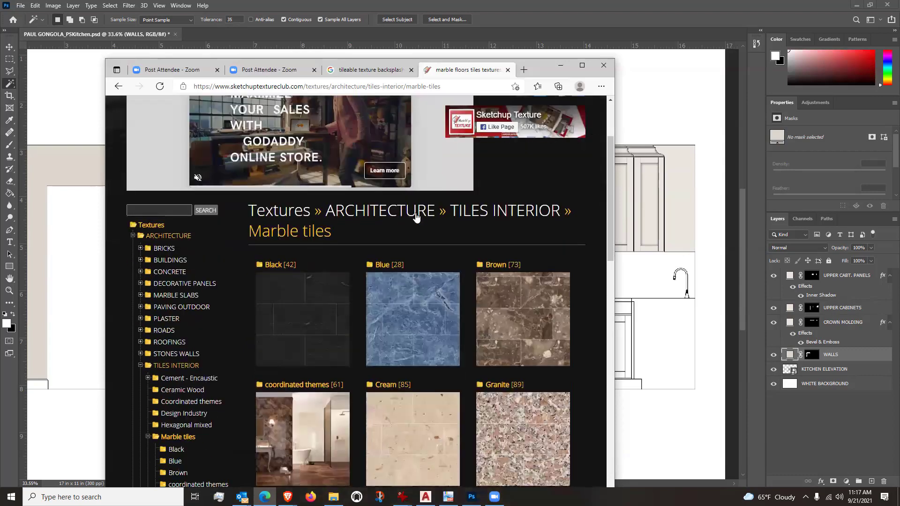
{"action": "scroll", "coordinate": [416, 216], "scroll_direction": "down", "scroll_amount": 6}
{"action": "scroll", "coordinate": [417, 217], "scroll_direction": "down", "scroll_amount": 1}
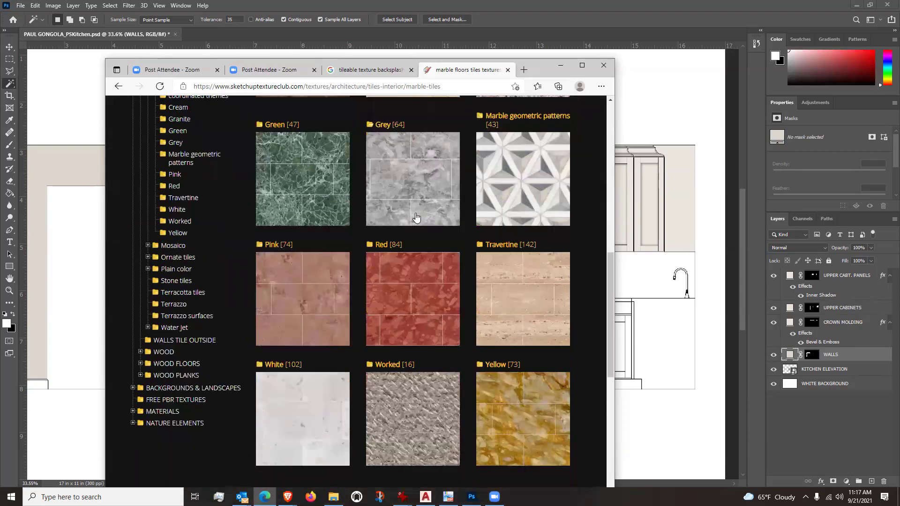
{"action": "scroll", "coordinate": [192, 340], "scroll_direction": "up", "scroll_amount": 4}
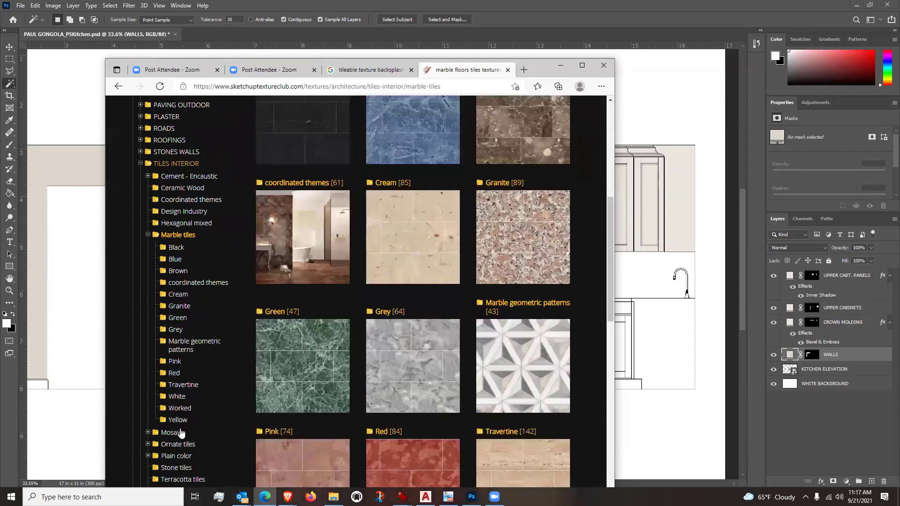
{"action": "scroll", "coordinate": [248, 306], "scroll_direction": "down", "scroll_amount": 3}
{"action": "scroll", "coordinate": [423, 242], "scroll_direction": "up", "scroll_amount": 2}
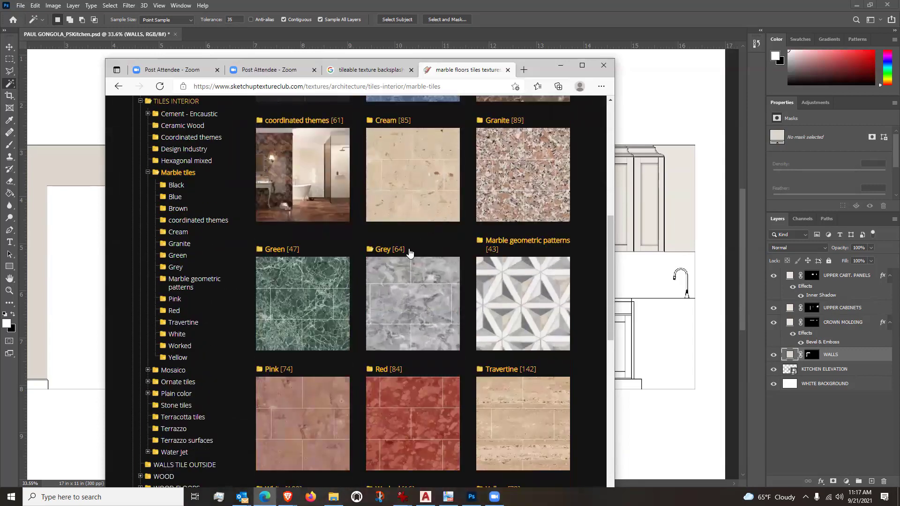
{"action": "scroll", "coordinate": [214, 305], "scroll_direction": "up", "scroll_amount": 2}
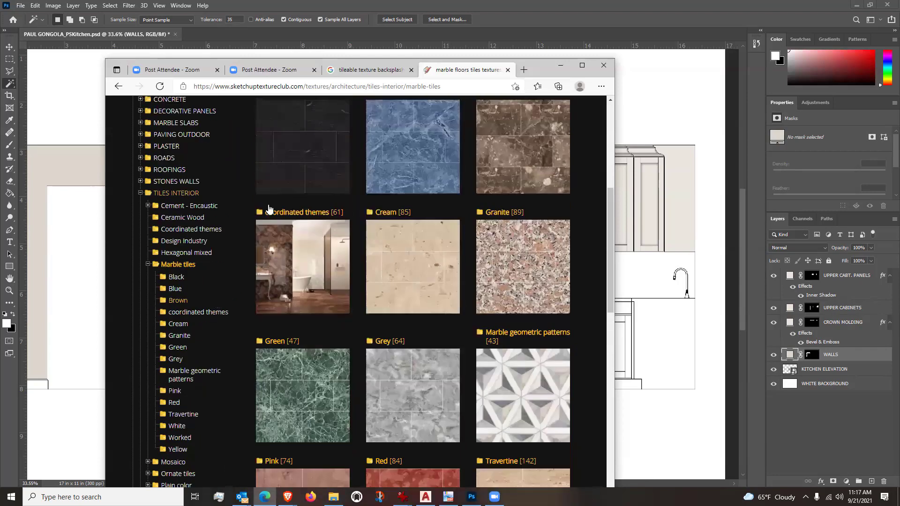
{"action": "scroll", "coordinate": [311, 120], "scroll_direction": "up", "scroll_amount": 1}
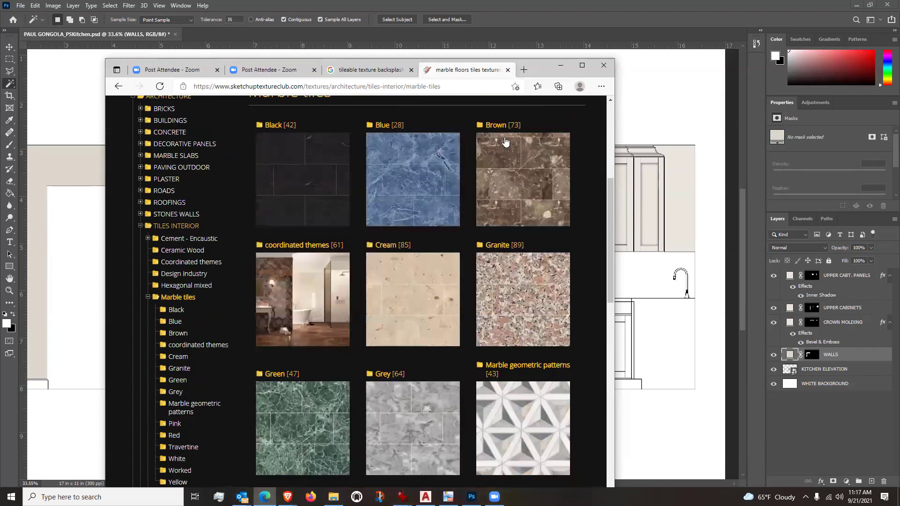
{"action": "scroll", "coordinate": [431, 199], "scroll_direction": "up", "scroll_amount": 5}
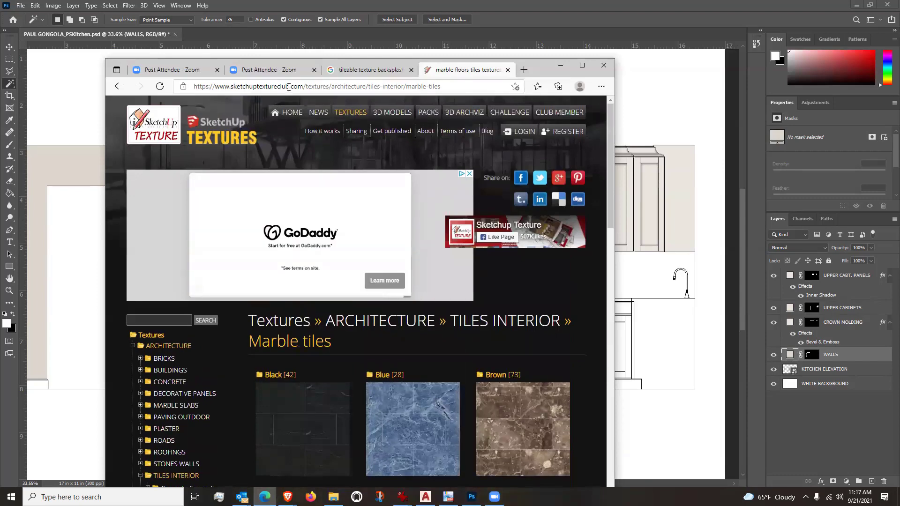
Step: Switch back to the tileable texture backsplash image results and minimize the browser and the Project 9 folder window to return to Photoshop
{"action": "left_click", "coordinate": [362, 70]}
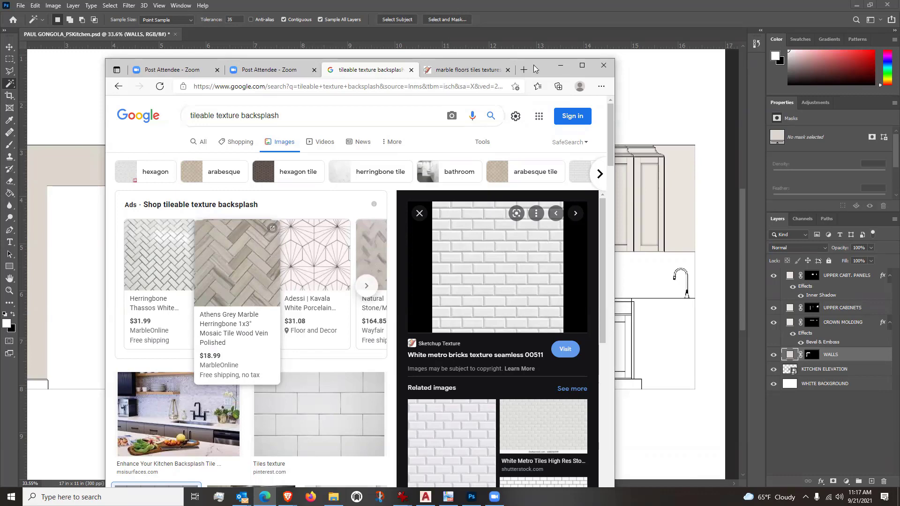
{"action": "left_click", "coordinate": [558, 66]}
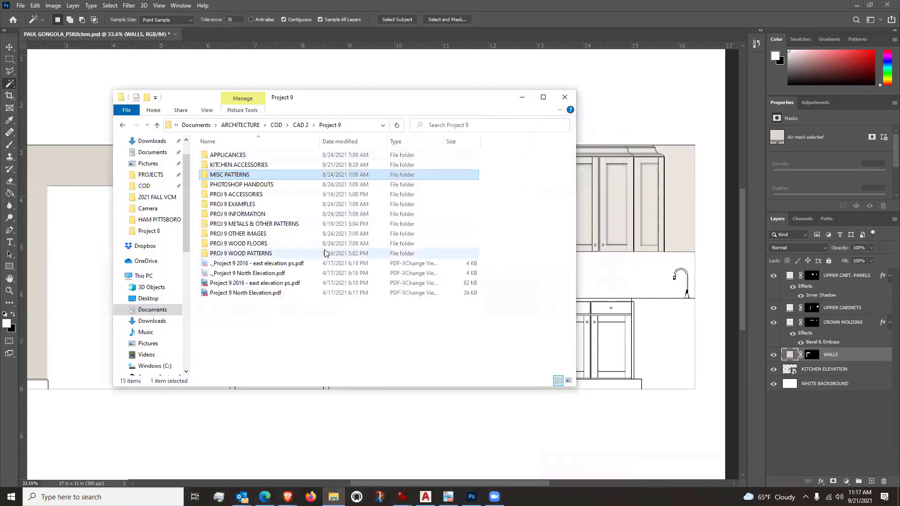
{"action": "left_click", "coordinate": [522, 97]}
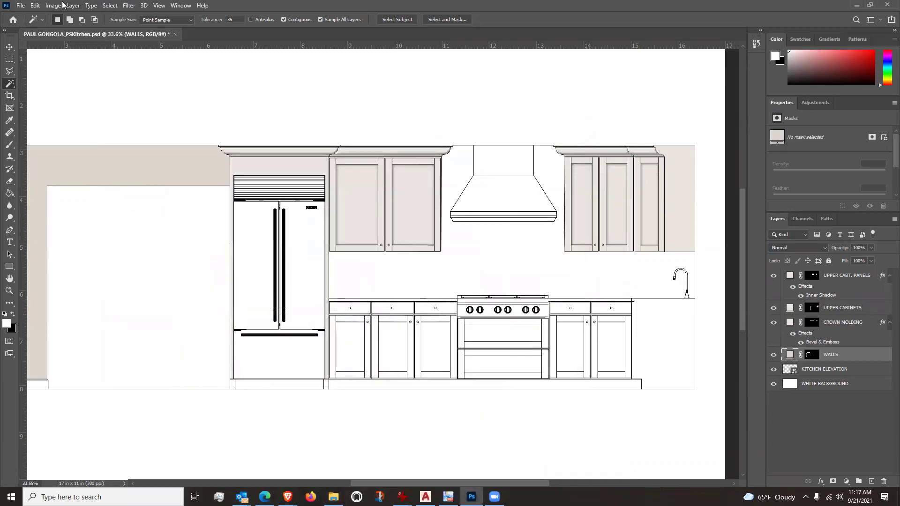
Step: Open subway tile.jpg from the Project 9 TILE folder in Photoshop
{"action": "left_click", "coordinate": [21, 6]}
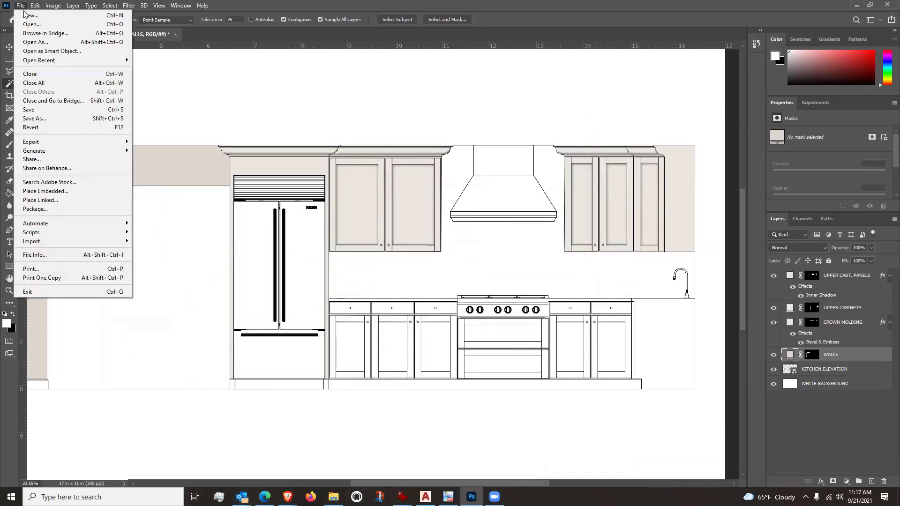
{"action": "left_click", "coordinate": [39, 25]}
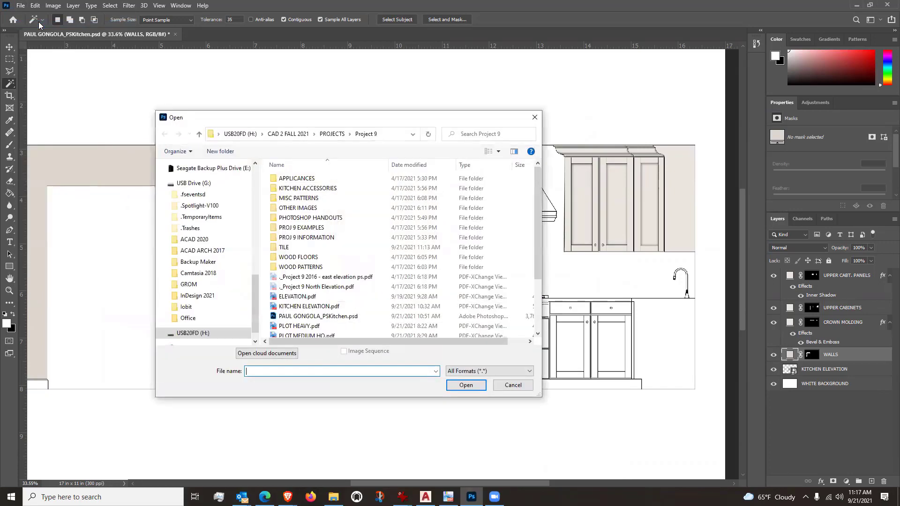
{"action": "double_click", "coordinate": [294, 248]}
{"action": "left_click", "coordinate": [288, 183]}
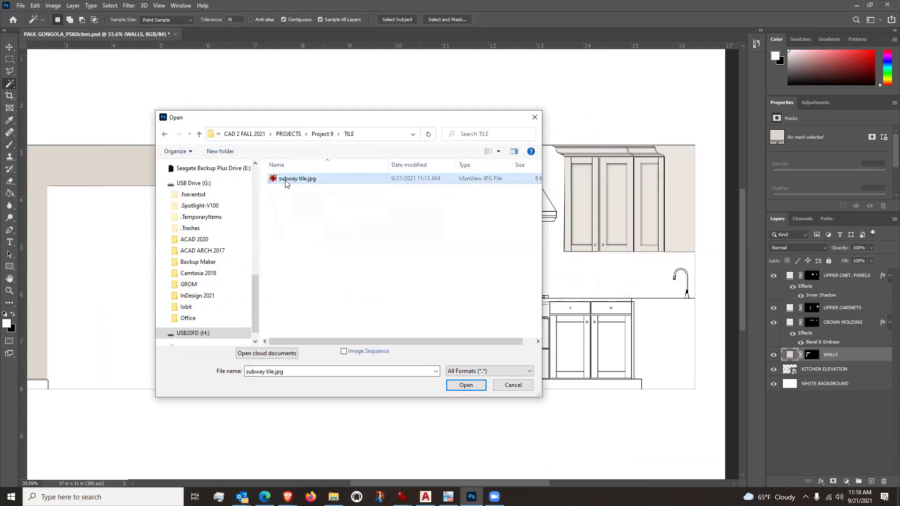
{"action": "left_click", "coordinate": [466, 385]}
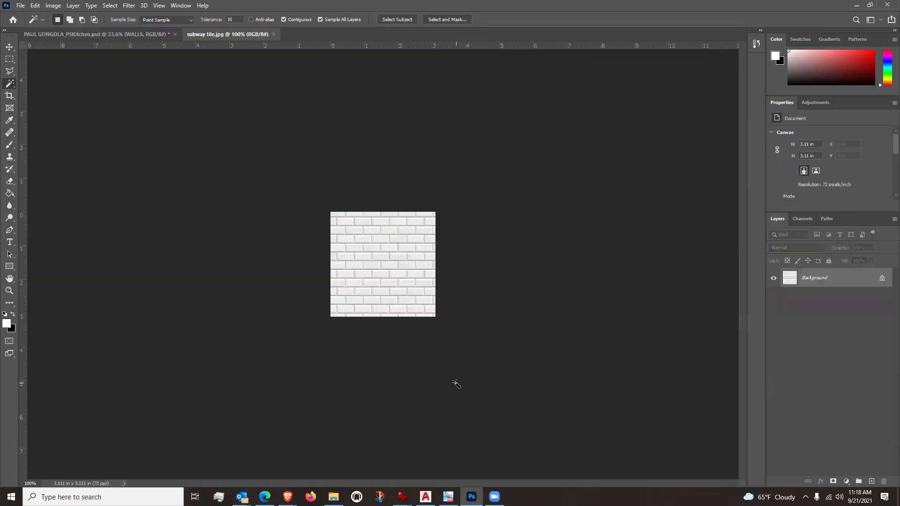
Step: Define the subway tile image as a pattern named subway tile.jpg and close the image
{"action": "scroll", "coordinate": [450, 314], "scroll_direction": "up", "scroll_amount": 5}
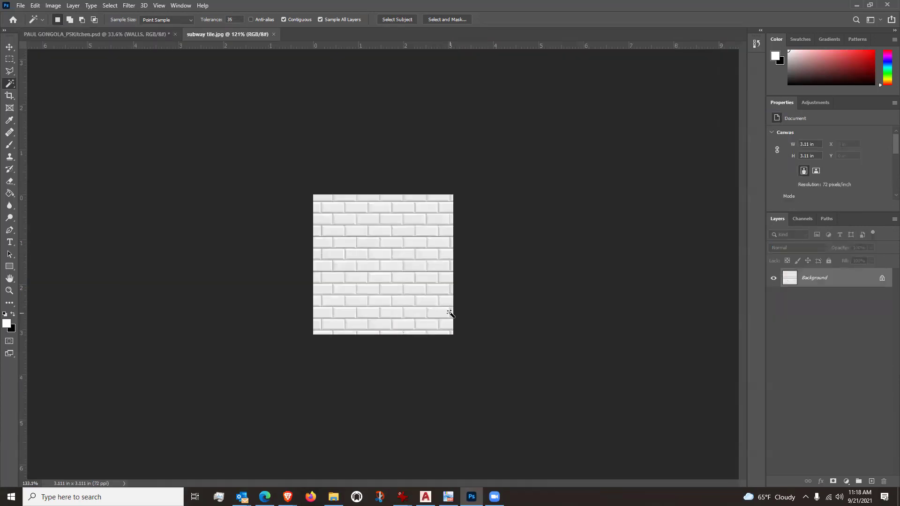
{"action": "scroll", "coordinate": [421, 301], "scroll_direction": "up", "scroll_amount": 2}
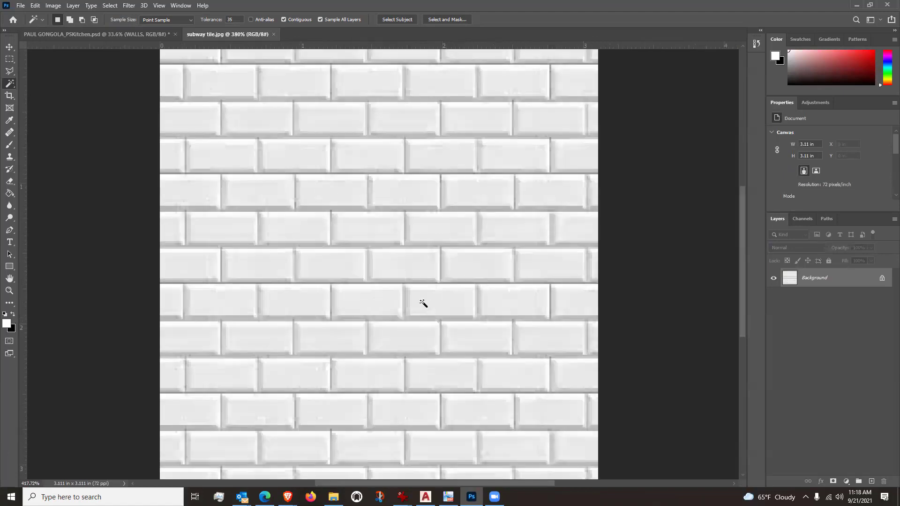
{"action": "scroll", "coordinate": [410, 302], "scroll_direction": "down", "scroll_amount": 4}
{"action": "scroll", "coordinate": [376, 301], "scroll_direction": "down", "scroll_amount": 4}
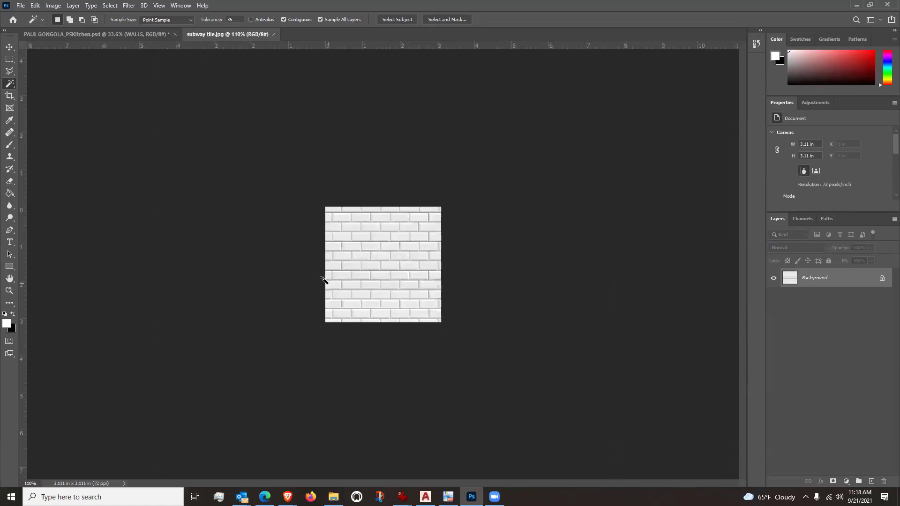
{"action": "scroll", "coordinate": [508, 310], "scroll_direction": "up", "scroll_amount": 3}
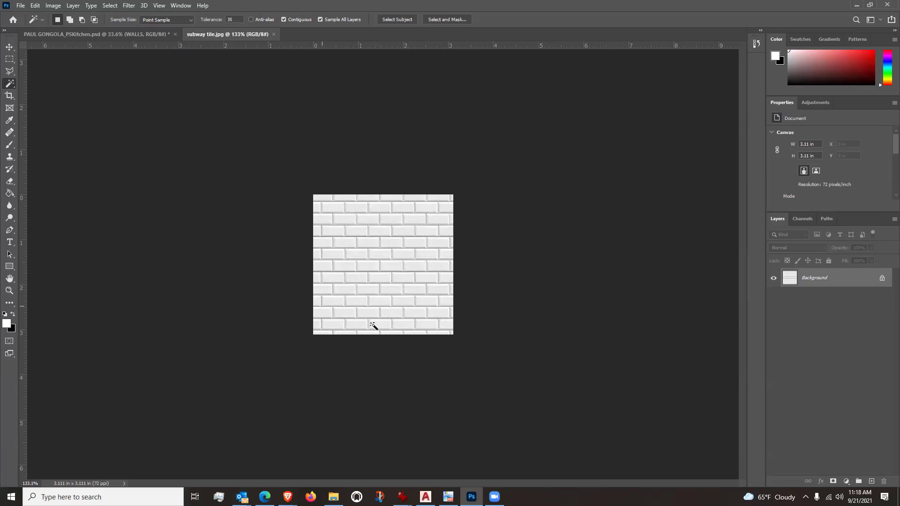
{"action": "left_click", "coordinate": [35, 5]}
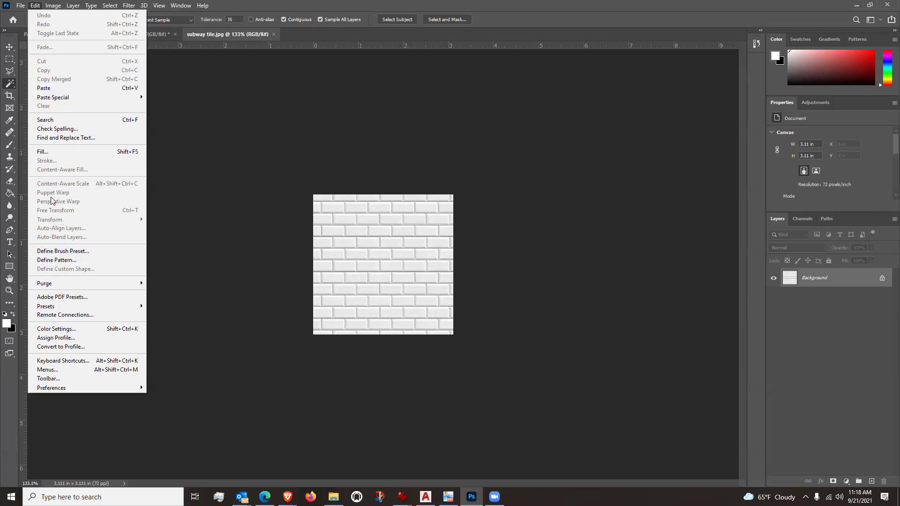
{"action": "left_click", "coordinate": [58, 260]}
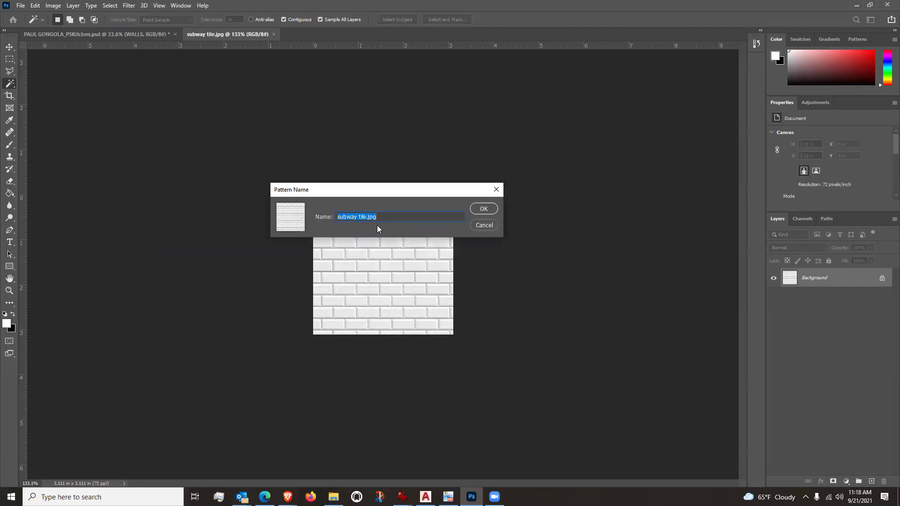
{"action": "left_click", "coordinate": [484, 209]}
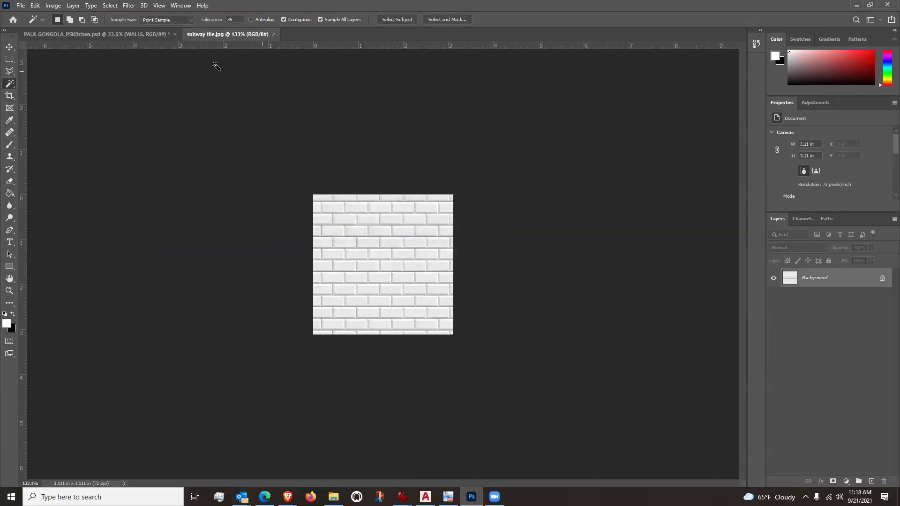
{"action": "left_click", "coordinate": [274, 35]}
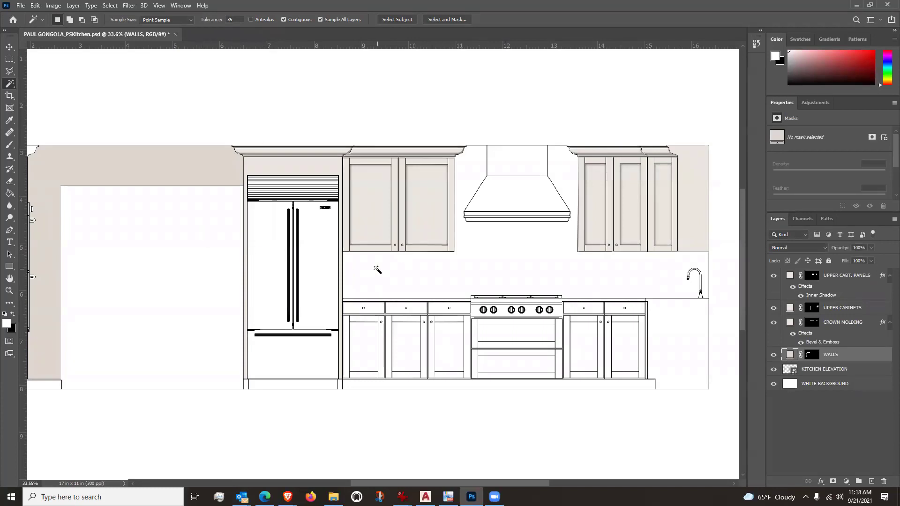
Step: Select the empty backsplash area around the range hood with the Magic Wand and add a Pattern fill layer to it
{"action": "scroll", "coordinate": [398, 268], "scroll_direction": "down", "scroll_amount": 1}
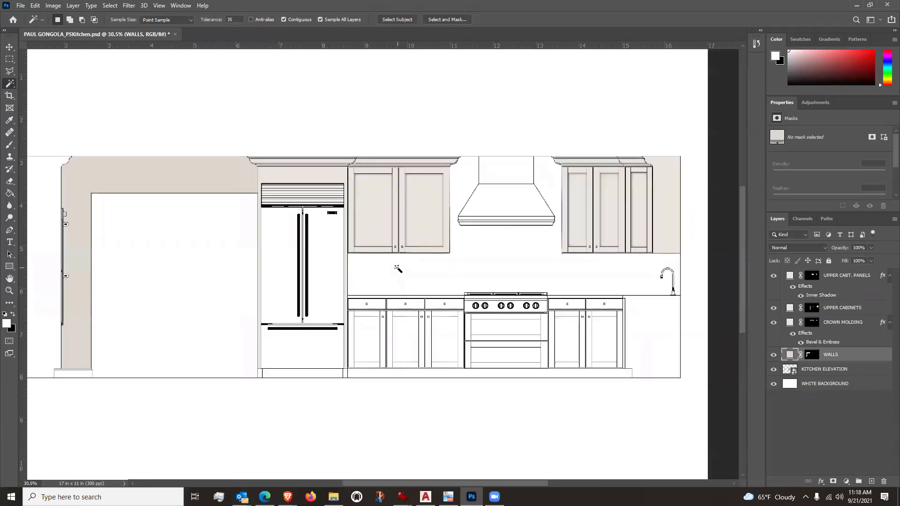
{"action": "scroll", "coordinate": [635, 291], "scroll_direction": "up", "scroll_amount": 2}
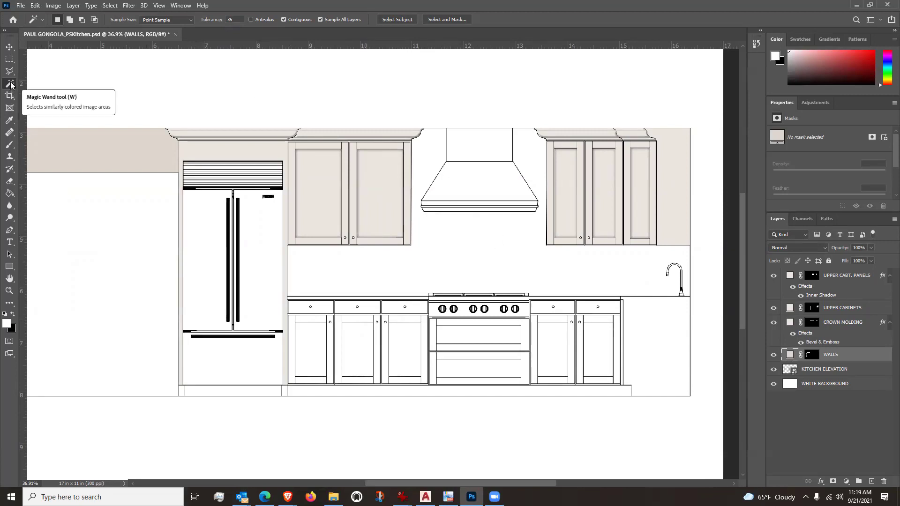
{"action": "left_click", "coordinate": [440, 259]}
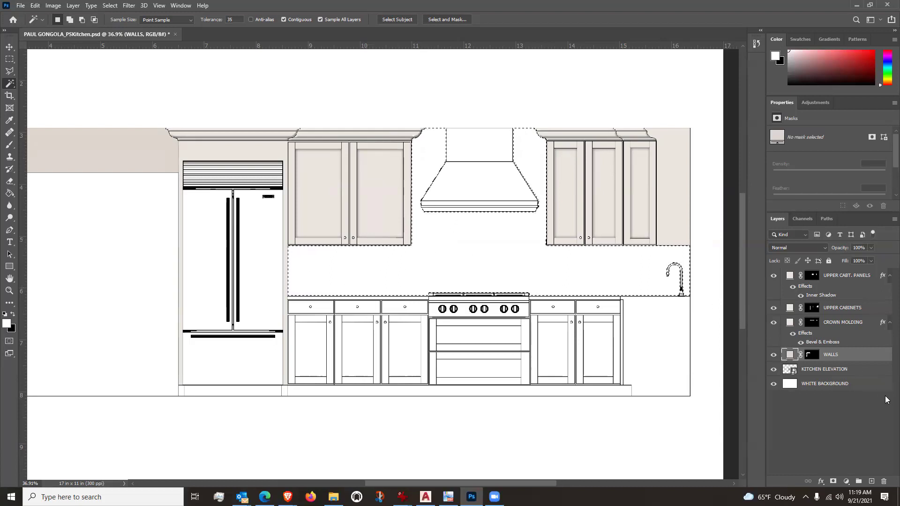
{"action": "left_click", "coordinate": [846, 482]}
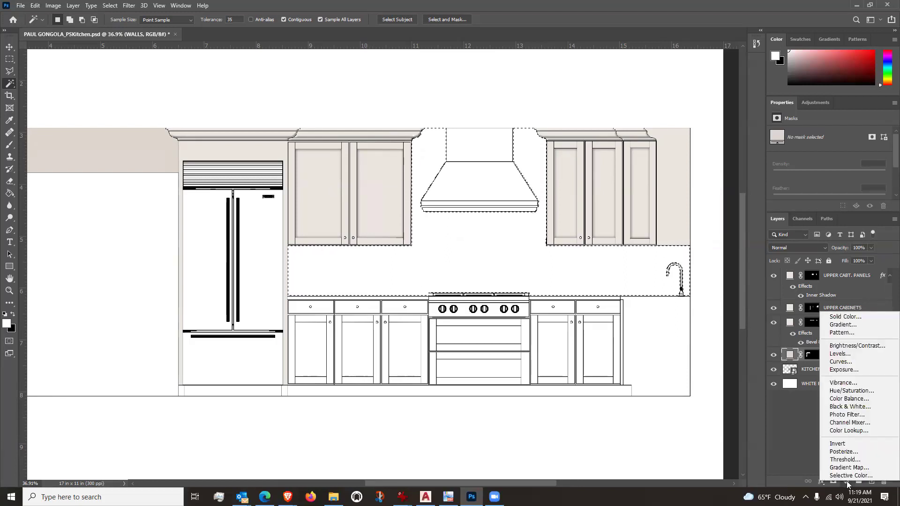
{"action": "left_click", "coordinate": [845, 333]}
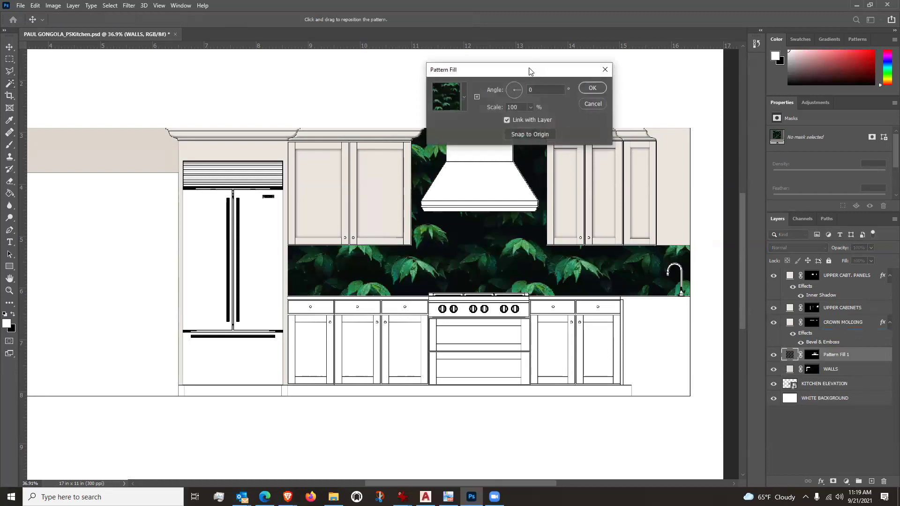
Step: Move the Pattern Fill dialog clear of the drawing and choose the subway tile.jpg pattern for the backsplash fill
{"action": "left_click_drag", "start_coordinate": [542, 69], "coordinate": [198, 78]}
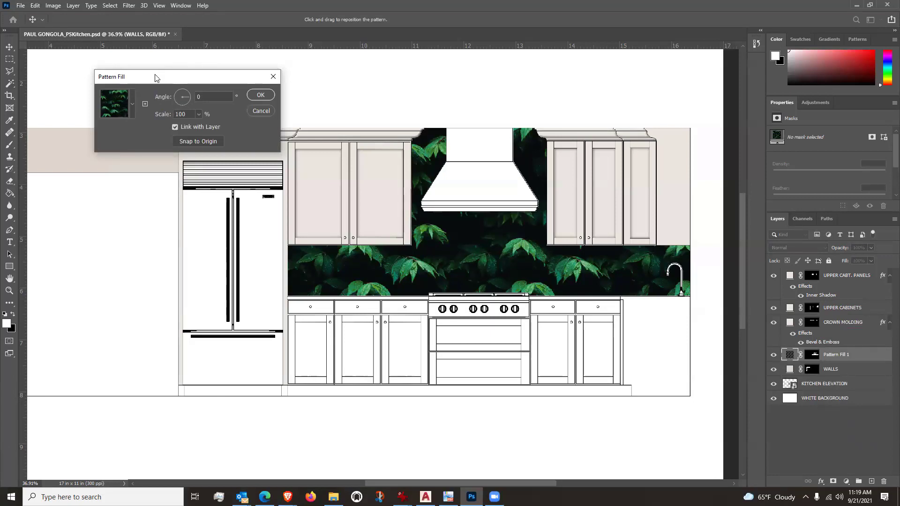
{"action": "left_click_drag", "start_coordinate": [156, 77], "coordinate": [150, 72]}
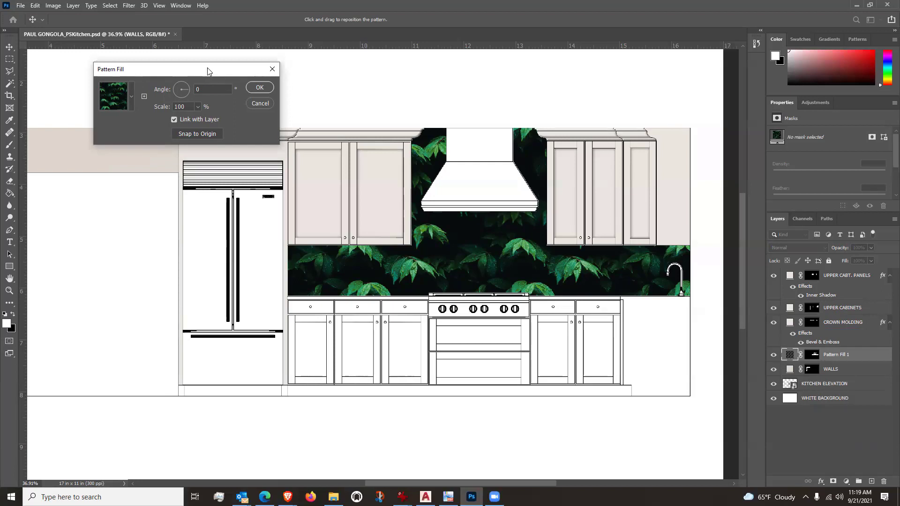
{"action": "left_click_drag", "start_coordinate": [199, 75], "coordinate": [193, 83]}
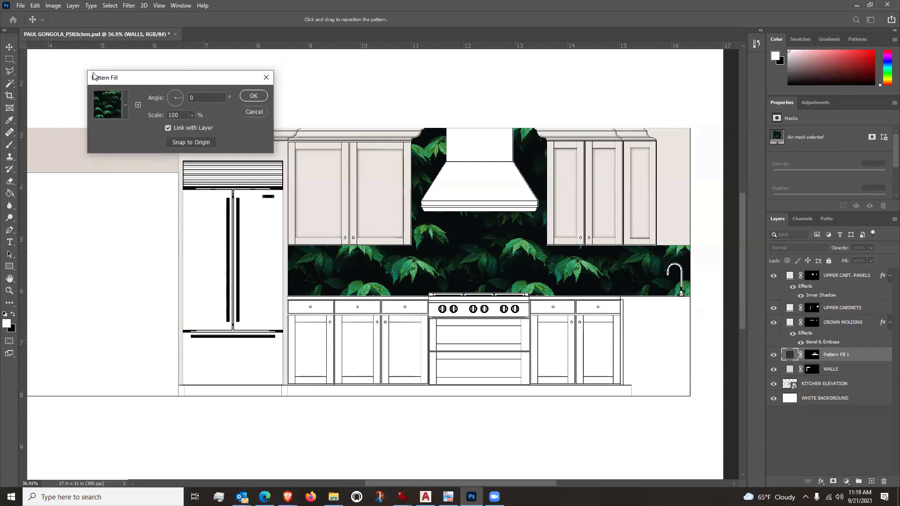
{"action": "left_click", "coordinate": [125, 105]}
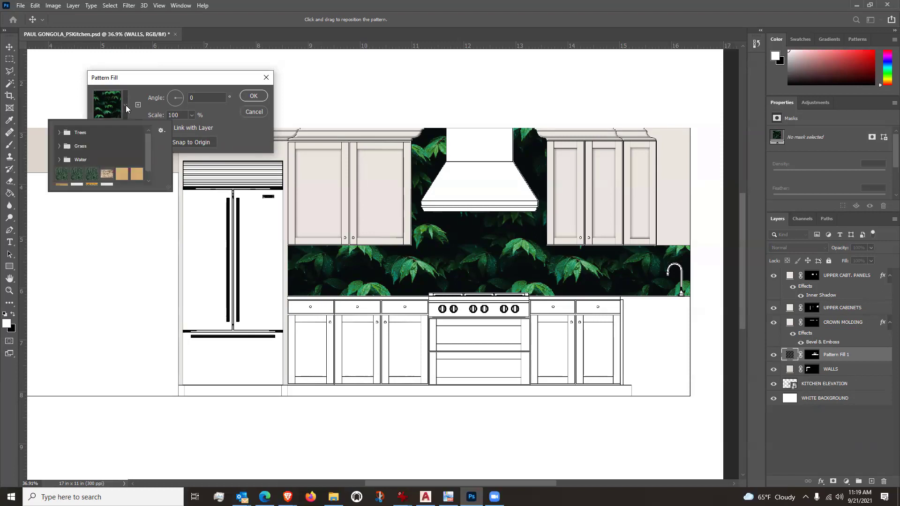
{"action": "left_click_drag", "start_coordinate": [150, 147], "coordinate": [149, 159]}
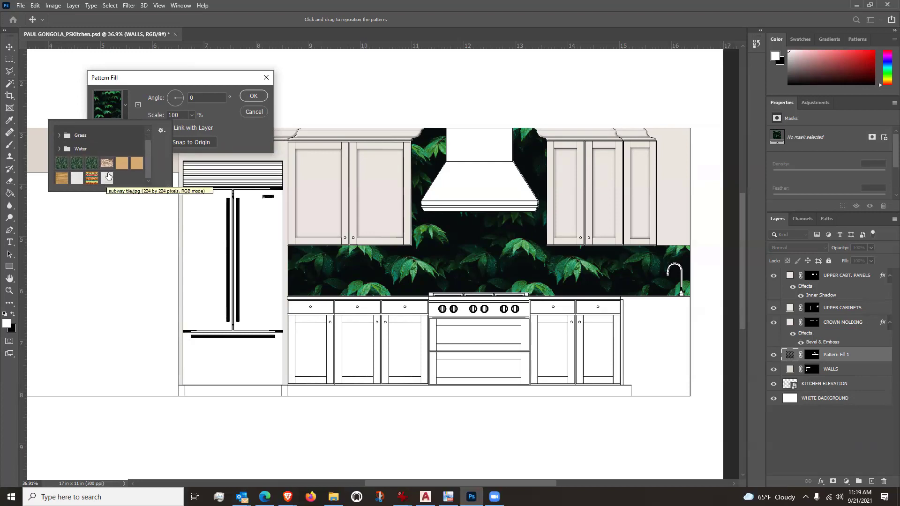
{"action": "left_click", "coordinate": [120, 163]}
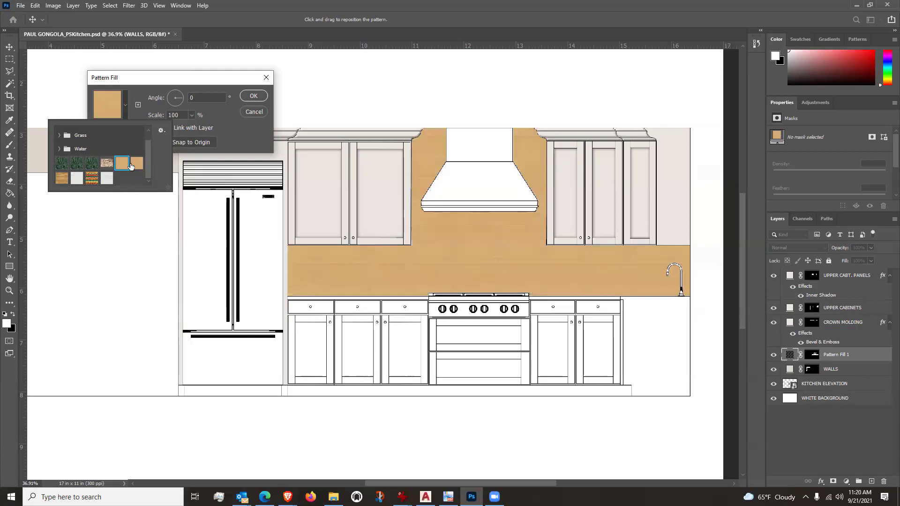
{"action": "left_click", "coordinate": [137, 163]}
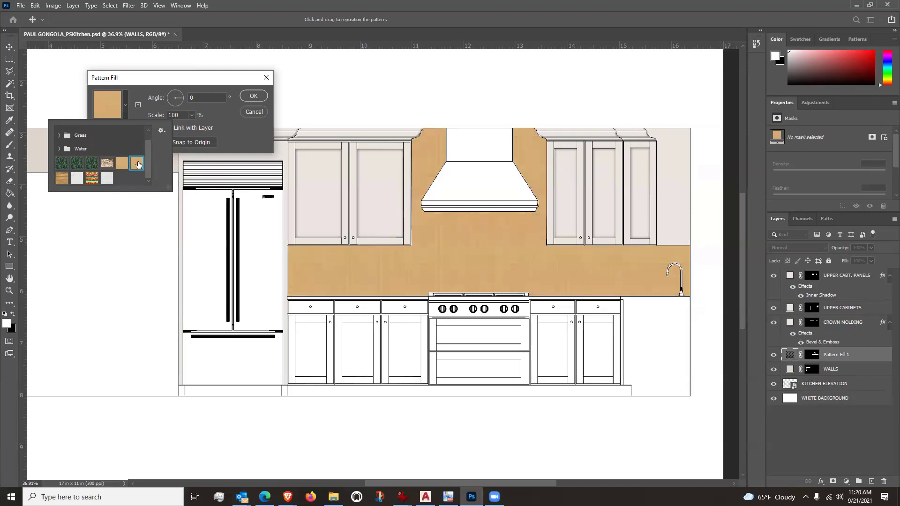
{"action": "left_click", "coordinate": [92, 178]}
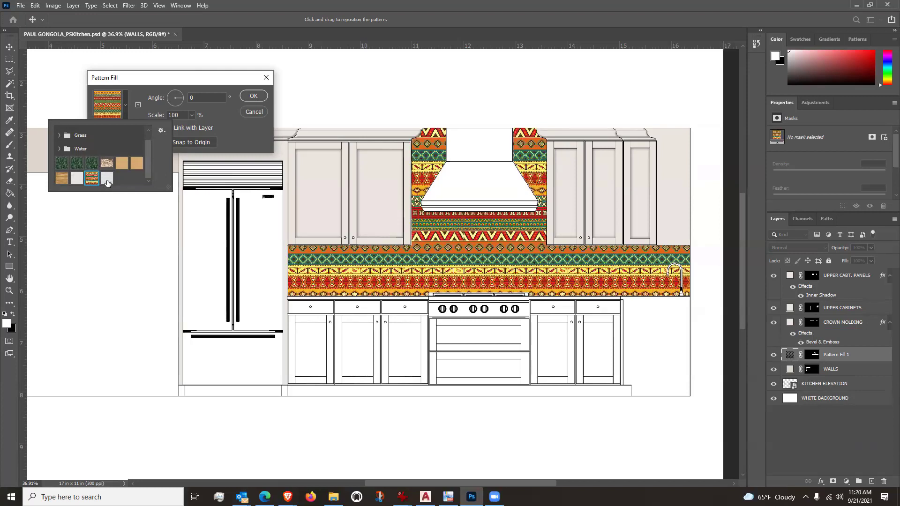
{"action": "left_click", "coordinate": [106, 181]}
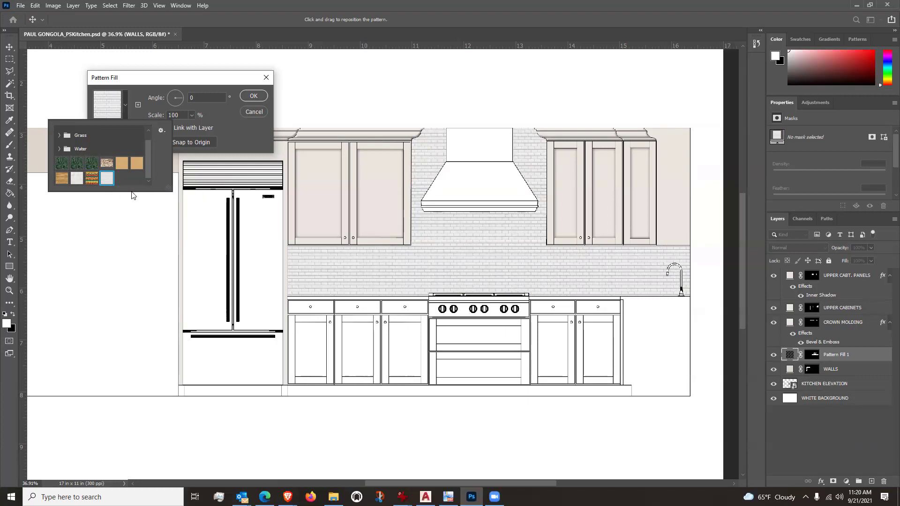
{"action": "left_click", "coordinate": [238, 131]}
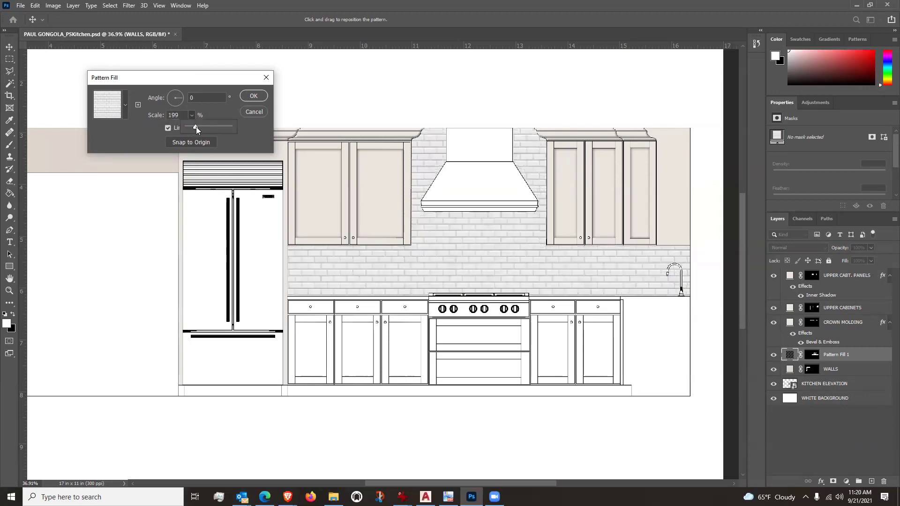
Step: Scale the subway tile pattern to 199%, reposition it slightly within the backsplash, and apply the fill
{"action": "left_click_drag", "start_coordinate": [201, 125], "coordinate": [195, 125]}
{"action": "left_click", "coordinate": [499, 254]}
{"action": "mouse_move", "coordinate": [499, 253]}
{"action": "left_mouse_down"}
{"action": "mouse_move", "coordinate": [503, 266]}
{"action": "mouse_move", "coordinate": [515, 267]}
{"action": "mouse_move", "coordinate": [504, 259]}
{"action": "left_mouse_up"}
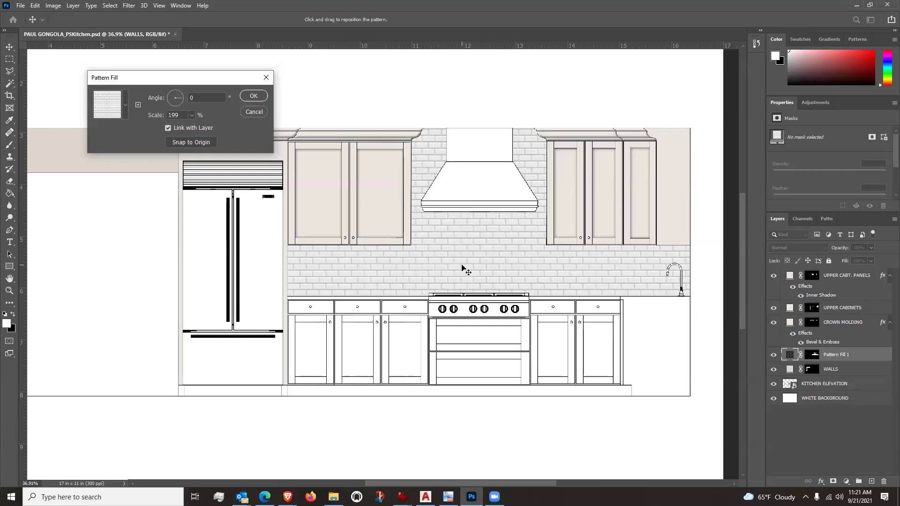
{"action": "left_click", "coordinate": [253, 96]}
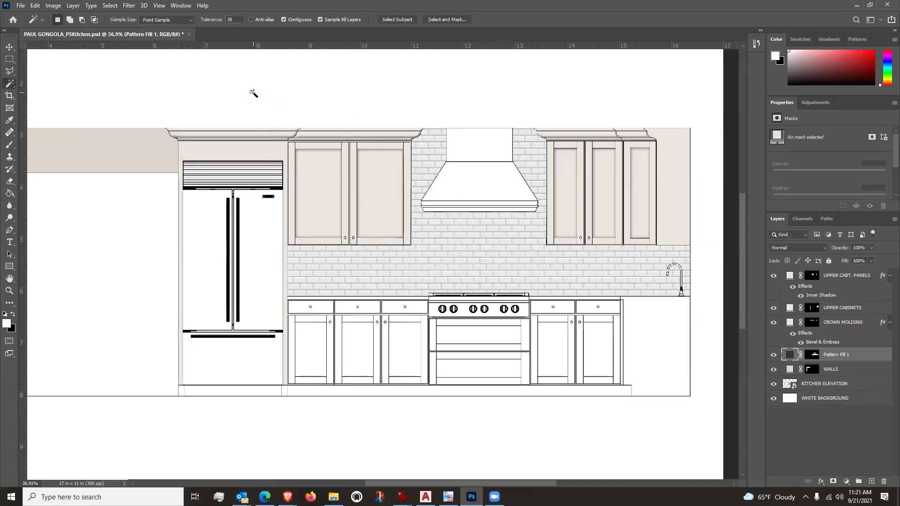
Step: Rename the new pattern fill layer as BACKSPLASH
{"action": "double_click", "coordinate": [841, 357]}
{"action": "type", "text": "BACKSPLASH"}
{"action": "key", "text": "Return"}
Step: Try the stacked stone.jpg pattern at 57% scale in the BACKSPLASH layer's fill, and cancel the change
{"action": "double_click", "coordinate": [790, 354]}
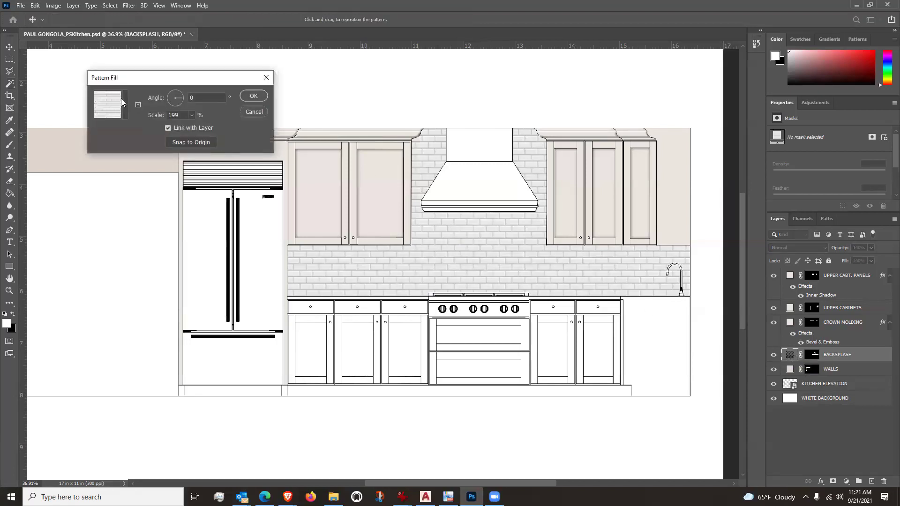
{"action": "left_click", "coordinate": [122, 102]}
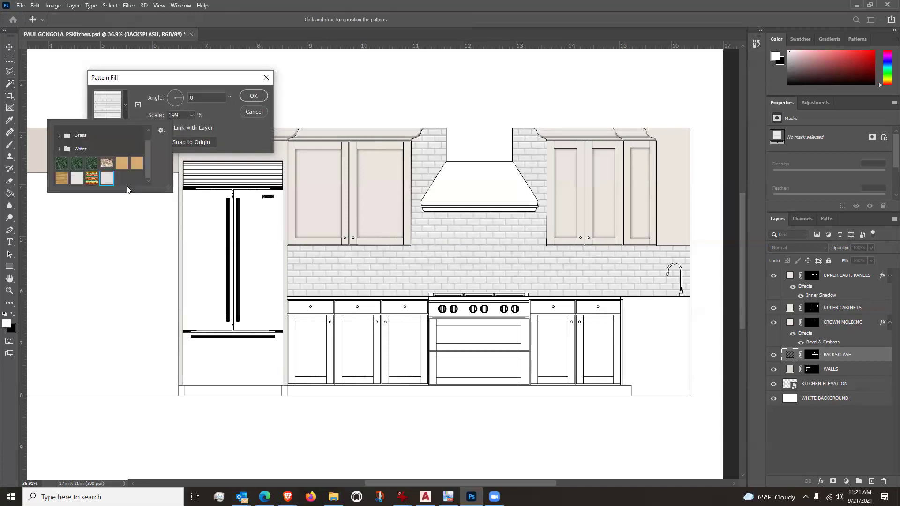
{"action": "left_click", "coordinate": [107, 162]}
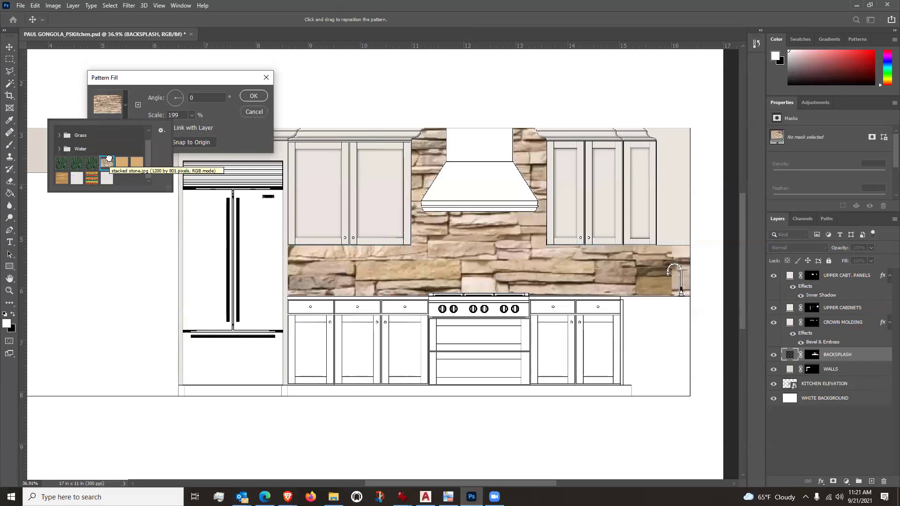
{"action": "left_click", "coordinate": [191, 115]}
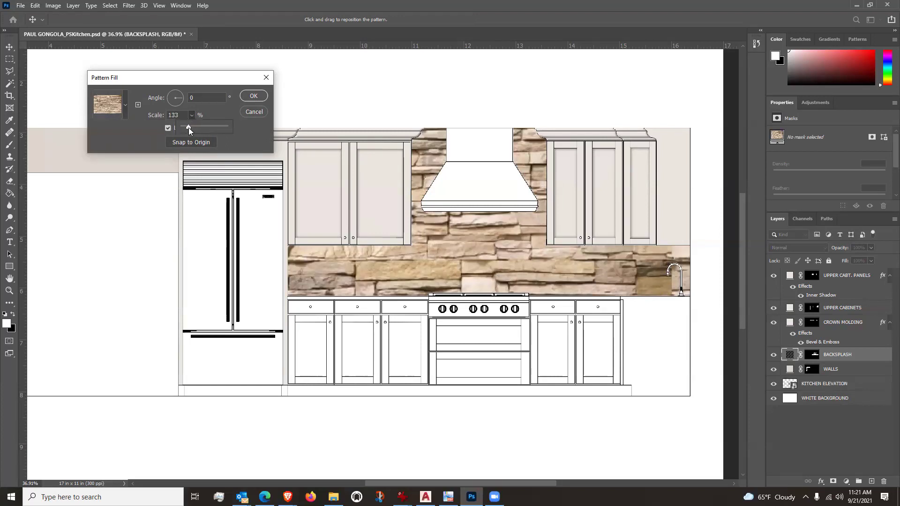
{"action": "left_click_drag", "start_coordinate": [188, 127], "coordinate": [186, 128]}
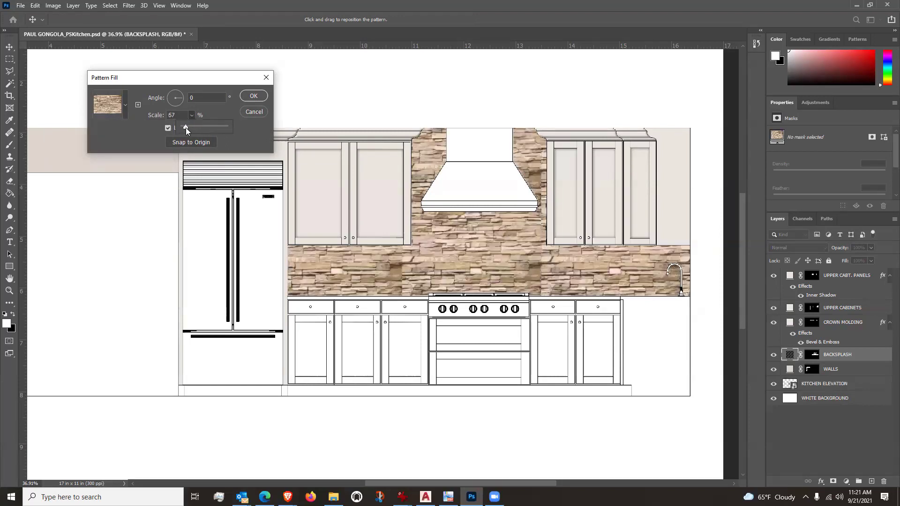
{"action": "left_click", "coordinate": [256, 112]}
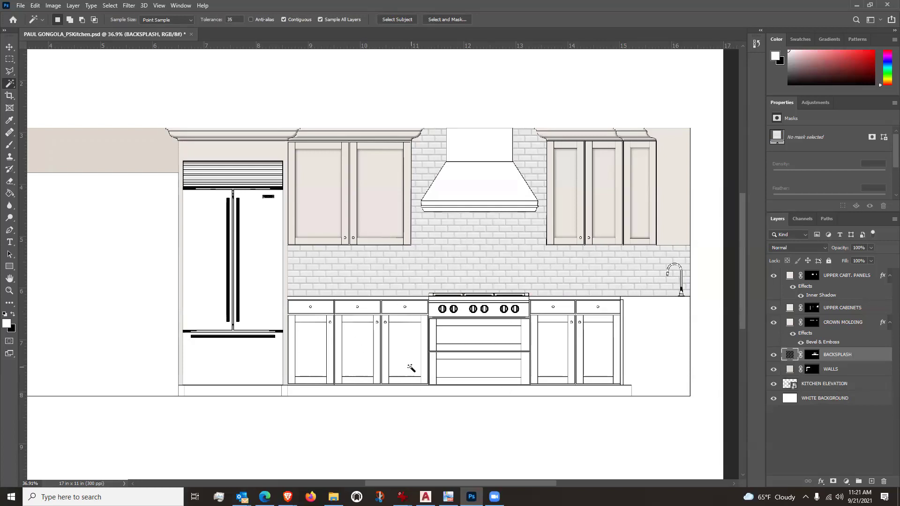
Step: Switch to File Explorer and browse the wood samples in Project 9's PROJ 9 WOOD PATTERNS folder
{"action": "scroll", "coordinate": [411, 368], "scroll_direction": "up", "scroll_amount": 1}
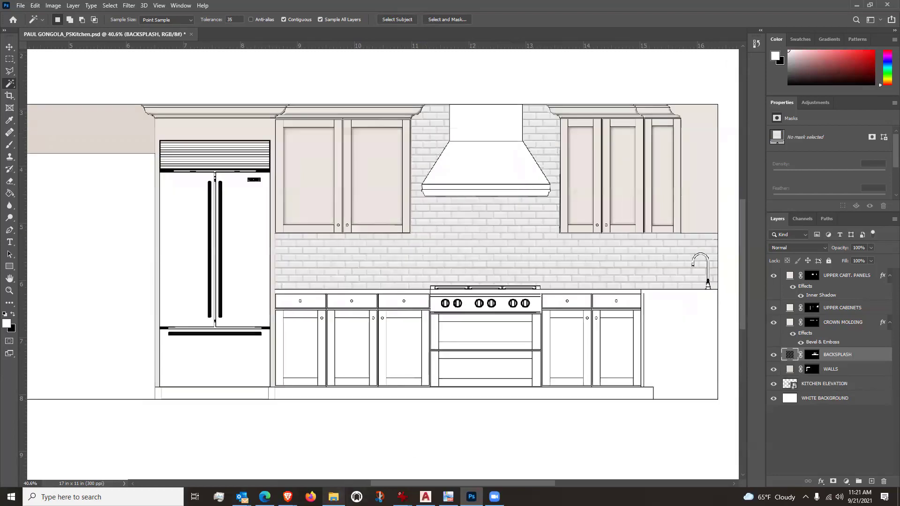
{"action": "left_click", "coordinate": [333, 496]}
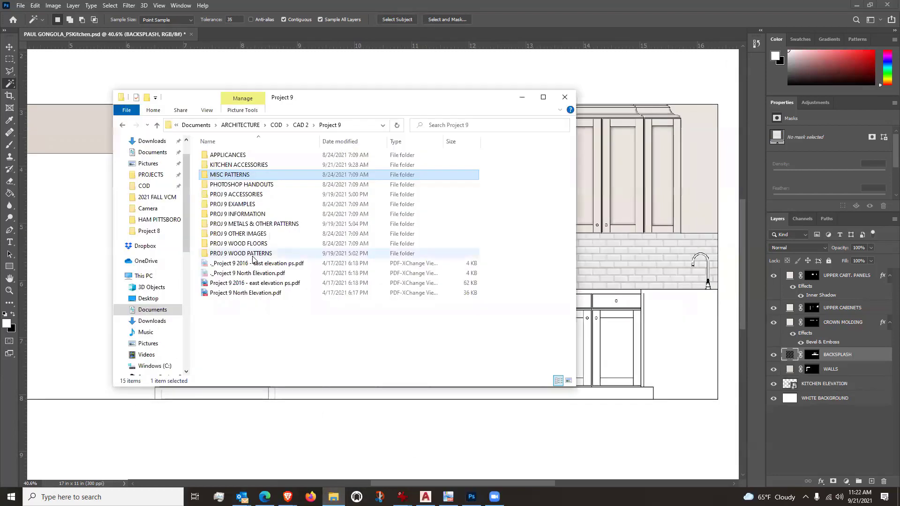
{"action": "left_click", "coordinate": [255, 255]}
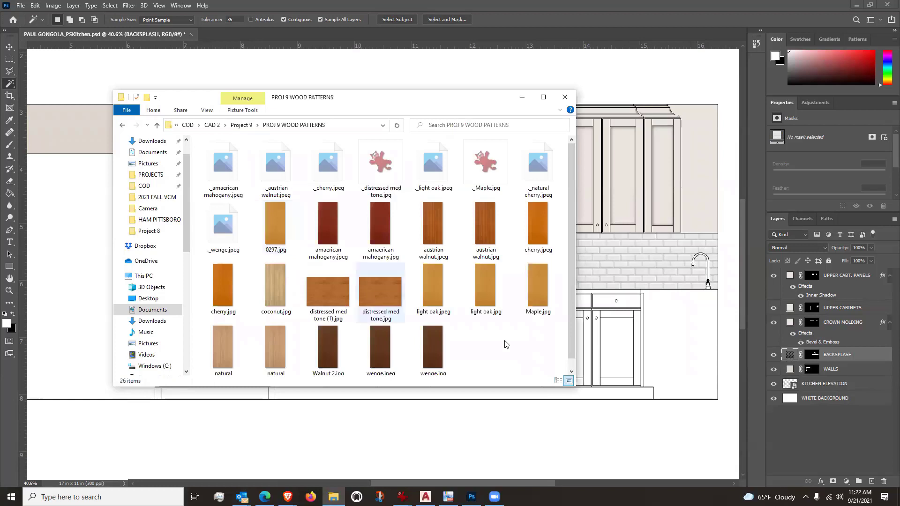
{"action": "scroll", "coordinate": [501, 333], "scroll_direction": "down", "scroll_amount": 1}
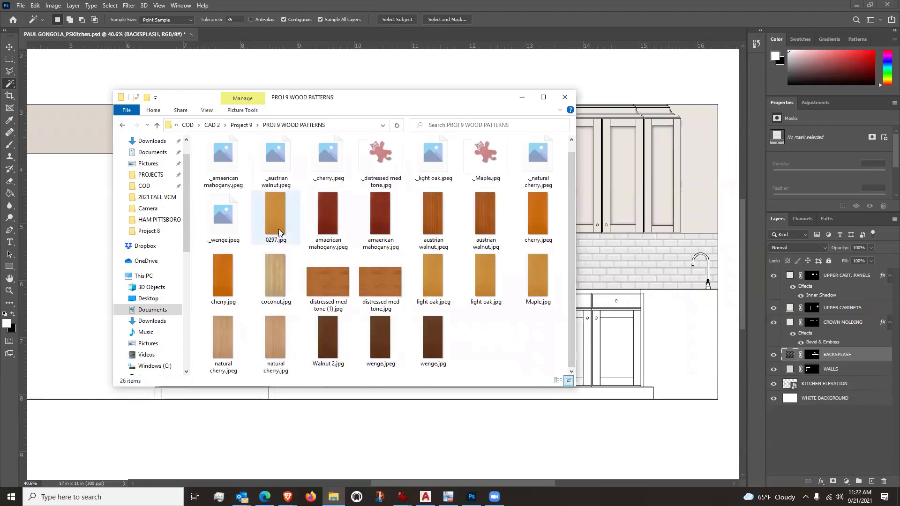
{"action": "left_click", "coordinate": [276, 288]}
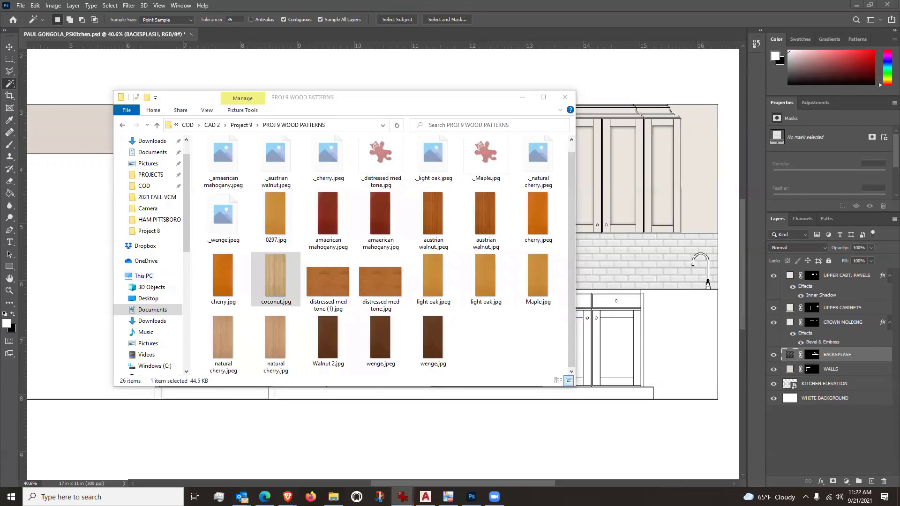
{"action": "left_click", "coordinate": [520, 60]}
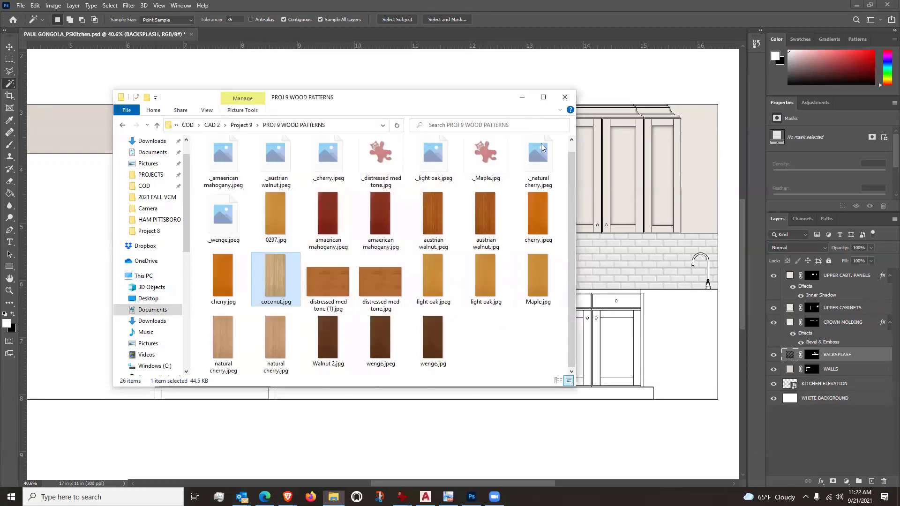
Step: Preview the cherry.jpeg and amaerican mahogany.jpeg wood samples, then return to the kitchen drawing in Photoshop
{"action": "double_click", "coordinate": [537, 210]}
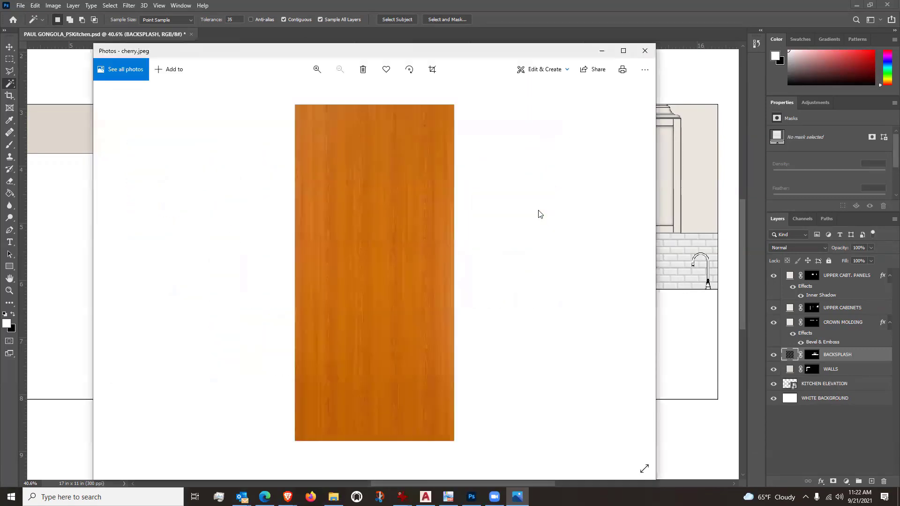
{"action": "left_click", "coordinate": [645, 51]}
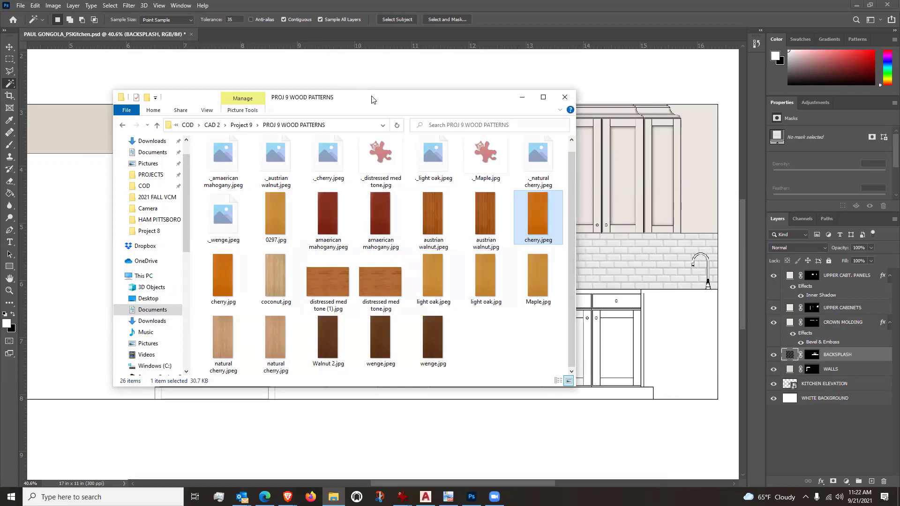
{"action": "left_click_drag", "start_coordinate": [371, 100], "coordinate": [424, 93]}
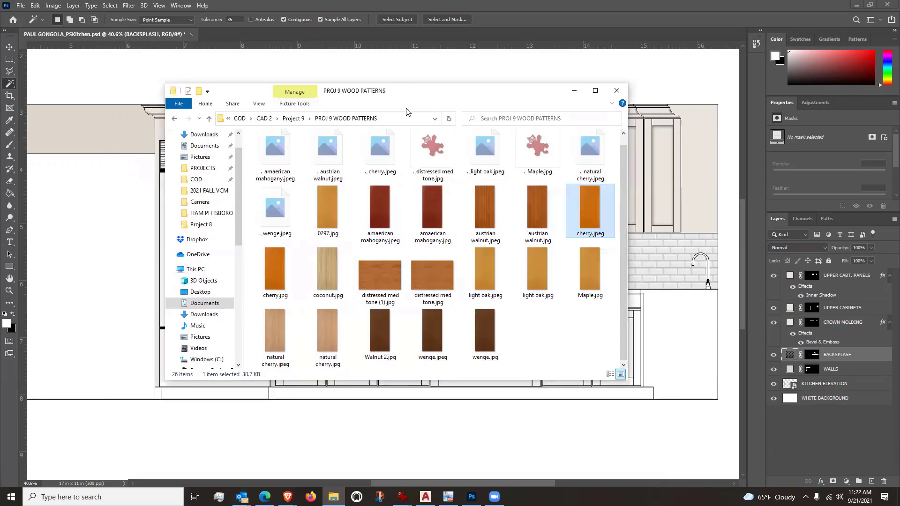
{"action": "double_click", "coordinate": [380, 202]}
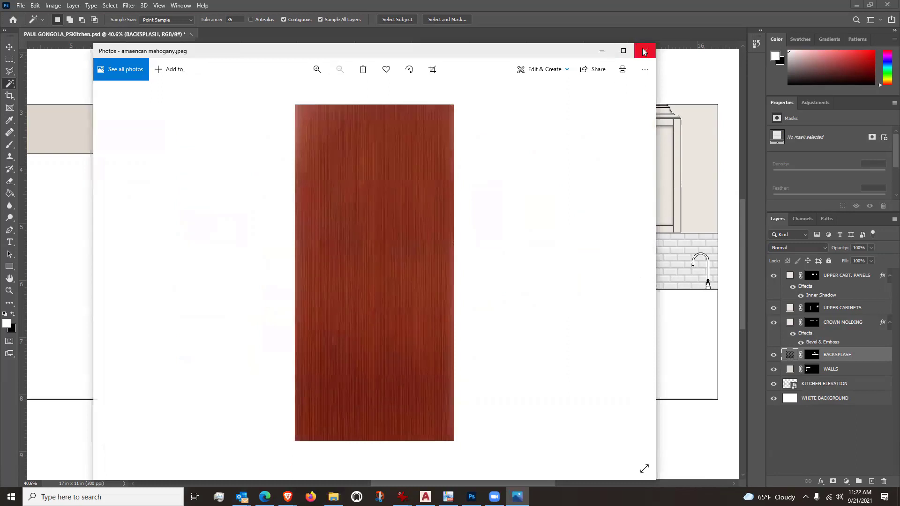
{"action": "left_click", "coordinate": [643, 52]}
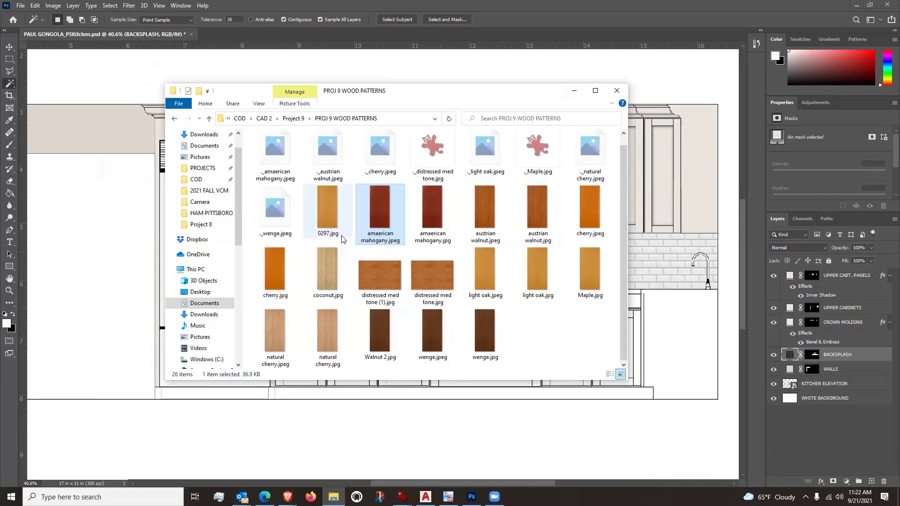
{"action": "left_click", "coordinate": [573, 91]}
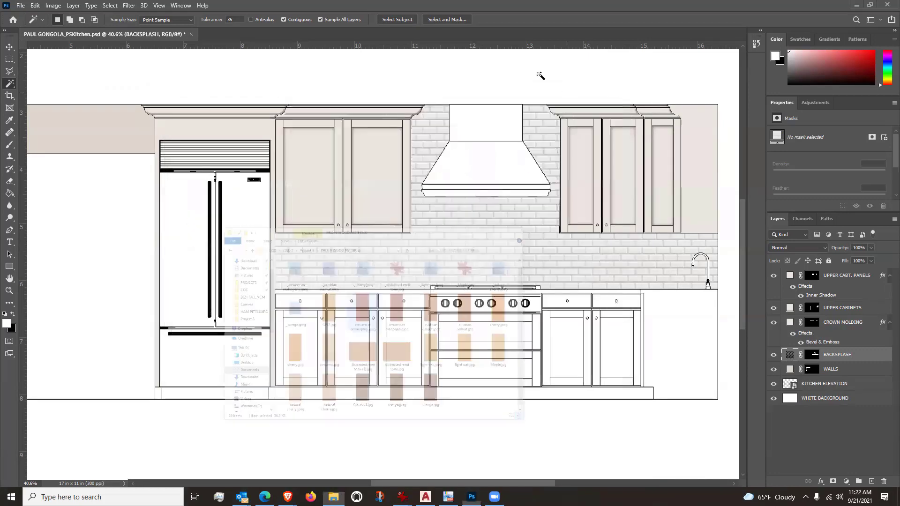
Step: Open amaerican mahogany.jpeg from Project 9's WOOD PATTERNS folder, showing the files as large icons
{"action": "left_click", "coordinate": [21, 7]}
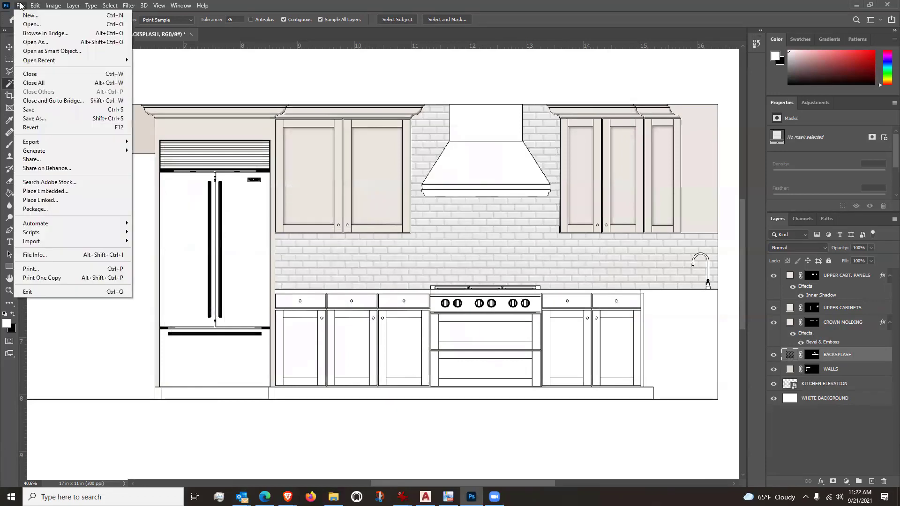
{"action": "left_click", "coordinate": [29, 25]}
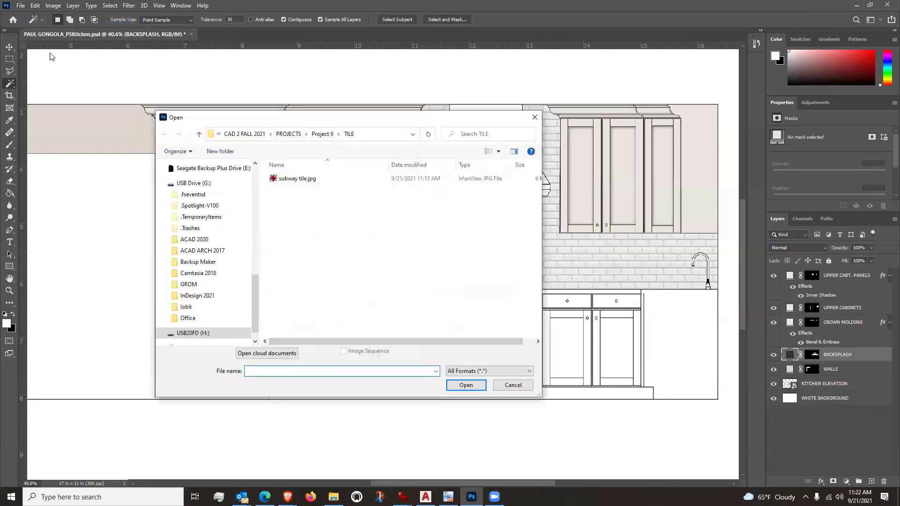
{"action": "left_click", "coordinate": [322, 134]}
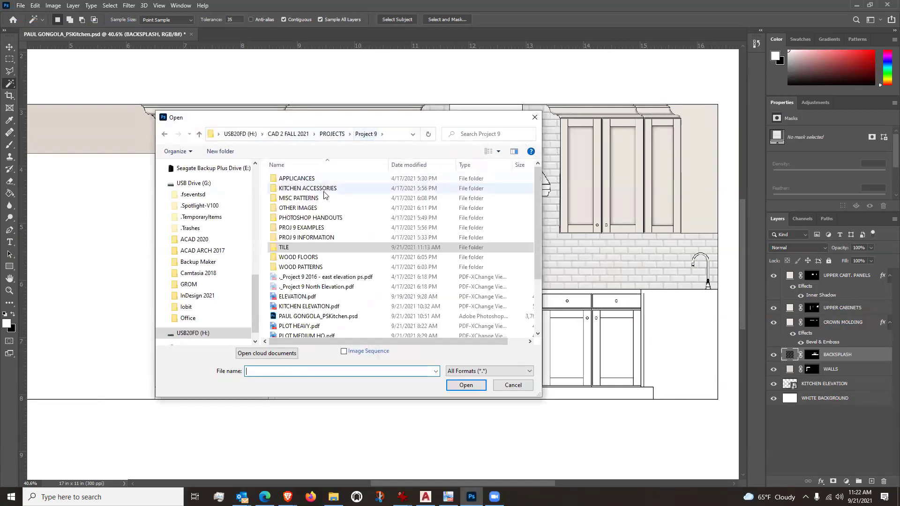
{"action": "left_click", "coordinate": [311, 268]}
{"action": "double_click", "coordinate": [311, 268]}
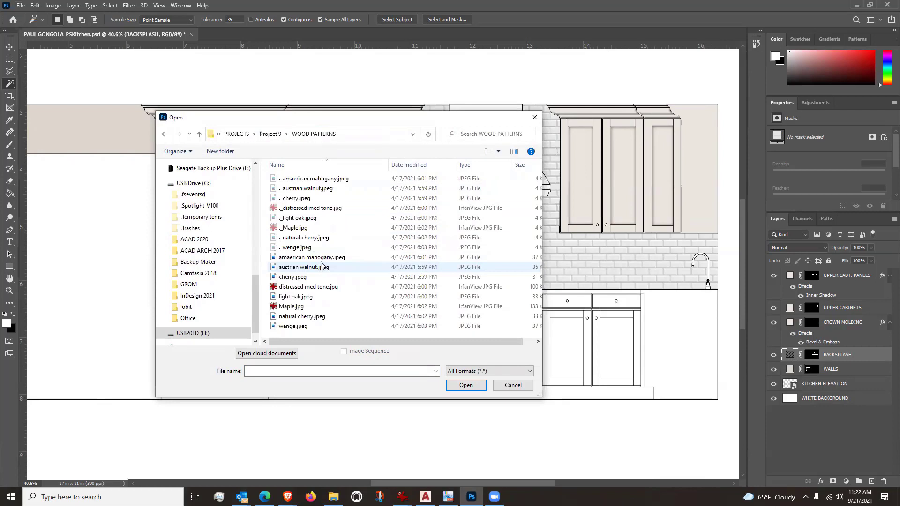
{"action": "left_click", "coordinate": [498, 151]}
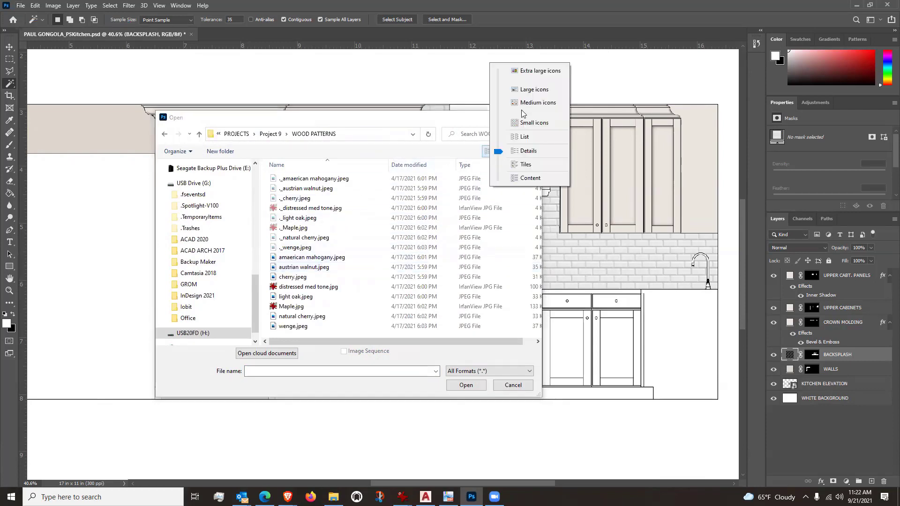
{"action": "left_click", "coordinate": [534, 90]}
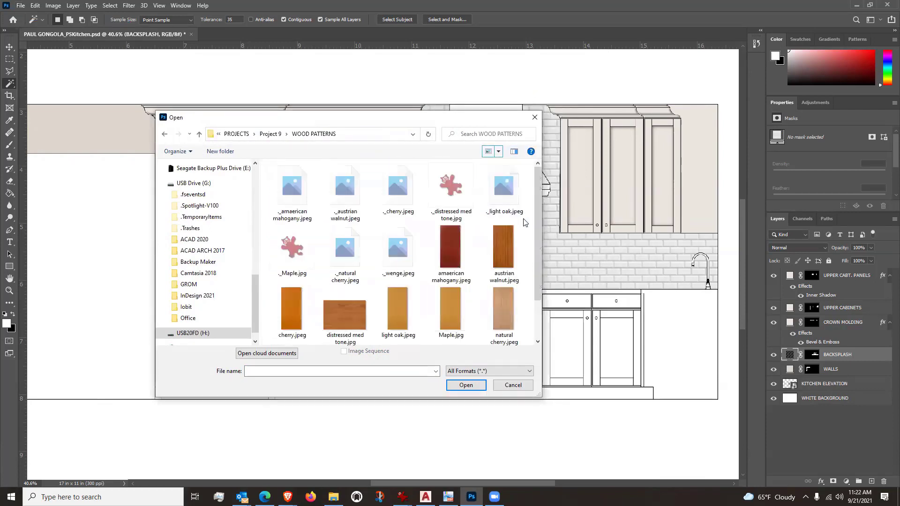
{"action": "left_click", "coordinate": [471, 251]}
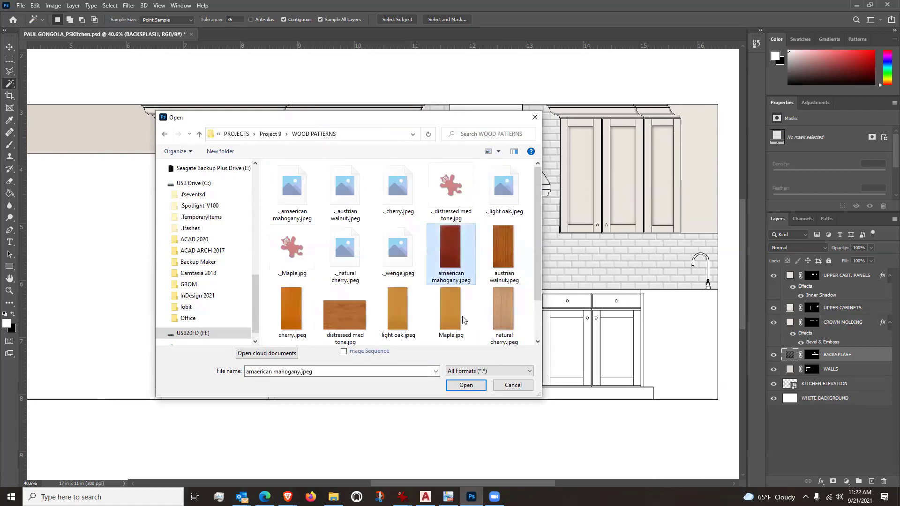
{"action": "left_click", "coordinate": [467, 385]}
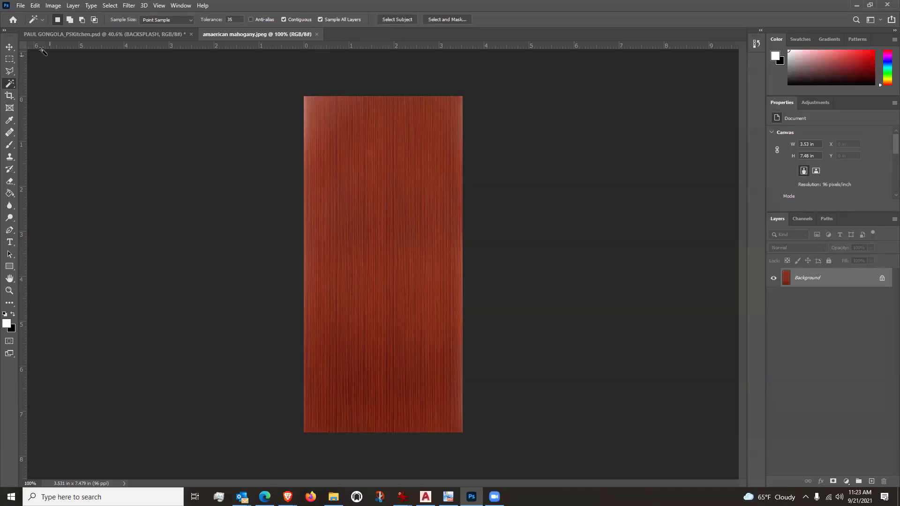
Step: Define the vertical-grain mahogany image as a pattern named amaerican mahogany.jpeg
{"action": "left_click", "coordinate": [35, 6]}
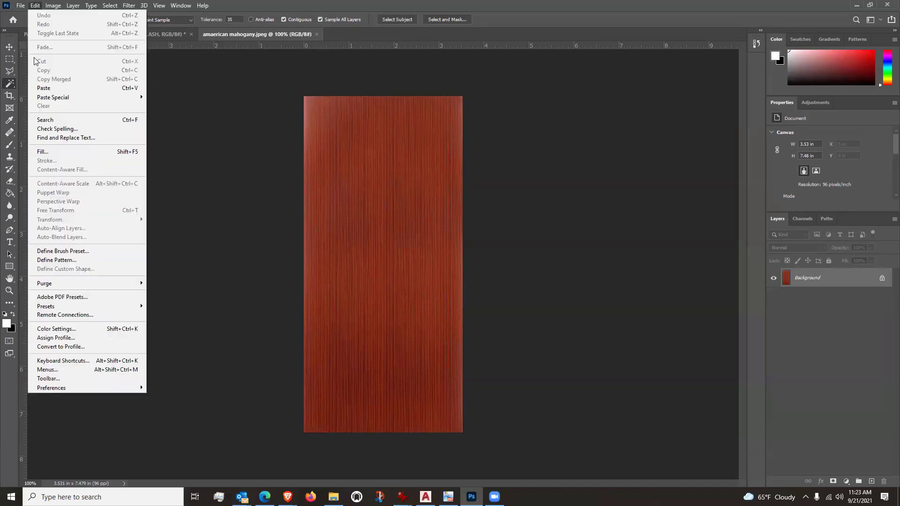
{"action": "left_click", "coordinate": [59, 260]}
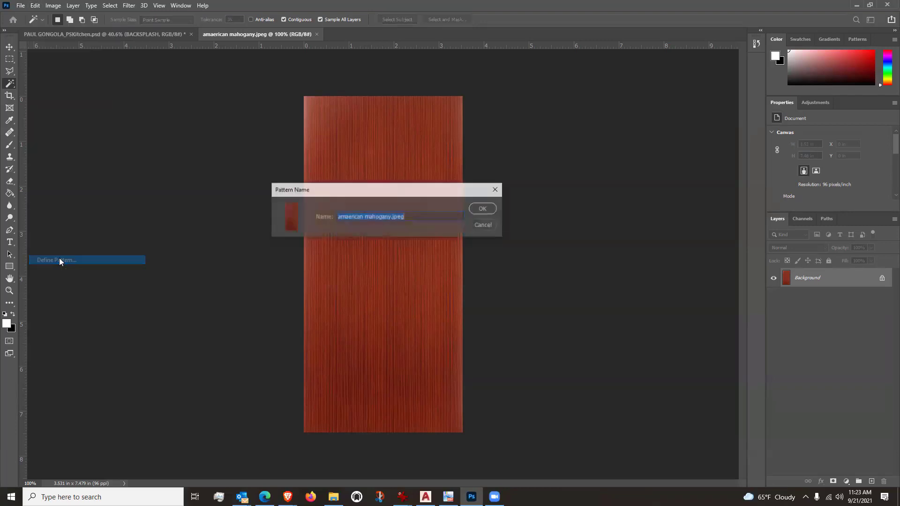
{"action": "left_click", "coordinate": [483, 208]}
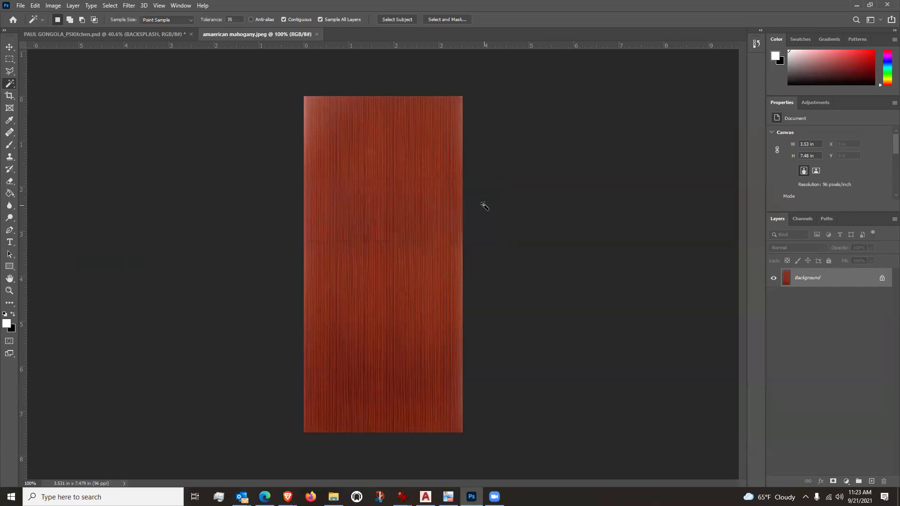
Step: Check the base cabinets in the kitchen drawing, then rotate the mahogany image 90° clockwise for a horizontal grain
{"action": "left_click", "coordinate": [142, 33]}
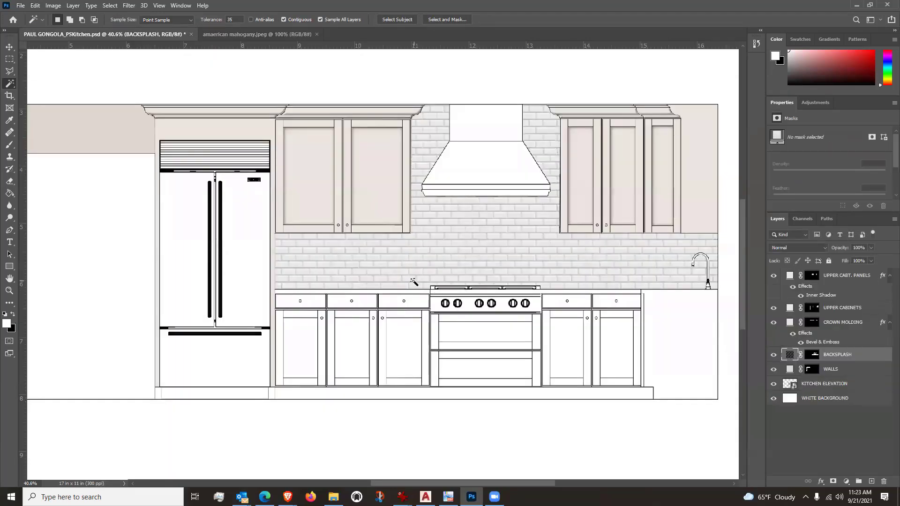
{"action": "scroll", "coordinate": [311, 384], "scroll_direction": "up", "scroll_amount": 2}
{"action": "scroll", "coordinate": [311, 384], "scroll_direction": "up", "scroll_amount": 2}
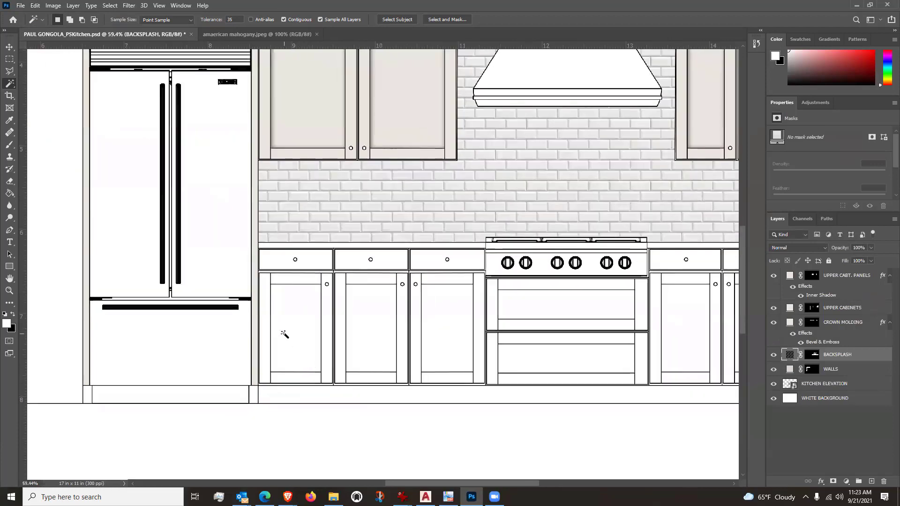
{"action": "left_click", "coordinate": [287, 32]}
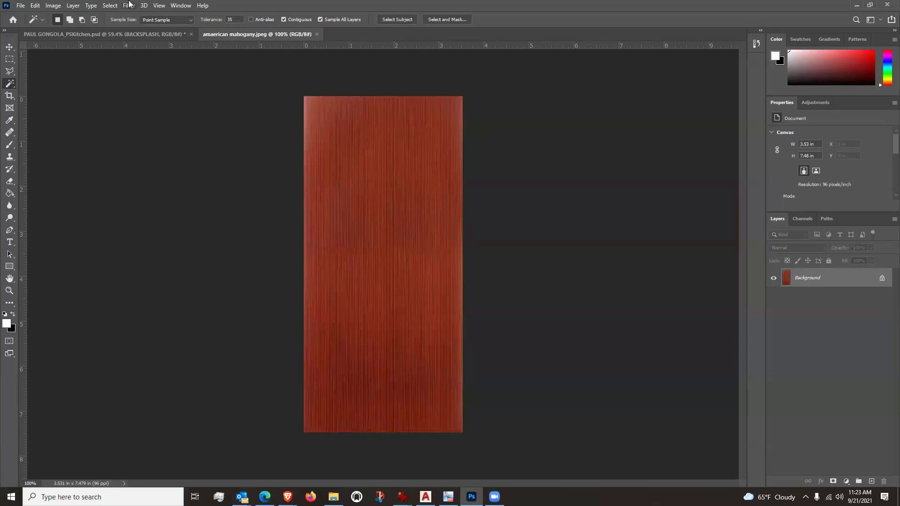
{"action": "left_click", "coordinate": [53, 5]}
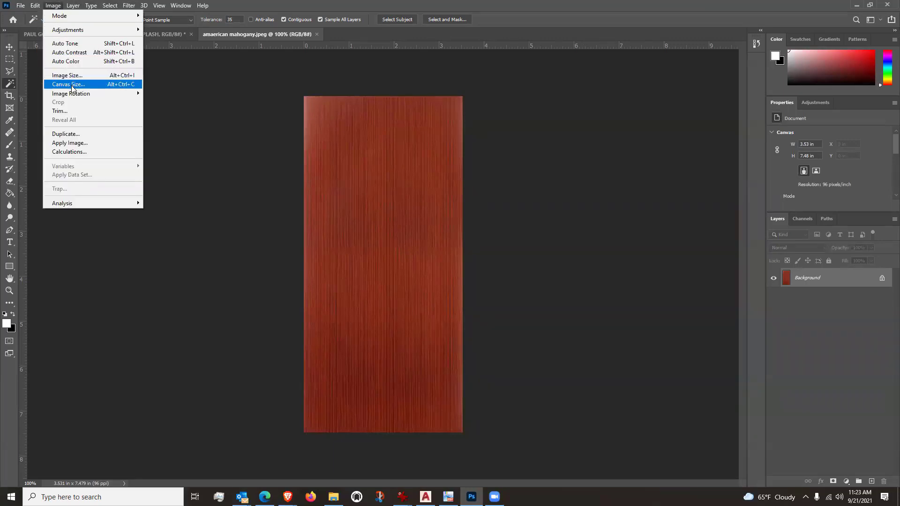
{"action": "mouse_move", "coordinate": [71, 95]}
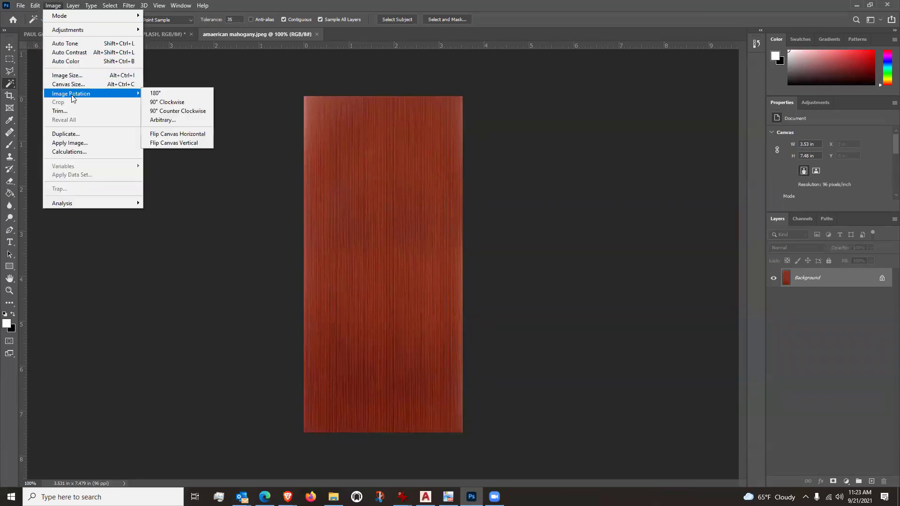
{"action": "left_click", "coordinate": [176, 103]}
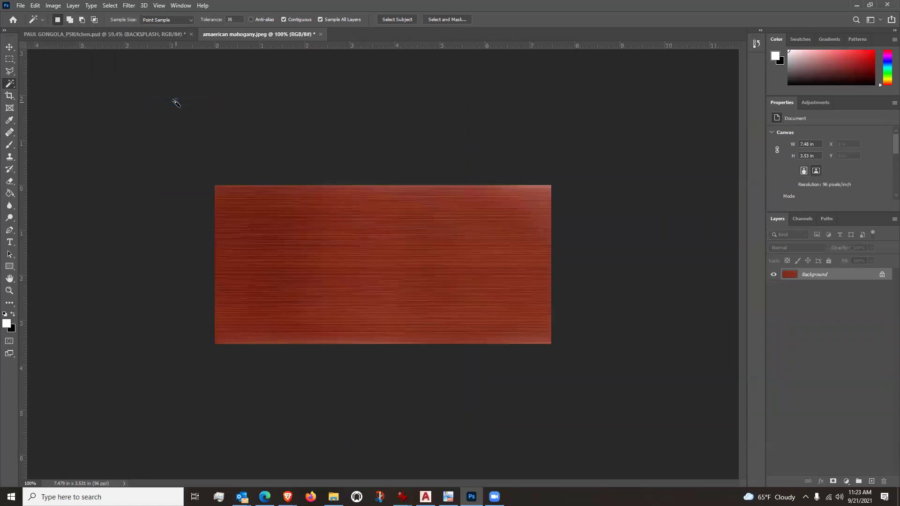
Step: Define the rotated, horizontal-grain mahogany image as a second pattern
{"action": "left_click", "coordinate": [35, 5]}
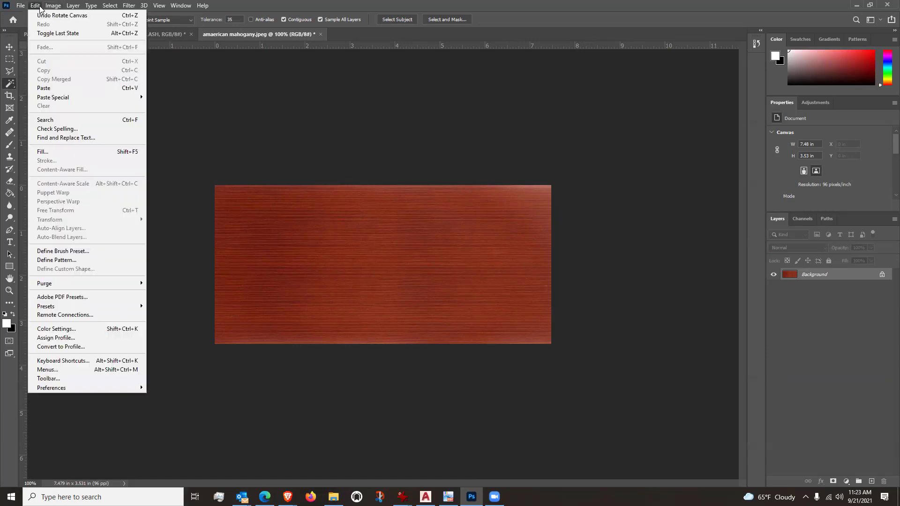
{"action": "left_click", "coordinate": [68, 261]}
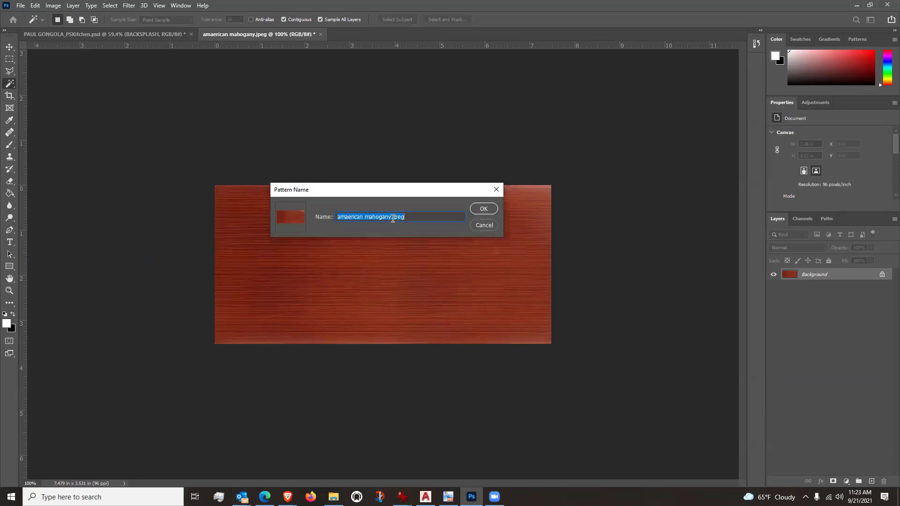
{"action": "left_click_drag", "start_coordinate": [391, 216], "coordinate": [441, 216]}
{"action": "left_click", "coordinate": [479, 210]}
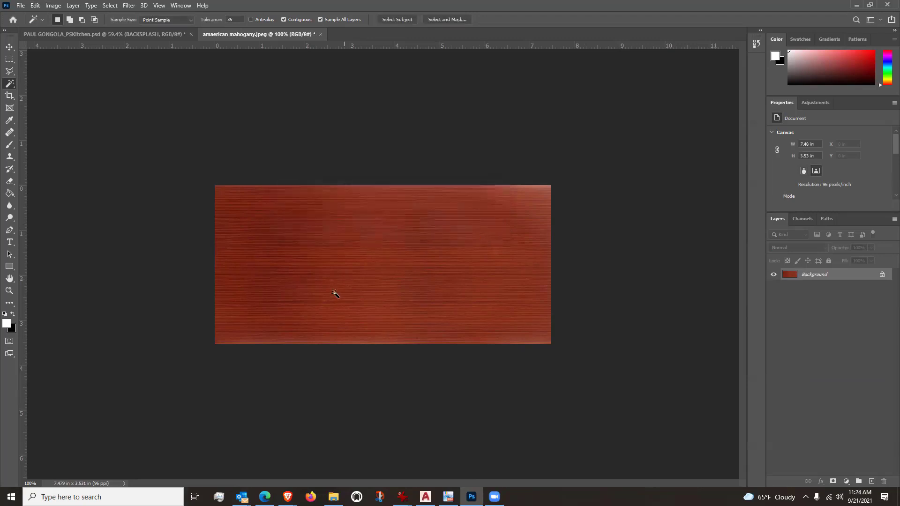
Step: In the kitchen drawing, select the vertical stiles of the three base cabinet doors between the refrigerator and the range
{"action": "left_click", "coordinate": [151, 35]}
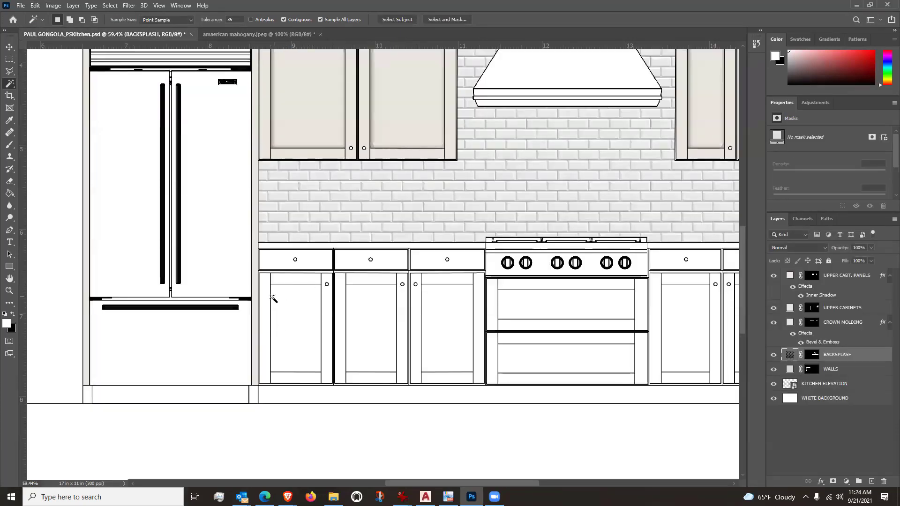
{"action": "scroll", "coordinate": [272, 309], "scroll_direction": "up", "scroll_amount": 4}
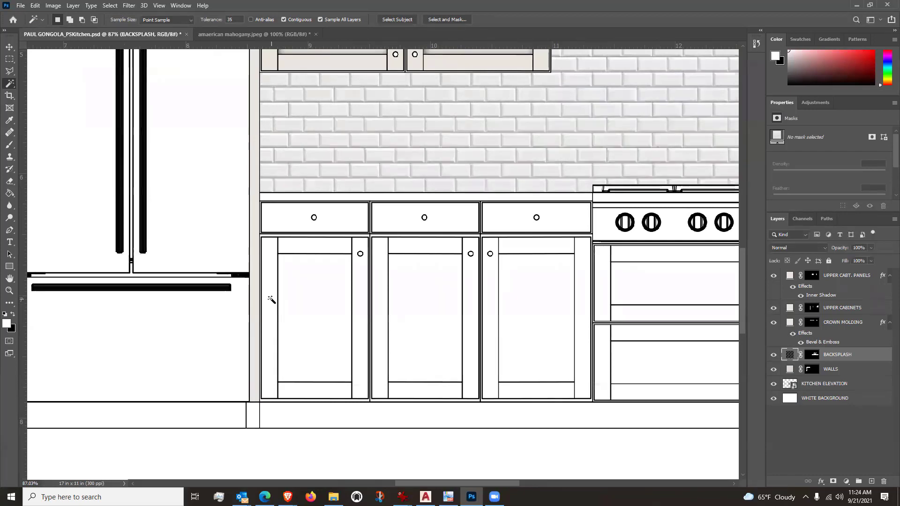
{"action": "left_click", "coordinate": [275, 327]}
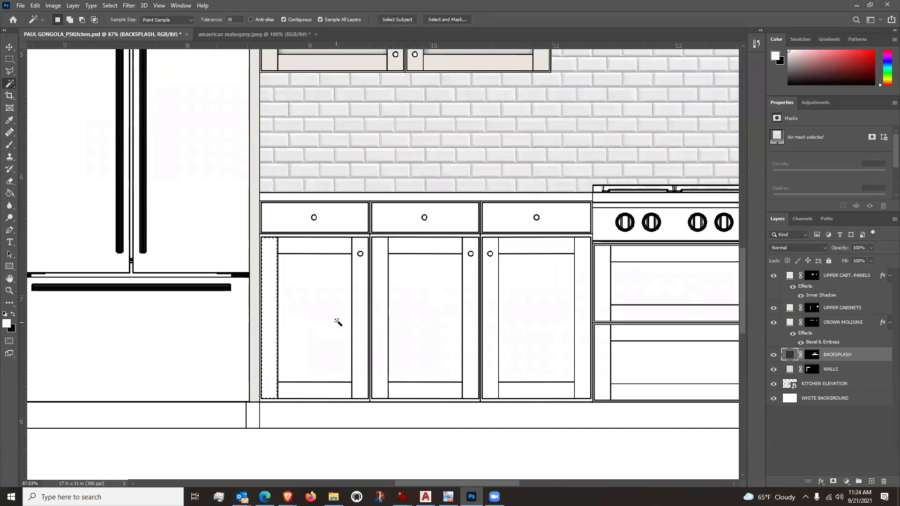
{"action": "left_click", "coordinate": [361, 307]}
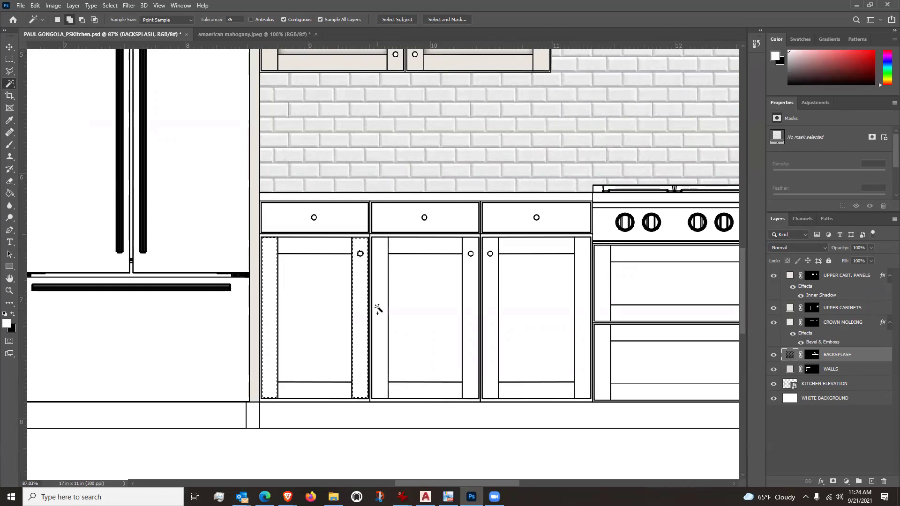
{"action": "left_click", "coordinate": [380, 305]}
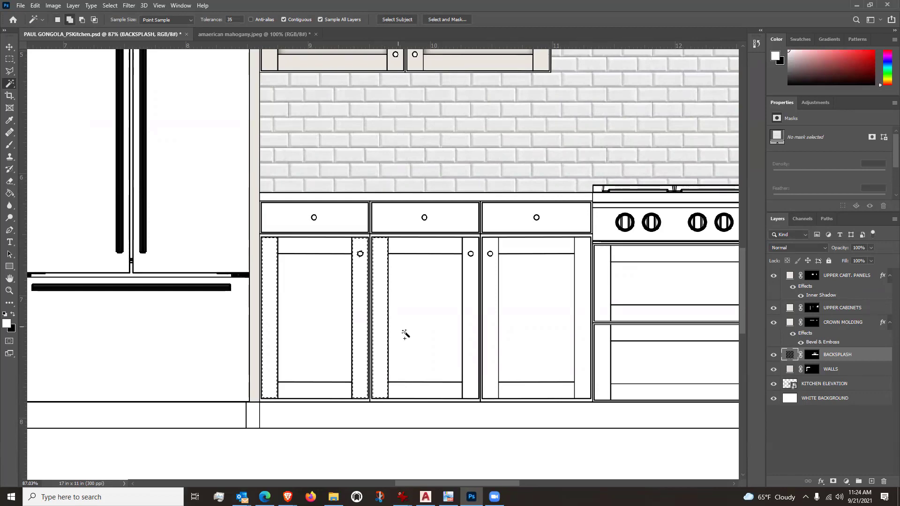
{"action": "left_click", "coordinate": [473, 325]}
{"action": "left_click", "coordinate": [490, 324]}
{"action": "left_click", "coordinate": [582, 304]}
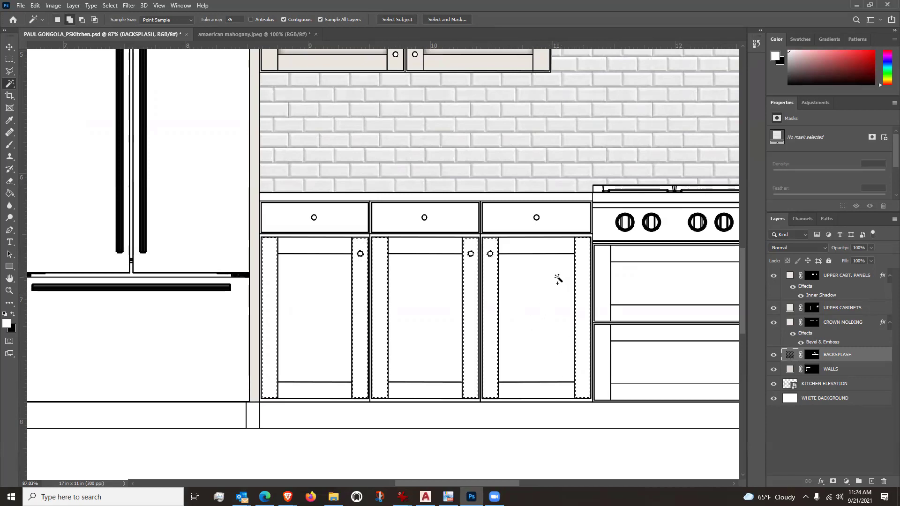
Step: Add the narrow cabinet frame strips around and between the three base doors to the selection
{"action": "scroll", "coordinate": [506, 123], "scroll_direction": "up", "scroll_amount": 2}
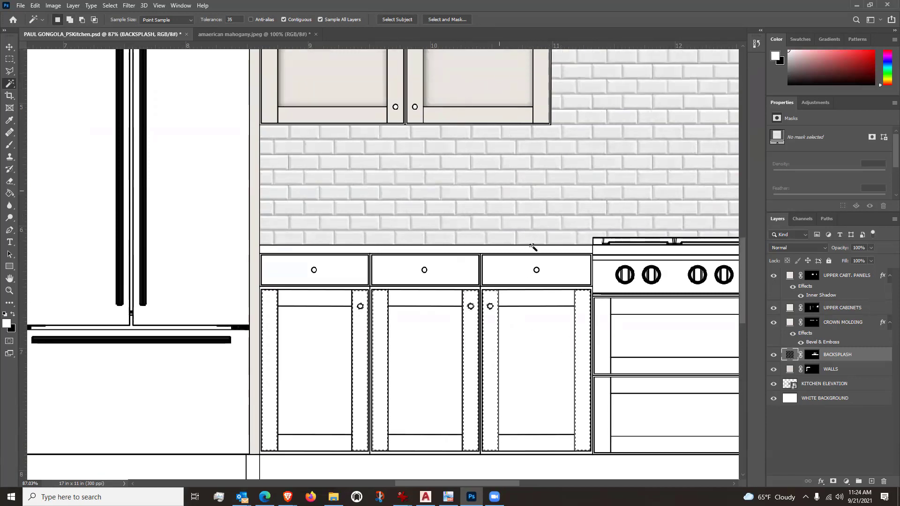
{"action": "scroll", "coordinate": [509, 325], "scroll_direction": "down", "scroll_amount": 2}
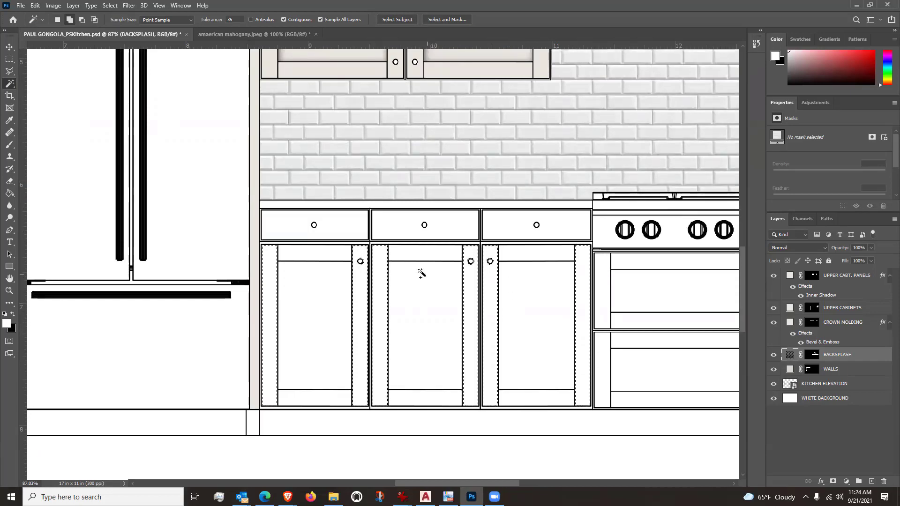
{"action": "scroll", "coordinate": [374, 247], "scroll_direction": "up", "scroll_amount": 10}
{"action": "scroll", "coordinate": [374, 247], "scroll_direction": "down", "scroll_amount": 10}
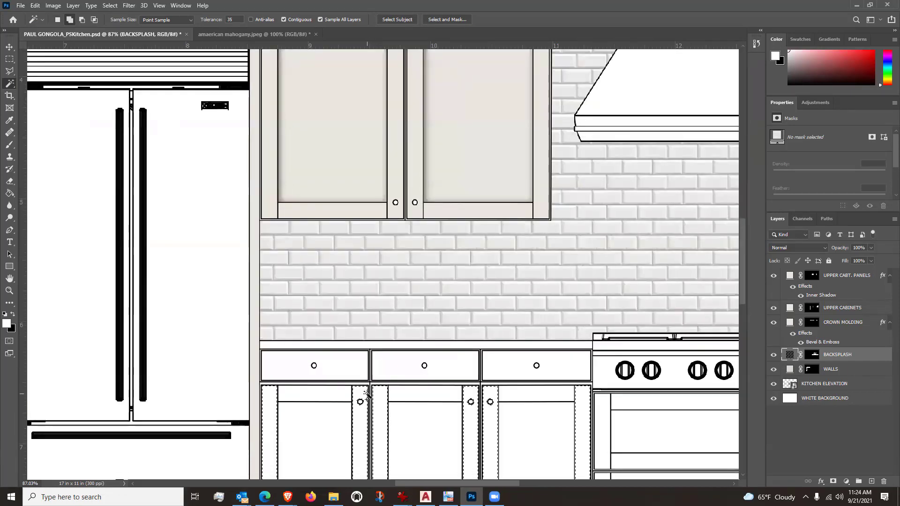
{"action": "scroll", "coordinate": [367, 395], "scroll_direction": "up", "scroll_amount": 4}
{"action": "scroll", "coordinate": [368, 395], "scroll_direction": "down", "scroll_amount": 5}
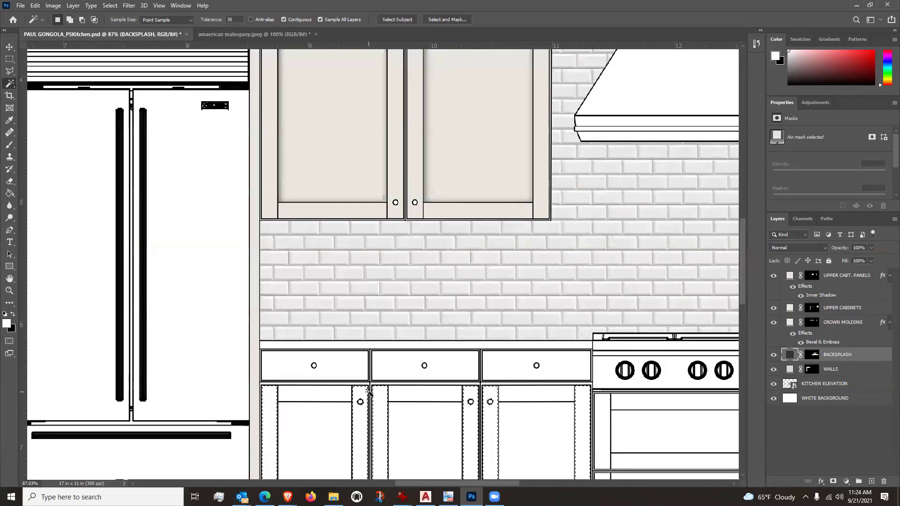
{"action": "scroll", "coordinate": [368, 391], "scroll_direction": "up", "scroll_amount": 10}
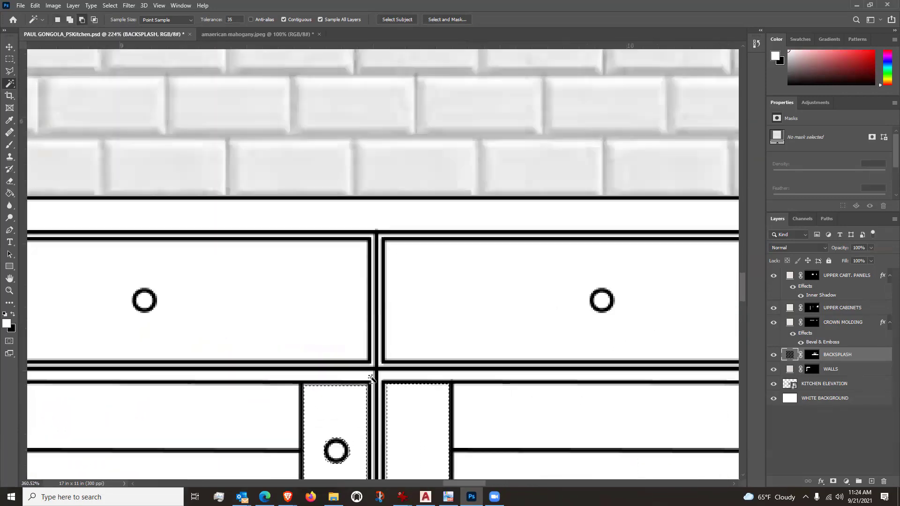
{"action": "key", "text": "shift"}
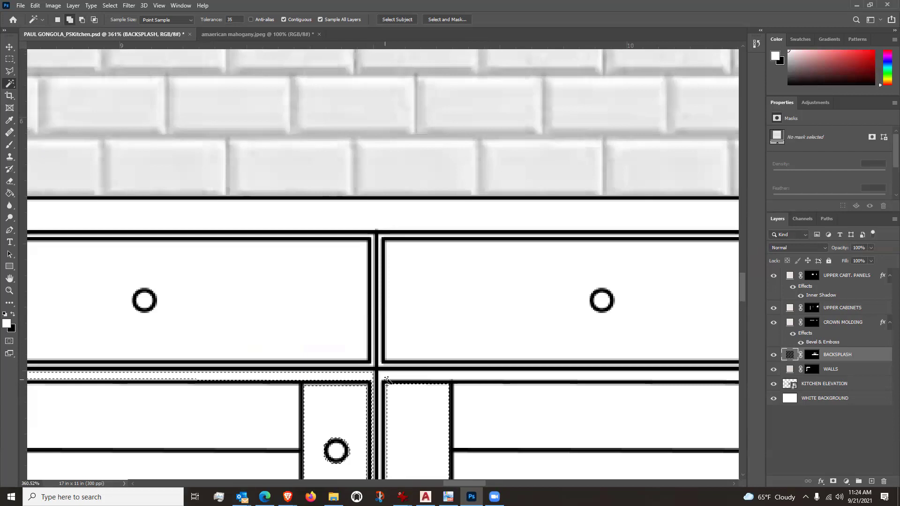
{"action": "left_click", "coordinate": [384, 377], "text": "shift"}
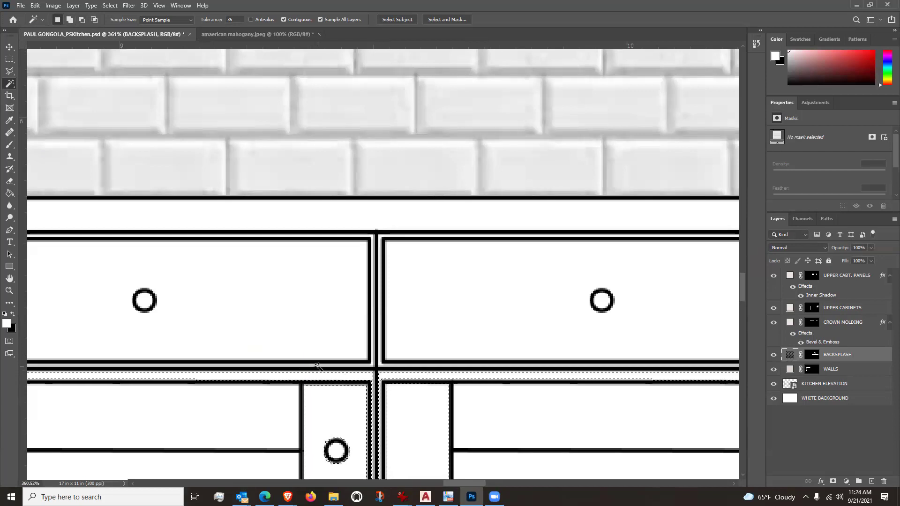
{"action": "scroll", "coordinate": [318, 365], "scroll_direction": "down", "scroll_amount": 2}
{"action": "scroll", "coordinate": [316, 366], "scroll_direction": "down", "scroll_amount": 2}
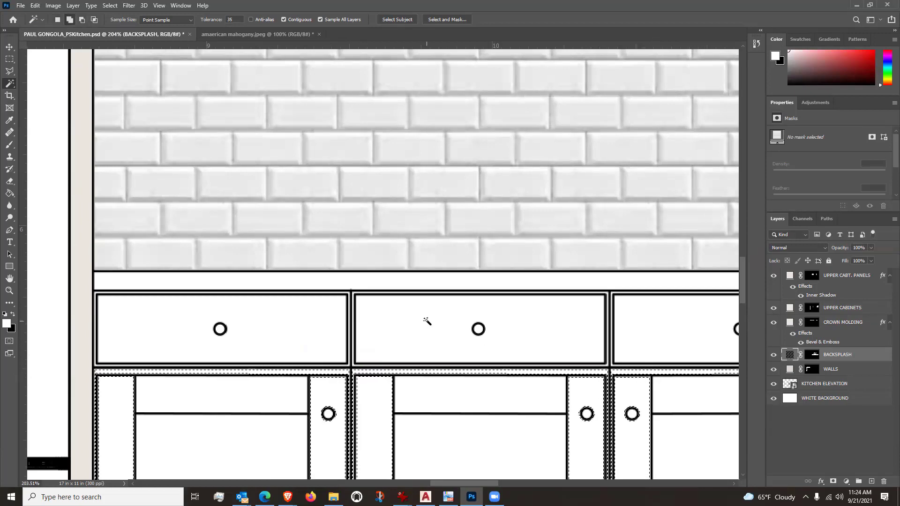
{"action": "scroll", "coordinate": [320, 284], "scroll_direction": "down", "scroll_amount": 2}
{"action": "scroll", "coordinate": [320, 283], "scroll_direction": "down", "scroll_amount": 4}
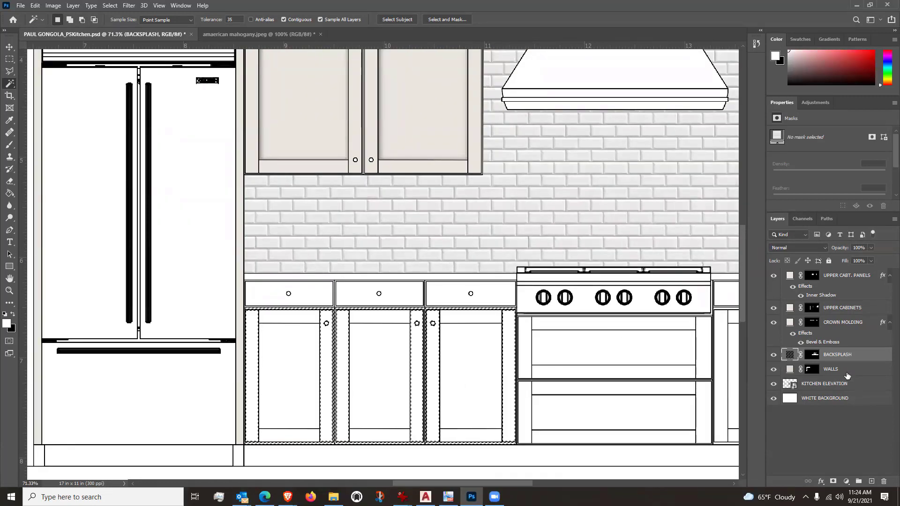
Step: Create a pattern fill layer on the selected stiles and frame strips using the vertical-grain mahogany pattern
{"action": "left_click", "coordinate": [845, 481]}
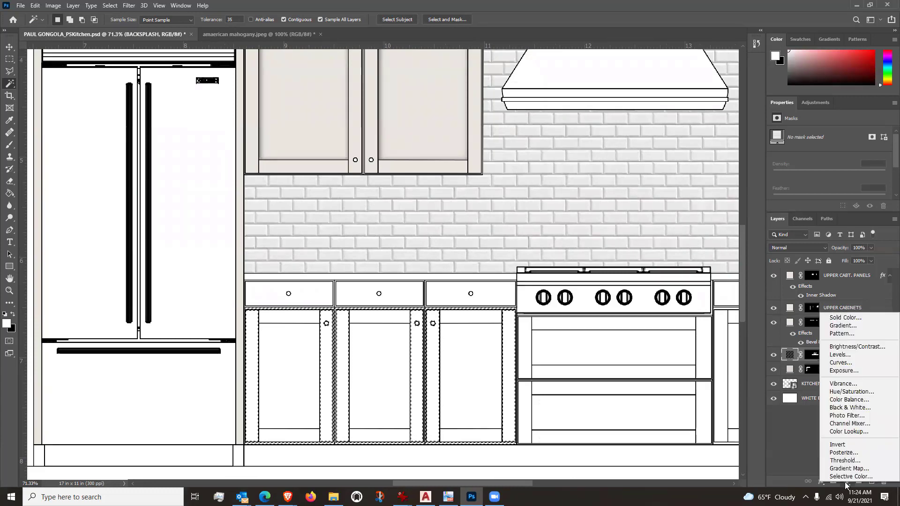
{"action": "left_click", "coordinate": [853, 334]}
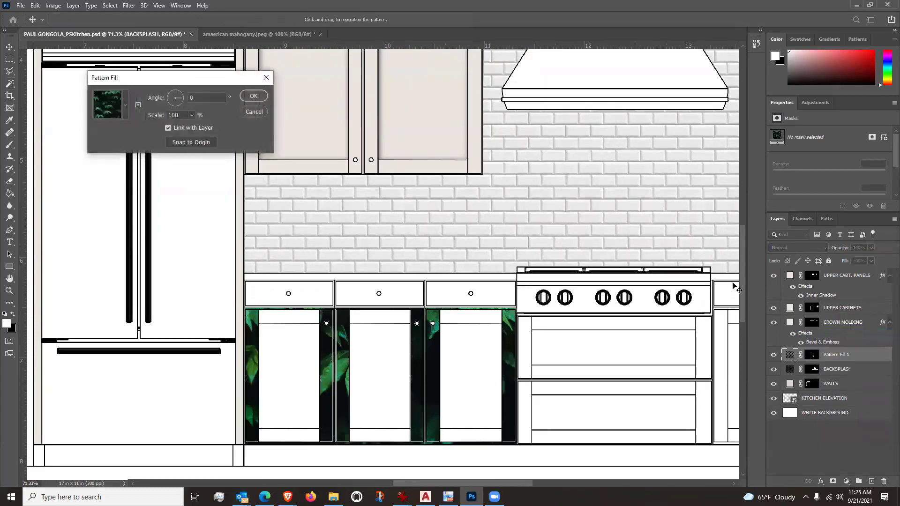
{"action": "left_click", "coordinate": [125, 106]}
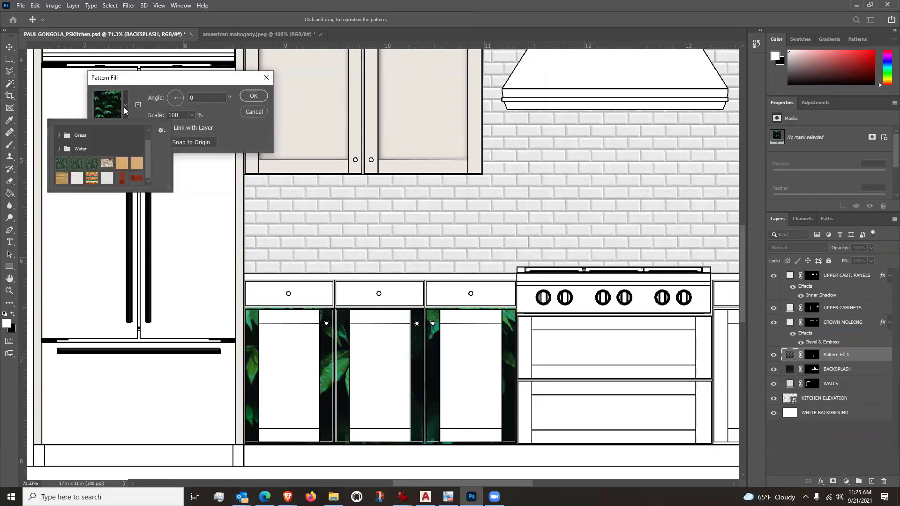
{"action": "left_click", "coordinate": [122, 178]}
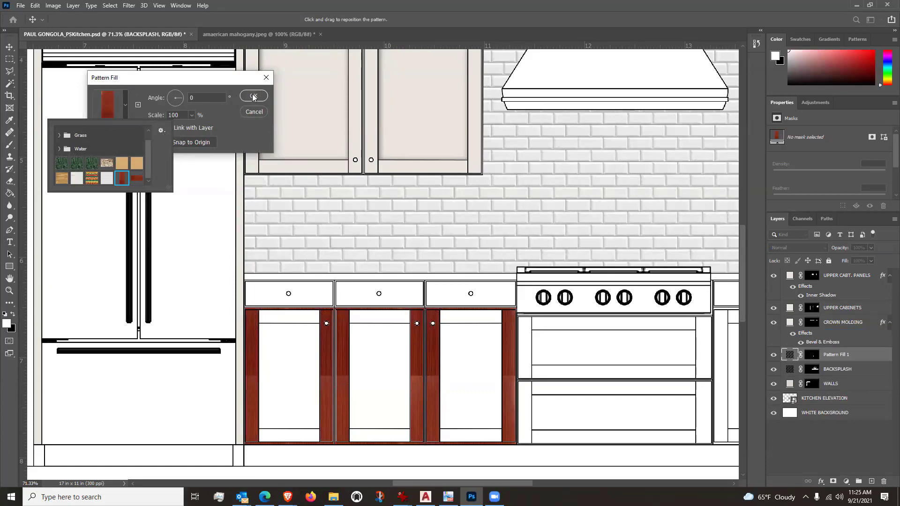
{"action": "left_click", "coordinate": [229, 123]}
Step: Shift the mahogany pattern upward until its tile seam clears the door stiles, then accept the fill
{"action": "scroll", "coordinate": [300, 438], "scroll_direction": "up", "scroll_amount": 2, "text": "alt"}
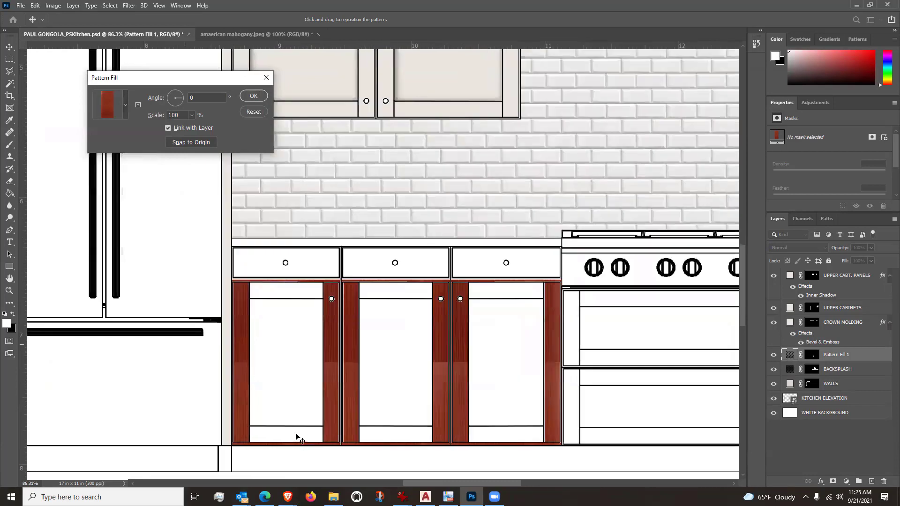
{"action": "scroll", "coordinate": [300, 438], "scroll_direction": "up", "scroll_amount": 2, "text": "alt"}
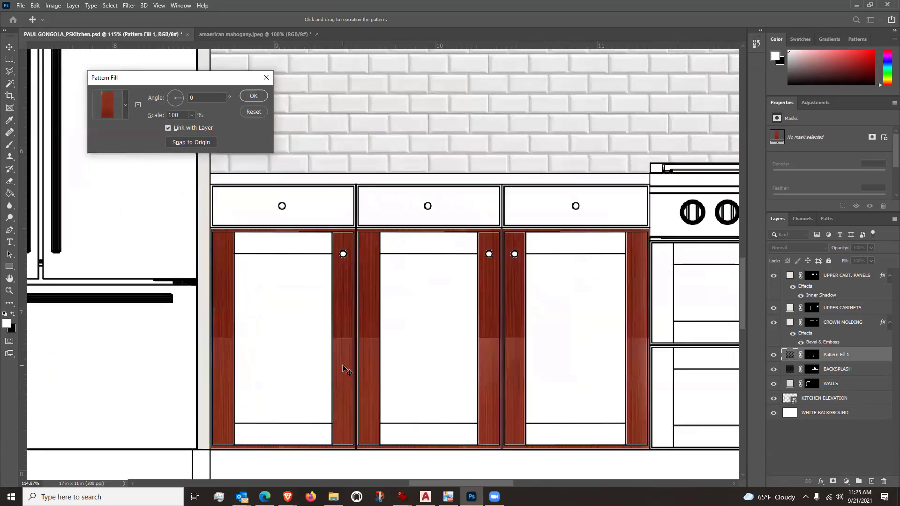
{"action": "scroll", "coordinate": [343, 370], "scroll_direction": "up", "scroll_amount": 1, "text": "alt"}
{"action": "scroll", "coordinate": [404, 331], "scroll_direction": "down", "scroll_amount": 2, "text": "alt"}
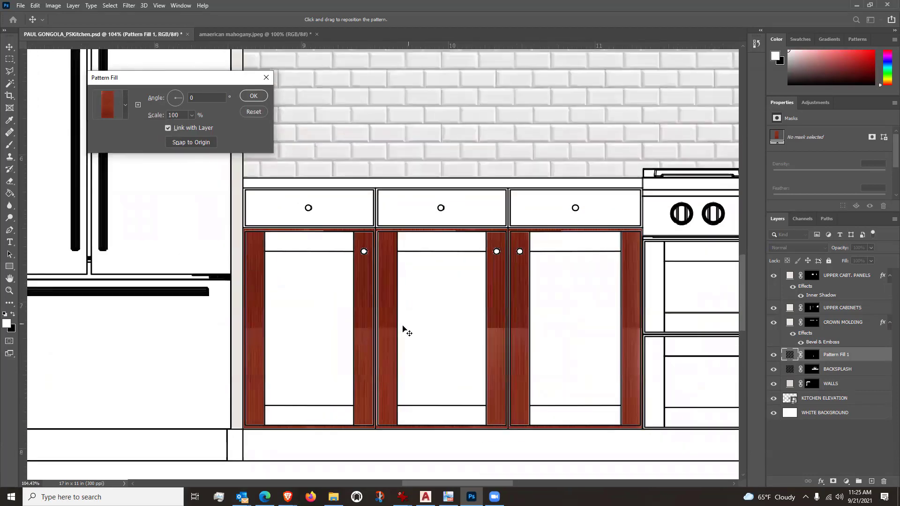
{"action": "scroll", "coordinate": [406, 330], "scroll_direction": "up", "scroll_amount": 3, "text": "alt"}
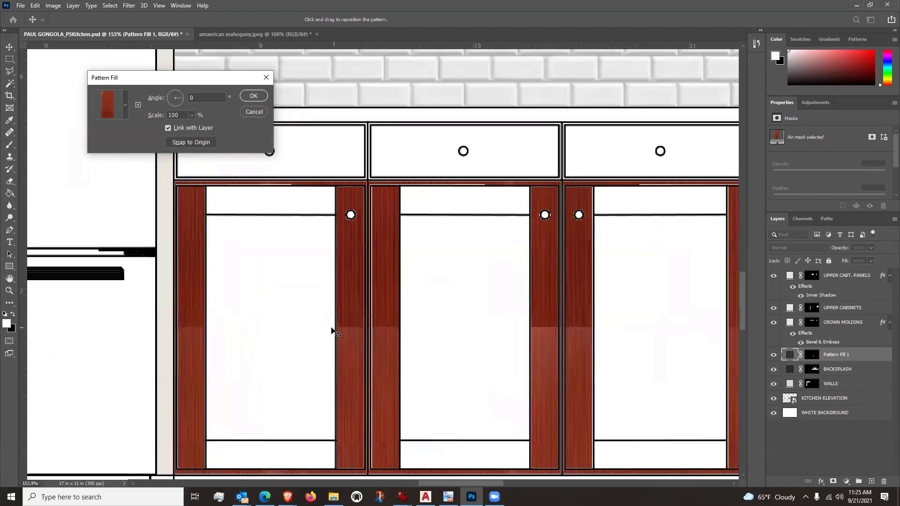
{"action": "scroll", "coordinate": [327, 328], "scroll_direction": "down", "scroll_amount": 3}
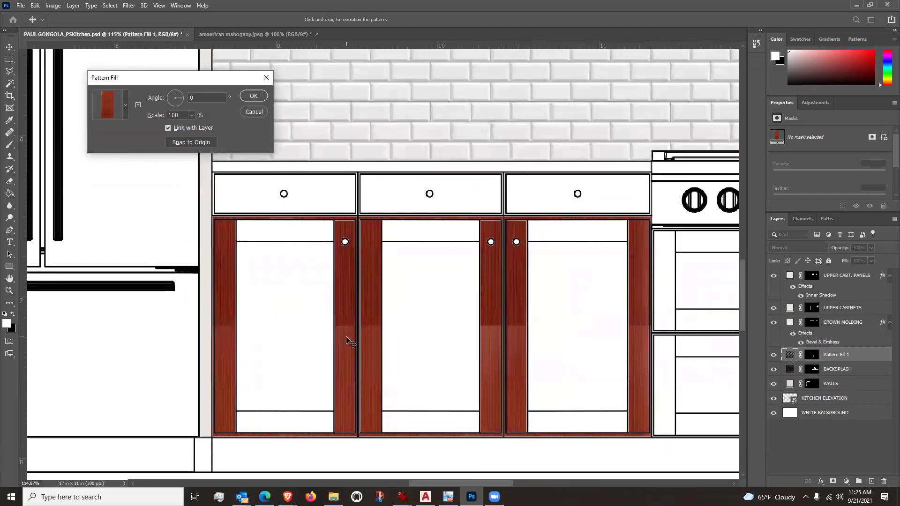
{"action": "left_click_drag", "start_coordinate": [346, 340], "coordinate": [349, 233]}
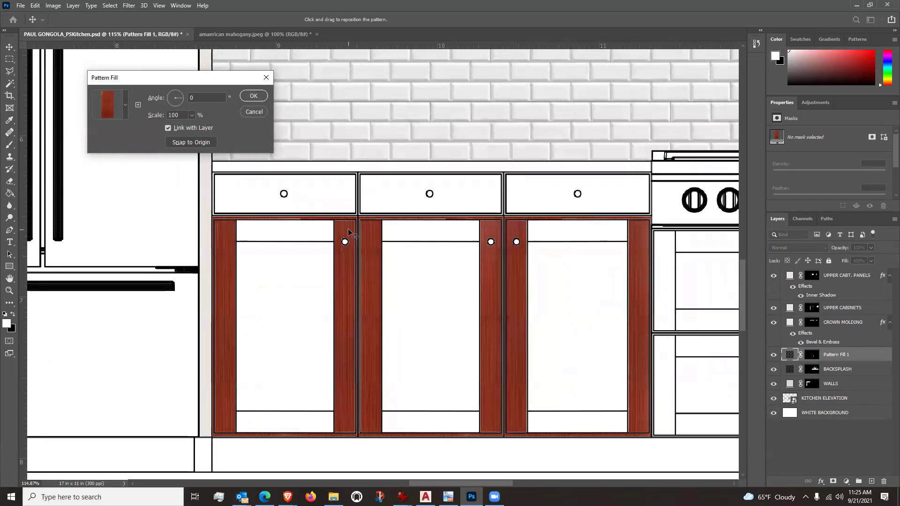
{"action": "scroll", "coordinate": [348, 328], "scroll_direction": "up", "scroll_amount": 5}
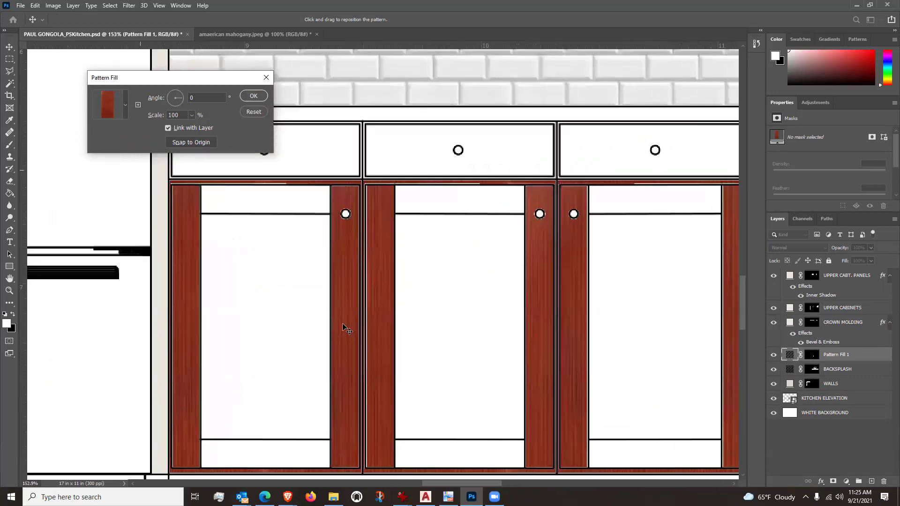
{"action": "scroll", "coordinate": [345, 330], "scroll_direction": "down", "scroll_amount": 7}
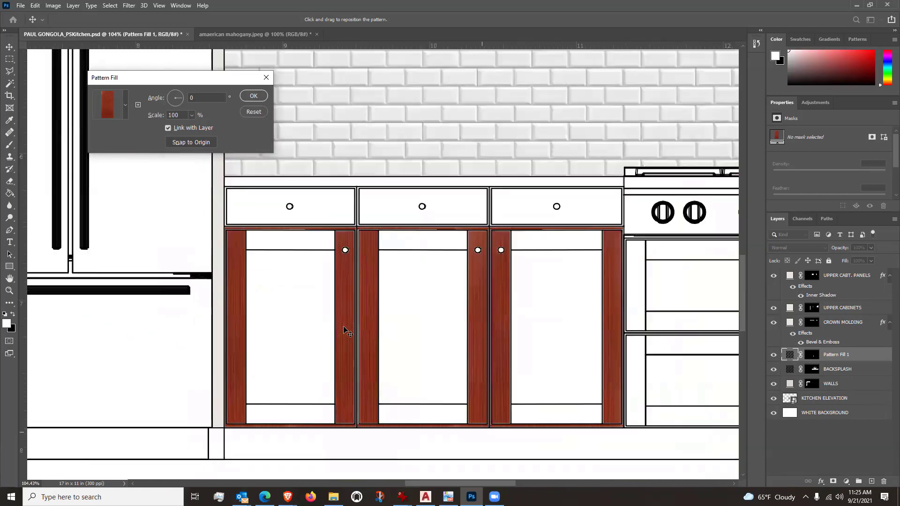
{"action": "scroll", "coordinate": [347, 330], "scroll_direction": "down", "scroll_amount": 1}
{"action": "scroll", "coordinate": [468, 361], "scroll_direction": "up", "scroll_amount": 1}
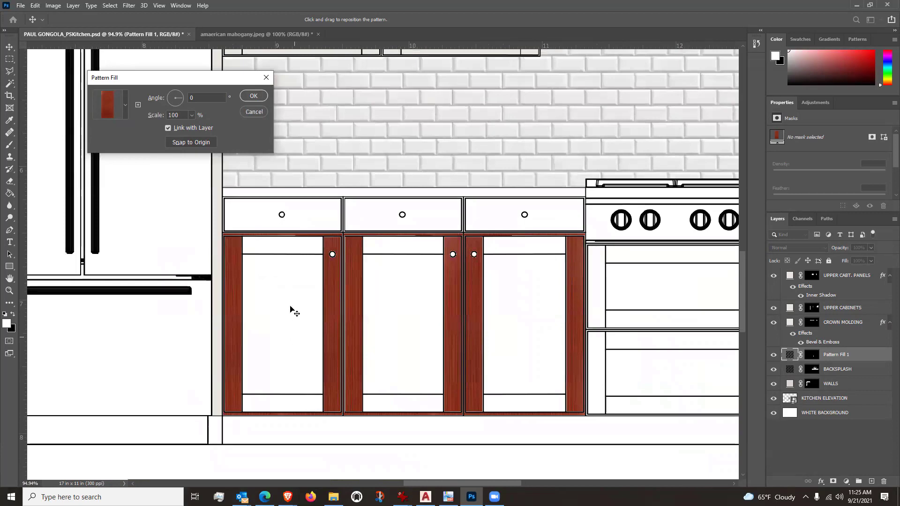
{"action": "left_click", "coordinate": [251, 96]}
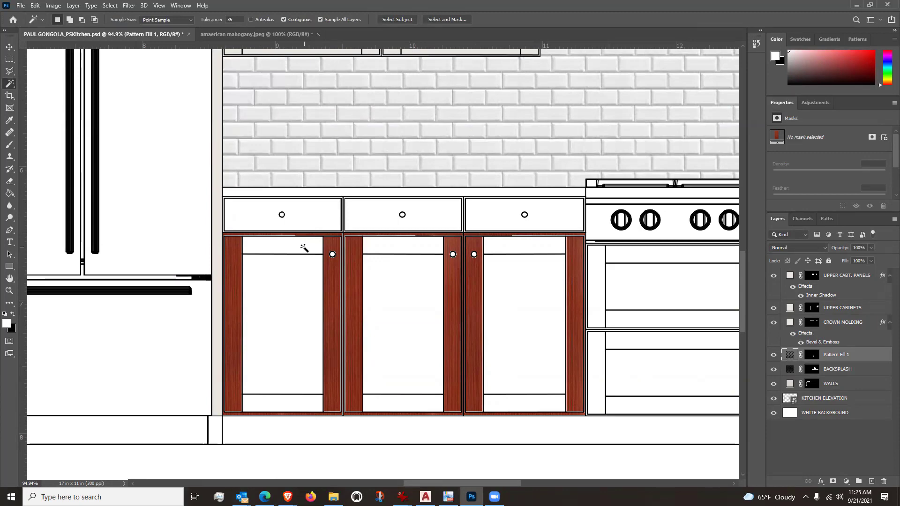
Step: Rename the new pattern fill layer as BASE CBT VERTICAL WOOD
{"action": "double_click", "coordinate": [838, 355]}
{"action": "type", "text": "BASE CBT VERTICAL WOOD"}
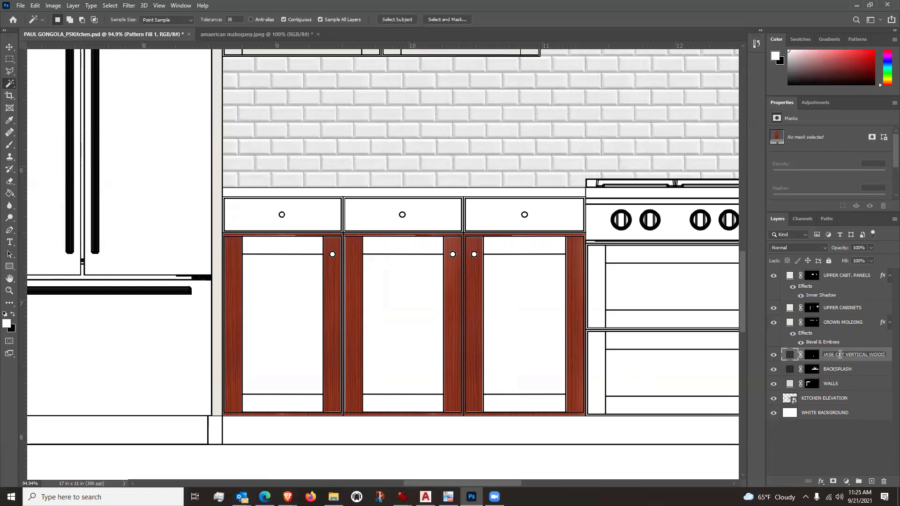
{"action": "key", "text": "Return"}
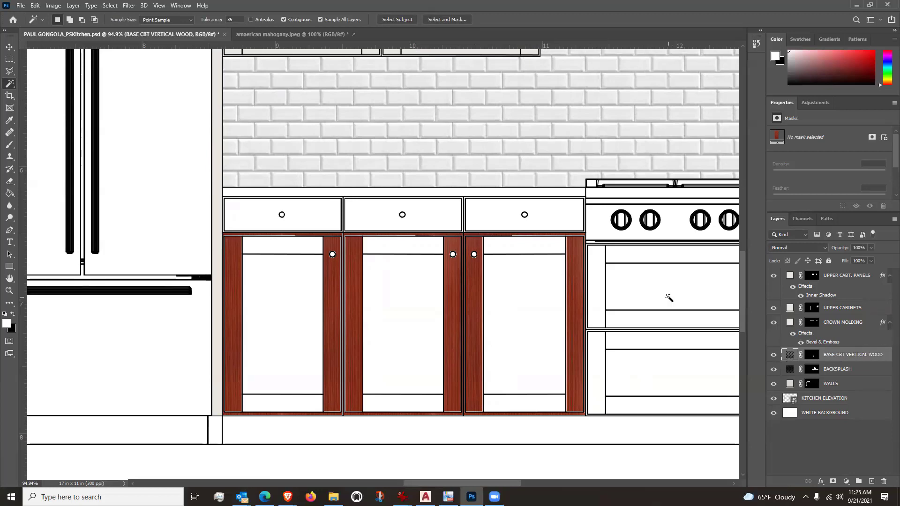
Step: Select the upper and lower rails of the three base cabinet doors together with the three drawer fronts above them
{"action": "left_click", "coordinate": [283, 247]}
{"action": "left_click", "coordinate": [305, 403], "text": "shift"}
{"action": "left_click", "coordinate": [383, 406], "text": "shift"}
{"action": "left_click", "coordinate": [409, 246], "text": "shift"}
{"action": "left_click", "coordinate": [500, 245], "text": "shift"}
{"action": "left_click", "coordinate": [524, 406], "text": "shift"}
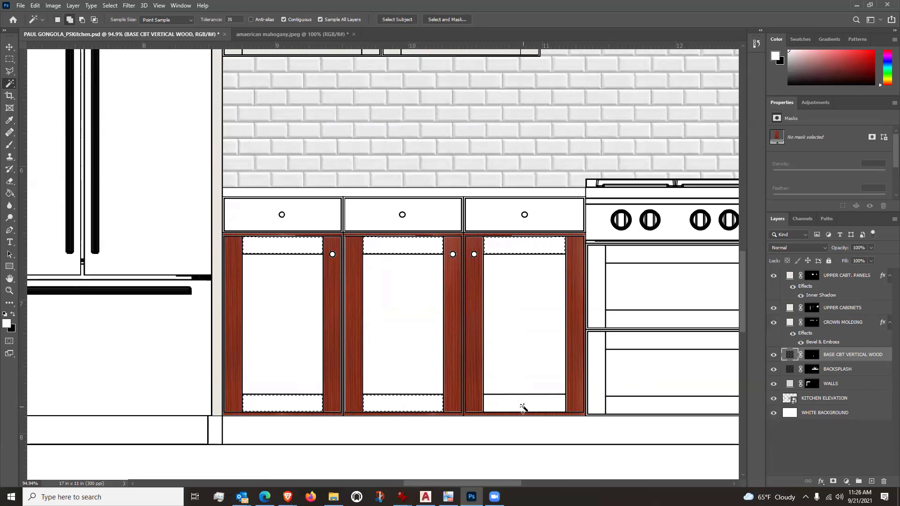
{"action": "left_click", "coordinate": [325, 220], "text": "shift"}
{"action": "left_click", "coordinate": [385, 227], "text": "shift"}
{"action": "left_click", "coordinate": [472, 226], "text": "shift"}
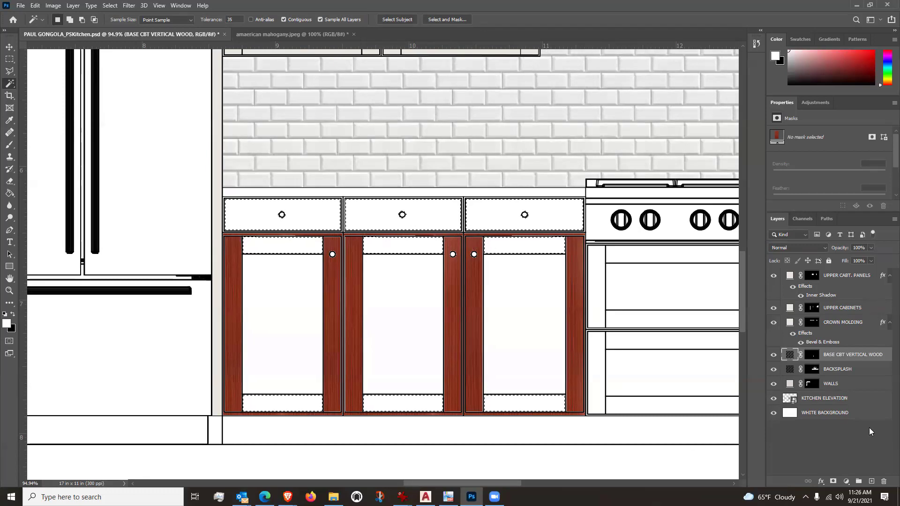
Step: Create a pattern fill layer on the selected rails and drawer fronts using the horizontal-grain mahogany pattern
{"action": "left_click", "coordinate": [846, 482]}
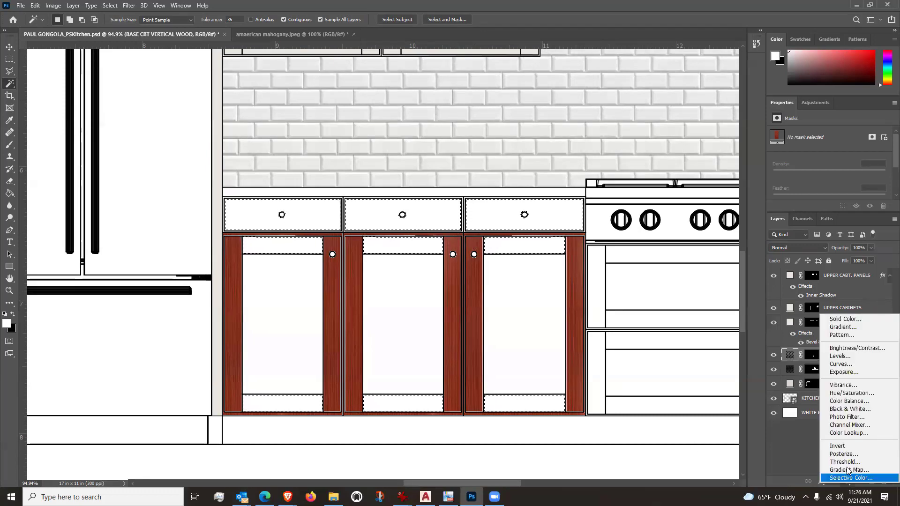
{"action": "left_click", "coordinate": [842, 335]}
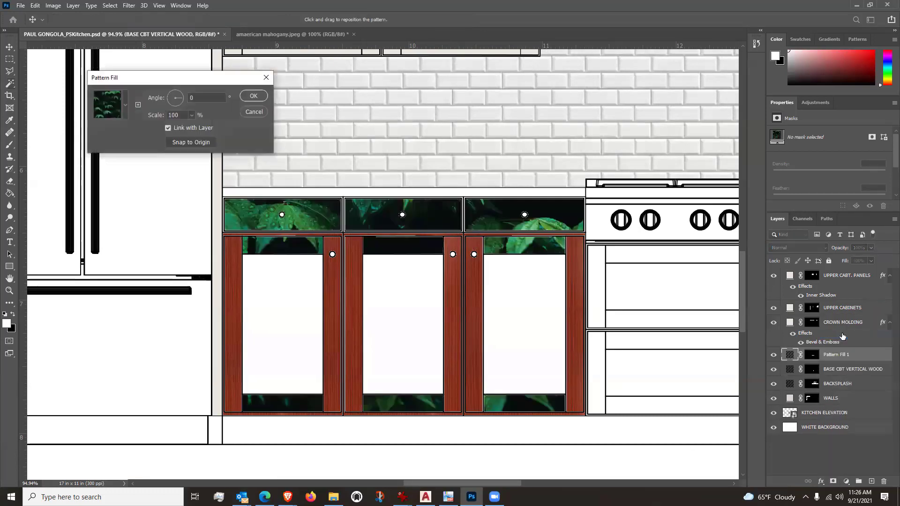
{"action": "left_click", "coordinate": [126, 103]}
{"action": "left_click", "coordinate": [137, 177]}
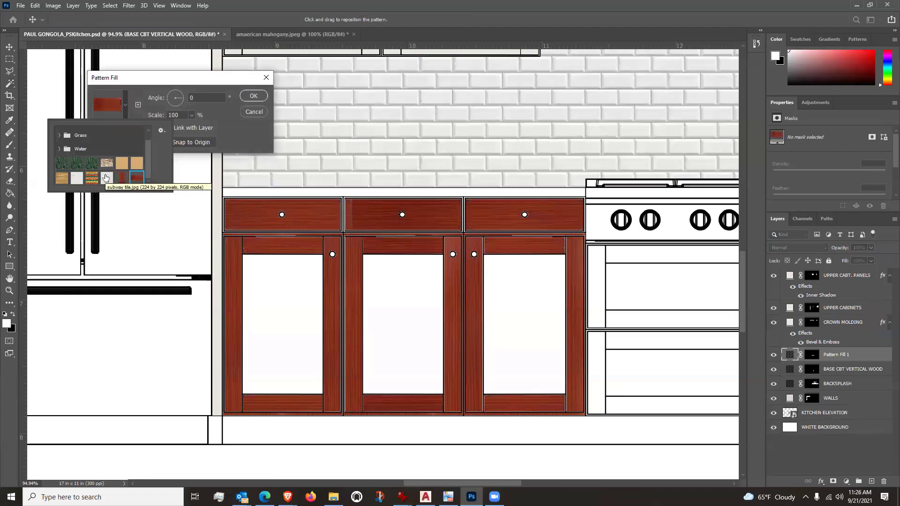
{"action": "left_click", "coordinate": [254, 97]}
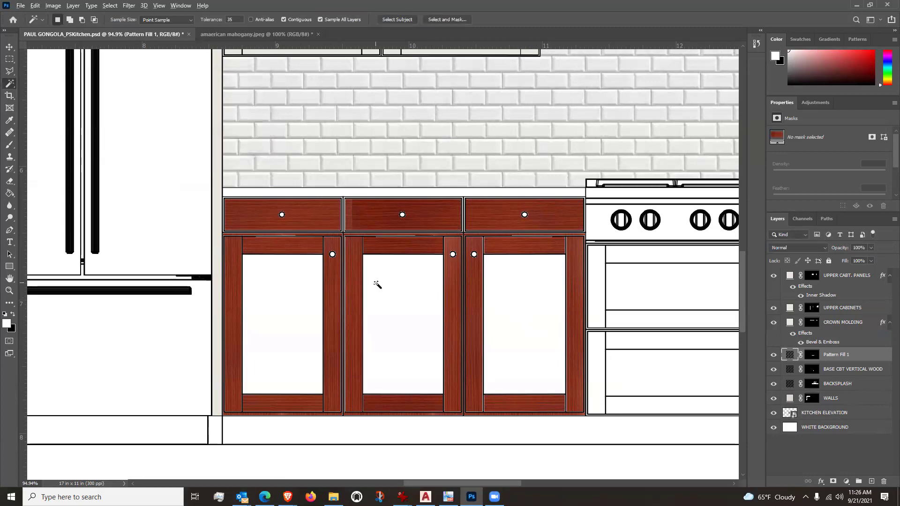
Step: Rename the new pattern fill layer as BASE CBT HORIZ WOOD
{"action": "scroll", "coordinate": [377, 285], "scroll_direction": "down", "scroll_amount": 5}
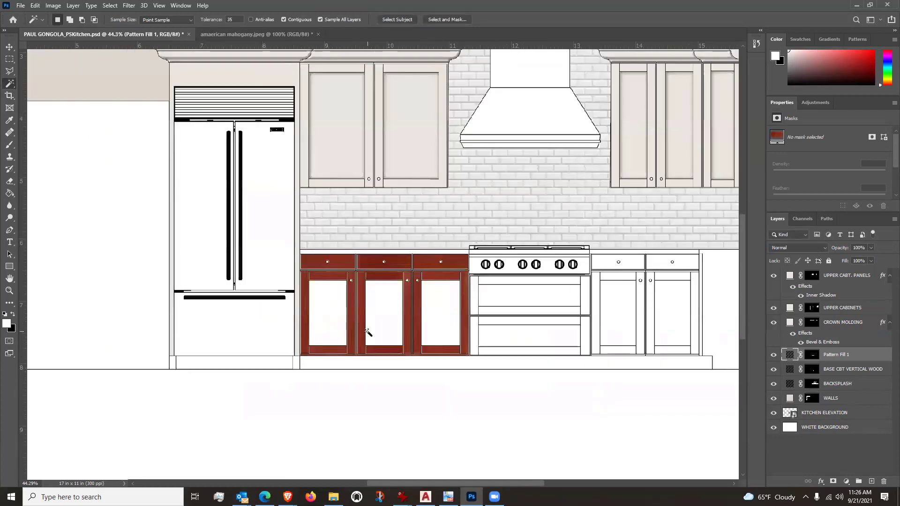
{"action": "scroll", "coordinate": [417, 332], "scroll_direction": "up", "scroll_amount": 3}
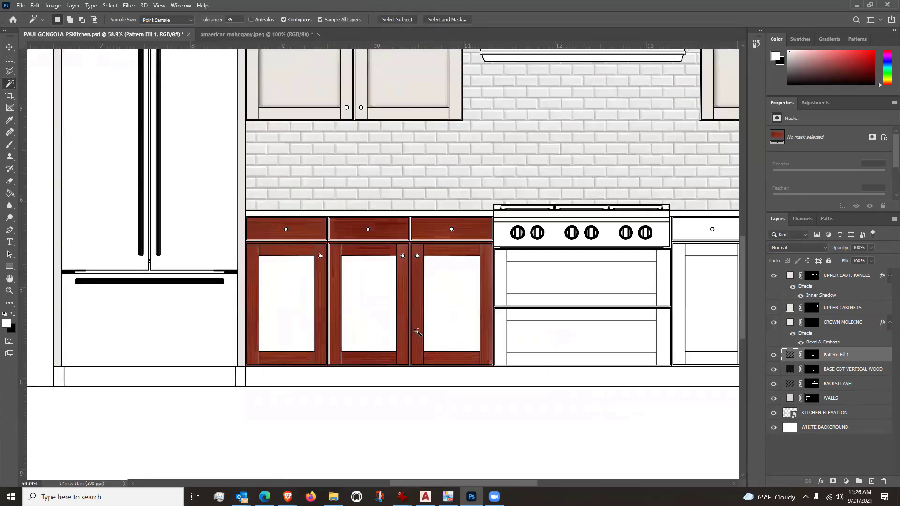
{"action": "scroll", "coordinate": [416, 332], "scroll_direction": "up", "scroll_amount": 2}
{"action": "scroll", "coordinate": [417, 332], "scroll_direction": "down", "scroll_amount": 1}
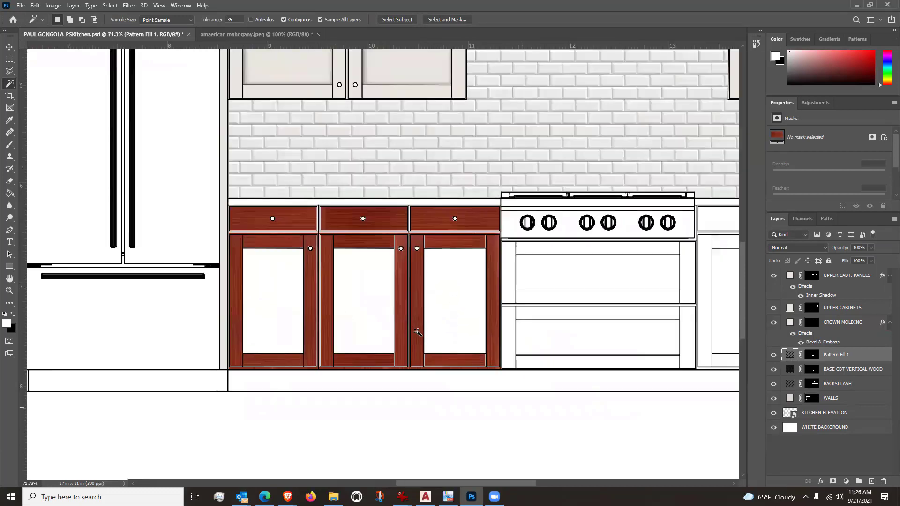
{"action": "double_click", "coordinate": [832, 355]}
{"action": "type", "text": "B"}
{"action": "type", "text": "ASE CBT HORIZ WOOD"}
{"action": "key", "text": "Return"}
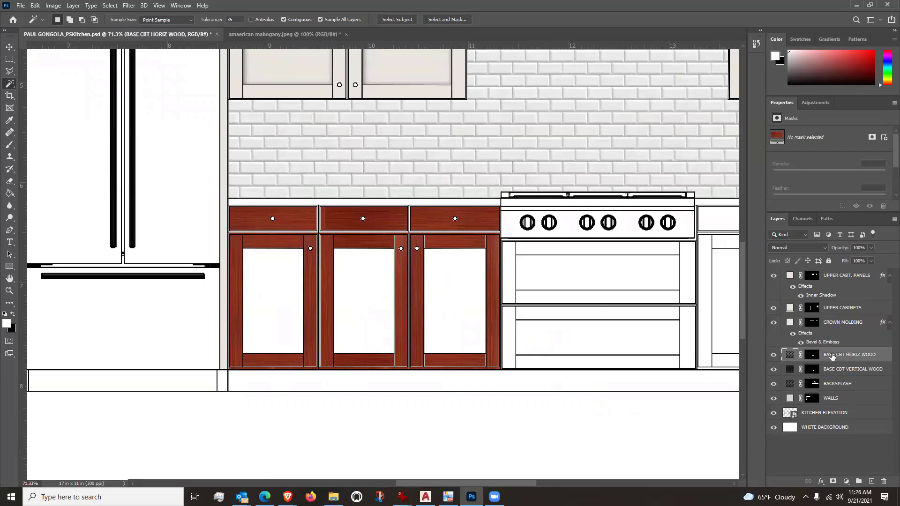
Step: Fill the three base cabinet door panels with a vertical-grain mahogany pattern layer, repositioning the pattern so its tile seam clears the panels
{"action": "left_click", "coordinate": [280, 300]}
{"action": "left_click", "coordinate": [351, 298], "text": "shift"}
{"action": "left_click", "coordinate": [454, 308], "text": "shift"}
{"action": "left_click", "coordinate": [846, 481]}
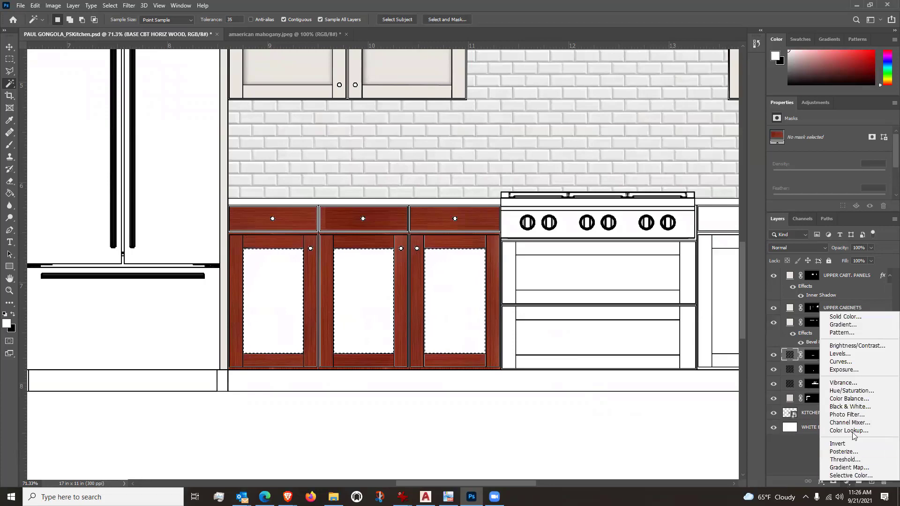
{"action": "left_click", "coordinate": [844, 332]}
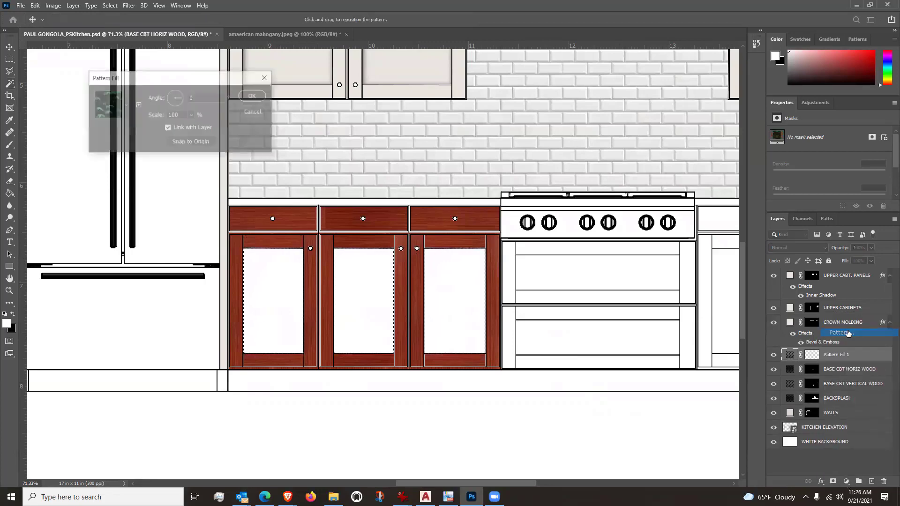
{"action": "left_click", "coordinate": [125, 103]}
{"action": "left_click", "coordinate": [120, 178]}
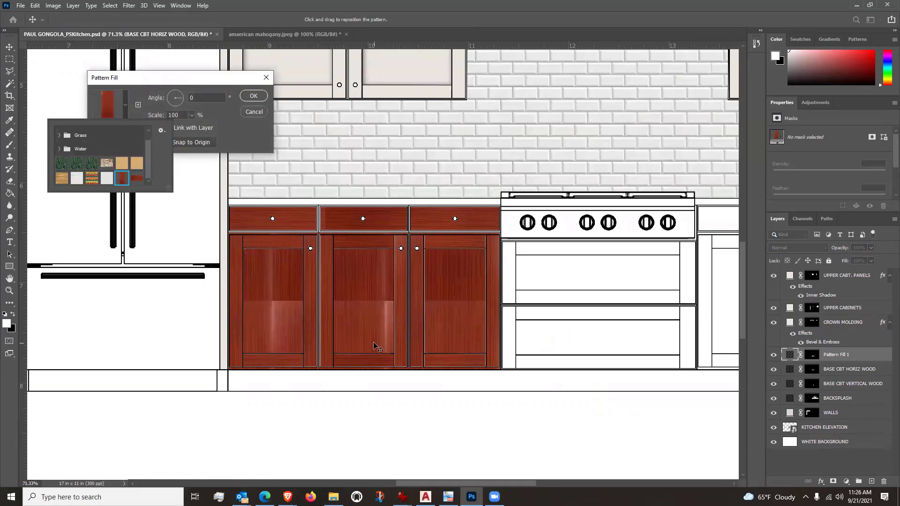
{"action": "left_click_drag", "start_coordinate": [275, 315], "coordinate": [356, 304]}
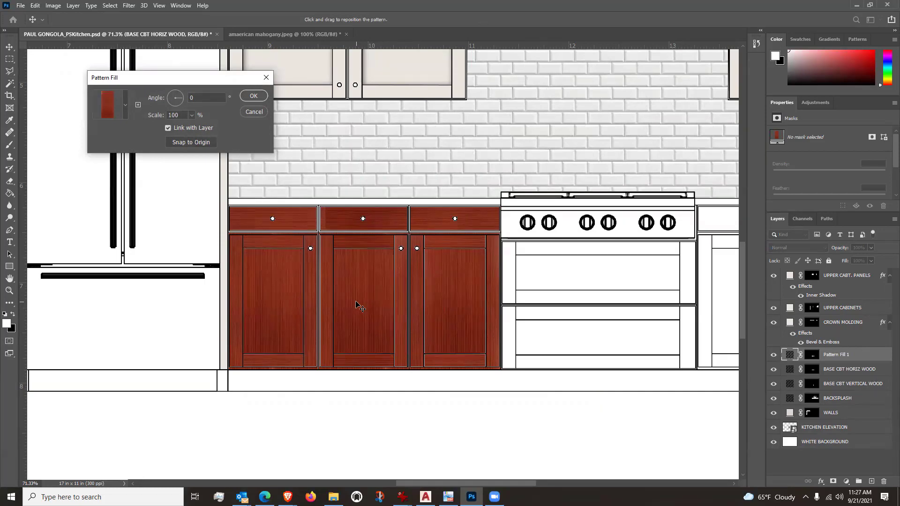
{"action": "left_click", "coordinate": [253, 96]}
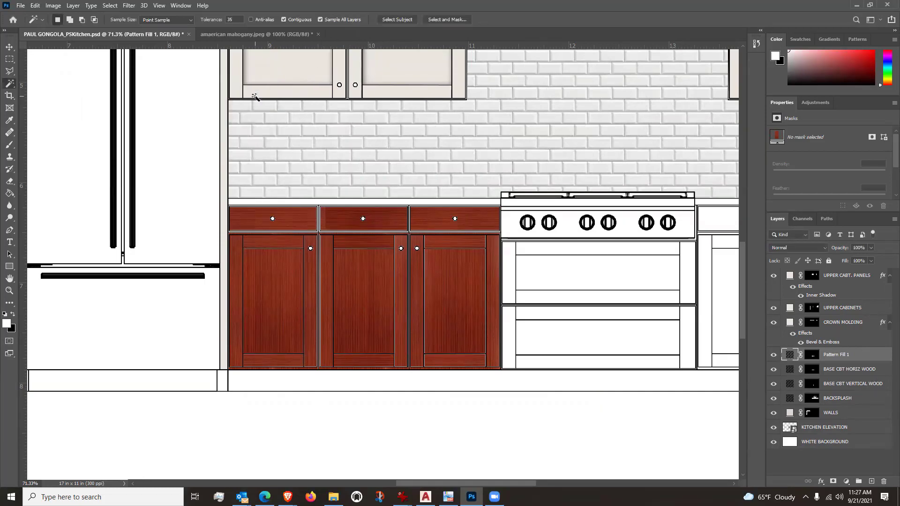
Step: Rename the door panels' pattern fill layer as BASE CBT PANELS WOOD
{"action": "double_click", "coordinate": [841, 354]}
{"action": "type", "text": "BASE CBT PANELS WOOD"}
{"action": "key", "text": "Return"}
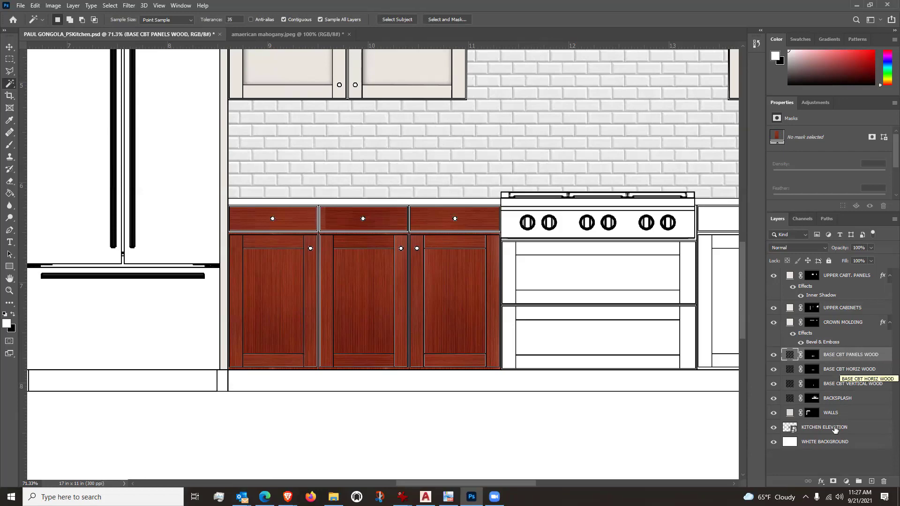
Step: Add an Inner Shadow effect with its preset settings to the BASE CBT PANELS WOOD layer
{"action": "left_click", "coordinate": [820, 482]}
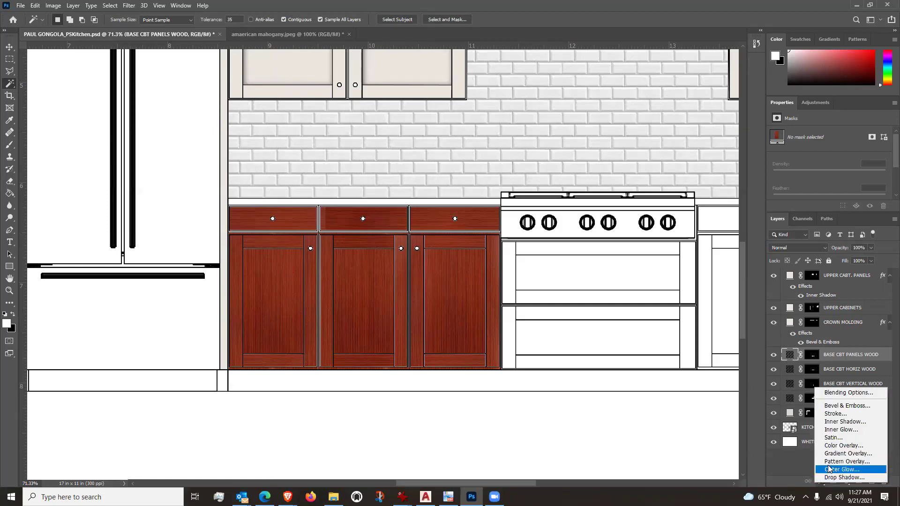
{"action": "left_click", "coordinate": [853, 426]}
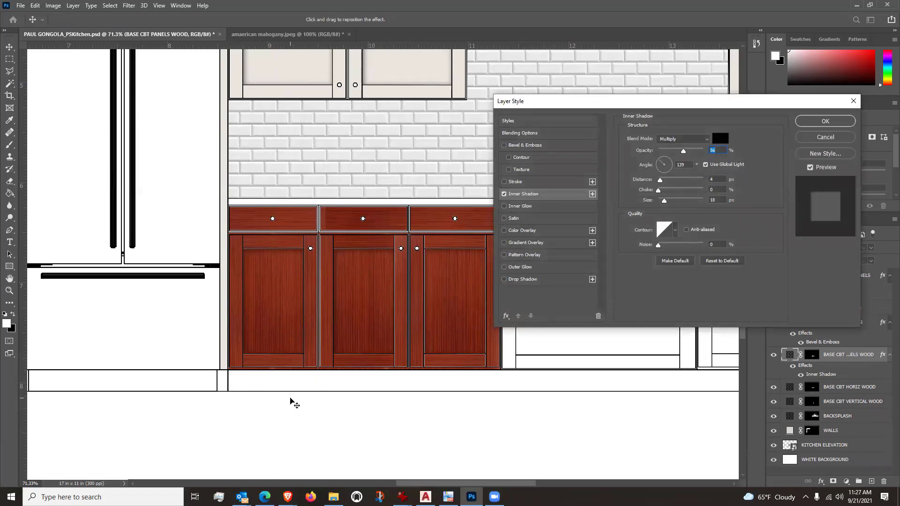
{"action": "left_click", "coordinate": [823, 122]}
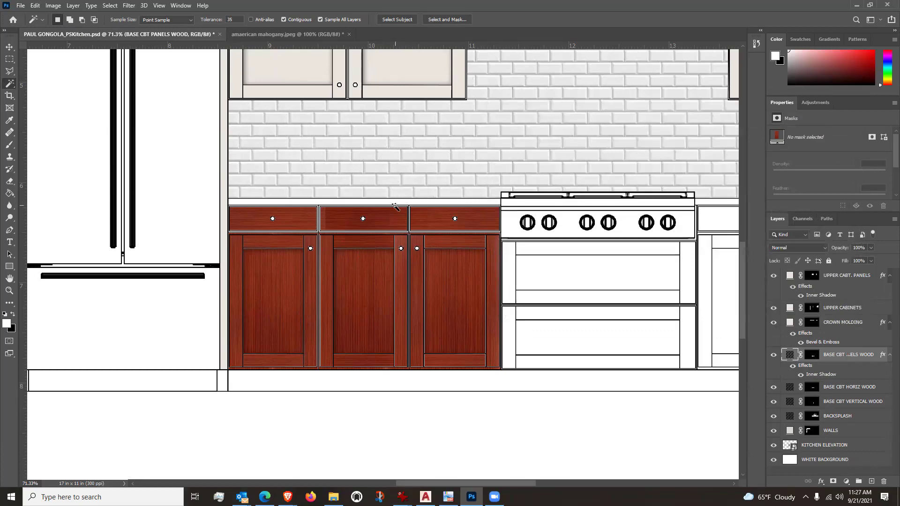
Step: Select the upper and lower rails of the two wide drawer fronts below the cooktop
{"action": "scroll", "coordinate": [395, 206], "scroll_direction": "up", "scroll_amount": 10}
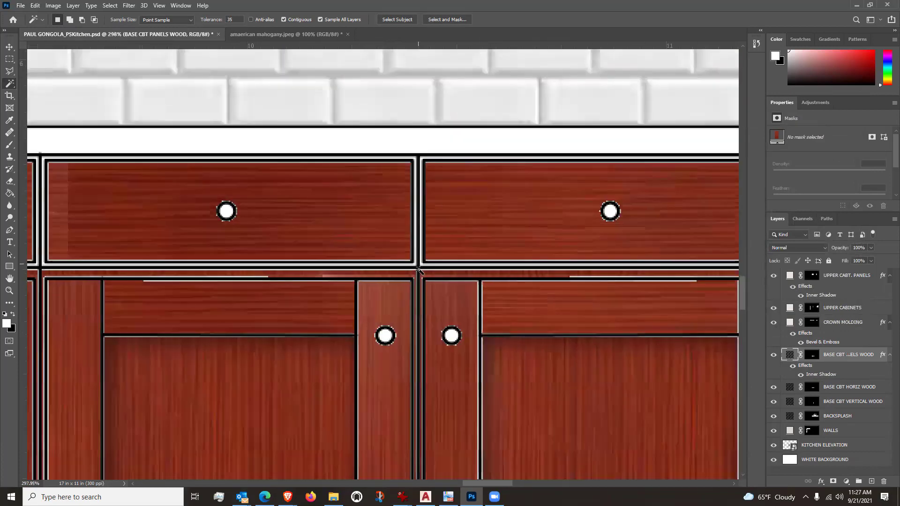
{"action": "scroll", "coordinate": [417, 267], "scroll_direction": "up", "scroll_amount": 3}
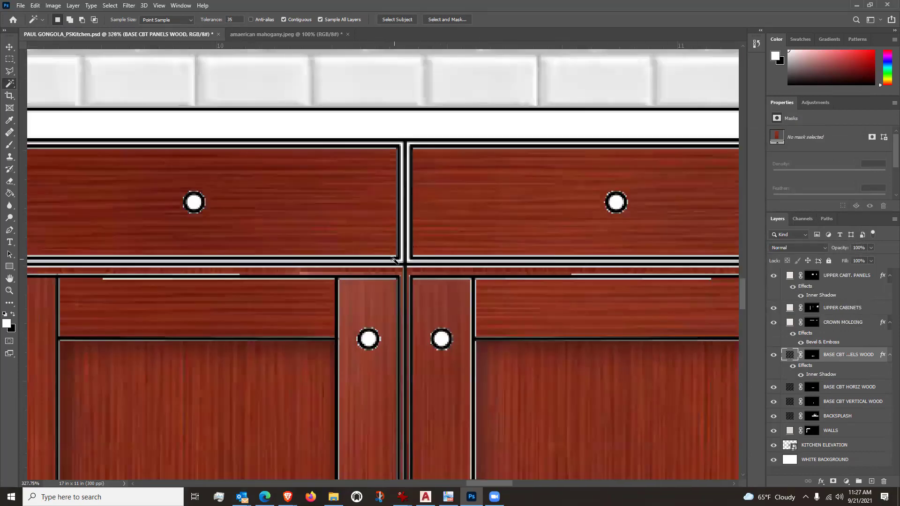
{"action": "scroll", "coordinate": [393, 259], "scroll_direction": "down", "scroll_amount": 8}
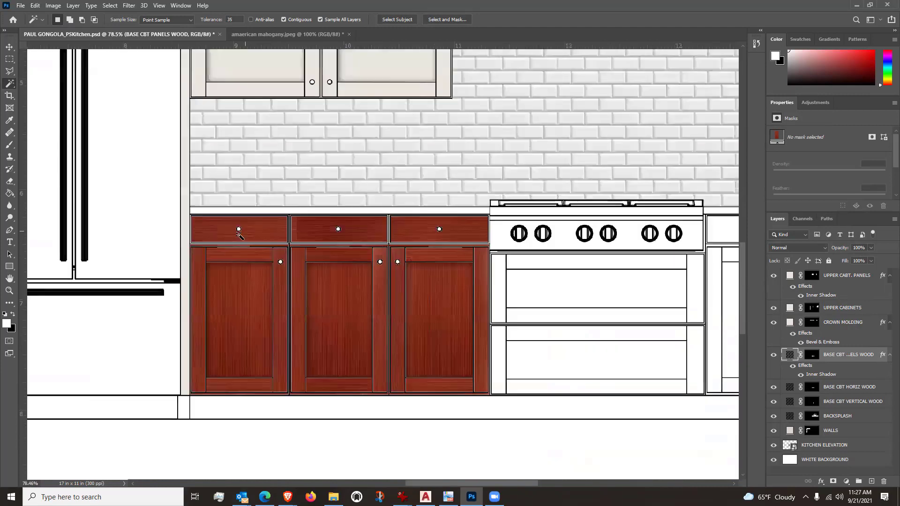
{"action": "scroll", "coordinate": [238, 233], "scroll_direction": "down", "scroll_amount": 5}
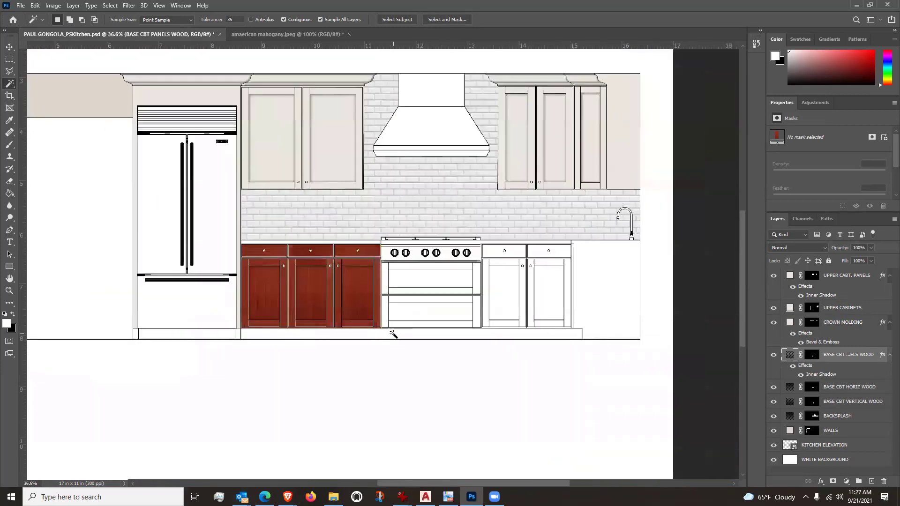
{"action": "scroll", "coordinate": [504, 315], "scroll_direction": "up", "scroll_amount": 1}
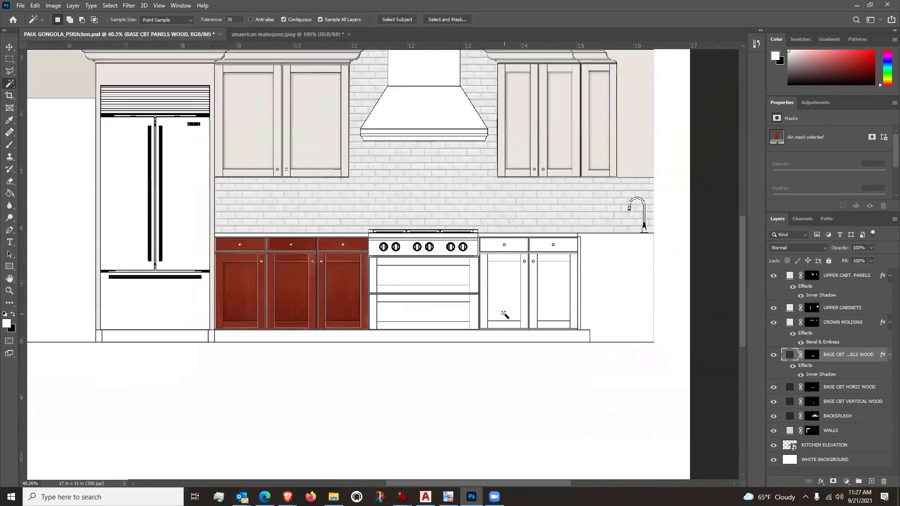
{"action": "scroll", "coordinate": [504, 314], "scroll_direction": "up", "scroll_amount": 1}
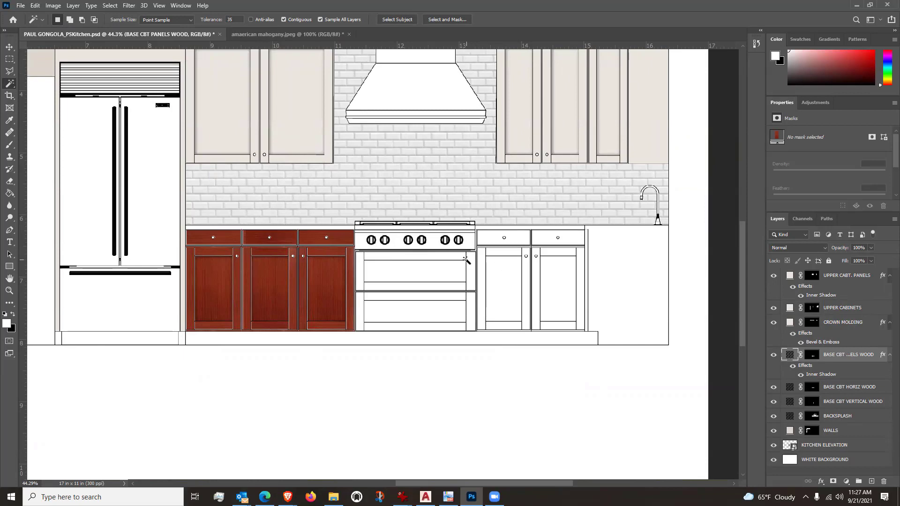
{"action": "scroll", "coordinate": [465, 260], "scroll_direction": "up", "scroll_amount": 5}
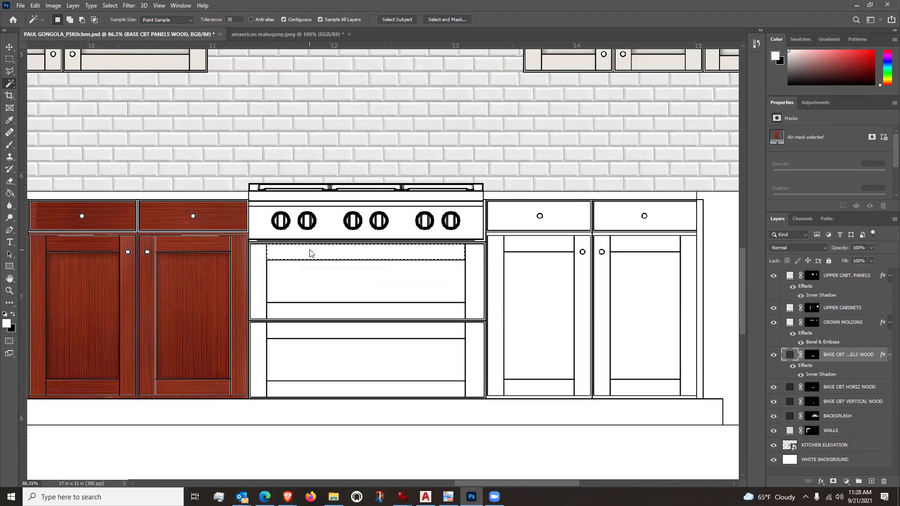
{"action": "left_click", "coordinate": [317, 312], "text": "shift"}
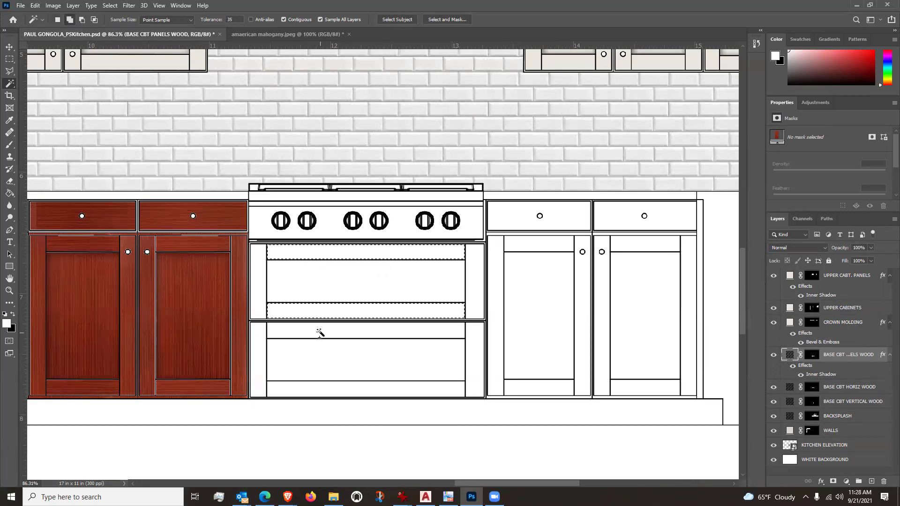
{"action": "left_click", "coordinate": [328, 387], "text": "shift"}
Step: Fill the selected rails with white on the BASE CBT HORIZ WOOD layer mask using the Paint Bucket, then clear the selection
{"action": "left_click", "coordinate": [859, 387]}
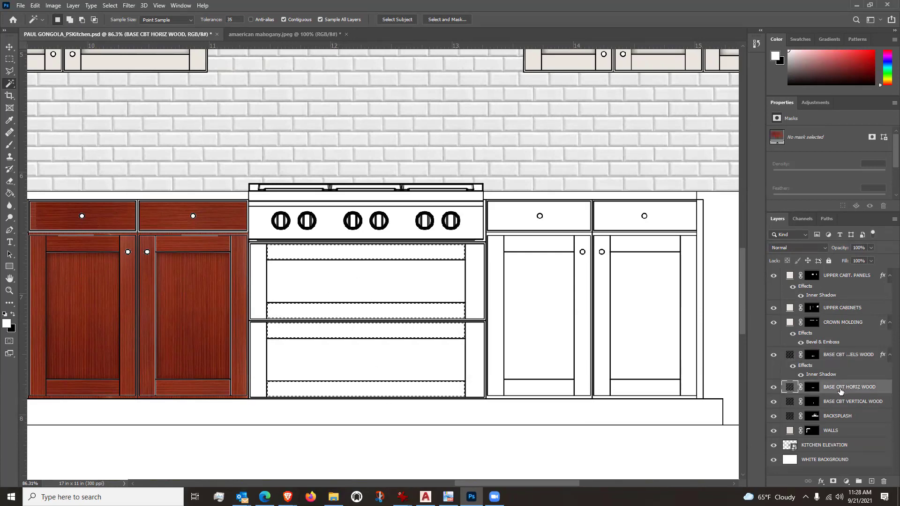
{"action": "left_click", "coordinate": [812, 386]}
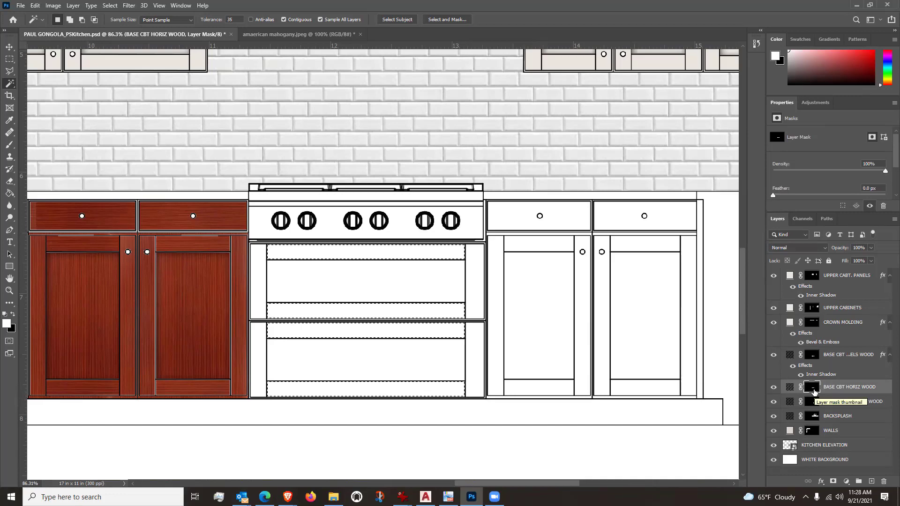
{"action": "left_click", "coordinate": [9, 194]}
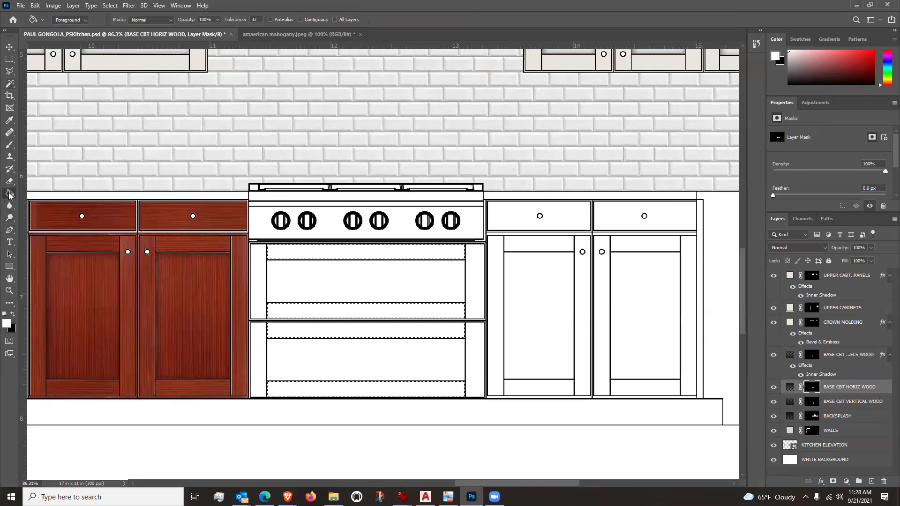
{"action": "left_click", "coordinate": [286, 253]}
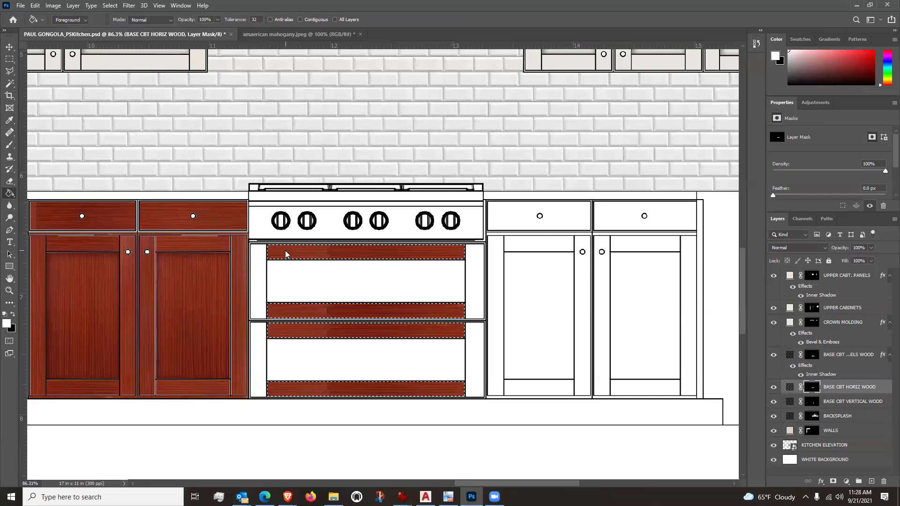
{"action": "scroll", "coordinate": [269, 289], "scroll_direction": "up", "scroll_amount": 2}
{"action": "scroll", "coordinate": [269, 289], "scroll_direction": "up", "scroll_amount": 3}
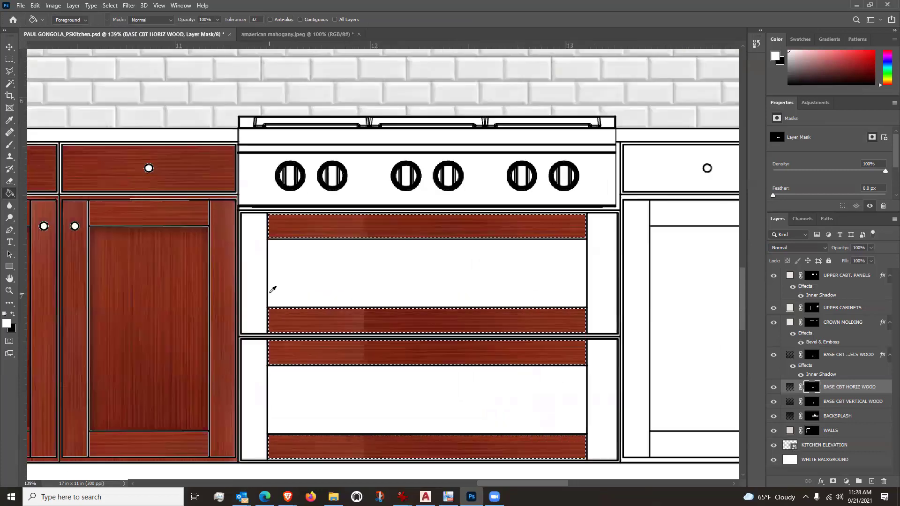
{"action": "scroll", "coordinate": [271, 287], "scroll_direction": "down", "scroll_amount": 5}
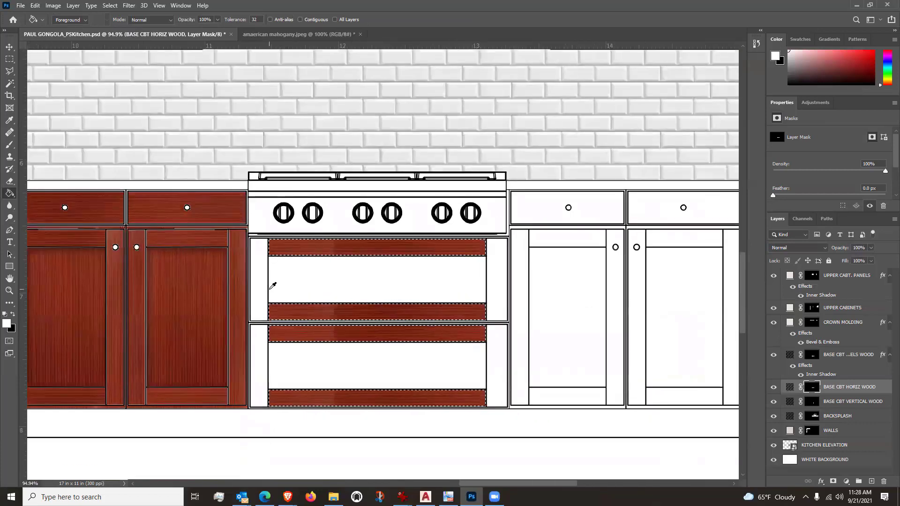
{"action": "scroll", "coordinate": [271, 287], "scroll_direction": "down", "scroll_amount": 1}
{"action": "key", "text": "ctrl+d"}
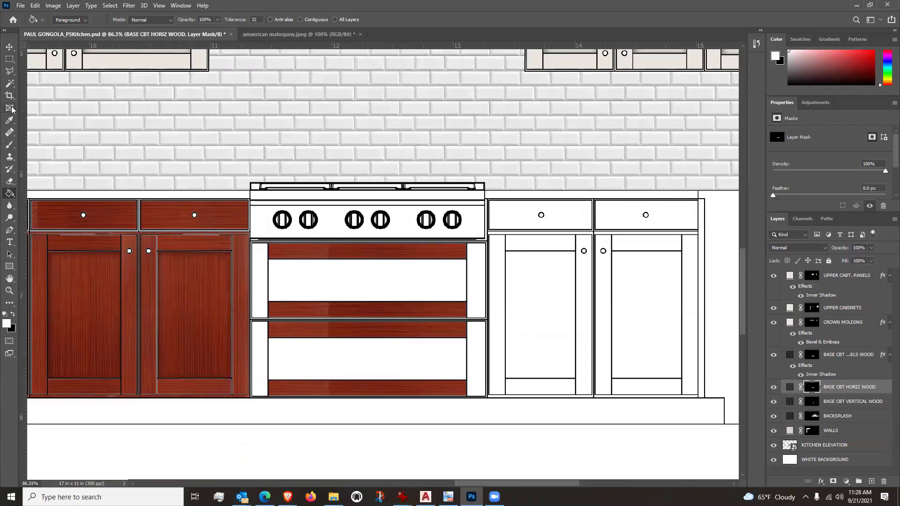
Step: Select the side stiles of both wide drawer fronts below the cooktop and fill them with white on the BASE CBT VERTICAL WOOD layer mask
{"action": "left_click", "coordinate": [10, 83]}
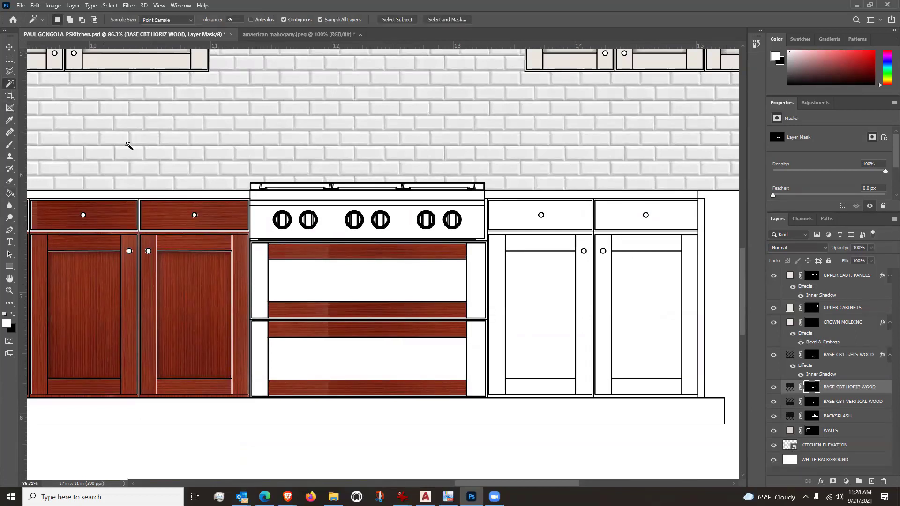
{"action": "left_click", "coordinate": [265, 266]}
{"action": "left_click", "coordinate": [473, 287], "text": "shift"}
{"action": "left_click", "coordinate": [813, 402]}
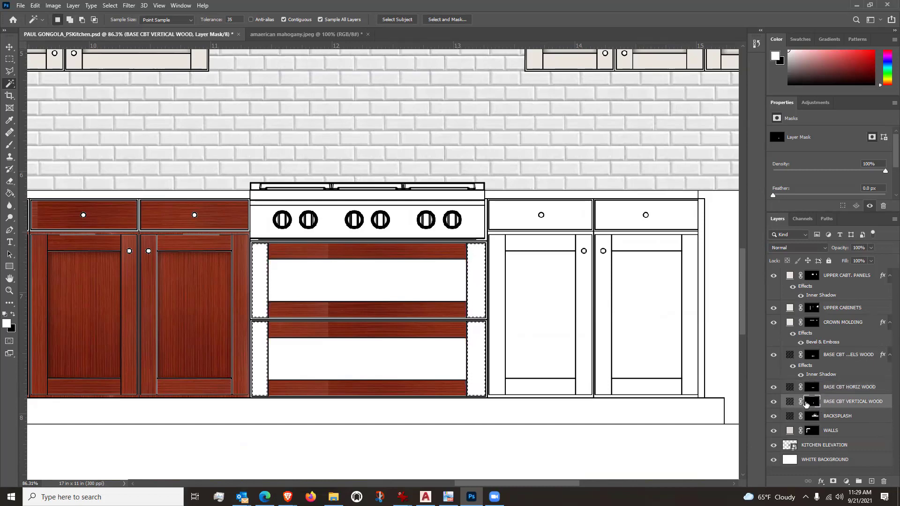
{"action": "key", "text": "g"}
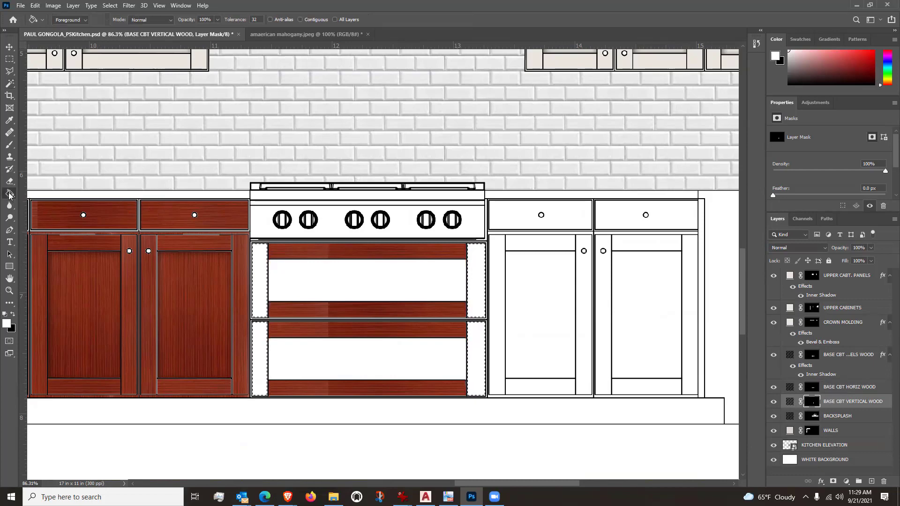
{"action": "left_click", "coordinate": [258, 270]}
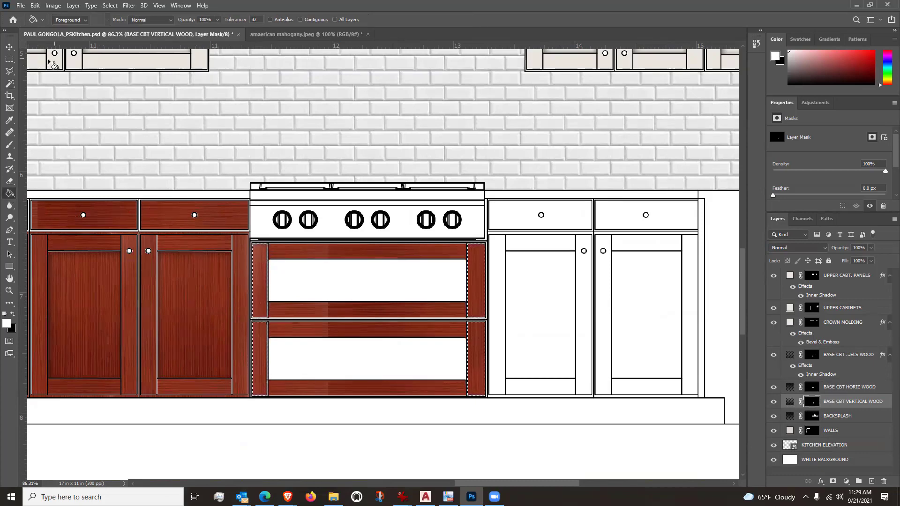
Step: Select the two wide drawer panels, fill them with white on the BASE CBT PANELS WOOD layer mask, and clear the selection
{"action": "left_click", "coordinate": [9, 83]}
{"action": "left_click", "coordinate": [397, 284]}
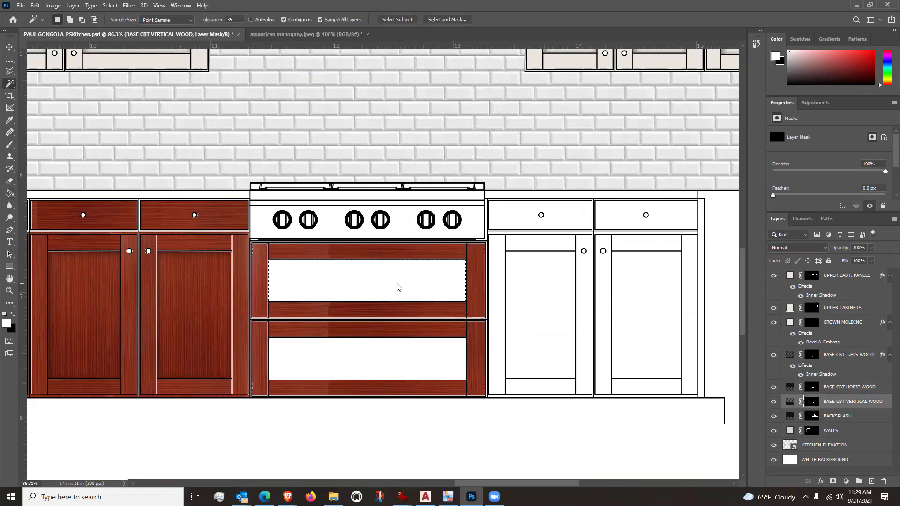
{"action": "left_click", "coordinate": [402, 361], "text": "shift"}
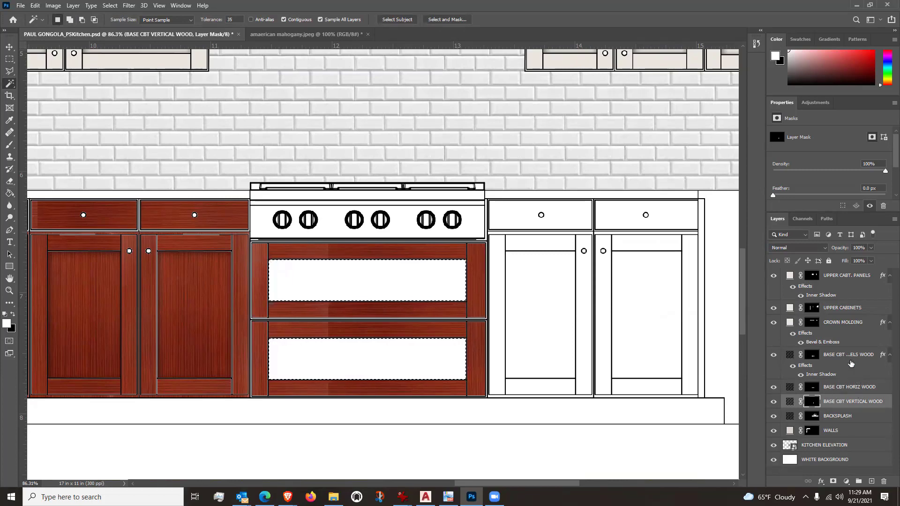
{"action": "left_click", "coordinate": [812, 354]}
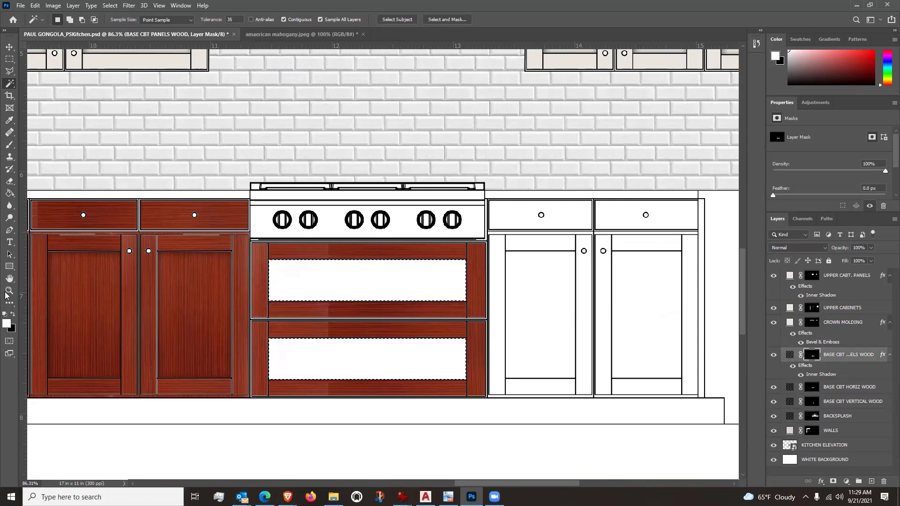
{"action": "left_click", "coordinate": [9, 193]}
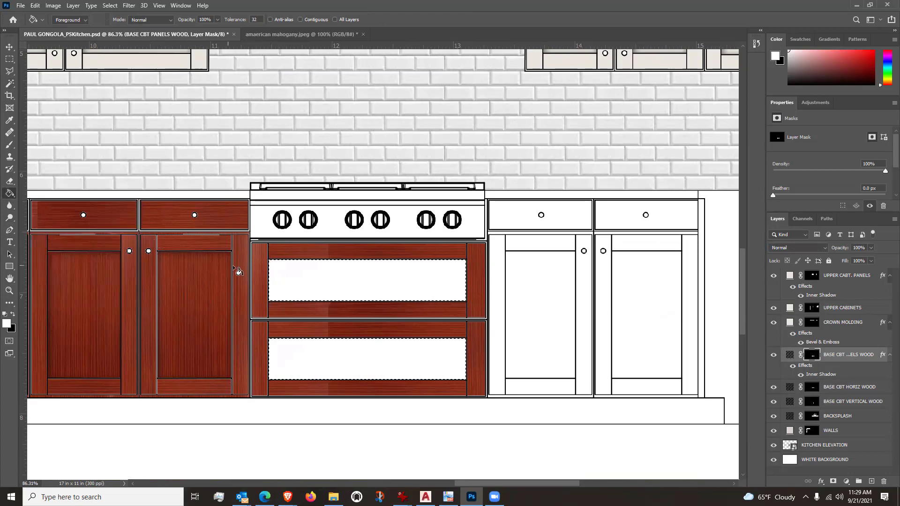
{"action": "left_click", "coordinate": [330, 279]}
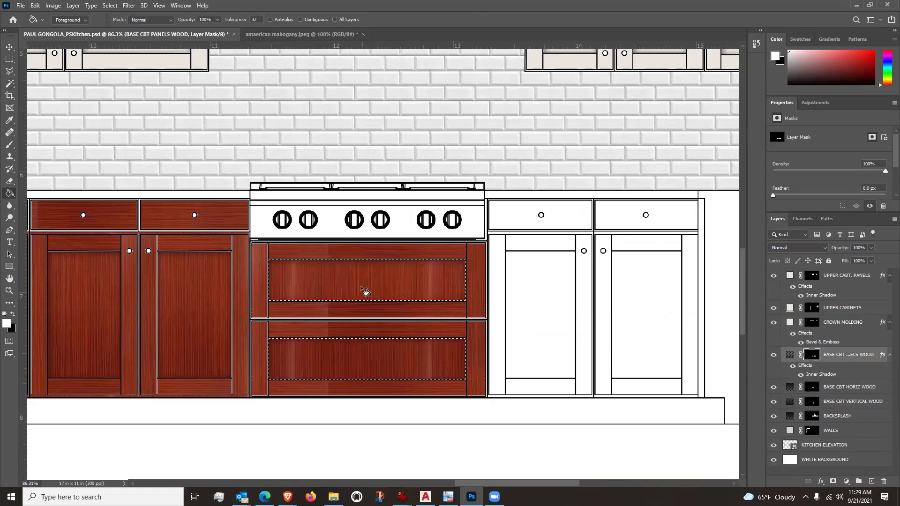
{"action": "scroll", "coordinate": [360, 286], "scroll_direction": "down", "scroll_amount": 6}
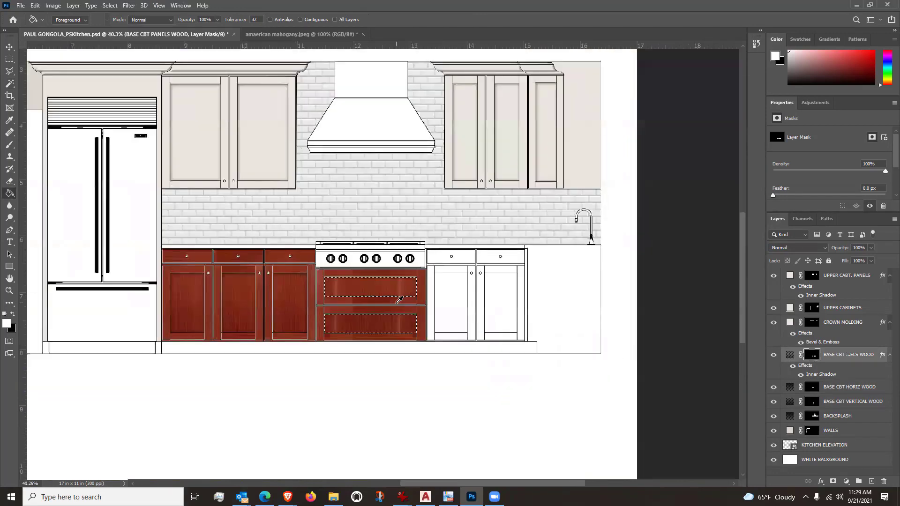
{"action": "scroll", "coordinate": [398, 299], "scroll_direction": "down", "scroll_amount": 2}
{"action": "scroll", "coordinate": [623, 257], "scroll_direction": "up", "scroll_amount": 1}
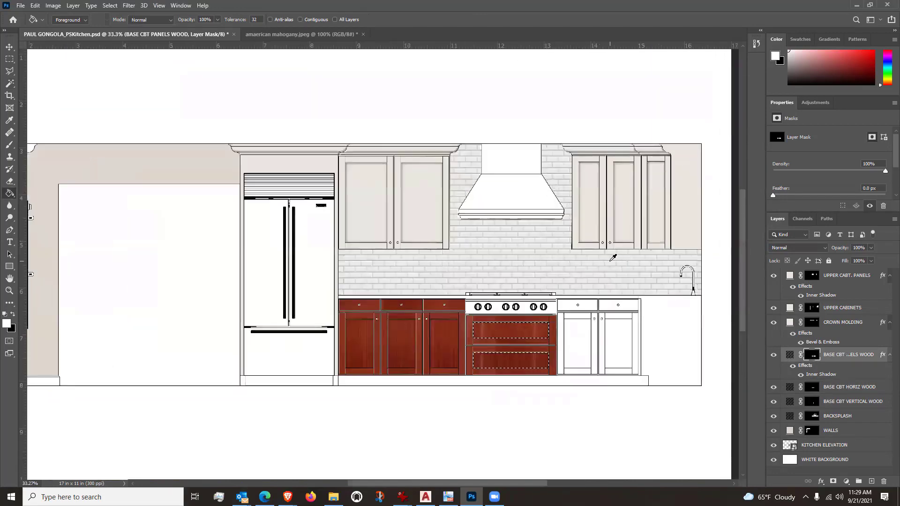
{"action": "key", "text": "ctrl+d"}
Step: Switch to File Explorer and open the PROJ 9 METALS & OTHER PATTERNS folder within Project 9
{"action": "left_click", "coordinate": [333, 496]}
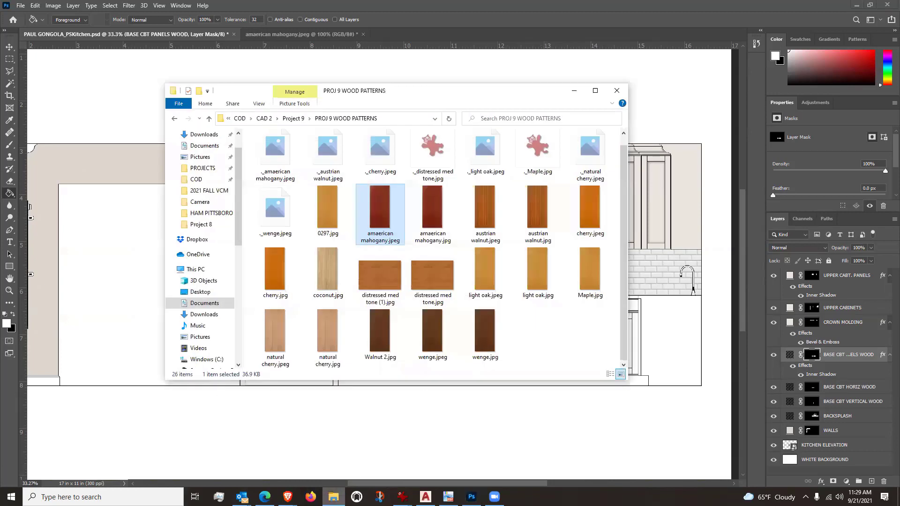
{"action": "left_click", "coordinate": [294, 119]}
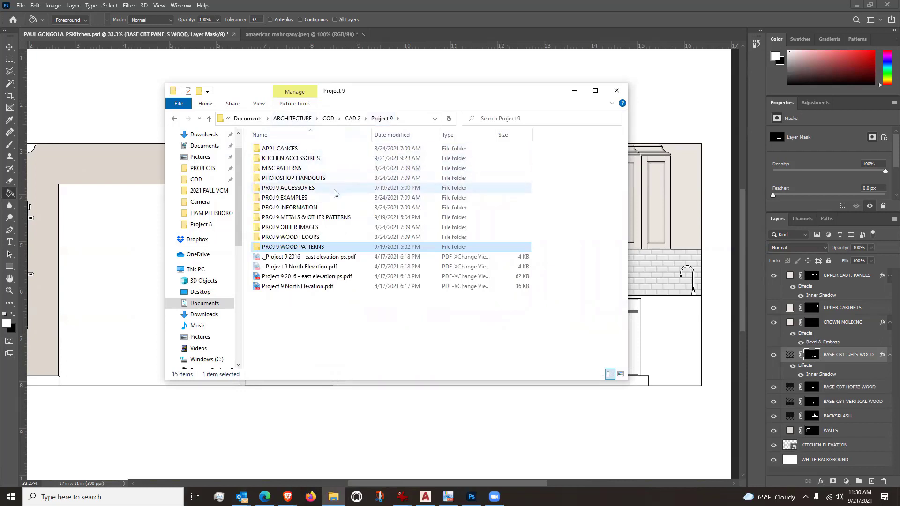
{"action": "double_click", "coordinate": [332, 217]}
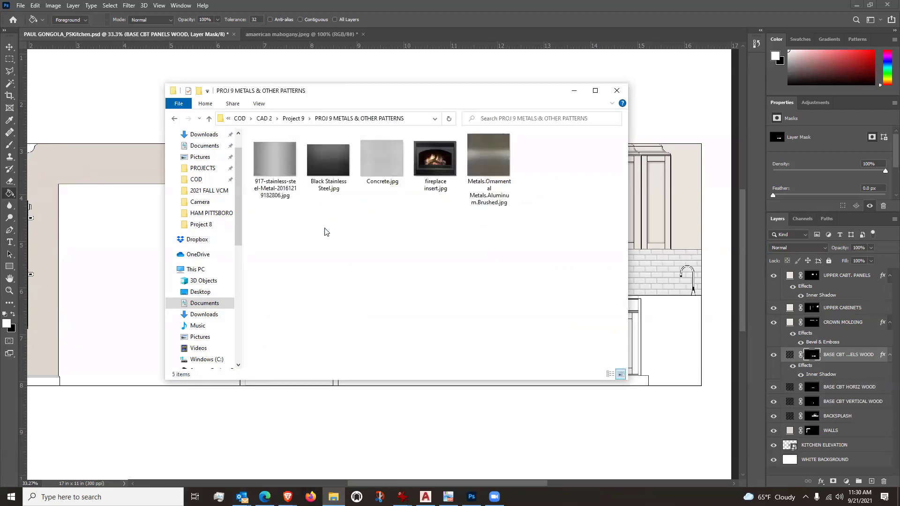
Step: Preview the stainless steel, black stainless steel and brushed aluminum images, then return to Photoshop
{"action": "double_click", "coordinate": [288, 156]}
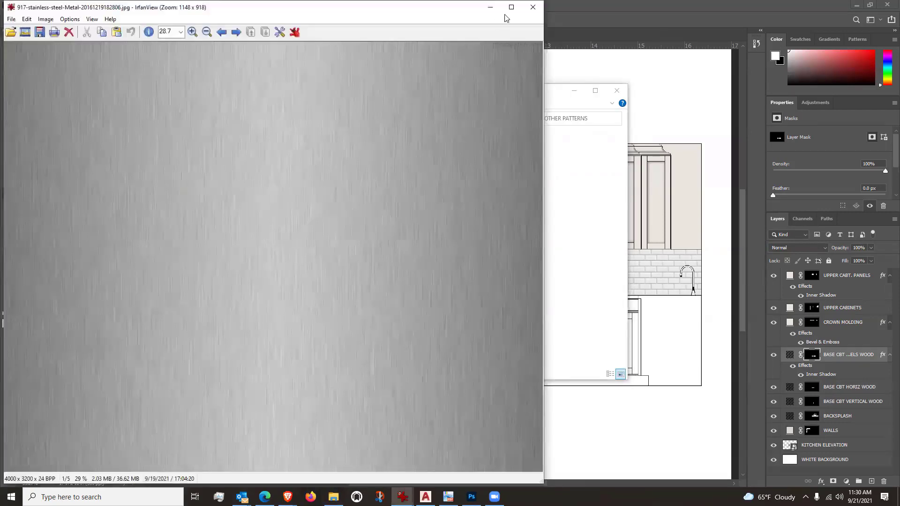
{"action": "left_click", "coordinate": [533, 7]}
{"action": "left_click", "coordinate": [324, 172]}
{"action": "double_click", "coordinate": [324, 172]}
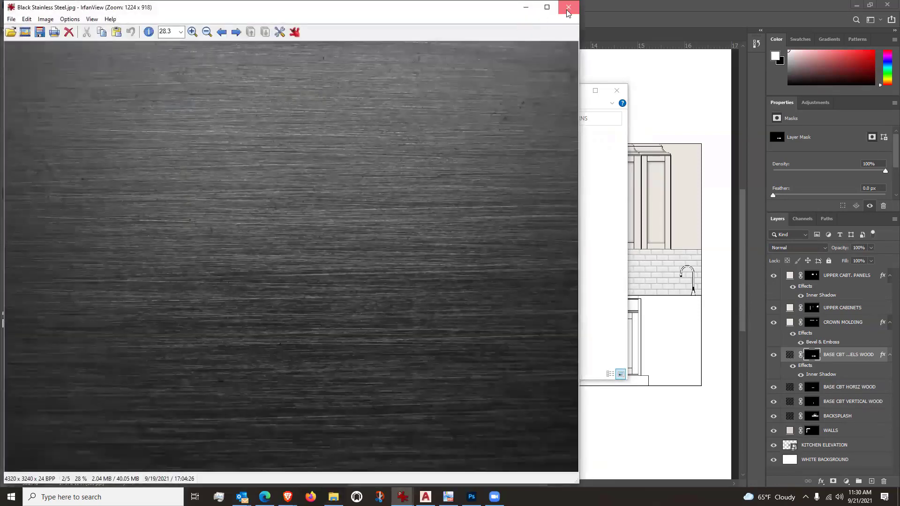
{"action": "left_click", "coordinate": [567, 7]}
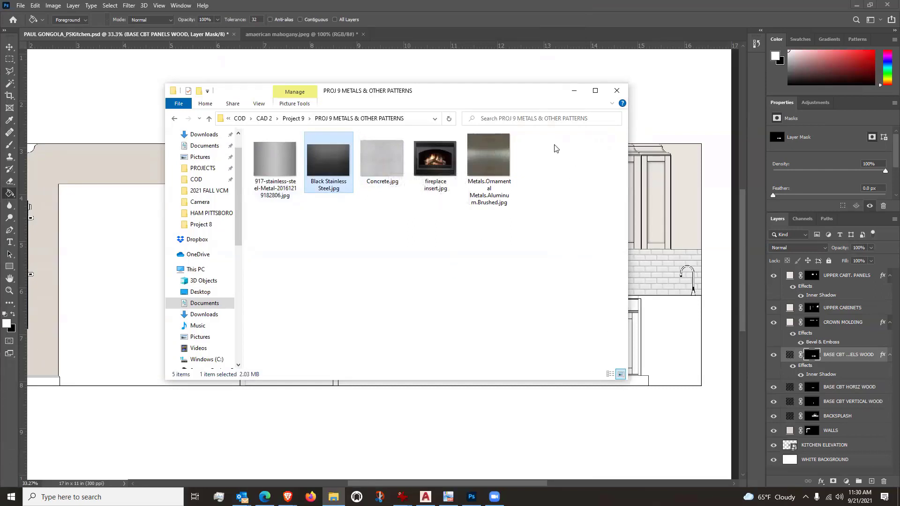
{"action": "double_click", "coordinate": [488, 153]}
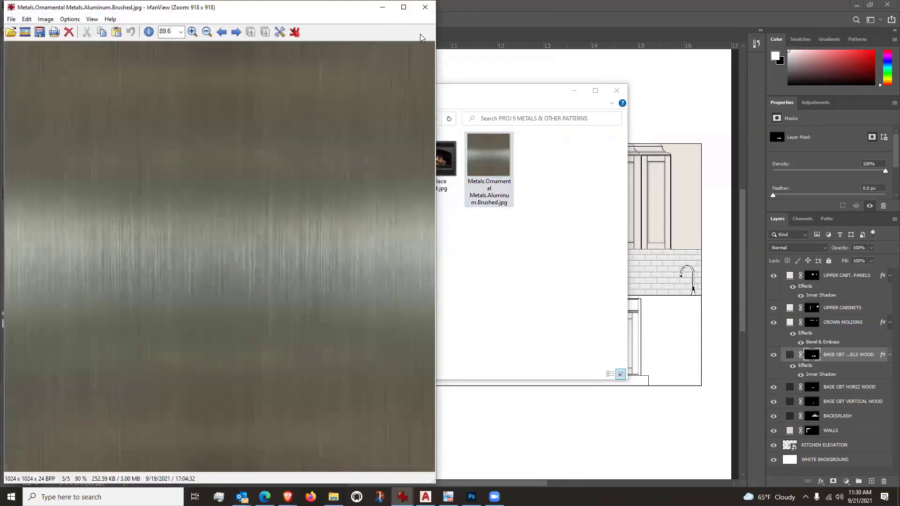
{"action": "left_click", "coordinate": [424, 7]}
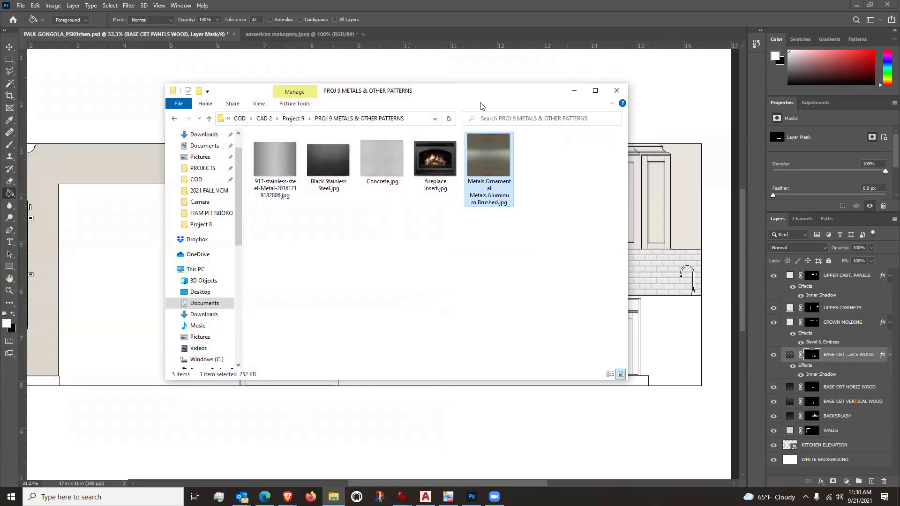
{"action": "left_click_drag", "start_coordinate": [480, 94], "coordinate": [383, 277]}
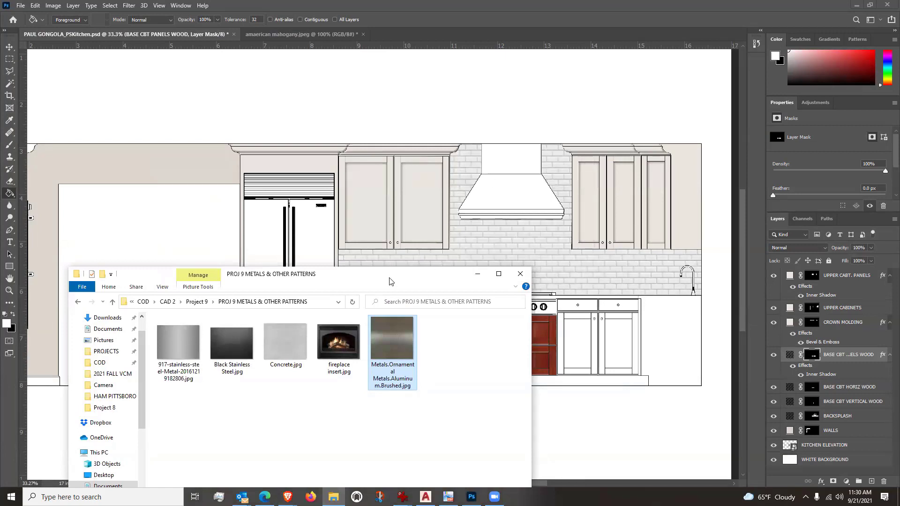
{"action": "left_click_drag", "start_coordinate": [399, 278], "coordinate": [426, 139]}
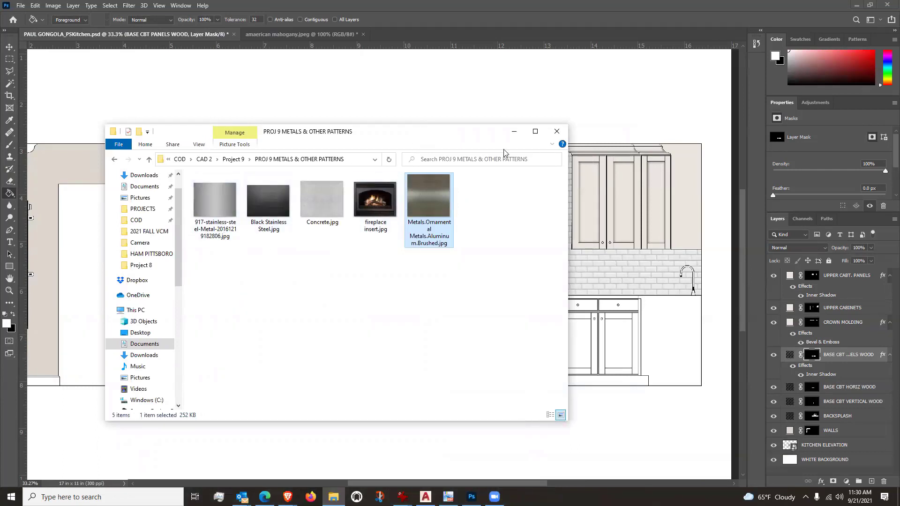
{"action": "left_click", "coordinate": [514, 131]}
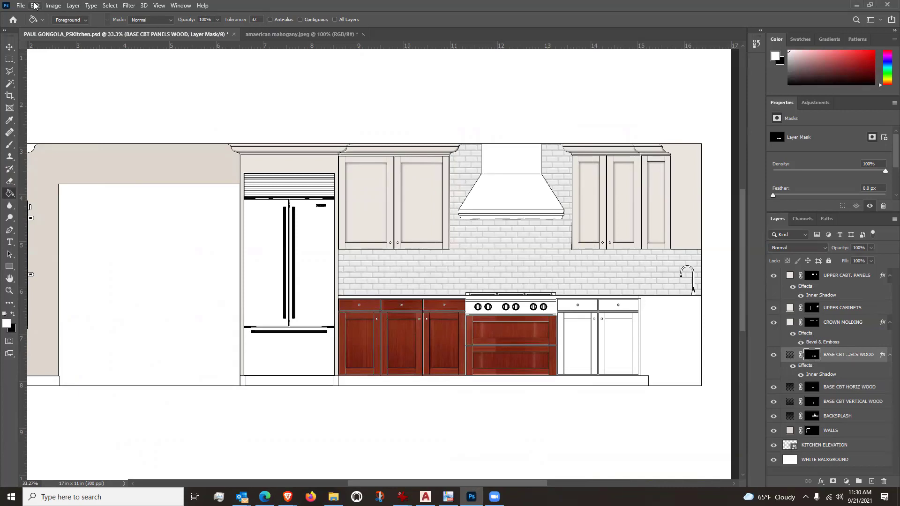
Step: Start opening an image file and browse to the MISC PATTERNS folder within Project 9
{"action": "left_click", "coordinate": [21, 6]}
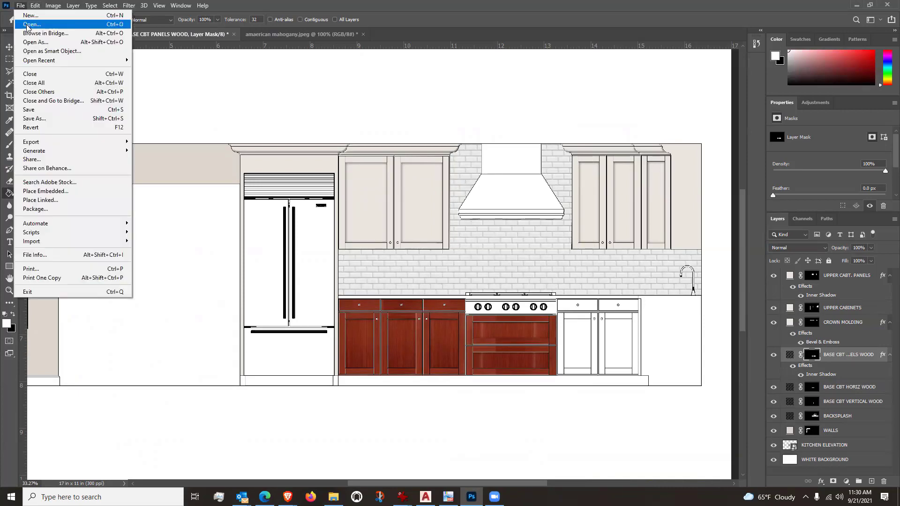
{"action": "left_click", "coordinate": [31, 24]}
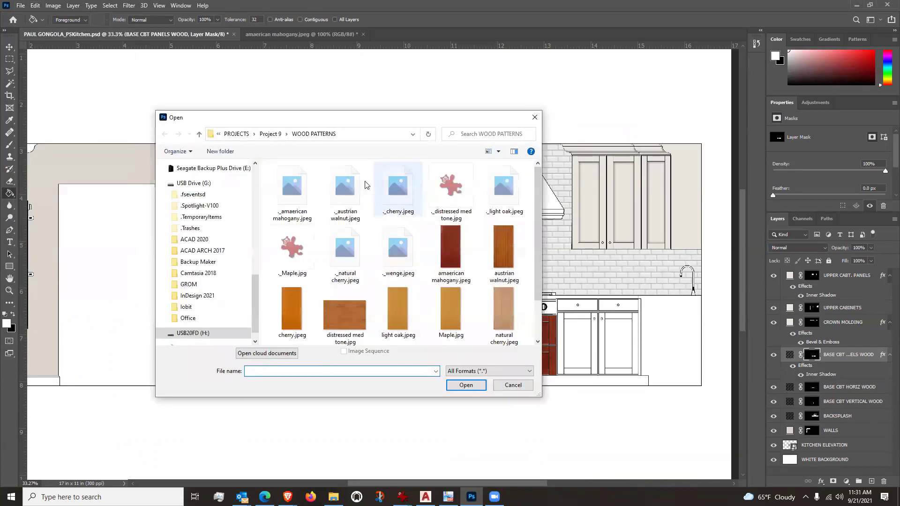
{"action": "left_click", "coordinate": [270, 134]}
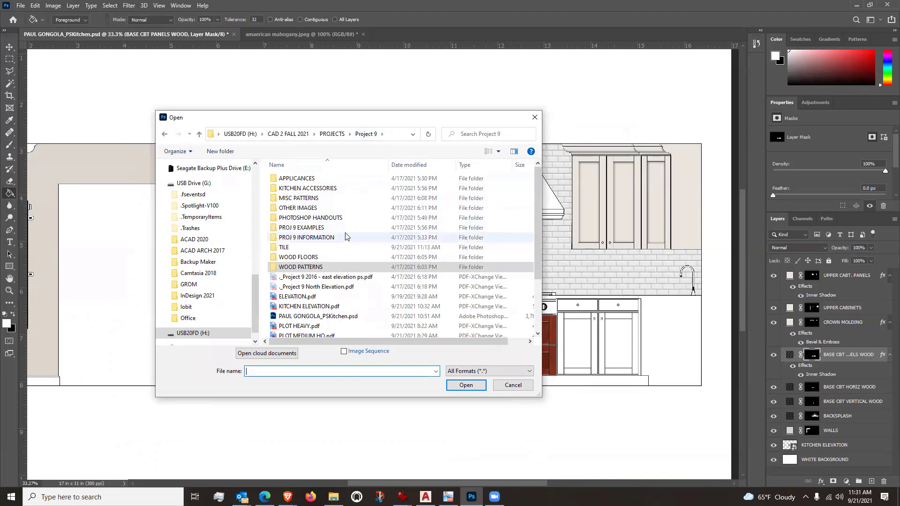
{"action": "left_click", "coordinate": [335, 199]}
{"action": "double_click", "coordinate": [335, 199]}
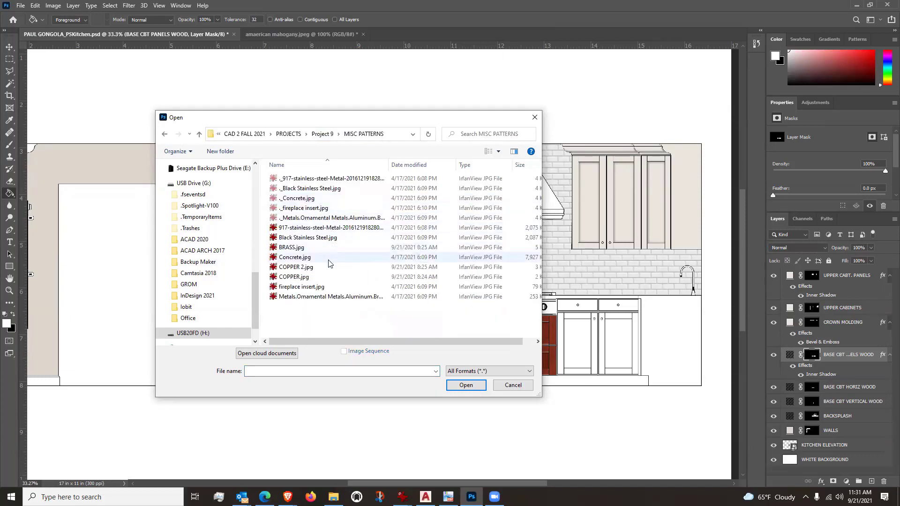
Step: Display the folder's files as thumbnails and open 917-stainless-steel-Metal-20161219182806.jpg
{"action": "left_click", "coordinate": [303, 227]}
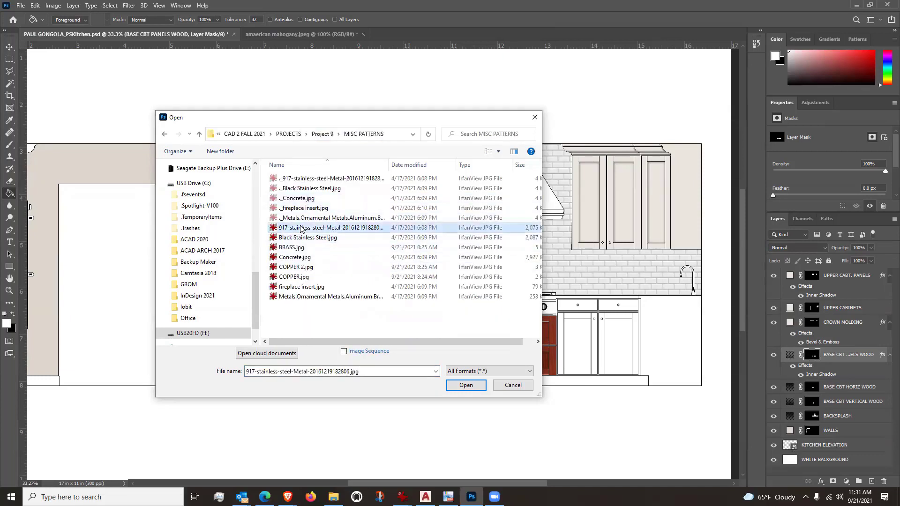
{"action": "left_click", "coordinate": [498, 151]}
{"action": "left_click_drag", "start_coordinate": [499, 153], "coordinate": [499, 91]}
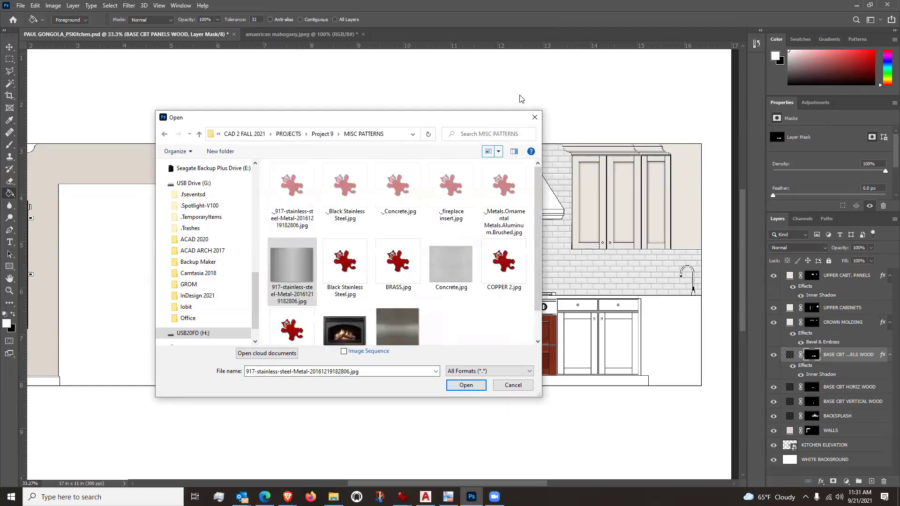
{"action": "left_click", "coordinate": [296, 261]}
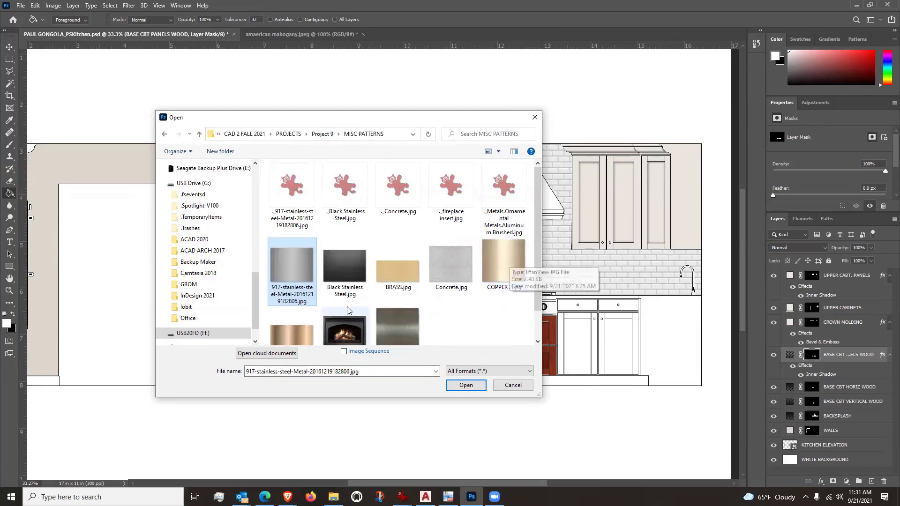
{"action": "left_click", "coordinate": [466, 385]}
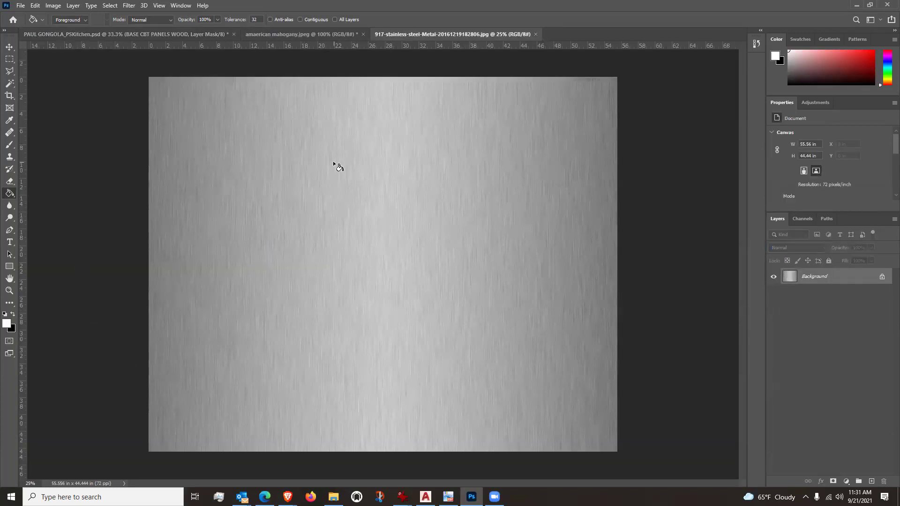
Step: Define the stainless steel image as a pattern named STAINLESS and return to the kitchen elevation document
{"action": "left_click", "coordinate": [36, 6]}
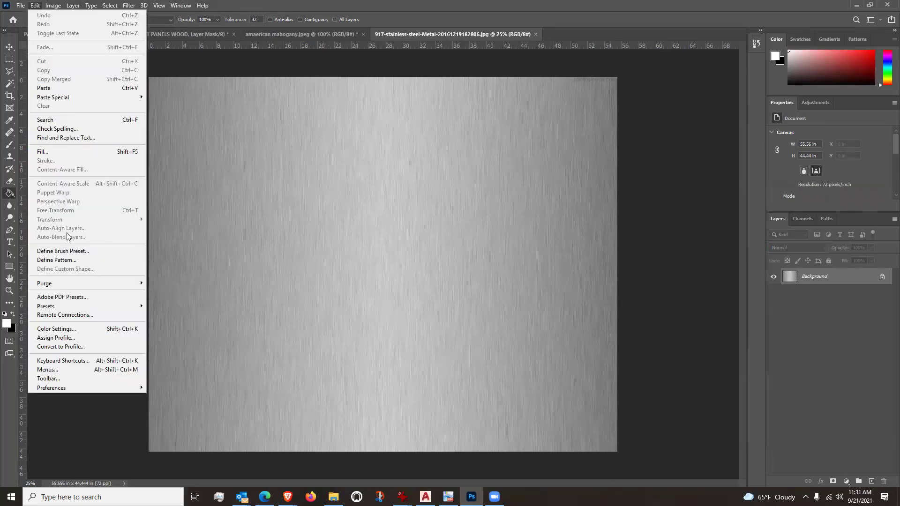
{"action": "left_click", "coordinate": [67, 261]}
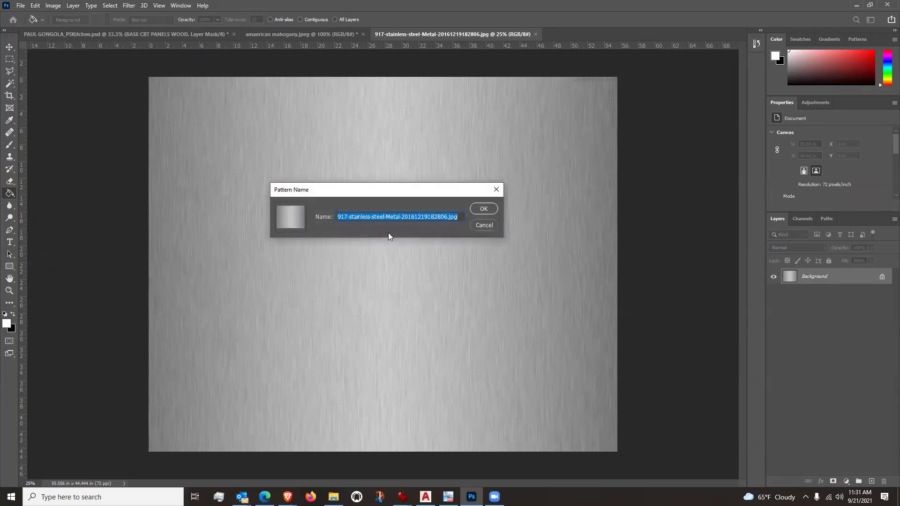
{"action": "type", "text": "STAINLESS"}
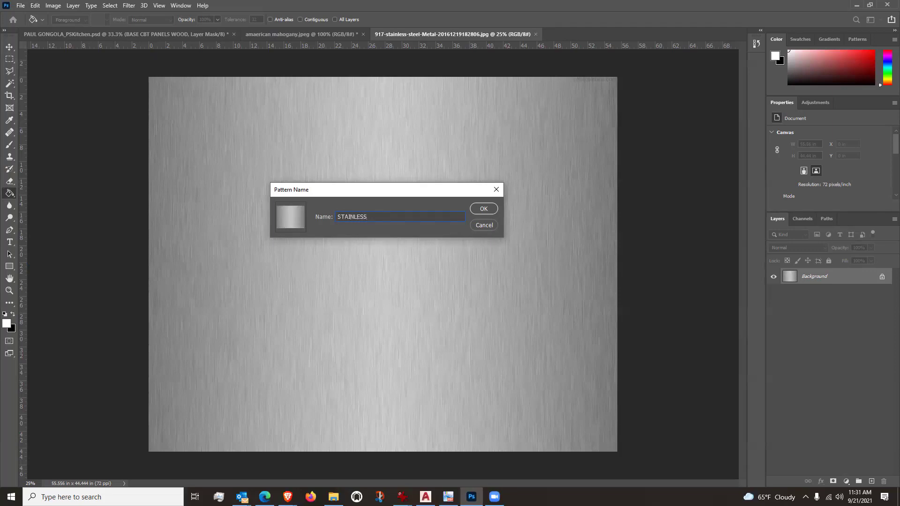
{"action": "left_click", "coordinate": [495, 207]}
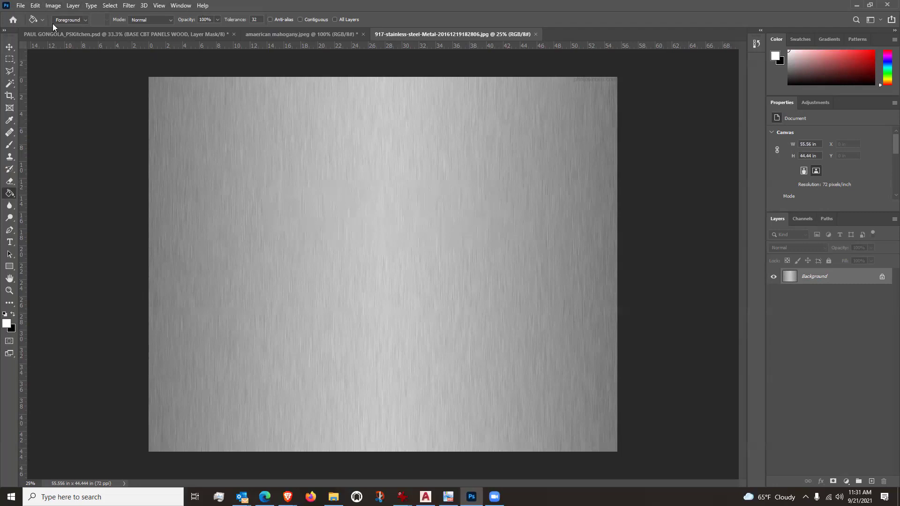
{"action": "left_click", "coordinate": [75, 34]}
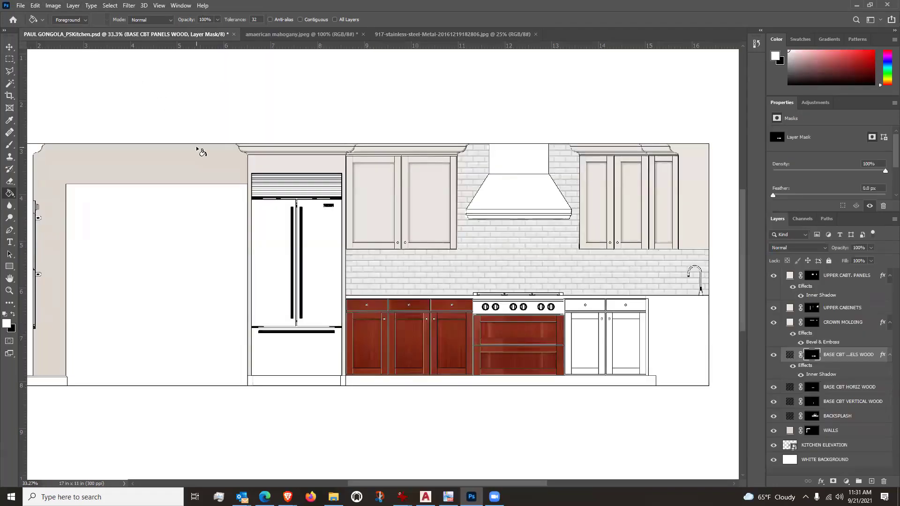
Step: Select the refrigerator's two door panels and the freezer drawer front with the Magic Wand tool
{"action": "scroll", "coordinate": [232, 296], "scroll_direction": "up", "scroll_amount": 2}
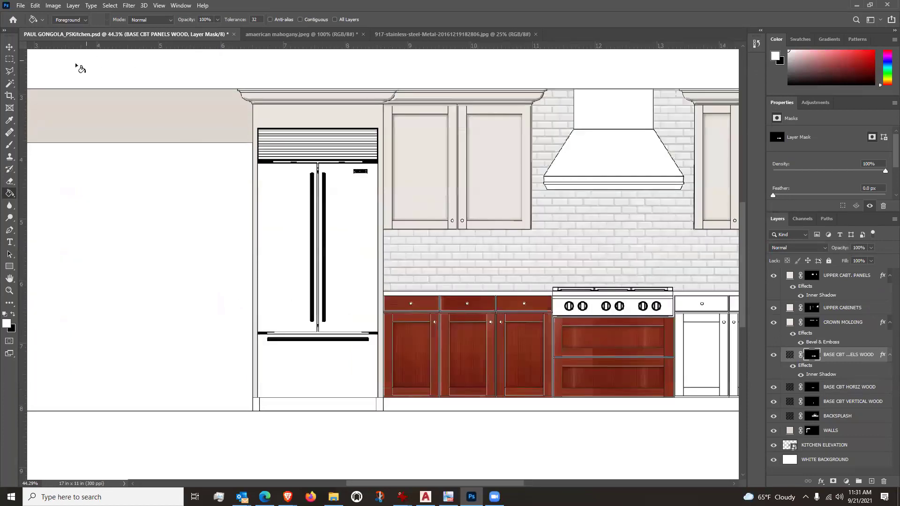
{"action": "left_click", "coordinate": [12, 84]}
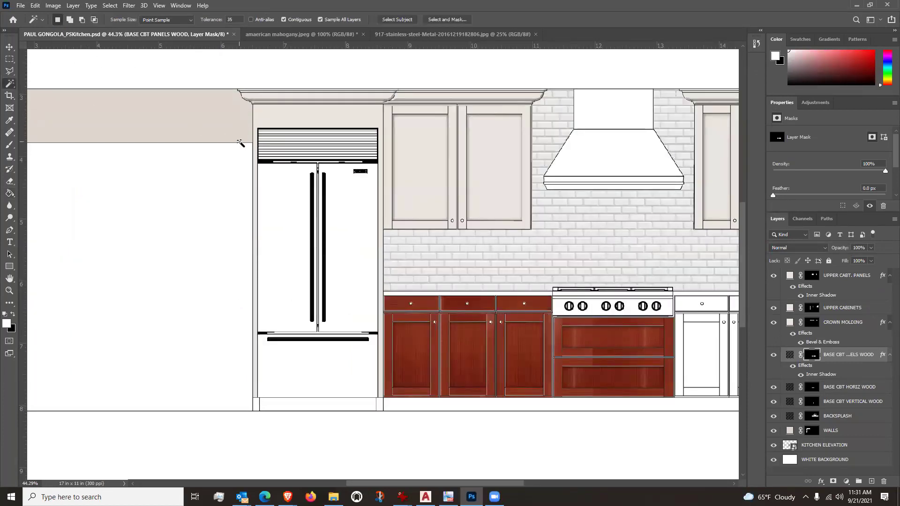
{"action": "left_click", "coordinate": [289, 189]}
{"action": "key", "text": "shift"}
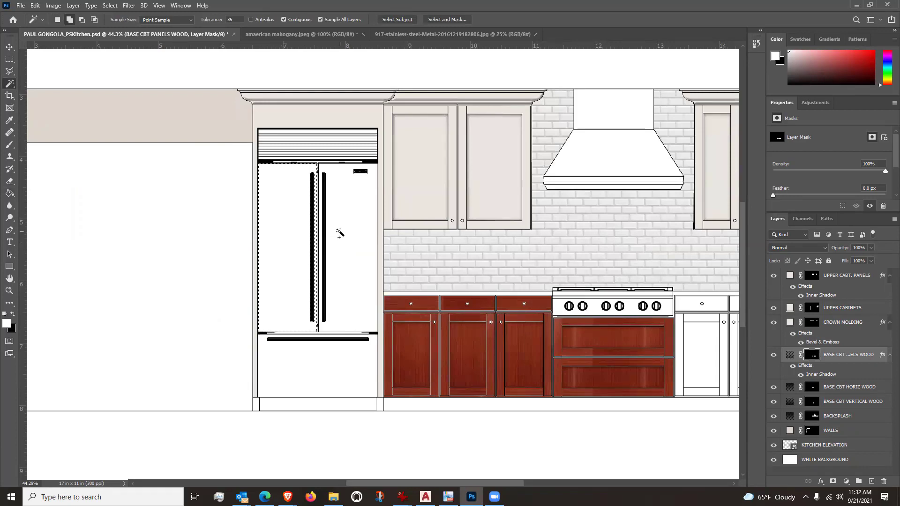
{"action": "left_click", "coordinate": [321, 368], "text": "shift"}
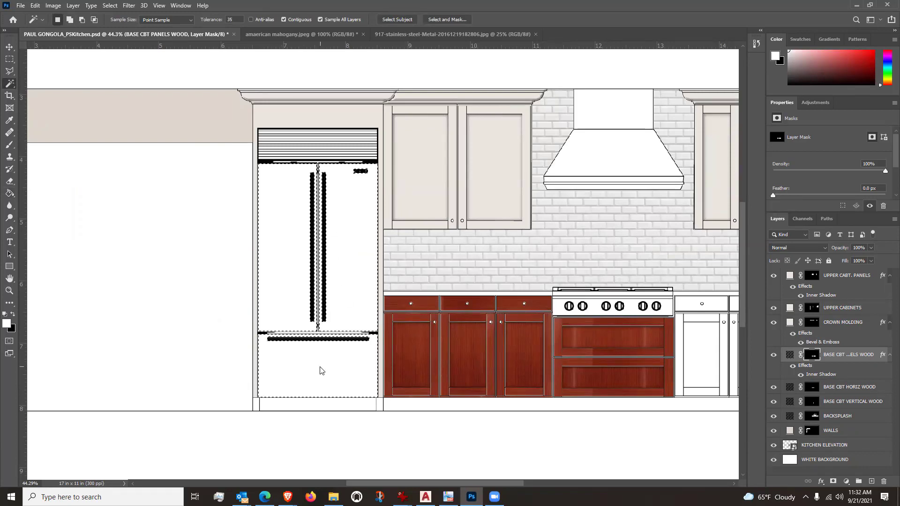
Step: Add the refrigerator's vent grille slats and the narrow strip above the doors to the selection
{"action": "scroll", "coordinate": [320, 138], "scroll_direction": "up", "scroll_amount": 10}
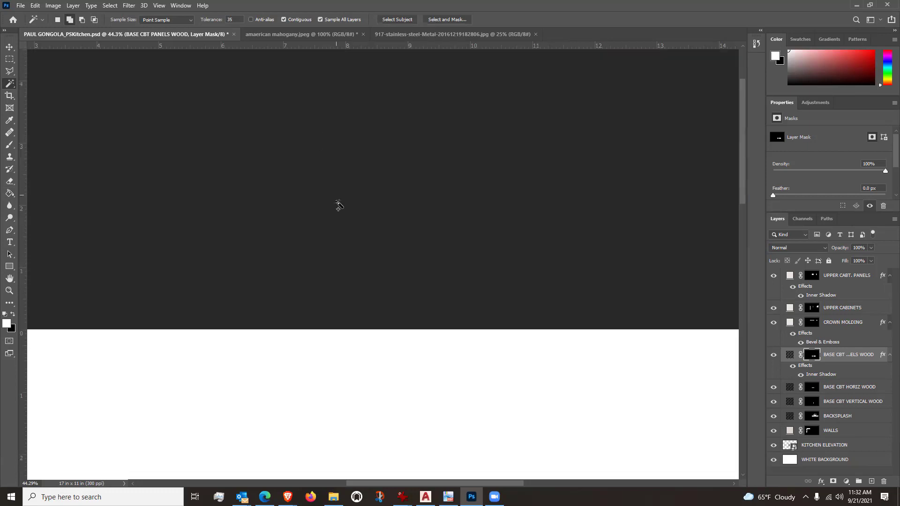
{"action": "scroll", "coordinate": [338, 205], "scroll_direction": "down", "scroll_amount": 15}
{"action": "scroll", "coordinate": [339, 192], "scroll_direction": "up", "scroll_amount": 3}
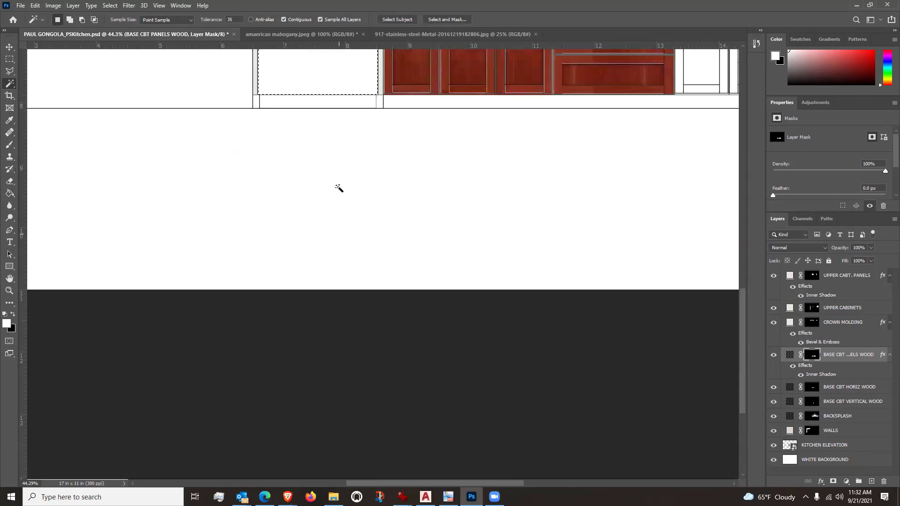
{"action": "scroll", "coordinate": [338, 187], "scroll_direction": "up", "scroll_amount": 10}
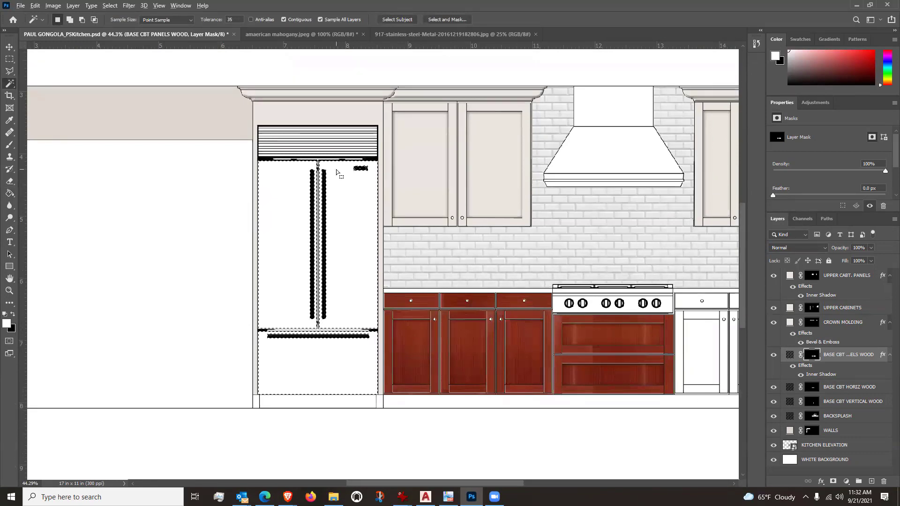
{"action": "scroll", "coordinate": [337, 172], "scroll_direction": "up", "scroll_amount": 5}
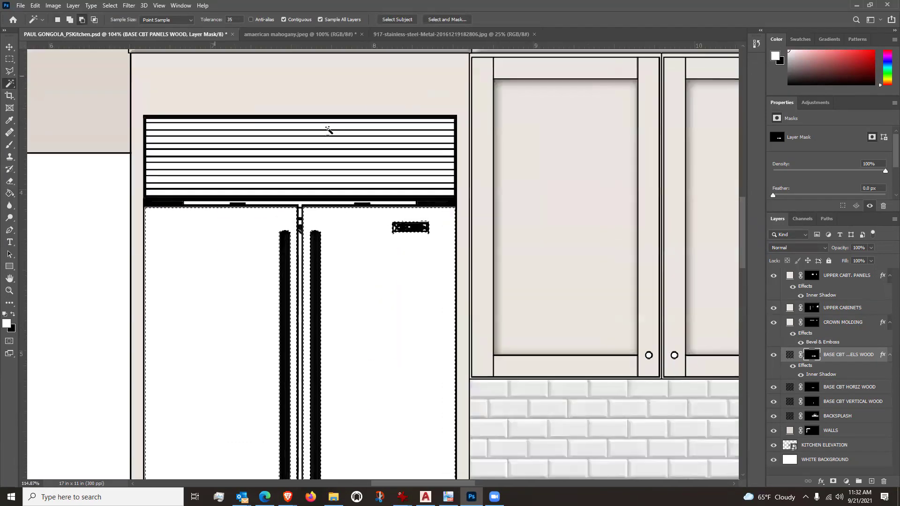
{"action": "scroll", "coordinate": [328, 131], "scroll_direction": "up", "scroll_amount": 4}
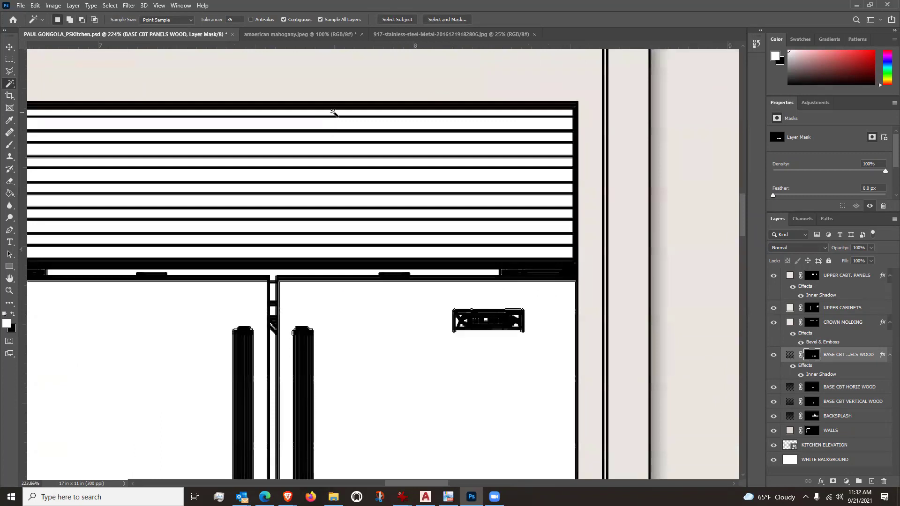
{"action": "key", "text": "shift"}
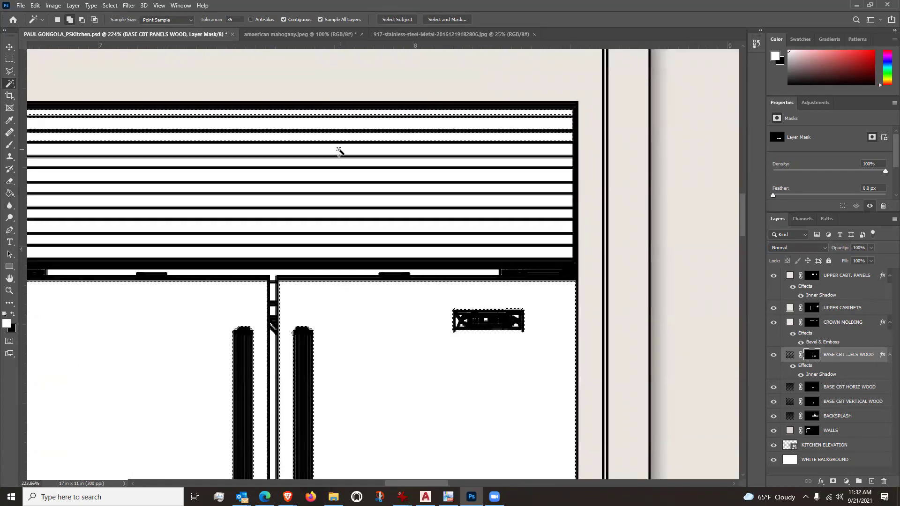
{"action": "left_click", "coordinate": [340, 177], "text": "shift"}
{"action": "left_click", "coordinate": [337, 230], "text": "shift"}
{"action": "left_click", "coordinate": [339, 240], "text": "shift"}
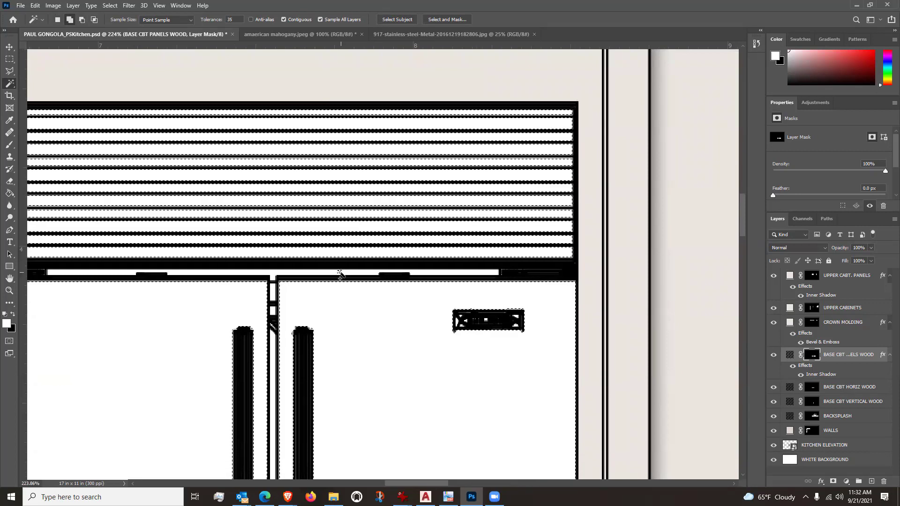
{"action": "left_click", "coordinate": [339, 272], "text": "shift"}
{"action": "scroll", "coordinate": [370, 258], "scroll_direction": "down", "scroll_amount": 6}
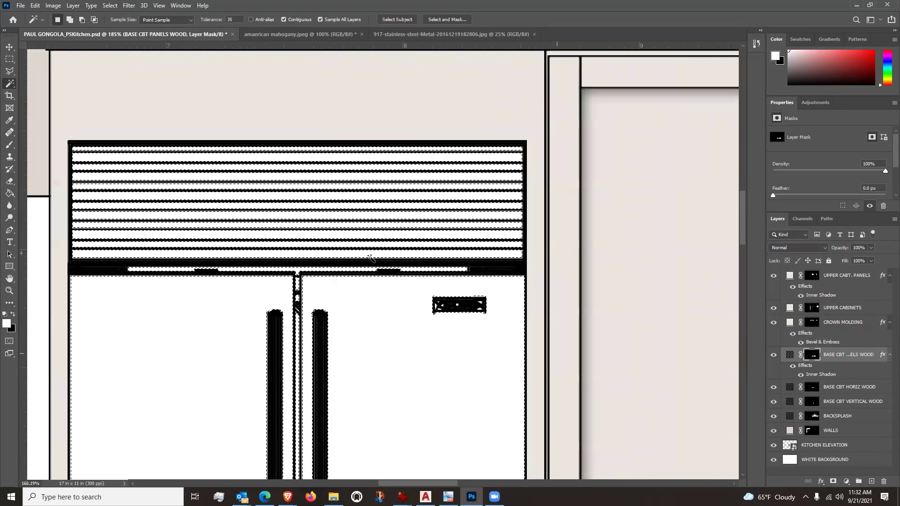
{"action": "scroll", "coordinate": [307, 154], "scroll_direction": "down", "scroll_amount": 4}
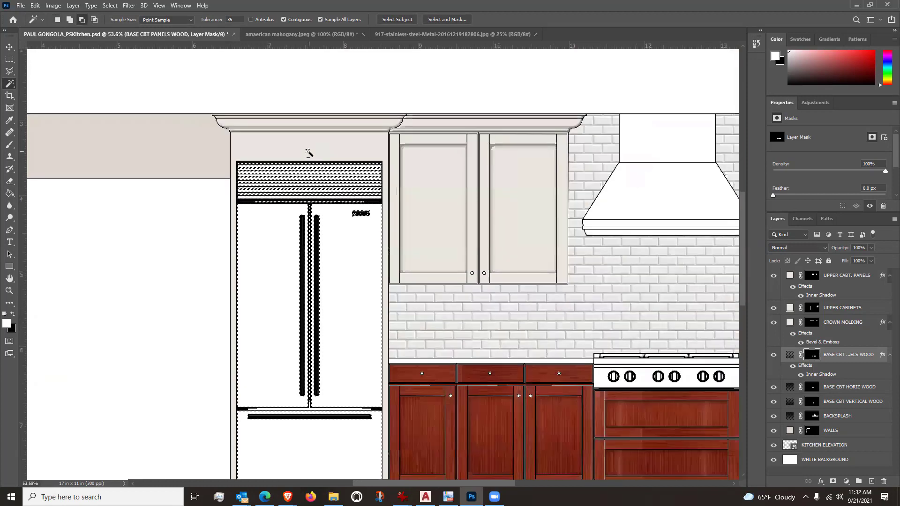
{"action": "scroll", "coordinate": [304, 297], "scroll_direction": "up", "scroll_amount": 1}
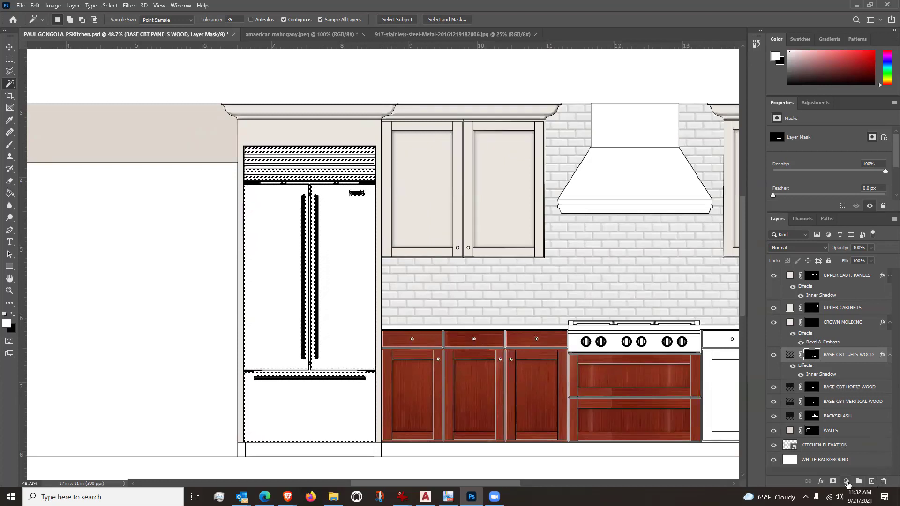
Step: Create a pattern fill layer from the refrigerator selection using the stainless steel pattern
{"action": "left_click", "coordinate": [847, 484]}
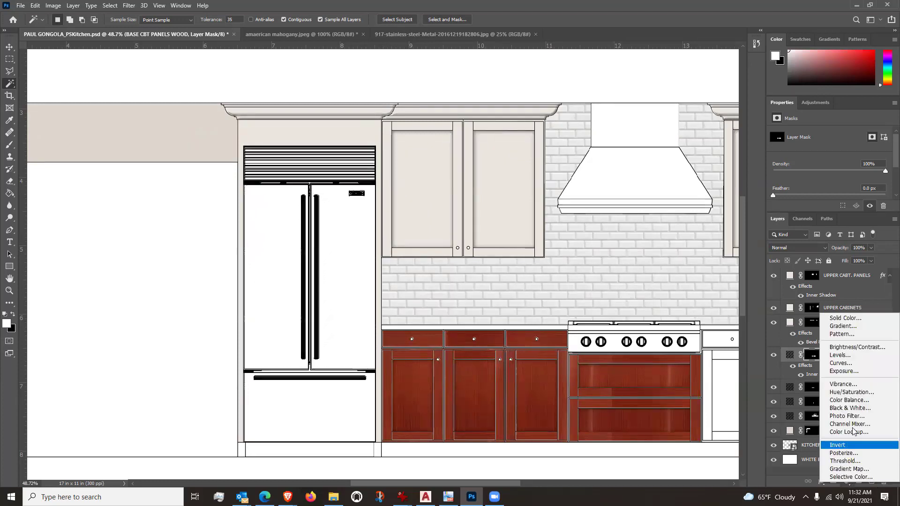
{"action": "left_click", "coordinate": [852, 334]}
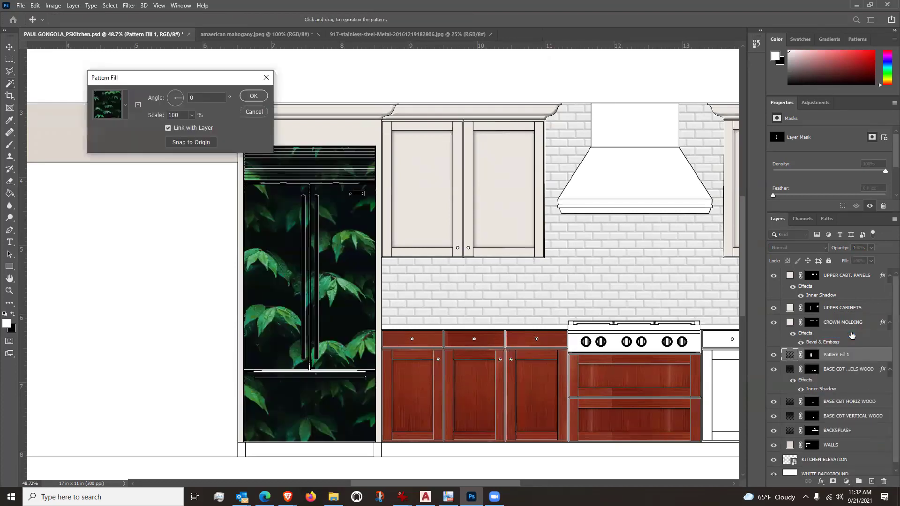
{"action": "left_click", "coordinate": [126, 105]}
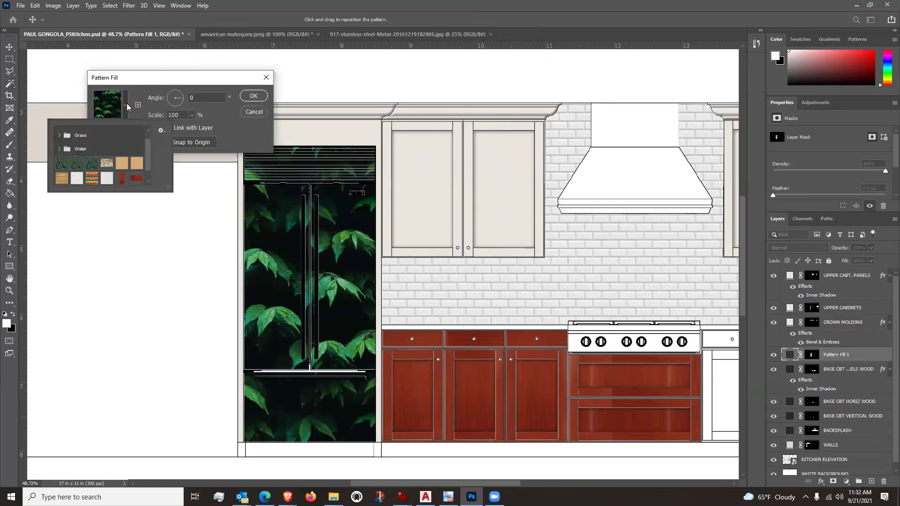
{"action": "left_click_drag", "start_coordinate": [146, 150], "coordinate": [150, 174]}
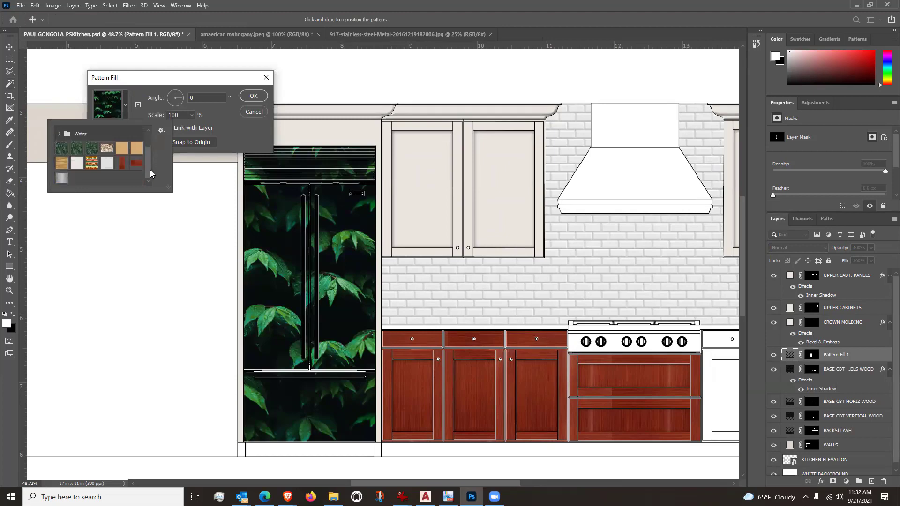
{"action": "left_click", "coordinate": [59, 177]}
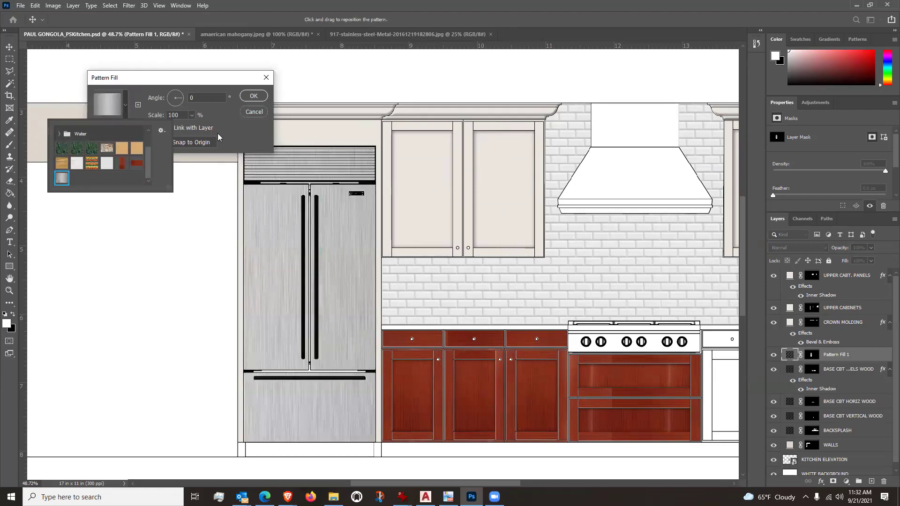
Step: Try smaller pattern scales, including 30%, and shift the stainless pattern sideways across the refrigerator
{"action": "left_click", "coordinate": [192, 116]}
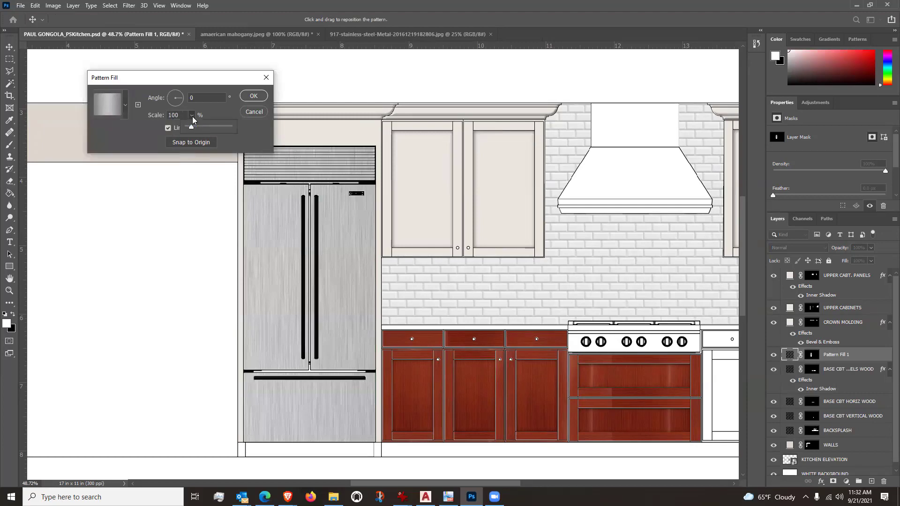
{"action": "left_click_drag", "start_coordinate": [191, 126], "coordinate": [189, 126]}
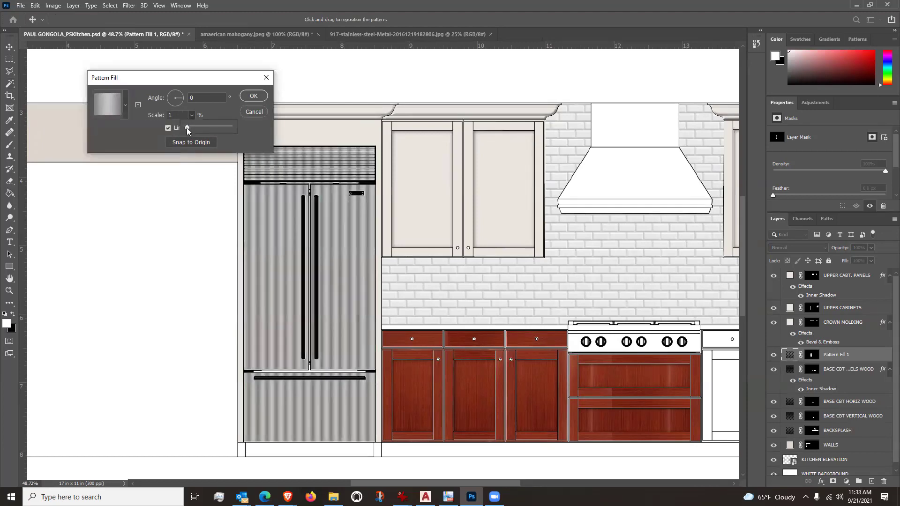
{"action": "left_click_drag", "start_coordinate": [188, 127], "coordinate": [188, 126]}
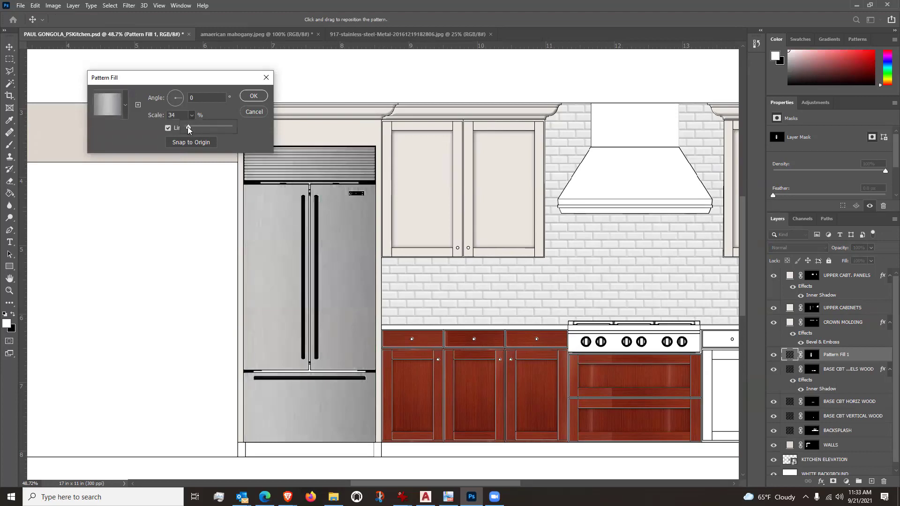
{"action": "left_click_drag", "start_coordinate": [190, 126], "coordinate": [188, 127]}
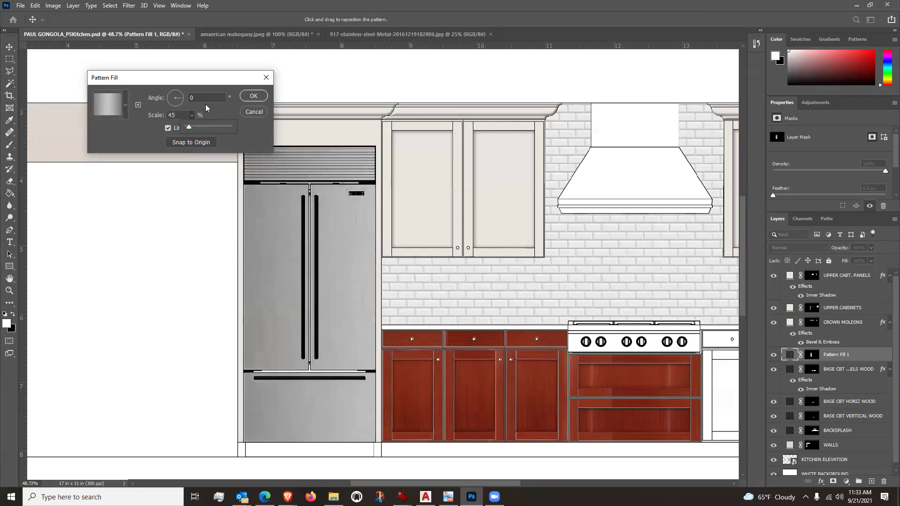
{"action": "left_click", "coordinate": [177, 115]}
{"action": "type", "text": "30"}
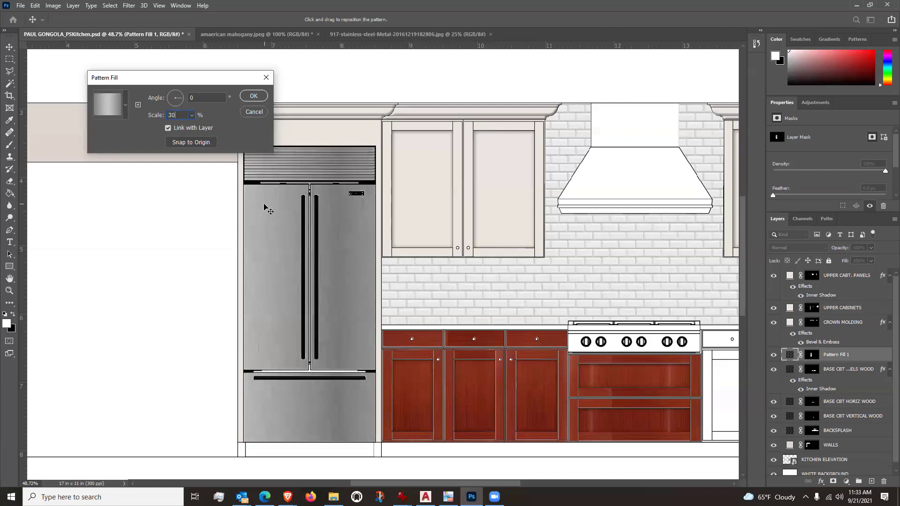
{"action": "left_click_drag", "start_coordinate": [269, 209], "coordinate": [359, 210]}
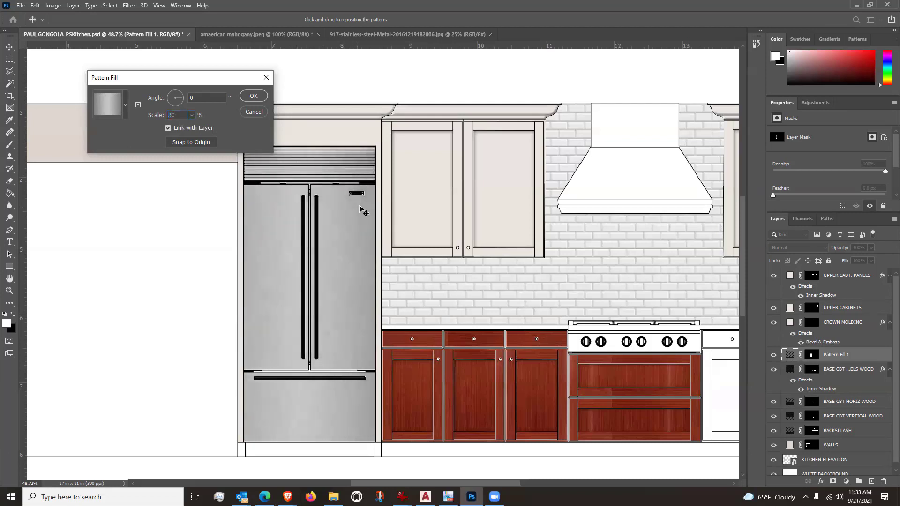
Step: Set the stainless pattern's scale to 15%, reposition it across the refrigerator doors and accept the fill
{"action": "left_click", "coordinate": [181, 115]}
{"action": "type", "text": "15"}
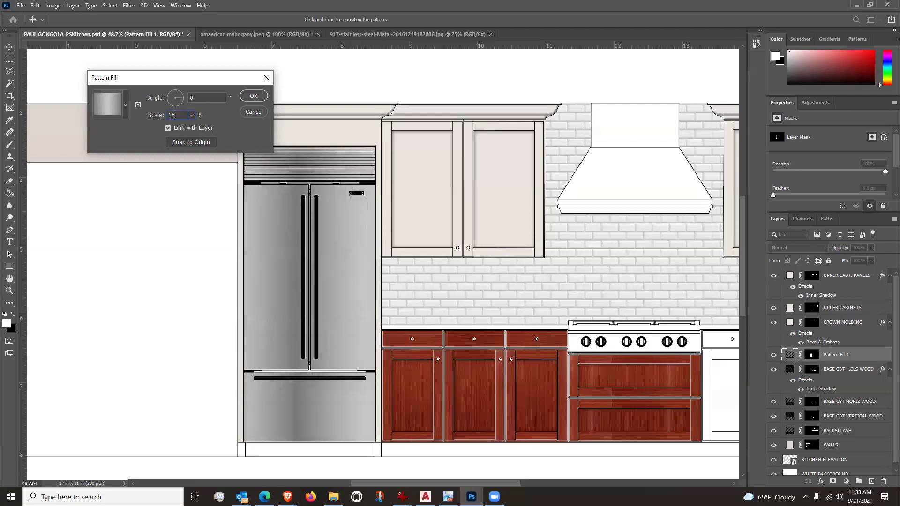
{"action": "left_click_drag", "start_coordinate": [359, 237], "coordinate": [318, 241]}
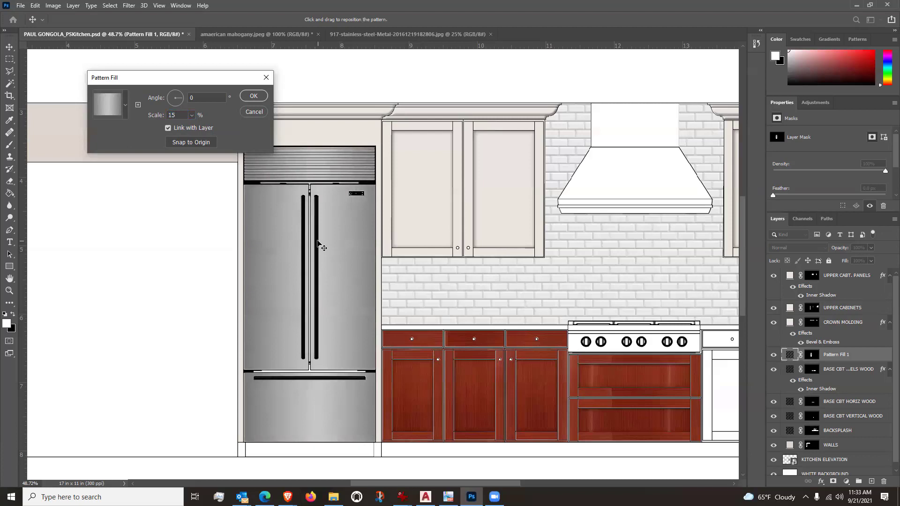
{"action": "left_click_drag", "start_coordinate": [316, 241], "coordinate": [316, 241]}
{"action": "left_click_drag", "start_coordinate": [174, 85], "coordinate": [169, 81]}
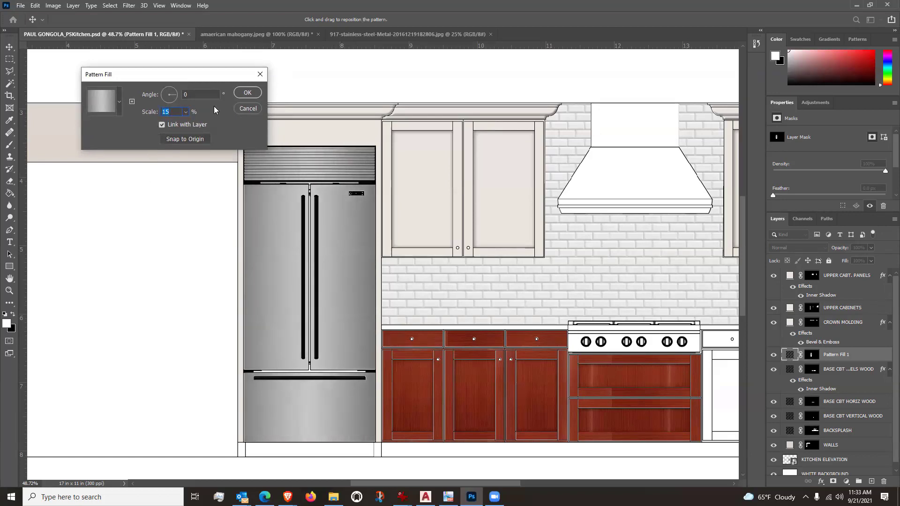
{"action": "left_click", "coordinate": [244, 93]}
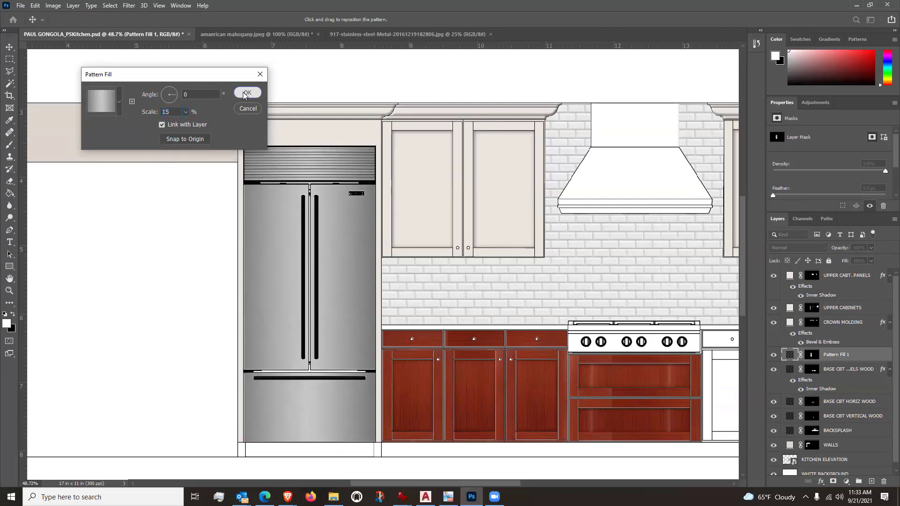
Step: Rename the new pattern fill layer as REF. STAINLESS
{"action": "double_click", "coordinate": [840, 354]}
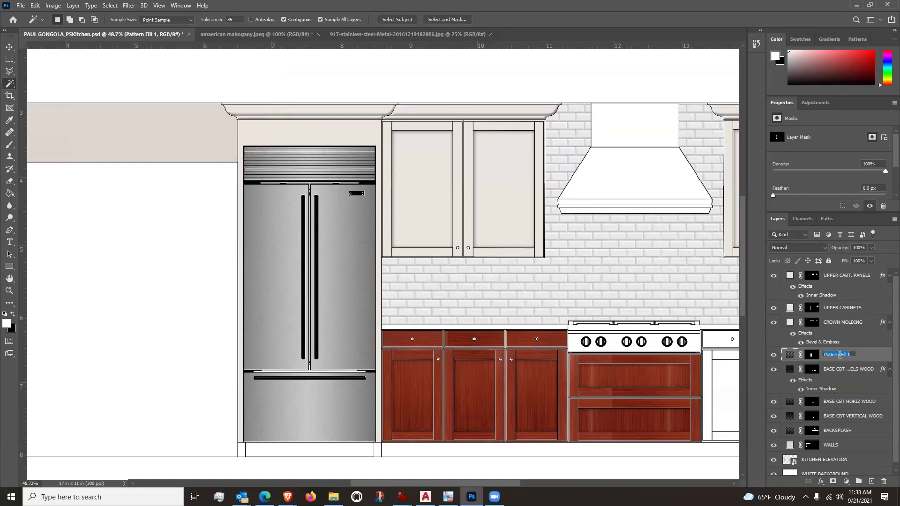
{"action": "type", "text": "REF. STAINLESS"}
{"action": "key", "text": "Return"}
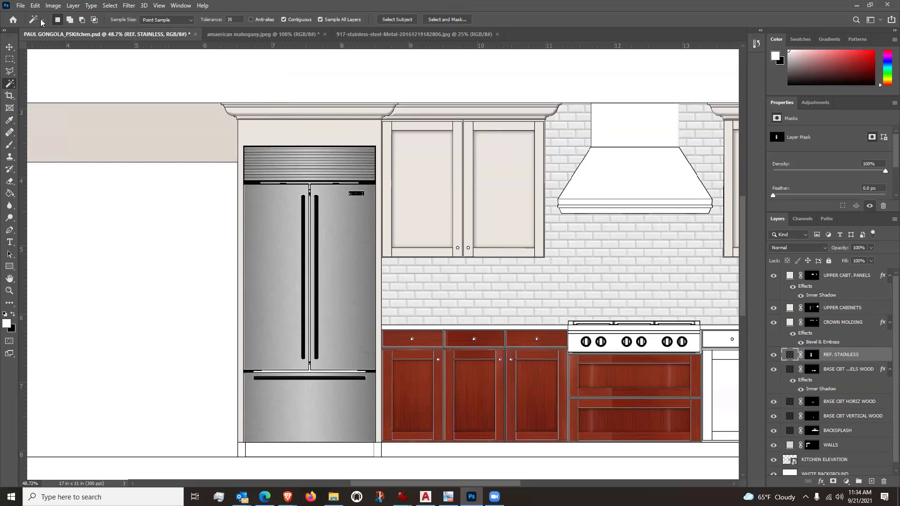
Step: Try shifting the REF. STAINLESS layer off the refrigerator with the Move tool, and undo the move
{"action": "left_click", "coordinate": [9, 48]}
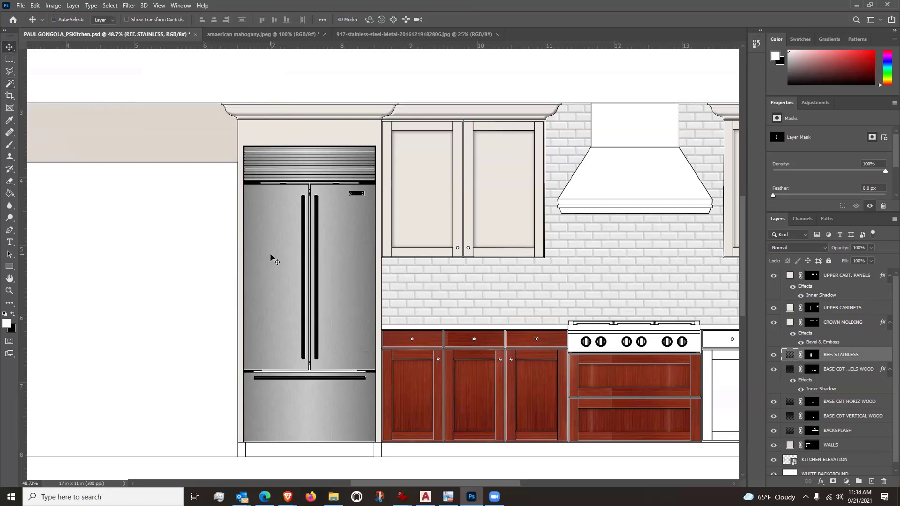
{"action": "left_click_drag", "start_coordinate": [271, 258], "coordinate": [107, 272]}
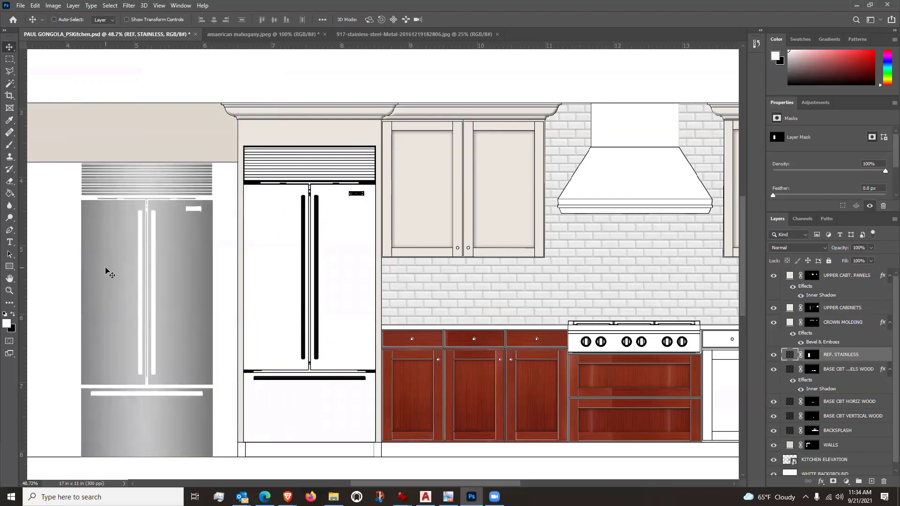
{"action": "key", "text": "ctrl"}
{"action": "key", "text": "ctrl+z"}
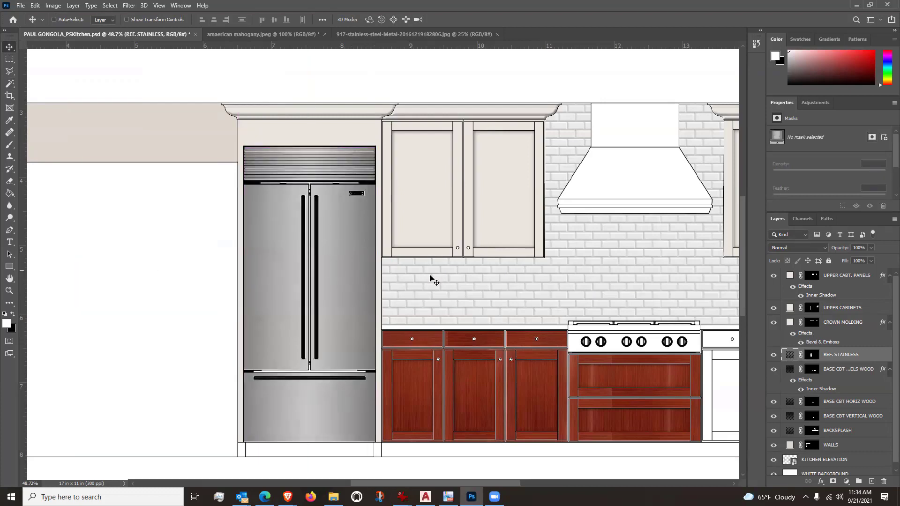
Step: Nudge the REF. STAINLESS pattern slightly across the refrigerator doors and accept the fill
{"action": "double_click", "coordinate": [790, 354]}
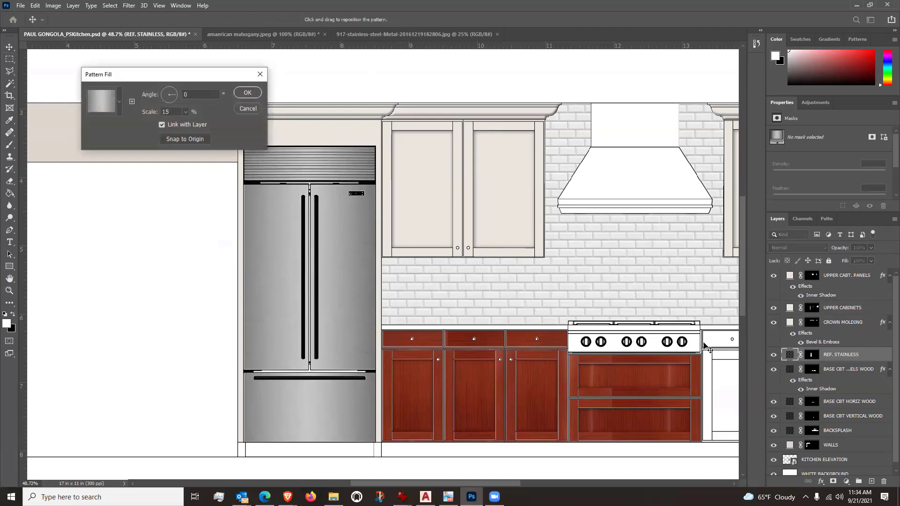
{"action": "mouse_move", "coordinate": [351, 257]}
{"action": "left_mouse_down"}
{"action": "mouse_move", "coordinate": [372, 261]}
{"action": "mouse_move", "coordinate": [341, 267]}
{"action": "left_mouse_up"}
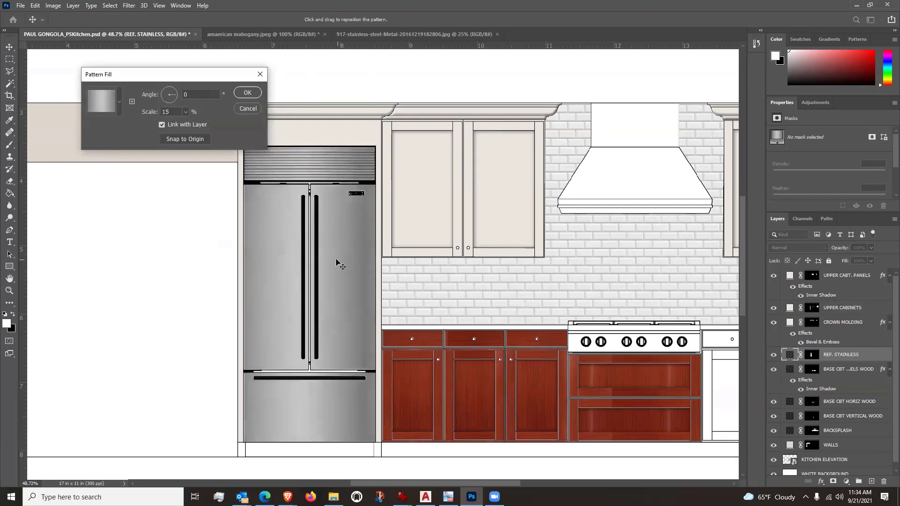
{"action": "left_click", "coordinate": [248, 95]}
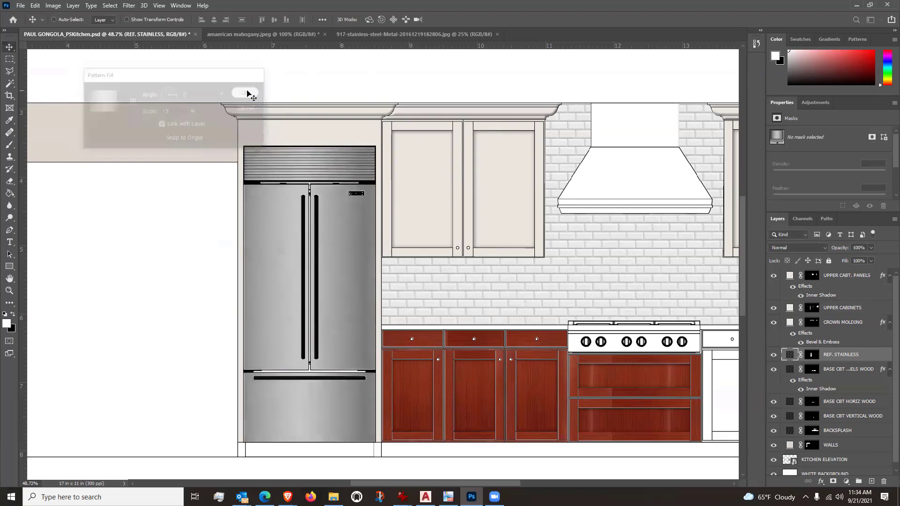
Step: Recolour the UPPER CABT. PANELS solid fill to the dark grey 3f3f3e
{"action": "scroll", "coordinate": [257, 310], "scroll_direction": "down", "scroll_amount": 2}
{"action": "scroll", "coordinate": [242, 316], "scroll_direction": "down", "scroll_amount": 3}
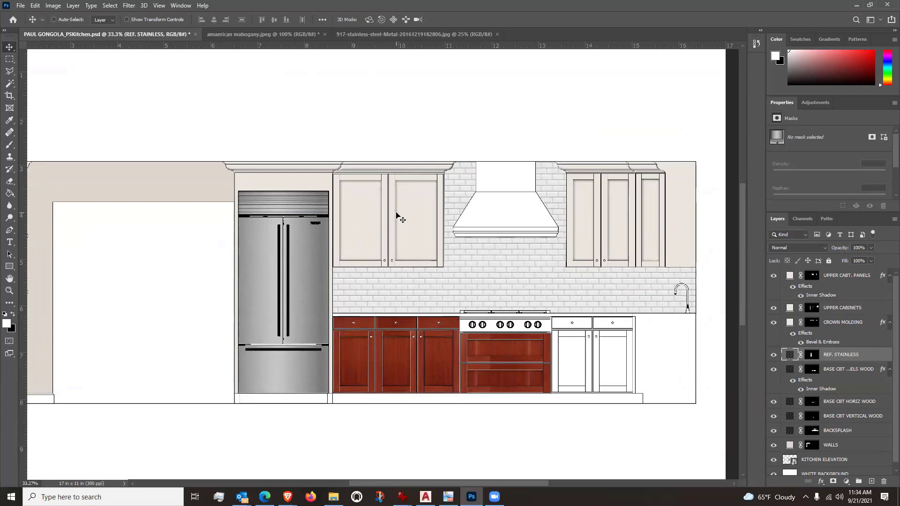
{"action": "scroll", "coordinate": [397, 215], "scroll_direction": "up", "scroll_amount": 1}
{"action": "scroll", "coordinate": [397, 215], "scroll_direction": "up", "scroll_amount": 4}
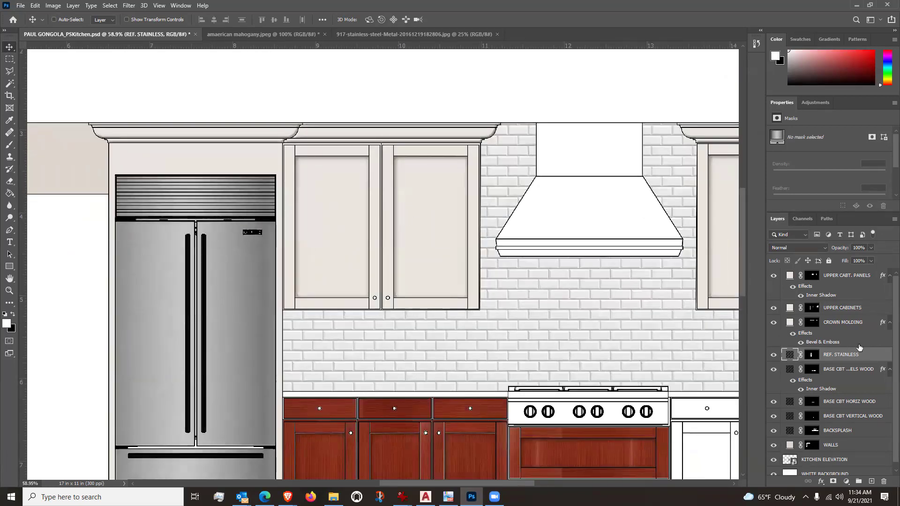
{"action": "scroll", "coordinate": [885, 344], "scroll_direction": "down", "scroll_amount": 1}
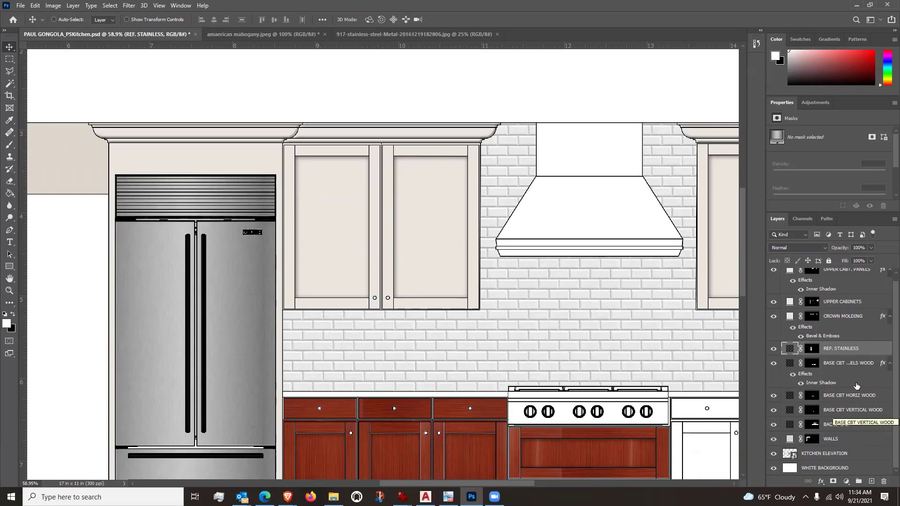
{"action": "scroll", "coordinate": [855, 386], "scroll_direction": "up", "scroll_amount": 1}
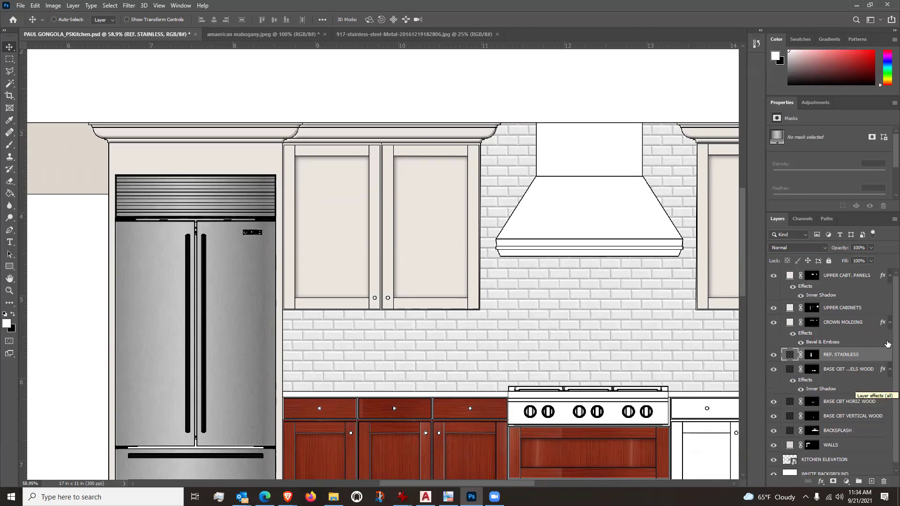
{"action": "left_click", "coordinate": [853, 277]}
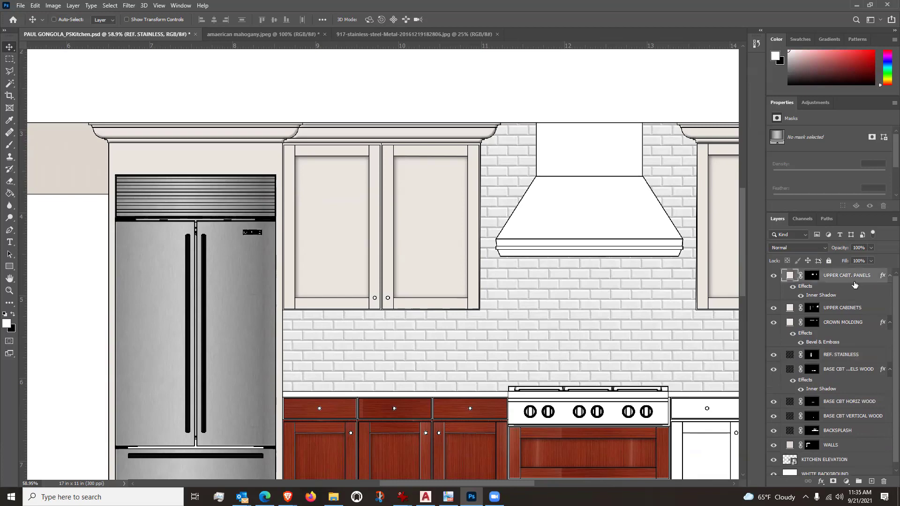
{"action": "double_click", "coordinate": [791, 276]}
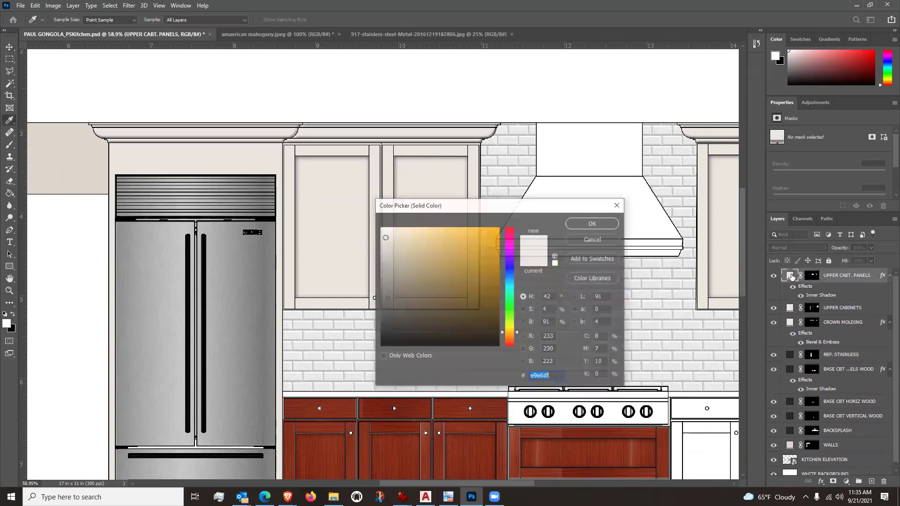
{"action": "left_click", "coordinate": [384, 316]}
{"action": "left_click_drag", "start_coordinate": [384, 316], "coordinate": [382, 322]}
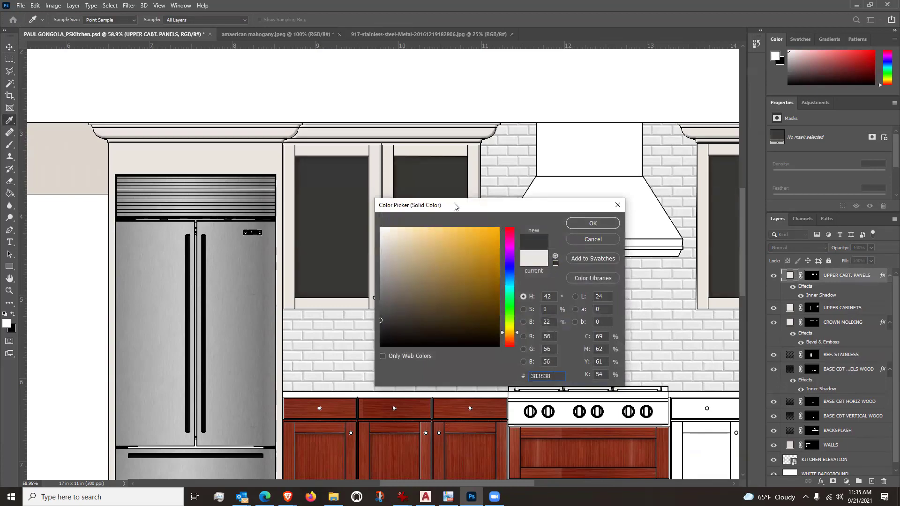
{"action": "left_click_drag", "start_coordinate": [454, 206], "coordinate": [497, 223]}
{"action": "left_click", "coordinate": [426, 336]}
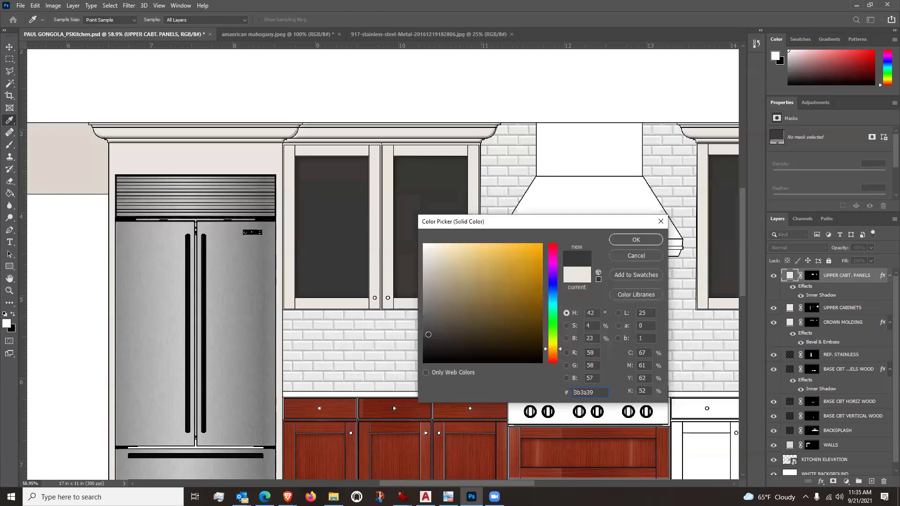
{"action": "left_click", "coordinate": [424, 335]}
{"action": "left_click_drag", "start_coordinate": [424, 335], "coordinate": [426, 333]}
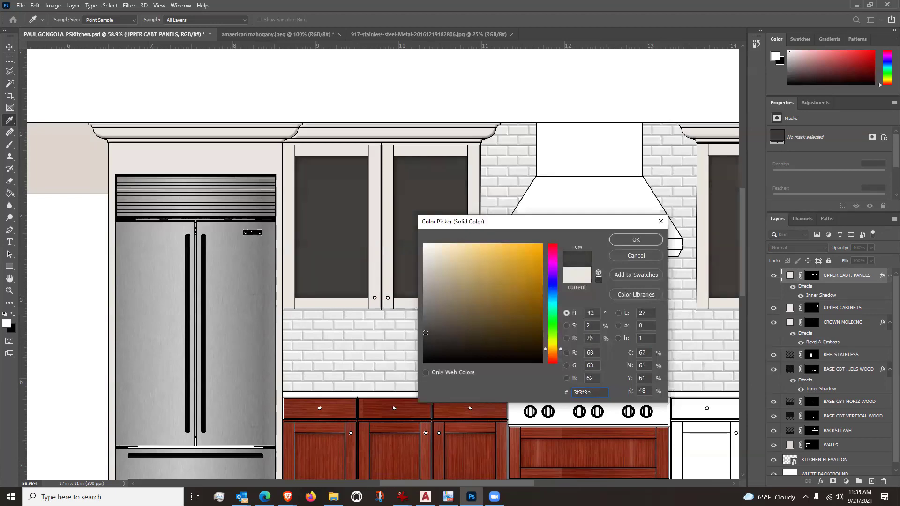
{"action": "left_click", "coordinate": [636, 240]}
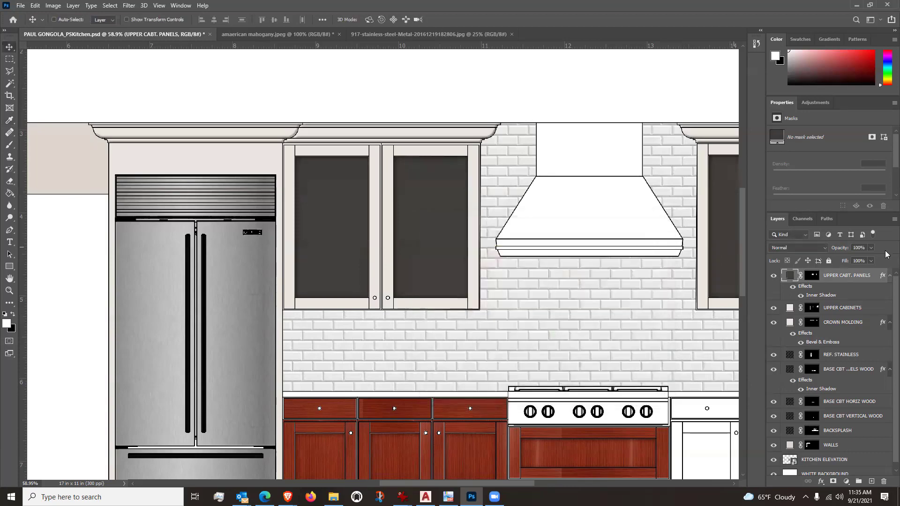
Step: Try the light grey e8e5e5 as the inner shadow colour of the UPPER CABT. PANELS layer, and cancel the colour change
{"action": "double_click", "coordinate": [812, 295]}
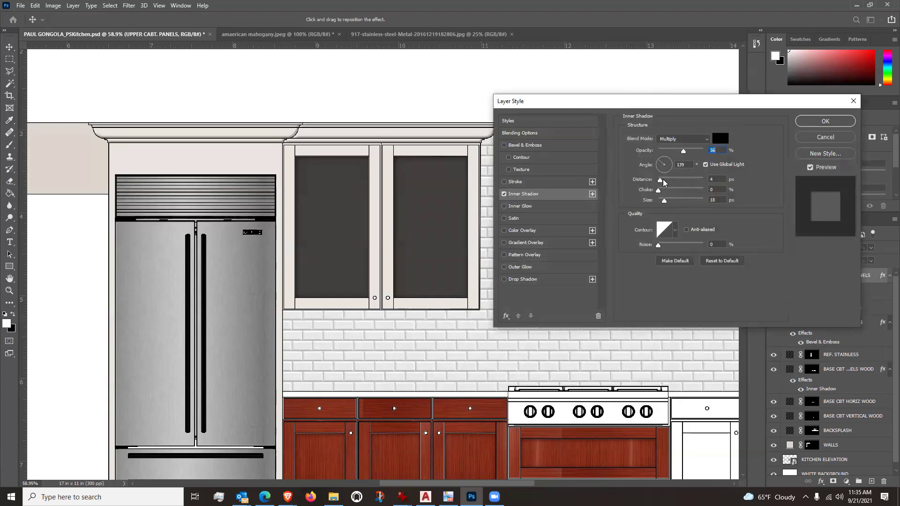
{"action": "left_click", "coordinate": [719, 140]}
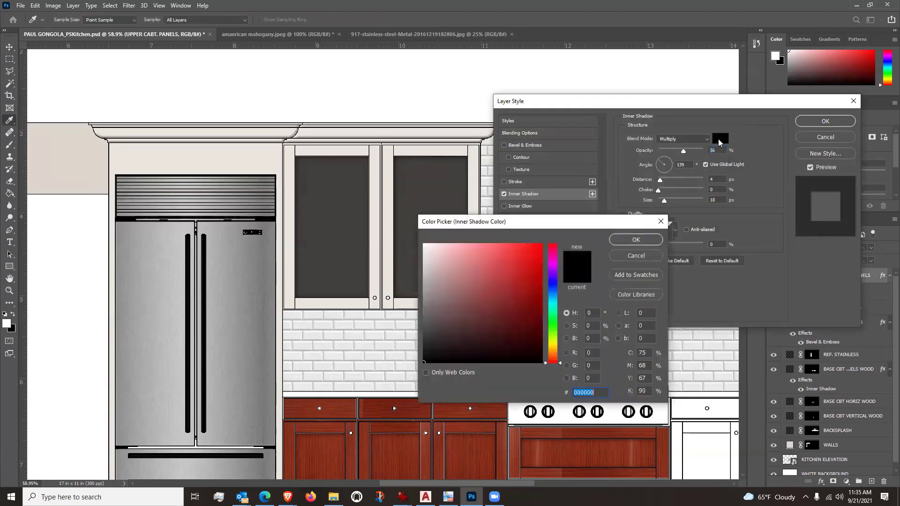
{"action": "left_click", "coordinate": [424, 262]}
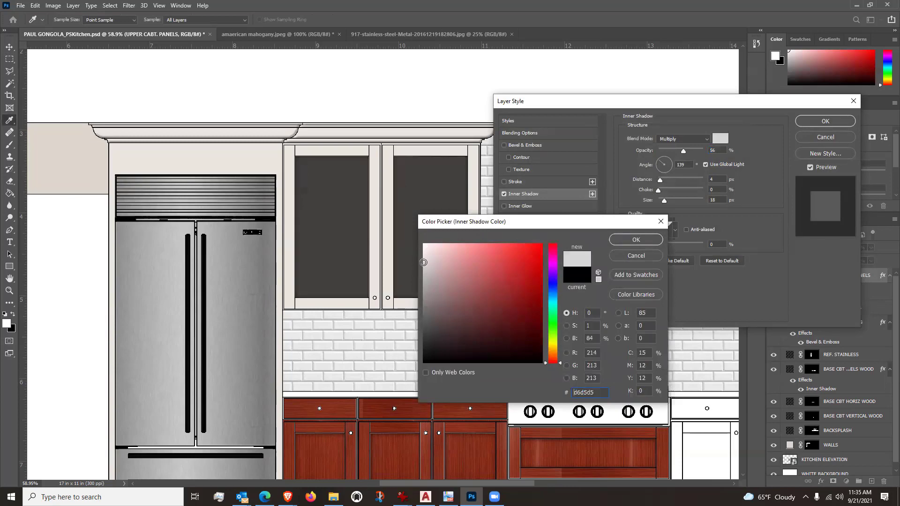
{"action": "left_click_drag", "start_coordinate": [424, 260], "coordinate": [424, 254]}
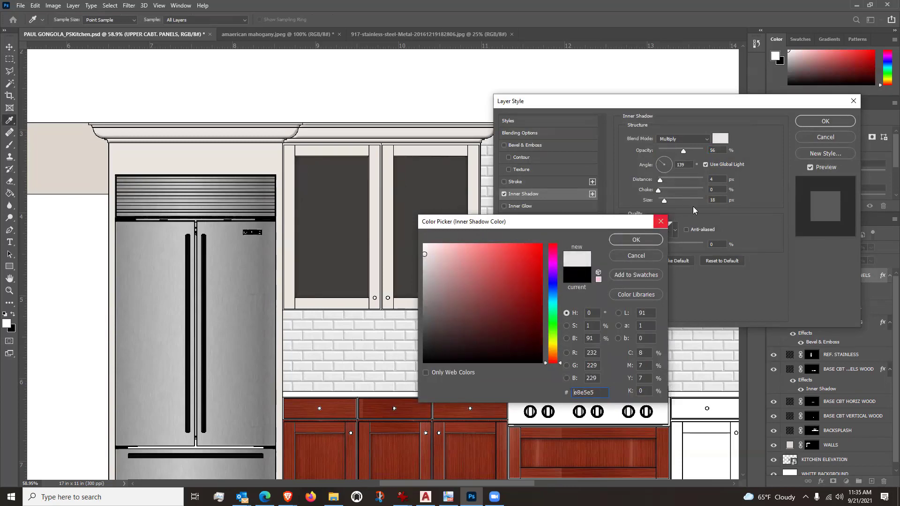
{"action": "left_click", "coordinate": [650, 256]}
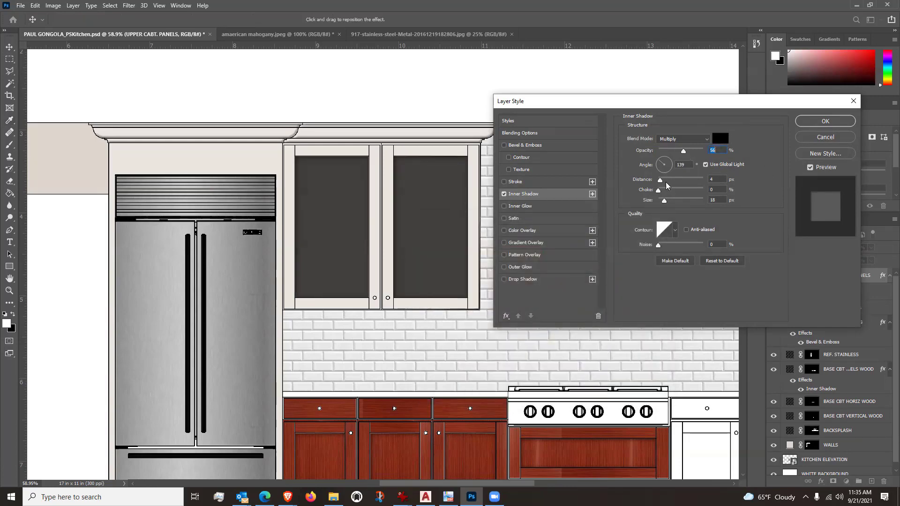
Step: Try the upper panels' inner shadow at 73% opacity and 6 px distance with a light grey colour
{"action": "left_click_drag", "start_coordinate": [683, 152], "coordinate": [691, 154]}
{"action": "mouse_move", "coordinate": [660, 180]}
{"action": "left_mouse_down"}
{"action": "mouse_move", "coordinate": [669, 182]}
{"action": "mouse_move", "coordinate": [660, 181]}
{"action": "left_mouse_up"}
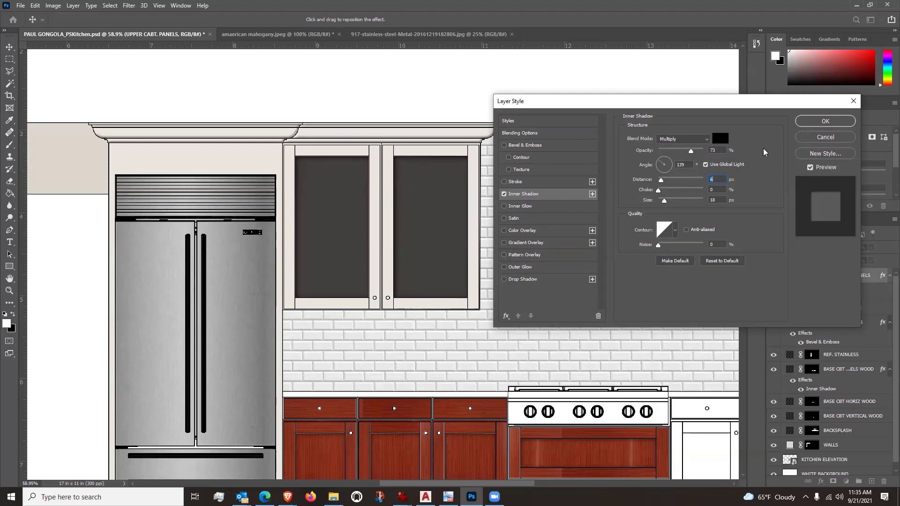
{"action": "left_click", "coordinate": [721, 139]}
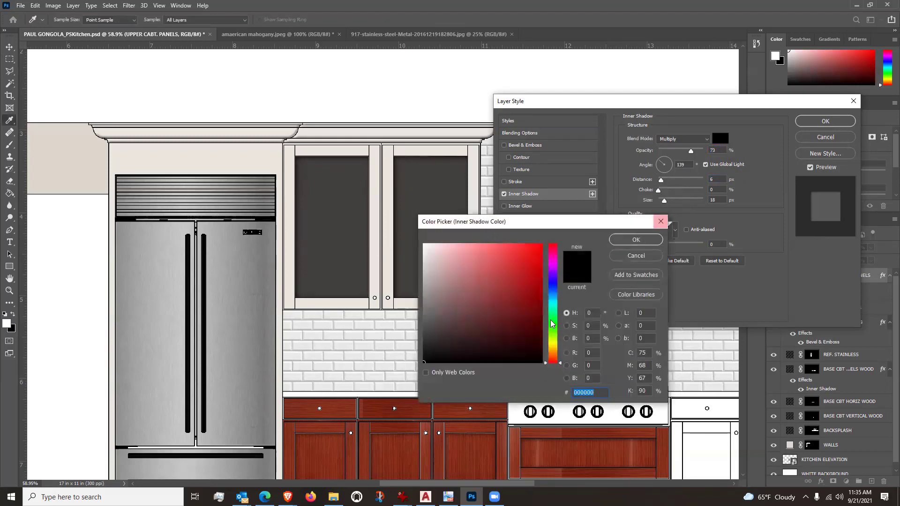
{"action": "mouse_move", "coordinate": [424, 256]}
{"action": "left_mouse_down"}
{"action": "mouse_move", "coordinate": [422, 246]}
{"action": "mouse_move", "coordinate": [420, 262]}
{"action": "left_mouse_up"}
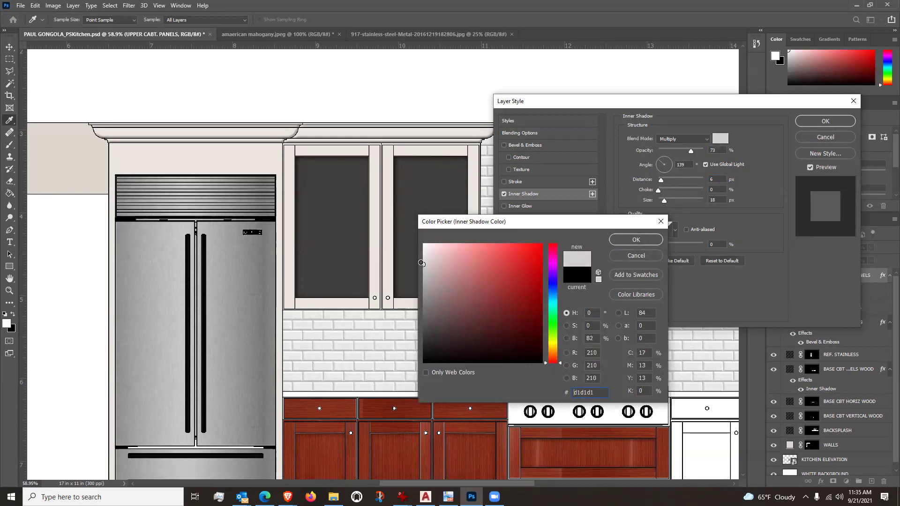
{"action": "left_click", "coordinate": [619, 240]}
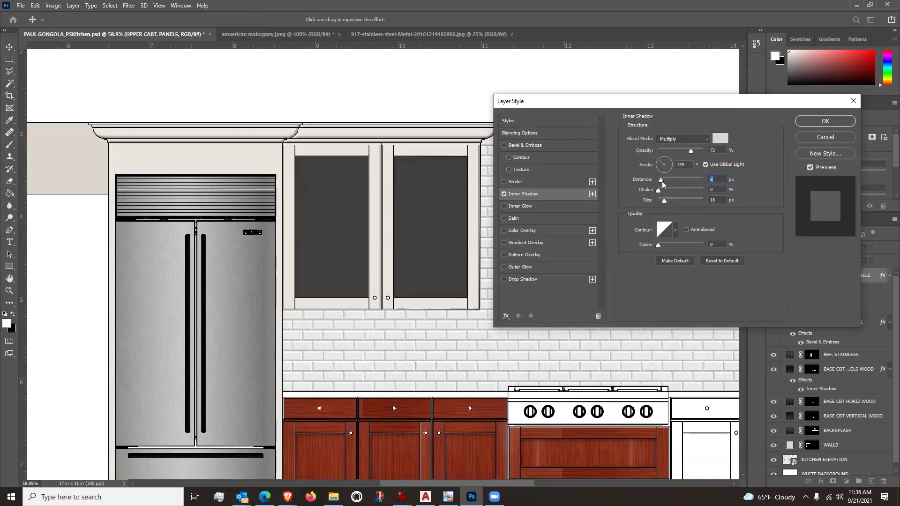
Step: Try the inner shadow with Overlay blending, 21 px distance and higher opacity, and discard all the shadow changes
{"action": "left_click_drag", "start_coordinate": [692, 180], "coordinate": [669, 185]}
{"action": "left_click", "coordinate": [682, 138]}
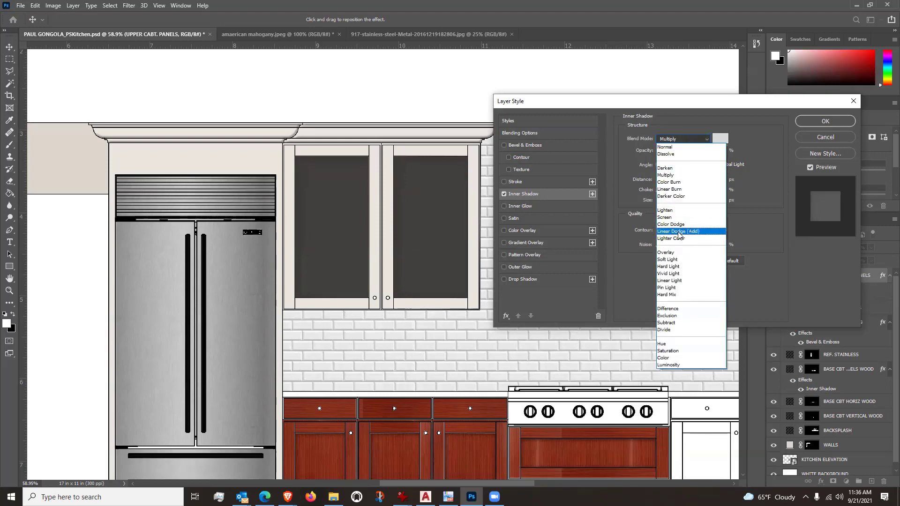
{"action": "left_click", "coordinate": [680, 253]}
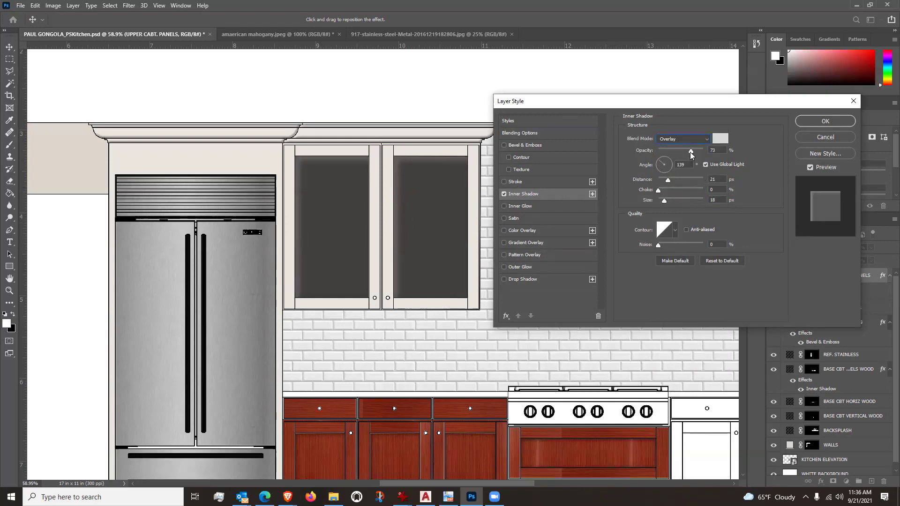
{"action": "left_click_drag", "start_coordinate": [691, 150], "coordinate": [704, 151]}
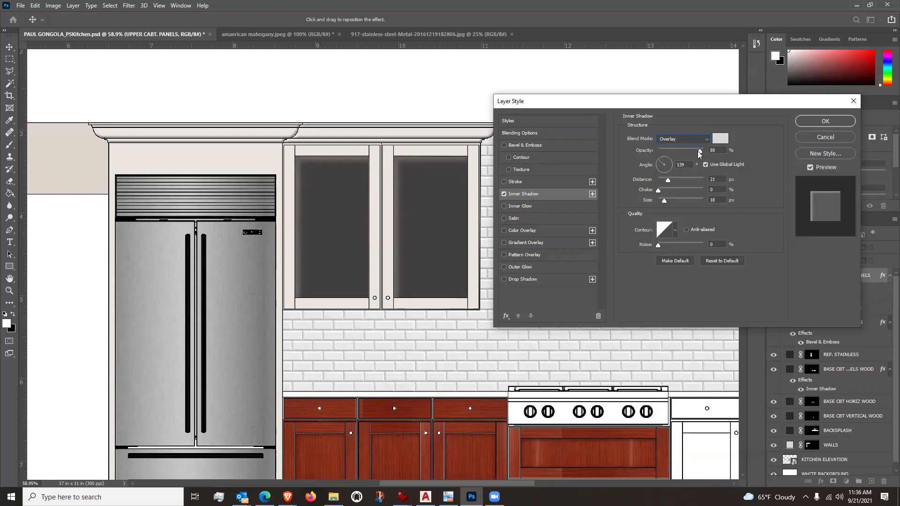
{"action": "left_click", "coordinate": [824, 138]}
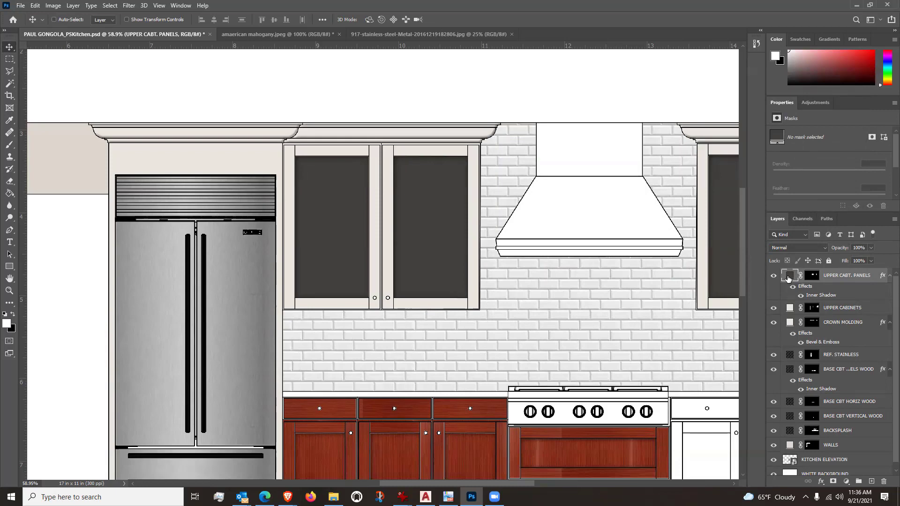
Step: Review the inner shadow settings of the UPPER CABT. PANELS layer and inspect the dark panels up close and in the whole elevation
{"action": "double_click", "coordinate": [812, 296]}
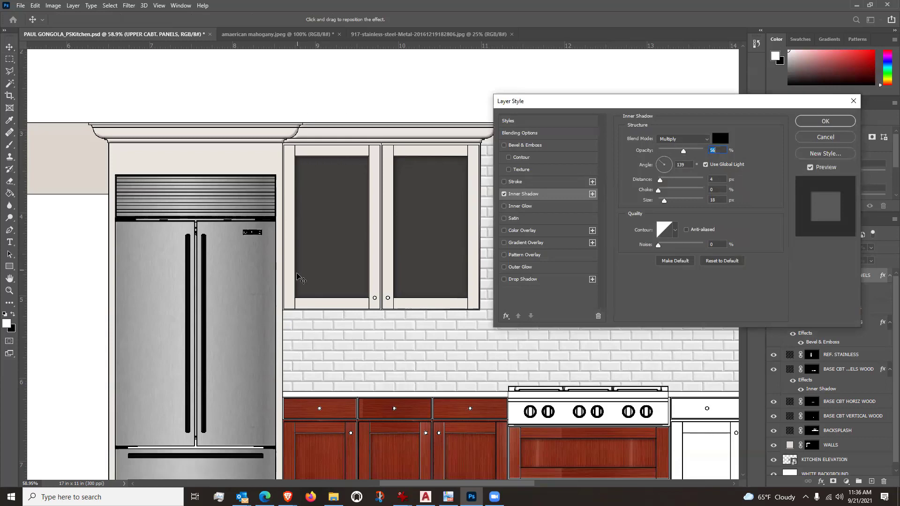
{"action": "left_click", "coordinate": [826, 137]}
{"action": "scroll", "coordinate": [327, 212], "scroll_direction": "up", "scroll_amount": 5}
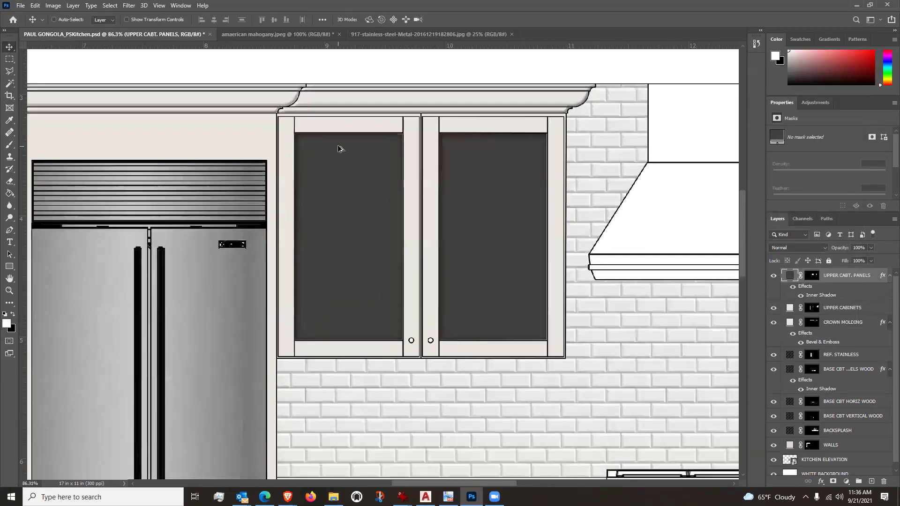
{"action": "scroll", "coordinate": [294, 145], "scroll_direction": "down", "scroll_amount": 4}
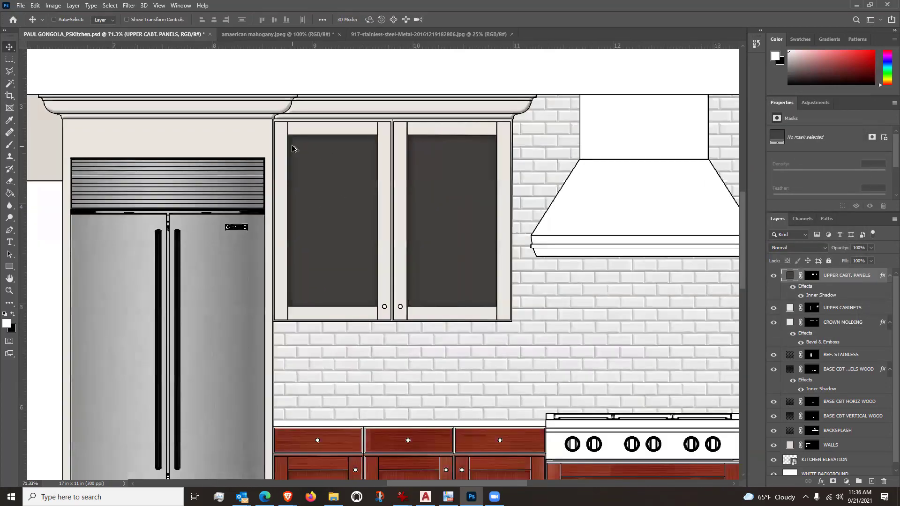
{"action": "scroll", "coordinate": [293, 145], "scroll_direction": "down", "scroll_amount": 4}
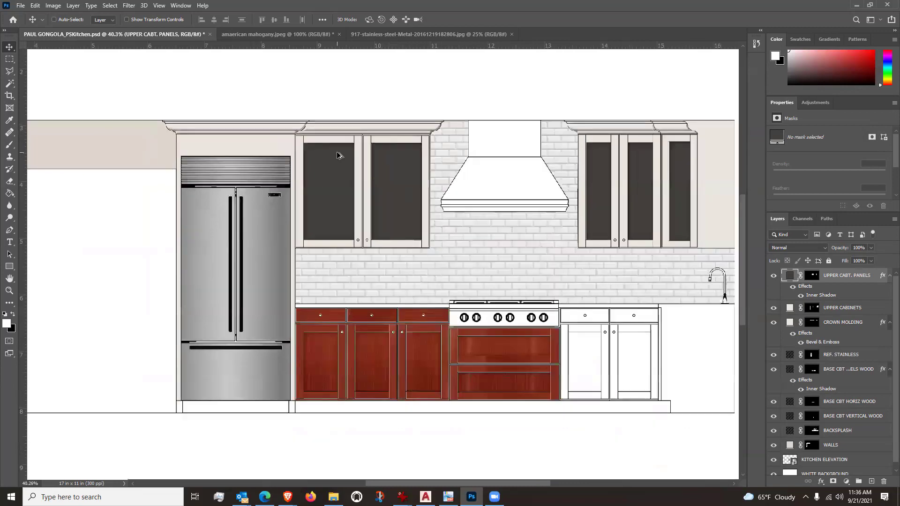
Step: Open the Filter Gallery for the UPPER CABT. PANELS layer, converting its fill to a smart object
{"action": "scroll", "coordinate": [474, 180], "scroll_direction": "up", "scroll_amount": 1}
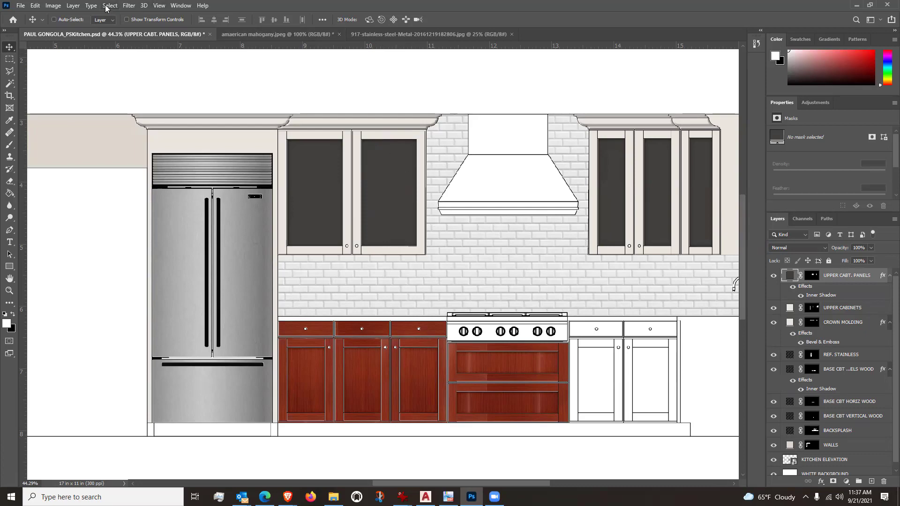
{"action": "left_click", "coordinate": [132, 5]}
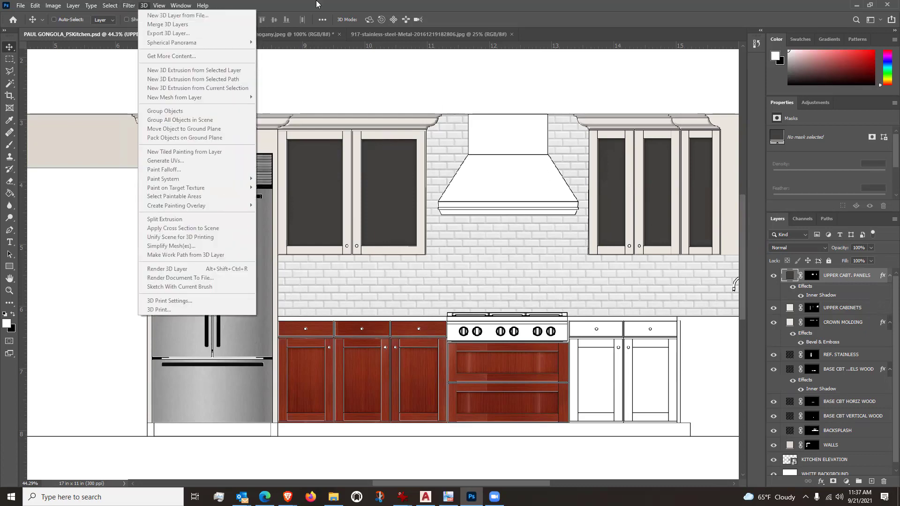
{"action": "mouse_move", "coordinate": [158, 9]}
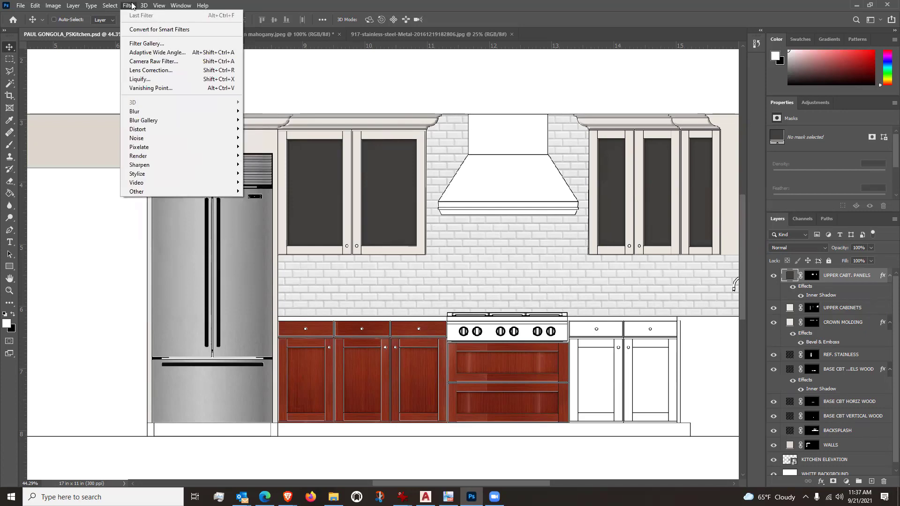
{"action": "left_click", "coordinate": [145, 44]}
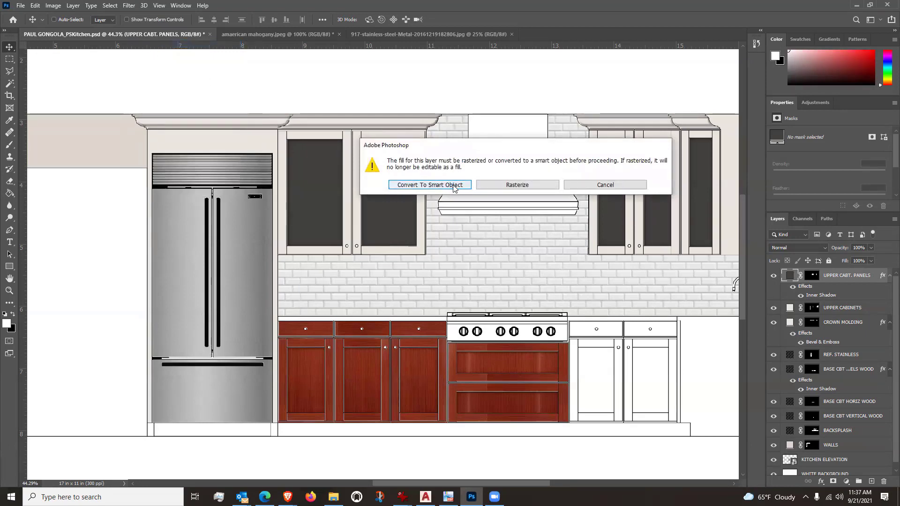
{"action": "left_click", "coordinate": [429, 185]}
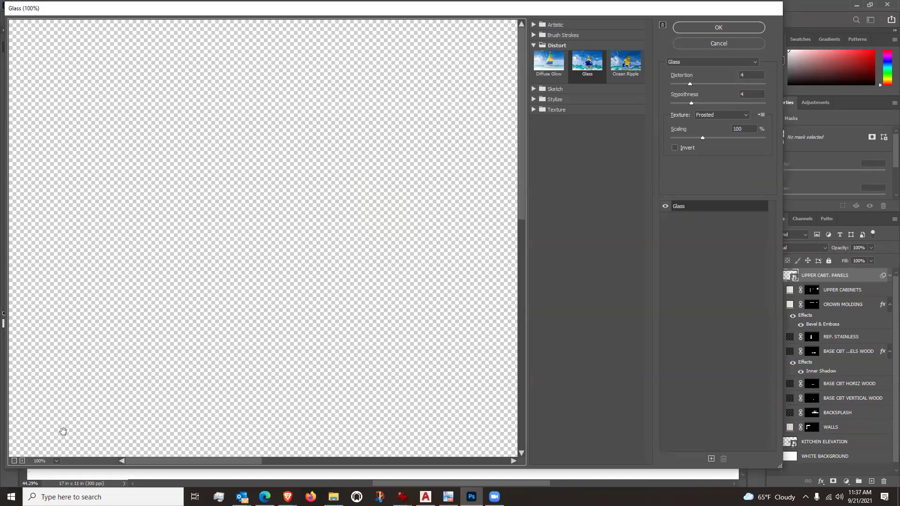
Step: Try the Glass distort filter on the upper cabinet panels with distortion 4, smoothness 4 and Frosted texture, and discard it
{"action": "left_click", "coordinate": [22, 461]}
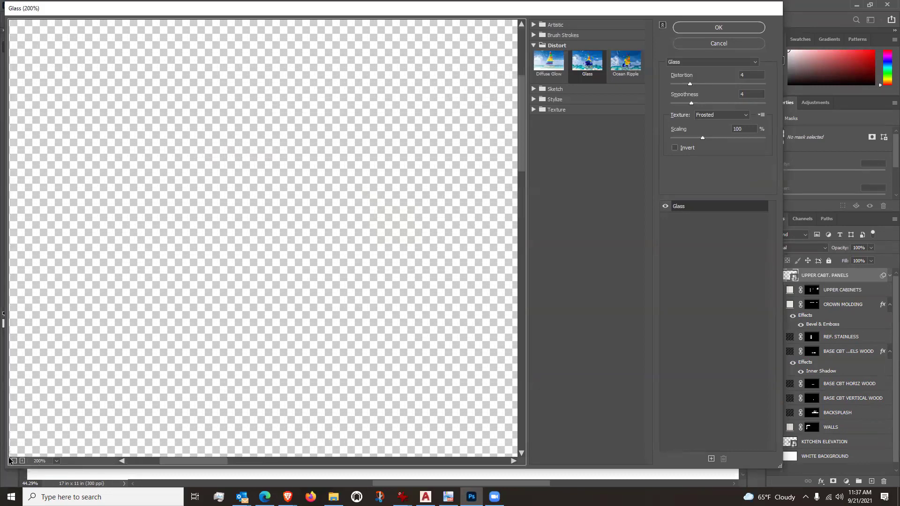
{"action": "left_click", "coordinate": [13, 460]}
{"action": "left_click", "coordinate": [13, 460]}
{"action": "left_click", "coordinate": [13, 460]}
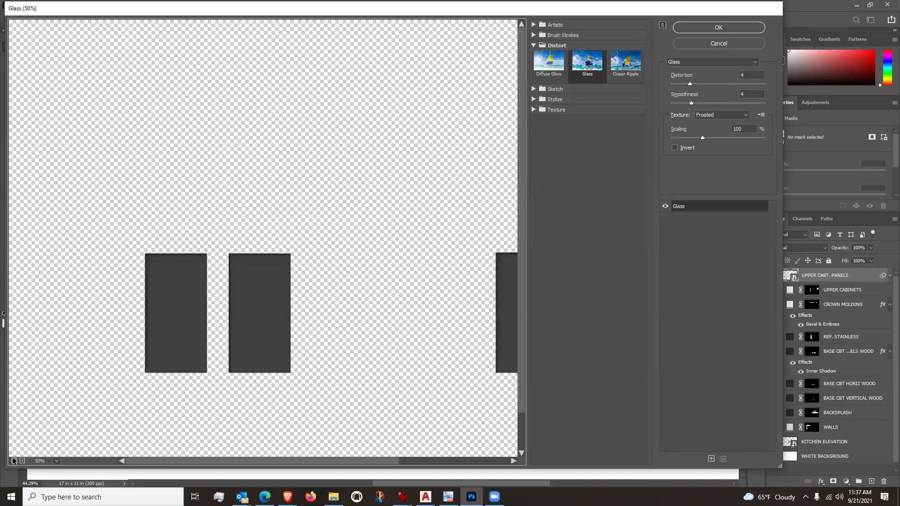
{"action": "left_click", "coordinate": [13, 460]}
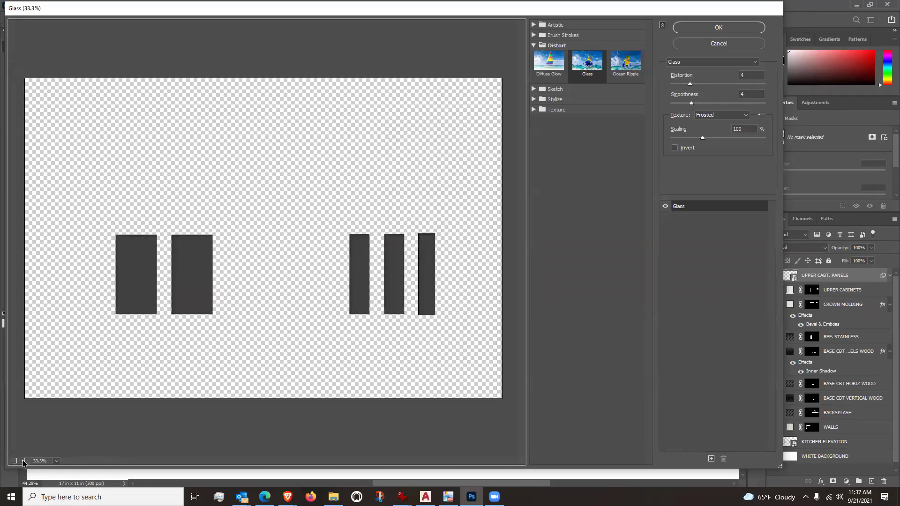
{"action": "left_click", "coordinate": [22, 460]}
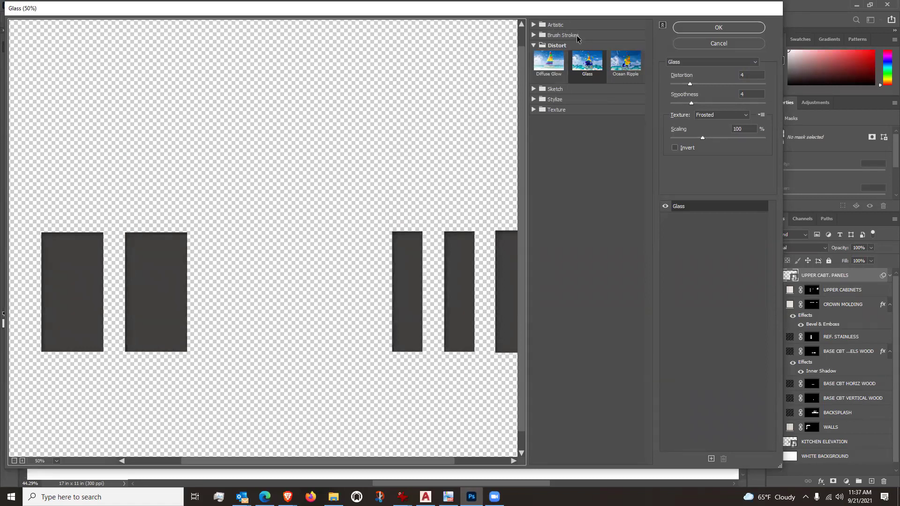
{"action": "left_click", "coordinate": [586, 63]}
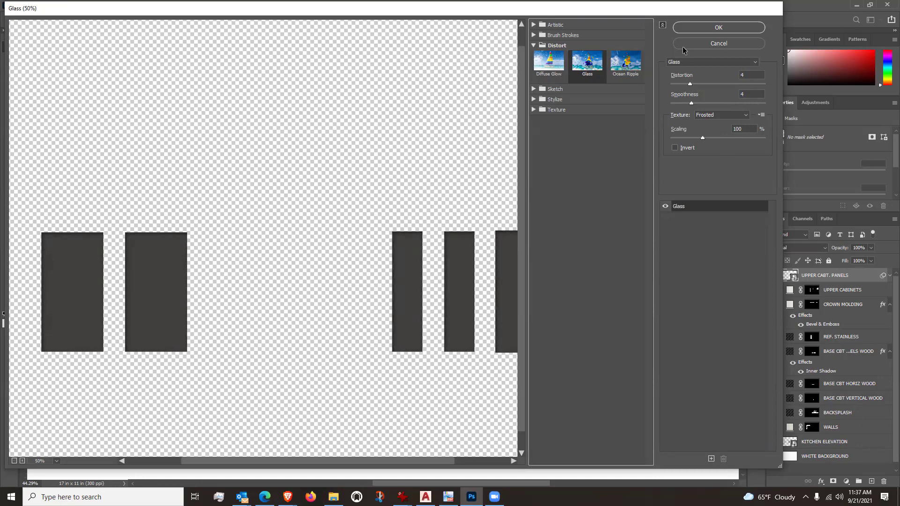
{"action": "left_click_drag", "start_coordinate": [690, 84], "coordinate": [689, 83]}
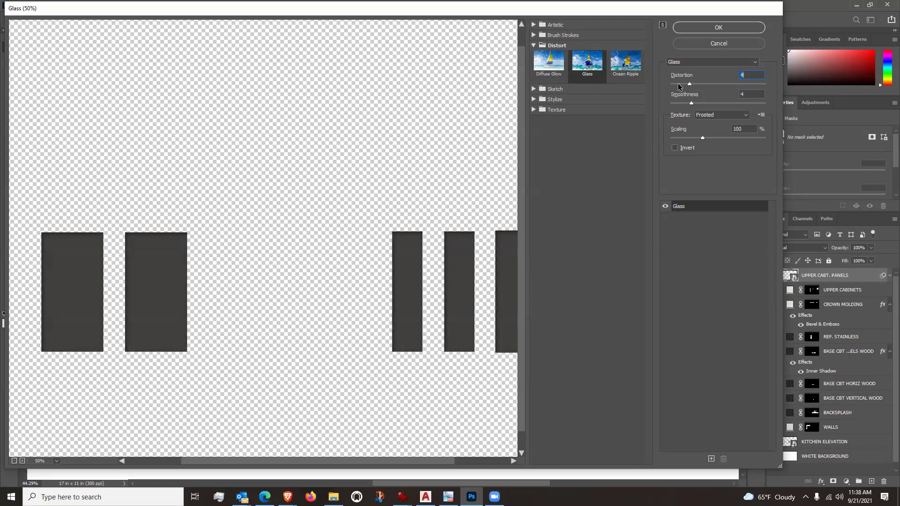
{"action": "left_click", "coordinate": [734, 43]}
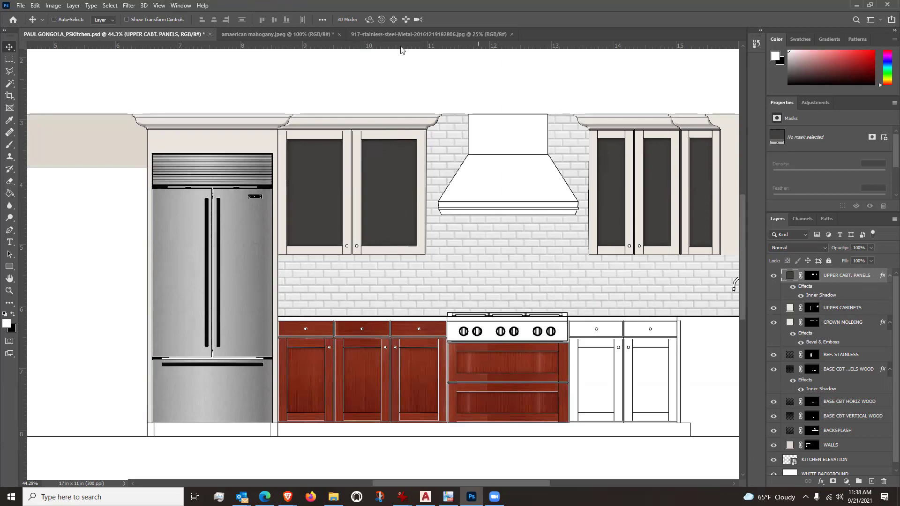
Step: Reopen the Filter Gallery for the UPPER CABT. PANELS layer, converting its fill to a smart object, and preview the two wide panels
{"action": "left_click", "coordinate": [127, 6]}
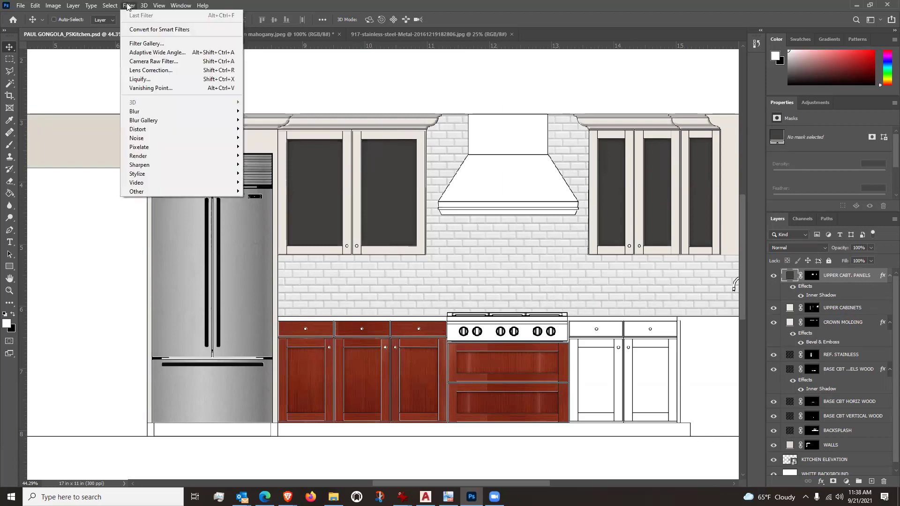
{"action": "left_click", "coordinate": [141, 44]}
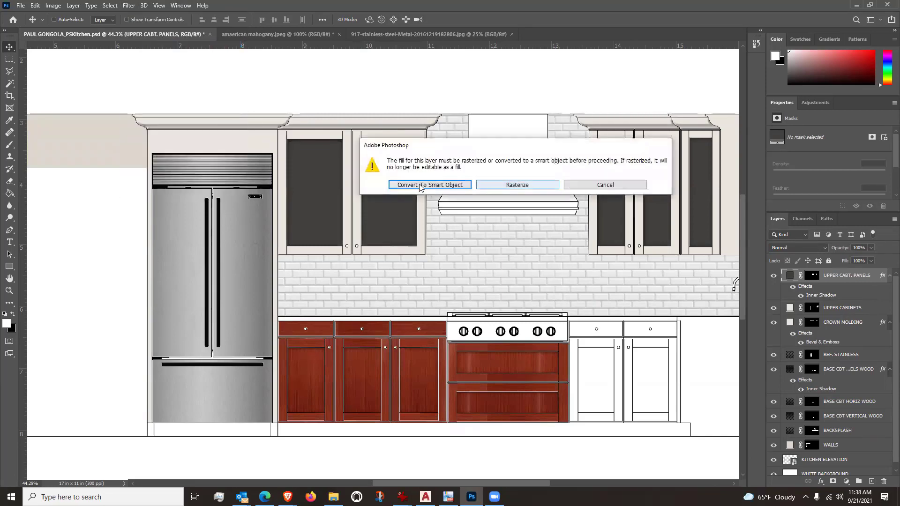
{"action": "left_click", "coordinate": [461, 186]}
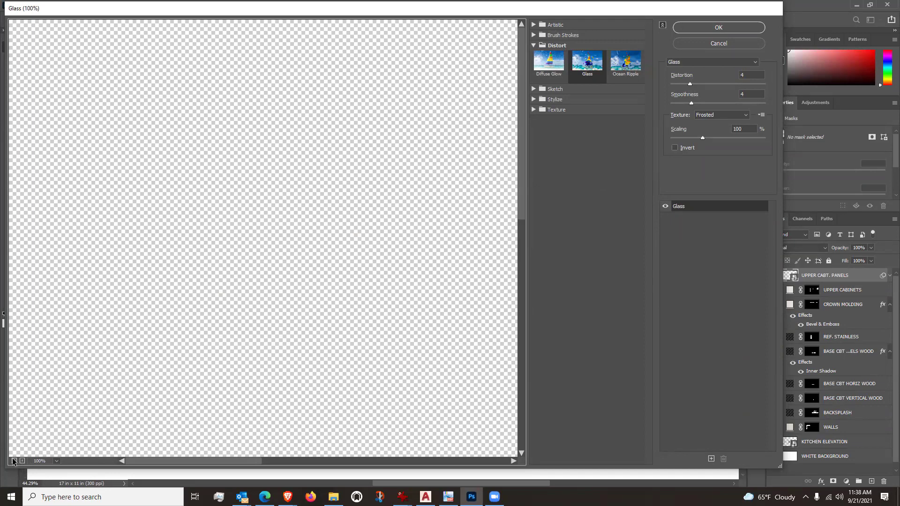
{"action": "left_click", "coordinate": [13, 461]}
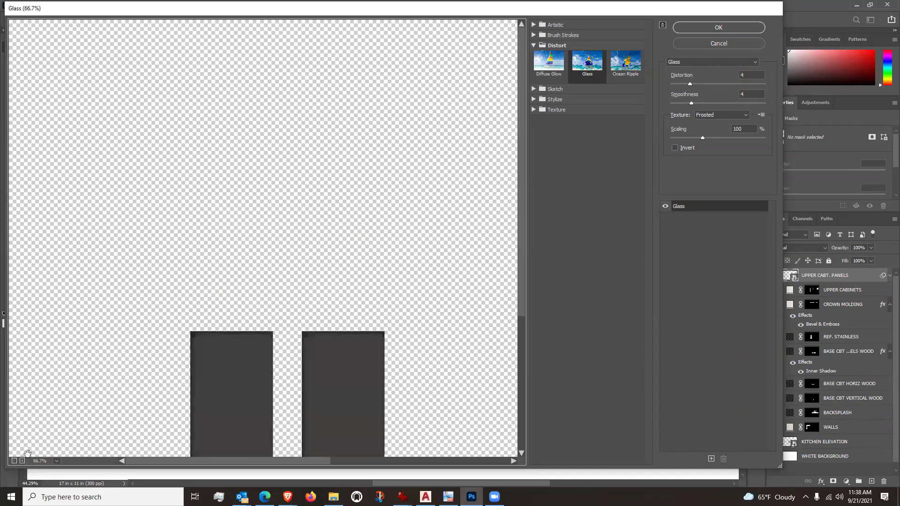
{"action": "left_click_drag", "start_coordinate": [113, 384], "coordinate": [77, 227]}
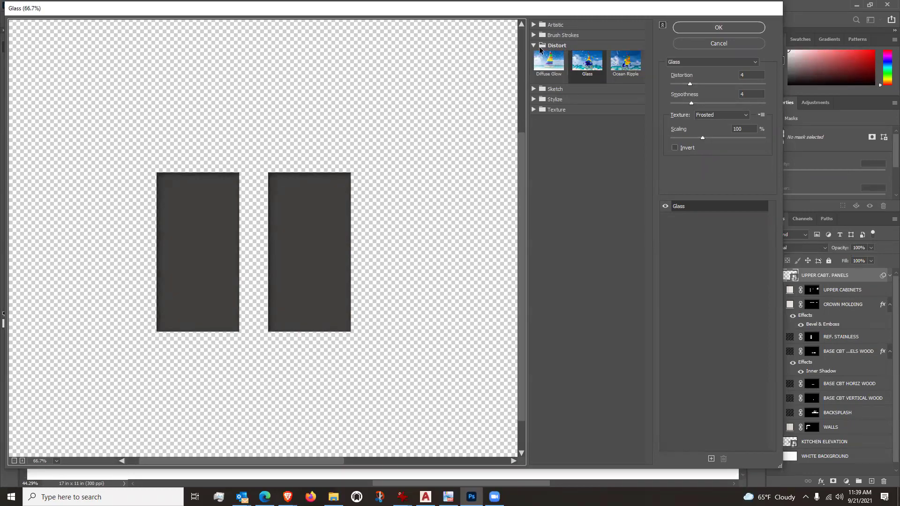
Step: Browse the filter categories, try the Diffuse Glow distort filter on the upper cabinet panels, and discard it
{"action": "left_click", "coordinate": [532, 46]}
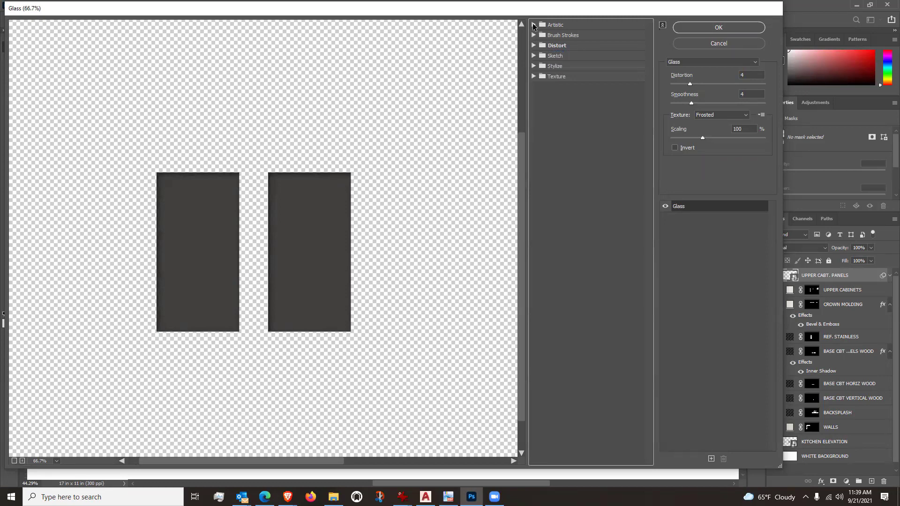
{"action": "left_click", "coordinate": [534, 26]}
{"action": "left_click", "coordinate": [534, 25]}
{"action": "left_click", "coordinate": [533, 46]}
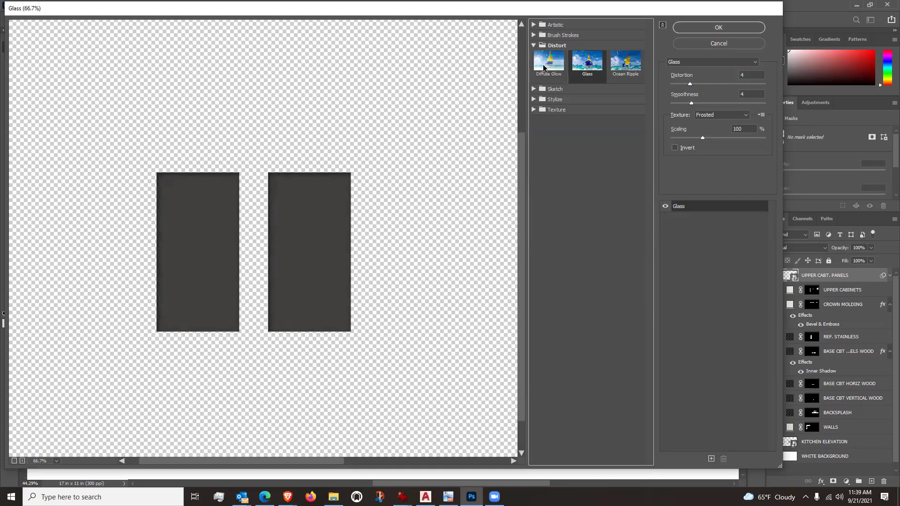
{"action": "left_click", "coordinate": [543, 68]}
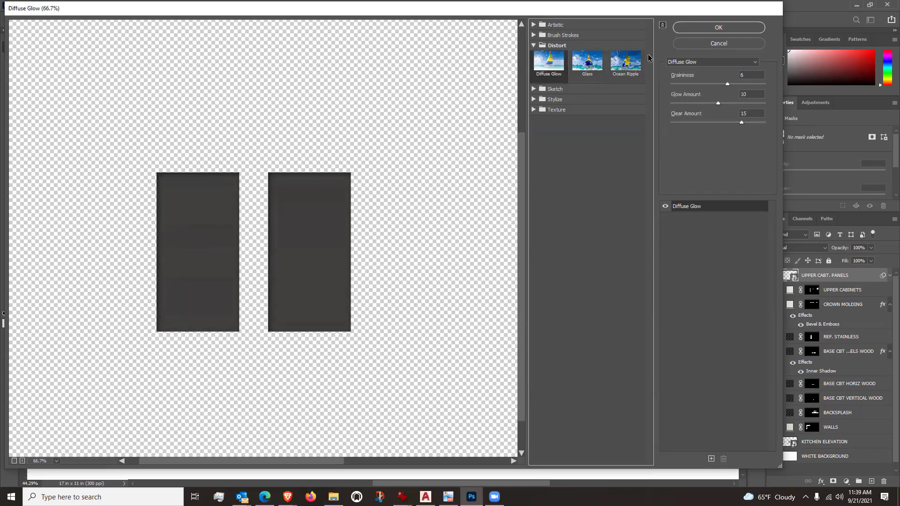
{"action": "left_click", "coordinate": [706, 44]}
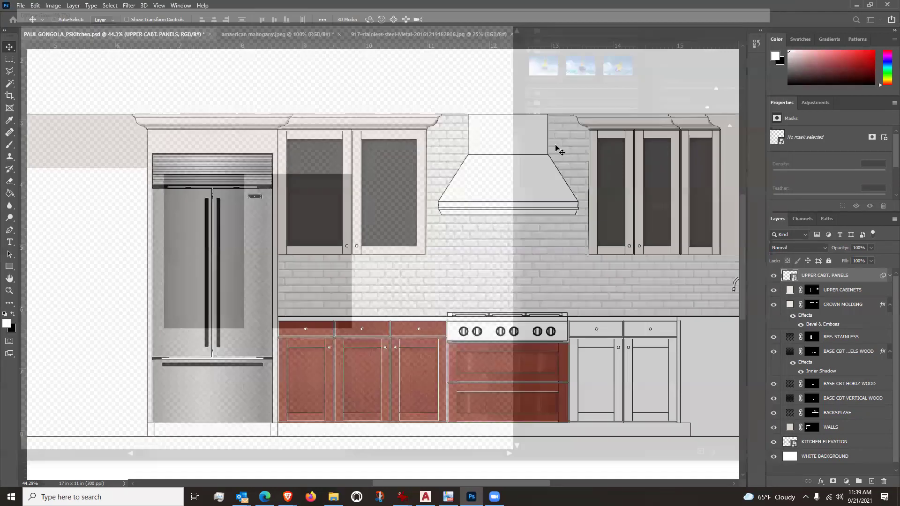
Step: Inspect the range hood, upper cabinets, backsplash, faucet and base cabinets up close and in the whole elevation
{"action": "scroll", "coordinate": [475, 226], "scroll_direction": "down", "scroll_amount": 5}
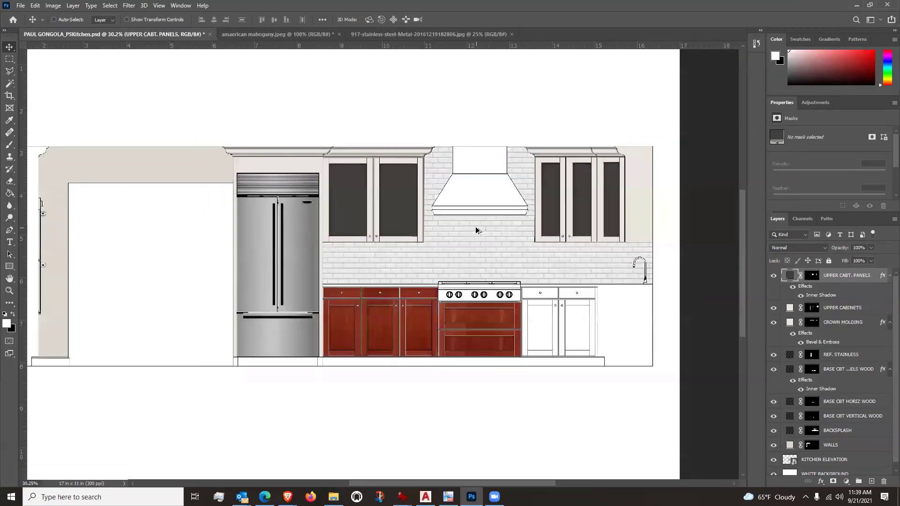
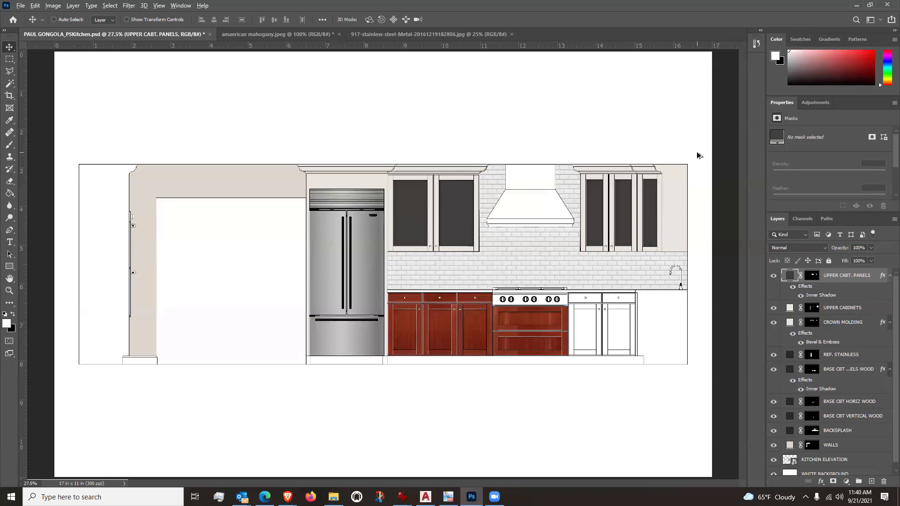
{"action": "scroll", "coordinate": [698, 155], "scroll_direction": "up", "scroll_amount": 2}
{"action": "scroll", "coordinate": [698, 155], "scroll_direction": "up", "scroll_amount": 4}
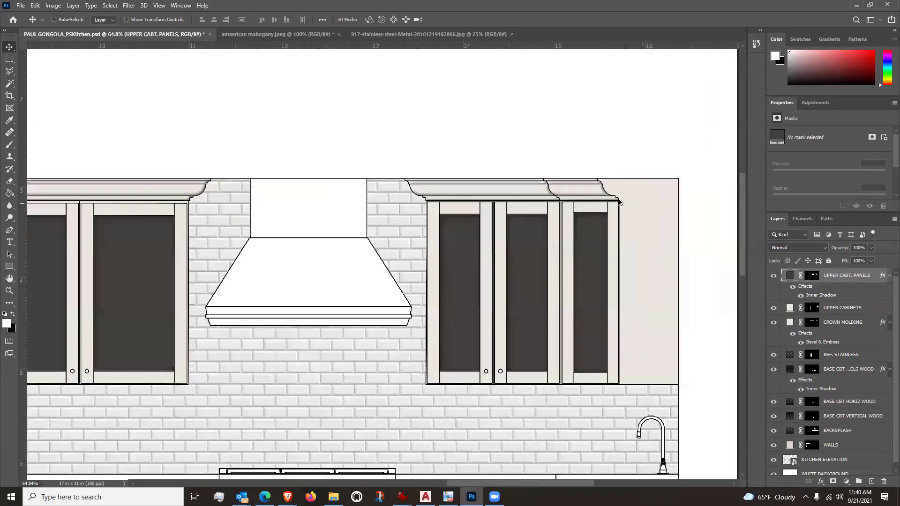
{"action": "scroll", "coordinate": [398, 219], "scroll_direction": "down", "scroll_amount": 4}
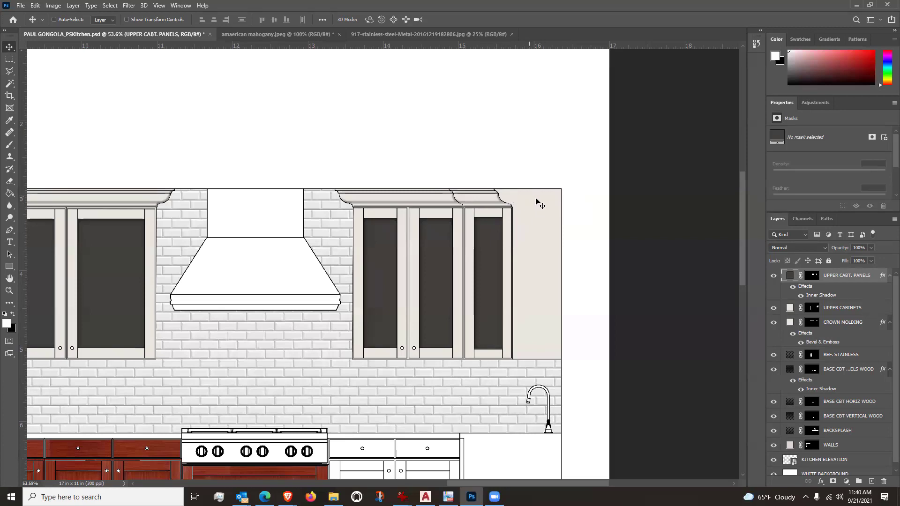
{"action": "scroll", "coordinate": [575, 197], "scroll_direction": "down", "scroll_amount": 3}
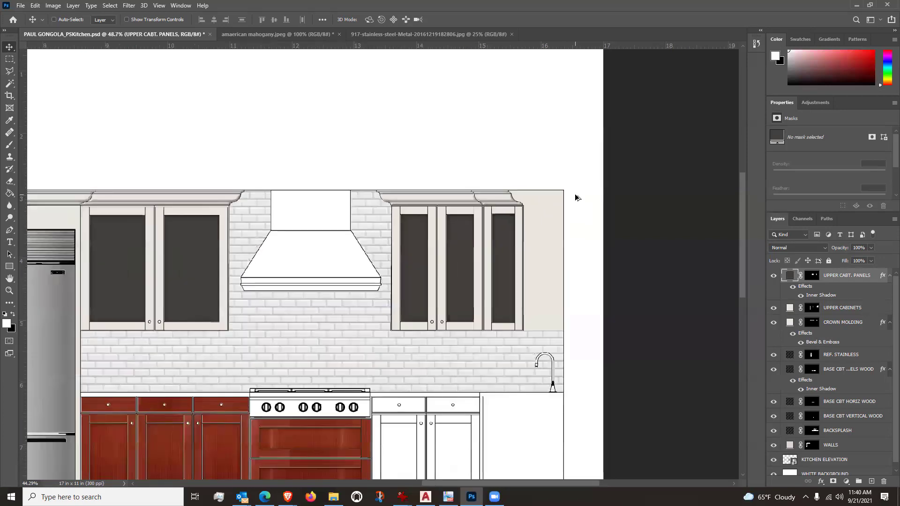
{"action": "scroll", "coordinate": [545, 451], "scroll_direction": "up", "scroll_amount": 2}
{"action": "scroll", "coordinate": [546, 451], "scroll_direction": "up", "scroll_amount": 1}
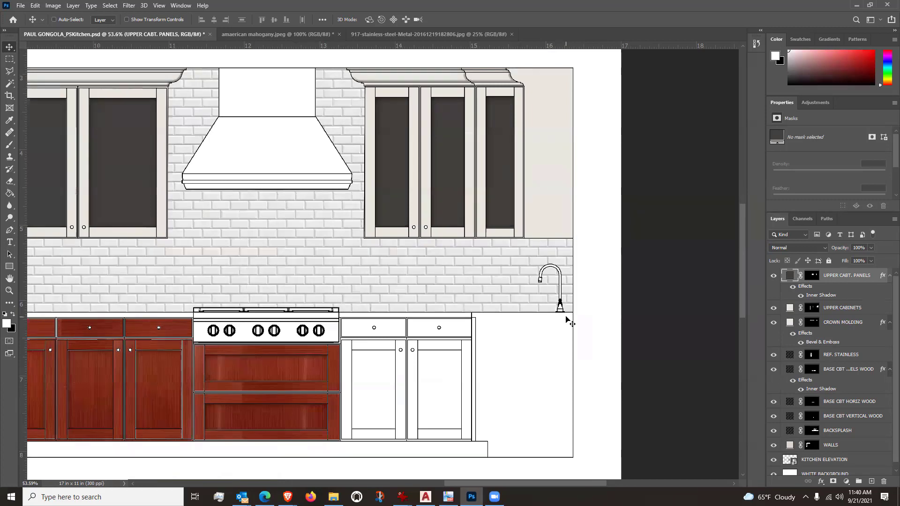
{"action": "scroll", "coordinate": [568, 322], "scroll_direction": "down", "scroll_amount": 3}
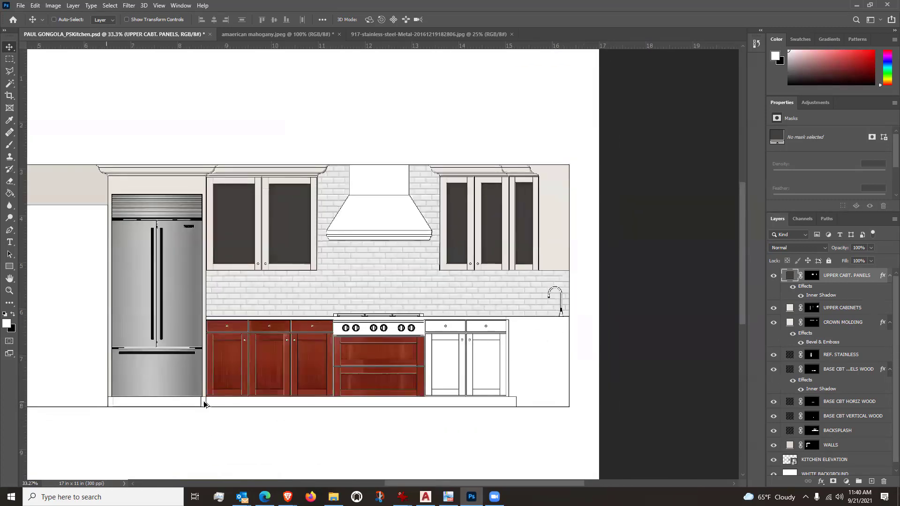
{"action": "scroll", "coordinate": [533, 371], "scroll_direction": "down", "scroll_amount": 1}
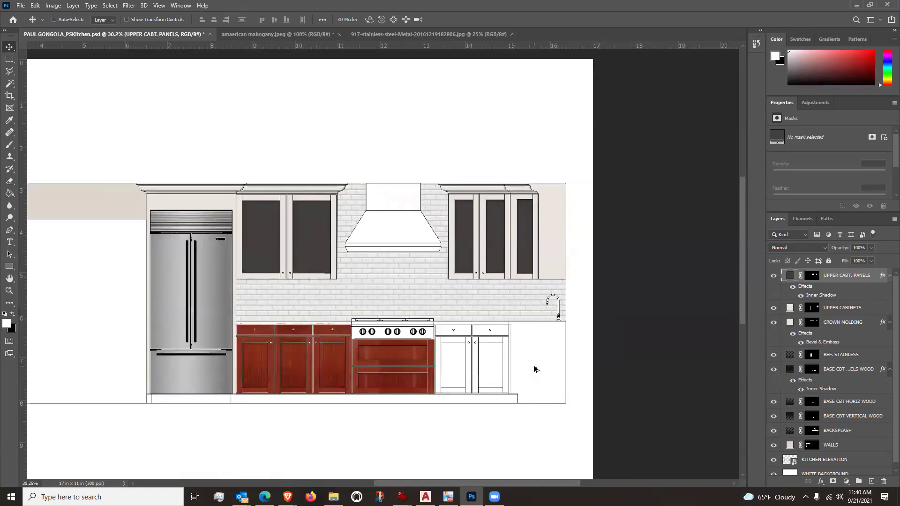
{"action": "scroll", "coordinate": [536, 363], "scroll_direction": "down", "scroll_amount": 1}
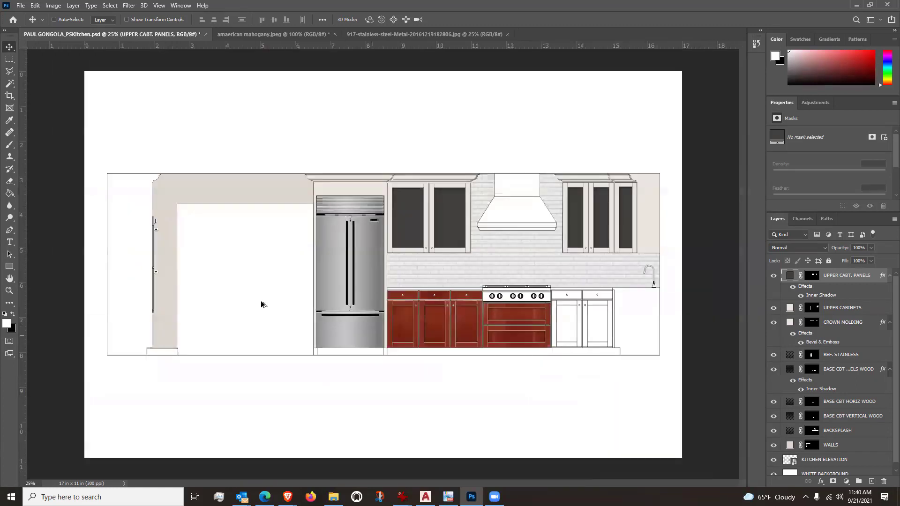
Step: Inspect the wall, molding profile and opening beside the refrigerator, and review the full elevation sheet
{"action": "scroll", "coordinate": [172, 236], "scroll_direction": "up", "scroll_amount": 1}
{"action": "scroll", "coordinate": [69, 160], "scroll_direction": "up", "scroll_amount": 1}
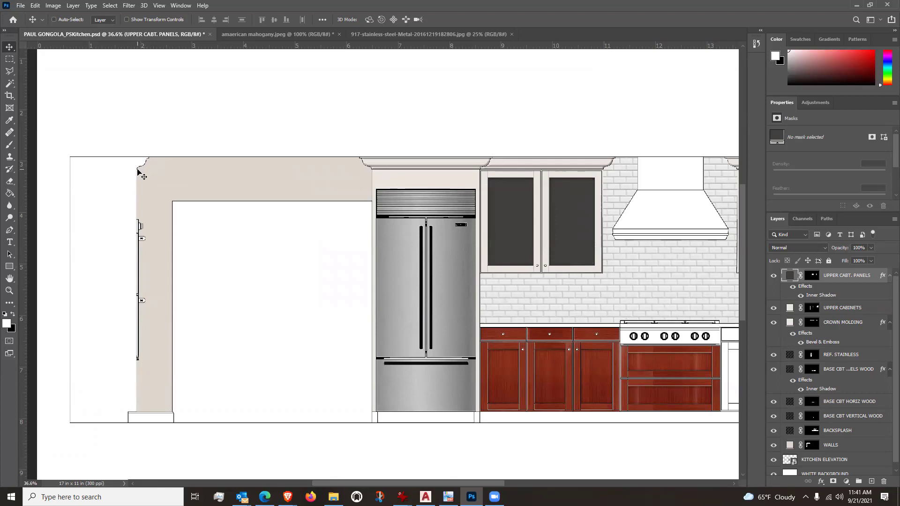
{"action": "scroll", "coordinate": [62, 167], "scroll_direction": "up", "scroll_amount": 2}
{"action": "scroll", "coordinate": [62, 167], "scroll_direction": "up", "scroll_amount": 1}
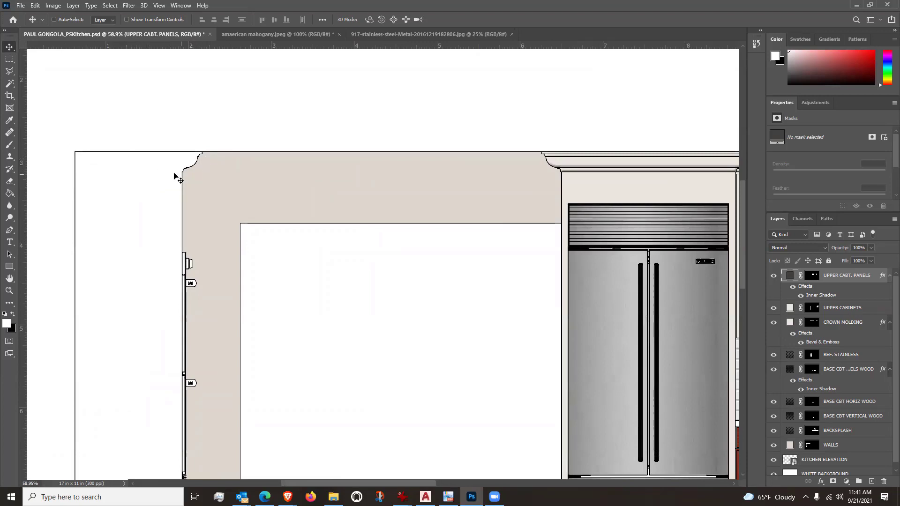
{"action": "scroll", "coordinate": [181, 168], "scroll_direction": "down", "scroll_amount": 3}
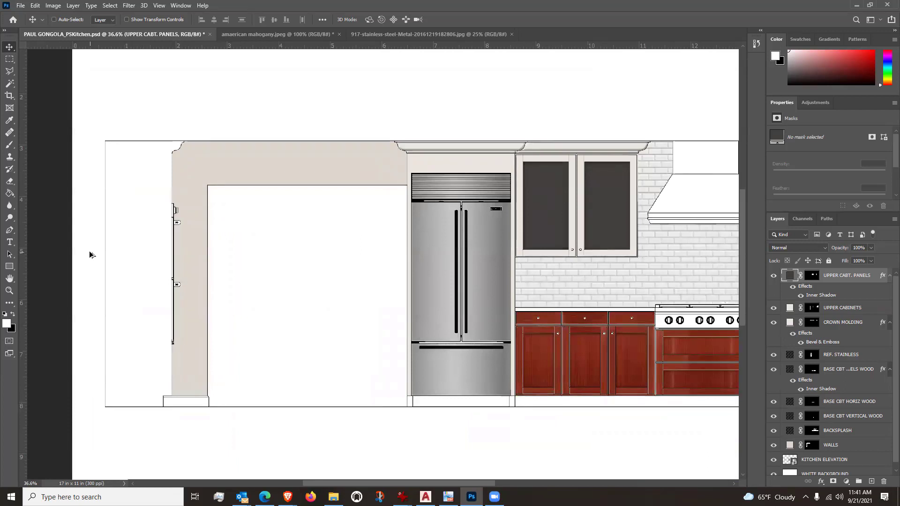
{"action": "scroll", "coordinate": [89, 252], "scroll_direction": "down", "scroll_amount": 2}
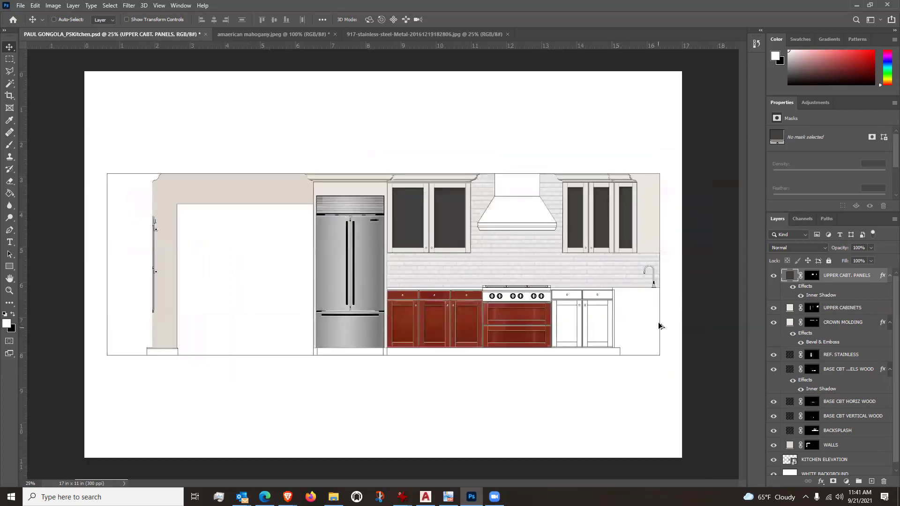
{"action": "scroll", "coordinate": [653, 321], "scroll_direction": "up", "scroll_amount": 1}
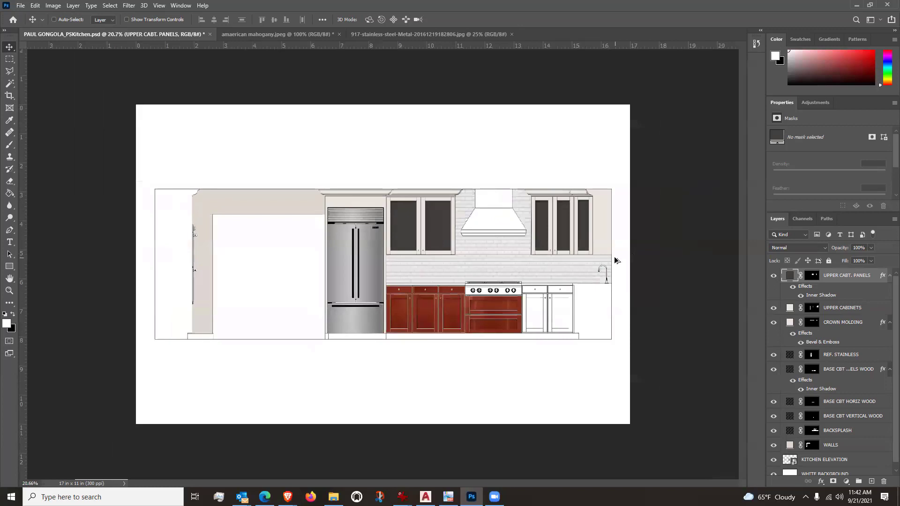
{"action": "key", "text": "ctrl+plus"}
{"action": "scroll", "coordinate": [873, 365], "scroll_direction": "down", "scroll_amount": 1}
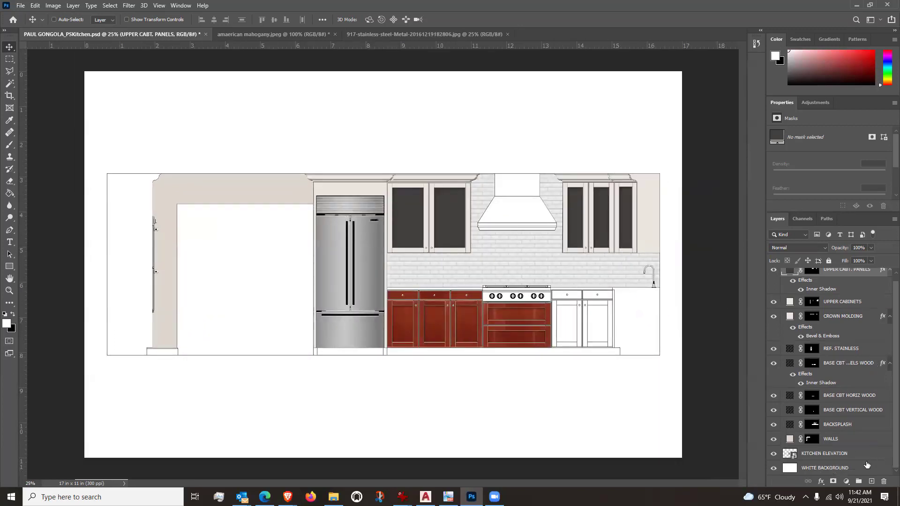
Step: Select the KITCHEN ELEVATION layer and switch to the Project 9 kitchen elevation drawing in AutoCAD
{"action": "left_click", "coordinate": [829, 453]}
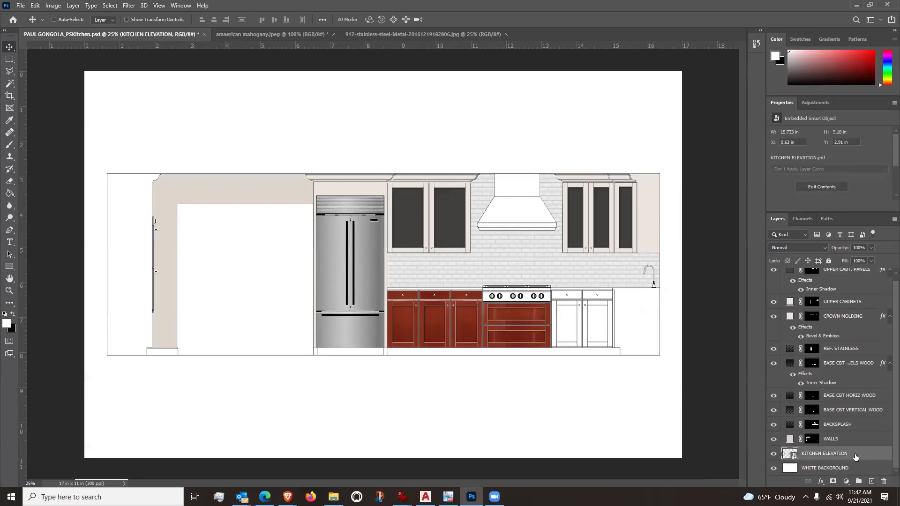
{"action": "left_click", "coordinate": [21, 6]}
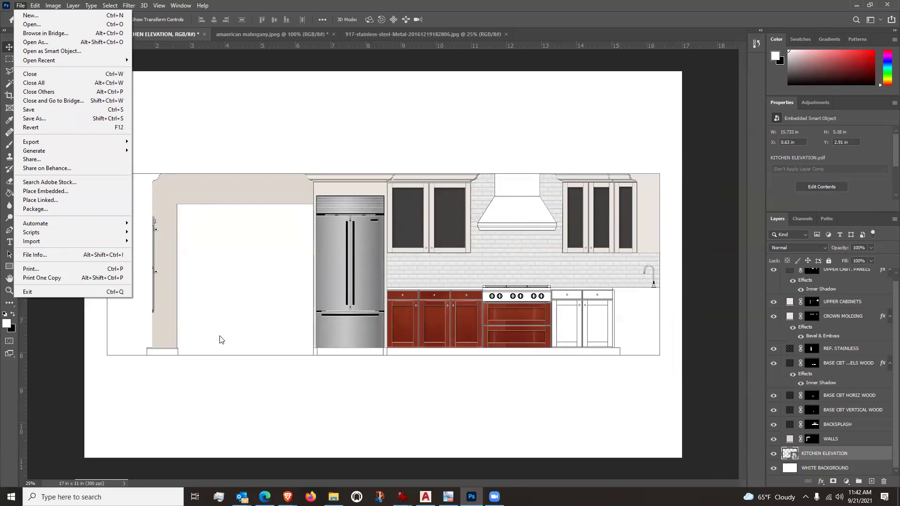
{"action": "left_click", "coordinate": [208, 397]}
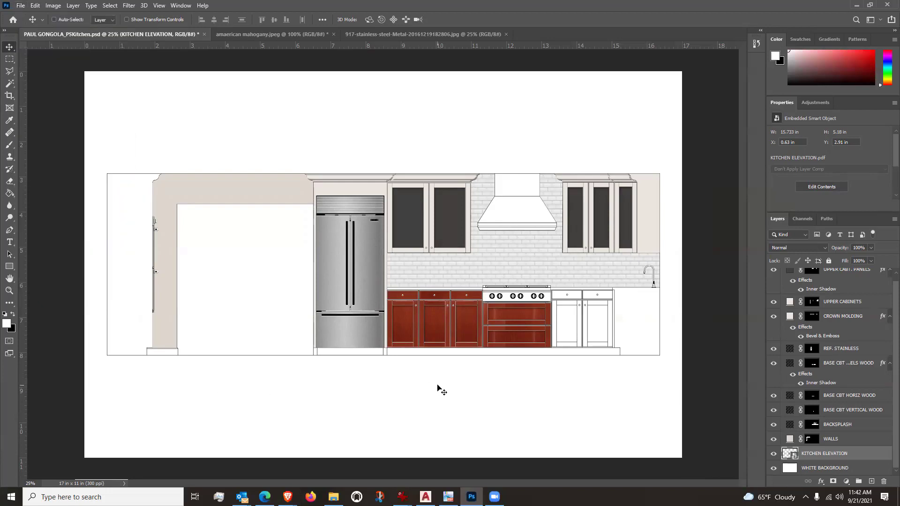
{"action": "left_click", "coordinate": [425, 497]}
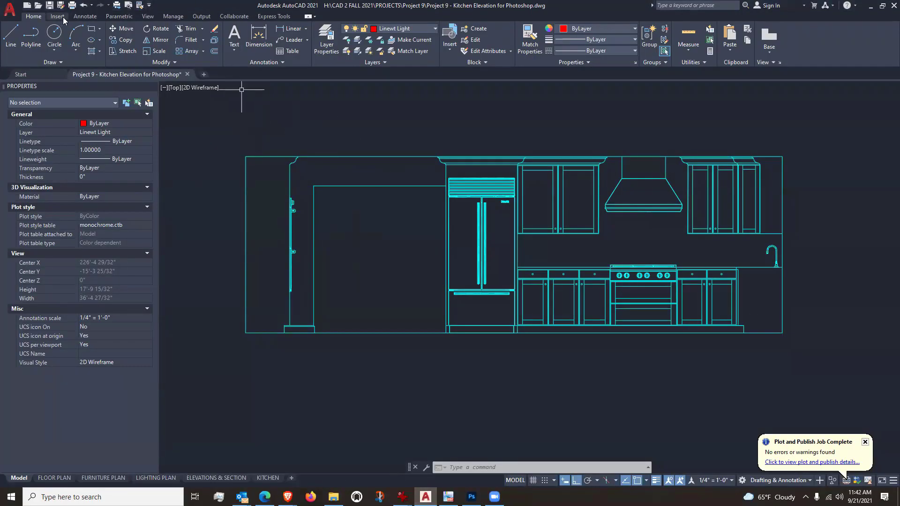
Step: Draw a horizontal line from the bottom corner of the crown molding profile to the elevation's outer vertical boundary on the refrigerator's open-wall side
{"action": "left_click", "coordinate": [73, 6]}
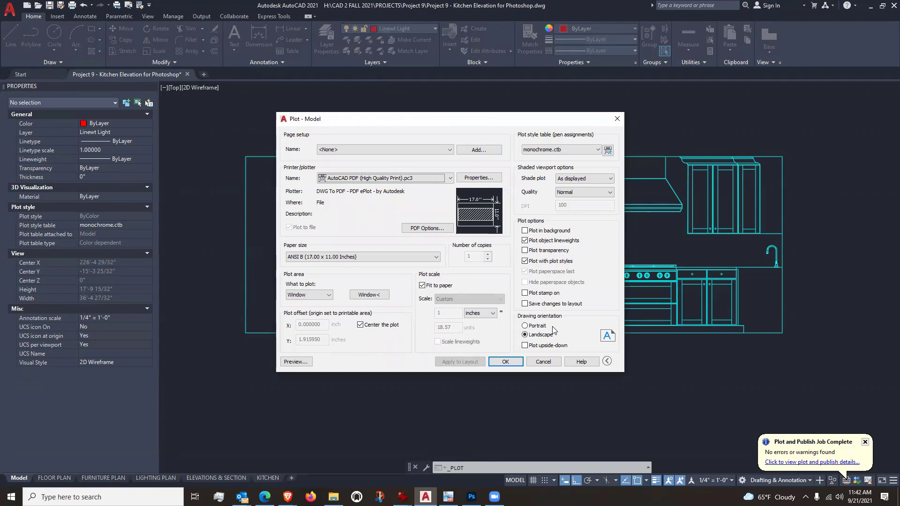
{"action": "left_click", "coordinate": [616, 120]}
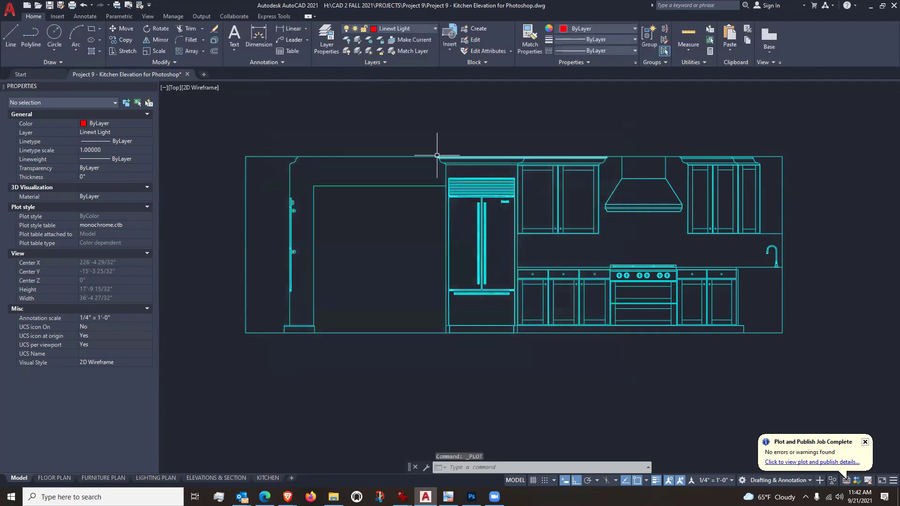
{"action": "scroll", "coordinate": [258, 153], "scroll_direction": "up", "scroll_amount": 8}
{"action": "scroll", "coordinate": [412, 174], "scroll_direction": "down", "scroll_amount": 2}
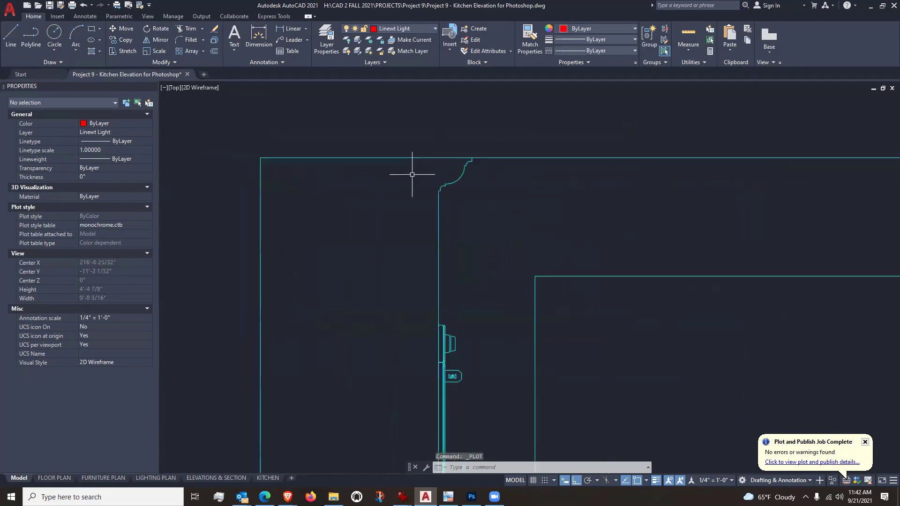
{"action": "type", "text": "l"}
{"action": "key", "text": "Return"}
{"action": "scroll", "coordinate": [422, 187], "scroll_direction": "up", "scroll_amount": 4}
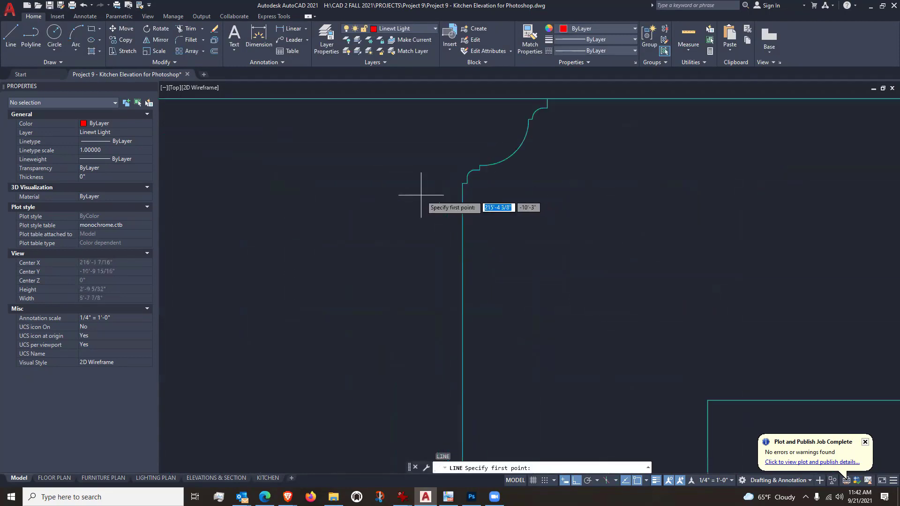
{"action": "left_click", "coordinate": [462, 183]}
{"action": "scroll", "coordinate": [470, 183], "scroll_direction": "down", "scroll_amount": 6}
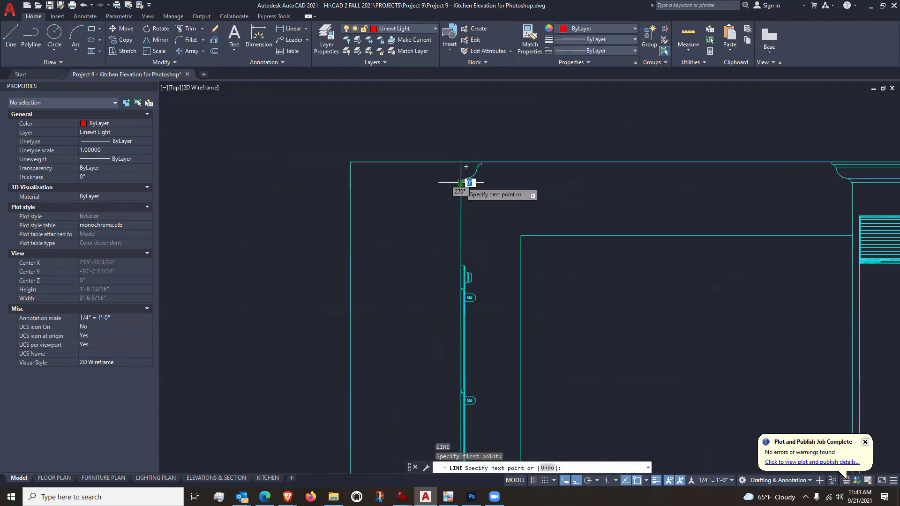
{"action": "scroll", "coordinate": [377, 181], "scroll_direction": "up", "scroll_amount": 4}
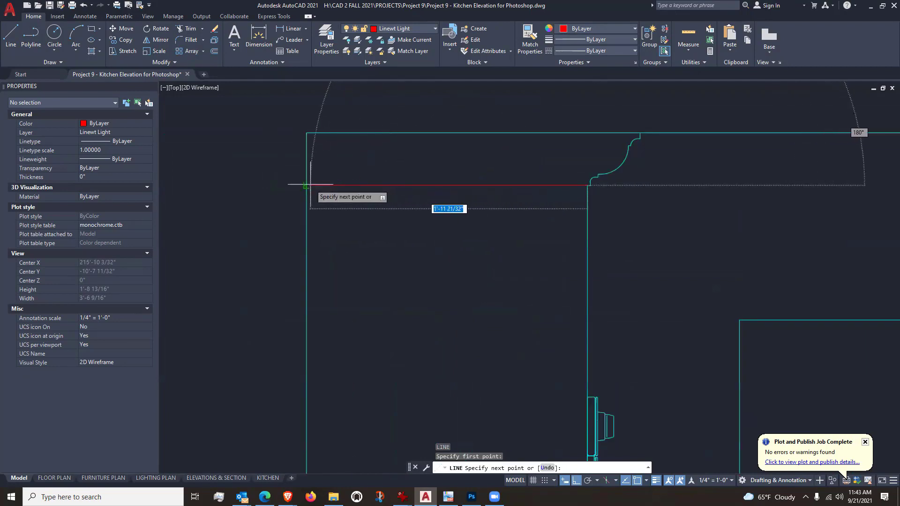
{"action": "left_click", "coordinate": [307, 185]}
{"action": "key", "text": "Return"}
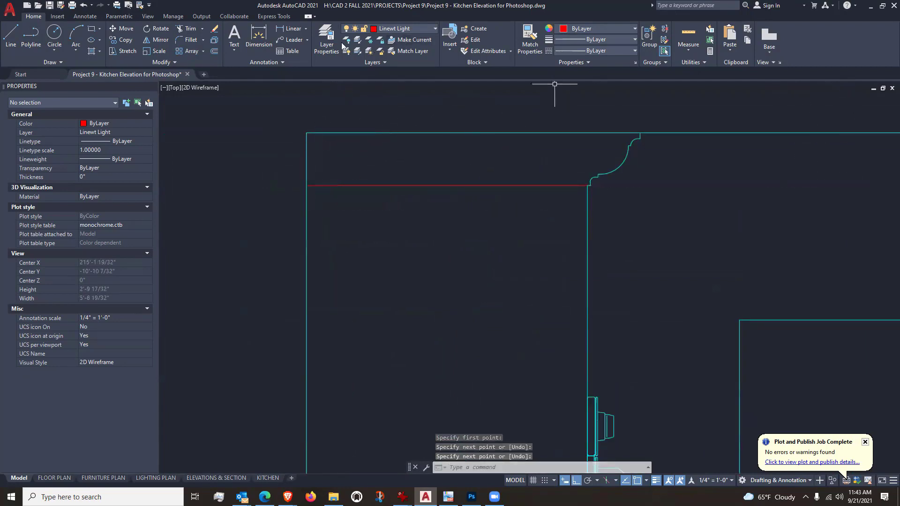
Step: Match the new horizontal line's properties to those of the elevation's top boundary line
{"action": "left_click", "coordinate": [530, 42]}
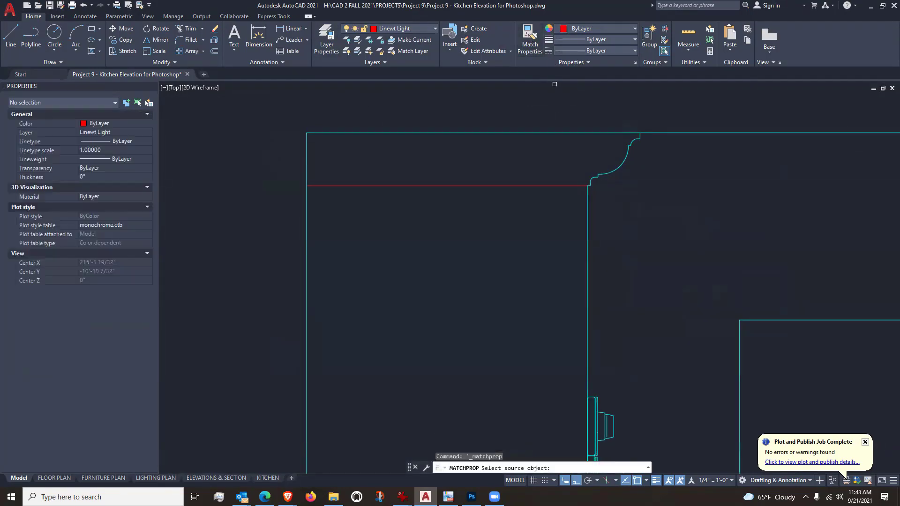
{"action": "left_click", "coordinate": [577, 184]}
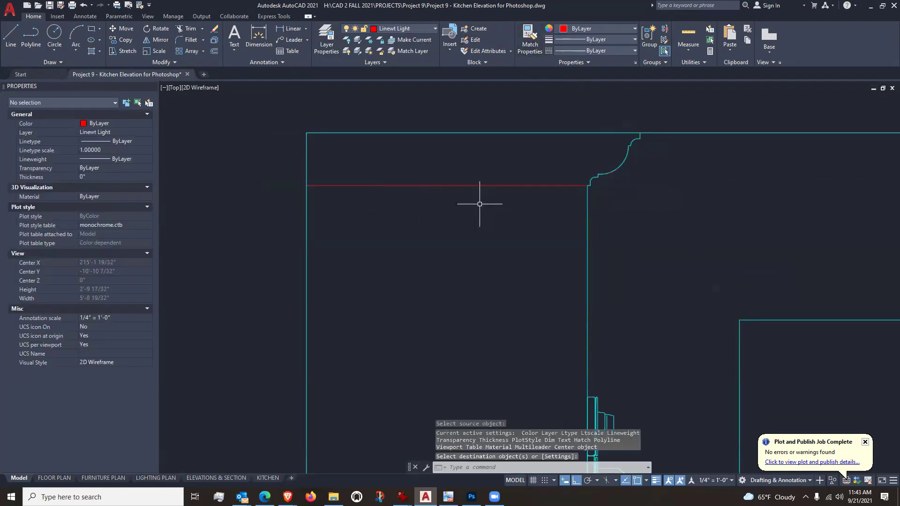
{"action": "left_click", "coordinate": [530, 41]}
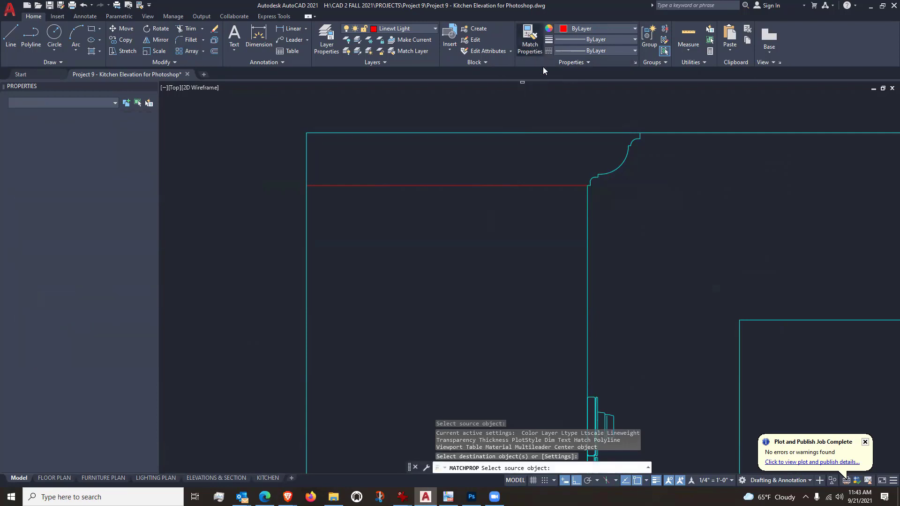
{"action": "left_click", "coordinate": [557, 132]}
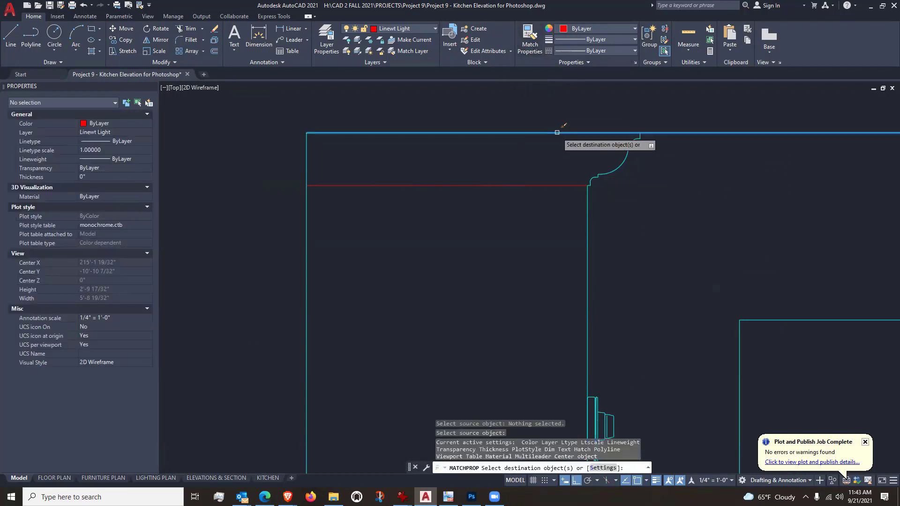
{"action": "left_click", "coordinate": [551, 185]}
{"action": "scroll", "coordinate": [323, 206], "scroll_direction": "down", "scroll_amount": 6}
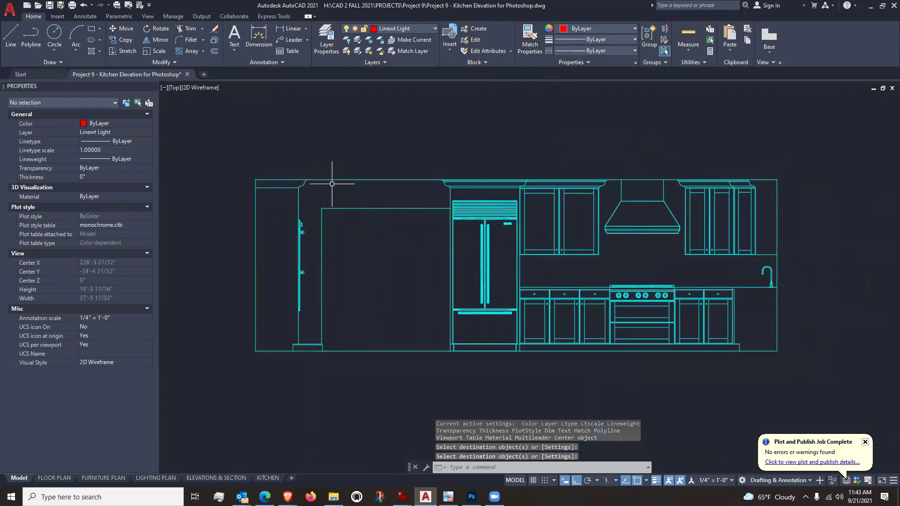
Step: Plot the elevation with AutoCAD PDF (High Quality Print).pc3 on landscape ANSI B paper, using the existing window, fit-to-paper and monochrome.ctb settings
{"action": "mouse_move", "coordinate": [333, 196]}
{"action": "left_mouse_down"}
{"action": "mouse_move", "coordinate": [337, 172]}
{"action": "mouse_move", "coordinate": [323, 193]}
{"action": "left_mouse_up"}
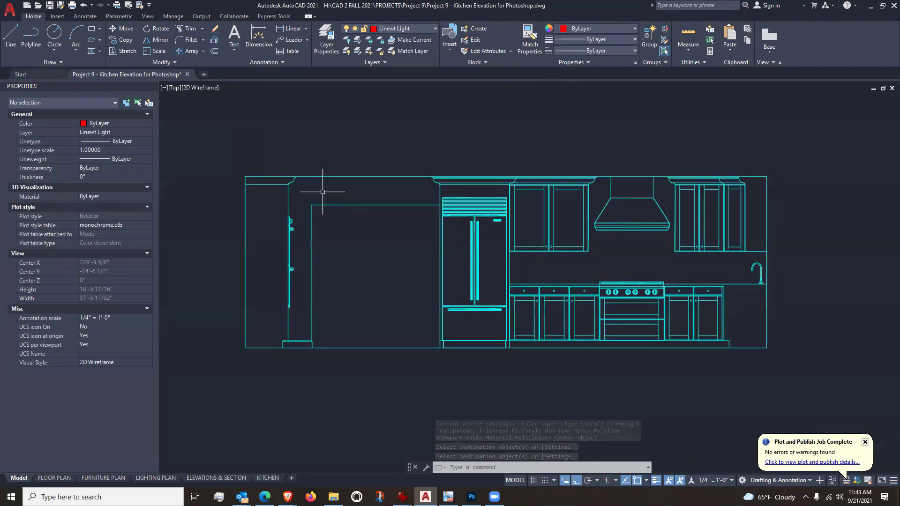
{"action": "scroll", "coordinate": [779, 187], "scroll_direction": "up", "scroll_amount": 6}
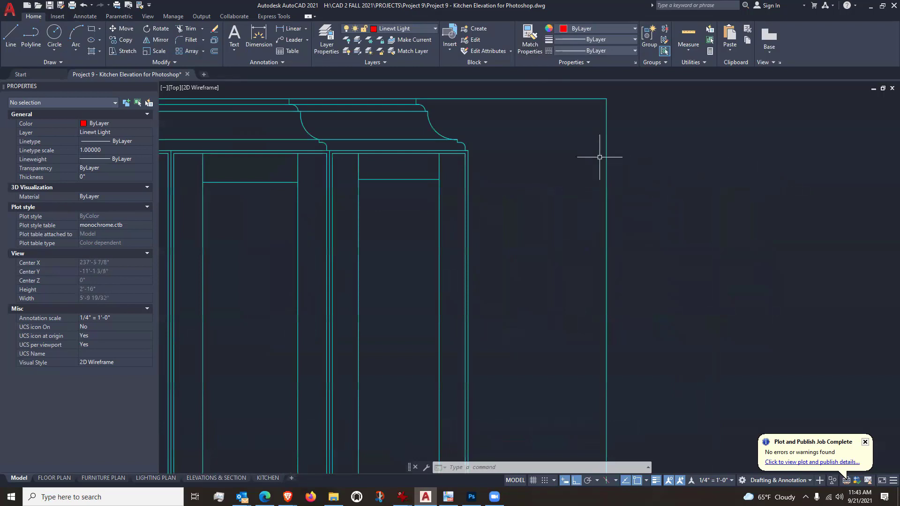
{"action": "scroll", "coordinate": [753, 221], "scroll_direction": "down", "scroll_amount": 6}
{"action": "scroll", "coordinate": [695, 225], "scroll_direction": "up", "scroll_amount": 2}
{"action": "scroll", "coordinate": [459, 276], "scroll_direction": "down", "scroll_amount": 2}
{"action": "mouse_move", "coordinate": [340, 329]}
{"action": "left_mouse_down"}
{"action": "mouse_move", "coordinate": [436, 274]}
{"action": "mouse_move", "coordinate": [432, 284]}
{"action": "left_mouse_up"}
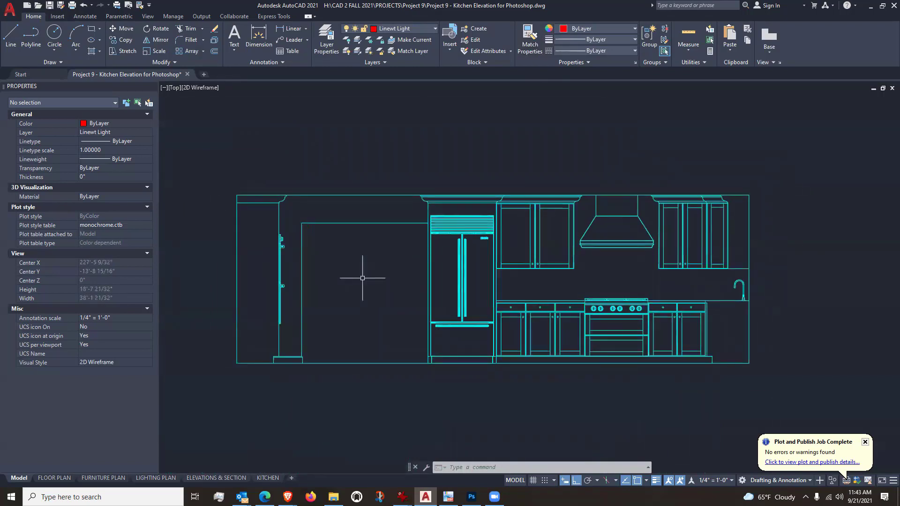
{"action": "type", "text": "plot"}
{"action": "key", "text": "Return"}
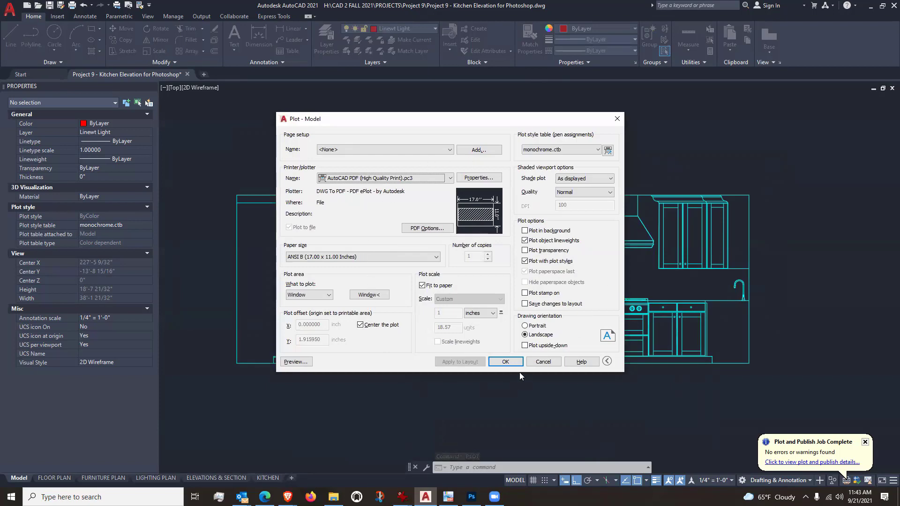
{"action": "left_click", "coordinate": [506, 361]}
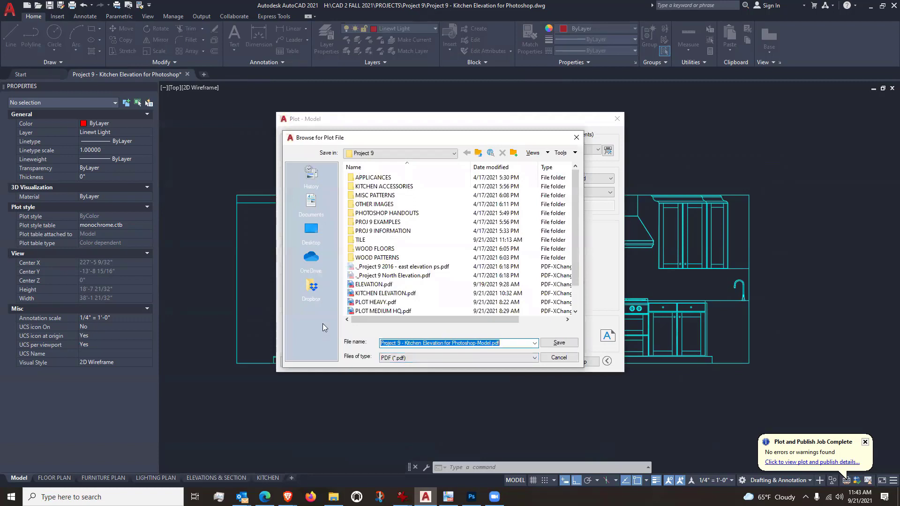
Step: Save the plot file as KITCHEN ELEVATION rev.pdf in the Project 9 folder
{"action": "left_click", "coordinate": [367, 294]}
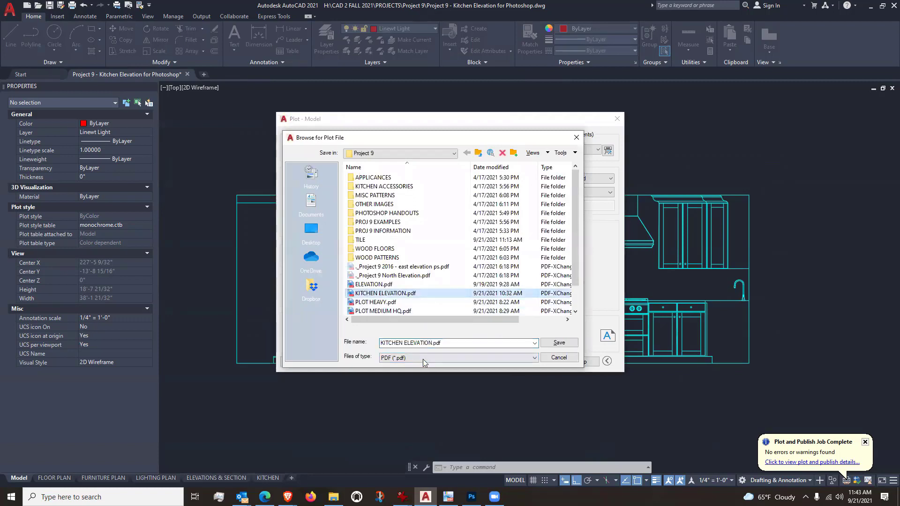
{"action": "left_click", "coordinate": [432, 343]}
{"action": "double_click", "coordinate": [432, 343]}
{"action": "left_click", "coordinate": [432, 343]}
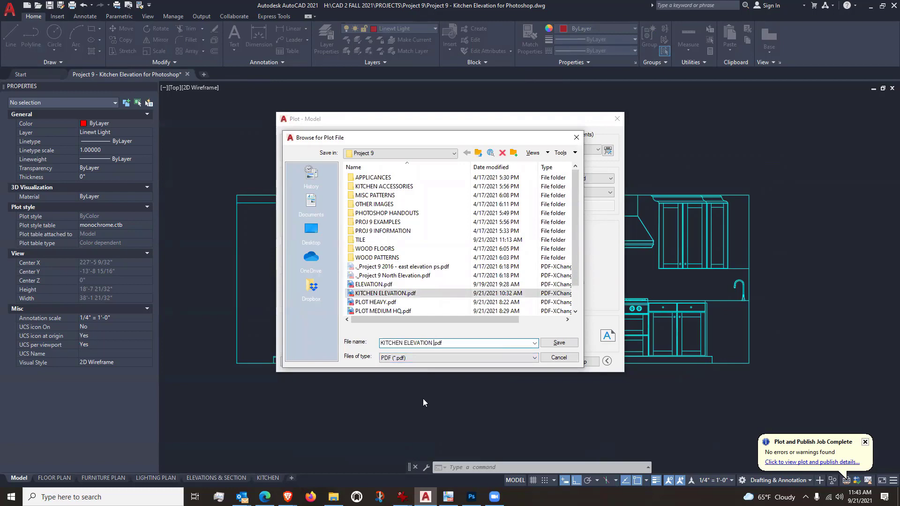
{"action": "type", "text": "rev"}
{"action": "left_click", "coordinate": [557, 342]}
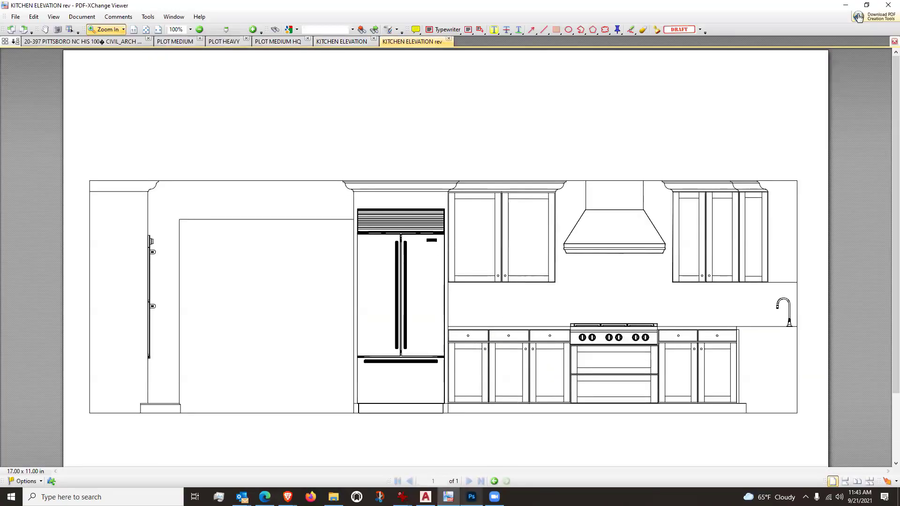
Step: Switch to Photoshop and place KITCHEN ELEVATION rev.pdf from the Project 9 folder as an embedded object above the KITCHEN ELEVATION layer
{"action": "left_click", "coordinate": [471, 497]}
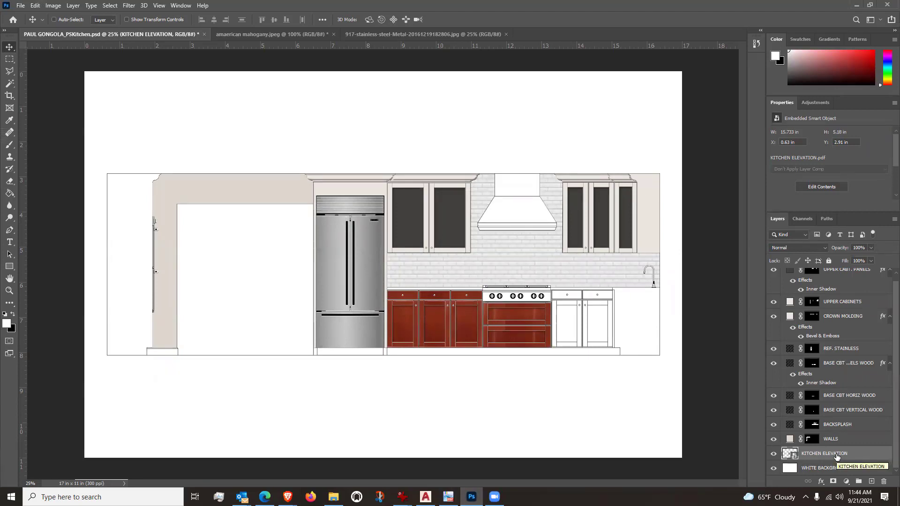
{"action": "left_click", "coordinate": [21, 5]}
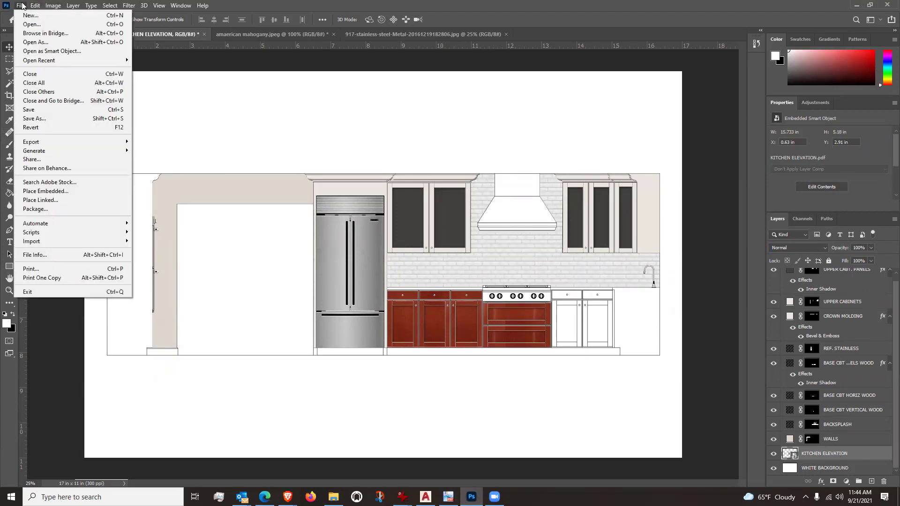
{"action": "left_click", "coordinate": [51, 191]}
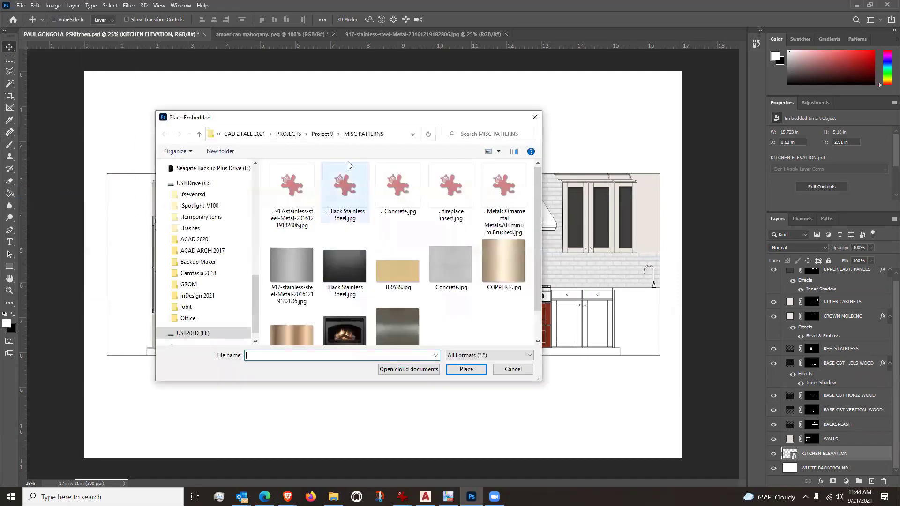
{"action": "left_click", "coordinate": [323, 134]}
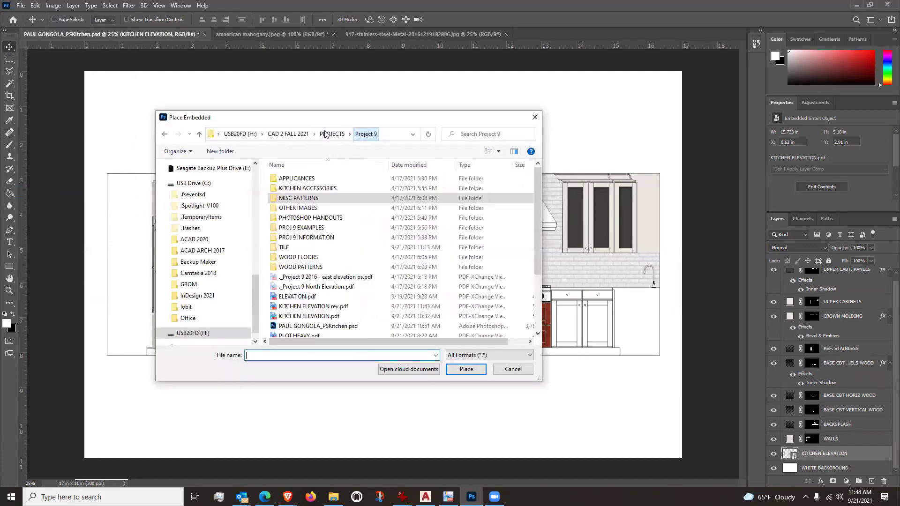
{"action": "left_click", "coordinate": [319, 306]}
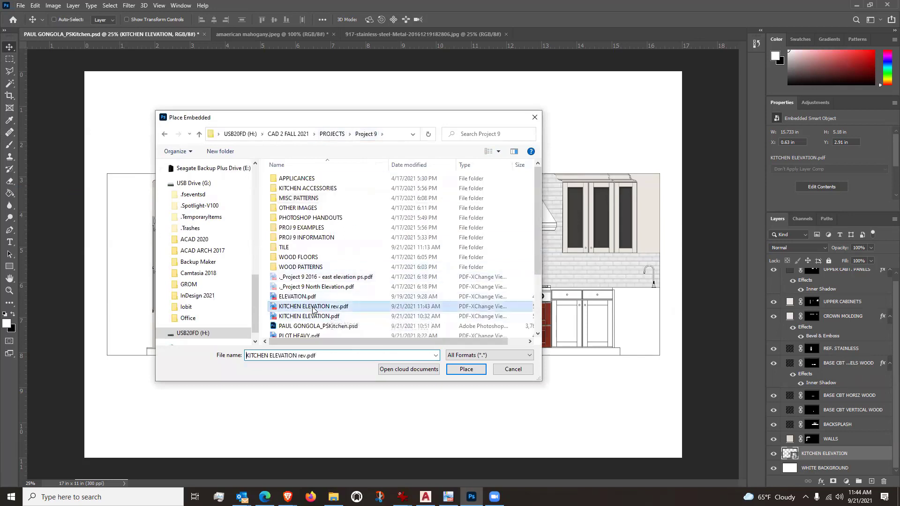
{"action": "left_click", "coordinate": [466, 371]}
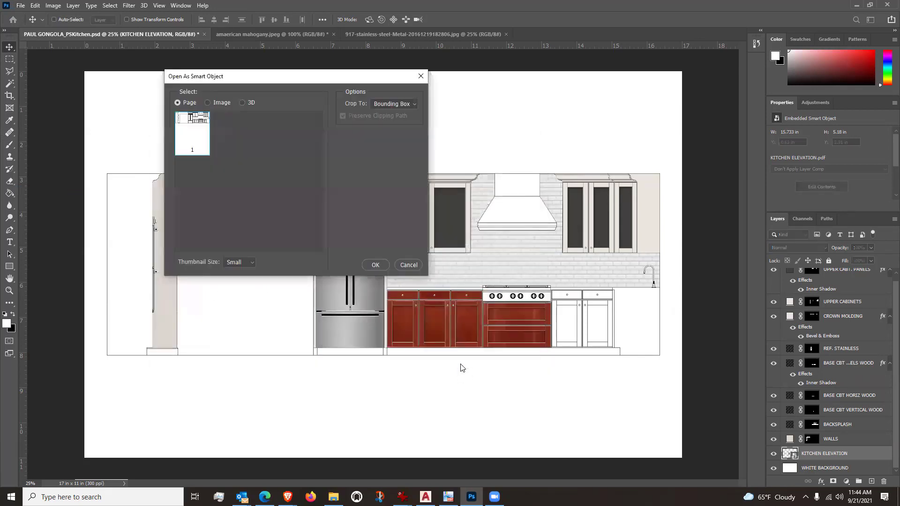
{"action": "left_click", "coordinate": [376, 264]}
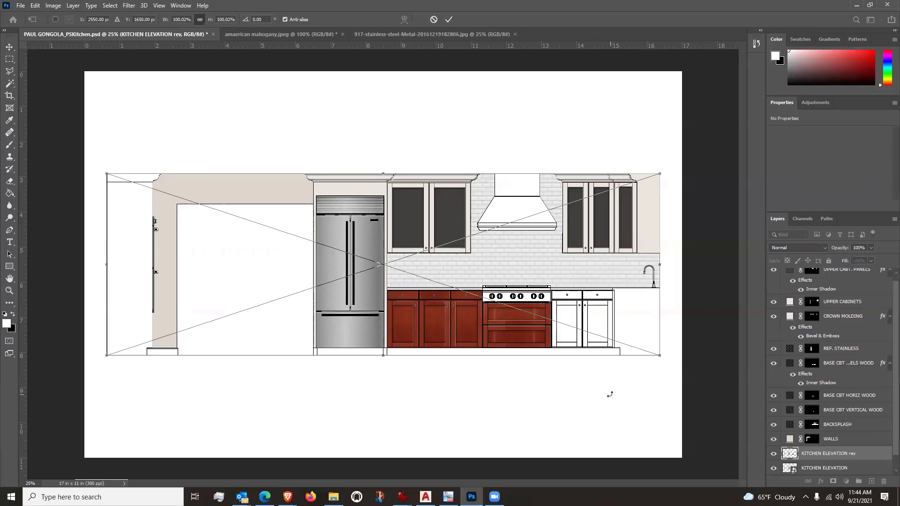
{"action": "key", "text": "Return"}
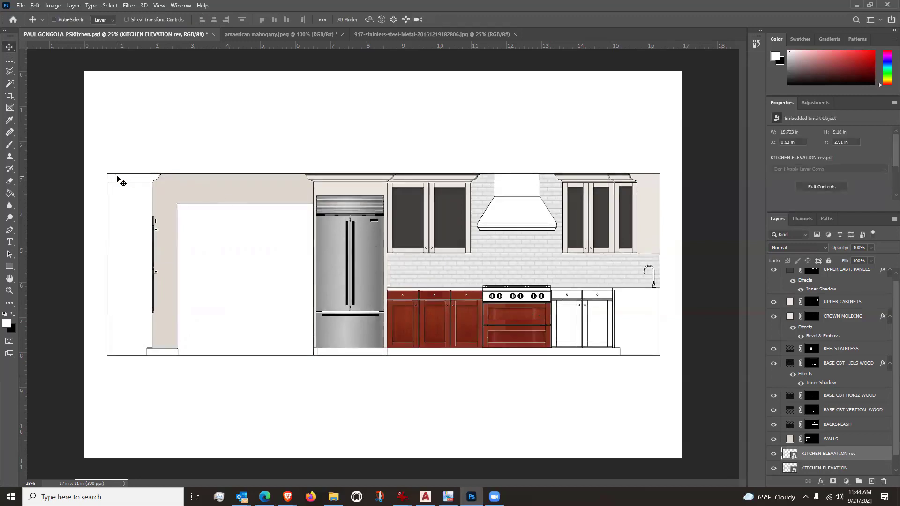
Step: Check the added line in the placed elevation, toggle the original KITCHEN ELEVATION layer's visibility to compare, and reselect the KITCHEN ELEVATION rev layer
{"action": "scroll", "coordinate": [117, 178], "scroll_direction": "up", "scroll_amount": 5}
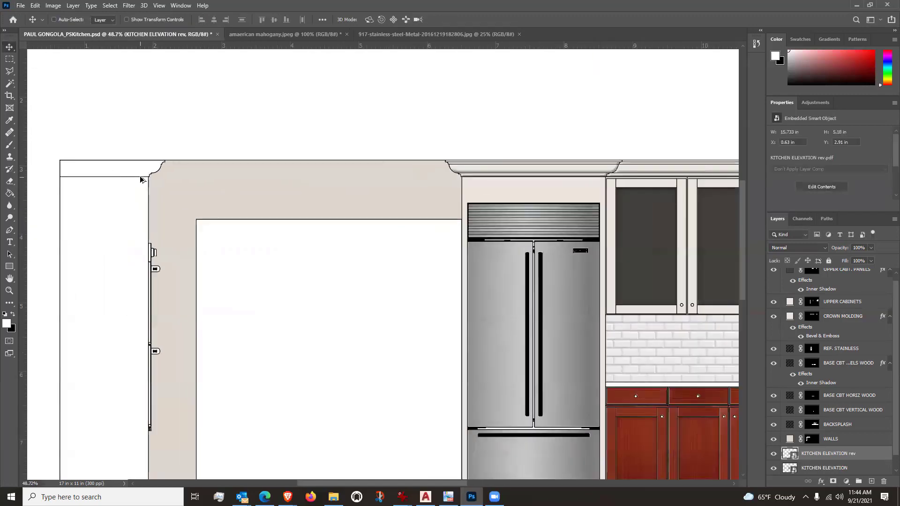
{"action": "scroll", "coordinate": [140, 179], "scroll_direction": "down", "scroll_amount": 3}
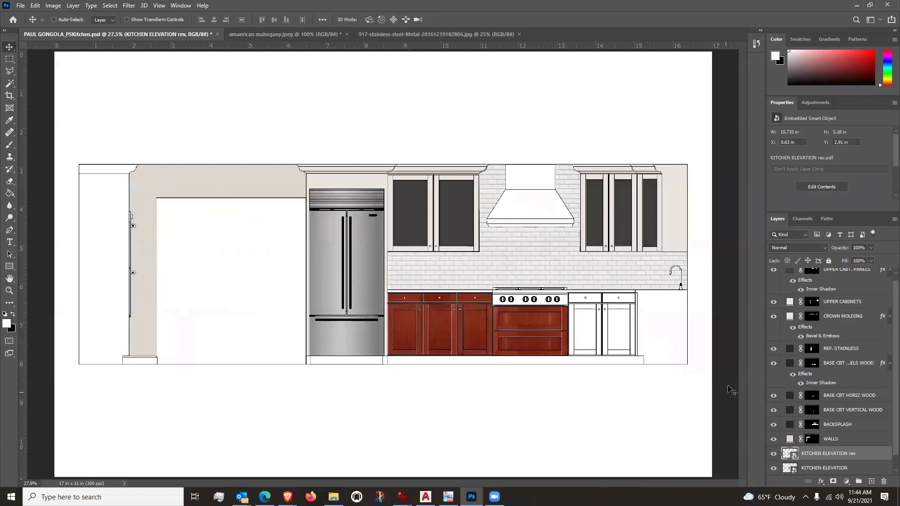
{"action": "scroll", "coordinate": [851, 449], "scroll_direction": "down", "scroll_amount": 1}
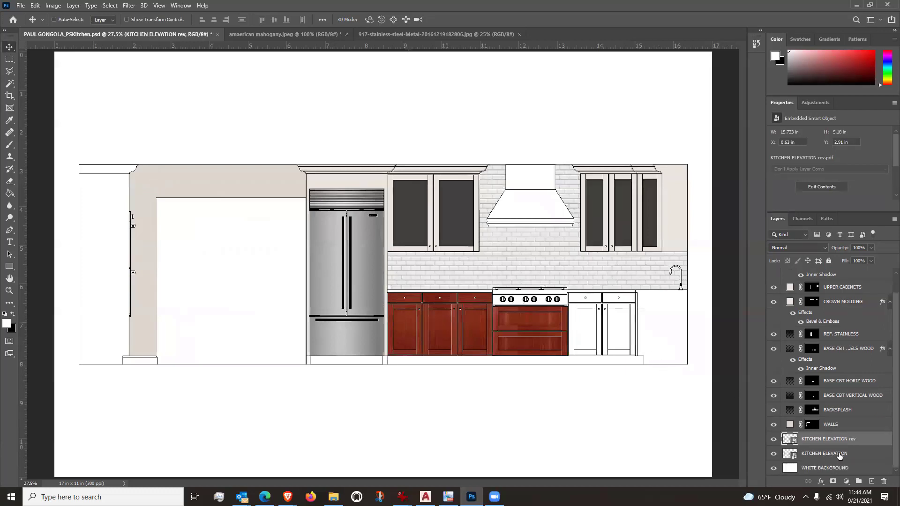
{"action": "left_click", "coordinate": [827, 455]}
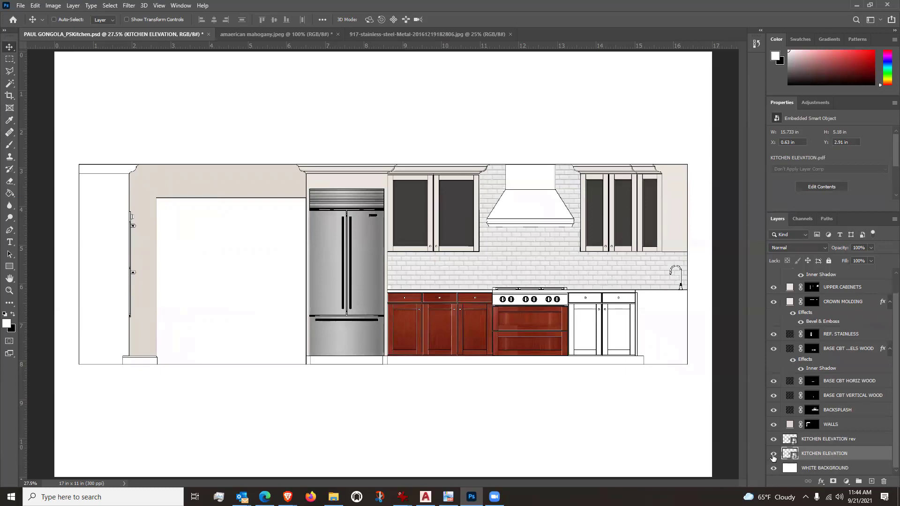
{"action": "left_click", "coordinate": [773, 454]}
{"action": "left_click", "coordinate": [773, 454]}
{"action": "left_click", "coordinate": [830, 441]}
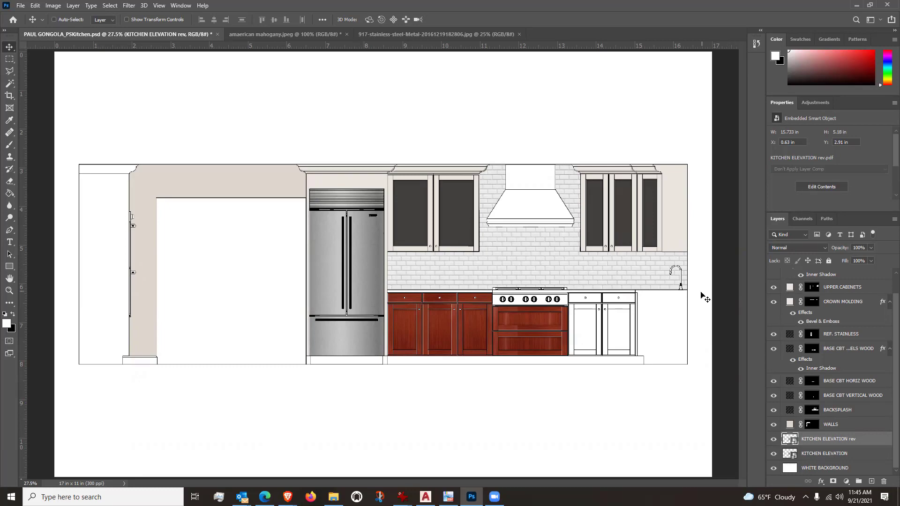
Step: Rasterize the KITCHEN ELEVATION rev smart object so the Pencil tool can draw on it with black as the foreground color
{"action": "scroll", "coordinate": [684, 295], "scroll_direction": "up", "scroll_amount": 6}
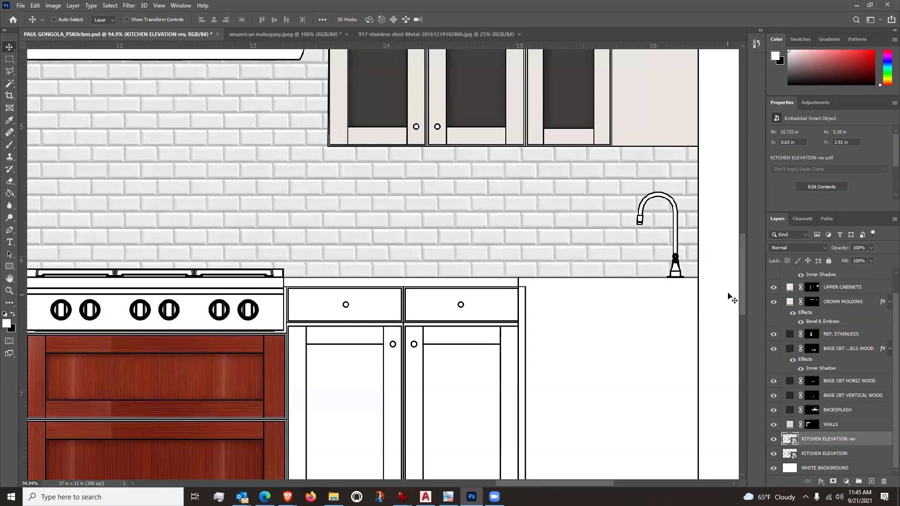
{"action": "left_click", "coordinate": [13, 315]}
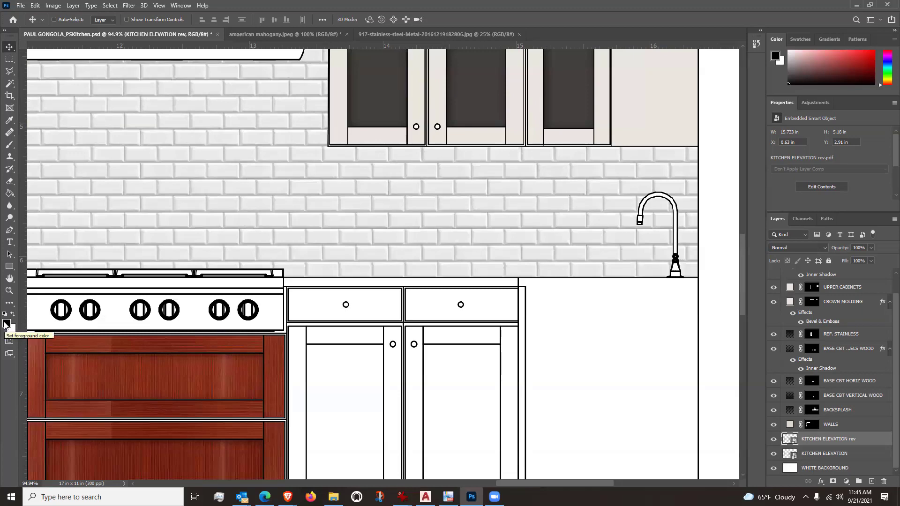
{"action": "left_click", "coordinate": [11, 146]}
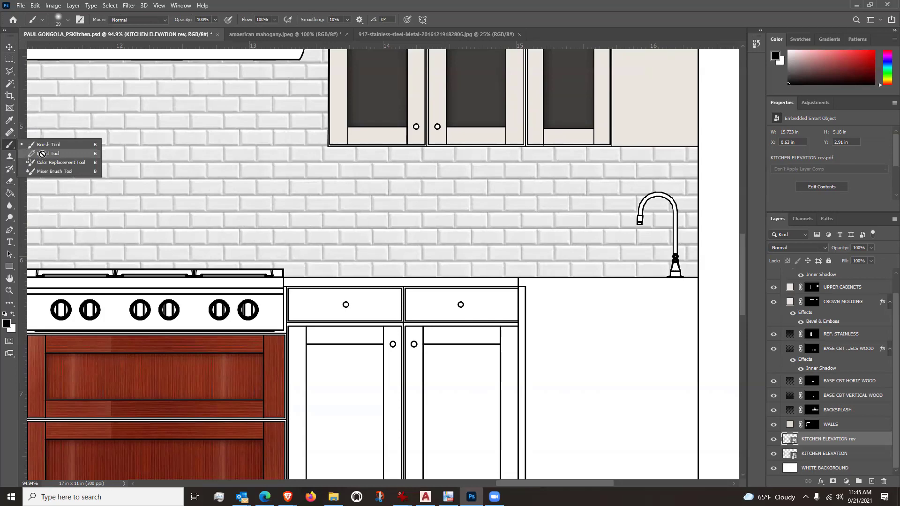
{"action": "left_click", "coordinate": [42, 154]}
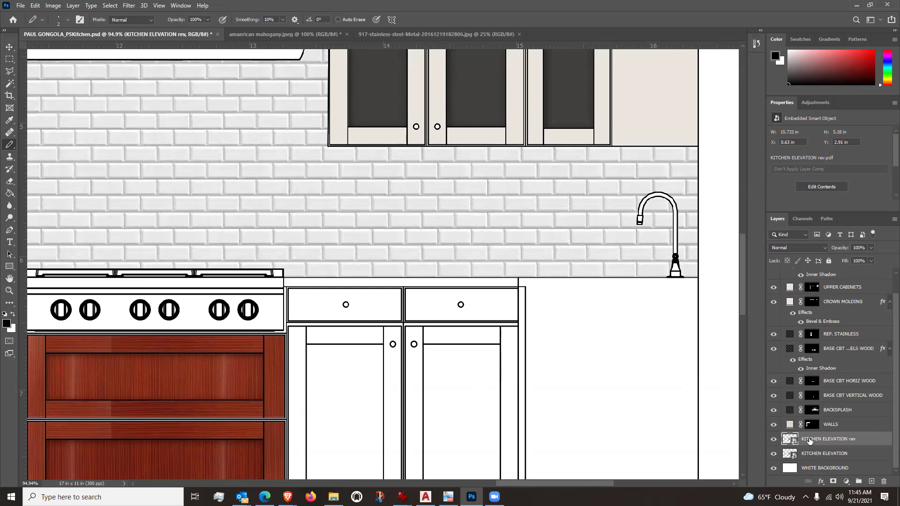
{"action": "left_click", "coordinate": [559, 304]}
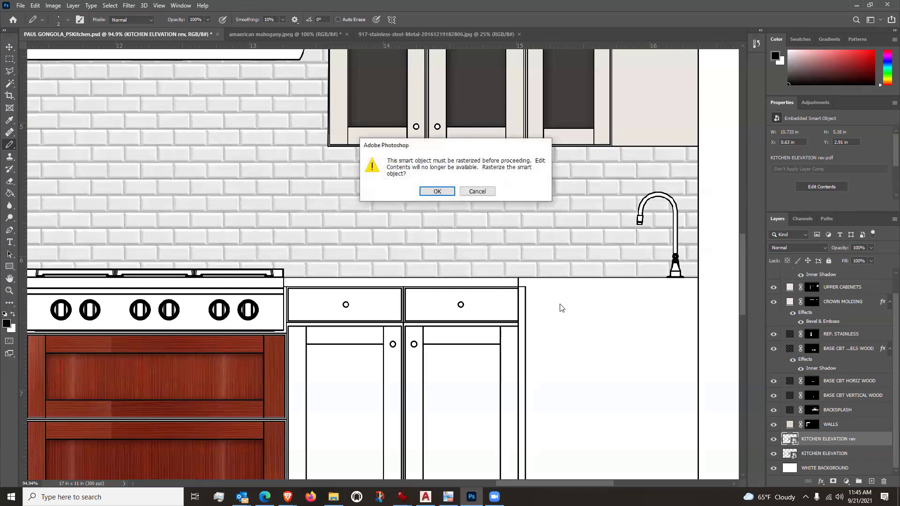
{"action": "left_click", "coordinate": [430, 193]}
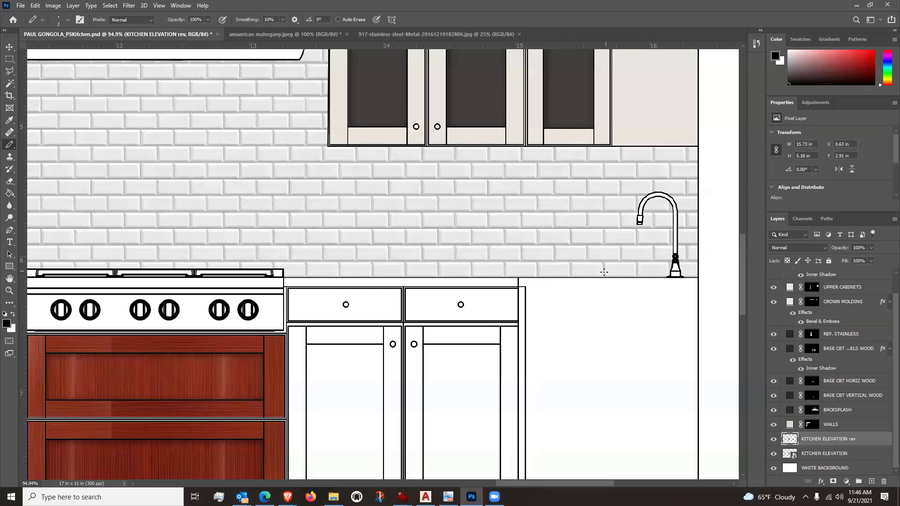
Step: Hide the WHITE BACKGROUND layer and compare the 2 px pencil tip with the linework at the base cabinet end panel's upper corner
{"action": "scroll", "coordinate": [545, 299], "scroll_direction": "up", "scroll_amount": 6}
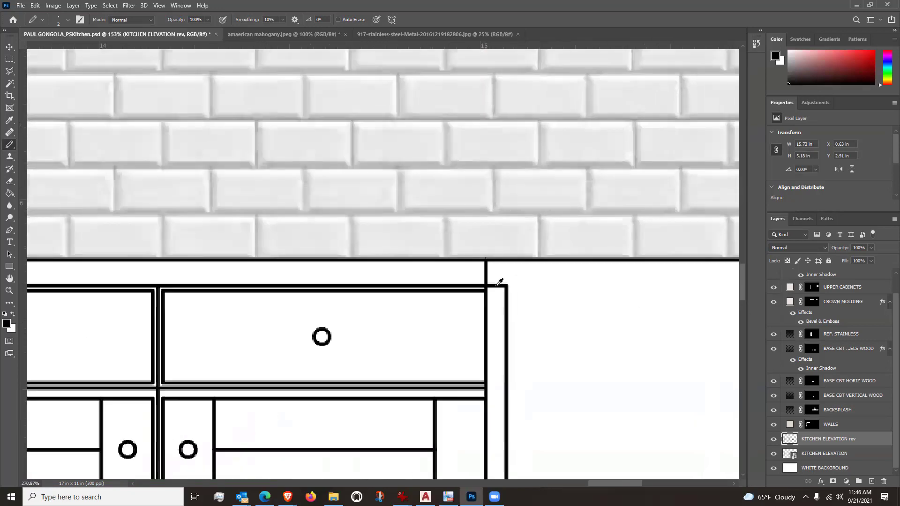
{"action": "scroll", "coordinate": [506, 283], "scroll_direction": "up", "scroll_amount": 3}
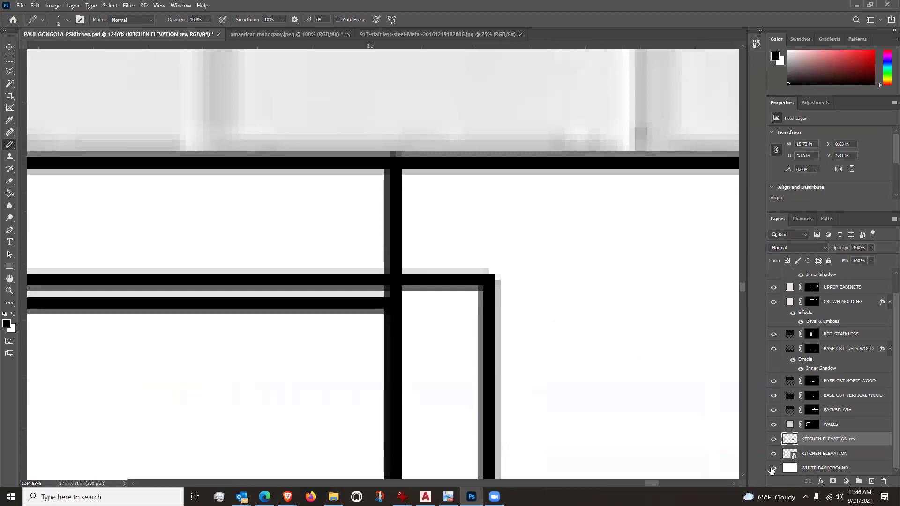
{"action": "left_click", "coordinate": [773, 468]}
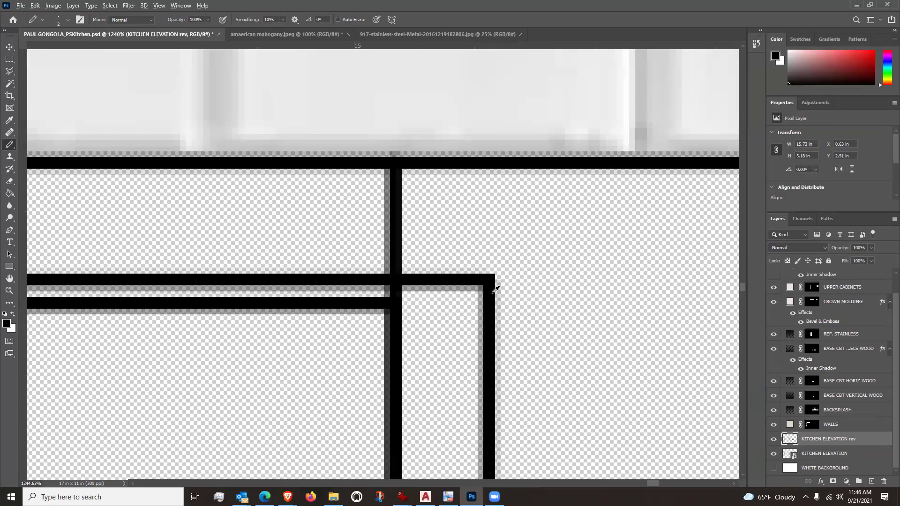
{"action": "scroll", "coordinate": [499, 289], "scroll_direction": "up", "scroll_amount": 2}
{"action": "scroll", "coordinate": [500, 281], "scroll_direction": "up", "scroll_amount": 2}
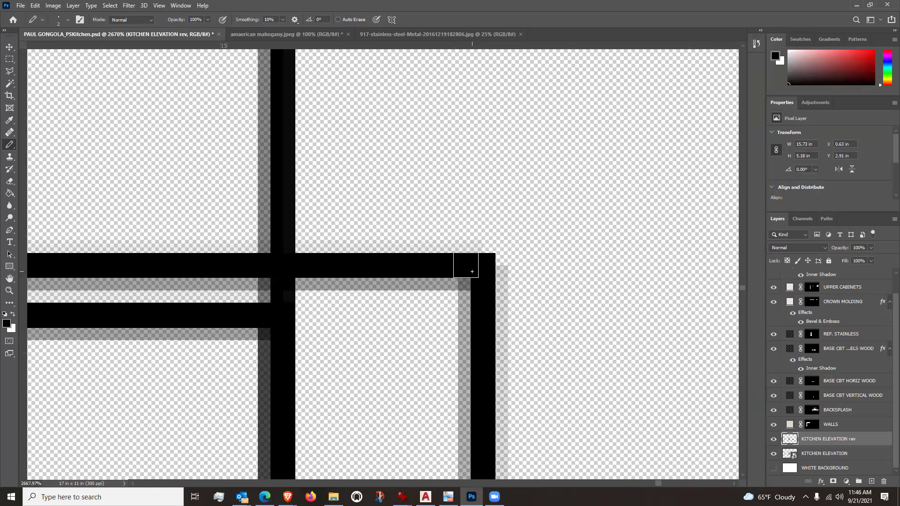
{"action": "scroll", "coordinate": [472, 271], "scroll_direction": "down", "scroll_amount": 2}
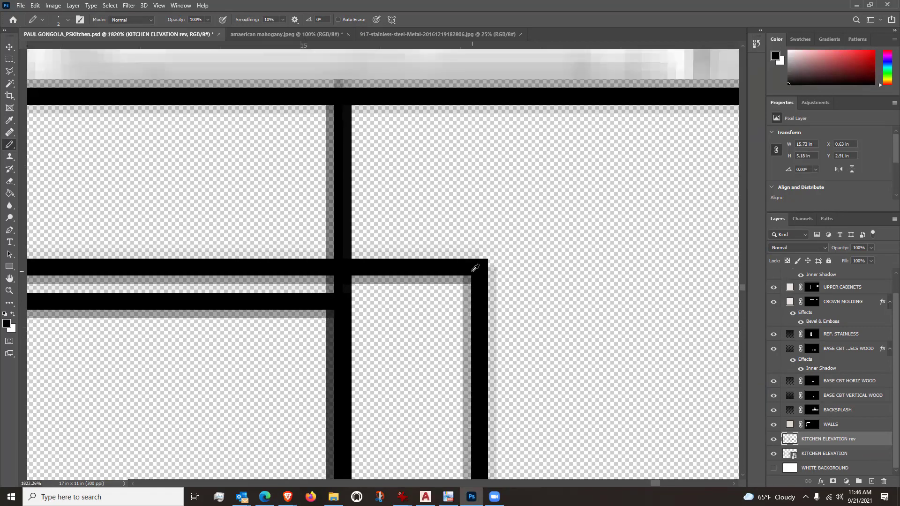
{"action": "scroll", "coordinate": [416, 280], "scroll_direction": "down", "scroll_amount": 2}
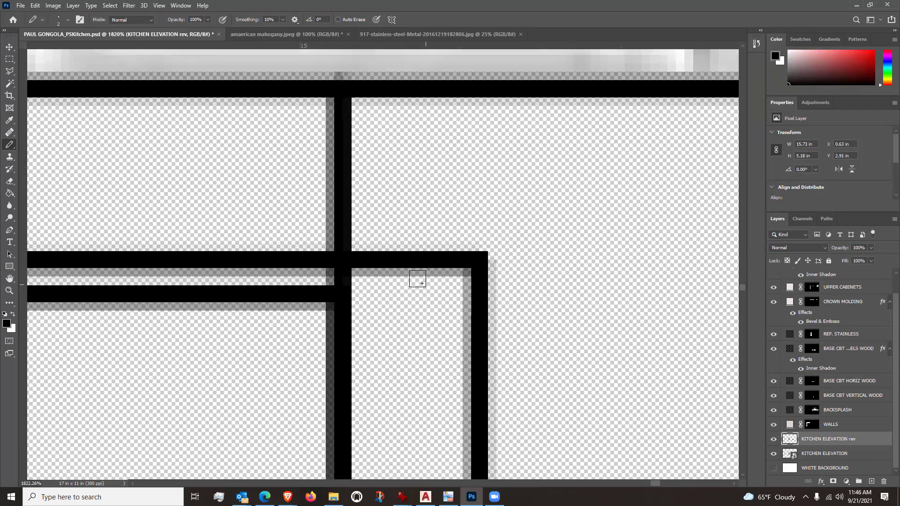
{"action": "scroll", "coordinate": [393, 278], "scroll_direction": "down", "scroll_amount": 6}
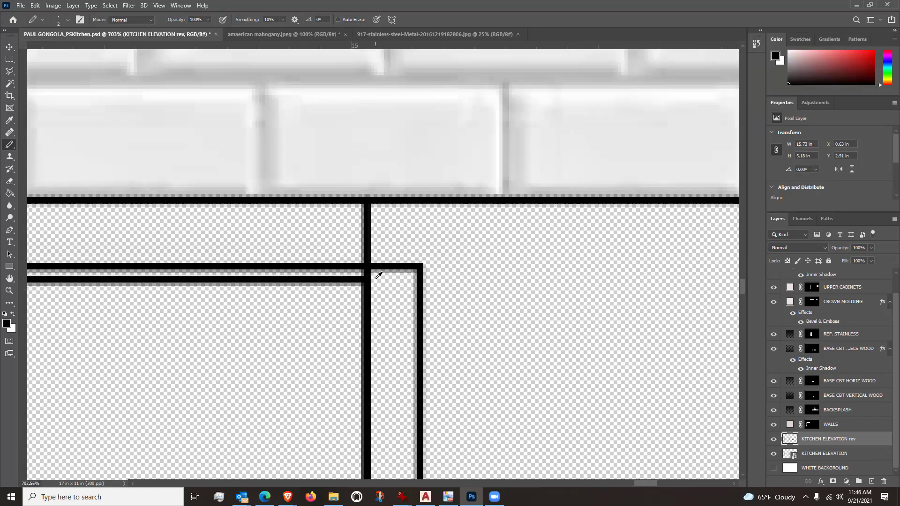
{"action": "scroll", "coordinate": [378, 274], "scroll_direction": "down", "scroll_amount": 4}
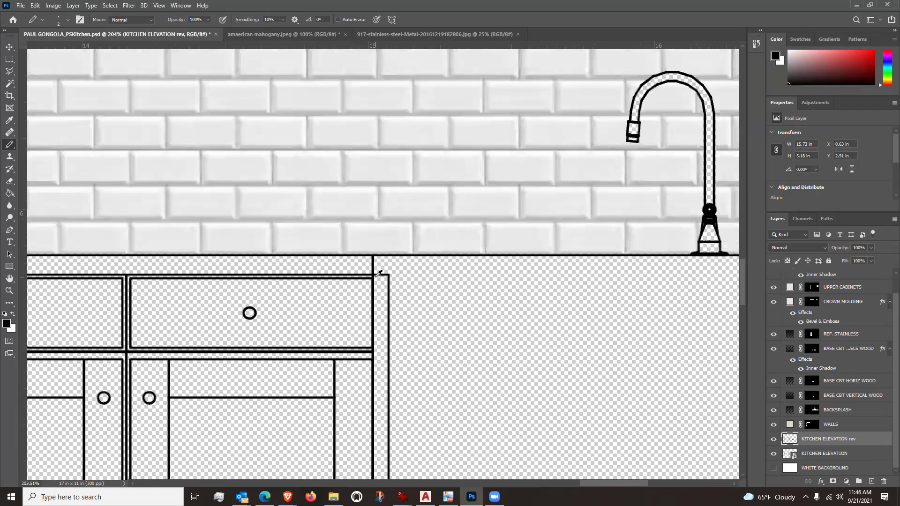
{"action": "scroll", "coordinate": [467, 271], "scroll_direction": "up", "scroll_amount": 1}
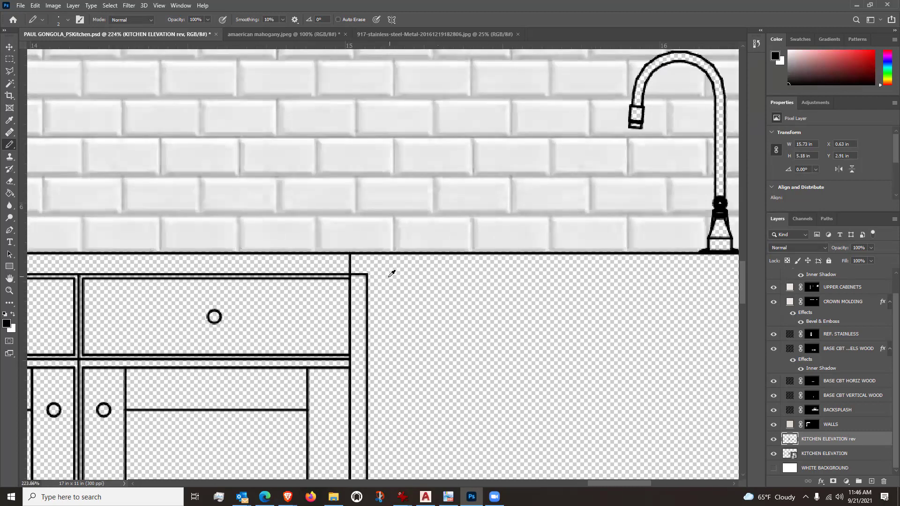
{"action": "scroll", "coordinate": [367, 271], "scroll_direction": "up", "scroll_amount": 3}
{"action": "scroll", "coordinate": [367, 272], "scroll_direction": "up", "scroll_amount": 2}
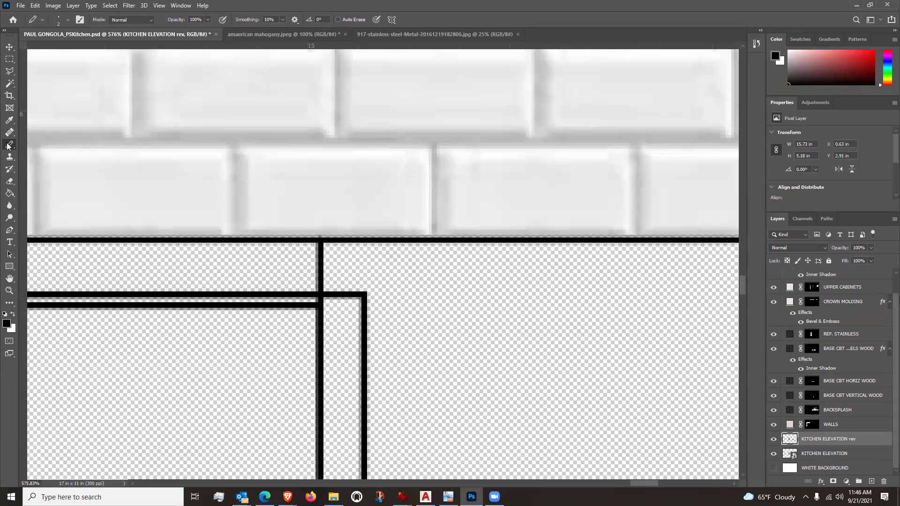
Step: Try freehand pencil strokes at 75 px and 15 px beside the base cabinet end panel, undoing each one
{"action": "left_click", "coordinate": [66, 21]}
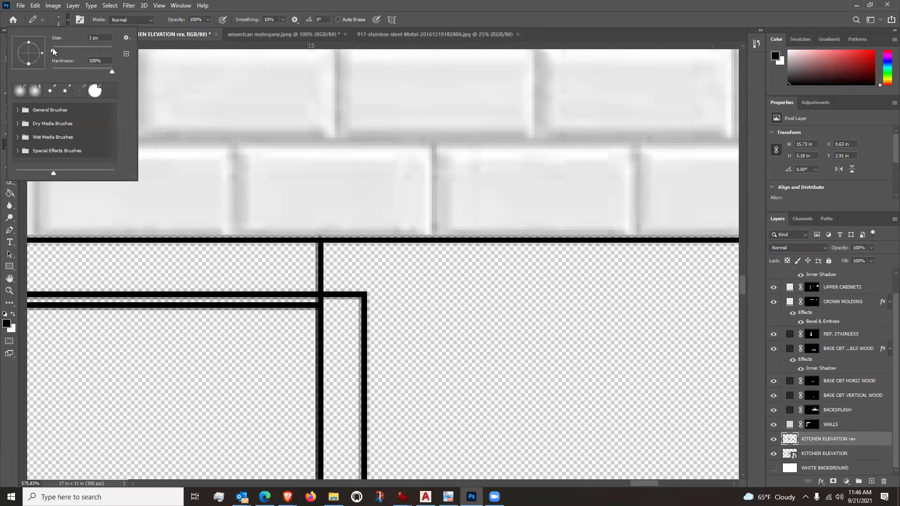
{"action": "left_click_drag", "start_coordinate": [53, 49], "coordinate": [60, 49]}
{"action": "mouse_move", "coordinate": [412, 307]}
{"action": "left_mouse_down"}
{"action": "mouse_move", "coordinate": [511, 323]}
{"action": "mouse_move", "coordinate": [391, 306]}
{"action": "left_mouse_up"}
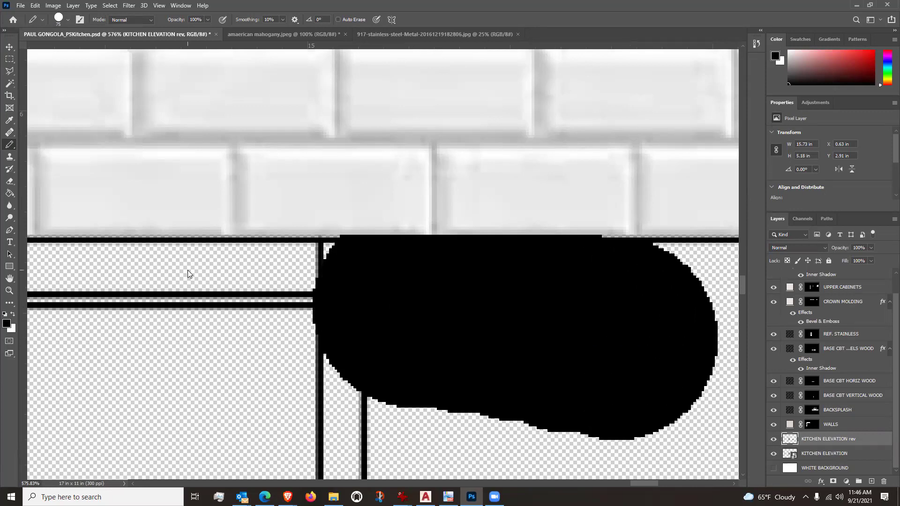
{"action": "key", "text": "ctrl+z"}
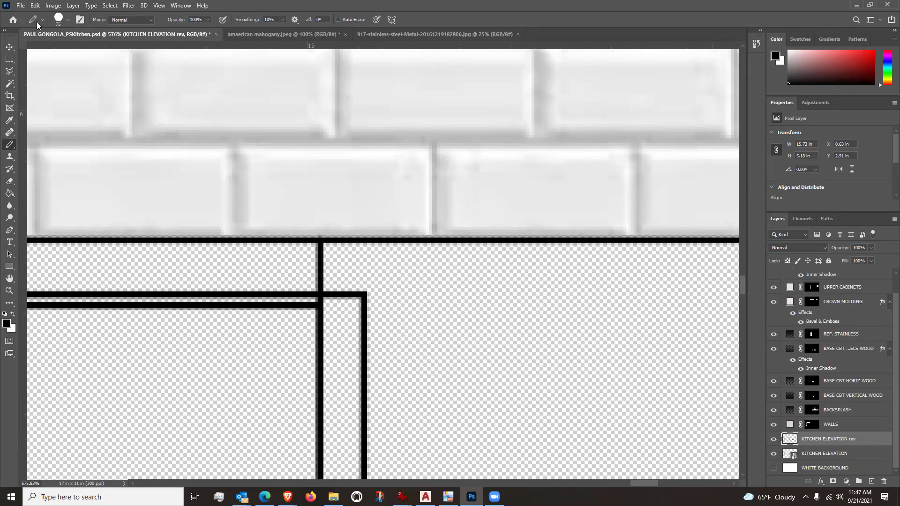
{"action": "left_click", "coordinate": [69, 21]}
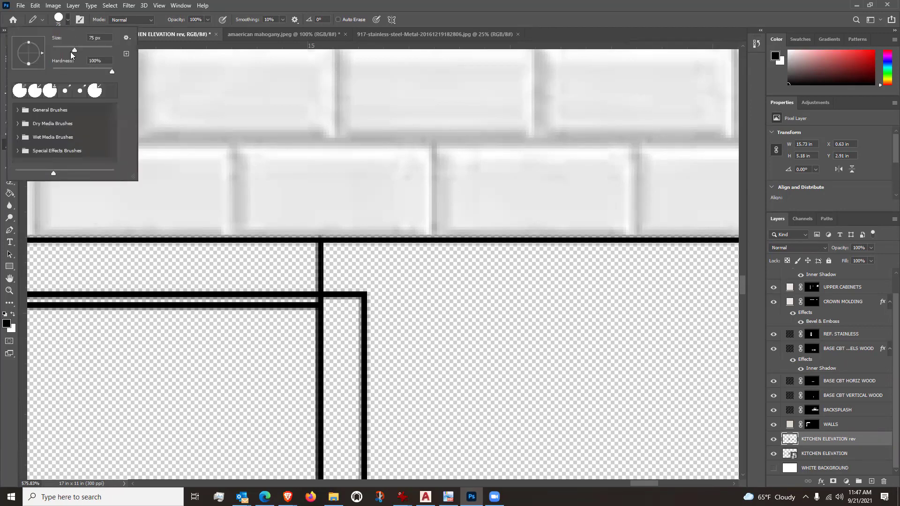
{"action": "left_click_drag", "start_coordinate": [60, 49], "coordinate": [56, 47]}
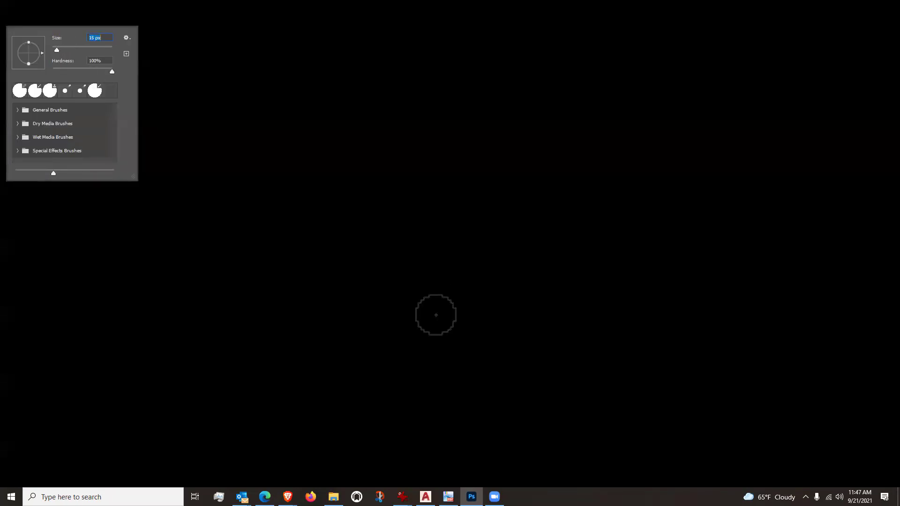
{"action": "left_click_drag", "start_coordinate": [427, 318], "coordinate": [615, 353]}
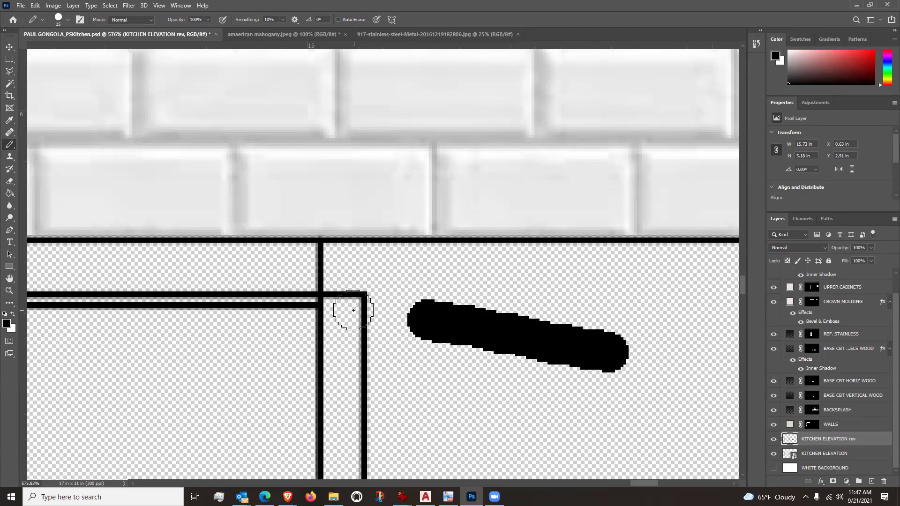
{"action": "key", "text": "ctrl+z"}
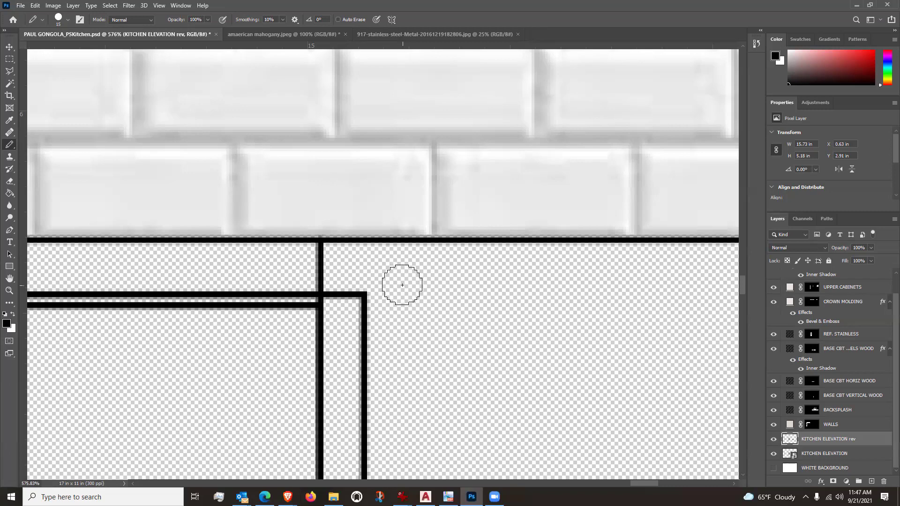
Step: Enlarge and reduce the pencil tip, then bring its size down to 2 px to match the linework thickness
{"action": "key", "text": "bracketleft"}
{"action": "key", "text": "bracketleft"}
{"action": "key", "text": "bracketleft"}
{"action": "key", "text": "bracketleft"}
{"action": "key", "text": "bracketleft"}
{"action": "key", "text": "bracketleft"}
{"action": "key", "text": "bracketright"}
{"action": "key", "text": "bracketright"}
{"action": "key", "text": "bracketright"}
{"action": "key", "text": "bracketright"}
{"action": "key", "text": "bracketright"}
{"action": "key", "text": "bracketright"}
{"action": "key", "text": "bracketright"}
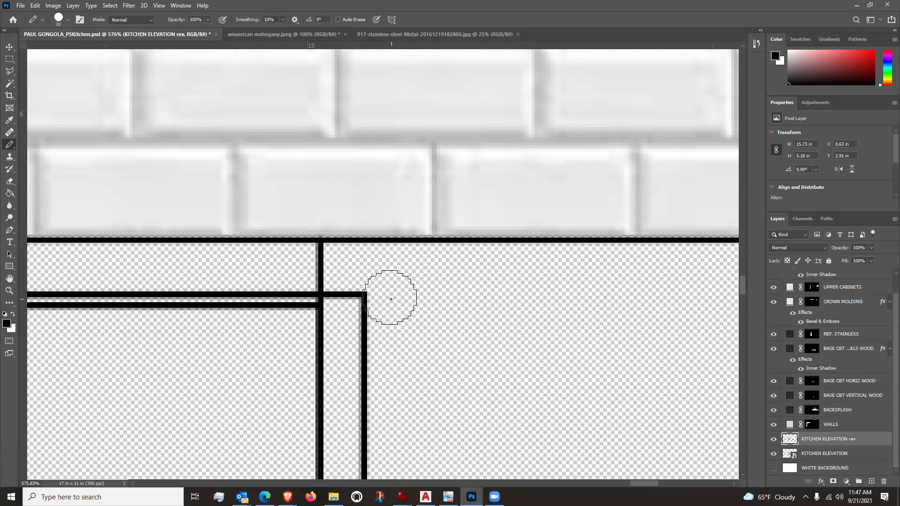
{"action": "key", "text": "bracketright"}
{"action": "key", "text": "bracketleft"}
{"action": "key", "text": "bracketleft"}
{"action": "key", "text": "bracketleft"}
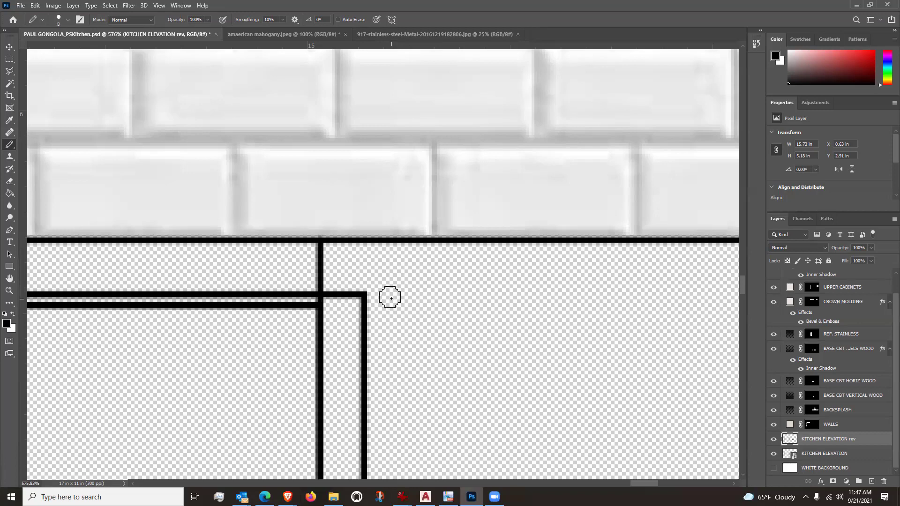
{"action": "key", "text": "bracketleft"}
{"action": "key", "text": "bracketleft"}
{"action": "key", "text": "bracketleft"}
{"action": "key", "text": "bracketleft"}
{"action": "key", "text": "bracketleft"}
{"action": "key", "text": "alt"}
{"action": "scroll", "coordinate": [375, 305], "scroll_direction": "up", "scroll_amount": 6}
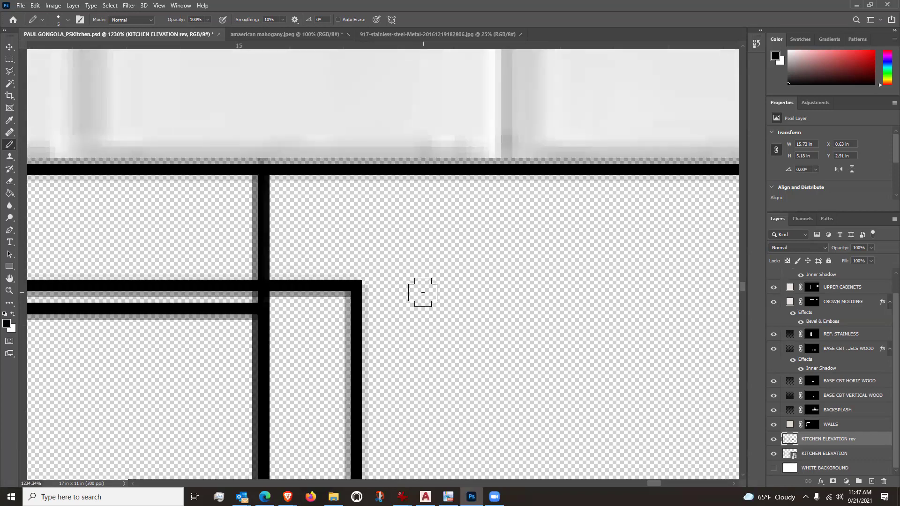
{"action": "key", "text": "bracketleft"}
{"action": "key", "text": "bracketleft"}
{"action": "key", "text": "bracketleft"}
Step: Draw the countertop's missing lower edge as a straight horizontal pencil line from the base cabinet end panel to the right wall
{"action": "scroll", "coordinate": [340, 288], "scroll_direction": "down", "scroll_amount": 2}
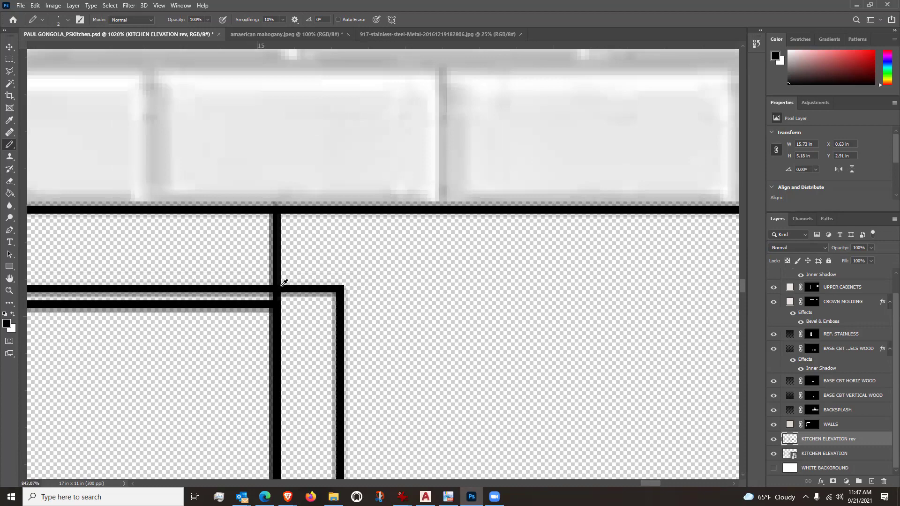
{"action": "scroll", "coordinate": [477, 300], "scroll_direction": "down", "scroll_amount": 5}
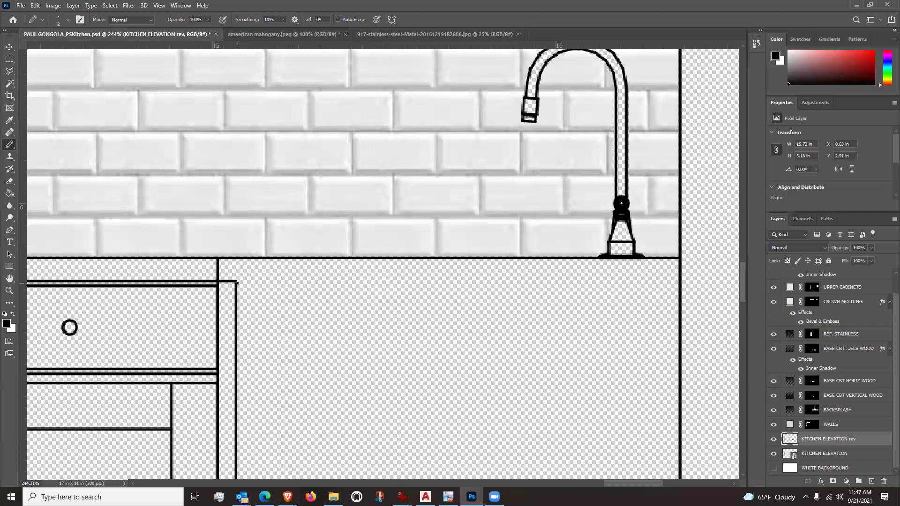
{"action": "left_click_drag", "start_coordinate": [238, 283], "coordinate": [256, 283]}
{"action": "key", "text": "ctrl+z"}
{"action": "left_click_drag", "start_coordinate": [238, 282], "coordinate": [676, 283]}
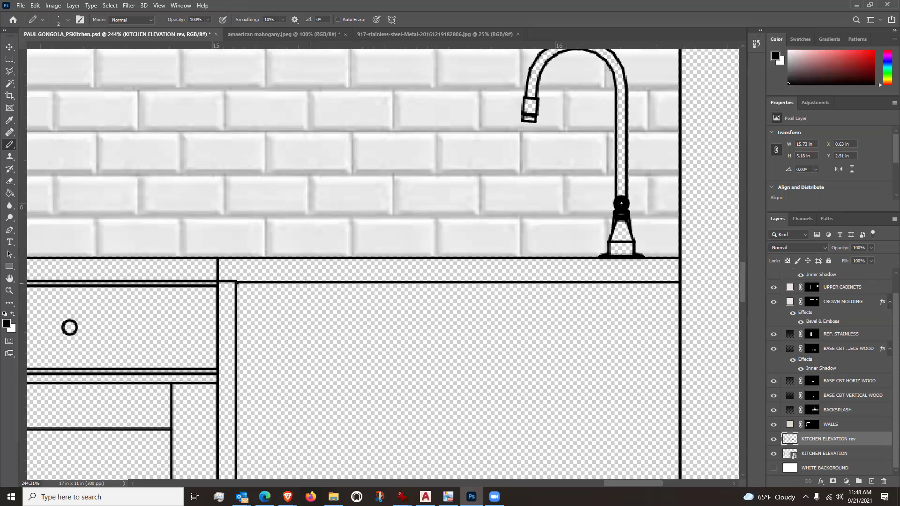
{"action": "scroll", "coordinate": [279, 277], "scroll_direction": "up", "scroll_amount": 5}
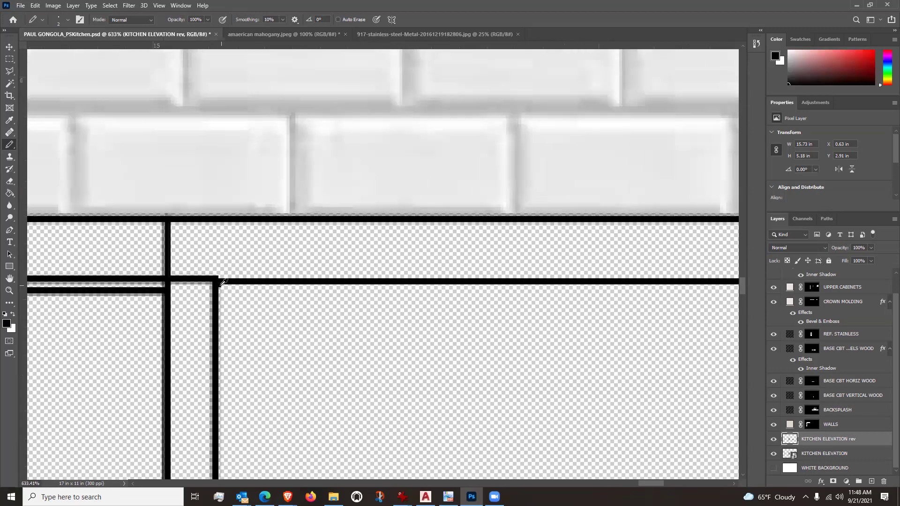
{"action": "scroll", "coordinate": [224, 276], "scroll_direction": "down", "scroll_amount": 4}
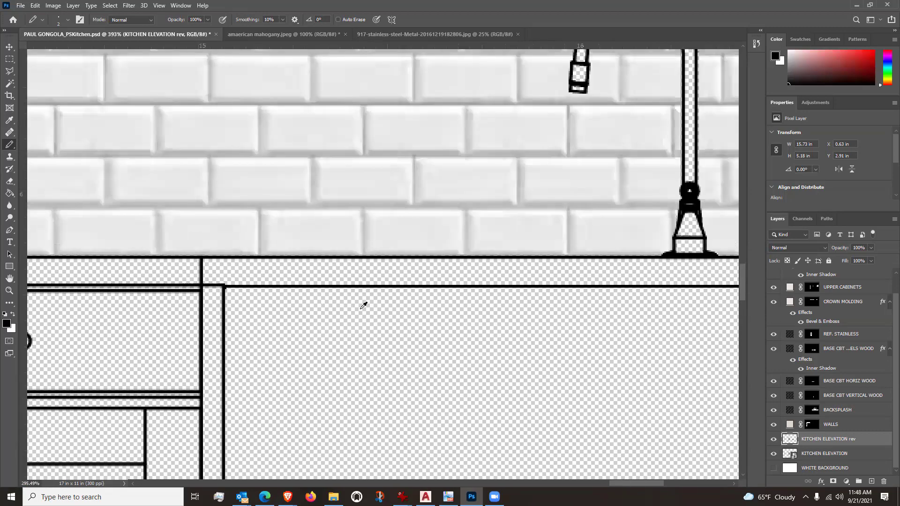
Step: Show the WHITE BACKGROUND layer again and inspect the elevation from the sink area across to the door edge and hinges
{"action": "scroll", "coordinate": [419, 294], "scroll_direction": "down", "scroll_amount": 3}
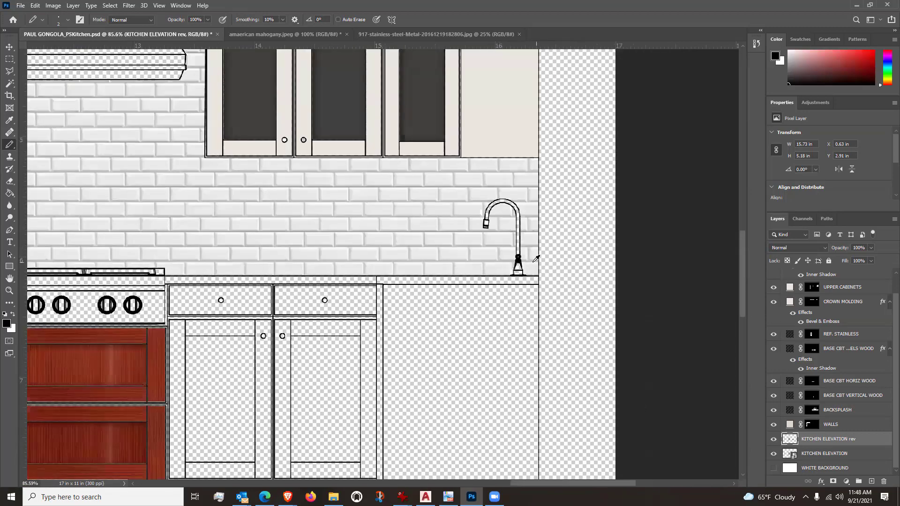
{"action": "scroll", "coordinate": [527, 258], "scroll_direction": "down", "scroll_amount": 2}
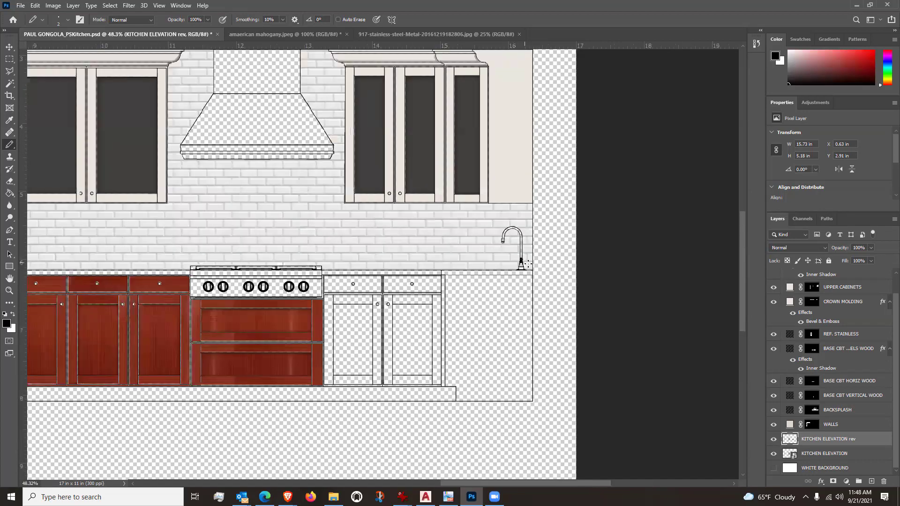
{"action": "scroll", "coordinate": [576, 277], "scroll_direction": "down", "scroll_amount": 1}
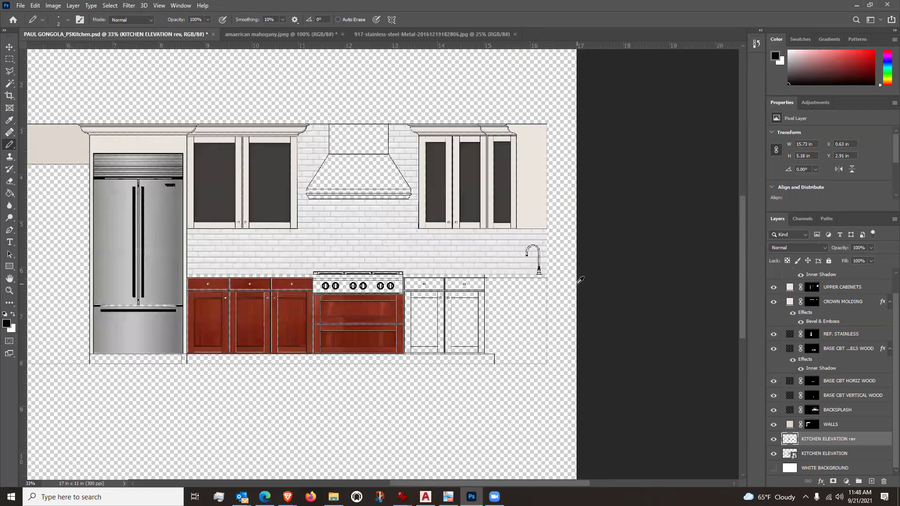
{"action": "left_click", "coordinate": [773, 468]}
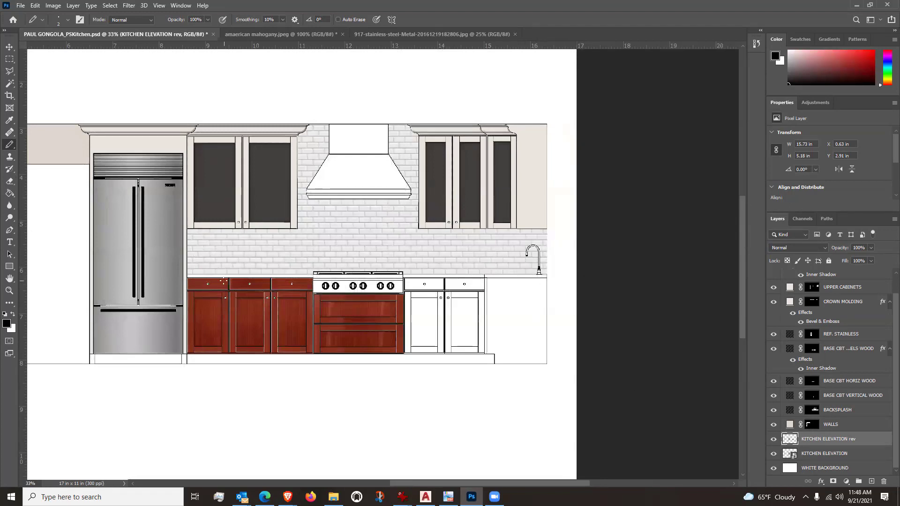
{"action": "scroll", "coordinate": [459, 307], "scroll_direction": "down", "scroll_amount": 1}
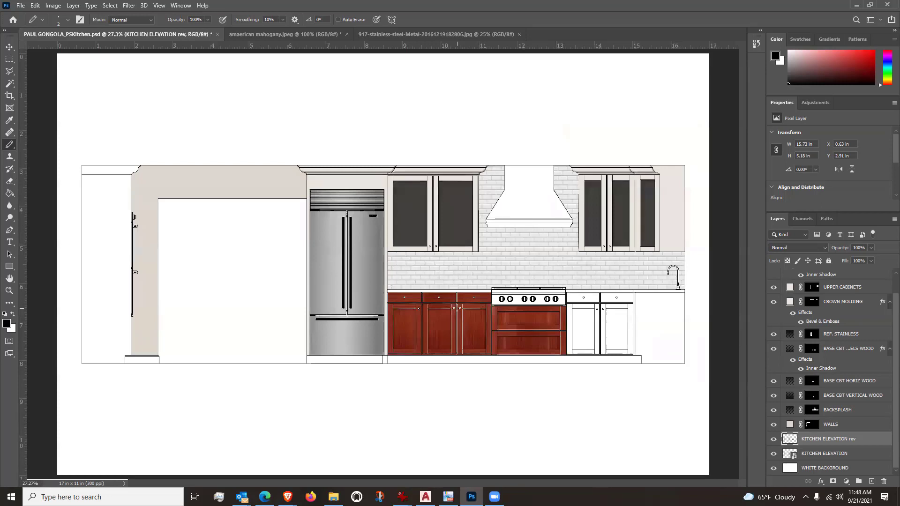
{"action": "scroll", "coordinate": [106, 255], "scroll_direction": "up", "scroll_amount": 5}
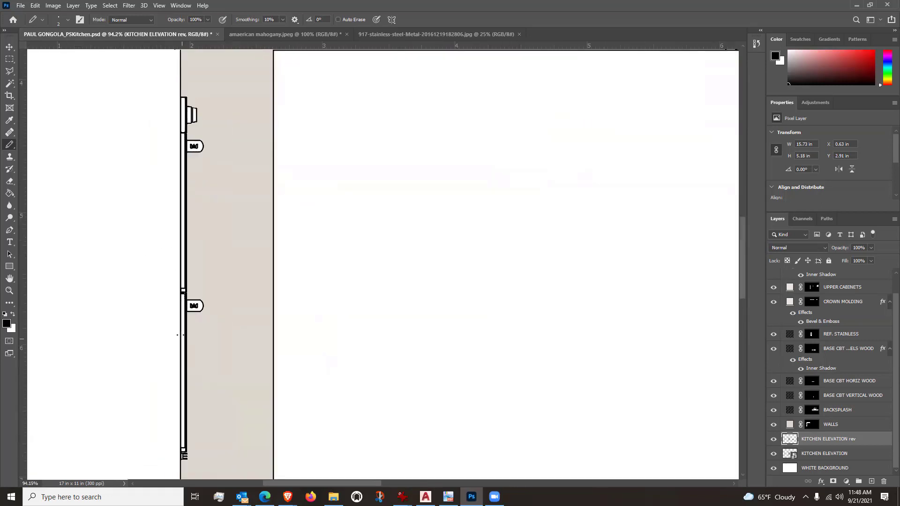
{"action": "scroll", "coordinate": [134, 267], "scroll_direction": "down", "scroll_amount": 5}
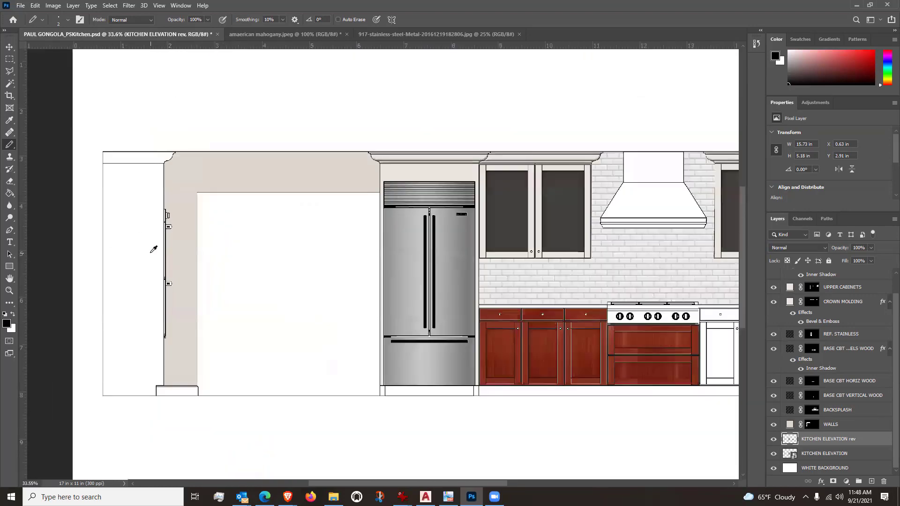